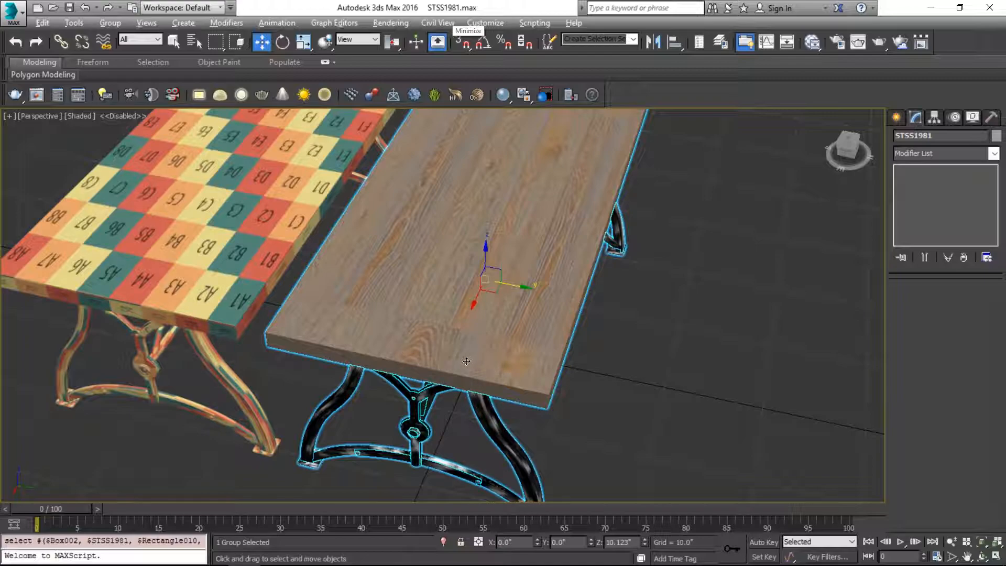
Step: Examine the wood grain of the textured table's top and the metal material on its legs up close
{"action": "middle_click_drag", "start_coordinate": [451, 352], "coordinate": [321, 350], "text": "alt"}
{"action": "scroll", "coordinate": [323, 348], "scroll_direction": "up", "scroll_amount": 5}
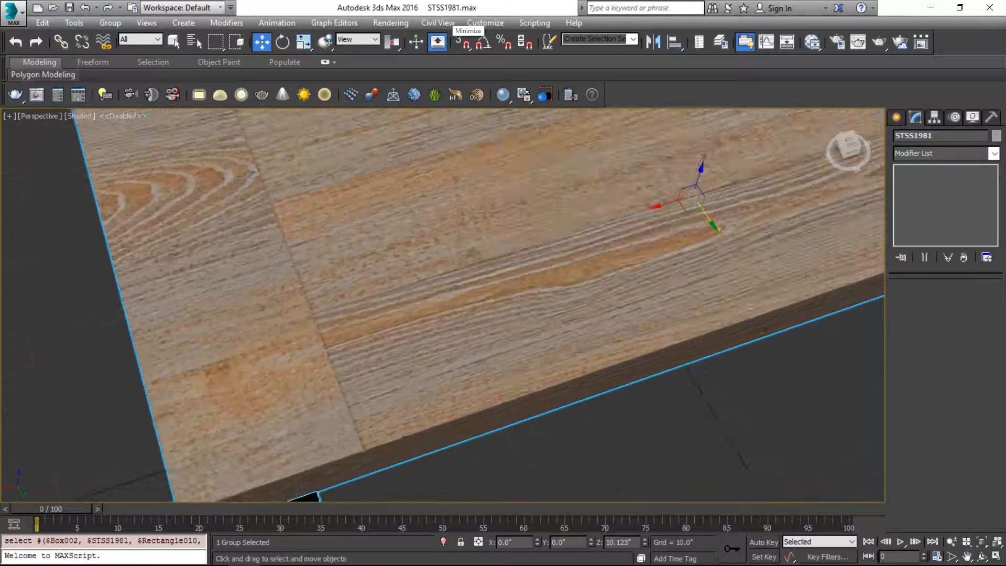
{"action": "middle_click_drag", "start_coordinate": [344, 295], "coordinate": [435, 242]}
{"action": "scroll", "coordinate": [431, 382], "scroll_direction": "down", "scroll_amount": 2}
{"action": "scroll", "coordinate": [436, 289], "scroll_direction": "up", "scroll_amount": 2}
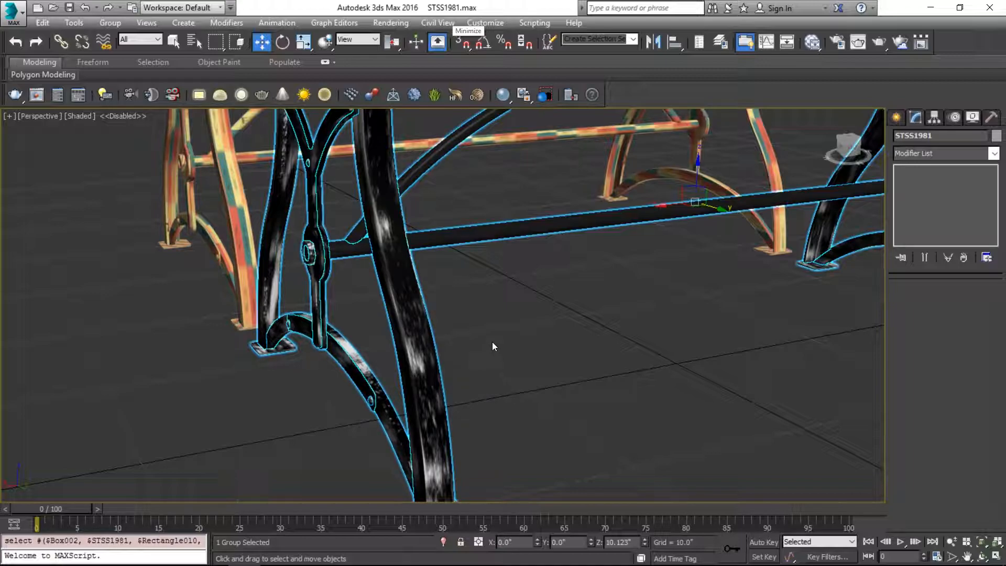
{"action": "scroll", "coordinate": [586, 287], "scroll_direction": "down", "scroll_amount": 2}
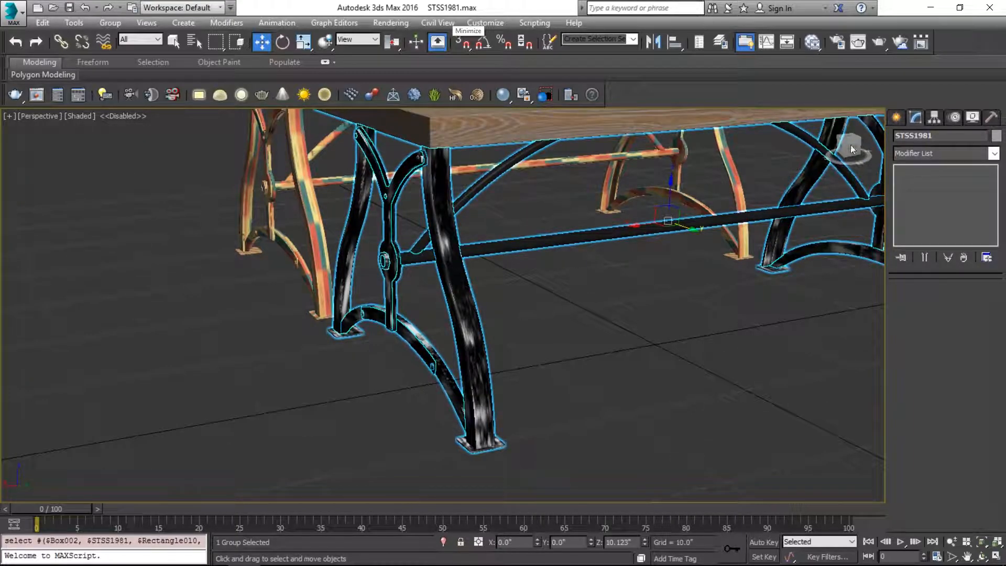
Step: Open the wooden table's group recursively, select its tabletop and enlarge the modifier stack to list every modifier
{"action": "left_click", "coordinate": [110, 22]}
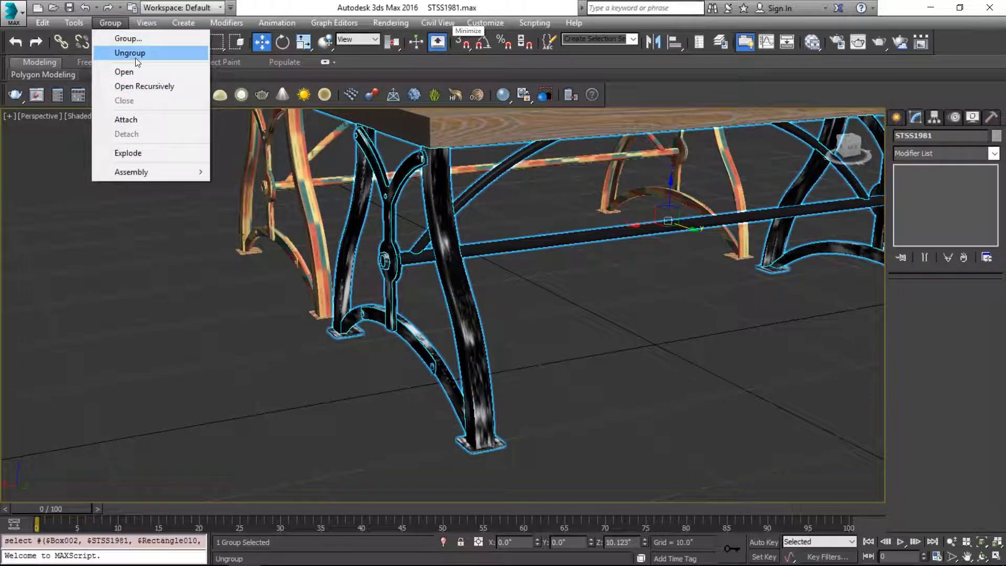
{"action": "left_click", "coordinate": [135, 86]}
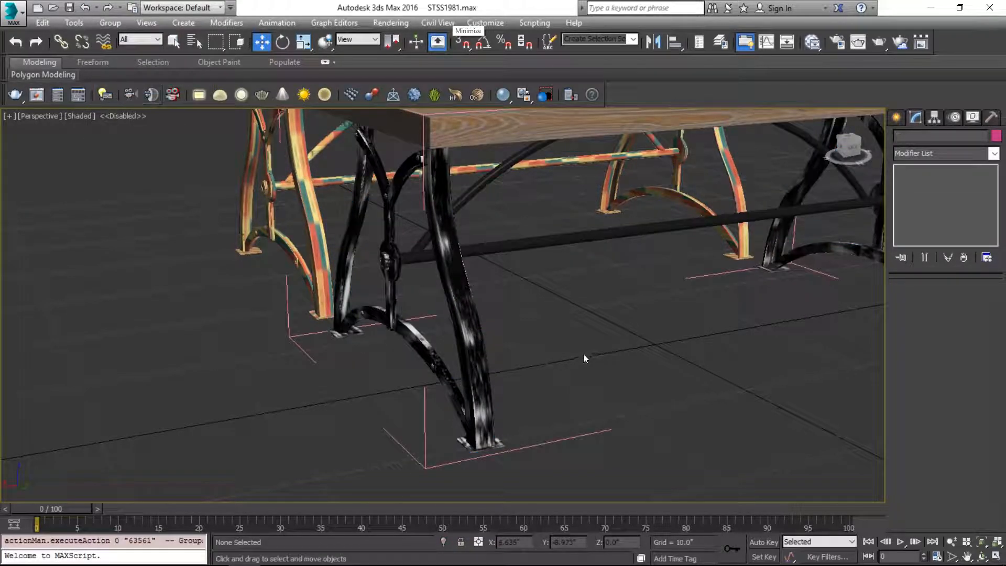
{"action": "left_click", "coordinate": [463, 298]}
{"action": "middle_click_drag", "start_coordinate": [602, 248], "coordinate": [576, 335]}
{"action": "left_click", "coordinate": [536, 202]}
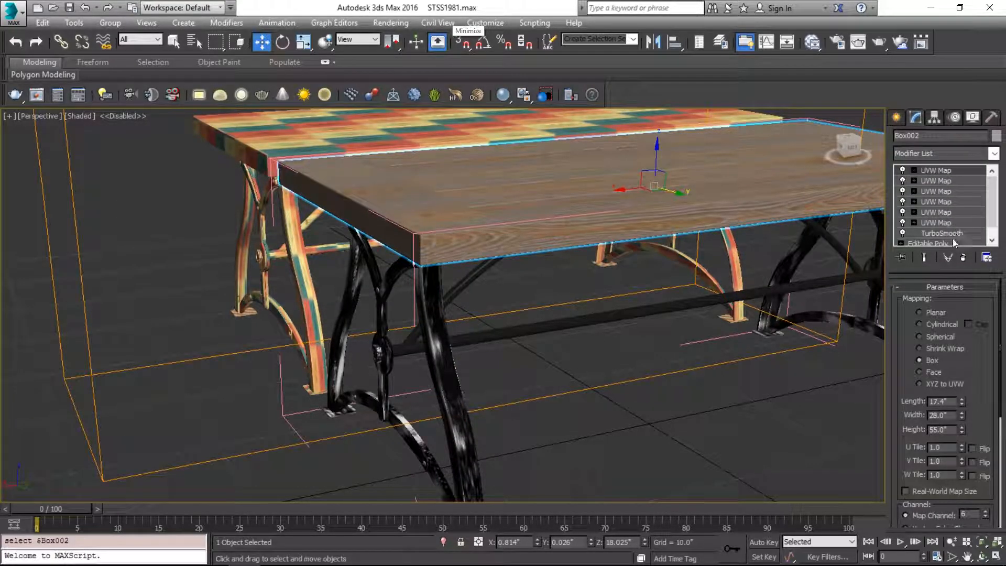
{"action": "left_click_drag", "start_coordinate": [932, 273], "coordinate": [932, 385]}
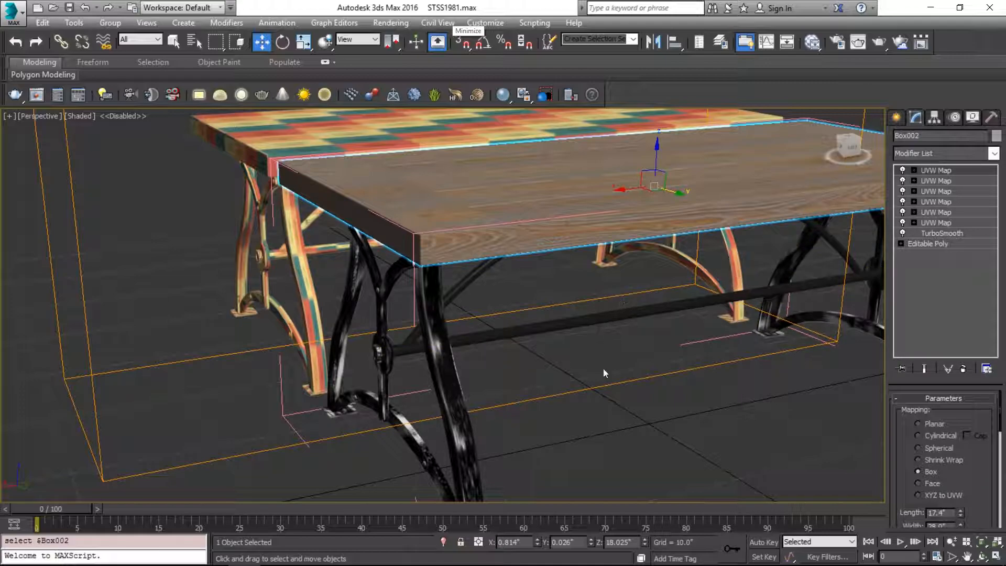
Step: Open the Slate Material Editor, pick the wooden tabletop's material into the node view and maximize the editor
{"action": "key", "text": "m"}
{"action": "left_click_drag", "start_coordinate": [497, 181], "coordinate": [496, 139]}
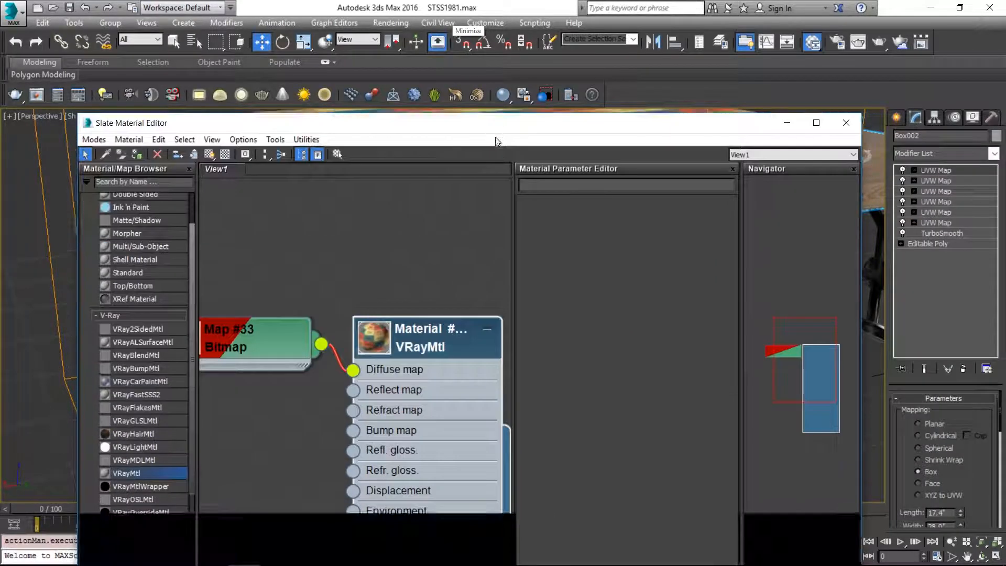
{"action": "left_click_drag", "start_coordinate": [236, 134], "coordinate": [236, 237]}
{"action": "left_click", "coordinate": [103, 267]}
{"action": "left_click", "coordinate": [517, 224]}
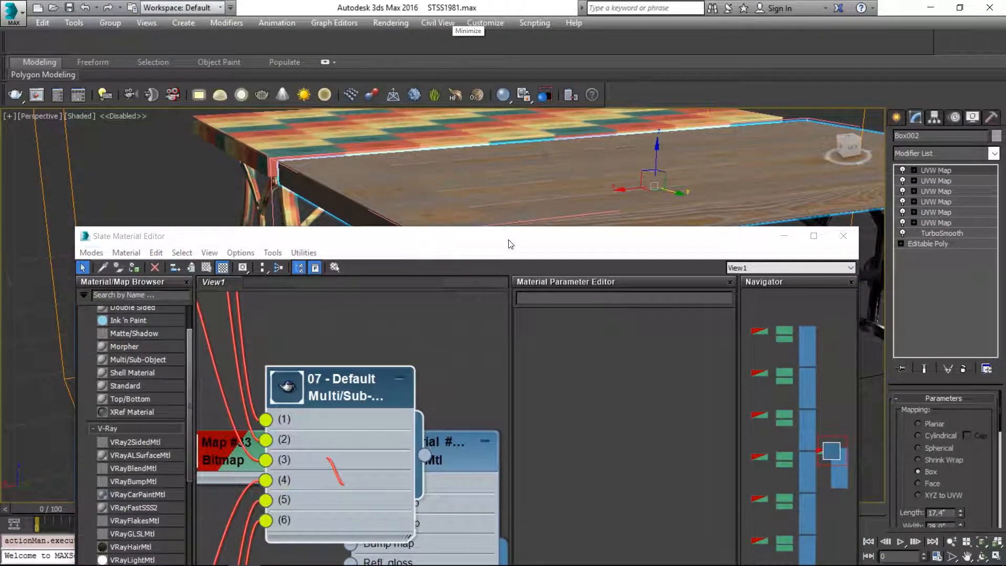
{"action": "double_click", "coordinate": [523, 236]}
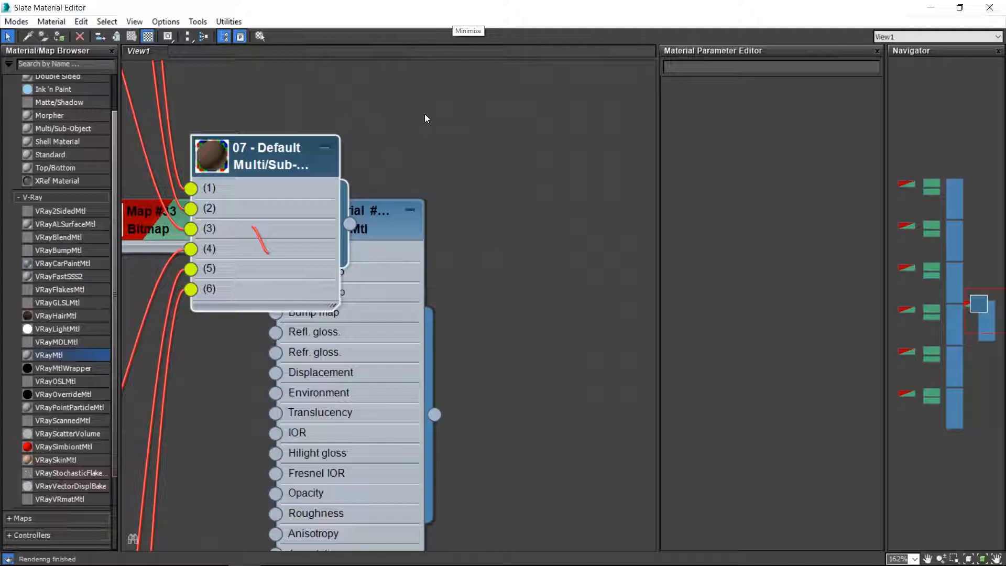
Step: Move the Multi/Sub-Object node and its connected tree clear of the separate VRayMtl node
{"action": "left_click_drag", "start_coordinate": [284, 171], "coordinate": [250, 441]}
{"action": "scroll", "coordinate": [387, 276], "scroll_direction": "down", "scroll_amount": 2}
{"action": "scroll", "coordinate": [386, 275], "scroll_direction": "down", "scroll_amount": 3}
{"action": "middle_click_drag", "start_coordinate": [265, 373], "coordinate": [470, 332]}
{"action": "scroll", "coordinate": [448, 328], "scroll_direction": "down", "scroll_amount": 5}
{"action": "scroll", "coordinate": [410, 352], "scroll_direction": "down", "scroll_amount": 10}
{"action": "left_click_drag", "start_coordinate": [421, 357], "coordinate": [357, 363], "text": "ctrl+alt"}
Step: Examine the Bitmap, Color Correction and bump map nodes feeding the VRayMtl sub-materials, and minimize the material editor
{"action": "scroll", "coordinate": [326, 348], "scroll_direction": "up", "scroll_amount": 10}
{"action": "scroll", "coordinate": [327, 350], "scroll_direction": "up", "scroll_amount": 1}
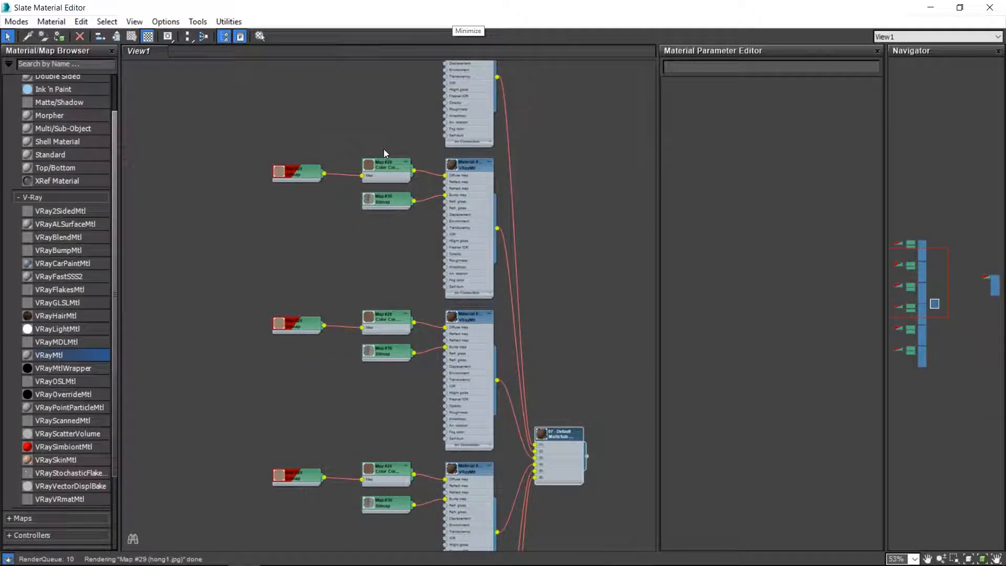
{"action": "scroll", "coordinate": [479, 166], "scroll_direction": "up", "scroll_amount": 3}
{"action": "middle_click_drag", "start_coordinate": [477, 171], "coordinate": [532, 379]}
{"action": "scroll", "coordinate": [531, 379], "scroll_direction": "down", "scroll_amount": 1}
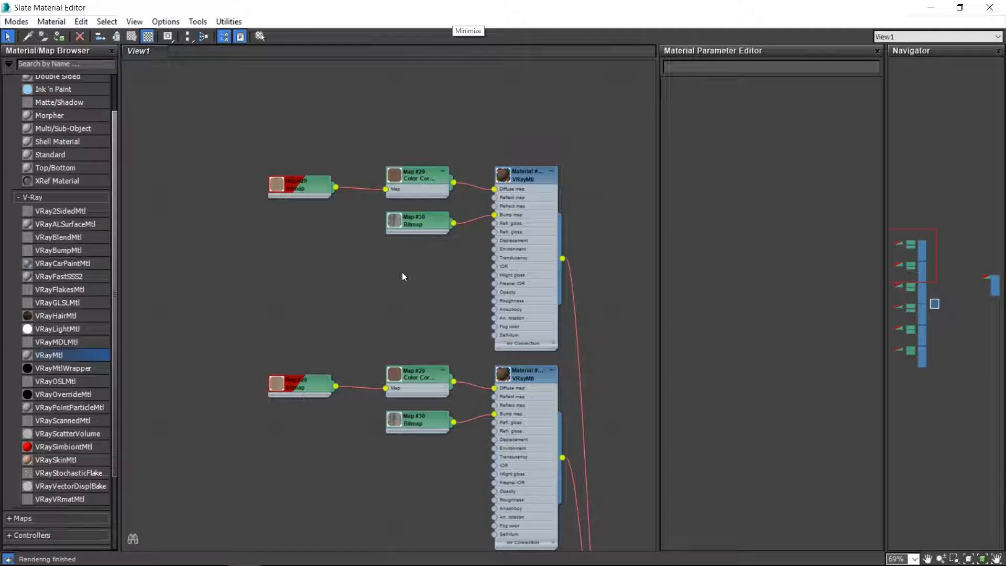
{"action": "left_click", "coordinate": [930, 7]}
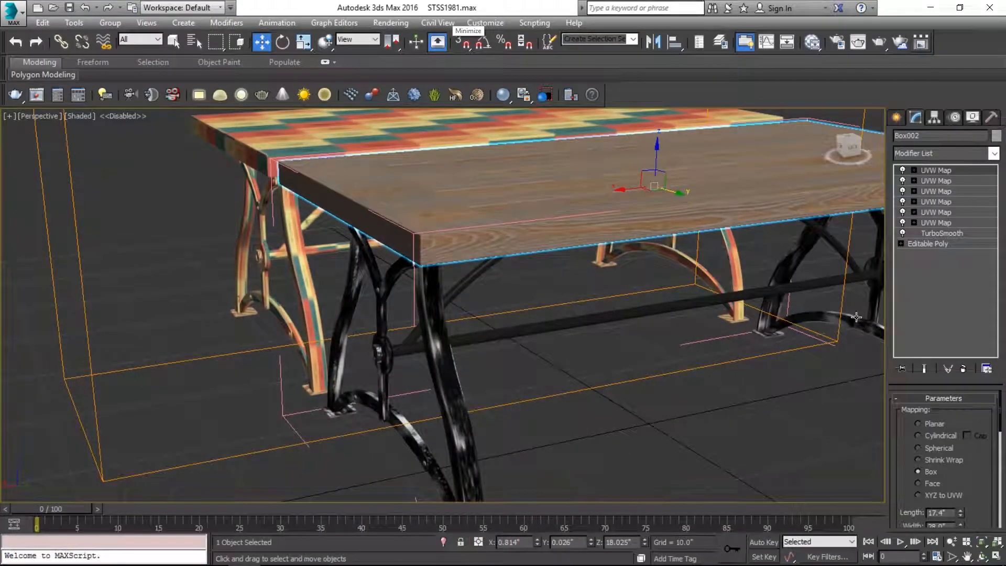
Step: Check the mapping size and map channel of the wooden tabletop's UVW Map modifiers, and the TurboSmooth settings beneath them
{"action": "left_click", "coordinate": [948, 184]}
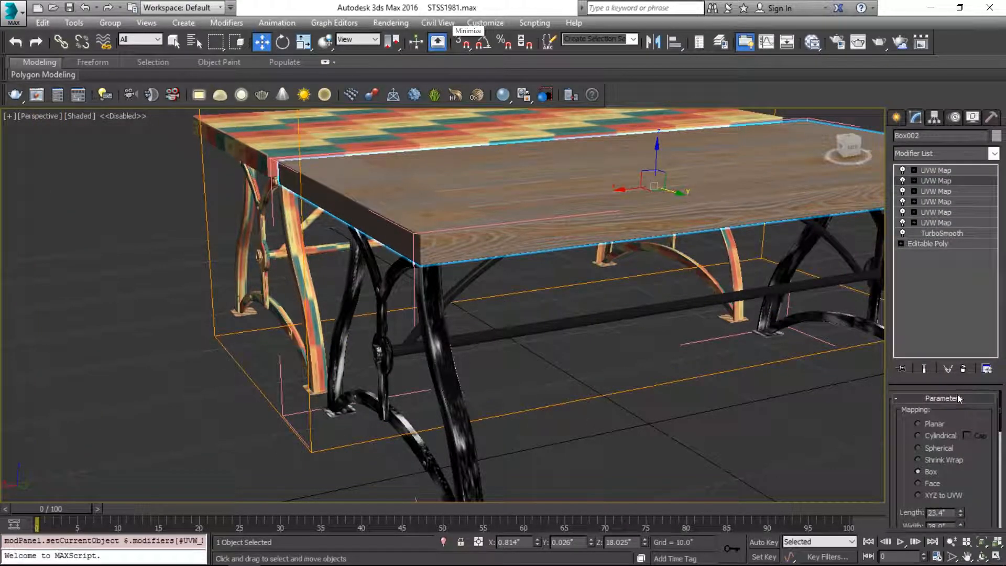
{"action": "left_click_drag", "start_coordinate": [959, 384], "coordinate": [960, 271]}
{"action": "left_click_drag", "start_coordinate": [975, 419], "coordinate": [972, 314]}
{"action": "left_click", "coordinate": [944, 194]}
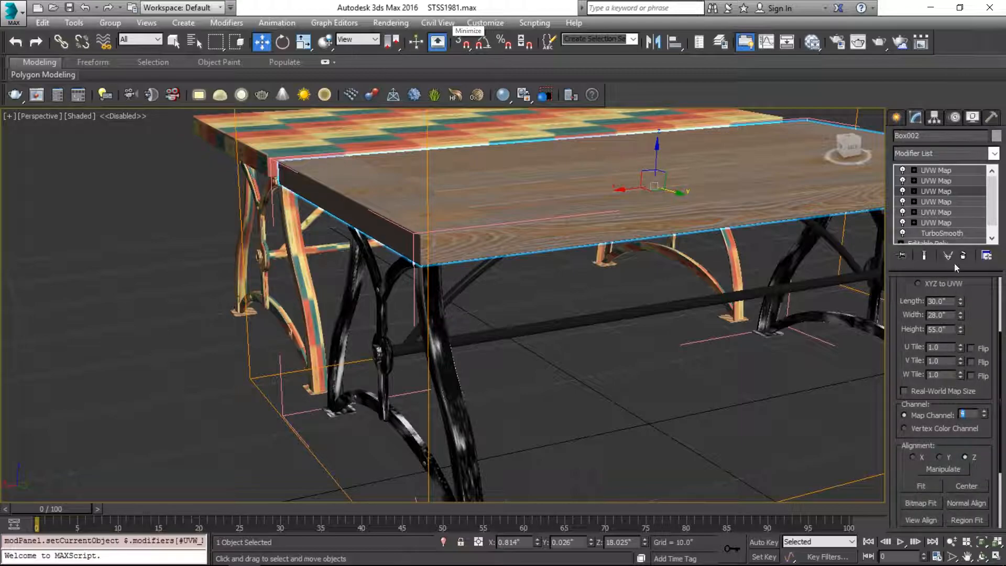
{"action": "left_click", "coordinate": [948, 224]}
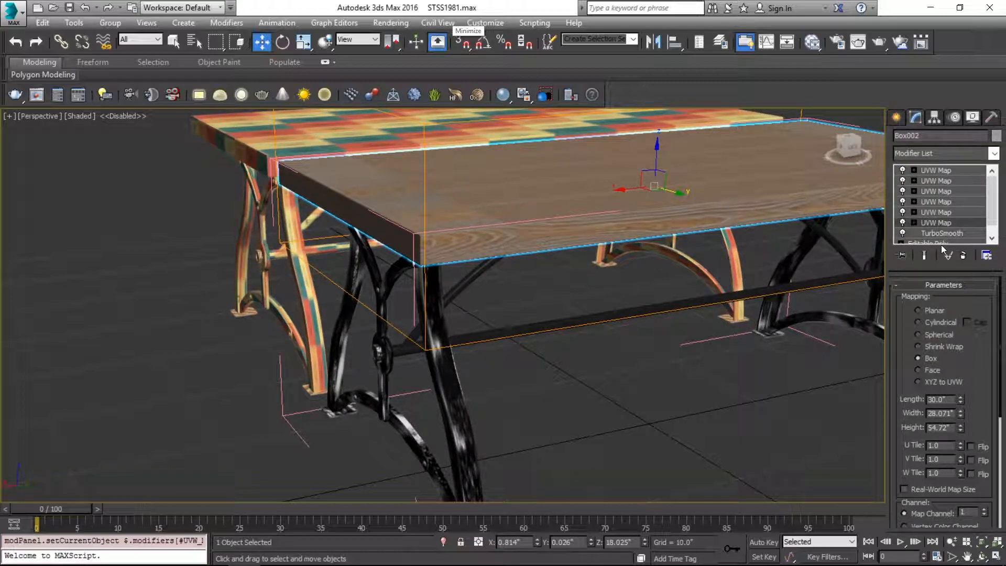
{"action": "left_click", "coordinate": [945, 234]}
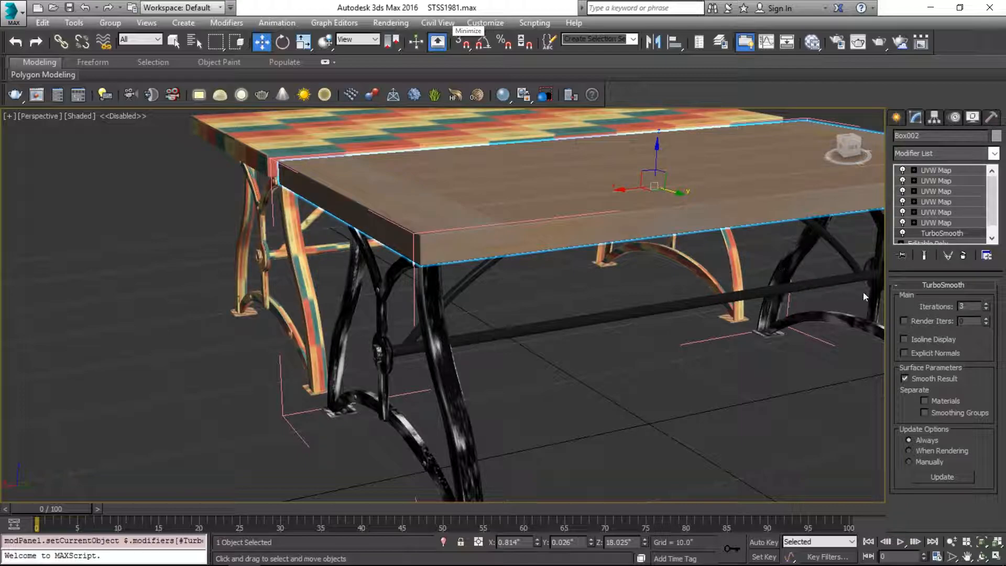
{"action": "left_click", "coordinate": [950, 171]}
Step: Open the checker-textured table's group recursively and select its tabletop
{"action": "left_click", "coordinate": [388, 125]}
{"action": "key", "text": "z"}
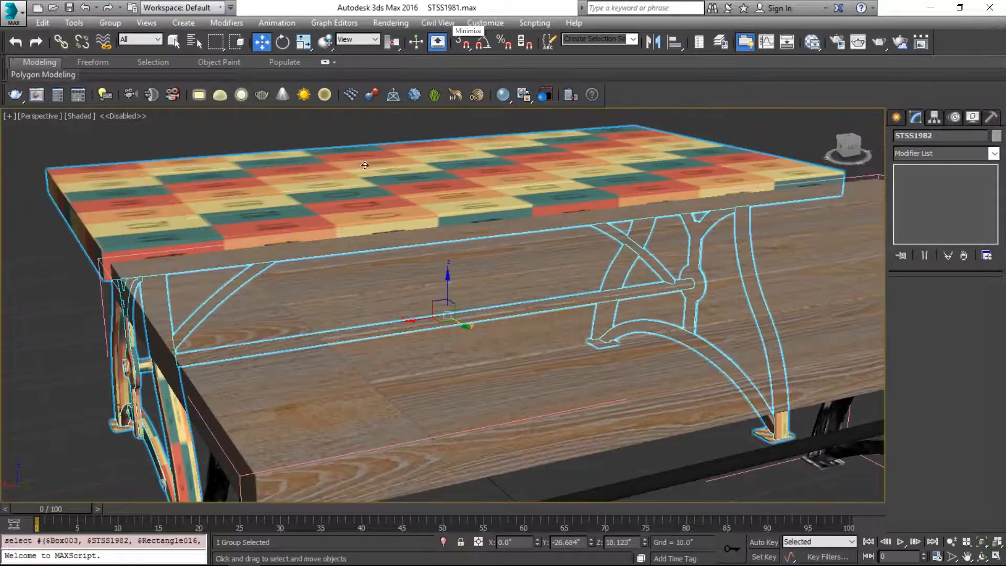
{"action": "middle_click_drag", "start_coordinate": [472, 192], "coordinate": [549, 280], "text": "alt"}
{"action": "scroll", "coordinate": [517, 151], "scroll_direction": "down", "scroll_amount": 3}
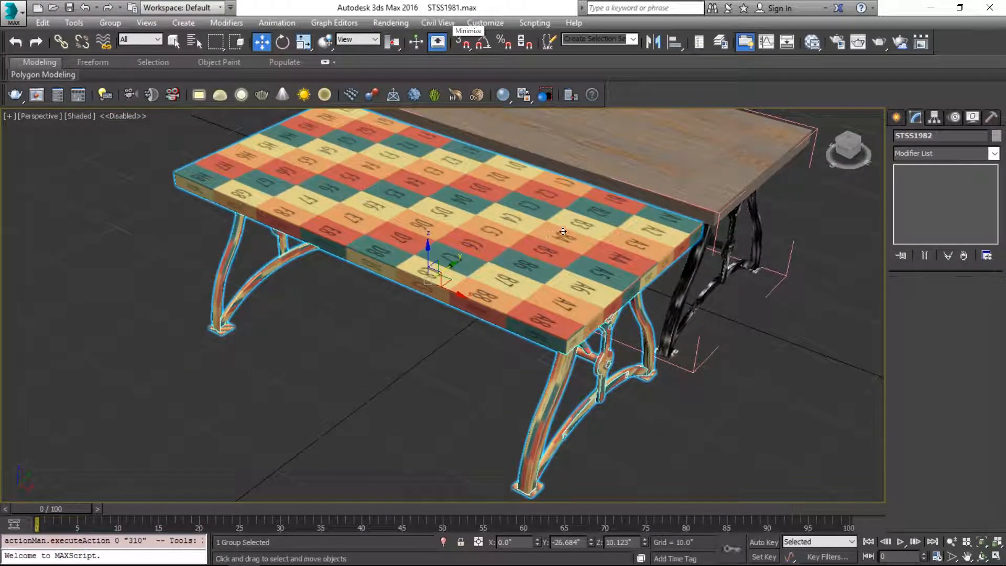
{"action": "left_click", "coordinate": [948, 154]}
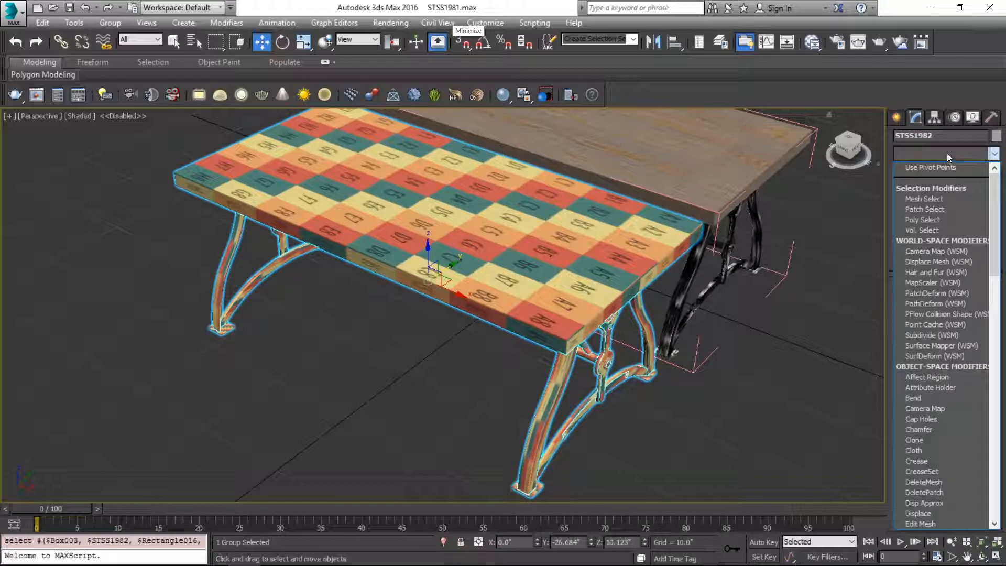
{"action": "left_click", "coordinate": [941, 150]}
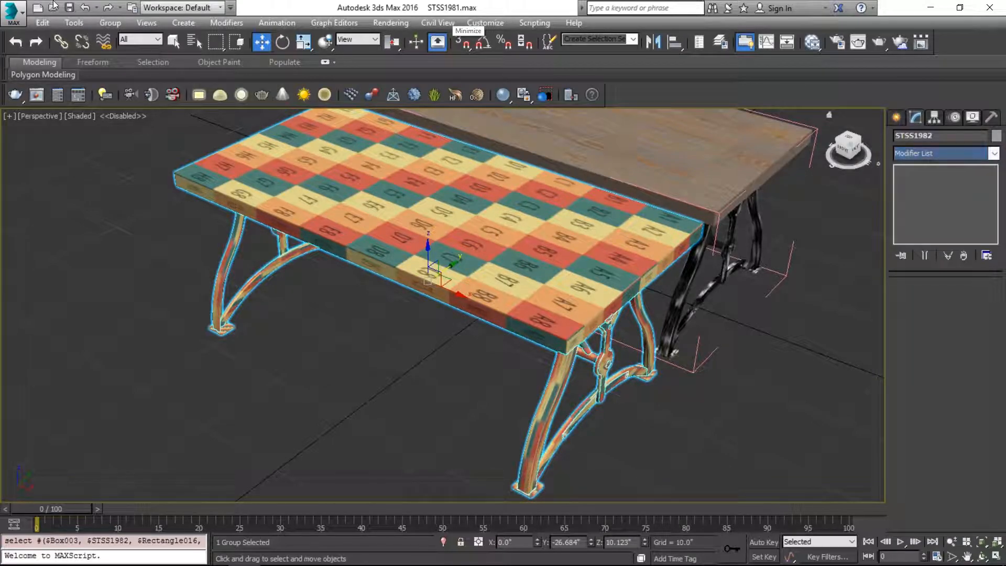
{"action": "left_click", "coordinate": [110, 23]}
{"action": "left_click", "coordinate": [175, 86]}
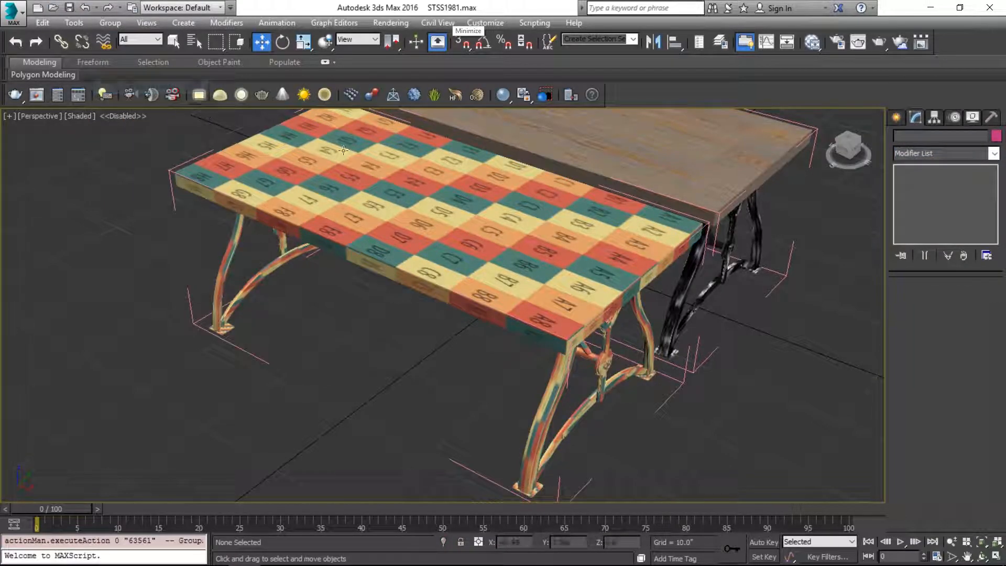
{"action": "left_click", "coordinate": [491, 212]}
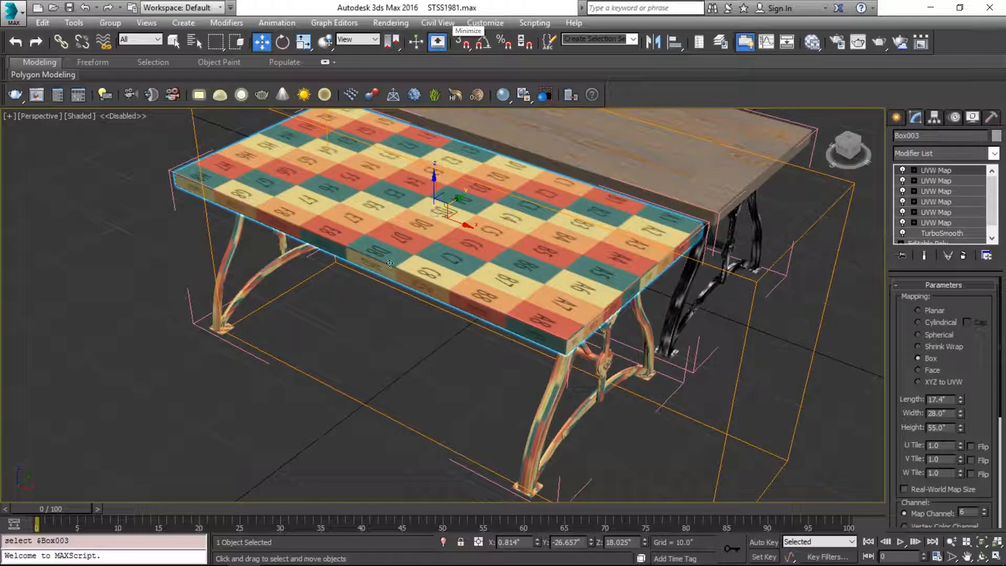
Step: Isolate the checker-textured tabletop and show it whole in an angled orthographic view
{"action": "left_click", "coordinate": [110, 22]}
{"action": "left_click", "coordinate": [109, 22]}
{"action": "key", "text": "alt+q"}
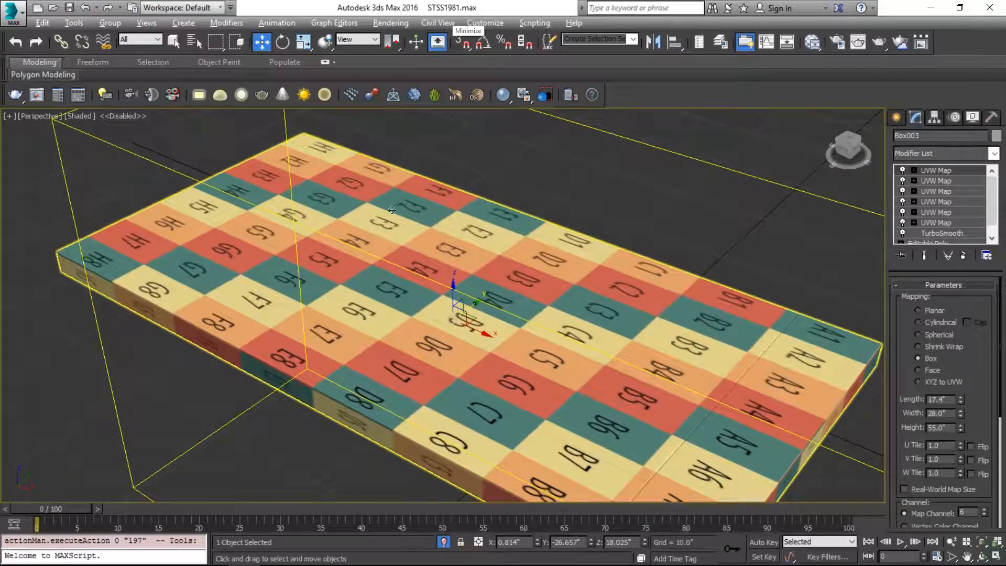
{"action": "key", "text": "f"}
{"action": "key", "text": "z"}
{"action": "middle_click_drag", "start_coordinate": [507, 236], "coordinate": [482, 203], "text": "alt"}
Step: Show edged faces on the tabletop, compare its mesh with and without TurboSmooth, and leave TurboSmooth switched off
{"action": "left_click", "coordinate": [939, 232]}
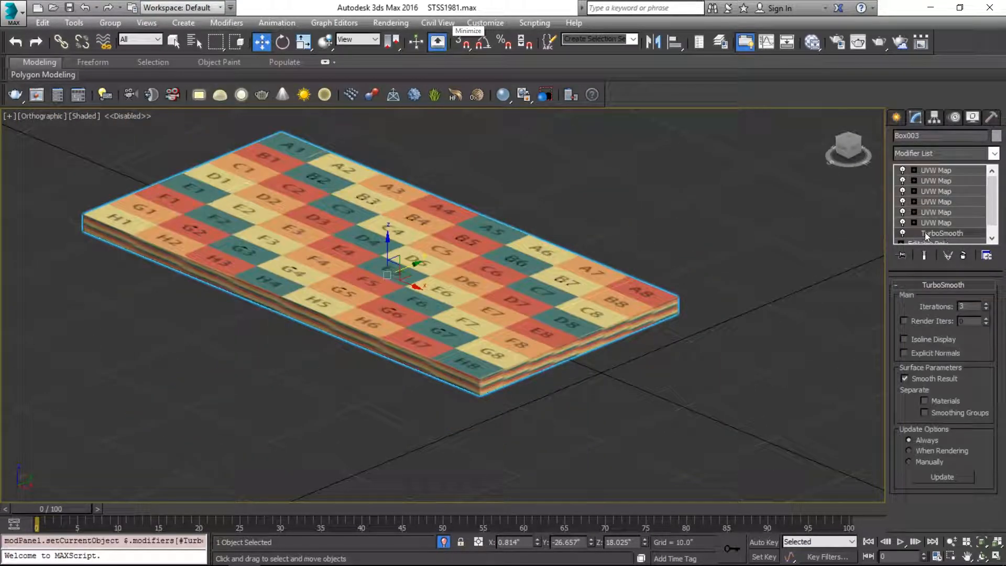
{"action": "left_click", "coordinate": [902, 233]}
{"action": "key", "text": "F4"}
{"action": "scroll", "coordinate": [487, 363], "scroll_direction": "up", "scroll_amount": 4}
{"action": "middle_click_drag", "start_coordinate": [486, 364], "coordinate": [494, 315]}
{"action": "left_click", "coordinate": [902, 233]}
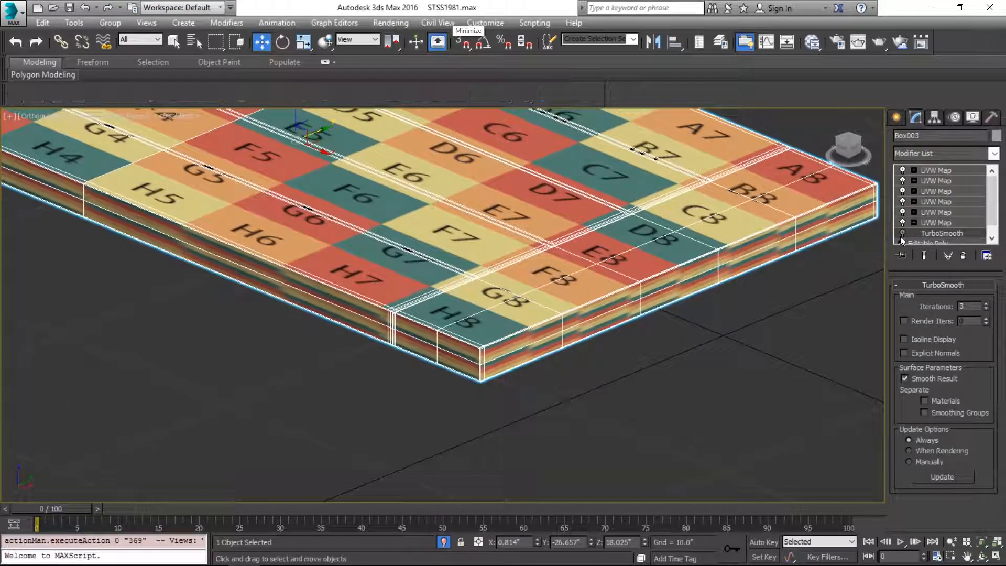
{"action": "scroll", "coordinate": [537, 314], "scroll_direction": "up", "scroll_amount": 2}
{"action": "scroll", "coordinate": [529, 310], "scroll_direction": "up", "scroll_amount": 2}
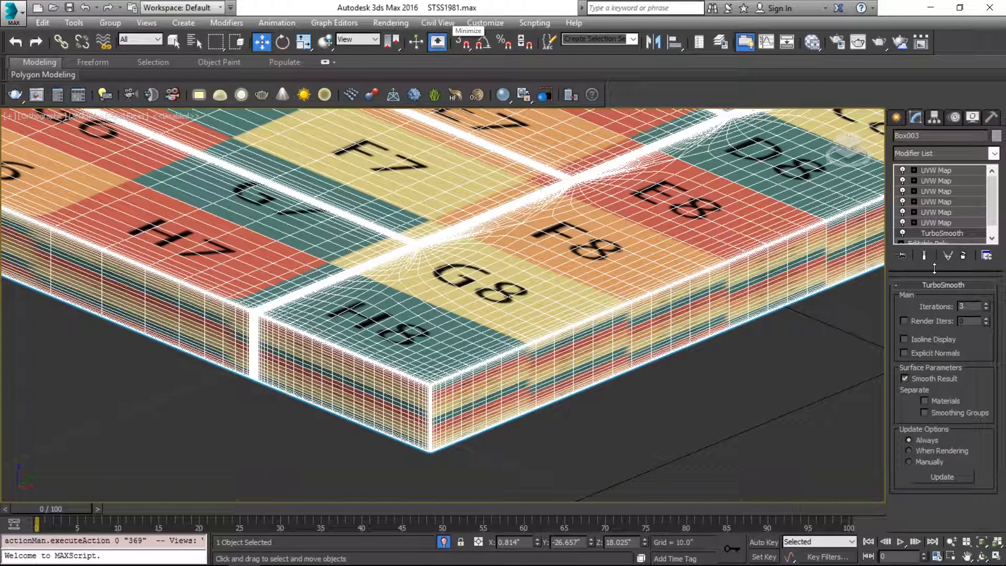
{"action": "left_click", "coordinate": [903, 233]}
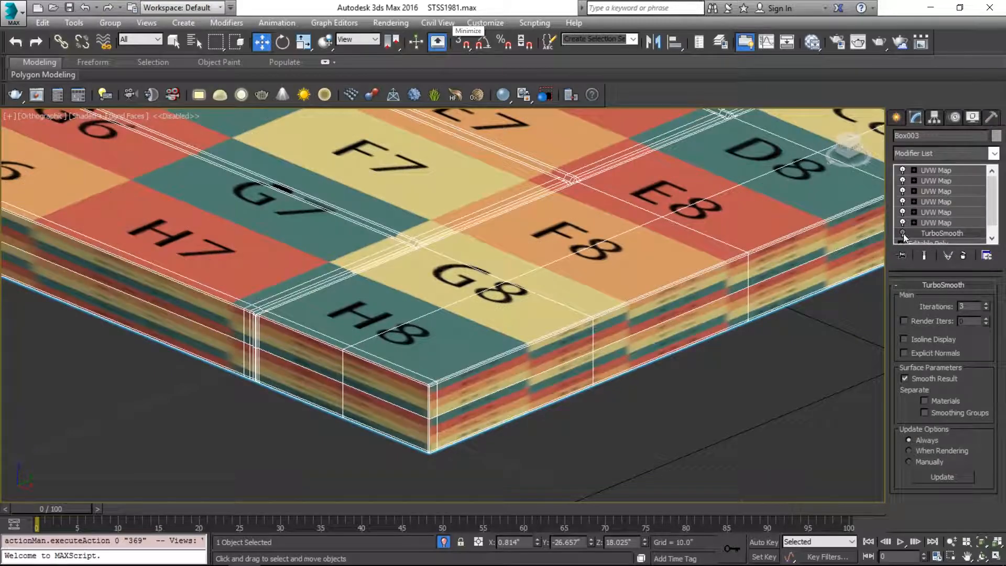
Step: Delete all six UVW Map modifiers from the checker-textured tabletop's modifier stack
{"action": "left_click", "coordinate": [944, 169]}
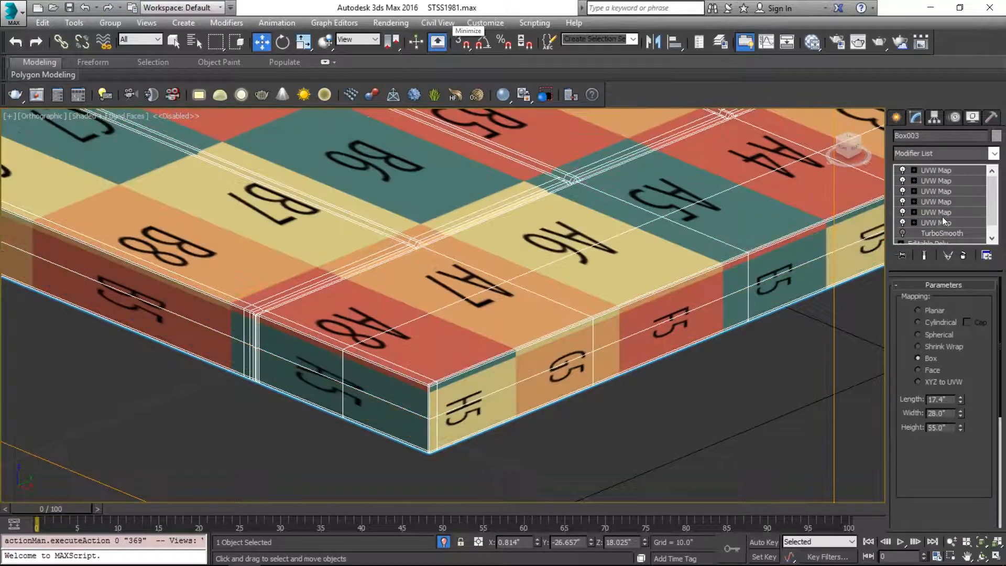
{"action": "right_click", "coordinate": [941, 223]}
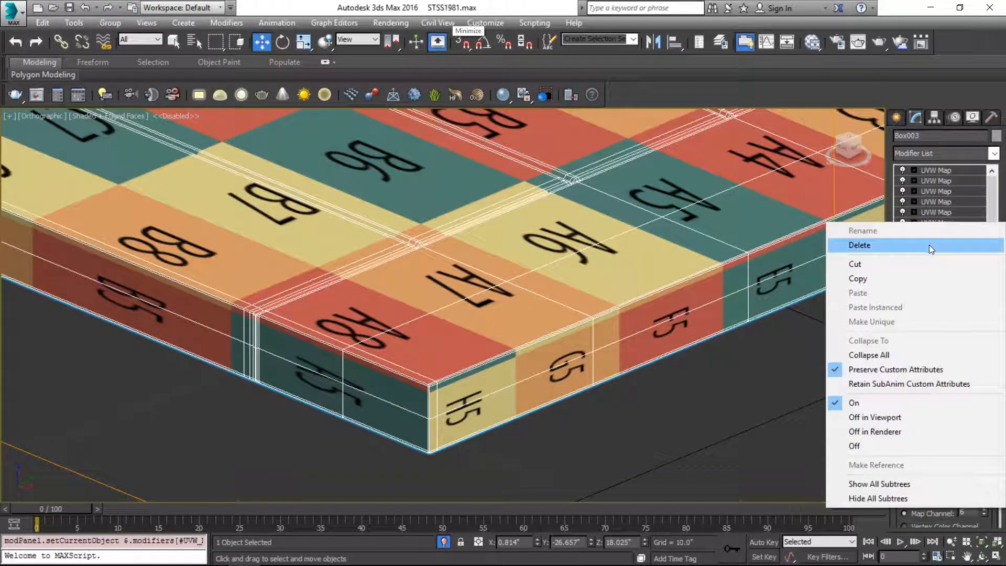
{"action": "left_click", "coordinate": [929, 245]}
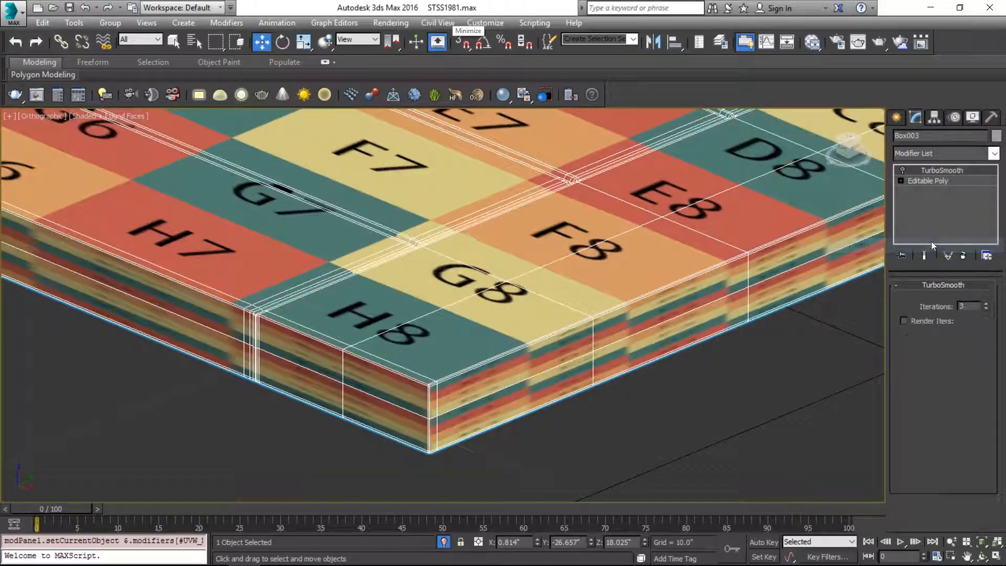
Step: Add an Unwrap UVW modifier between Editable Poly and TurboSmooth, and open its UV editor snapped to half the screen
{"action": "left_click", "coordinate": [929, 157]}
{"action": "key", "text": "u"}
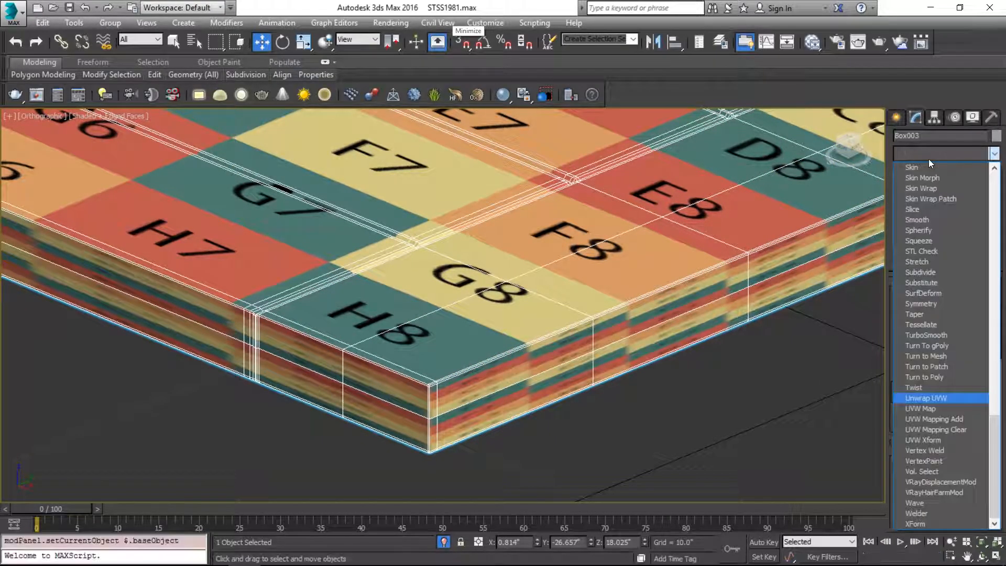
{"action": "key", "text": "Return"}
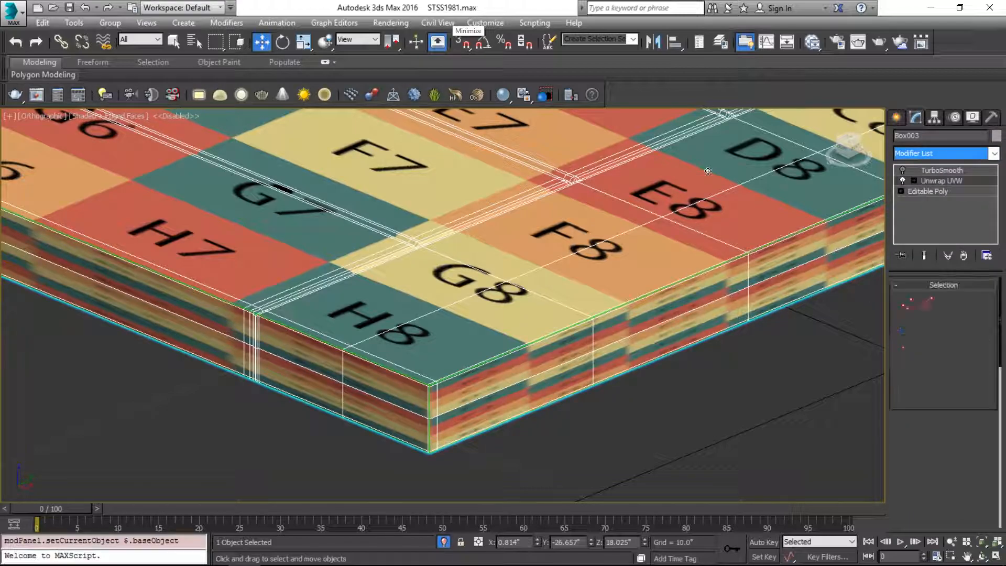
{"action": "left_click", "coordinate": [939, 437]}
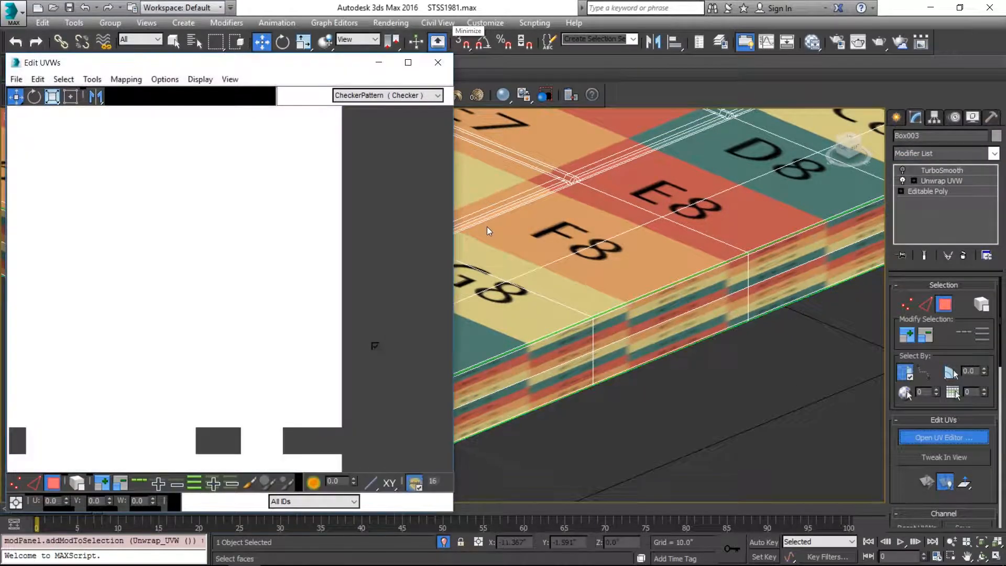
{"action": "key", "text": "super+Left"}
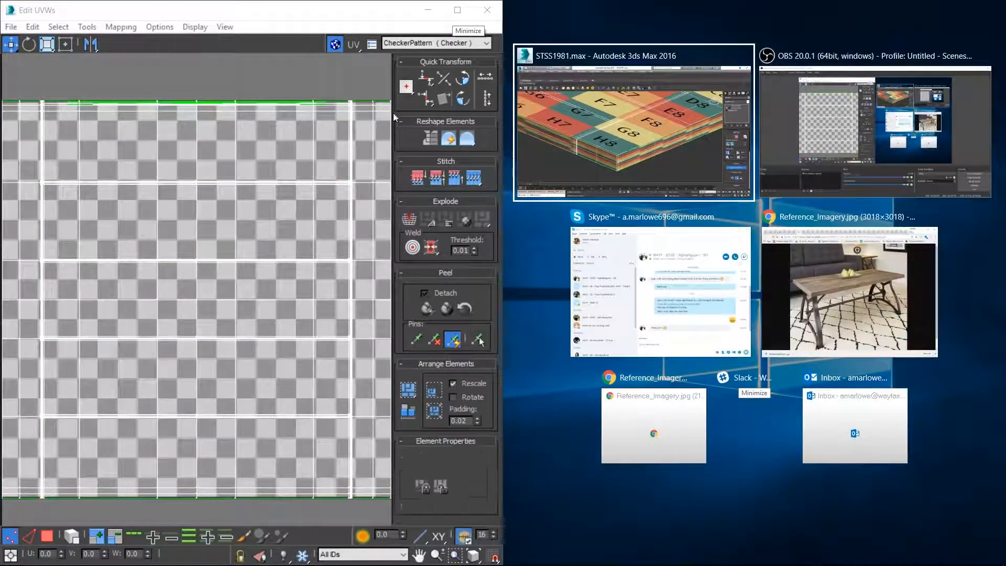
Step: Bring the 3ds Max window back and maximize it with the UV editor floating over the viewport
{"action": "left_click", "coordinate": [632, 134]}
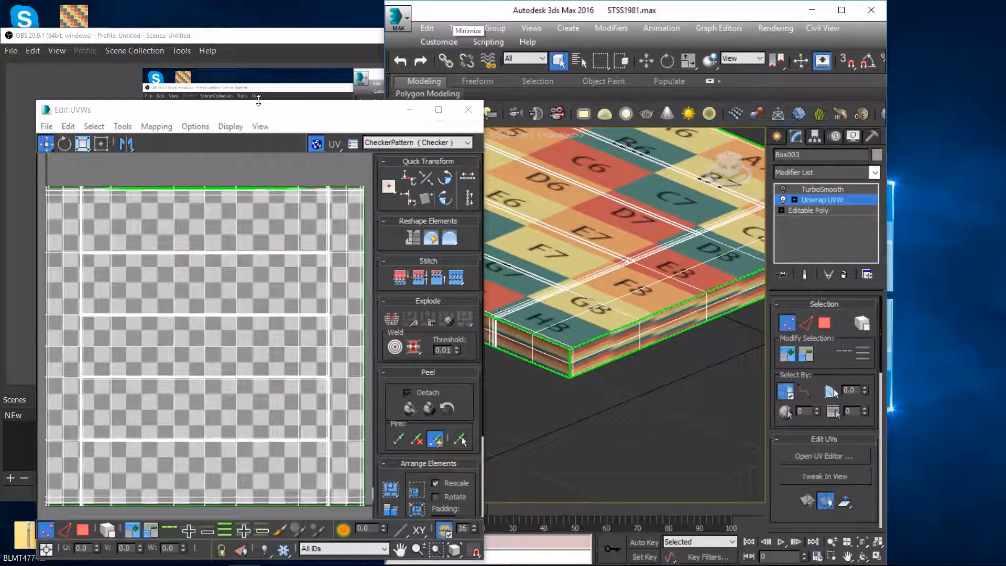
{"action": "double_click", "coordinate": [598, 9]}
{"action": "double_click", "coordinate": [598, 8]}
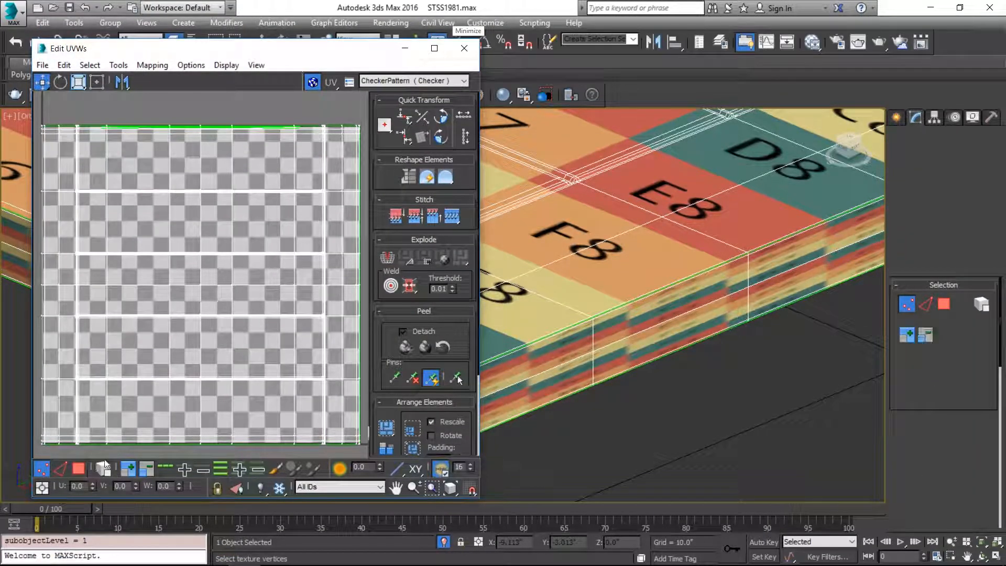
Step: Select all of the tabletop's faces in the UV editor and reset the modifier's UVWs
{"action": "left_click", "coordinate": [78, 469]}
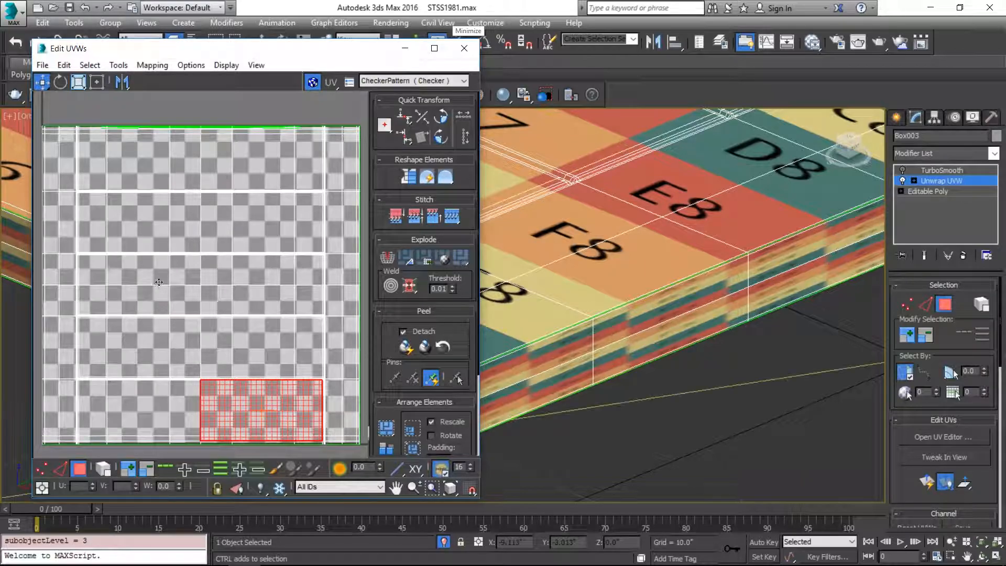
{"action": "key", "text": "ctrl+a"}
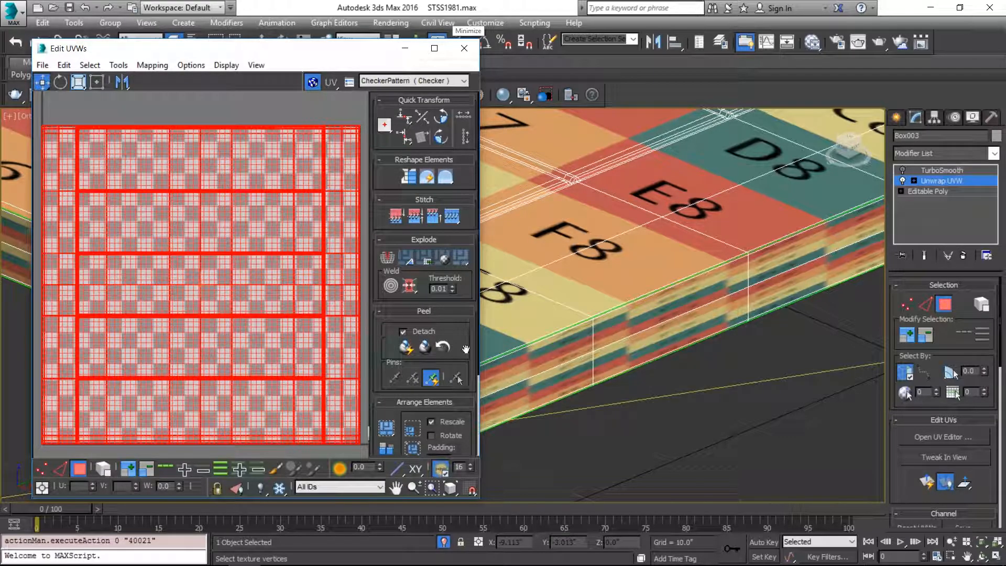
{"action": "left_click_drag", "start_coordinate": [951, 345], "coordinate": [948, 53]}
{"action": "left_click", "coordinate": [958, 348]}
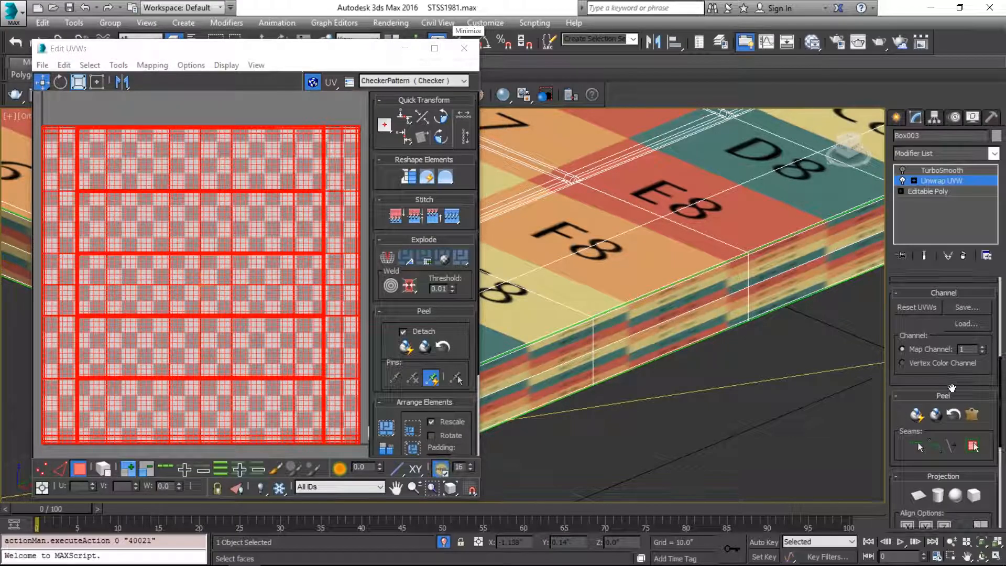
{"action": "left_click", "coordinate": [936, 317]}
{"action": "left_click", "coordinate": [558, 343]}
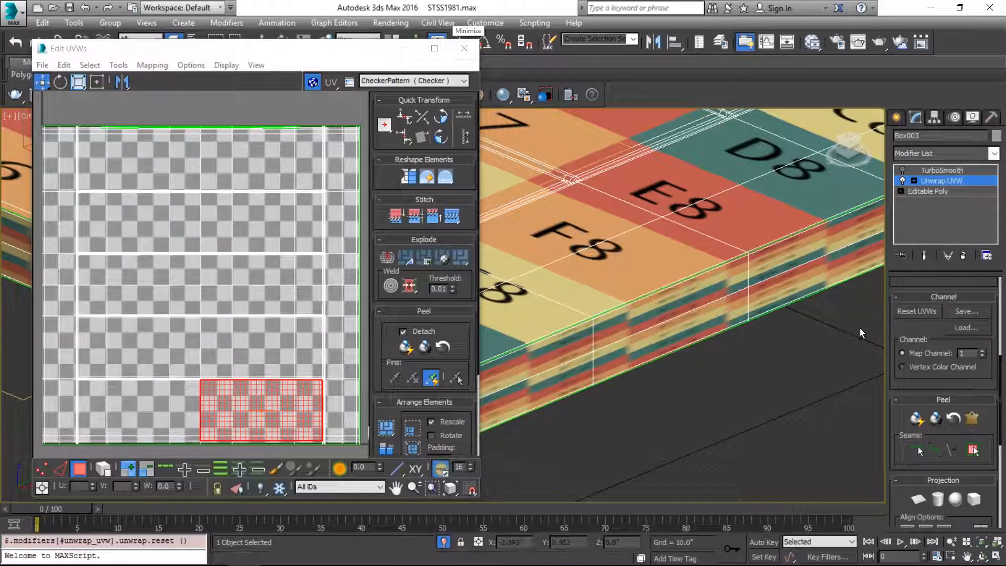
Step: Select all the tabletop's faces and apply a planar projection, leaving the projection mode once it is set
{"action": "key", "text": "ctrl+a"}
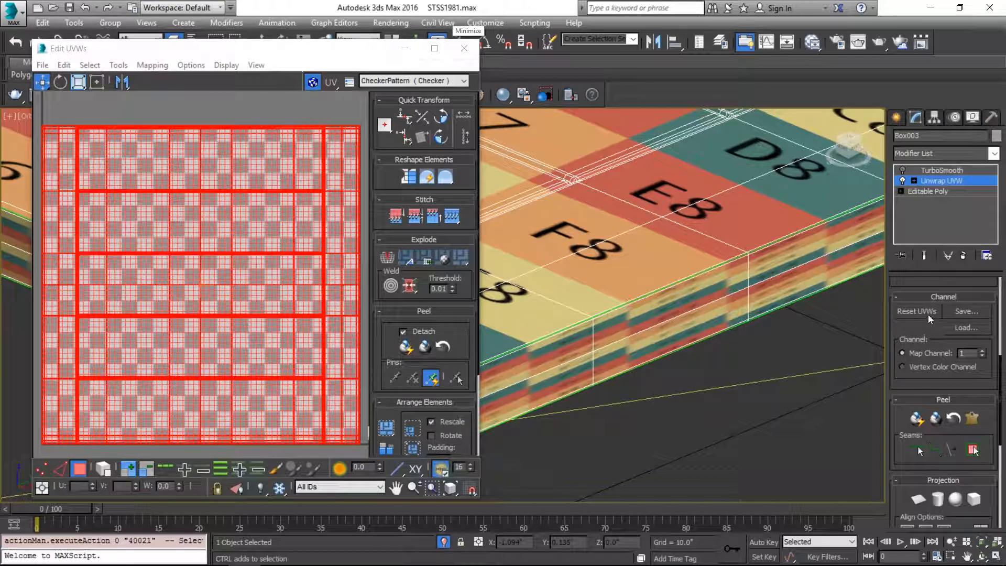
{"action": "left_click_drag", "start_coordinate": [948, 389], "coordinate": [938, 220]}
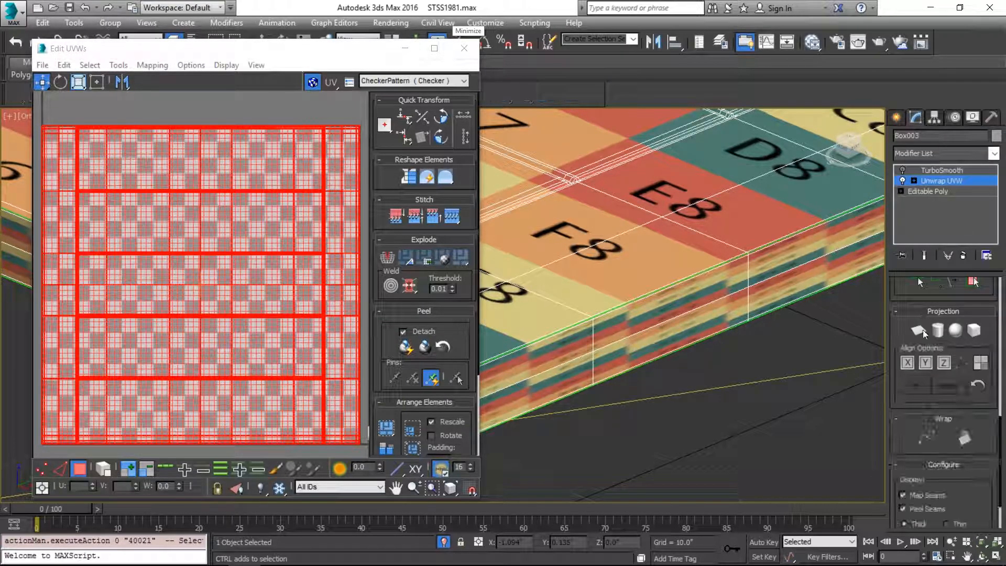
{"action": "left_click", "coordinate": [920, 331]}
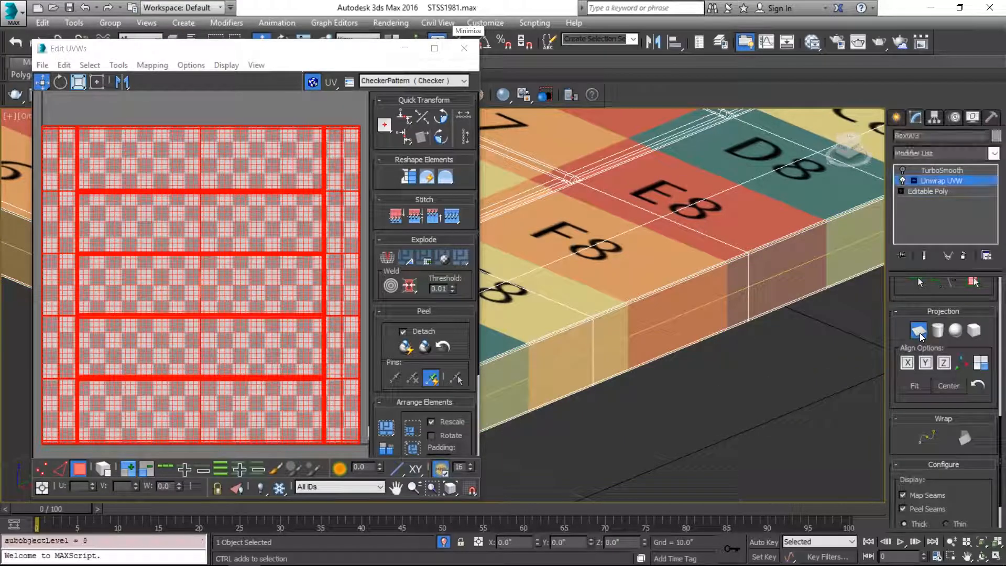
{"action": "left_click", "coordinate": [919, 331]}
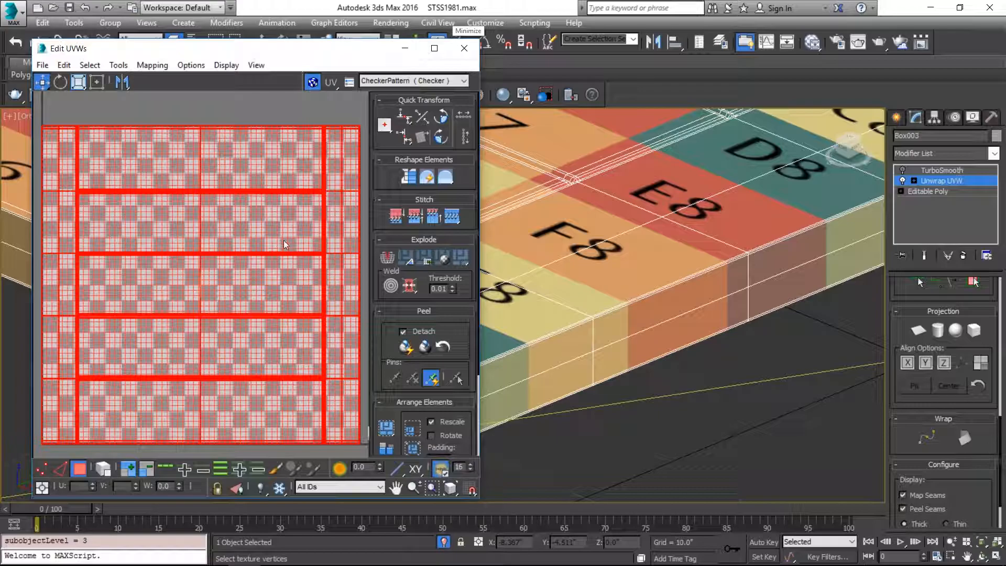
Step: In edge mode, select the tabletop's upper rim edge beside H8 and loop it along the whole H-row side
{"action": "key", "text": "2"}
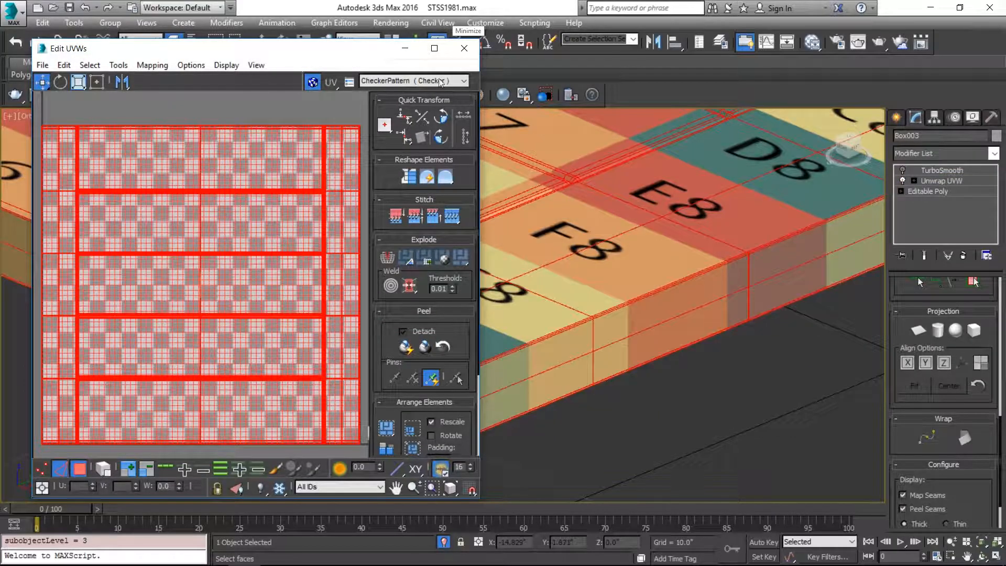
{"action": "left_click_drag", "start_coordinate": [338, 55], "coordinate": [173, 277]}
{"action": "middle_click_drag", "start_coordinate": [387, 251], "coordinate": [658, 299], "text": "alt"}
{"action": "scroll", "coordinate": [765, 196], "scroll_direction": "up", "scroll_amount": 6}
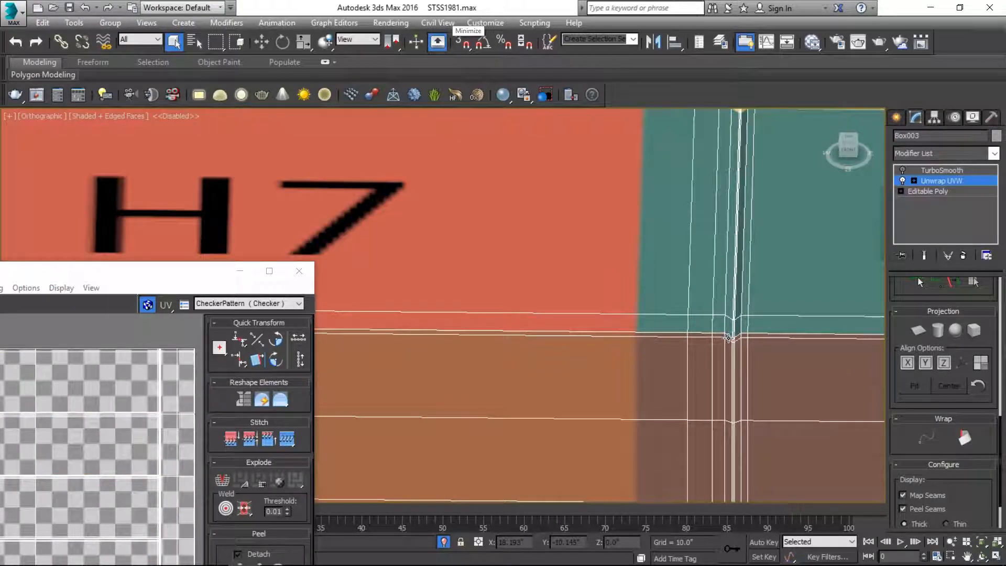
{"action": "left_click_drag", "start_coordinate": [179, 272], "coordinate": [288, 82]}
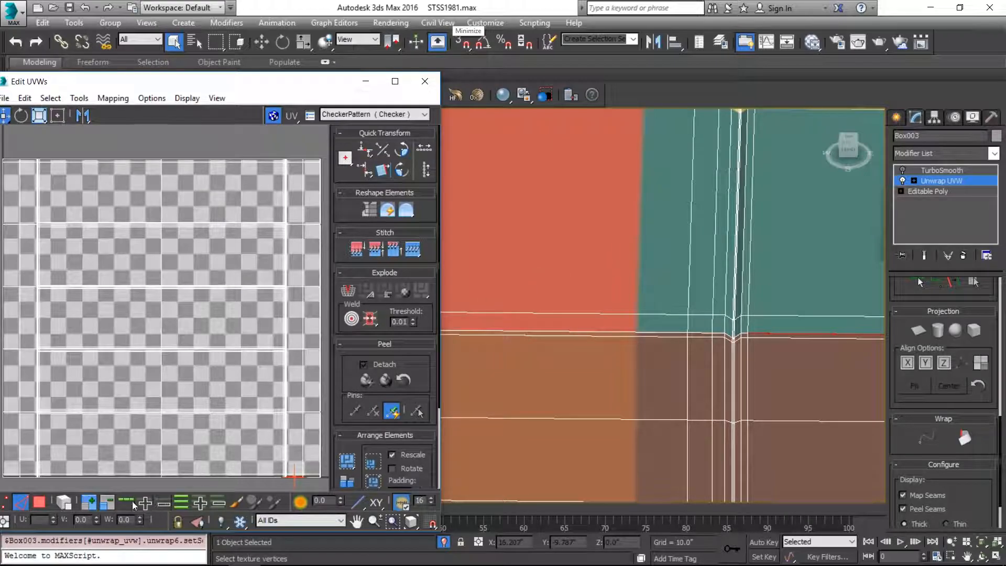
{"action": "scroll", "coordinate": [660, 309], "scroll_direction": "down", "scroll_amount": 3}
{"action": "scroll", "coordinate": [728, 315], "scroll_direction": "up", "scroll_amount": 1}
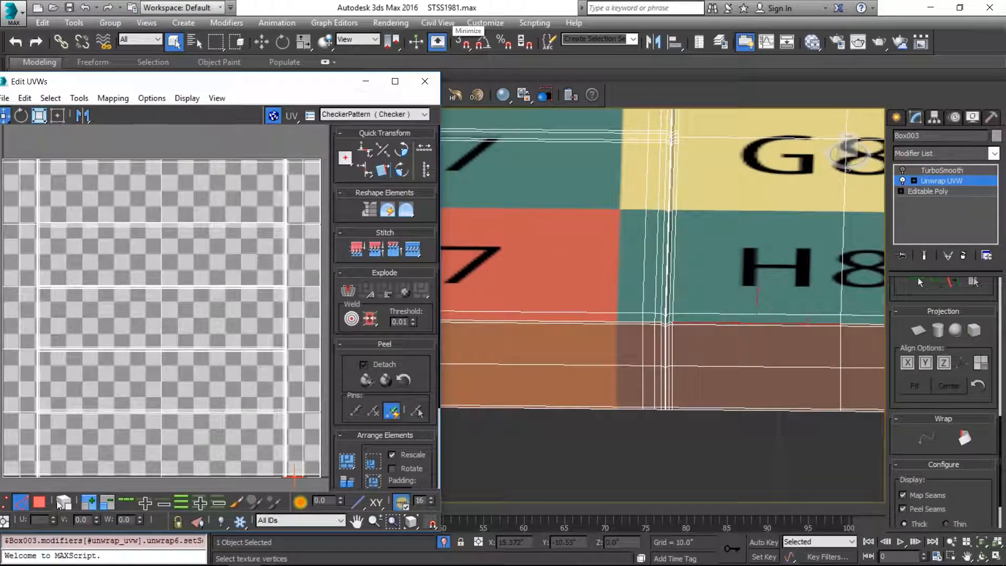
{"action": "left_click", "coordinate": [132, 505]}
Step: Loop the vertical edge at the H8 corner and add the first upper rim edge of the column-8 end
{"action": "scroll", "coordinate": [696, 308], "scroll_direction": "down", "scroll_amount": 5}
{"action": "middle_click_drag", "start_coordinate": [697, 308], "coordinate": [683, 295], "text": "alt"}
{"action": "scroll", "coordinate": [665, 385], "scroll_direction": "up", "scroll_amount": 10}
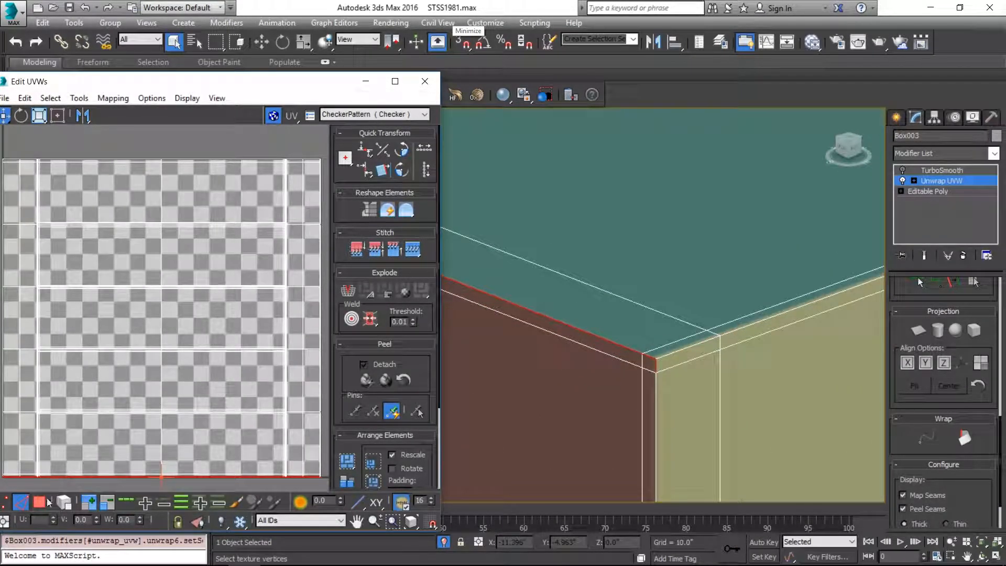
{"action": "left_click", "coordinate": [132, 507]}
{"action": "left_click", "coordinate": [686, 349], "text": "ctrl"}
Step: Add the lower rim edge at the H8 corner and loop the selection along the column-8 end
{"action": "scroll", "coordinate": [730, 333], "scroll_direction": "down", "scroll_amount": 4}
{"action": "scroll", "coordinate": [730, 332], "scroll_direction": "down", "scroll_amount": 5}
{"action": "middle_click_drag", "start_coordinate": [750, 334], "coordinate": [602, 254], "text": "alt"}
{"action": "key", "text": "z"}
{"action": "scroll", "coordinate": [450, 307], "scroll_direction": "up", "scroll_amount": 3}
{"action": "scroll", "coordinate": [451, 307], "scroll_direction": "up", "scroll_amount": 3}
{"action": "scroll", "coordinate": [604, 316], "scroll_direction": "up", "scroll_amount": 3}
{"action": "middle_click_drag", "start_coordinate": [760, 329], "coordinate": [618, 307], "text": "alt"}
{"action": "scroll", "coordinate": [579, 308], "scroll_direction": "up", "scroll_amount": 5}
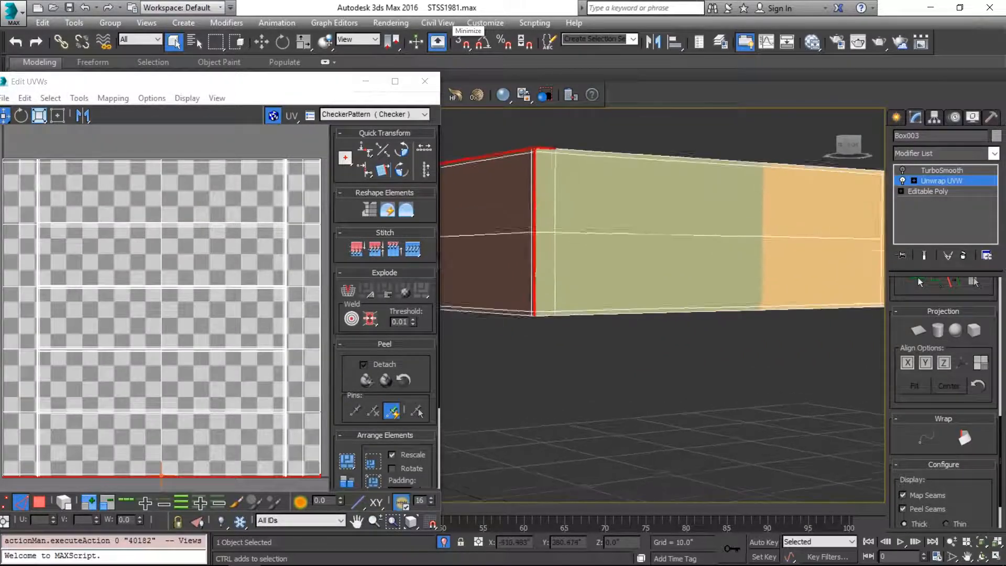
{"action": "left_click", "coordinate": [527, 318], "text": "ctrl"}
{"action": "left_click", "coordinate": [127, 501]}
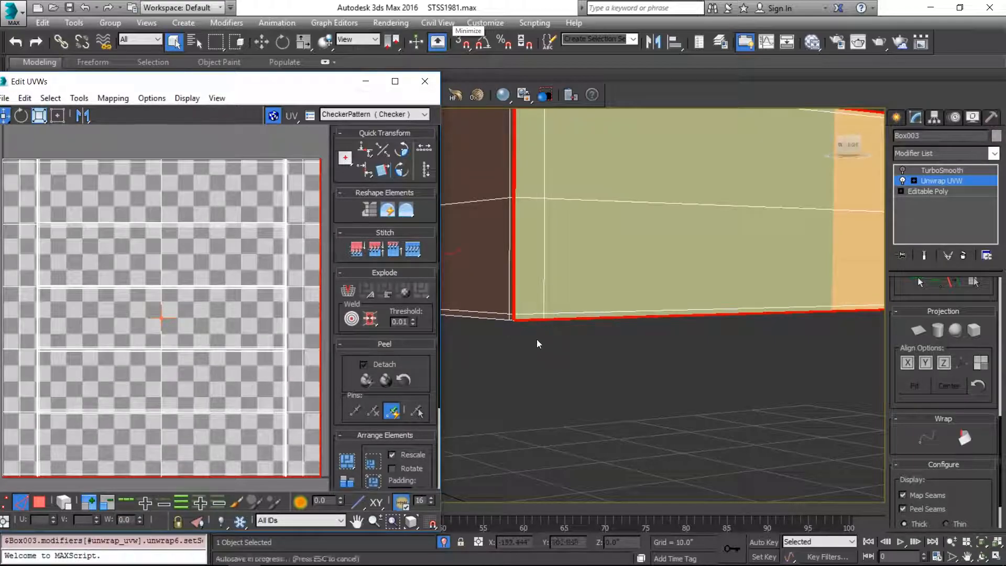
Step: Cancel the autosave, minimize the UV editor, and add the vertical edge at the A8 corner to the selection
{"action": "key", "text": "Escape"}
{"action": "middle_click_drag", "start_coordinate": [687, 234], "coordinate": [603, 262], "text": "alt"}
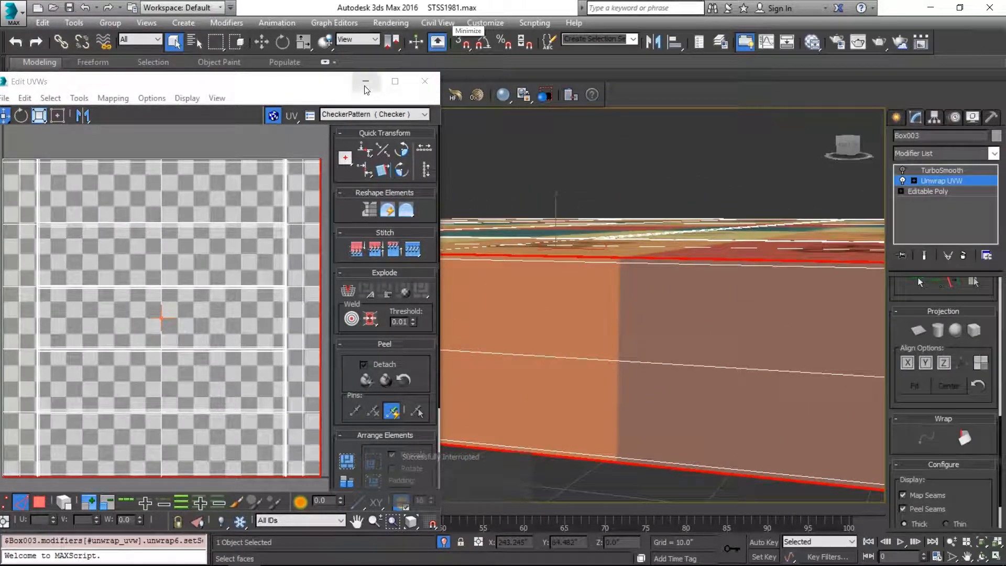
{"action": "left_click", "coordinate": [366, 82]}
{"action": "middle_click_drag", "start_coordinate": [745, 314], "coordinate": [547, 247], "text": "alt"}
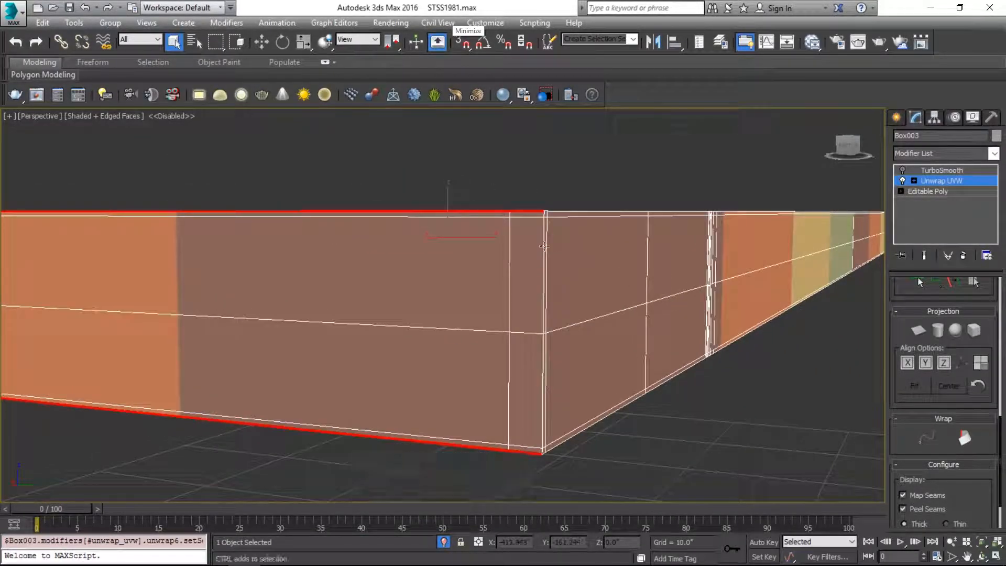
{"action": "left_click", "coordinate": [545, 247], "text": "ctrl"}
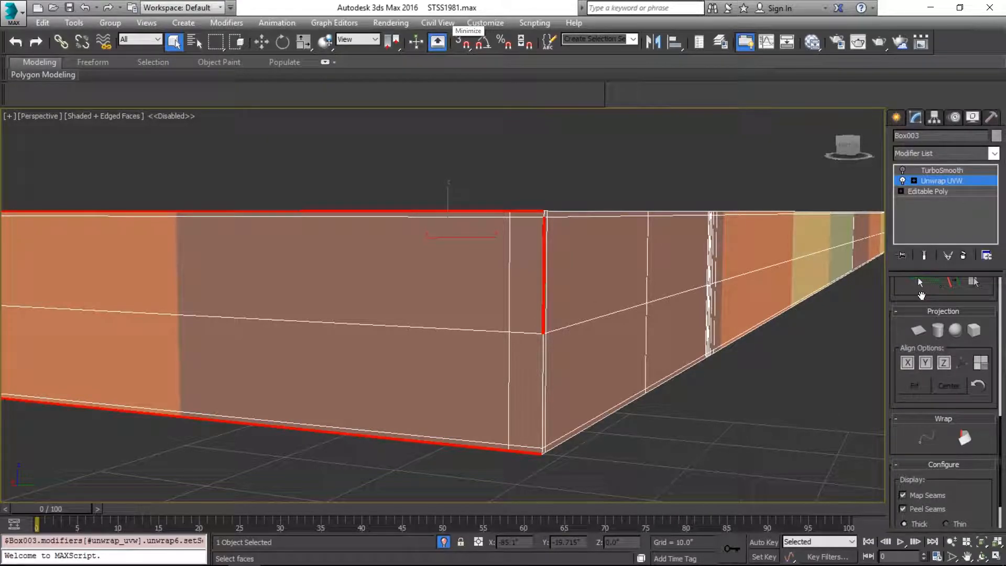
Step: Add the upper and lower rim edges of the A-row side at the A8 corner and loop the selection
{"action": "scroll", "coordinate": [924, 300], "scroll_direction": "up", "scroll_amount": 3}
{"action": "scroll", "coordinate": [563, 205], "scroll_direction": "up", "scroll_amount": 5}
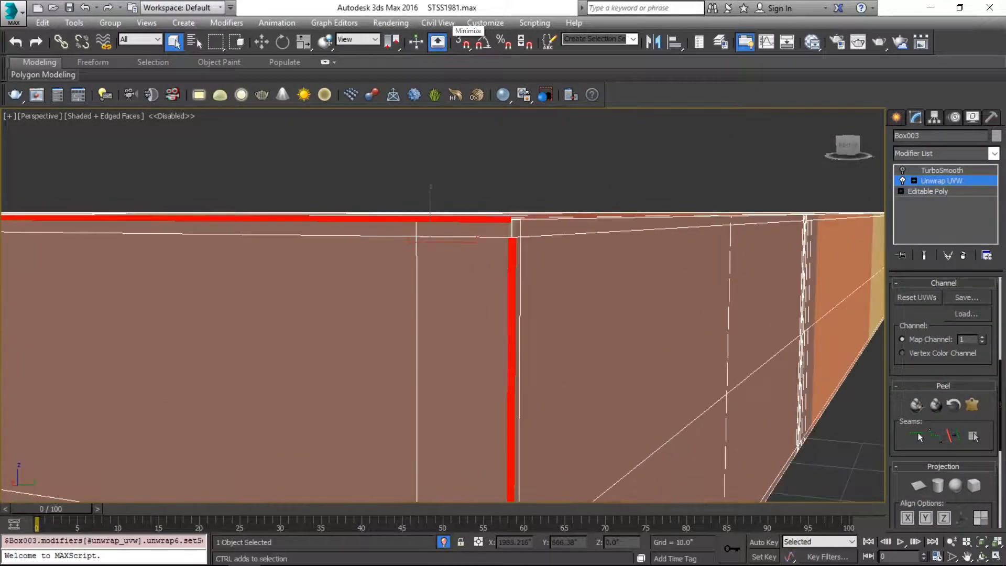
{"action": "scroll", "coordinate": [579, 216], "scroll_direction": "down", "scroll_amount": 1}
{"action": "left_click", "coordinate": [547, 220], "text": "ctrl"}
{"action": "middle_click_drag", "start_coordinate": [631, 327], "coordinate": [628, 303]}
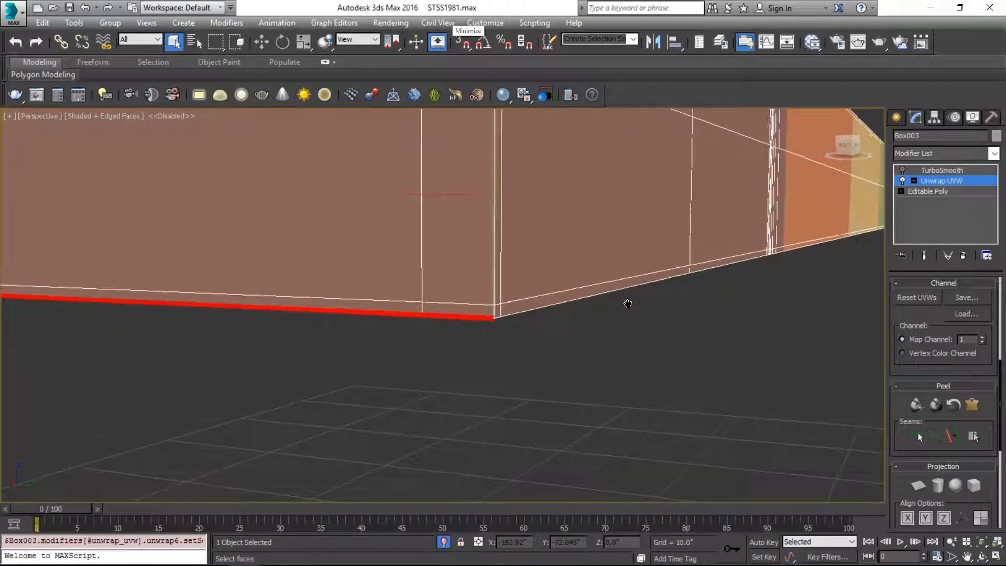
{"action": "left_click", "coordinate": [523, 310], "text": "ctrl"}
{"action": "scroll", "coordinate": [553, 214], "scroll_direction": "down", "scroll_amount": 4}
{"action": "middle_click_drag", "start_coordinate": [549, 239], "coordinate": [583, 233], "text": "alt"}
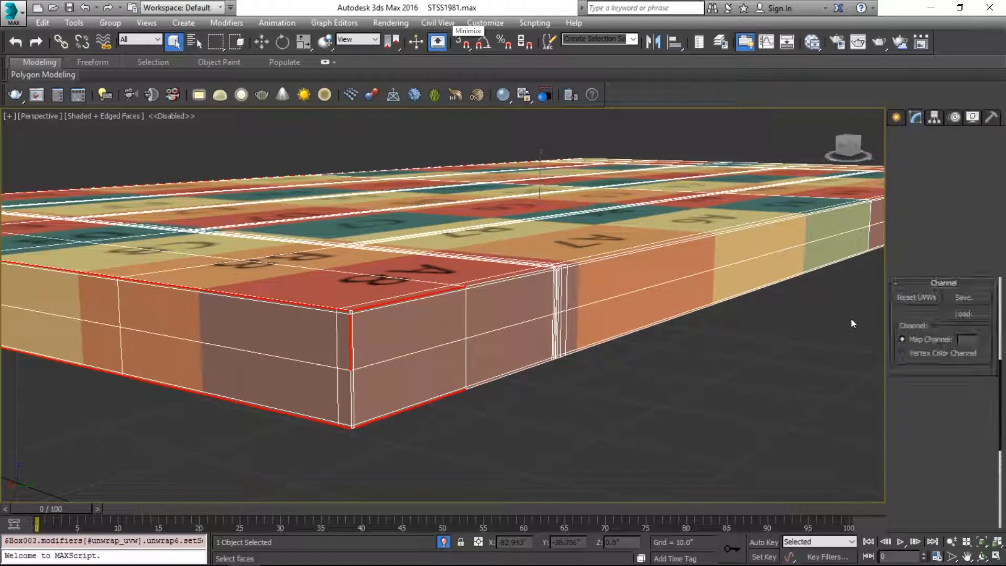
{"action": "scroll", "coordinate": [954, 370], "scroll_direction": "up", "scroll_amount": 4}
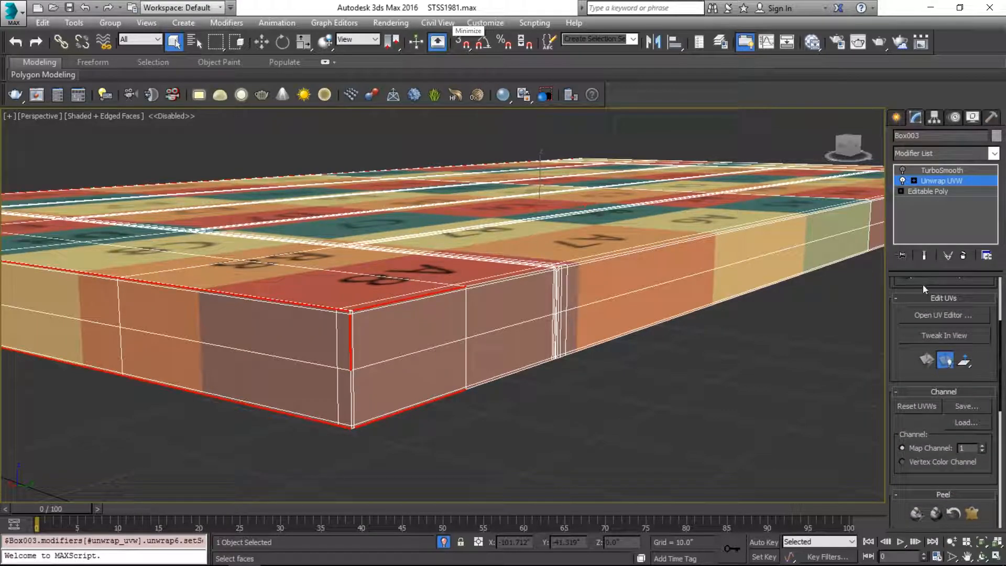
{"action": "scroll", "coordinate": [922, 285], "scroll_direction": "up", "scroll_amount": 5}
{"action": "left_click", "coordinate": [963, 334]}
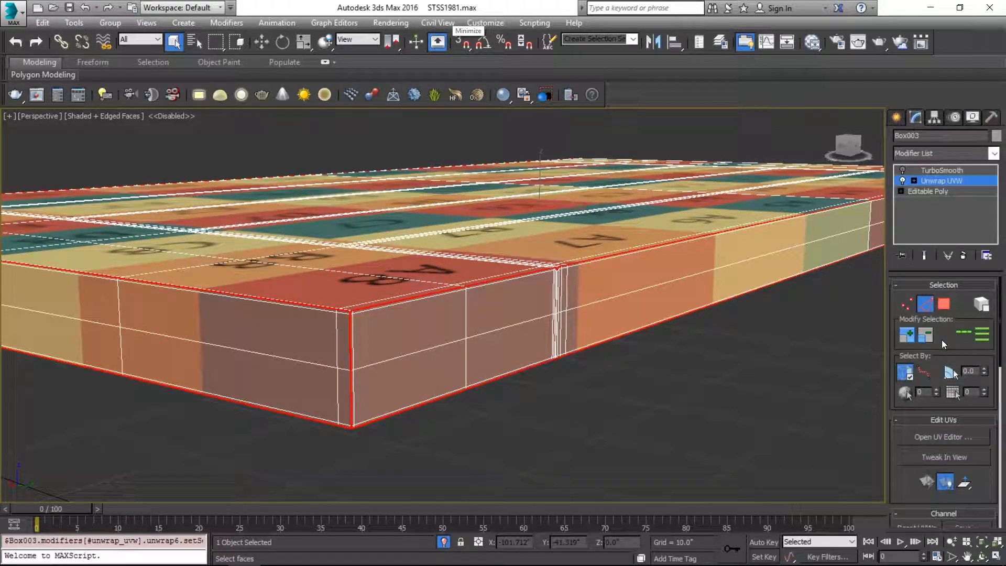
Step: Add the upper and lower rim edges of the tabletop's column-1 end and loop them
{"action": "middle_click_drag", "start_coordinate": [492, 234], "coordinate": [451, 246], "text": "alt"}
{"action": "left_click", "coordinate": [503, 215], "text": "ctrl"}
{"action": "left_click", "coordinate": [495, 435], "text": "ctrl"}
{"action": "left_click", "coordinate": [964, 338]}
{"action": "middle_click_drag", "start_coordinate": [530, 196], "coordinate": [482, 248], "text": "alt"}
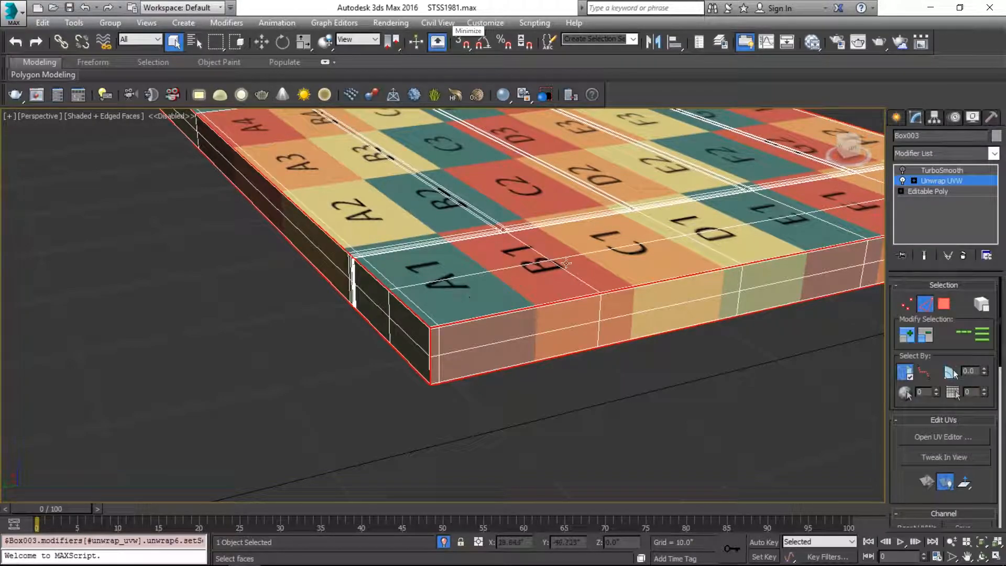
Step: Reopen the UV editor, look up the Break command and its shortcut, and close the editor
{"action": "left_click", "coordinate": [950, 442]}
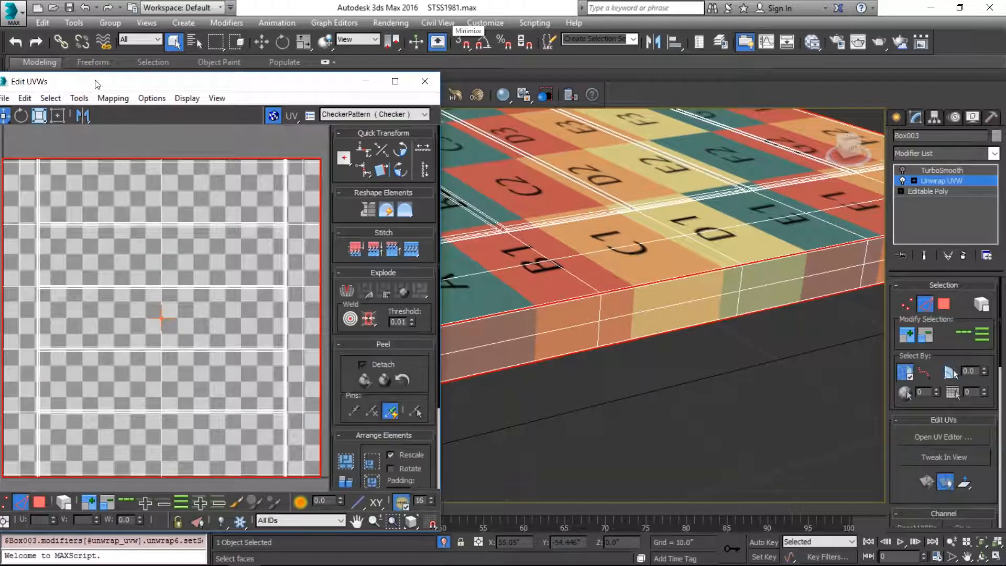
{"action": "left_click_drag", "start_coordinate": [91, 78], "coordinate": [192, 69]}
{"action": "left_click", "coordinate": [186, 78]}
{"action": "mouse_move", "coordinate": [200, 78]}
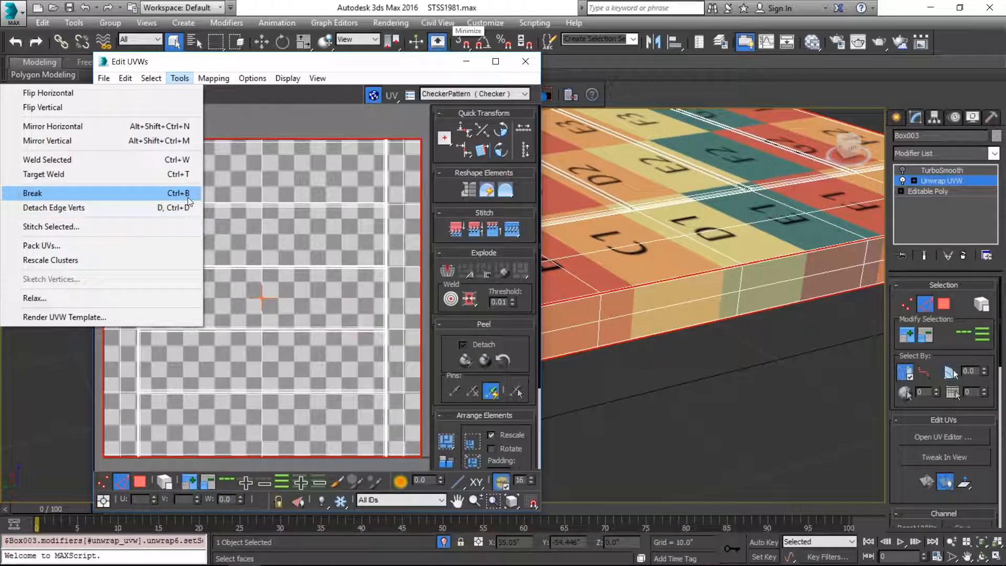
{"action": "left_click", "coordinate": [526, 61]}
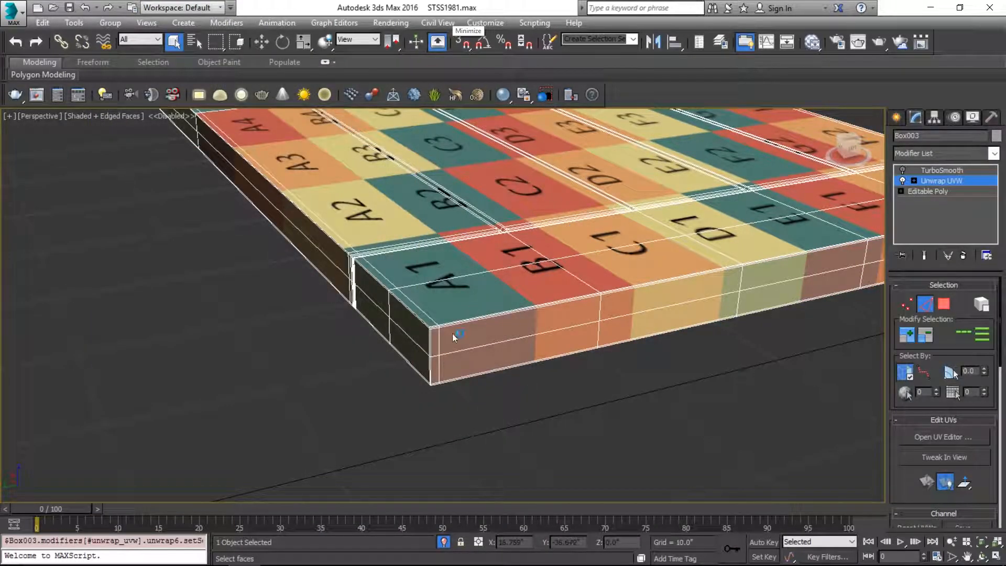
Step: Restore the rim edge selection with undo, loop it again, and break the UVs along those edges
{"action": "key", "text": "ctrl+z"}
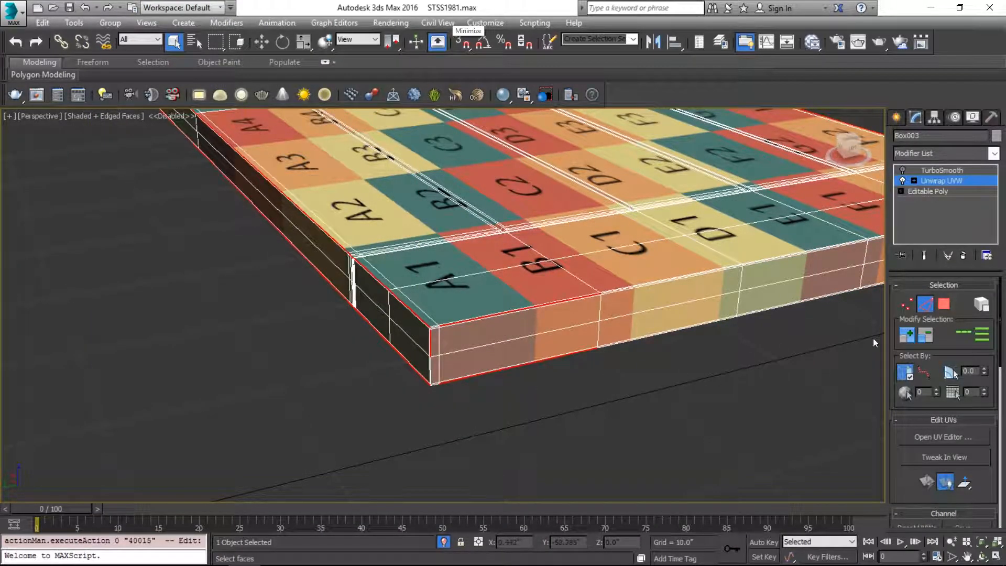
{"action": "left_click", "coordinate": [964, 330]}
{"action": "key", "text": "ctrl+b"}
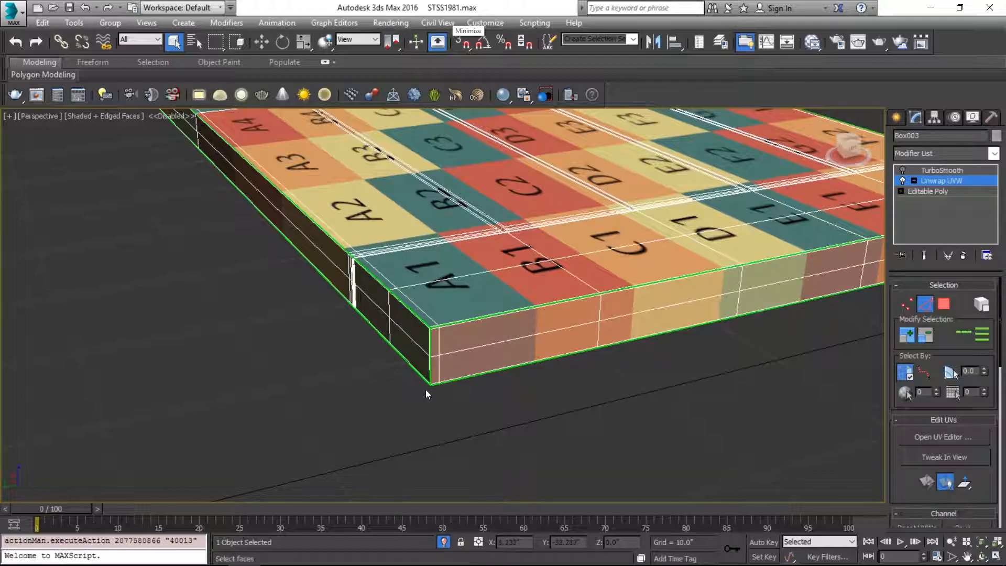
Step: Select a short vertical edge at the tabletop's corner and break the UVs along it
{"action": "middle_click_drag", "start_coordinate": [523, 314], "coordinate": [557, 296], "text": "alt"}
{"action": "scroll", "coordinate": [558, 297], "scroll_direction": "up", "scroll_amount": 5}
{"action": "left_click", "coordinate": [467, 338]}
{"action": "key", "text": "ctrl+b"}
{"action": "scroll", "coordinate": [462, 214], "scroll_direction": "down", "scroll_amount": 3}
{"action": "middle_click_drag", "start_coordinate": [461, 214], "coordinate": [369, 272], "text": "alt"}
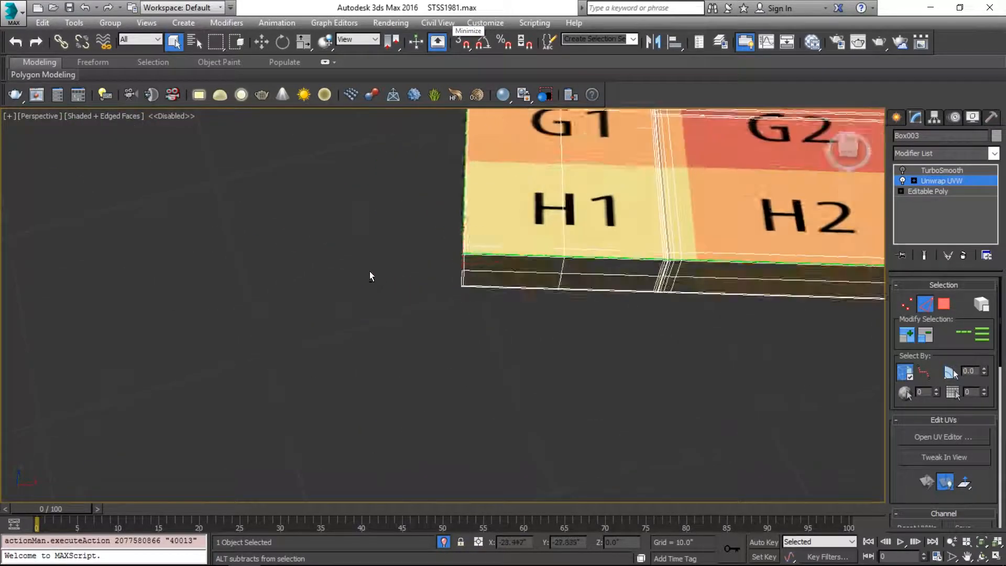
Step: Select the edge inside the plank groove between H1 and H2 on the tabletop's upper face
{"action": "middle_click_drag", "start_coordinate": [603, 212], "coordinate": [429, 231]}
{"action": "scroll", "coordinate": [430, 231], "scroll_direction": "up", "scroll_amount": 4}
{"action": "middle_click_drag", "start_coordinate": [240, 263], "coordinate": [433, 283]}
{"action": "scroll", "coordinate": [468, 425], "scroll_direction": "up", "scroll_amount": 2}
{"action": "left_click", "coordinate": [472, 418]}
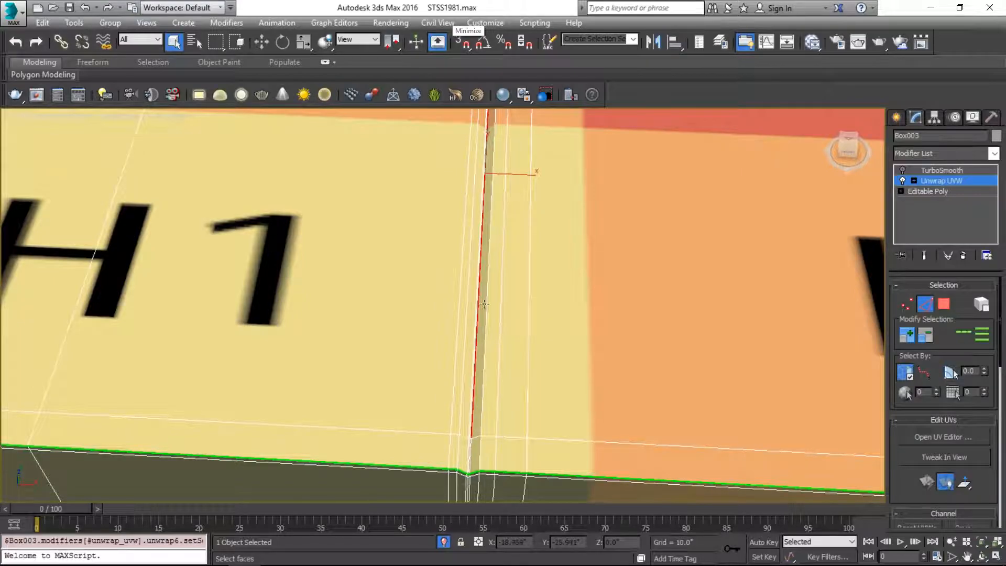
Step: Add the edge inside the plank groove between H7 and H8 to the selection
{"action": "scroll", "coordinate": [489, 183], "scroll_direction": "down", "scroll_amount": 5}
{"action": "middle_click_drag", "start_coordinate": [516, 213], "coordinate": [5, 279]}
{"action": "middle_click_drag", "start_coordinate": [789, 341], "coordinate": [548, 287]}
{"action": "scroll", "coordinate": [547, 287], "scroll_direction": "up", "scroll_amount": 3}
{"action": "scroll", "coordinate": [523, 306], "scroll_direction": "up", "scroll_amount": 5}
{"action": "left_click", "coordinate": [529, 291]}
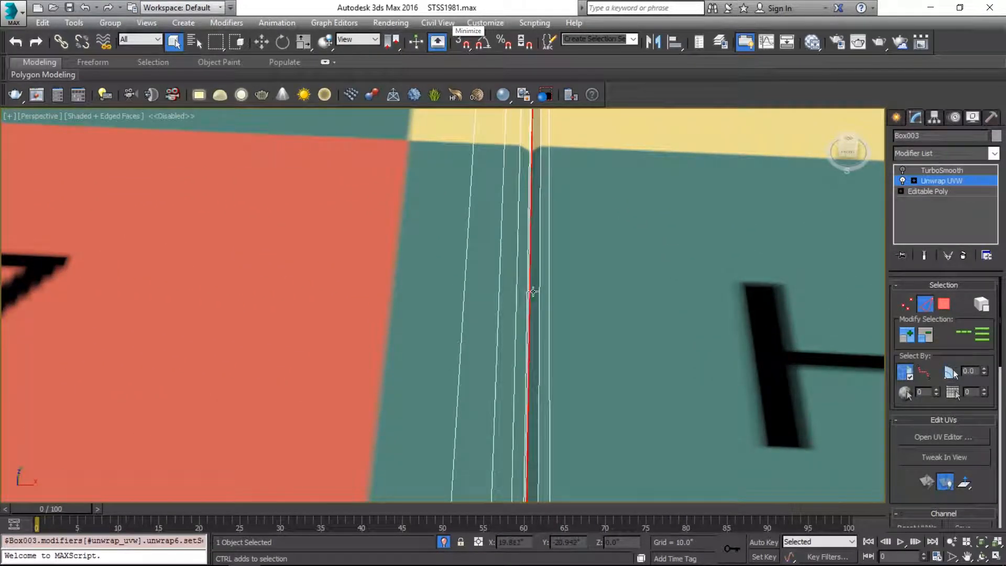
{"action": "scroll", "coordinate": [547, 242], "scroll_direction": "down", "scroll_amount": 6}
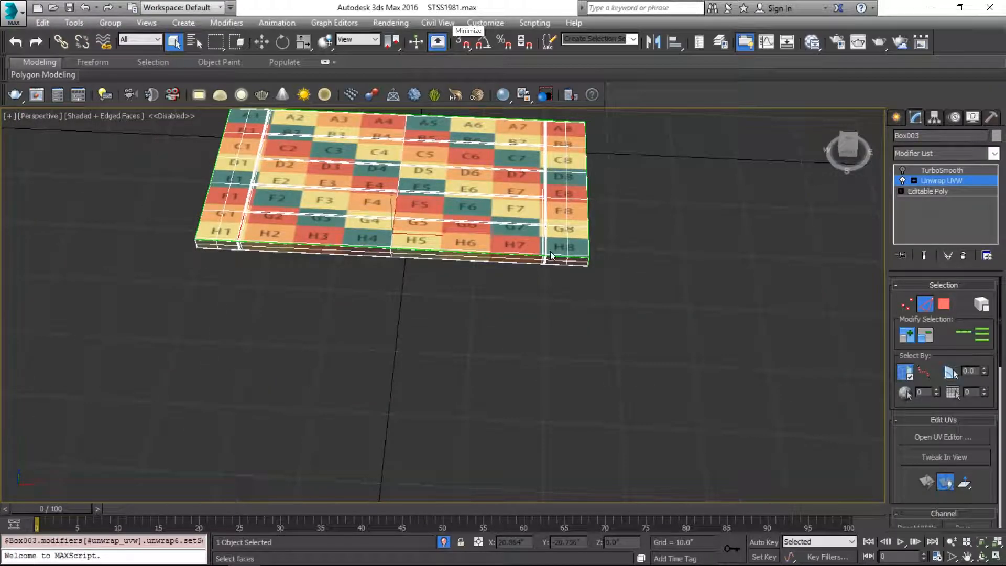
Step: Extend the selected crosswise groove edges into full loops around the tabletop and break the UVs along them
{"action": "left_click", "coordinate": [966, 335]}
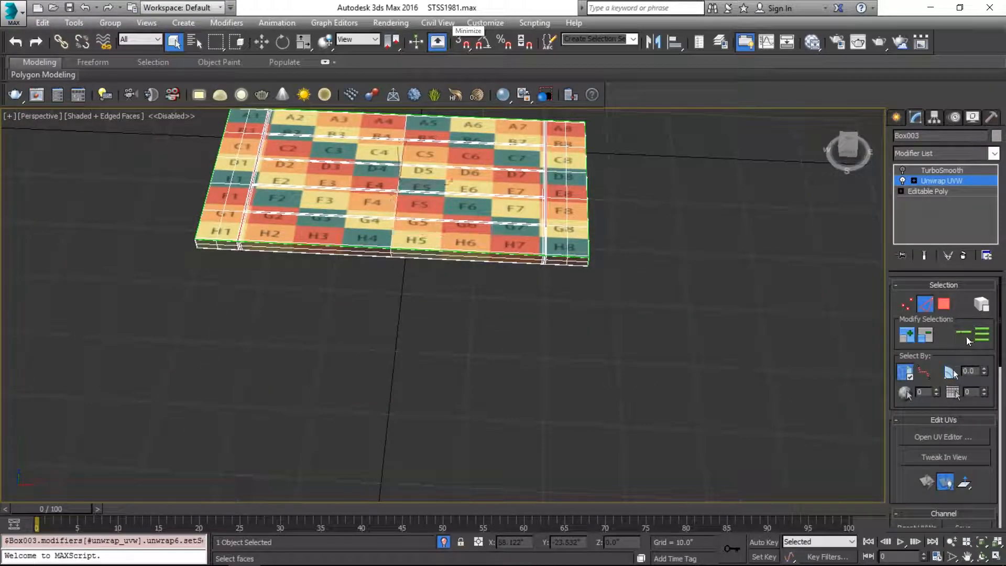
{"action": "scroll", "coordinate": [557, 220], "scroll_direction": "up", "scroll_amount": 2}
{"action": "scroll", "coordinate": [539, 289], "scroll_direction": "up", "scroll_amount": 5}
{"action": "scroll", "coordinate": [538, 291], "scroll_direction": "up", "scroll_amount": 3}
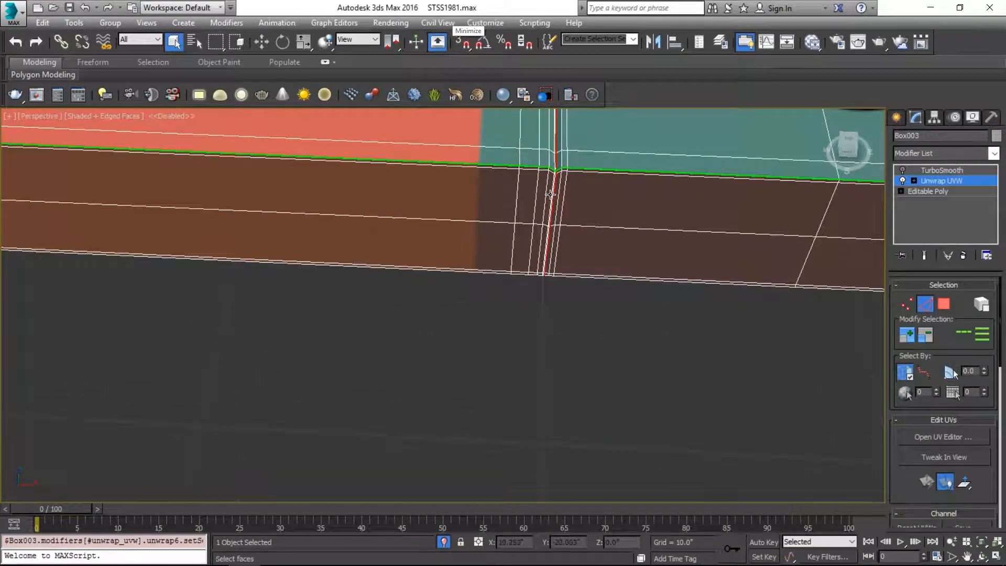
{"action": "scroll", "coordinate": [568, 173], "scroll_direction": "down", "scroll_amount": 3}
{"action": "middle_click_drag", "start_coordinate": [568, 173], "coordinate": [537, 190], "text": "alt"}
{"action": "scroll", "coordinate": [528, 116], "scroll_direction": "up", "scroll_amount": 3}
{"action": "scroll", "coordinate": [535, 167], "scroll_direction": "down", "scroll_amount": 2}
{"action": "key", "text": "ctrl+b"}
{"action": "middle_click_drag", "start_coordinate": [471, 169], "coordinate": [294, 305], "text": "alt"}
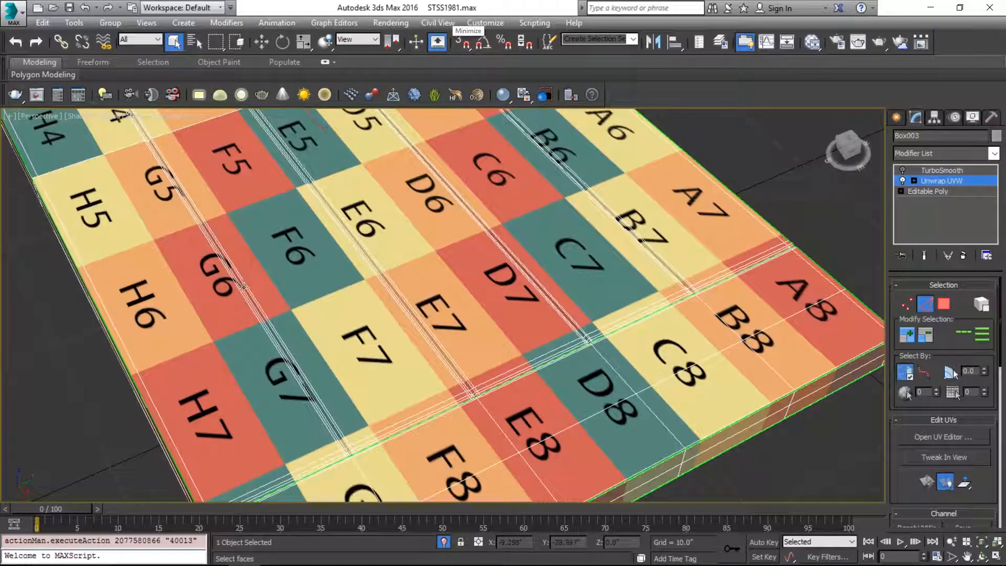
Step: Select the edges inside the four lengthwise plank grooves on the tabletop's upper face
{"action": "scroll", "coordinate": [243, 285], "scroll_direction": "up", "scroll_amount": 5}
{"action": "scroll", "coordinate": [350, 268], "scroll_direction": "down", "scroll_amount": 6}
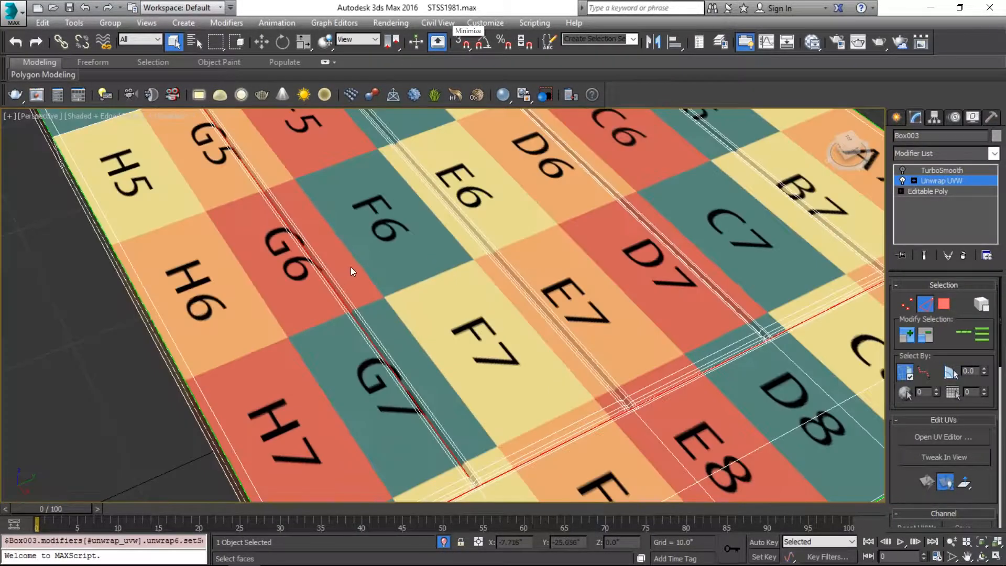
{"action": "scroll", "coordinate": [353, 270], "scroll_direction": "up", "scroll_amount": 4}
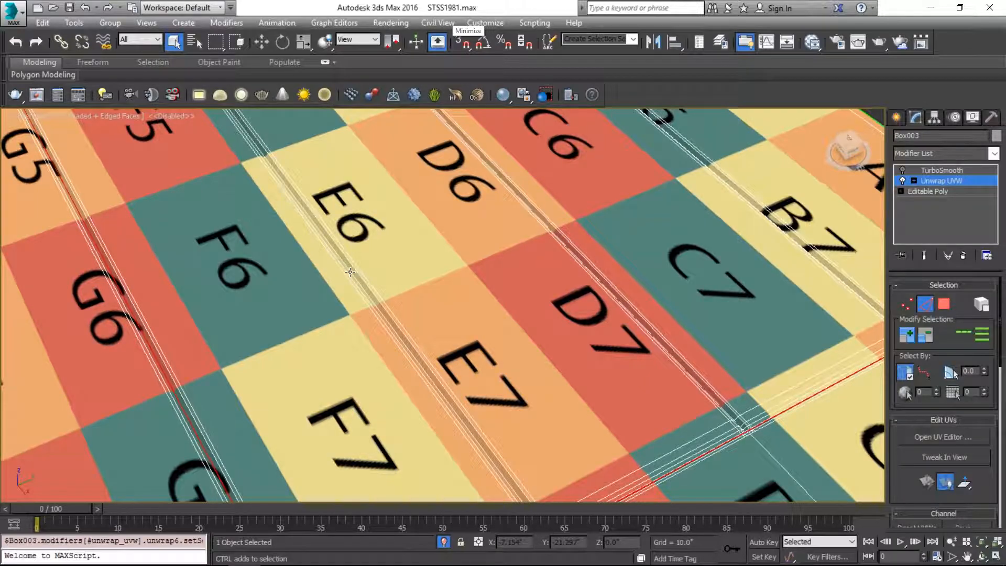
{"action": "scroll", "coordinate": [291, 300], "scroll_direction": "up", "scroll_amount": 3}
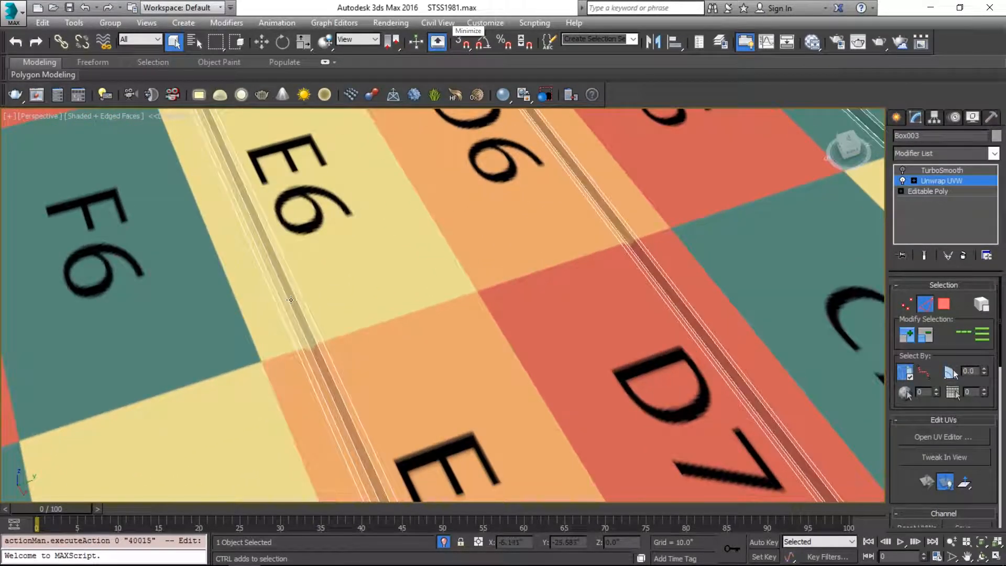
{"action": "left_click", "coordinate": [291, 299]}
{"action": "middle_click_drag", "start_coordinate": [687, 224], "coordinate": [369, 312]}
{"action": "scroll", "coordinate": [381, 293], "scroll_direction": "down", "scroll_amount": 6}
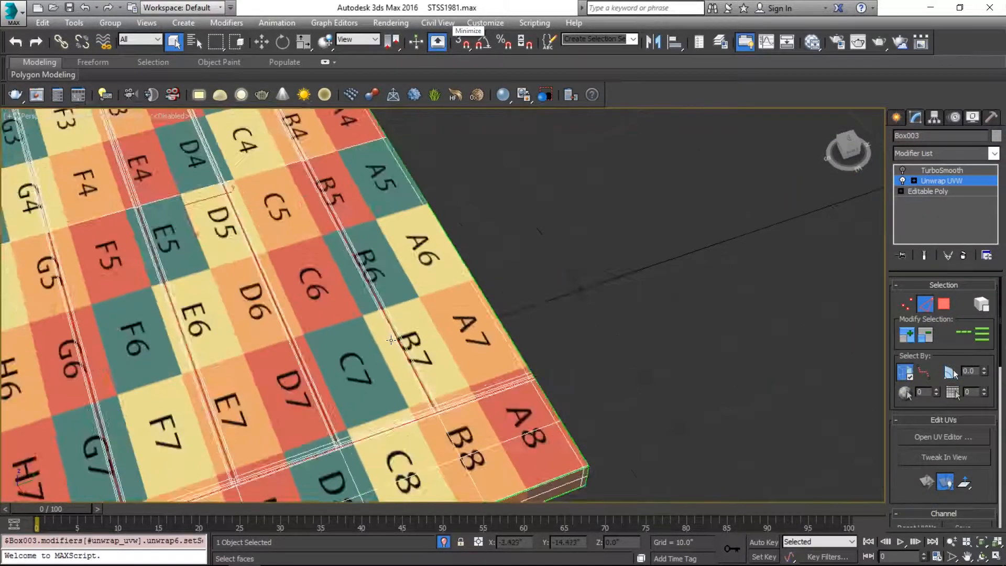
Step: Extend the selected lengthwise plank-groove edges into full loops
{"action": "left_click", "coordinate": [969, 337]}
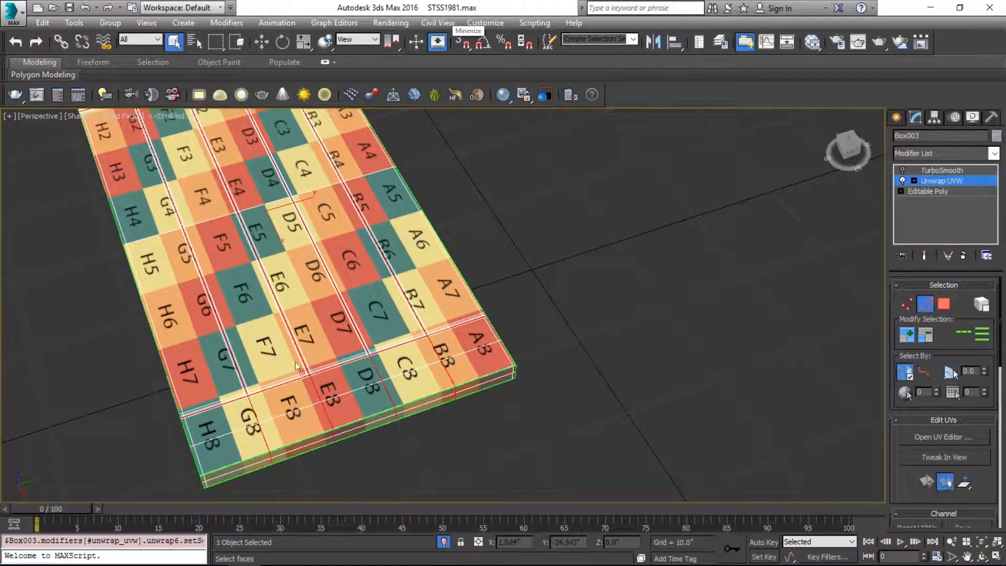
{"action": "key", "text": "ctrl+z"}
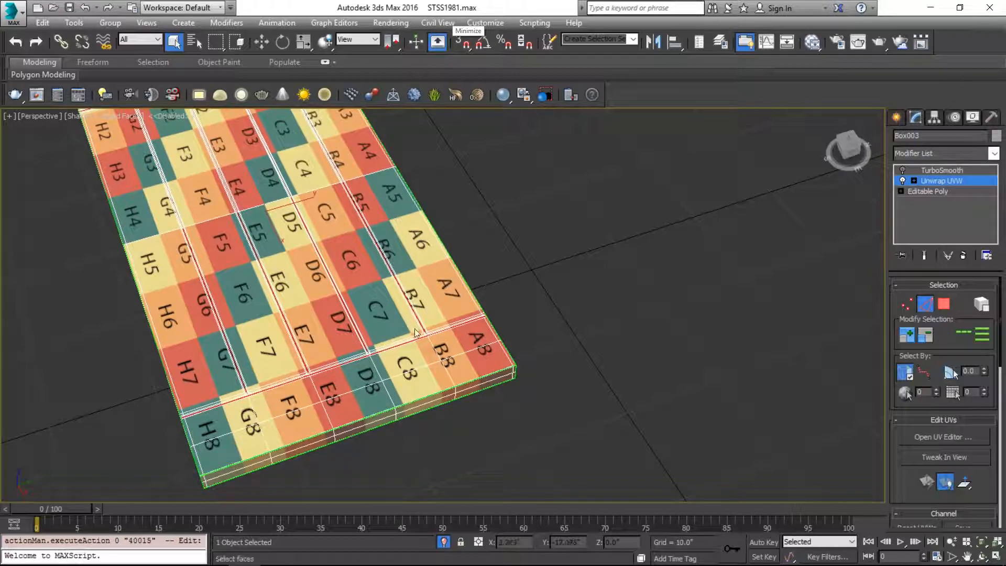
{"action": "scroll", "coordinate": [400, 333], "scroll_direction": "up", "scroll_amount": 3}
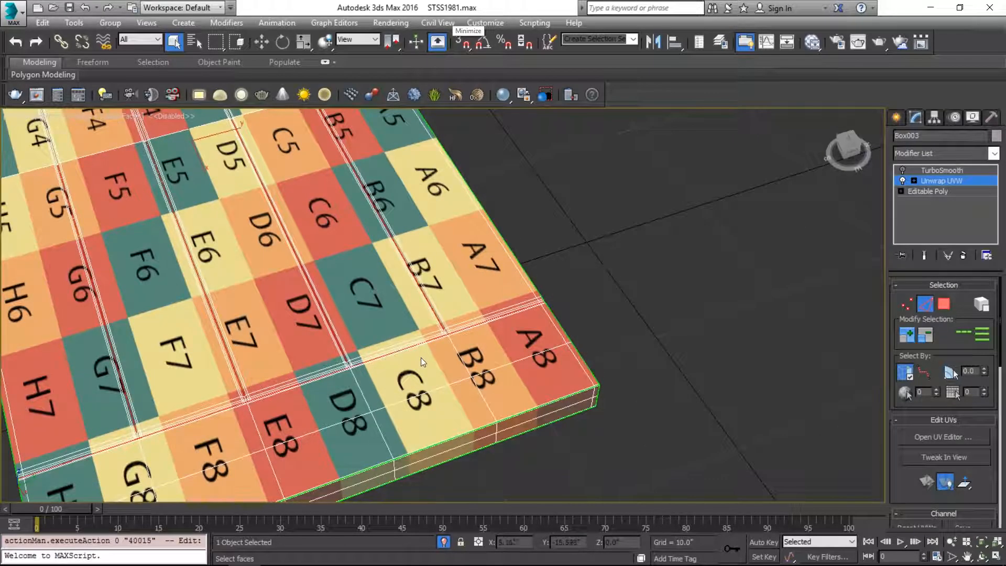
{"action": "left_click", "coordinate": [964, 337]}
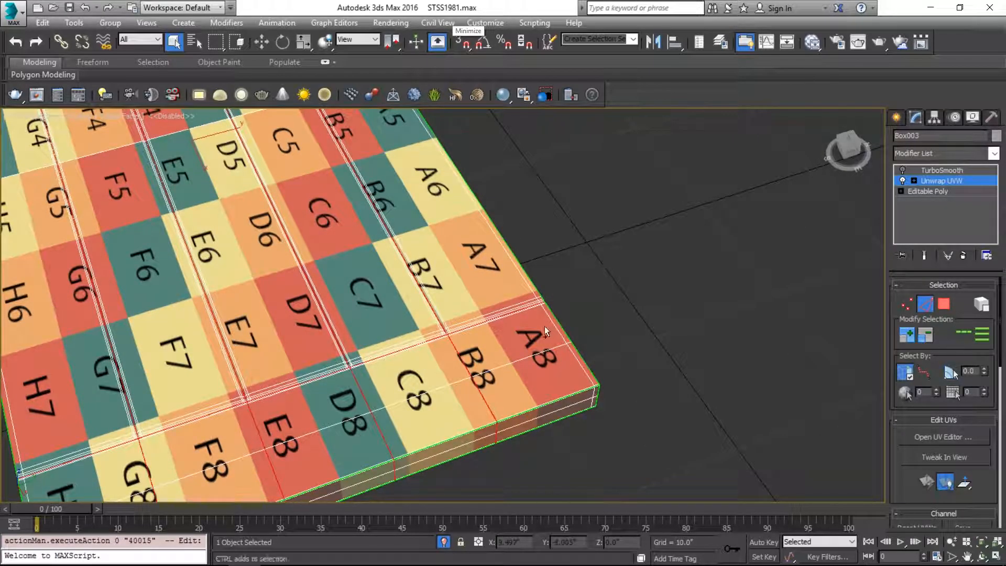
Step: In the top view, deselect the lengthwise loop edges that cross the end board beside column 8
{"action": "key", "text": "t"}
{"action": "key", "text": "z"}
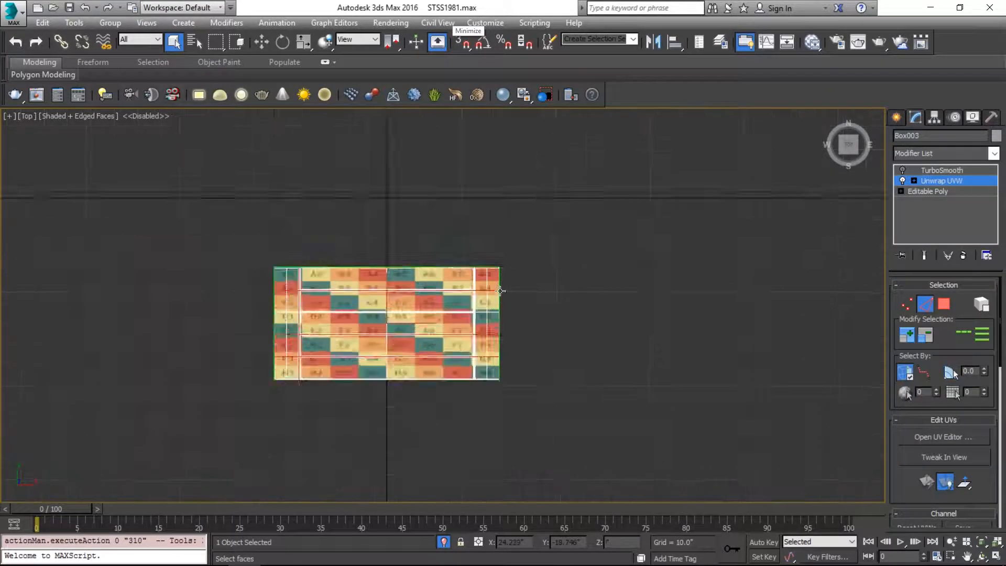
{"action": "left_click_drag", "start_coordinate": [486, 445], "coordinate": [487, 445], "text": "alt"}
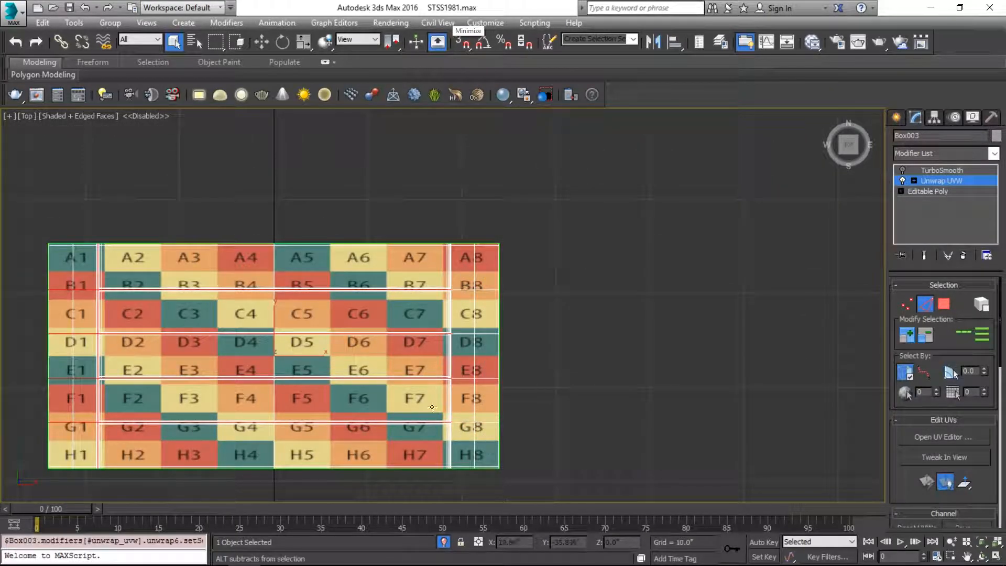
{"action": "middle_click_drag", "start_coordinate": [200, 310], "coordinate": [441, 299]}
{"action": "middle_click_drag", "start_coordinate": [322, 434], "coordinate": [364, 381], "text": "alt"}
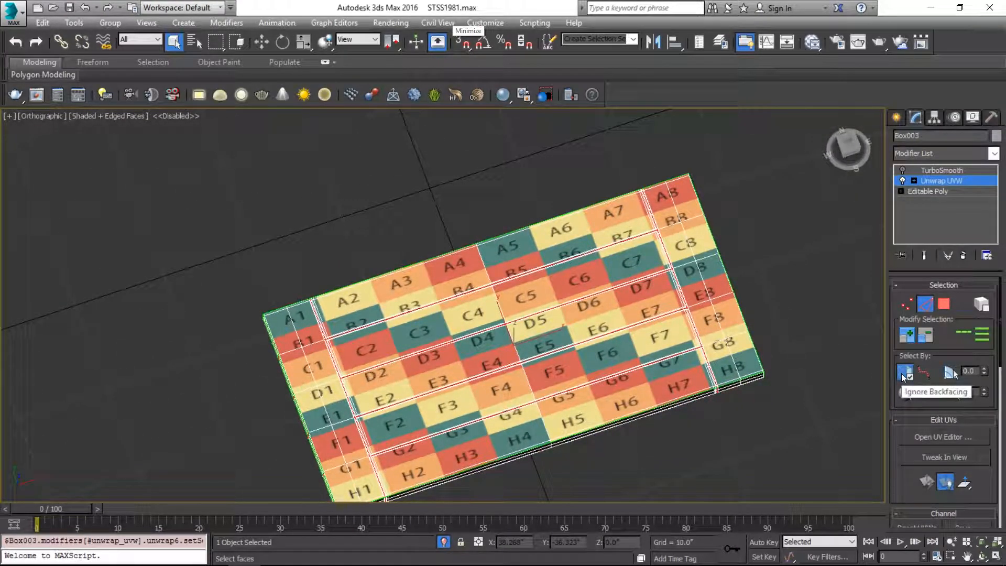
Step: With Ignore Backfacing off, deselect the lengthwise edges crossing the end boards in wireframe top view and break the UVs along the remaining groove edges
{"action": "left_click", "coordinate": [903, 374]}
{"action": "key", "text": "t"}
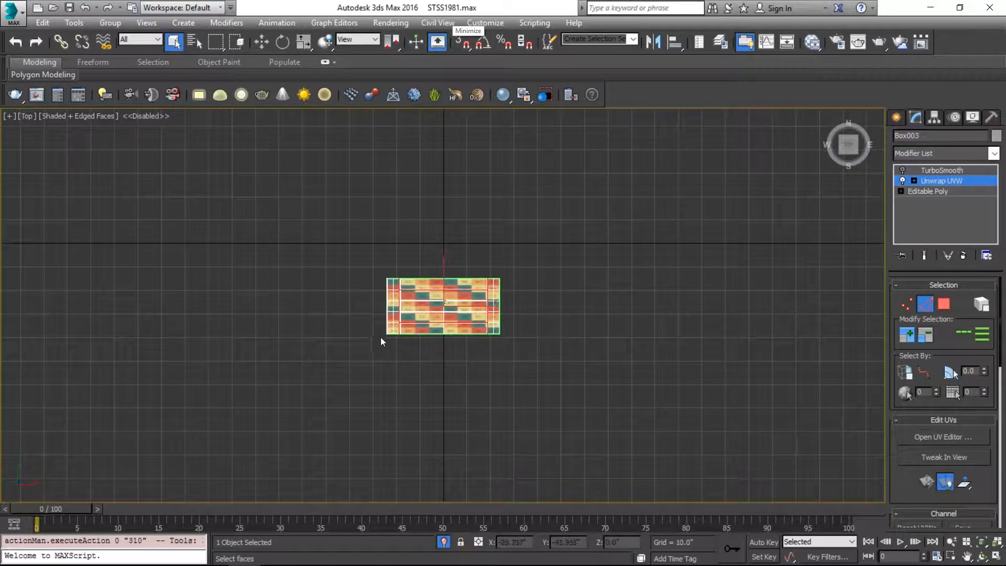
{"action": "scroll", "coordinate": [389, 293], "scroll_direction": "up", "scroll_amount": 8}
{"action": "key", "text": "F3"}
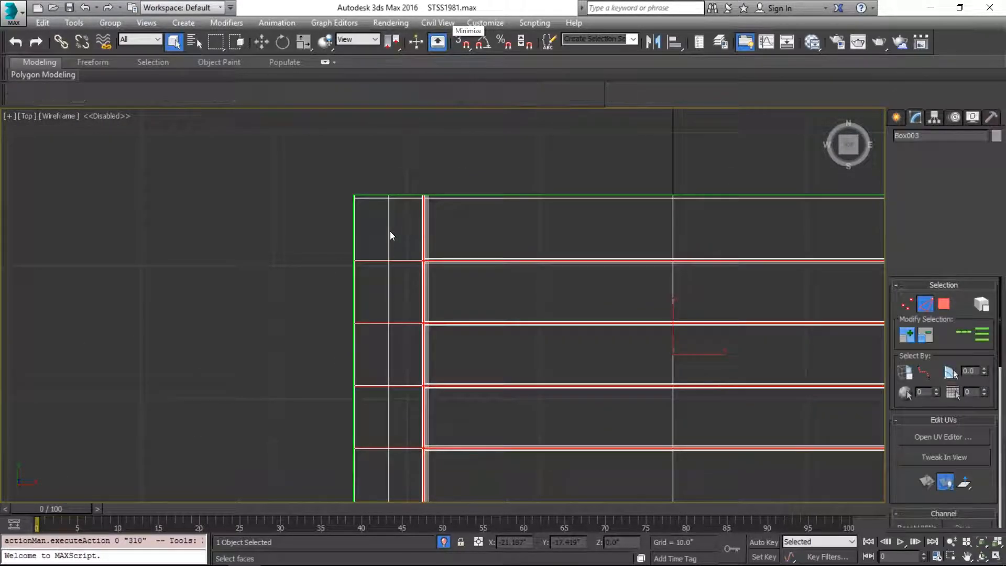
{"action": "middle_click_drag", "start_coordinate": [409, 290], "coordinate": [31, 351]}
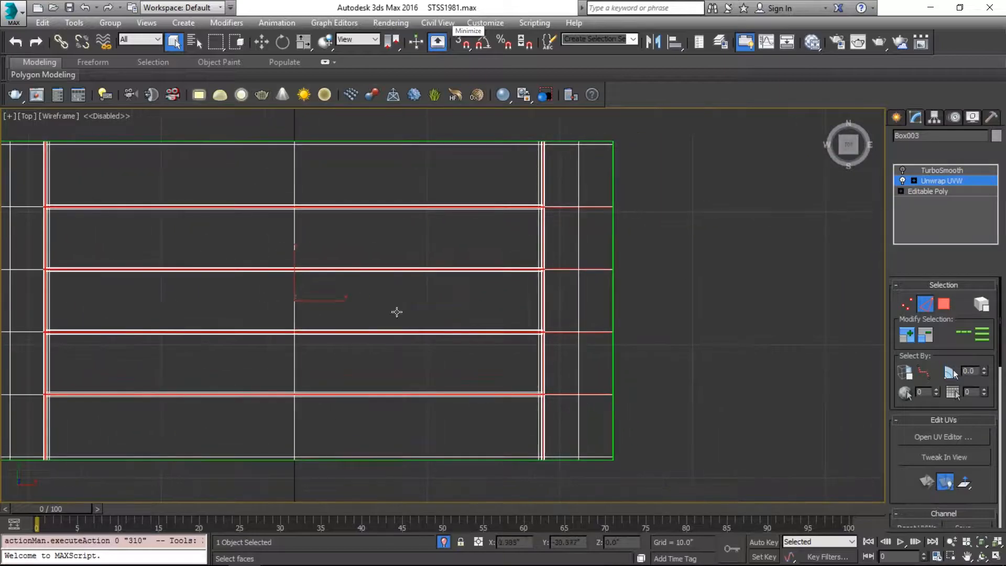
{"action": "left_click_drag", "start_coordinate": [600, 461], "coordinate": [604, 430], "text": "alt"}
{"action": "key", "text": "ctrl+b"}
Step: Open the UV editor, select all UV polygons and pack the clusters with Rescale on and 0.02 padding
{"action": "left_click", "coordinate": [943, 438]}
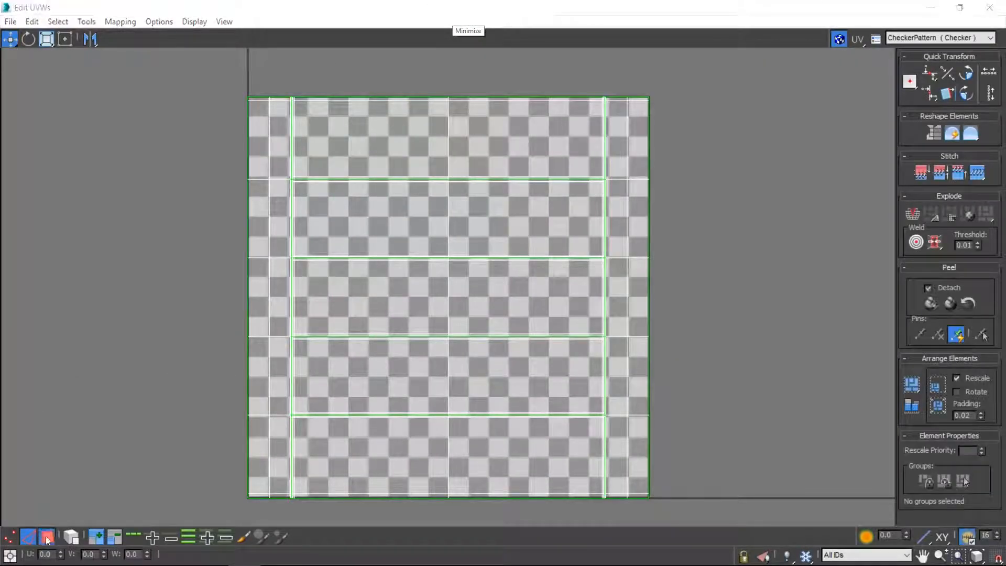
{"action": "left_click", "coordinate": [46, 537]}
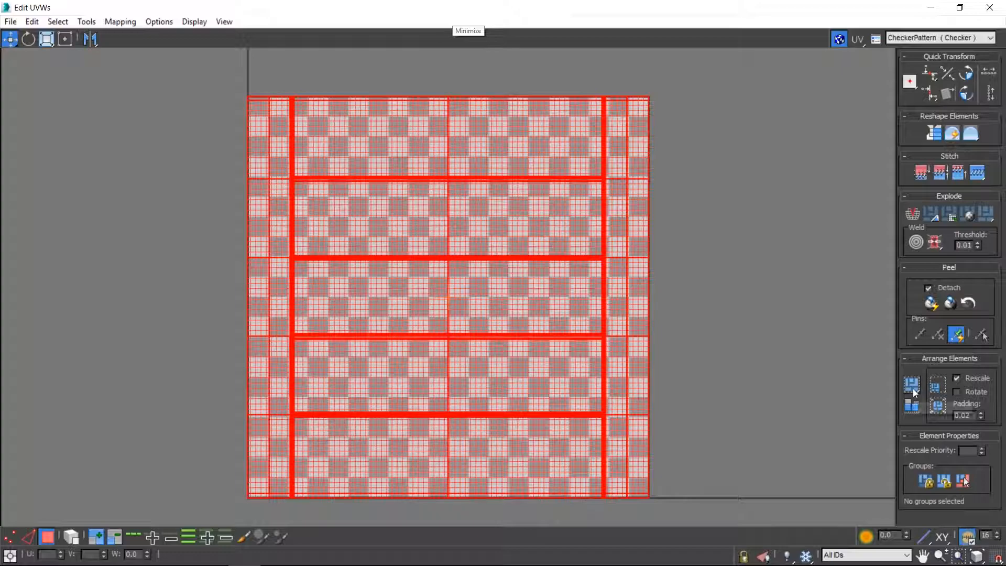
{"action": "left_click", "coordinate": [913, 389]}
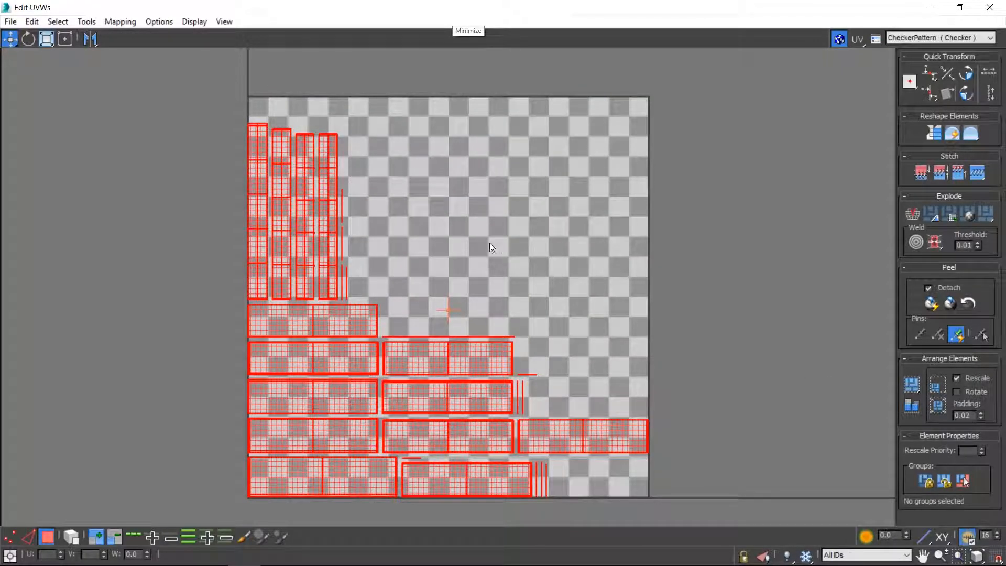
{"action": "left_click", "coordinate": [464, 203]}
Step: Float the UV editor beside the viewport and display the tabletop shaded instead of in wireframe
{"action": "left_click_drag", "start_coordinate": [470, 4], "coordinate": [768, 100]}
{"action": "key", "text": "F3"}
{"action": "scroll", "coordinate": [314, 301], "scroll_direction": "down", "scroll_amount": 2}
{"action": "mouse_move", "coordinate": [339, 297]}
{"action": "middle_mouse_down", "text": "alt"}
{"action": "mouse_move", "coordinate": [294, 252]}
{"action": "mouse_move", "coordinate": [262, 247]}
{"action": "middle_mouse_up", "text": "alt"}
Step: Activate the Scale tool for the UVs and select half of one plank cluster in the UV editor
{"action": "key", "text": "ctrl+a"}
{"action": "key", "text": "z"}
{"action": "key", "text": "r"}
{"action": "middle_click_drag", "start_coordinate": [697, 318], "coordinate": [737, 251]}
{"action": "scroll", "coordinate": [737, 251], "scroll_direction": "down", "scroll_amount": 1}
{"action": "left_click", "coordinate": [720, 256]}
{"action": "left_click", "coordinate": [750, 284]}
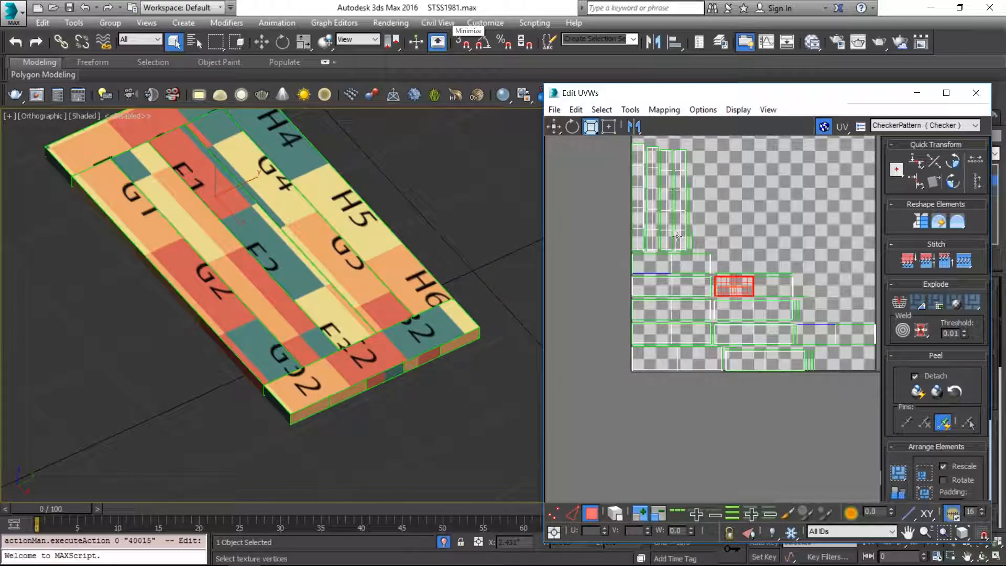
Step: Clear the UV polygon selection and move the UV editor so the modifier settings are uncovered
{"action": "left_click", "coordinate": [467, 156]}
{"action": "key", "text": "n"}
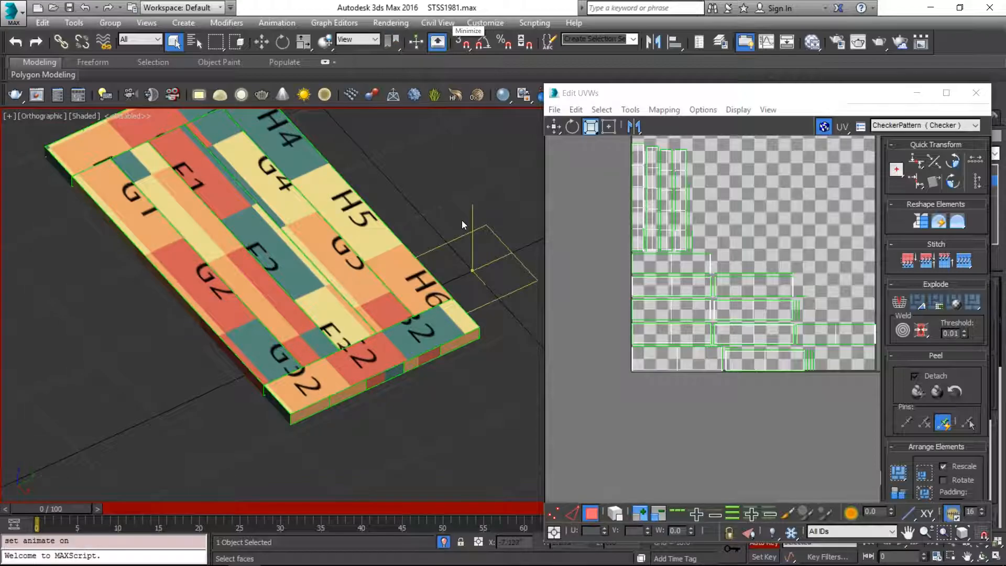
{"action": "key", "text": "n"}
{"action": "left_click_drag", "start_coordinate": [734, 93], "coordinate": [637, 33]}
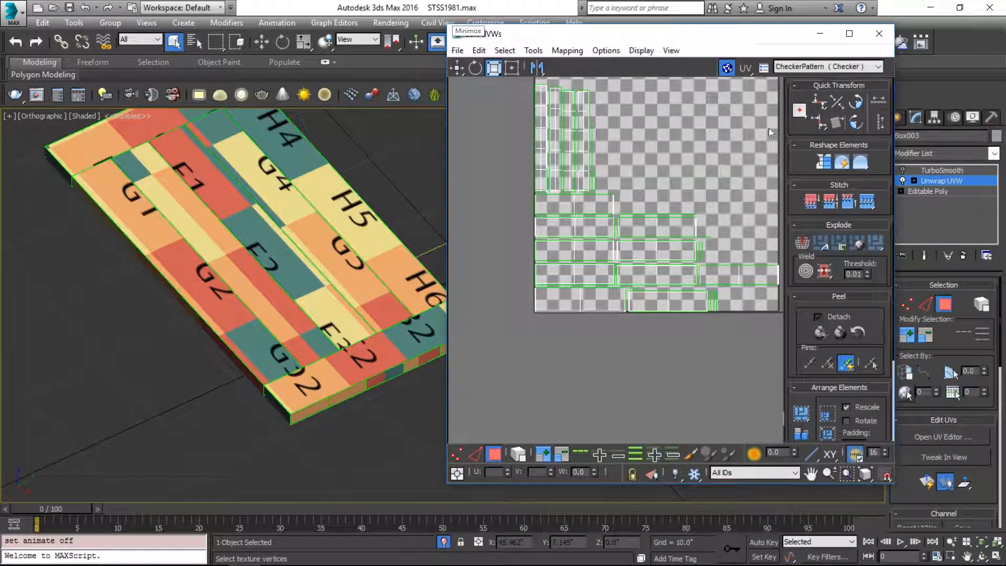
Step: In the Slate Material Editor, clone the VRayMtl node, arrange its maps beside it and delete their wires to the other material
{"action": "key", "text": "m"}
{"action": "mouse_move", "coordinate": [535, 181]}
{"action": "left_mouse_down", "text": "shift"}
{"action": "mouse_move", "coordinate": [356, 206]}
{"action": "mouse_move", "coordinate": [152, 252]}
{"action": "left_mouse_up", "text": "shift"}
{"action": "middle_click_drag", "start_coordinate": [220, 227], "coordinate": [499, 177]}
{"action": "key", "text": "c"}
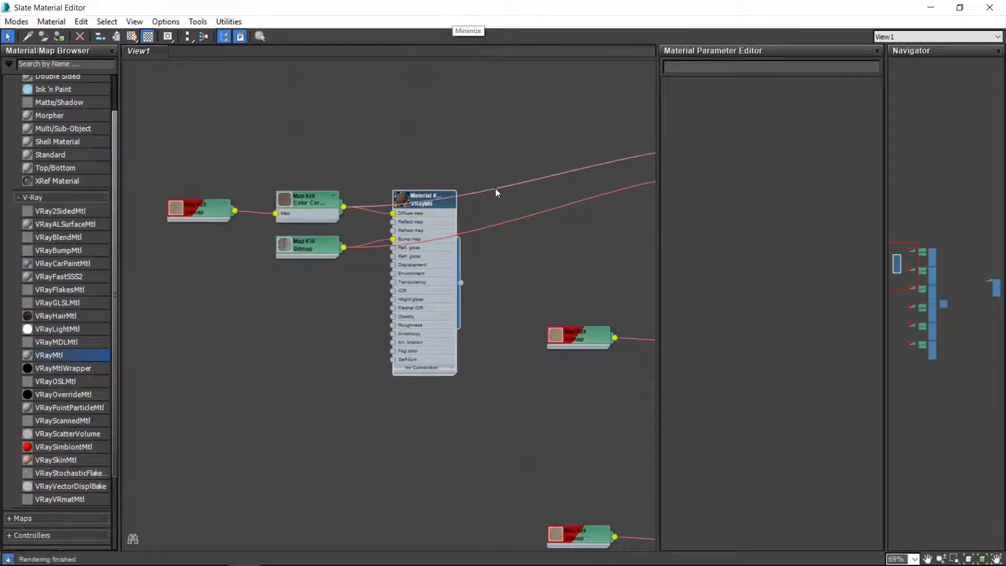
{"action": "left_click_drag", "start_coordinate": [535, 131], "coordinate": [586, 263]}
{"action": "key", "text": "Delete"}
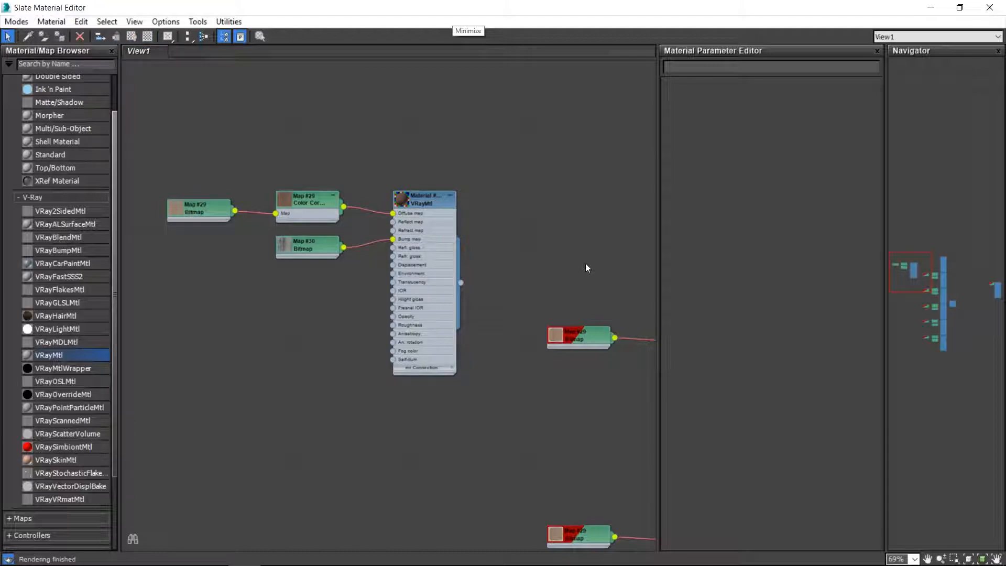
Step: Assign the cloned VRayMtl to the selected tabletop and open the material's parameters
{"action": "left_click", "coordinate": [436, 197]}
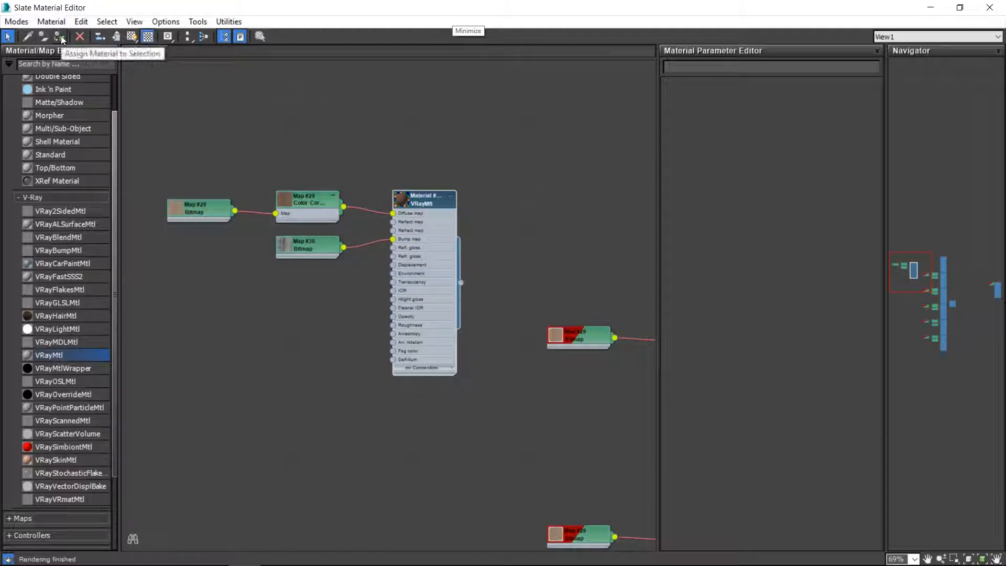
{"action": "double_click", "coordinate": [426, 204]}
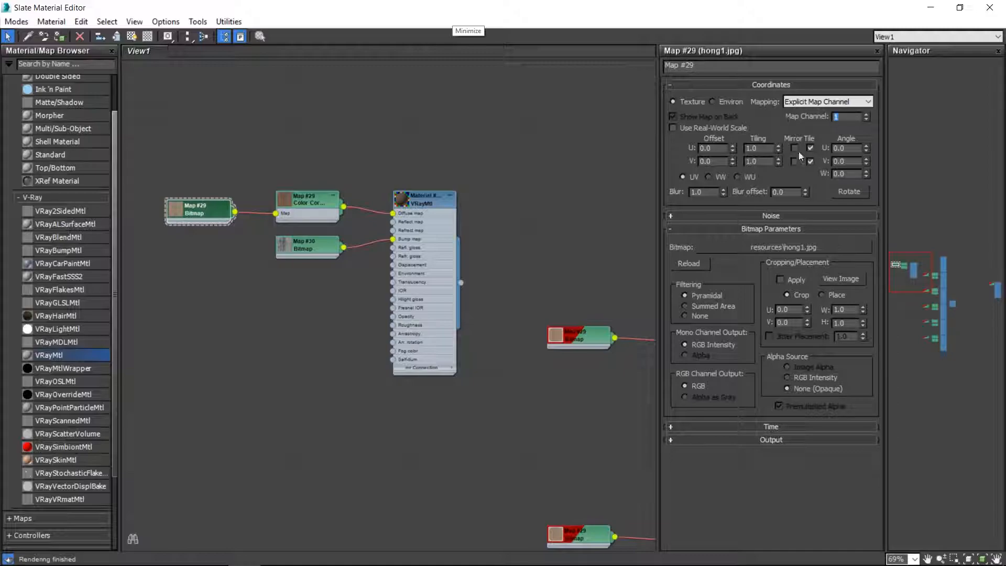
{"action": "double_click", "coordinate": [432, 196]}
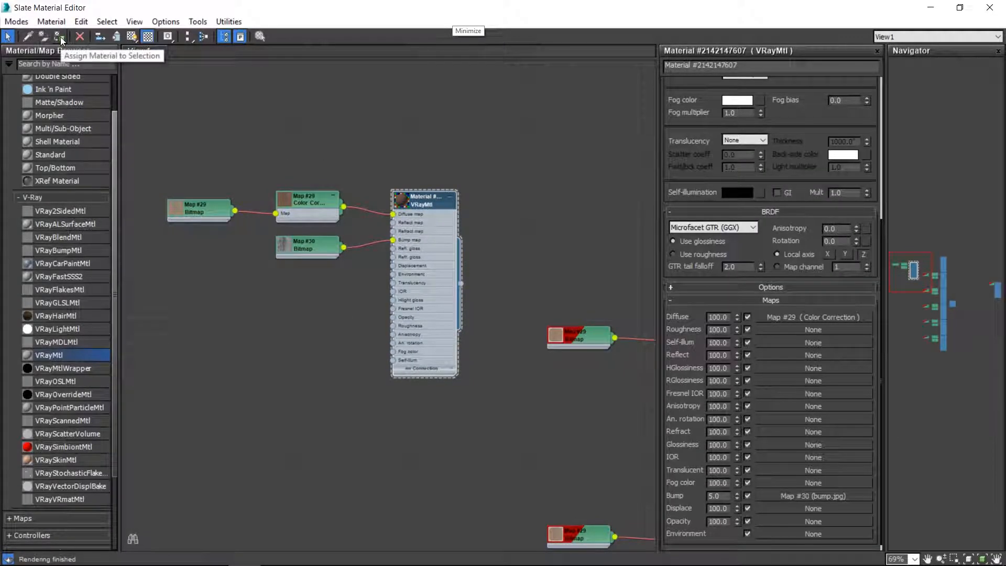
Step: Shrink the material editor into a floating window and move it clear of the tabletop and the UV editor
{"action": "left_click_drag", "start_coordinate": [367, 4], "coordinate": [474, 138]}
{"action": "left_click", "coordinate": [629, 120]}
{"action": "left_click_drag", "start_coordinate": [322, 149], "coordinate": [325, 389]}
{"action": "left_click", "coordinate": [328, 201]}
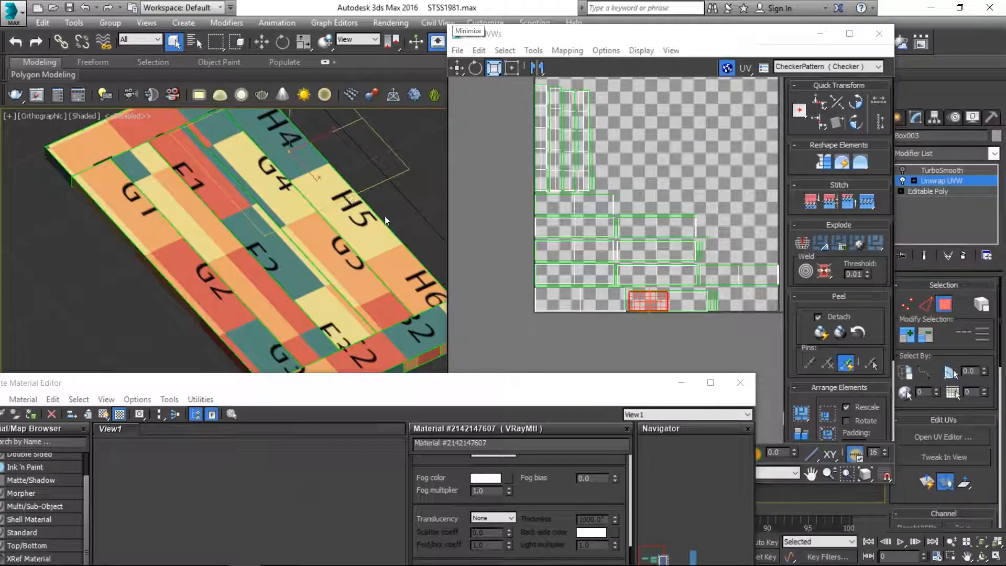
Step: Select all UV clusters and scale them up uniformly until they extend well beyond the checker tile
{"action": "key", "text": "ctrl+a"}
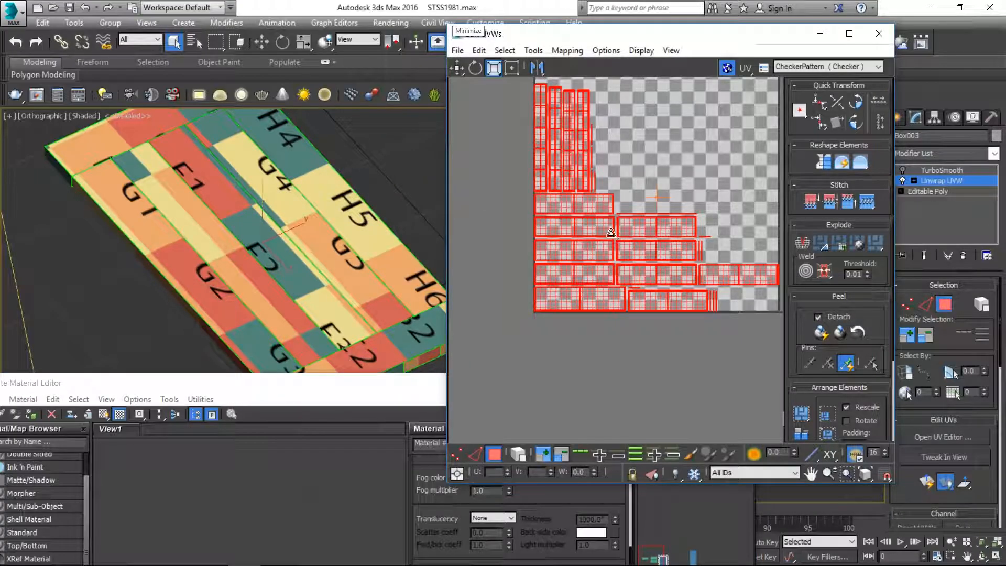
{"action": "left_click_drag", "start_coordinate": [592, 217], "coordinate": [702, 127]}
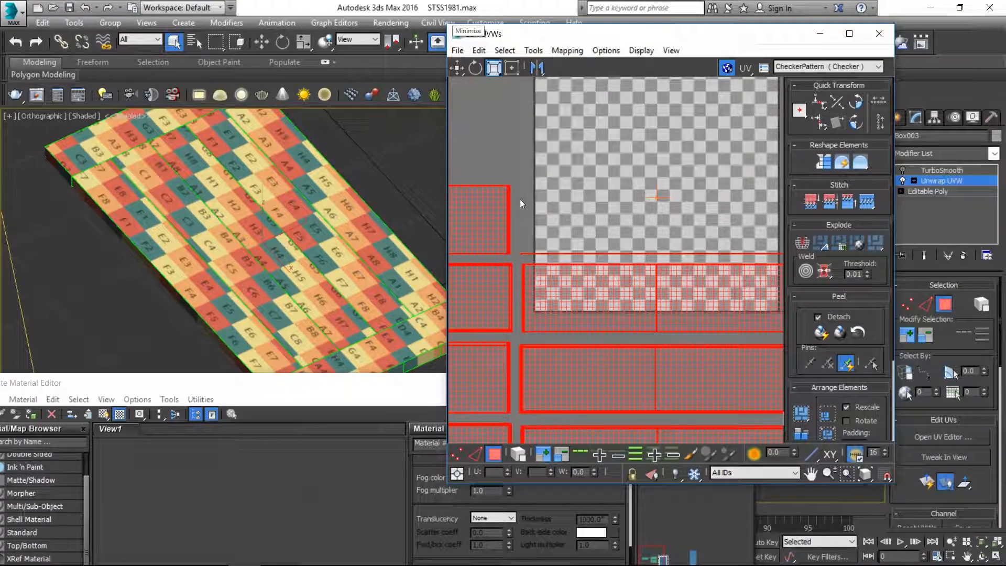
{"action": "scroll", "coordinate": [589, 191], "scroll_direction": "down", "scroll_amount": 5}
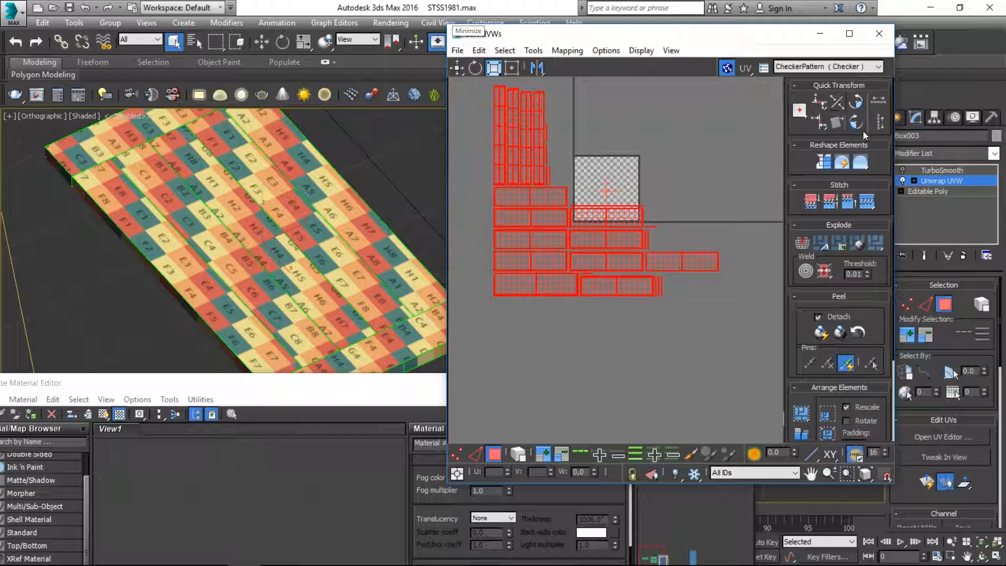
Step: Relax all UV clusters by edge angles with 500 iterations and an amount of 1.0
{"action": "left_click", "coordinate": [860, 163], "text": "shift"}
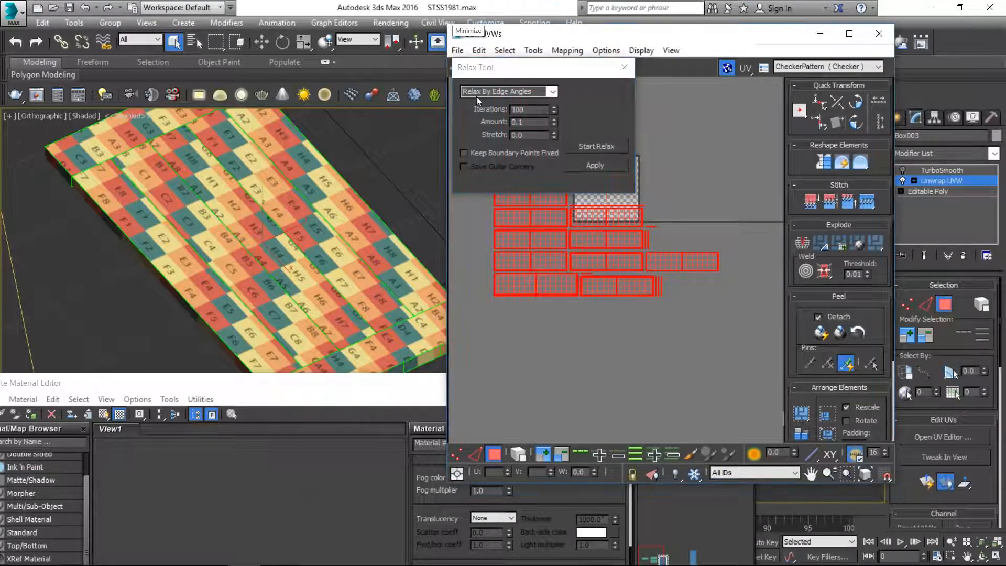
{"action": "left_click", "coordinate": [550, 92]}
{"action": "left_click", "coordinate": [541, 108]}
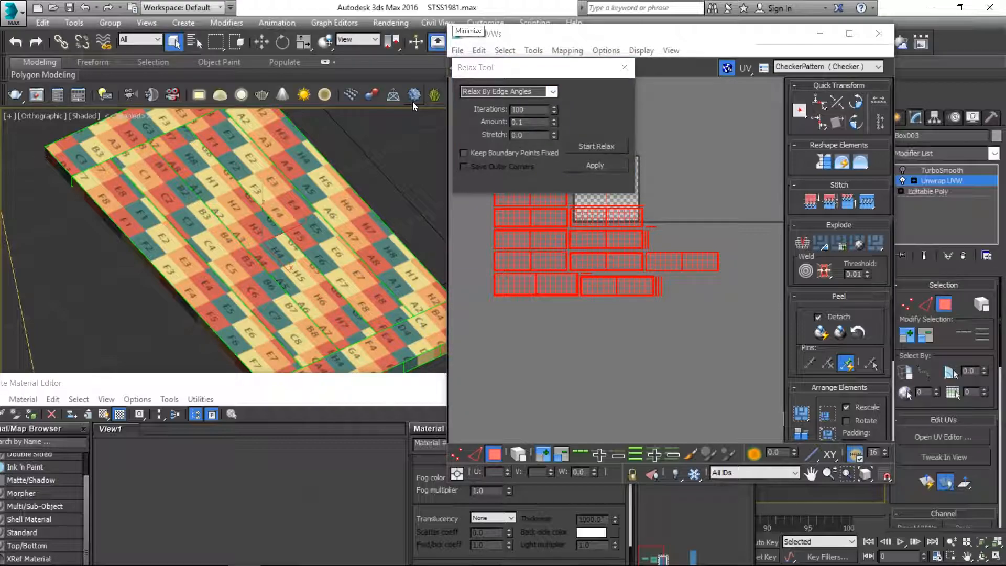
{"action": "double_click", "coordinate": [516, 110]}
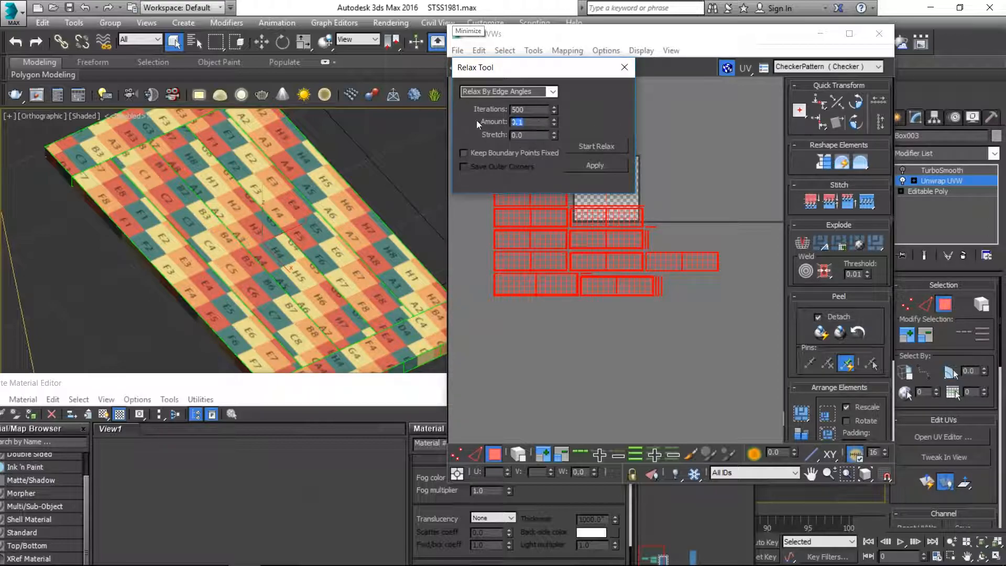
{"action": "left_click", "coordinate": [603, 147]}
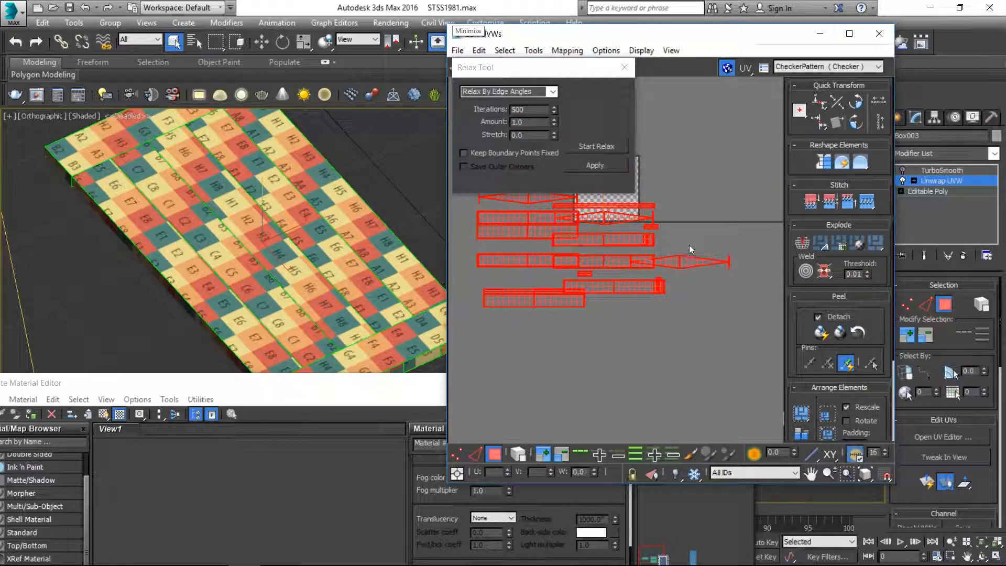
Step: Turn on selection by UV element and try relaxing the outermost diamond-shaped cluster by edge angles
{"action": "left_click", "coordinate": [696, 261]}
{"action": "left_click", "coordinate": [696, 261]}
{"action": "left_click", "coordinate": [518, 454]}
{"action": "scroll", "coordinate": [681, 238], "scroll_direction": "up", "scroll_amount": 4}
{"action": "left_click", "coordinate": [672, 265]}
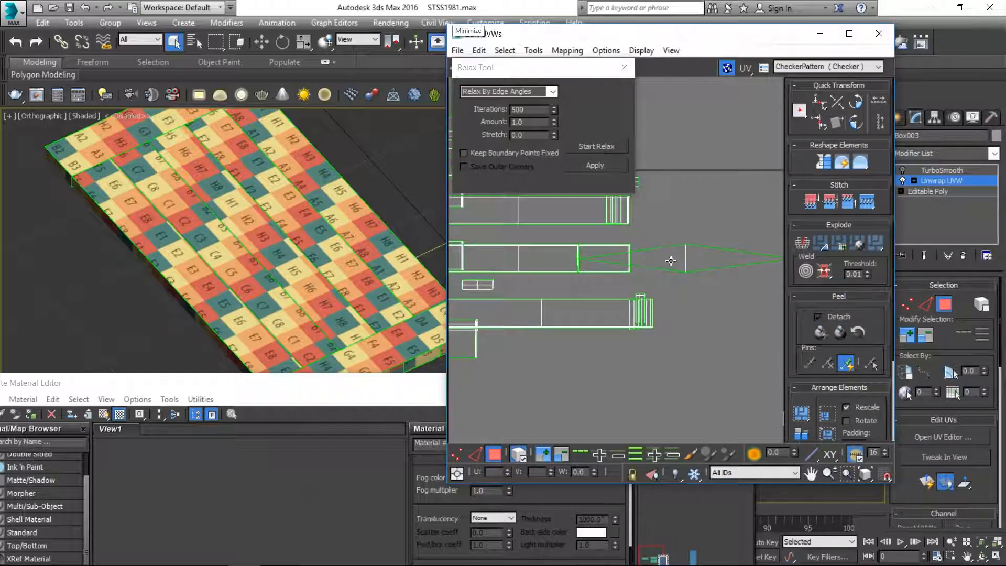
{"action": "left_click", "coordinate": [598, 145]}
{"action": "left_click", "coordinate": [599, 143]}
{"action": "left_click", "coordinate": [715, 227]}
Step: Select the outermost diamond-shaped cluster and relax it by polygon angles
{"action": "key", "text": "z"}
{"action": "middle_click_drag", "start_coordinate": [292, 261], "coordinate": [286, 173], "text": "alt"}
{"action": "left_click", "coordinate": [713, 326]}
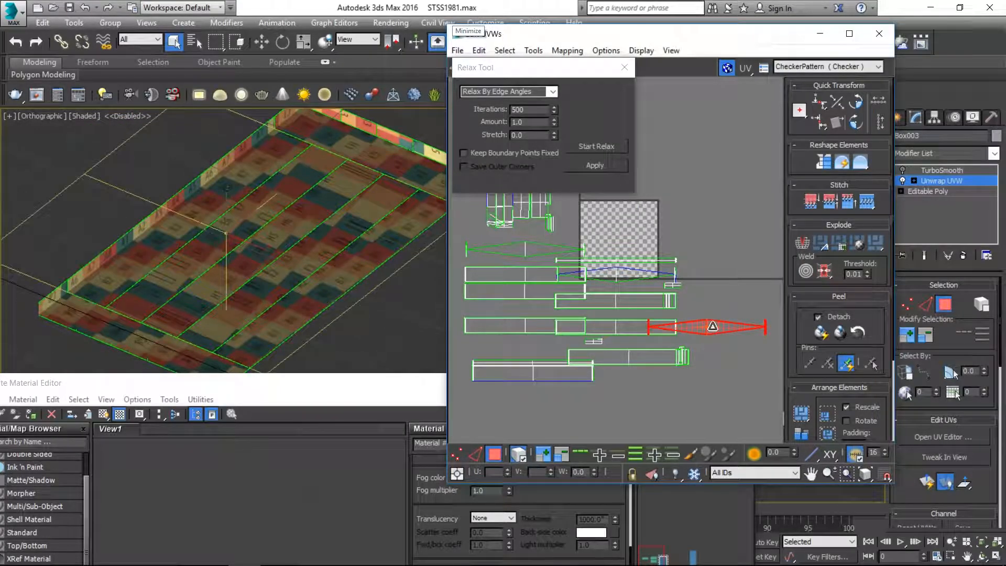
{"action": "left_click", "coordinate": [553, 91]}
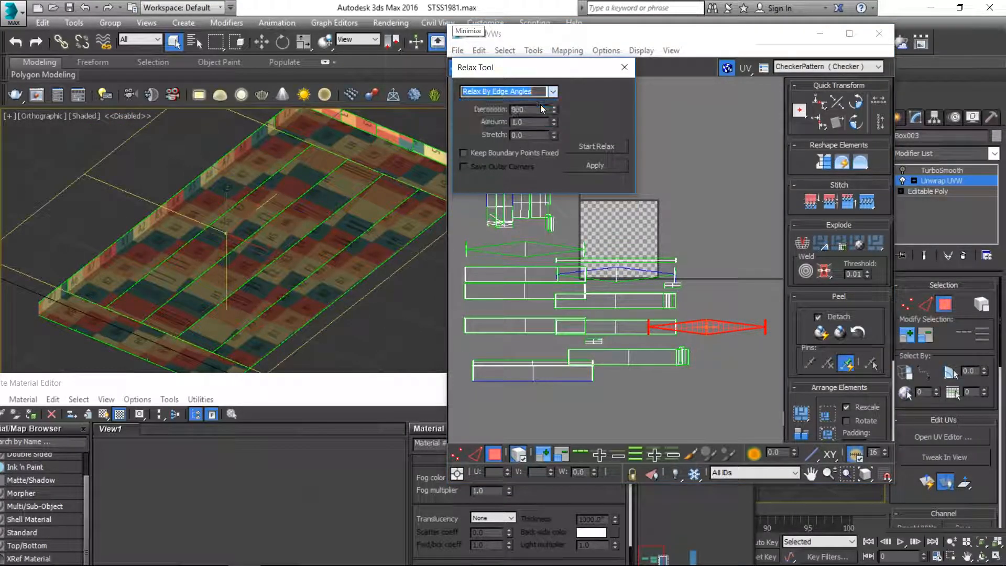
{"action": "left_click", "coordinate": [540, 105]}
{"action": "left_click", "coordinate": [595, 148]}
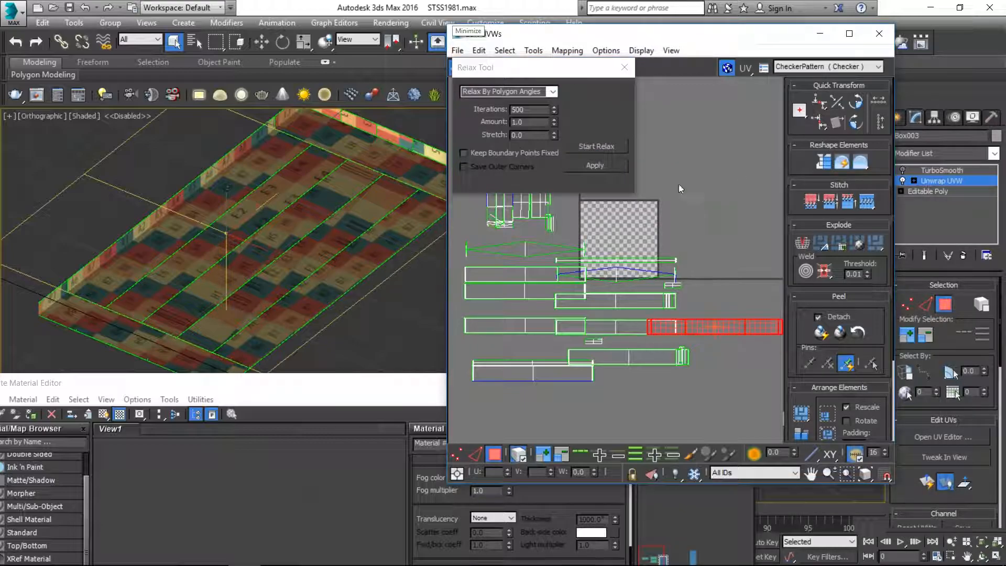
{"action": "left_click", "coordinate": [600, 150]}
Step: Relax the diamond-shaped cluster below the upright strips by polygon angles and straighten it
{"action": "middle_click_drag", "start_coordinate": [696, 194], "coordinate": [729, 267]}
{"action": "left_click", "coordinate": [583, 317]}
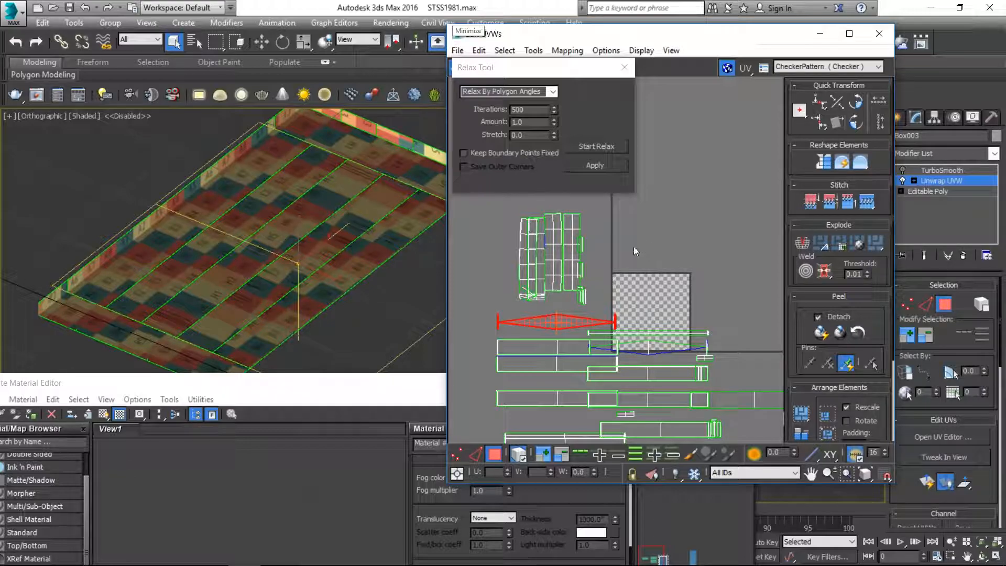
{"action": "scroll", "coordinate": [534, 339], "scroll_direction": "up", "scroll_amount": 3}
{"action": "left_click", "coordinate": [598, 148]}
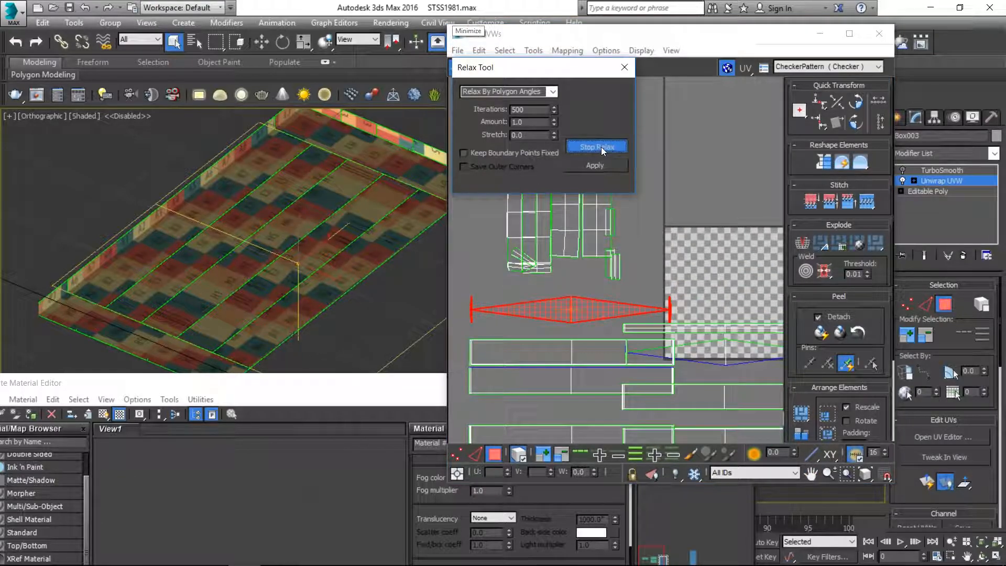
{"action": "left_click", "coordinate": [825, 162]}
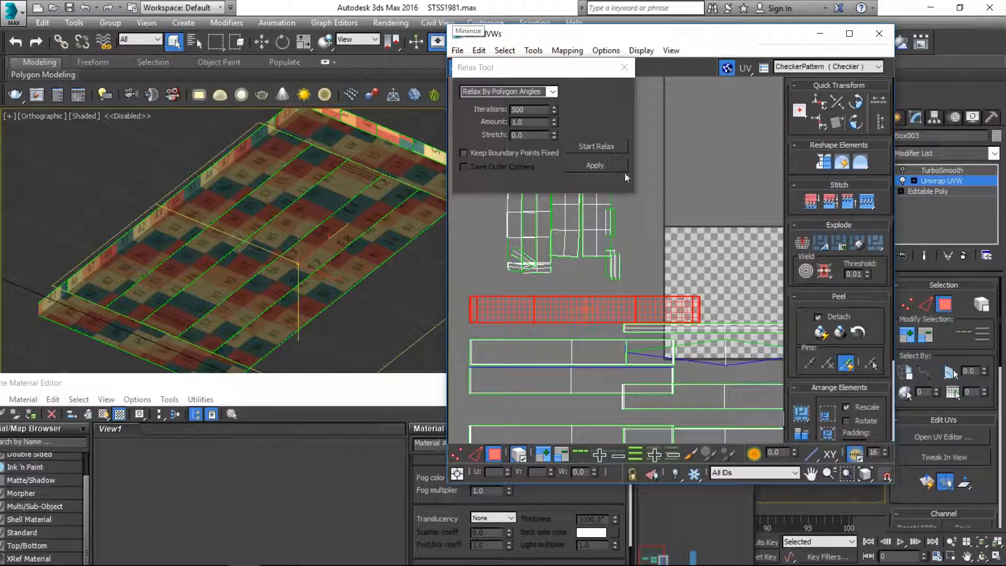
{"action": "left_click", "coordinate": [568, 276]}
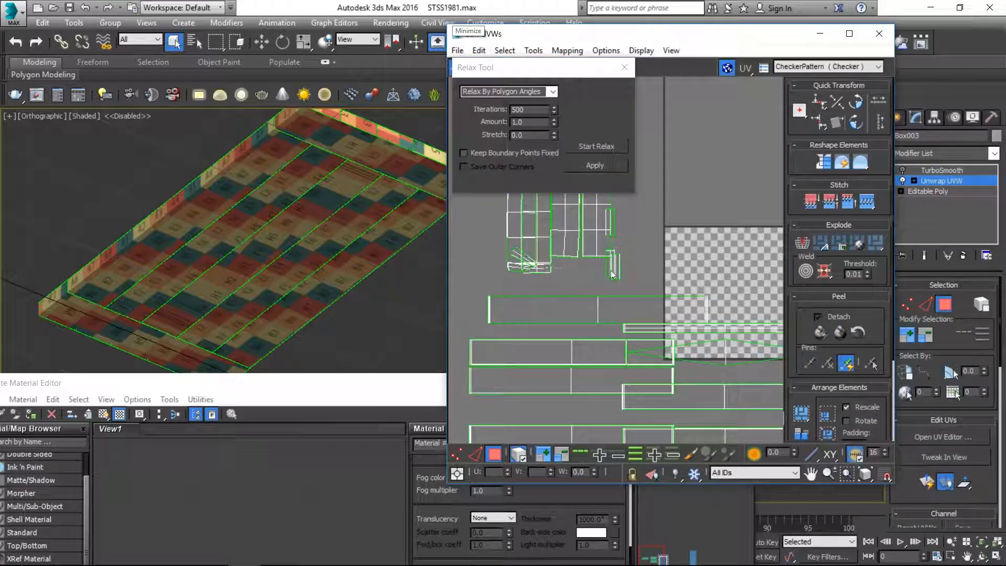
Step: Move the leftmost upright strip cluster away from the bent strip it overlaps
{"action": "left_click", "coordinate": [612, 267]}
{"action": "middle_click_drag", "start_coordinate": [686, 234], "coordinate": [754, 305]}
{"action": "left_click", "coordinate": [702, 286]}
{"action": "left_click", "coordinate": [621, 249]}
{"action": "left_click_drag", "start_coordinate": [608, 261], "coordinate": [531, 250]}
{"action": "left_click", "coordinate": [589, 275]}
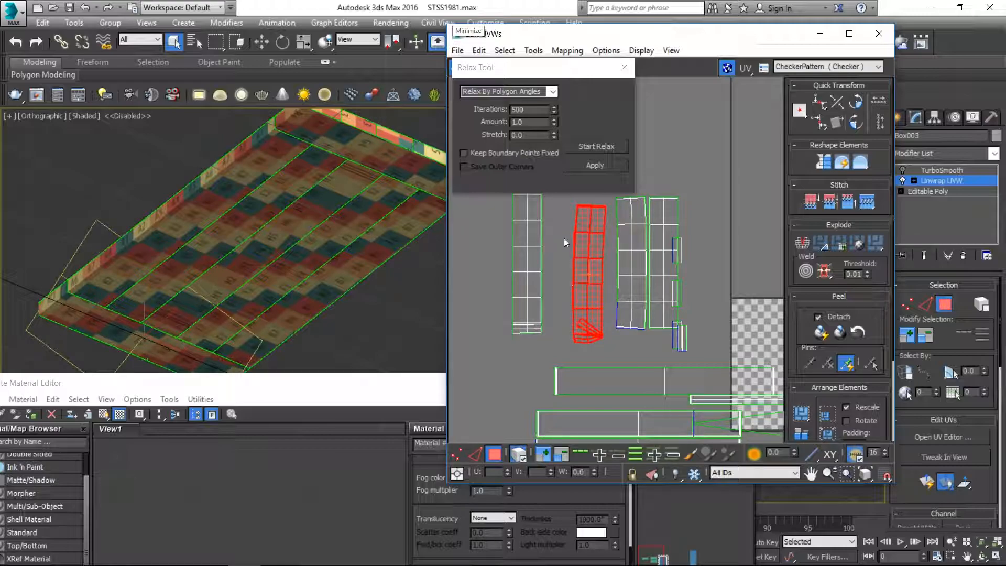
Step: Shift the next tilted upright strip slightly clear of its neighbour and relax it by polygon angles
{"action": "left_click", "coordinate": [621, 274]}
{"action": "left_click_drag", "start_coordinate": [629, 269], "coordinate": [623, 272]}
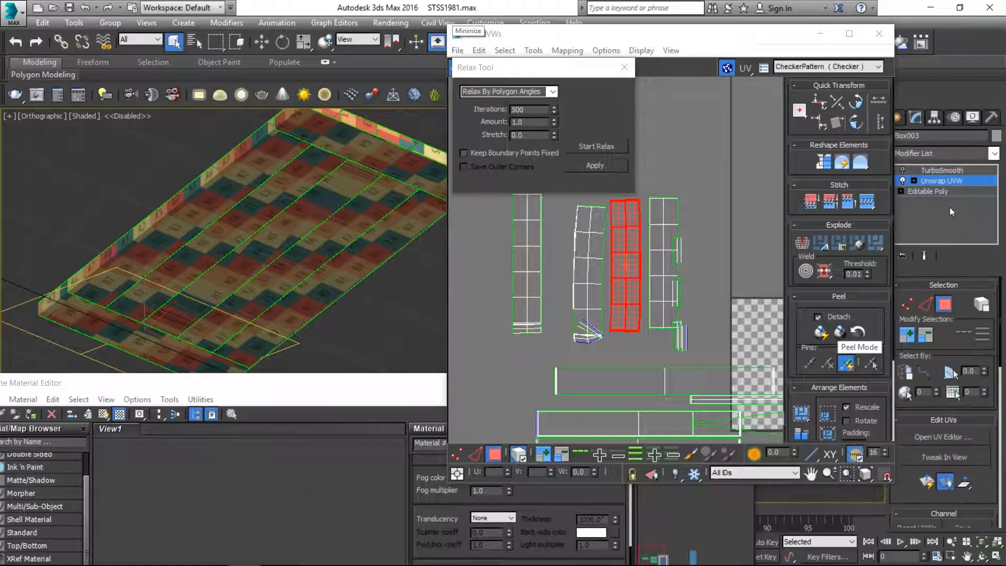
{"action": "left_click", "coordinate": [606, 146]}
{"action": "left_click", "coordinate": [662, 216]}
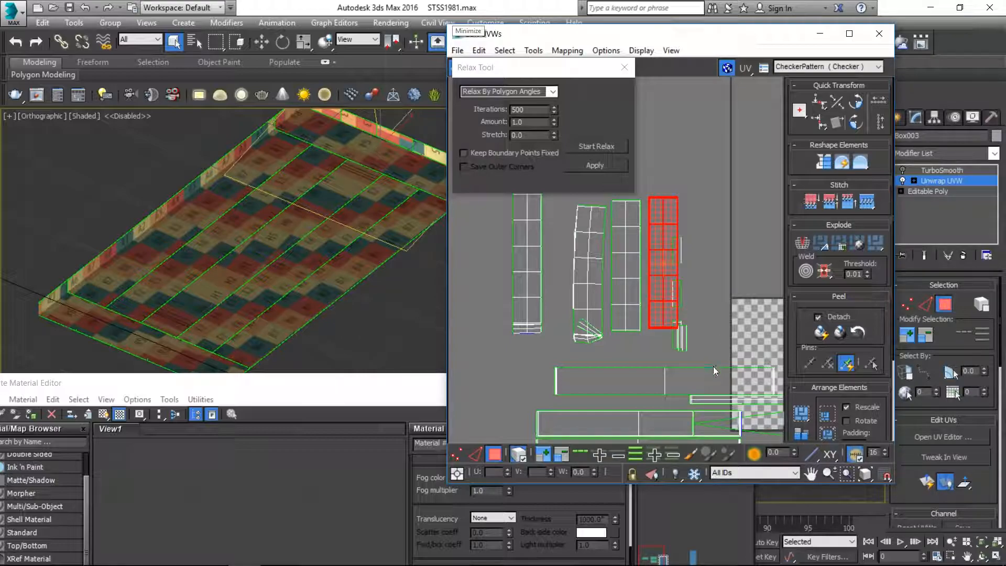
Step: Straighten the distorted cluster at the lower edge of the checker tile and relax it by polygon angles
{"action": "scroll", "coordinate": [697, 367], "scroll_direction": "down", "scroll_amount": 3}
{"action": "left_click", "coordinate": [732, 419]}
{"action": "middle_click_drag", "start_coordinate": [735, 403], "coordinate": [689, 336]}
{"action": "scroll", "coordinate": [695, 342], "scroll_direction": "up", "scroll_amount": 5}
{"action": "left_click", "coordinate": [703, 285]}
{"action": "left_click", "coordinate": [824, 162]}
{"action": "left_click", "coordinate": [597, 142]}
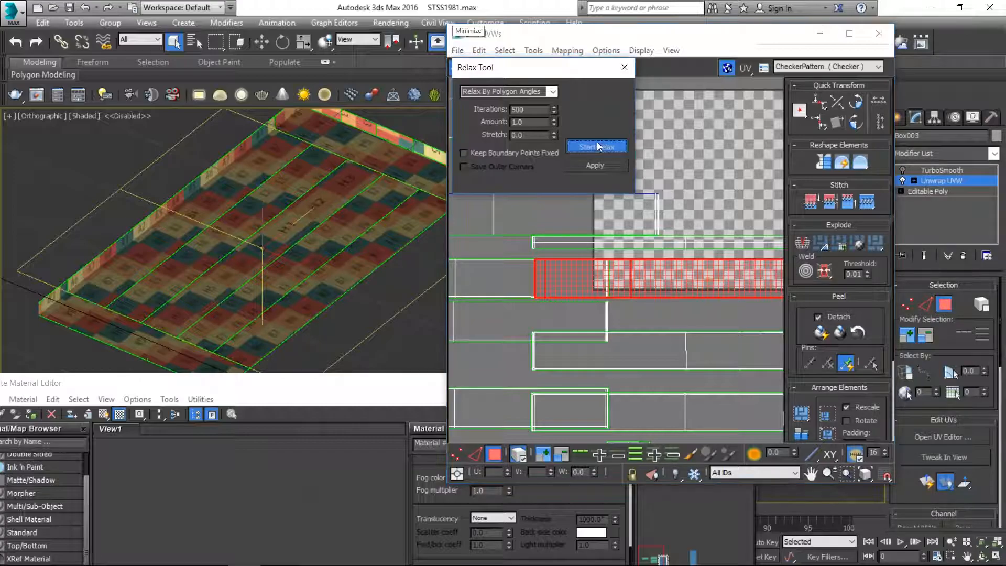
{"action": "left_click", "coordinate": [597, 147]}
Step: Examine the checker pattern on the tabletop and the remaining clusters for leftover distortion
{"action": "middle_click_drag", "start_coordinate": [301, 246], "coordinate": [375, 367], "text": "alt"}
{"action": "middle_click_drag", "start_coordinate": [298, 234], "coordinate": [185, 225]}
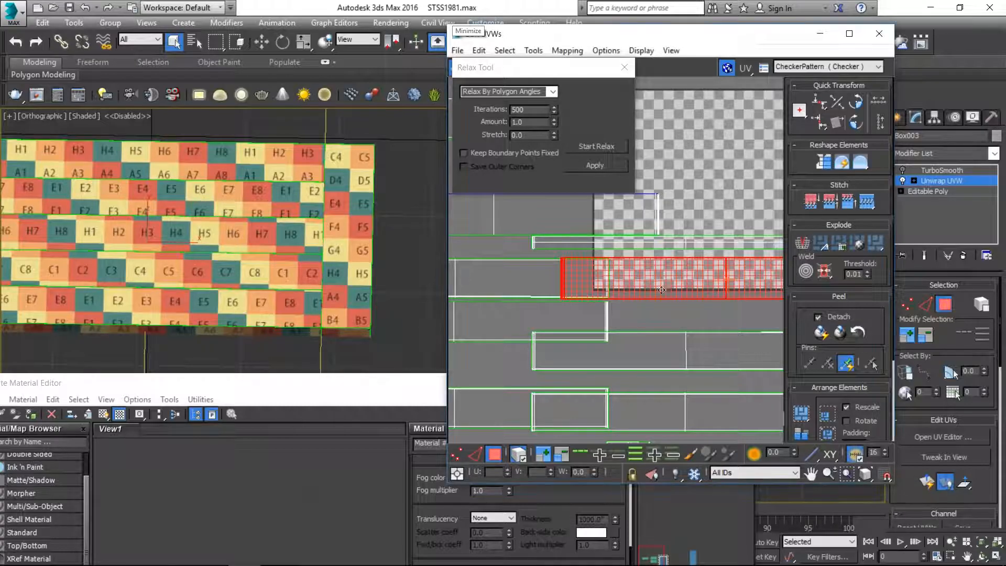
{"action": "middle_click_drag", "start_coordinate": [666, 305], "coordinate": [597, 334]}
{"action": "scroll", "coordinate": [598, 334], "scroll_direction": "down", "scroll_amount": 4}
{"action": "scroll", "coordinate": [660, 376], "scroll_direction": "up", "scroll_amount": 2}
{"action": "middle_click_drag", "start_coordinate": [660, 376], "coordinate": [684, 316]}
{"action": "scroll", "coordinate": [666, 367], "scroll_direction": "up", "scroll_amount": 2}
{"action": "left_click", "coordinate": [601, 384]}
{"action": "middle_click_drag", "start_coordinate": [567, 385], "coordinate": [690, 376]}
{"action": "left_click", "coordinate": [613, 371]}
{"action": "middle_click_drag", "start_coordinate": [381, 347], "coordinate": [224, 300], "text": "alt"}
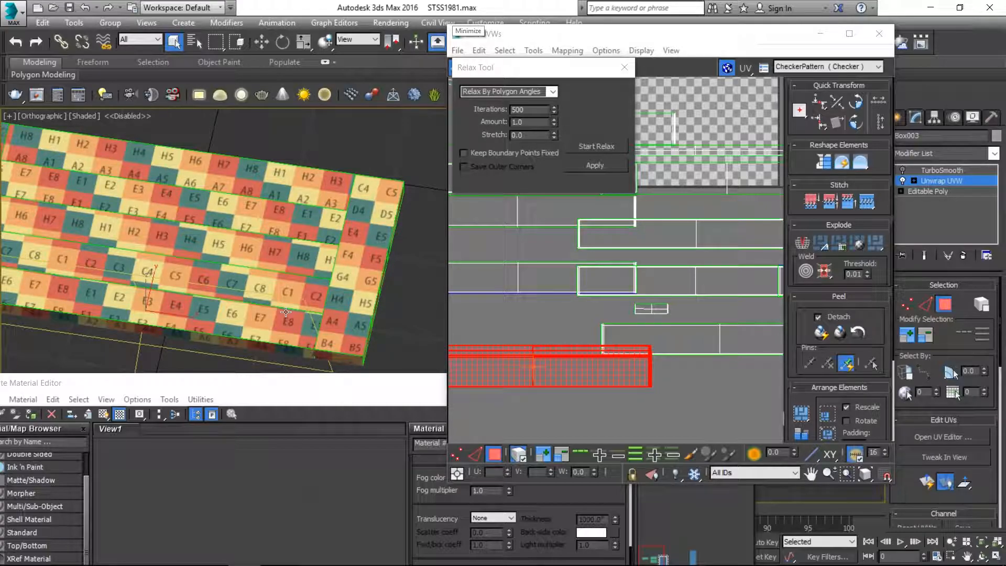
Step: Bring the Slate Material Editor over the viewport, leave the unwrap editing and assign the VRayMtl to the tabletop
{"action": "left_click", "coordinate": [310, 388]}
{"action": "left_click_drag", "start_coordinate": [192, 389], "coordinate": [235, 277]}
{"action": "middle_click_drag", "start_coordinate": [343, 447], "coordinate": [248, 387]}
{"action": "left_click", "coordinate": [356, 236]}
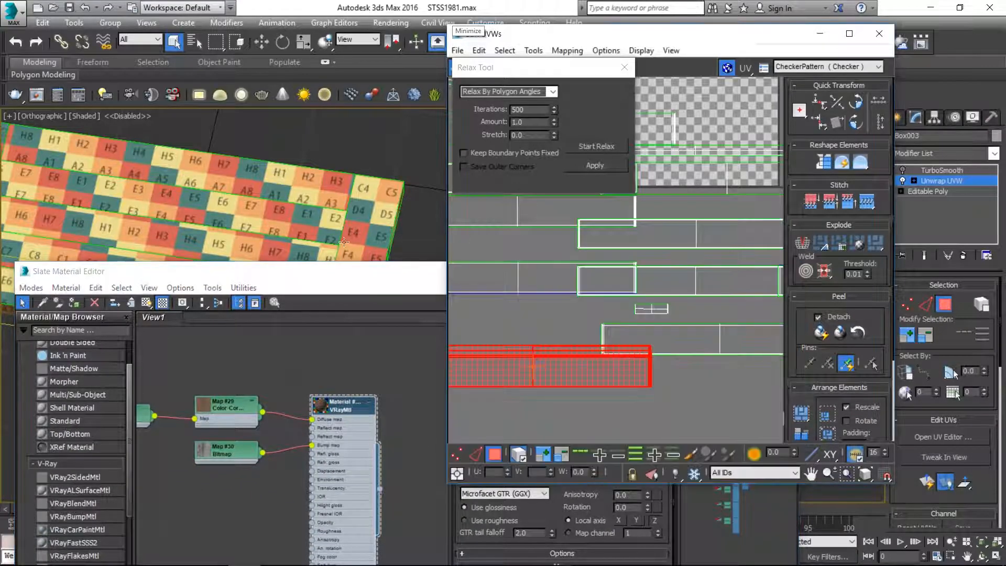
{"action": "key", "text": "1"}
{"action": "key", "text": "1"}
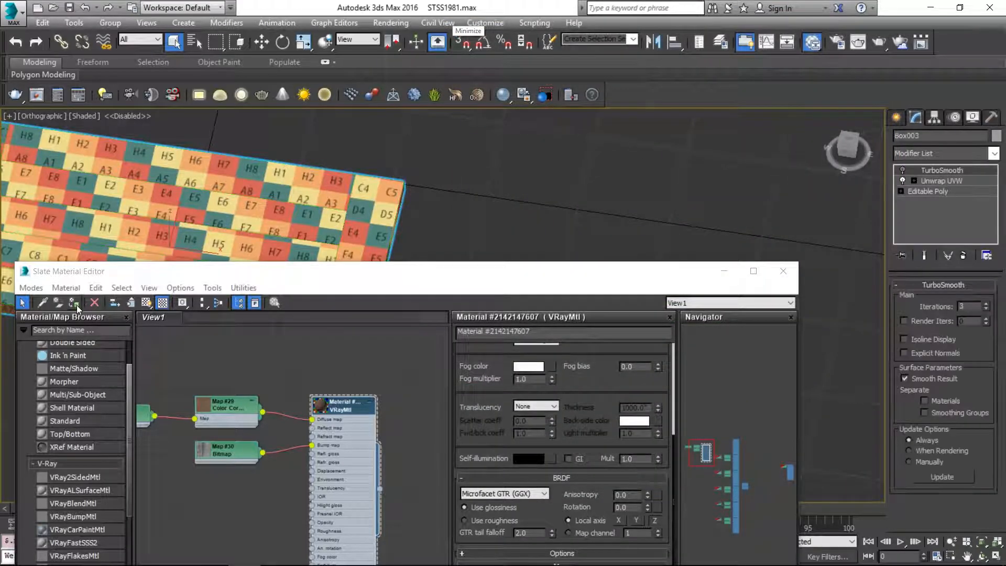
{"action": "left_click", "coordinate": [77, 305]}
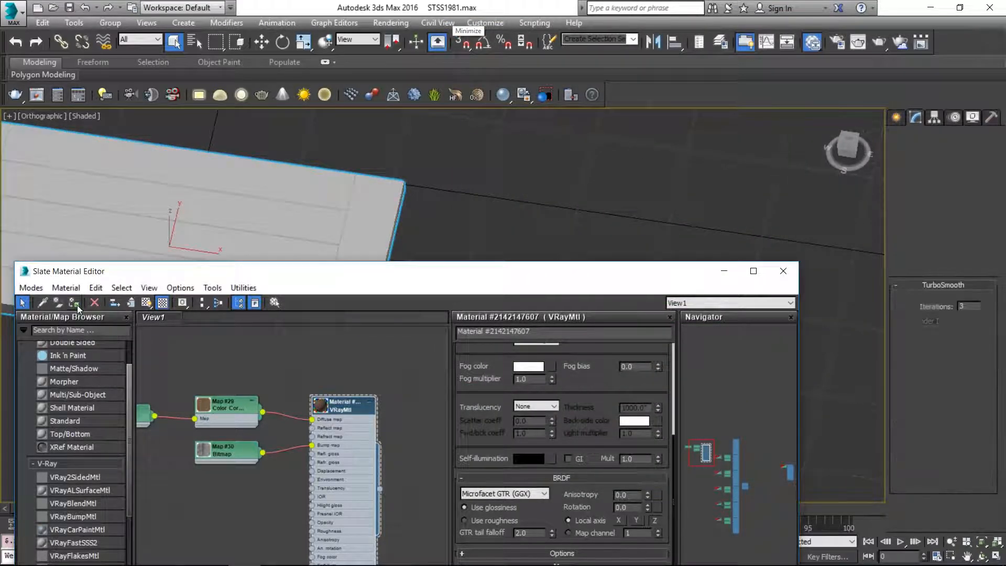
Step: Display the wood Bitmap Map #29 on the tabletop in the viewport and minimize the material editor
{"action": "left_click", "coordinate": [233, 412]}
{"action": "middle_click_drag", "start_coordinate": [234, 412], "coordinate": [363, 413]}
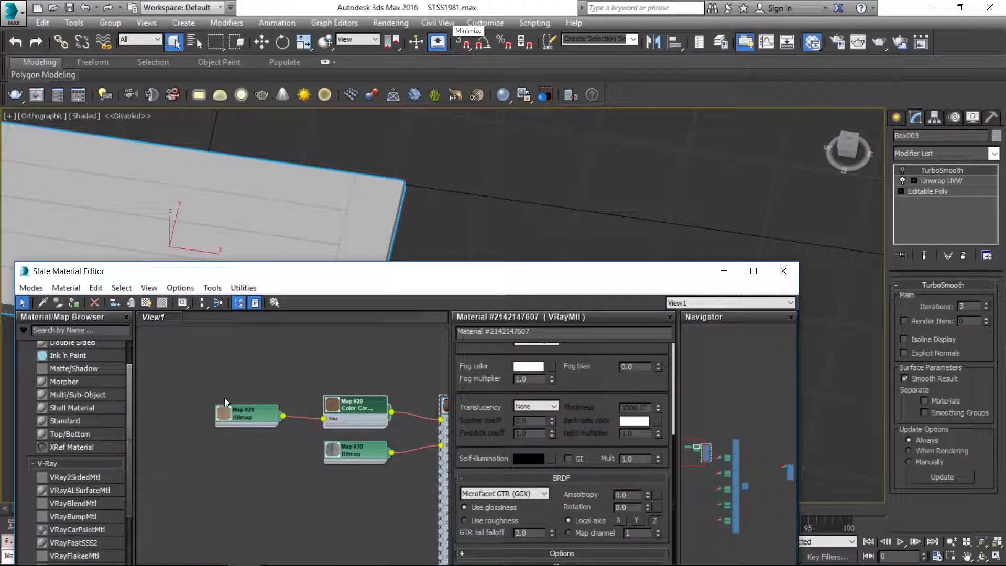
{"action": "left_click", "coordinate": [268, 423]}
{"action": "left_click", "coordinate": [147, 302]}
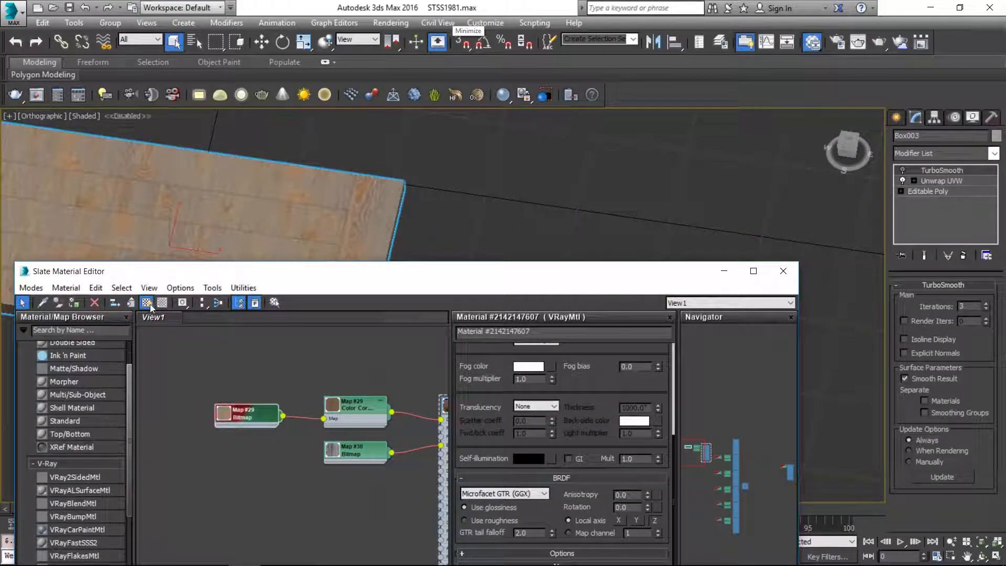
{"action": "left_click", "coordinate": [724, 271]}
Step: Examine the wood grain direction across the tabletop planks and close the material editor
{"action": "mouse_move", "coordinate": [428, 175]}
{"action": "middle_mouse_down"}
{"action": "mouse_move", "coordinate": [476, 243]}
{"action": "mouse_move", "coordinate": [661, 245]}
{"action": "middle_mouse_up"}
{"action": "scroll", "coordinate": [661, 245], "scroll_direction": "up", "scroll_amount": 1}
{"action": "middle_click_drag", "start_coordinate": [384, 226], "coordinate": [435, 293], "text": "alt"}
{"action": "scroll", "coordinate": [390, 218], "scroll_direction": "up", "scroll_amount": 2}
{"action": "scroll", "coordinate": [435, 292], "scroll_direction": "down", "scroll_amount": 4}
{"action": "scroll", "coordinate": [435, 292], "scroll_direction": "up", "scroll_amount": 3}
{"action": "scroll", "coordinate": [435, 334], "scroll_direction": "down", "scroll_amount": 5}
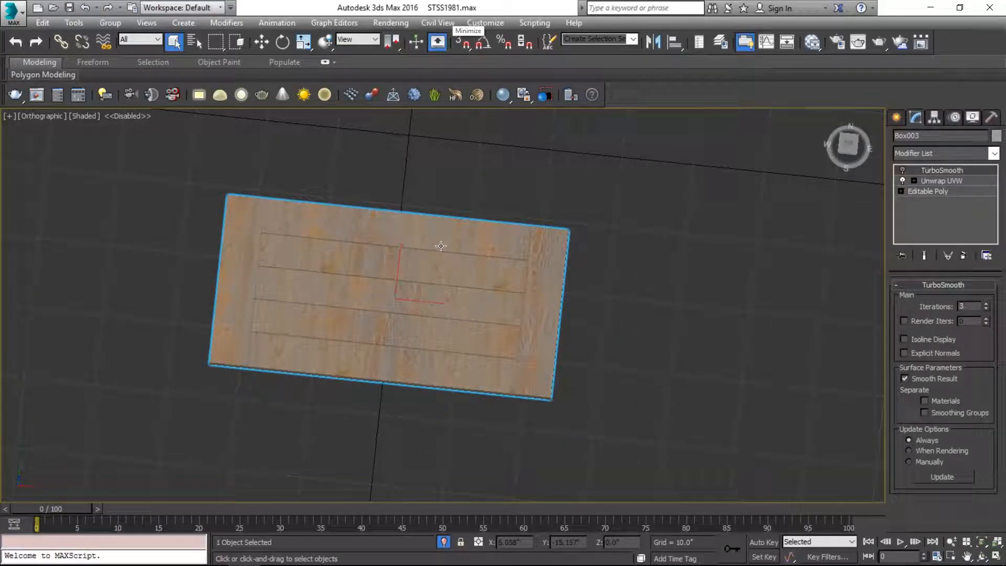
{"action": "key", "text": "m"}
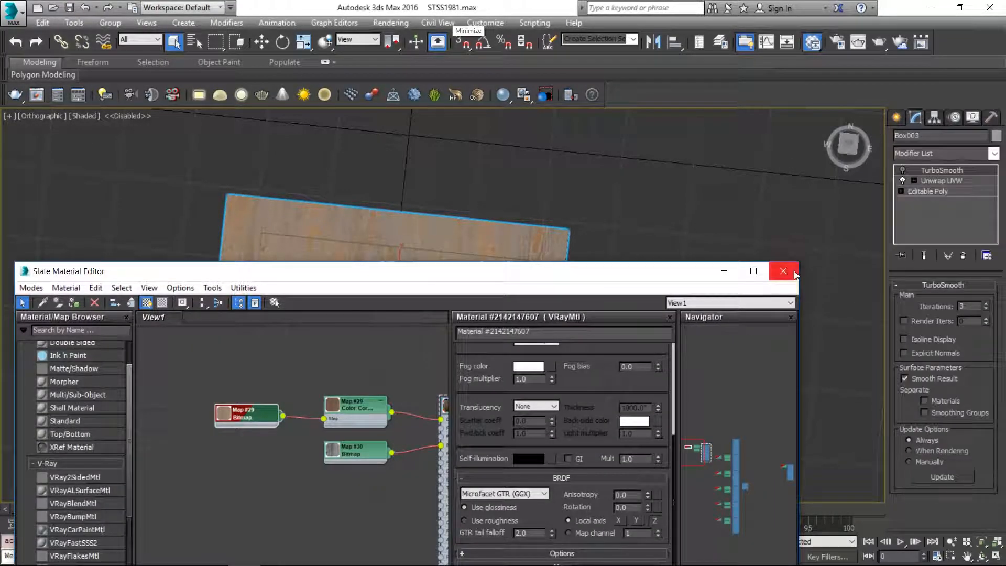
{"action": "left_click", "coordinate": [783, 271]}
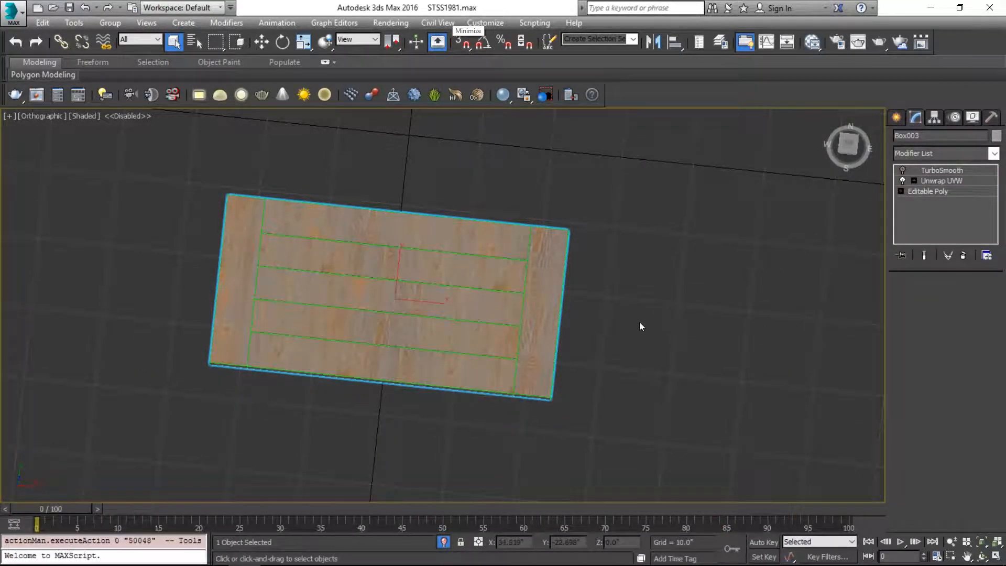
Step: Reopen the tabletop's UV editor from its Unwrap UVW modifier and switch to polygon selection
{"action": "scroll", "coordinate": [643, 325], "scroll_direction": "up", "scroll_amount": 4}
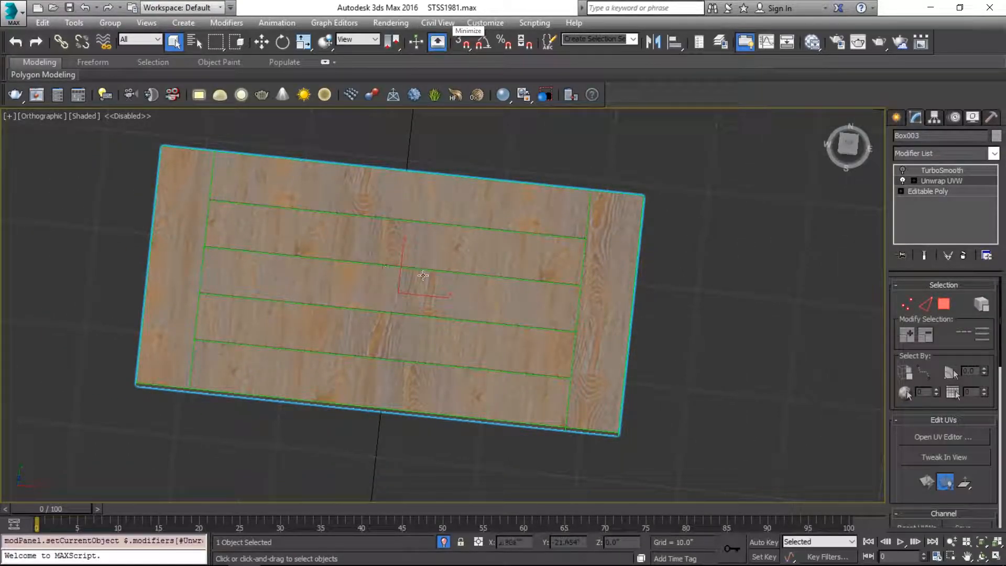
{"action": "left_click", "coordinate": [931, 435]}
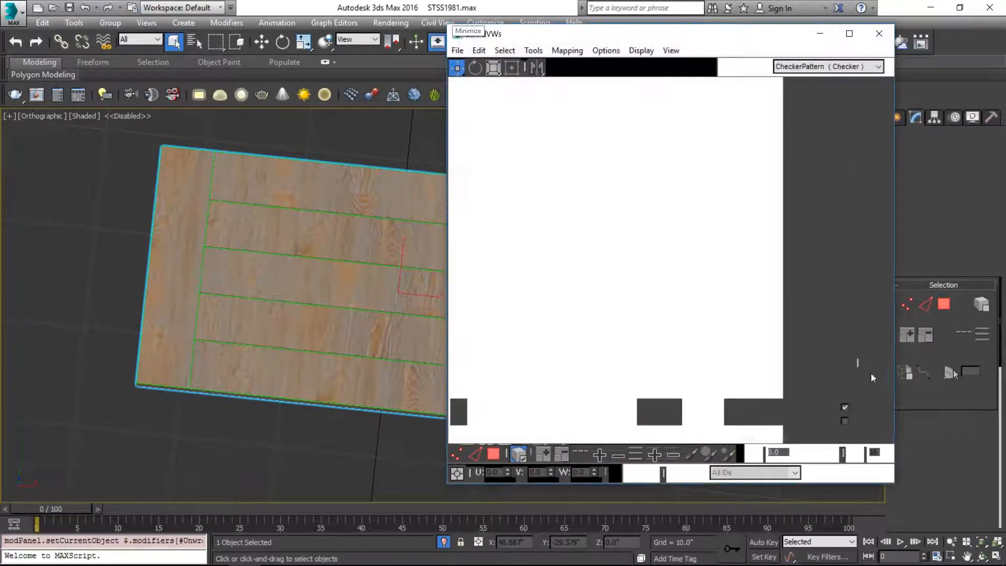
{"action": "key", "text": "3"}
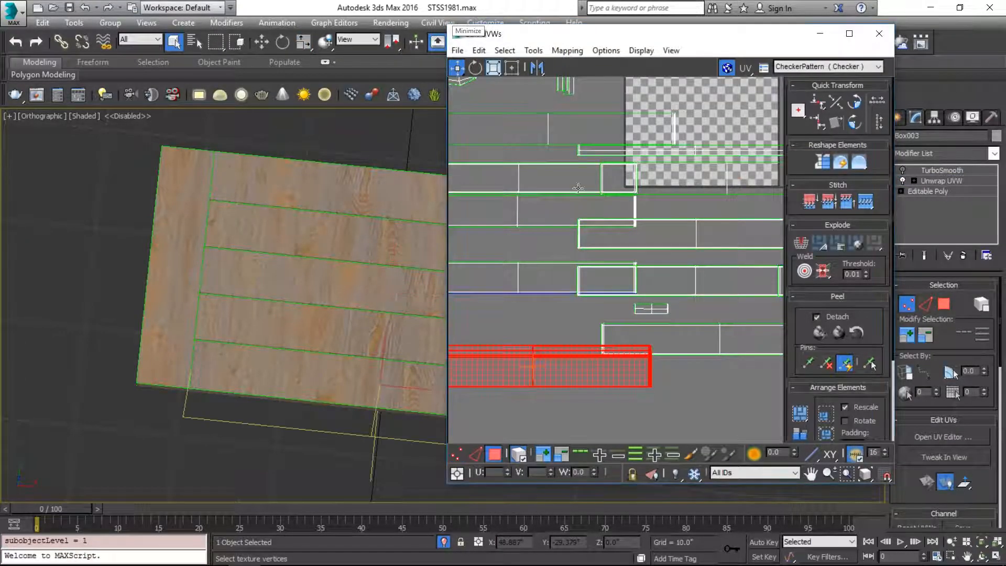
{"action": "scroll", "coordinate": [560, 184], "scroll_direction": "down", "scroll_amount": 2}
Step: Select the UV clusters of the five parallel top planks and rotate them 90 degrees
{"action": "left_click", "coordinate": [329, 191]}
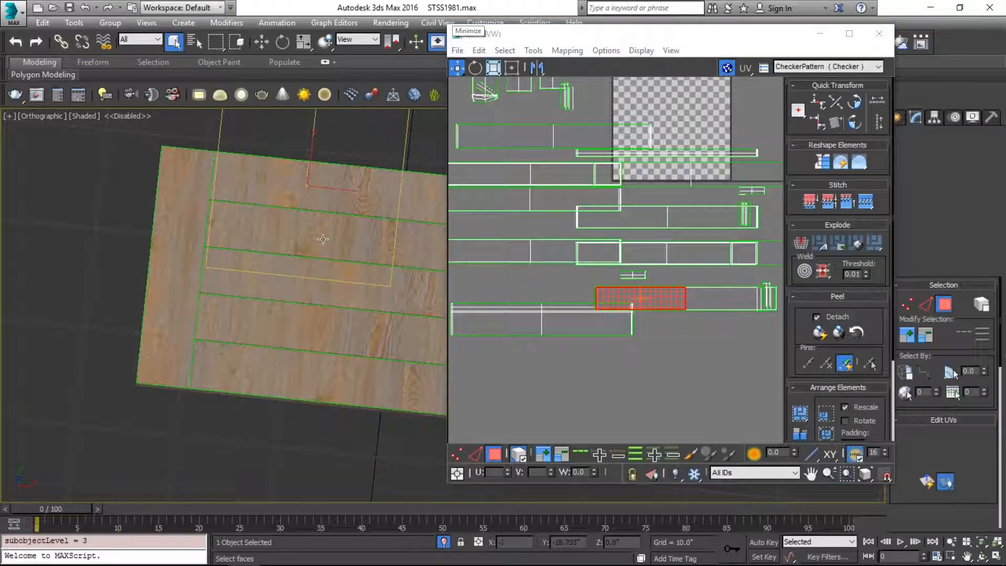
{"action": "left_click", "coordinate": [325, 230], "text": "ctrl"}
{"action": "left_click", "coordinate": [312, 284], "text": "ctrl"}
{"action": "left_click", "coordinate": [286, 369], "text": "ctrl"}
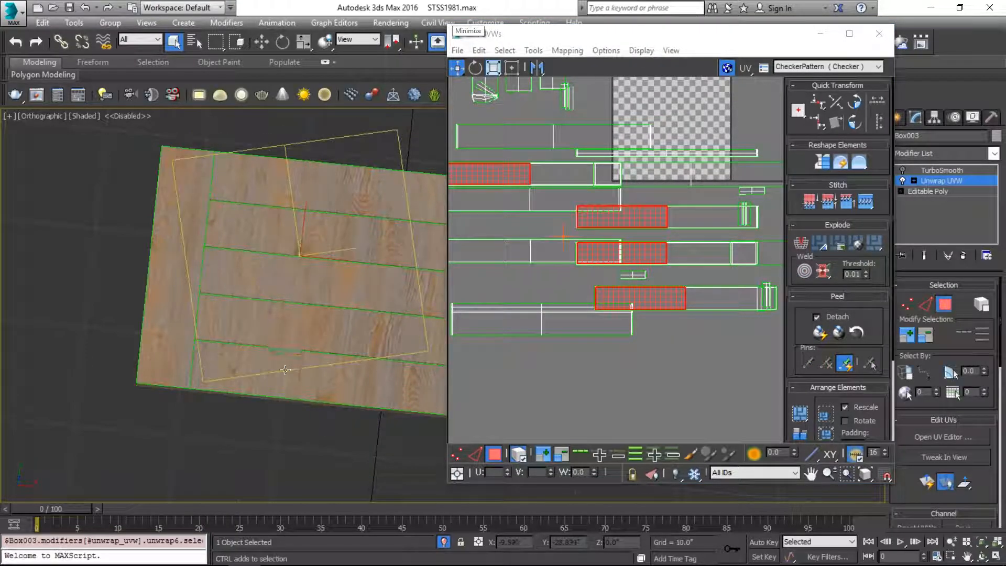
{"action": "left_click", "coordinate": [292, 377], "text": "ctrl"}
{"action": "left_click", "coordinate": [549, 255], "text": "ctrl"}
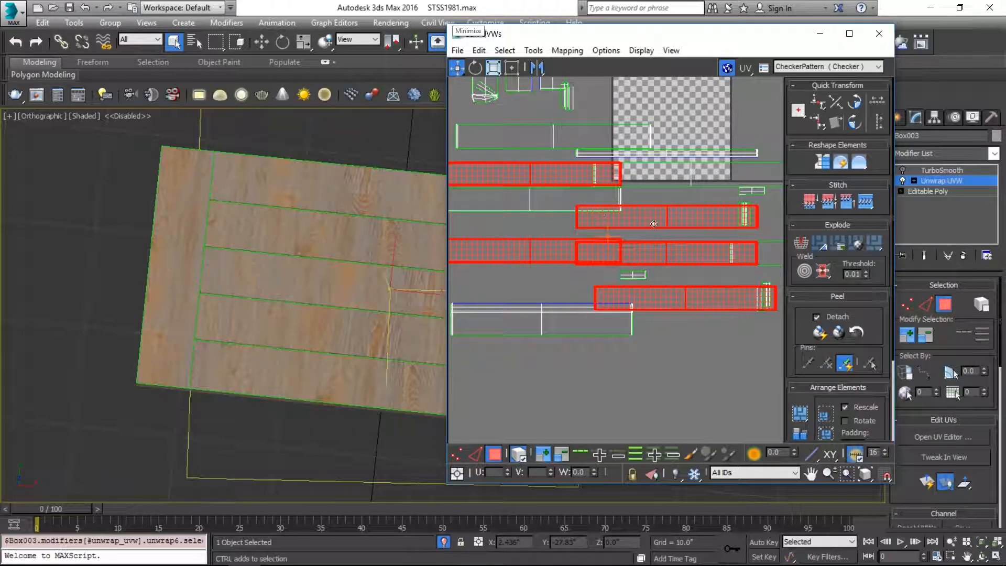
{"action": "scroll", "coordinate": [669, 220], "scroll_direction": "down", "scroll_amount": 3}
{"action": "left_click_drag", "start_coordinate": [692, 330], "coordinate": [699, 324]}
{"action": "left_click", "coordinate": [854, 103]}
{"action": "left_click", "coordinate": [592, 303]}
Step: Select the three small overlapping clusters on the tabletop's near side edge and turn on shading of selected faces
{"action": "middle_click_drag", "start_coordinate": [388, 256], "coordinate": [214, 322], "text": "alt"}
{"action": "left_click", "coordinate": [84, 324]}
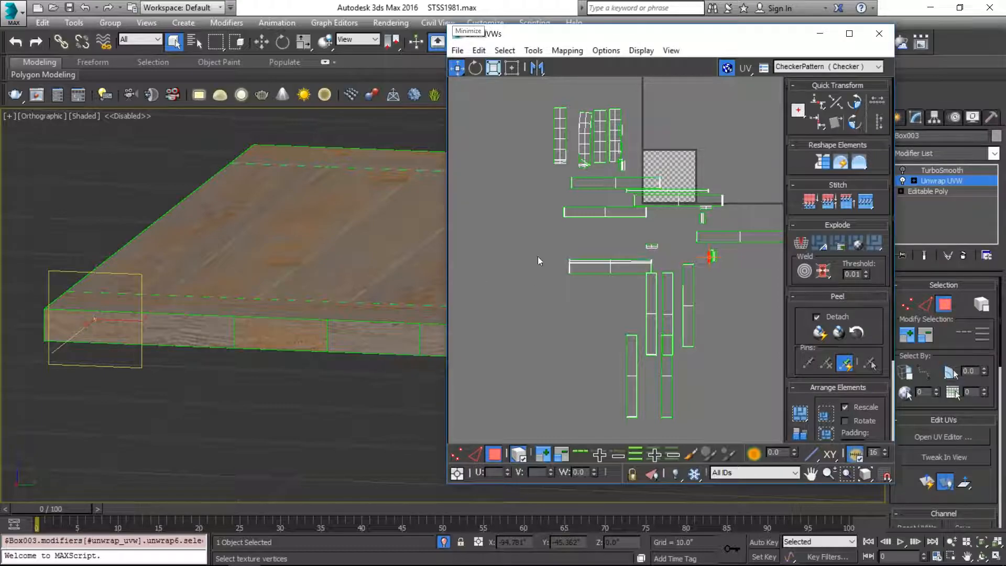
{"action": "left_click", "coordinate": [171, 335], "text": "ctrl"}
{"action": "scroll", "coordinate": [723, 251], "scroll_direction": "up", "scroll_amount": 4}
{"action": "middle_click_drag", "start_coordinate": [723, 251], "coordinate": [598, 235]}
{"action": "scroll", "coordinate": [571, 235], "scroll_direction": "up", "scroll_amount": 6}
{"action": "left_click_drag", "start_coordinate": [532, 191], "coordinate": [719, 422]}
{"action": "key", "text": "F2"}
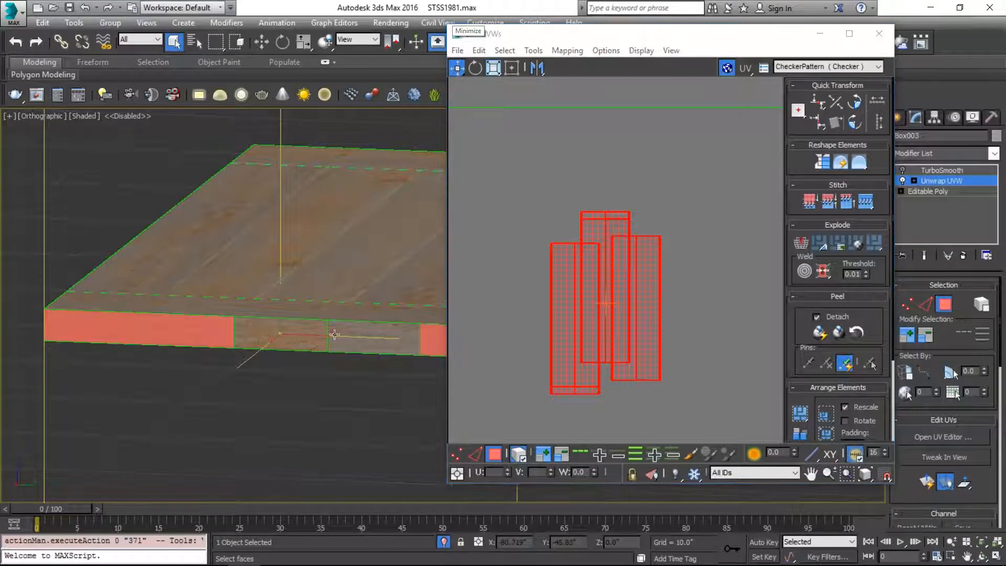
Step: Select all remaining faces along the tabletop's near short edge and deselect the extra cluster on the adjoining side
{"action": "middle_click_drag", "start_coordinate": [324, 348], "coordinate": [235, 337]}
{"action": "scroll", "coordinate": [599, 244], "scroll_direction": "down", "scroll_amount": 6}
{"action": "left_click", "coordinate": [223, 316], "text": "ctrl"}
{"action": "left_click", "coordinate": [259, 326], "text": "ctrl"}
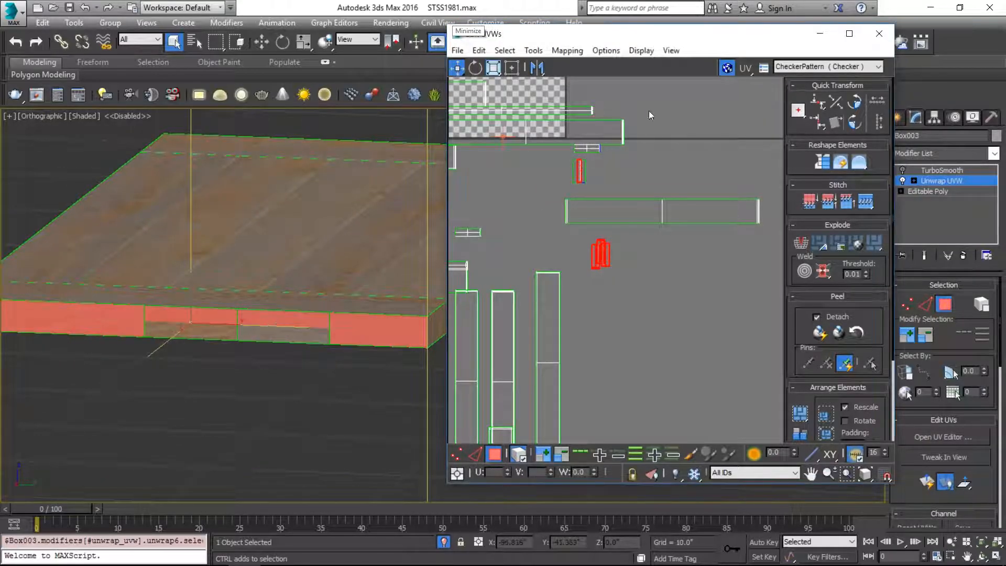
{"action": "scroll", "coordinate": [309, 336], "scroll_direction": "down", "scroll_amount": 3}
{"action": "middle_click_drag", "start_coordinate": [308, 336], "coordinate": [96, 319], "text": "alt"}
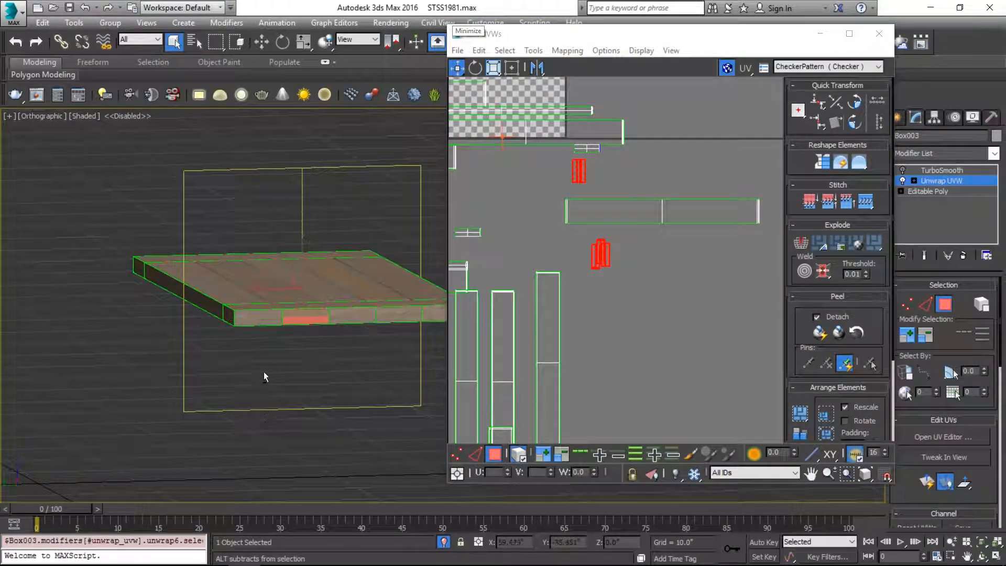
{"action": "left_click_drag", "start_coordinate": [374, 316], "coordinate": [376, 305], "text": "alt"}
{"action": "middle_click_drag", "start_coordinate": [376, 305], "coordinate": [552, 338], "text": "alt"}
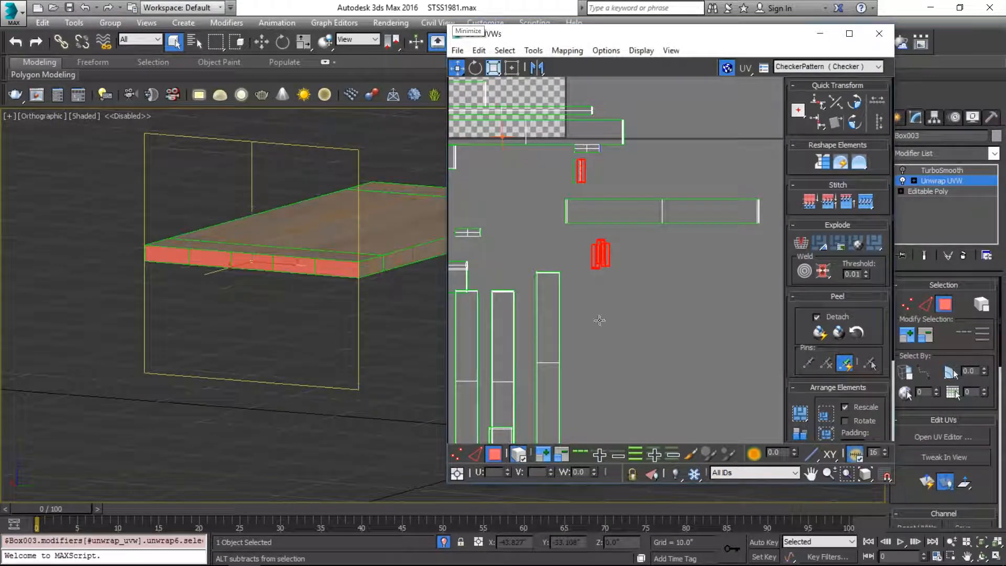
Step: Apply a planar projection aligned to the X axis to the selected near edge faces
{"action": "left_click", "coordinate": [569, 50]}
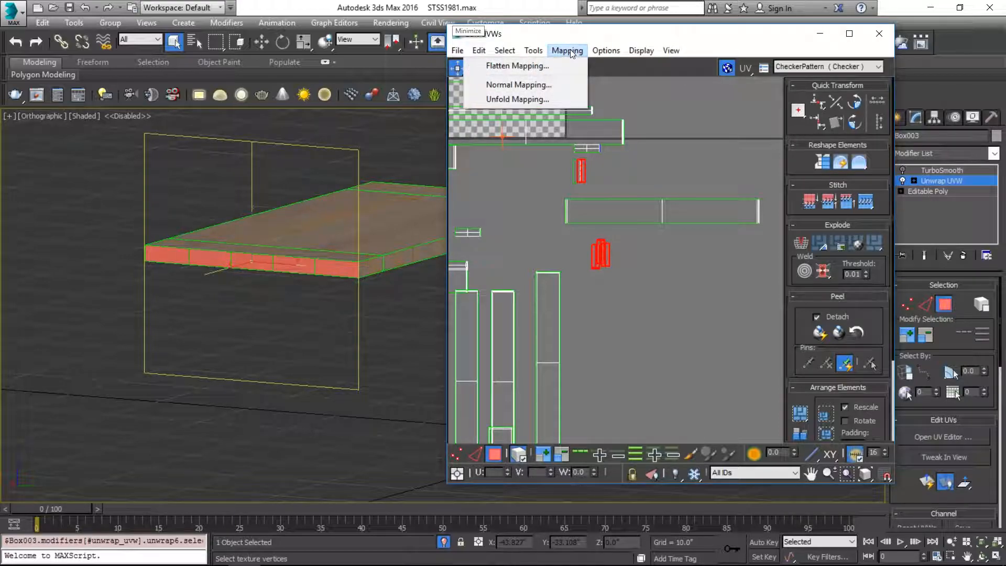
{"action": "left_click", "coordinate": [570, 49]}
{"action": "left_click_drag", "start_coordinate": [953, 350], "coordinate": [952, 113]}
{"action": "left_click", "coordinate": [919, 474]}
{"action": "left_click", "coordinate": [919, 474]}
{"action": "middle_click_drag", "start_coordinate": [735, 239], "coordinate": [688, 390]}
{"action": "left_click", "coordinate": [920, 468]}
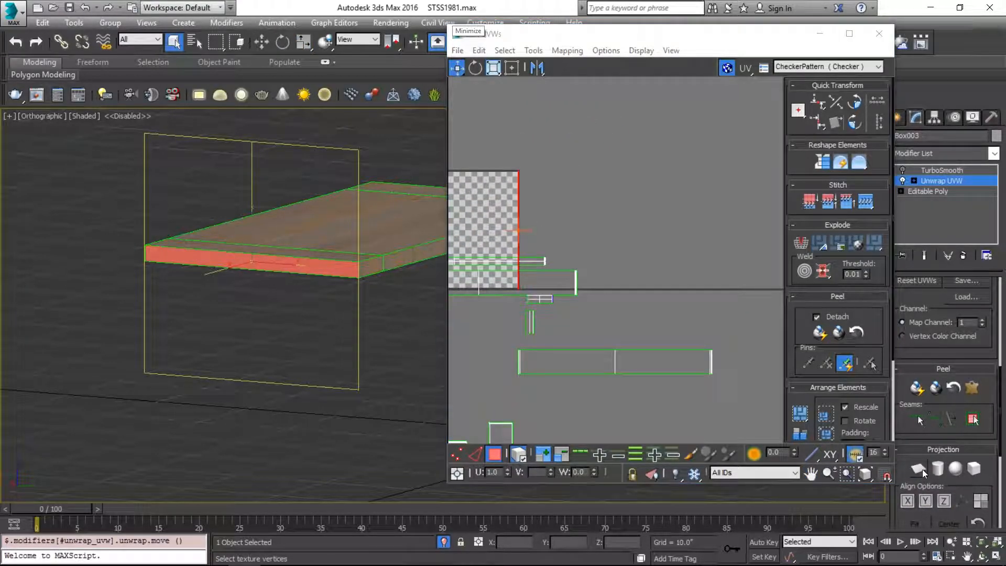
{"action": "left_click", "coordinate": [926, 501]}
{"action": "left_click", "coordinate": [938, 503]}
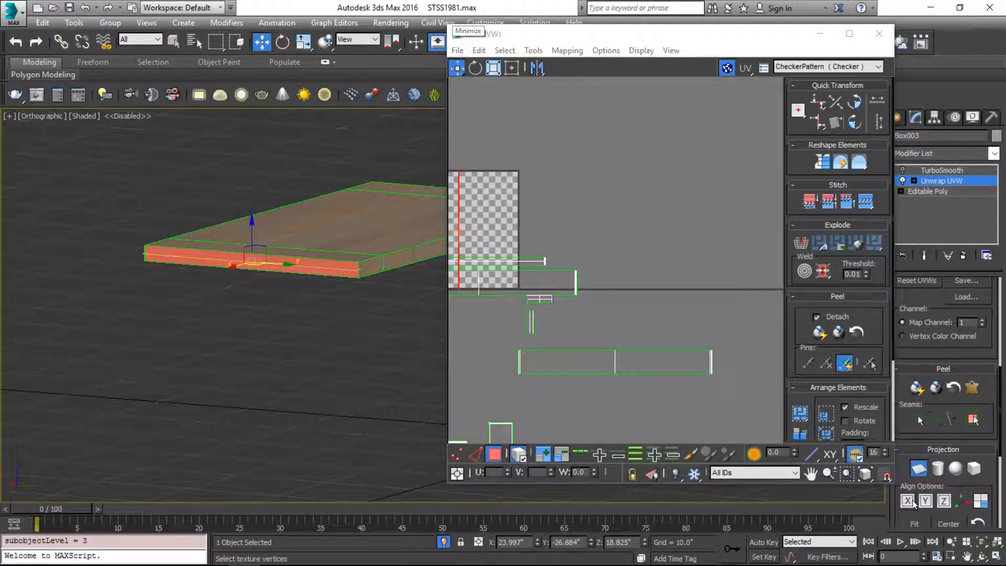
{"action": "left_click", "coordinate": [912, 504]}
{"action": "left_click", "coordinate": [921, 473]}
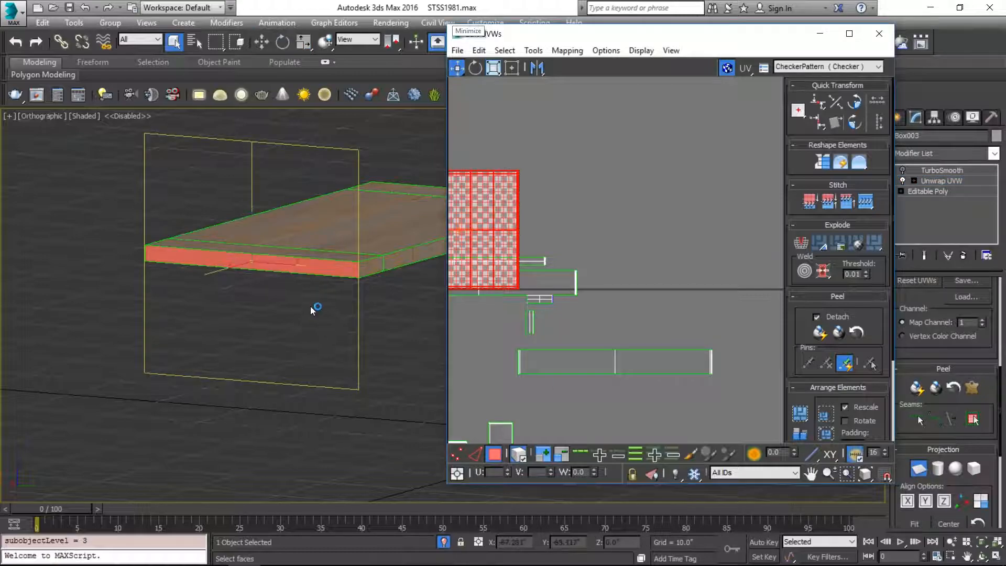
Step: Relax the projected edge cluster with Relax By Polygon Angles and straighten it into a long strip
{"action": "middle_click_drag", "start_coordinate": [638, 186], "coordinate": [706, 193]}
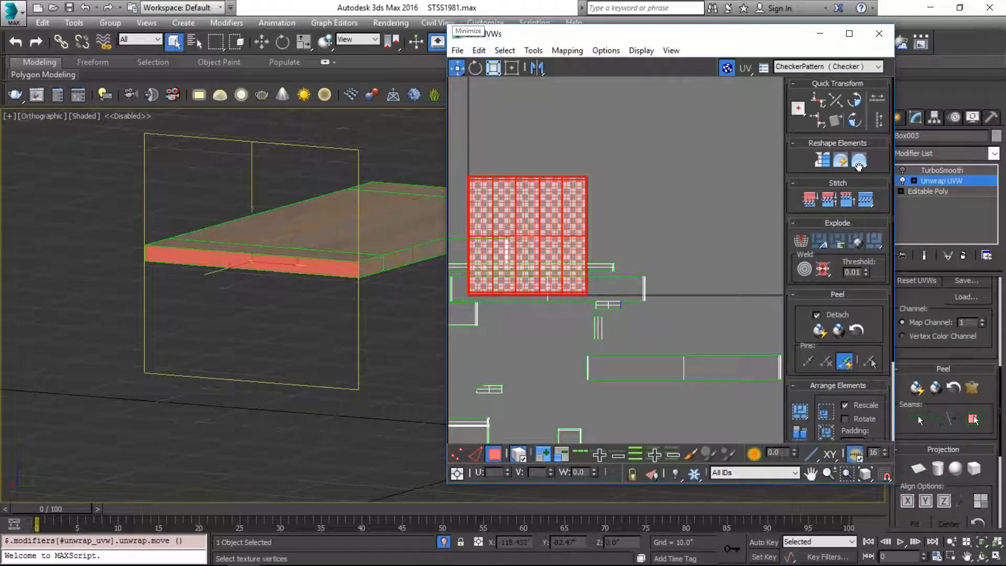
{"action": "left_click", "coordinate": [841, 160]}
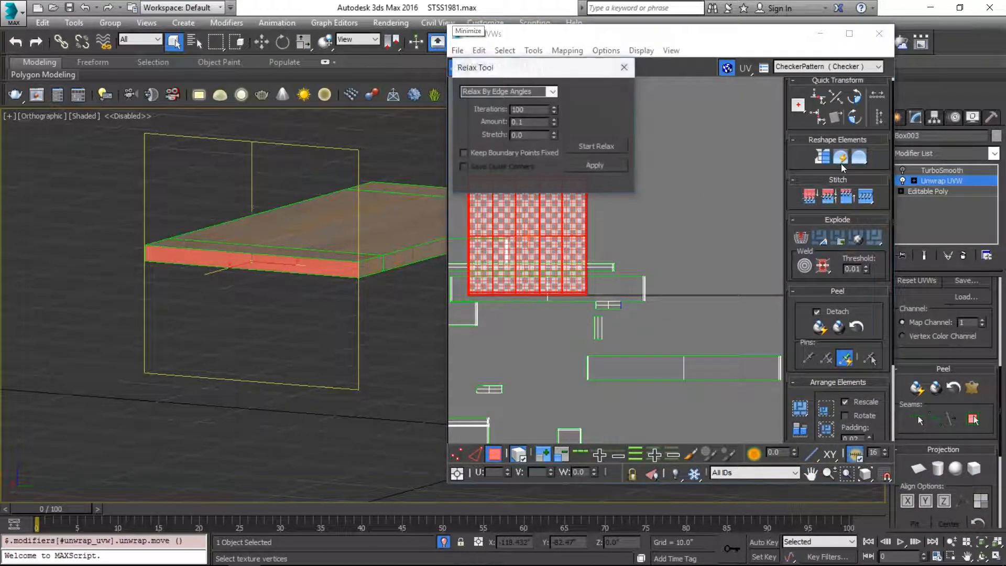
{"action": "left_click", "coordinate": [587, 145]}
{"action": "left_click", "coordinate": [553, 91]}
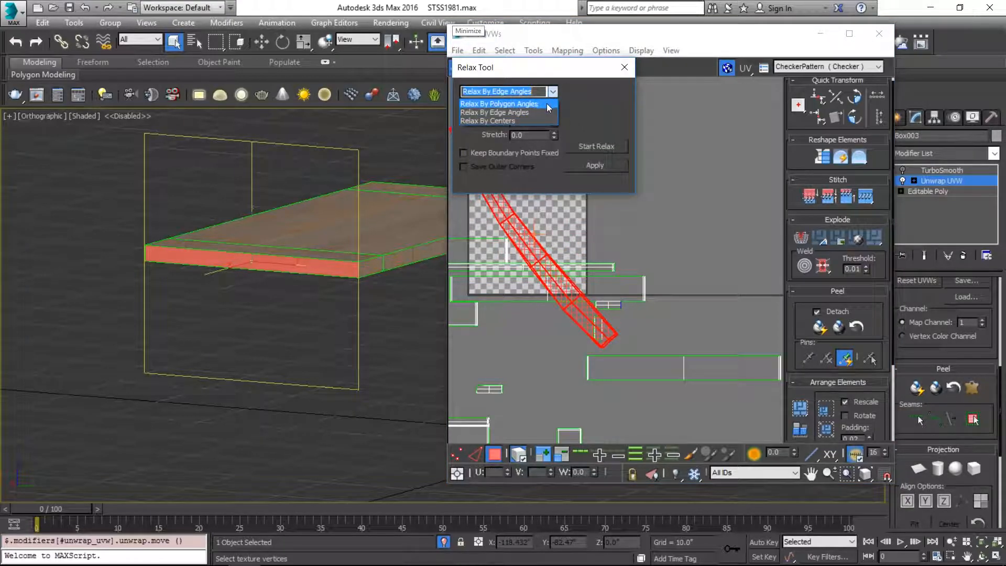
{"action": "left_click", "coordinate": [545, 103]}
{"action": "left_click", "coordinate": [581, 147]}
{"action": "left_click", "coordinate": [585, 145]}
{"action": "left_click", "coordinate": [822, 158]}
{"action": "left_click", "coordinate": [609, 146]}
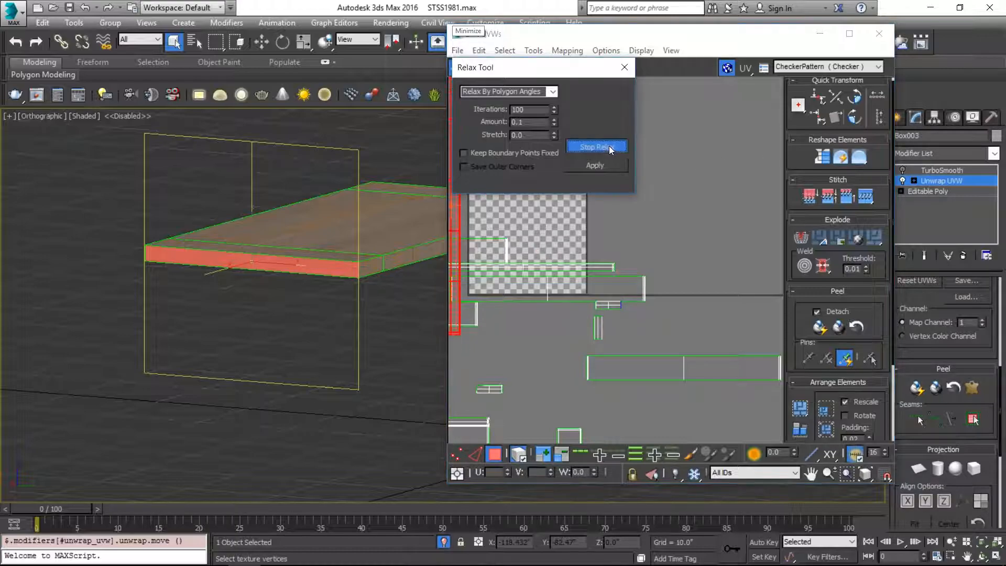
{"action": "left_click", "coordinate": [625, 67]}
Step: Clear the selection, display CheckerPattern on the tabletop and inspect the checker size on the reworked edge
{"action": "middle_click_drag", "start_coordinate": [542, 234], "coordinate": [610, 223]}
{"action": "scroll", "coordinate": [623, 204], "scroll_direction": "down", "scroll_amount": 2}
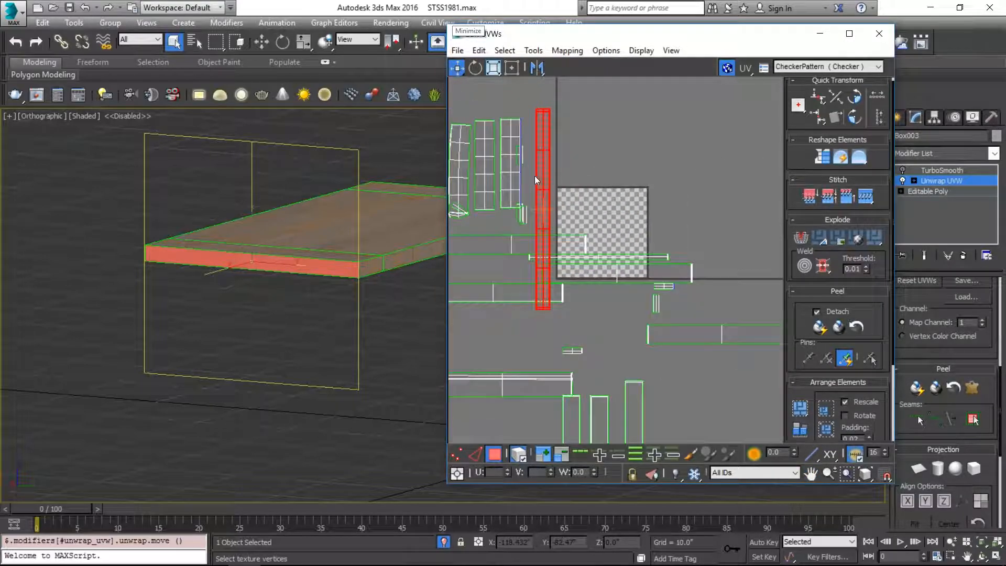
{"action": "left_click", "coordinate": [579, 180]}
{"action": "scroll", "coordinate": [329, 261], "scroll_direction": "up", "scroll_amount": 3}
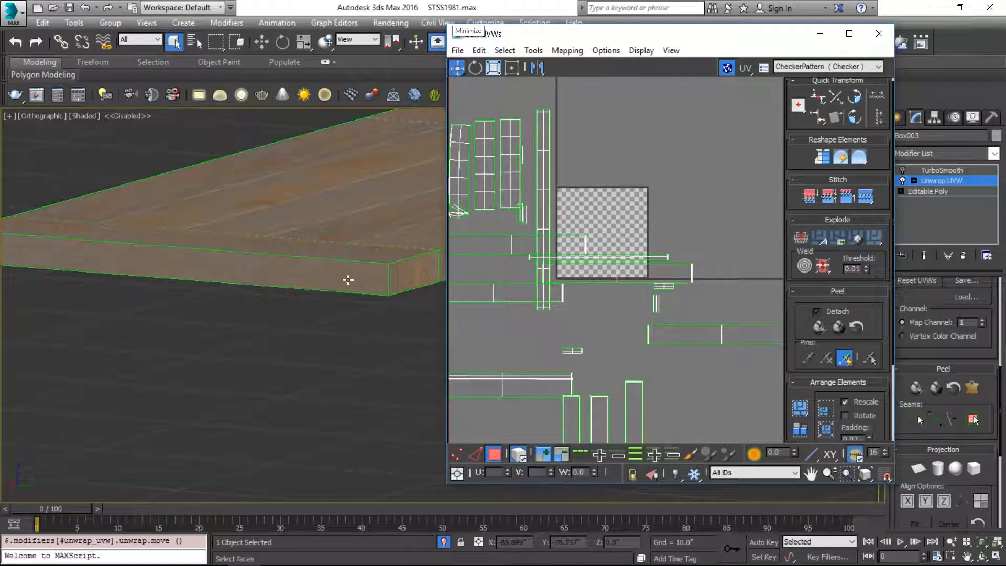
{"action": "left_click", "coordinate": [830, 67]}
{"action": "left_click", "coordinate": [829, 80]}
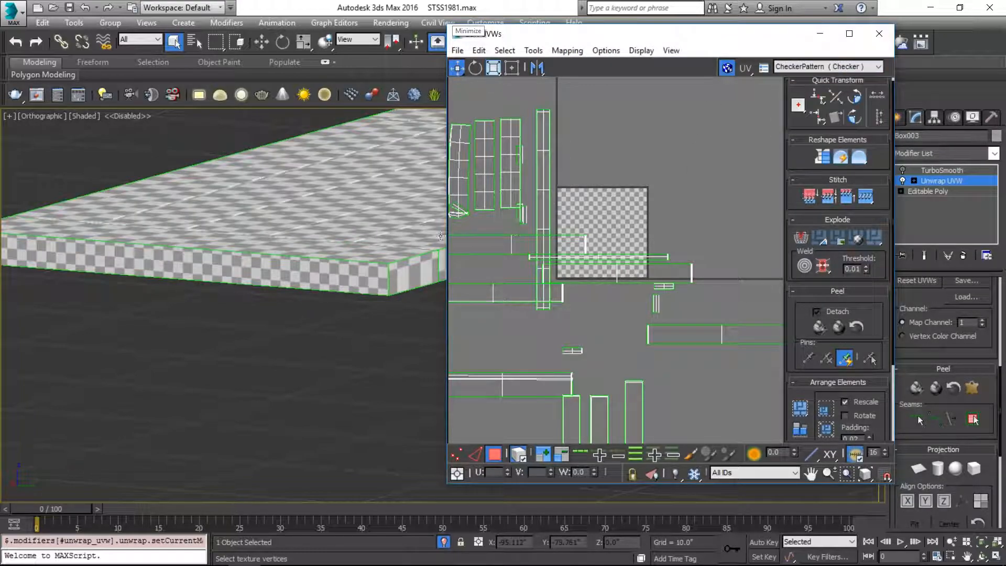
{"action": "middle_click_drag", "start_coordinate": [285, 278], "coordinate": [196, 338], "text": "alt"}
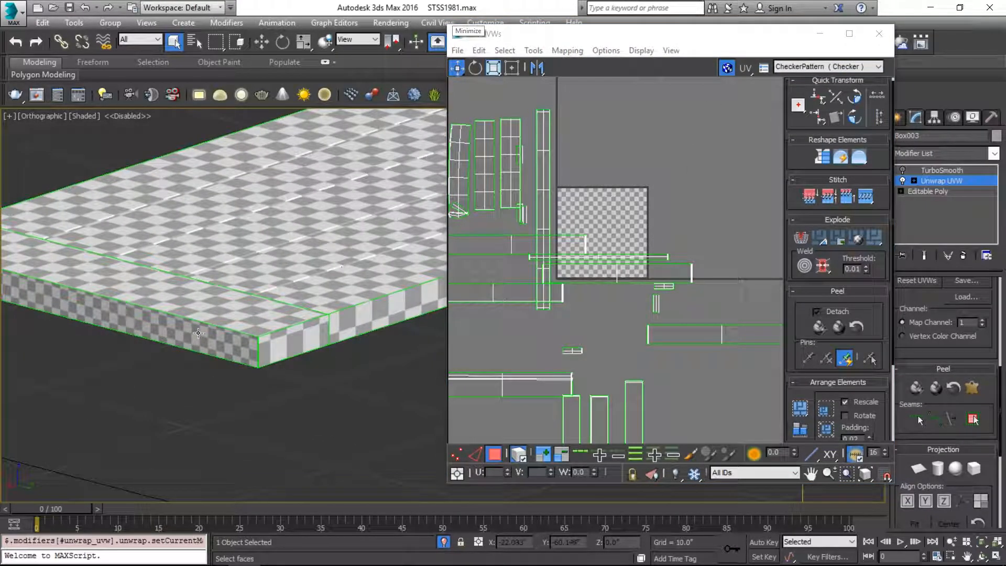
{"action": "left_click", "coordinate": [198, 333]}
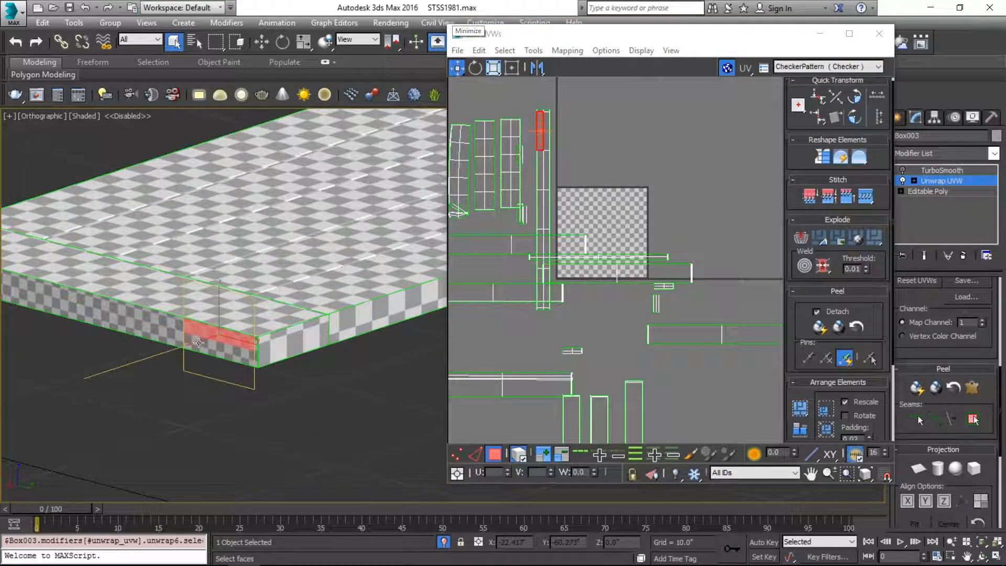
{"action": "left_click", "coordinate": [290, 411]}
Step: Select all UV clusters of the tabletop, rescale them to a uniform texel size and clear the selection
{"action": "key", "text": "ctrl+a"}
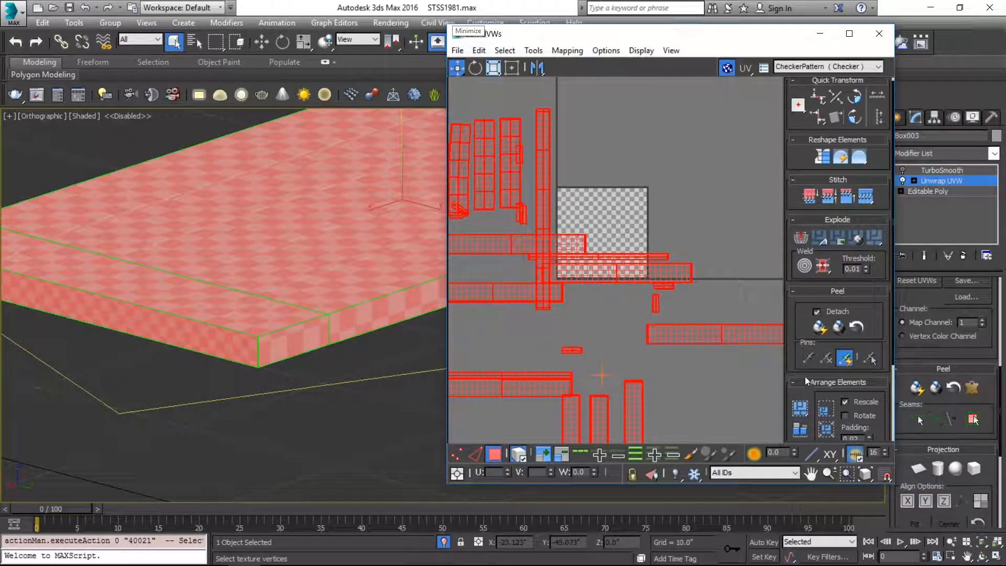
{"action": "left_click", "coordinate": [801, 430]}
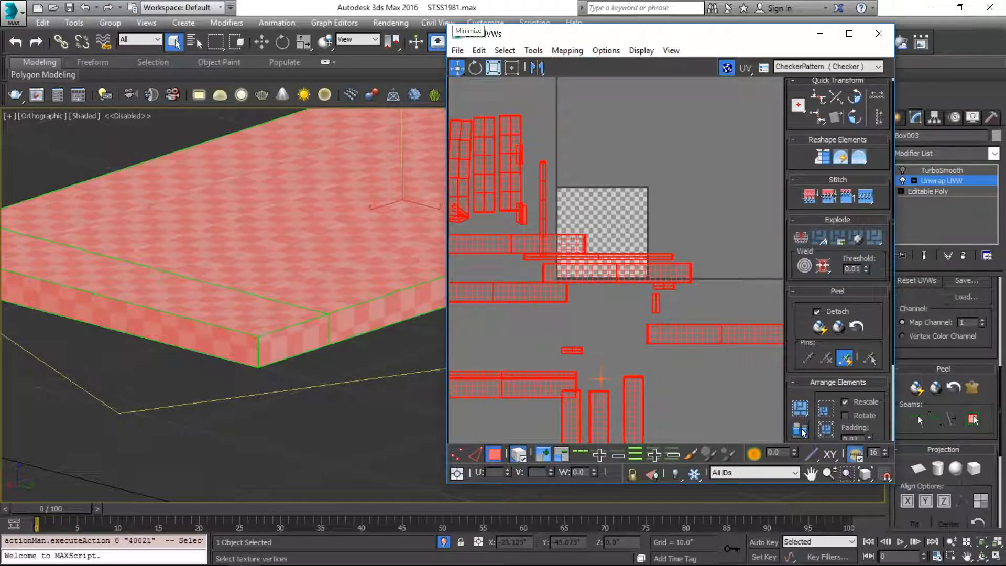
{"action": "left_click", "coordinate": [290, 410]}
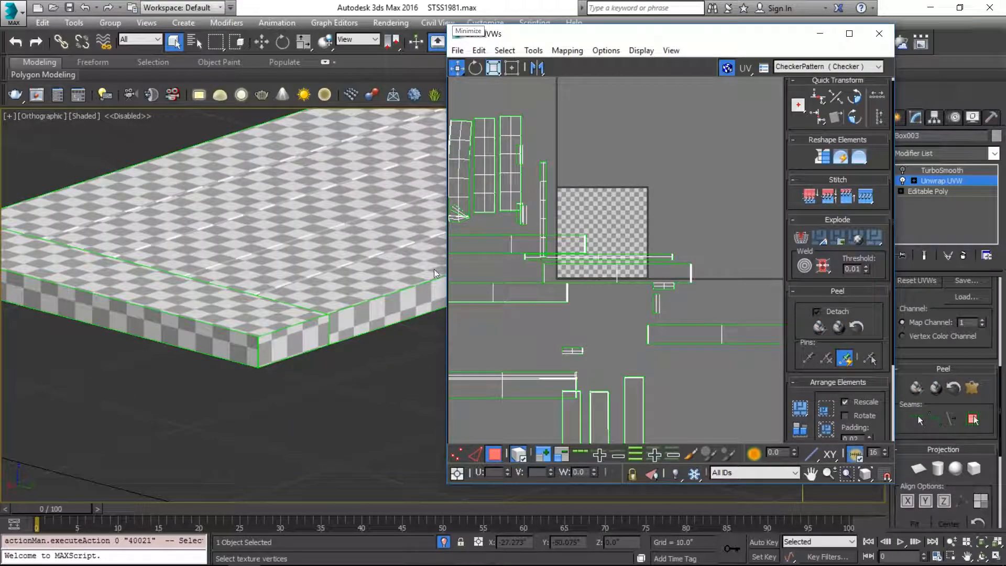
Step: From the top view, select the clusters along the tabletop's opposite short edge and remove the surplus and distorted ones
{"action": "middle_click_drag", "start_coordinate": [304, 243], "coordinate": [205, 298], "text": "alt"}
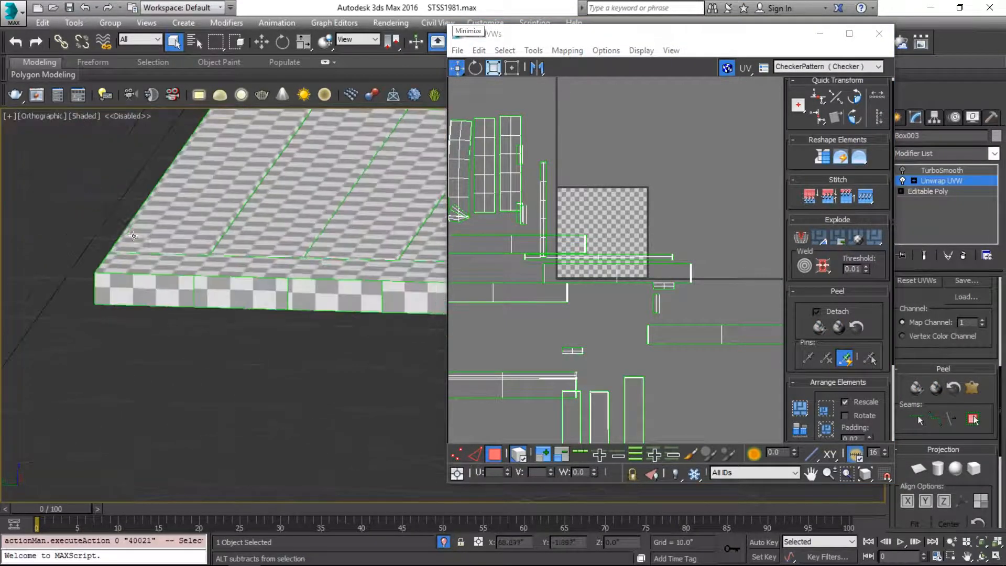
{"action": "left_click", "coordinate": [133, 302]}
{"action": "key", "text": "t"}
{"action": "key", "text": "z"}
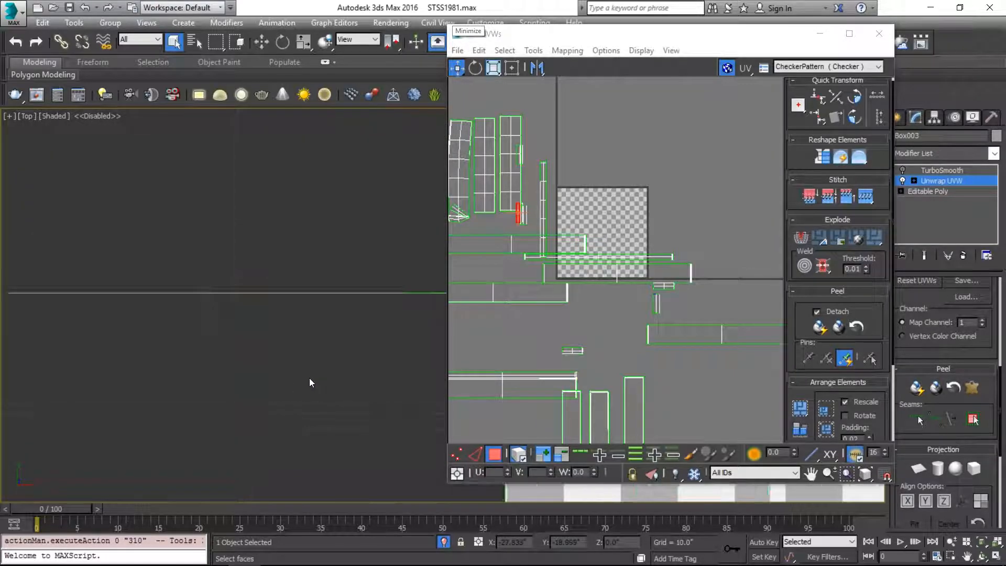
{"action": "middle_click_drag", "start_coordinate": [97, 176], "coordinate": [83, 136]}
{"action": "left_click_drag", "start_coordinate": [196, 146], "coordinate": [244, 501]}
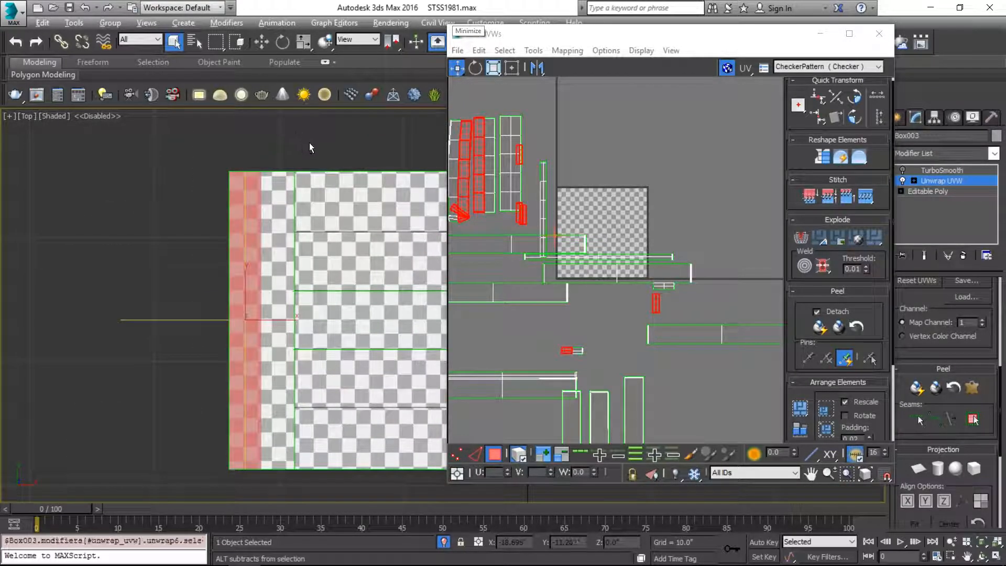
{"action": "left_click_drag", "start_coordinate": [244, 535], "coordinate": [244, 533], "text": "alt"}
{"action": "middle_click_drag", "start_coordinate": [486, 151], "coordinate": [583, 180]}
{"action": "scroll", "coordinate": [583, 180], "scroll_direction": "up", "scroll_amount": 2}
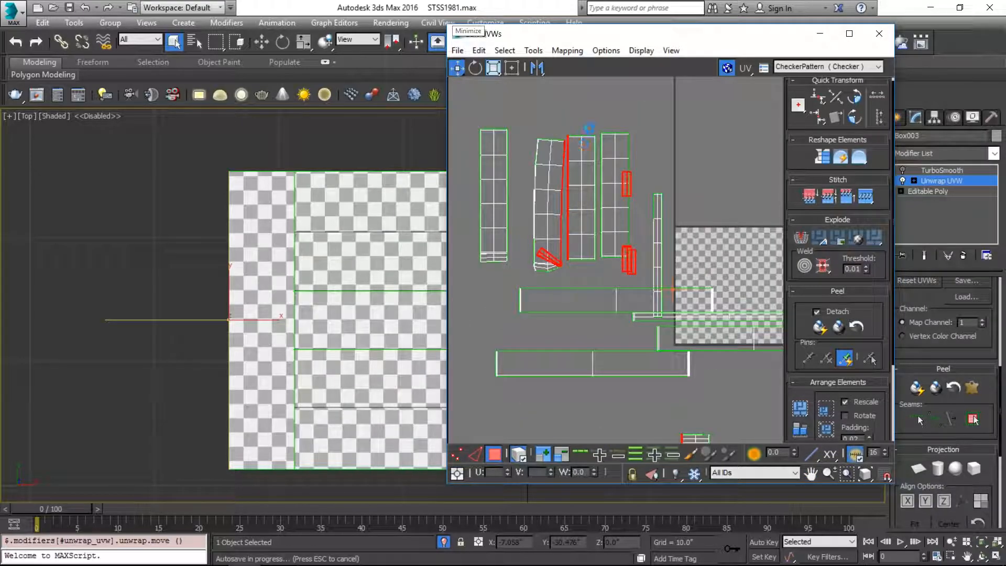
{"action": "key", "text": "Escape"}
{"action": "left_click_drag", "start_coordinate": [547, 105], "coordinate": [571, 250], "text": "alt"}
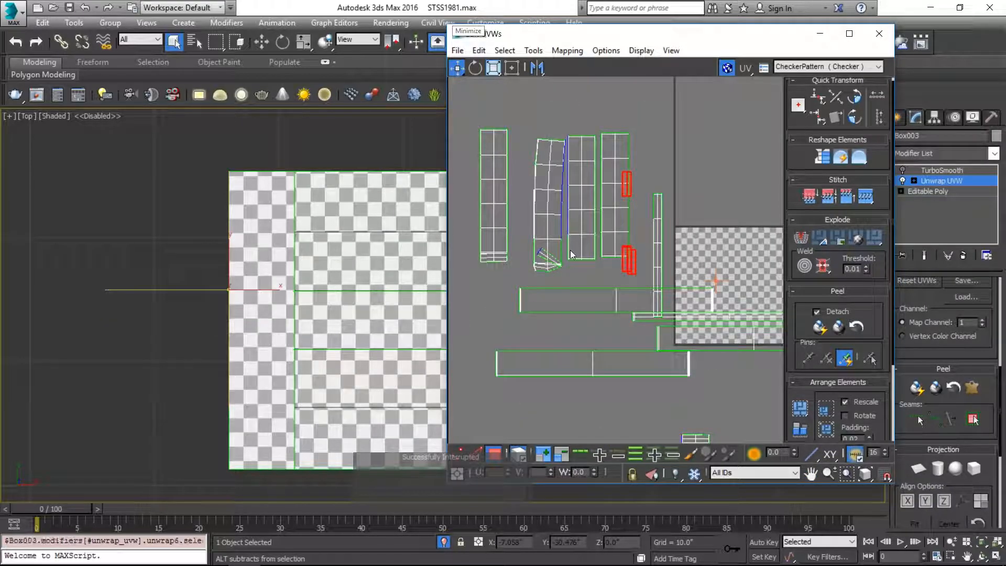
Step: Try to add the distorted corner faces to the opposite edge's selection, undo the wrong picks and clear the selection
{"action": "scroll", "coordinate": [569, 250], "scroll_direction": "up", "scroll_amount": 5}
{"action": "middle_click_drag", "start_coordinate": [283, 398], "coordinate": [342, 349], "text": "alt"}
{"action": "left_click", "coordinate": [343, 350], "text": "ctrl"}
{"action": "scroll", "coordinate": [507, 268], "scroll_direction": "up", "scroll_amount": 4}
{"action": "left_click", "coordinate": [533, 260], "text": "ctrl"}
{"action": "key", "text": "ctrl+z"}
{"action": "key", "text": "ctrl+z"}
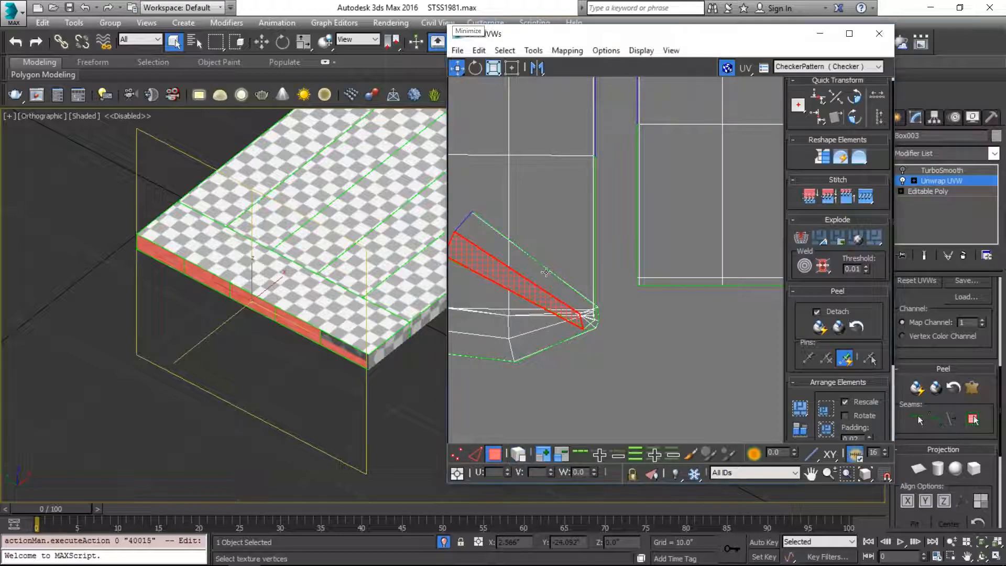
{"action": "scroll", "coordinate": [488, 237], "scroll_direction": "up", "scroll_amount": 2}
{"action": "scroll", "coordinate": [495, 198], "scroll_direction": "down", "scroll_amount": 1}
{"action": "left_click", "coordinate": [497, 238], "text": "ctrl"}
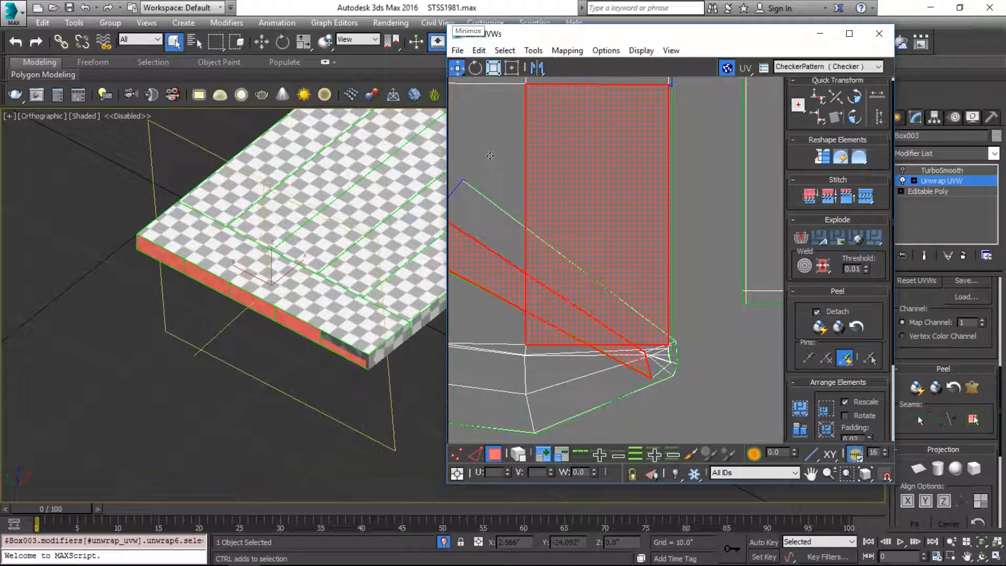
{"action": "left_click", "coordinate": [586, 334]}
{"action": "left_click", "coordinate": [756, 344]}
Step: Select the vertical edge at the distorted corner, break the UVs along it and return to polygon selection
{"action": "key", "text": "3"}
{"action": "scroll", "coordinate": [367, 359], "scroll_direction": "up", "scroll_amount": 6}
{"action": "key", "text": "2"}
{"action": "left_click", "coordinate": [374, 357]}
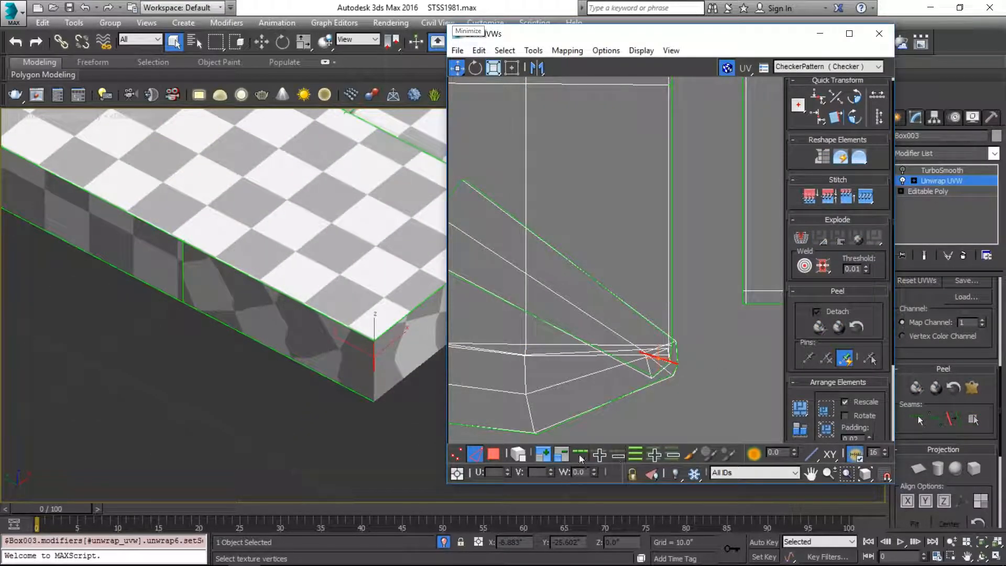
{"action": "key", "text": "3"}
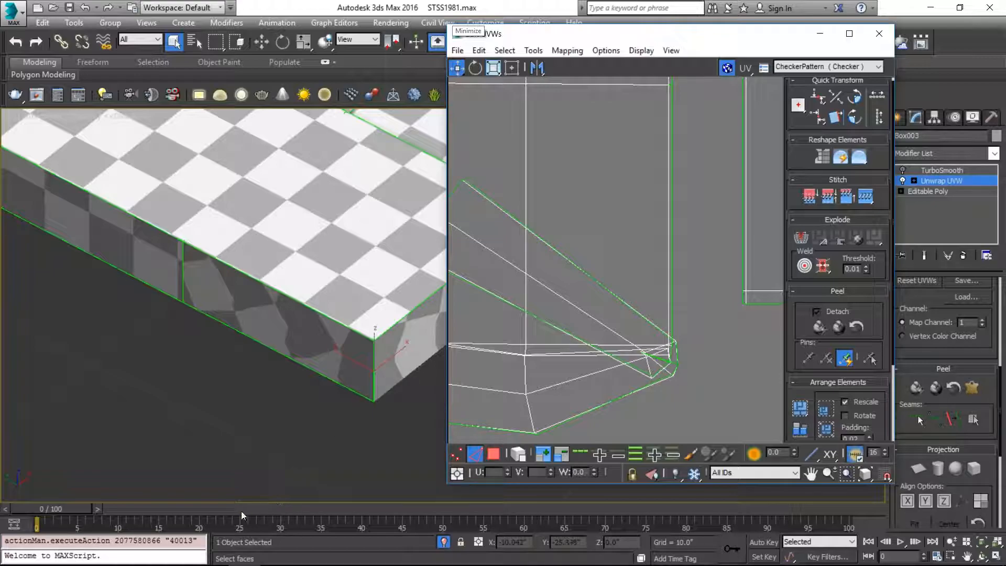
{"action": "left_click", "coordinate": [493, 454]}
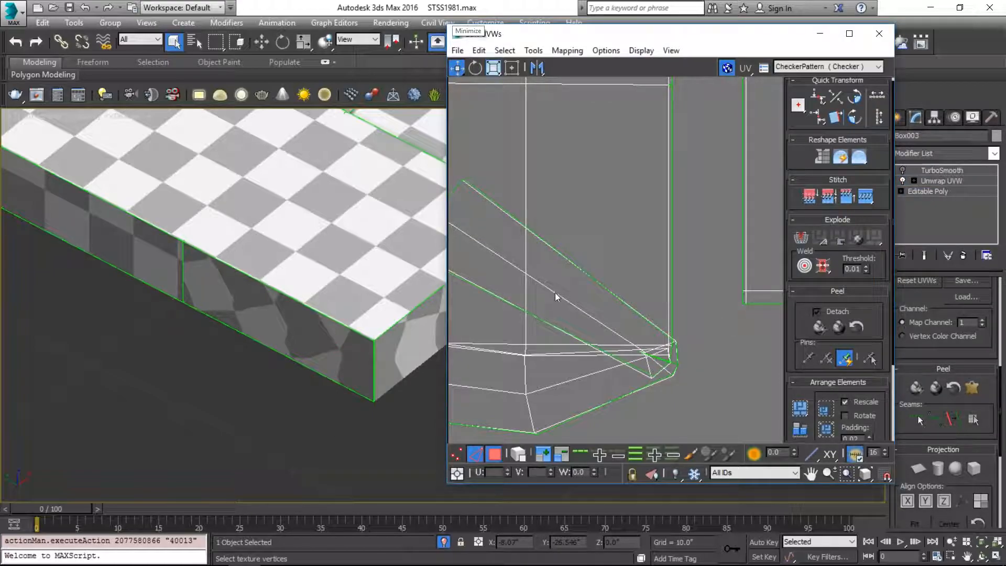
Step: Select the individual faces along the tabletop's opposite short edge, starting from the distorted corner
{"action": "left_click", "coordinate": [225, 309]}
{"action": "scroll", "coordinate": [145, 272], "scroll_direction": "down", "scroll_amount": 3}
{"action": "middle_click_drag", "start_coordinate": [144, 272], "coordinate": [273, 331]}
{"action": "left_click", "coordinate": [247, 301], "text": "ctrl"}
{"action": "left_click", "coordinate": [174, 281], "text": "ctrl"}
{"action": "left_click", "coordinate": [78, 229], "text": "ctrl"}
{"action": "middle_click_drag", "start_coordinate": [78, 229], "coordinate": [175, 292]}
{"action": "left_click", "coordinate": [79, 242], "text": "ctrl"}
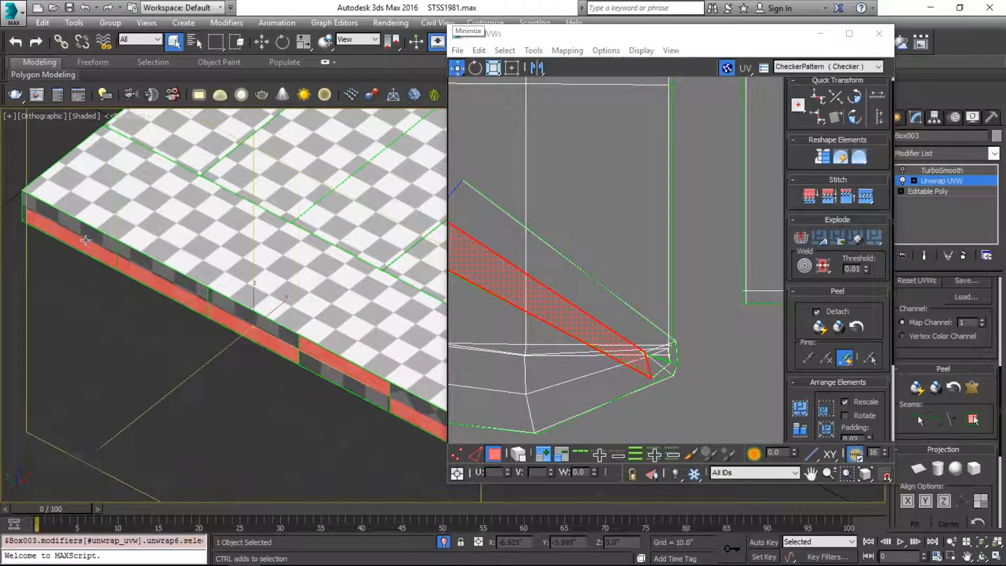
Step: Enable selection by UV element, undo the wrongly picked top cluster and add the small overlapping clusters of the short edge
{"action": "left_click", "coordinate": [519, 455]}
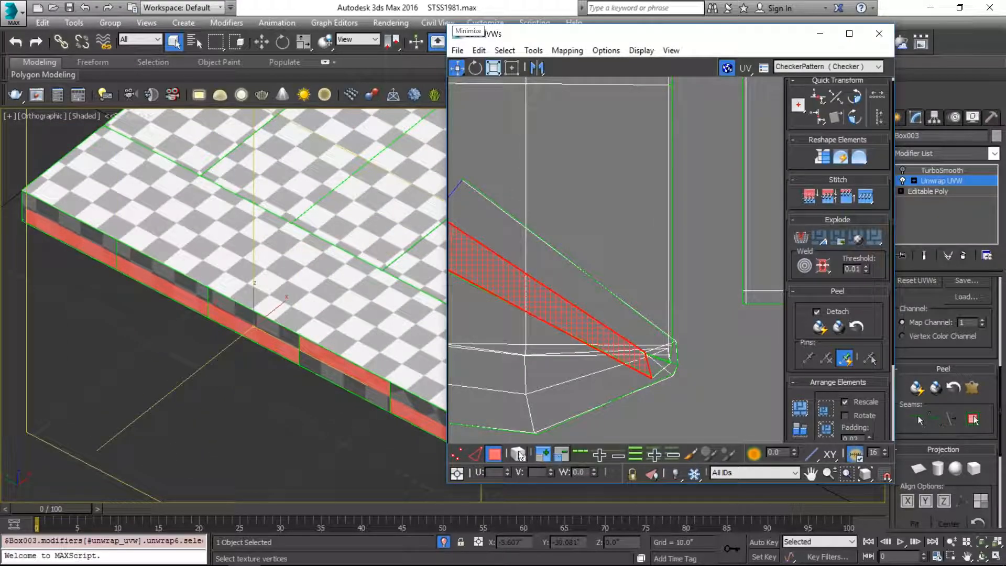
{"action": "left_click", "coordinate": [570, 297]}
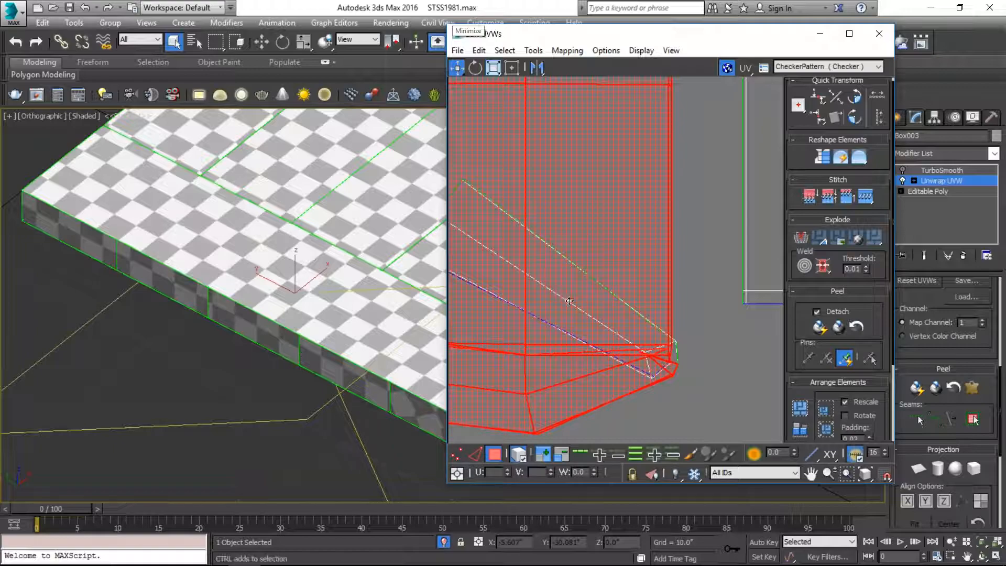
{"action": "key", "text": "ctrl+z"}
{"action": "scroll", "coordinate": [662, 331], "scroll_direction": "down", "scroll_amount": 4}
{"action": "middle_click_drag", "start_coordinate": [668, 341], "coordinate": [606, 286]}
{"action": "left_click", "coordinate": [608, 279]}
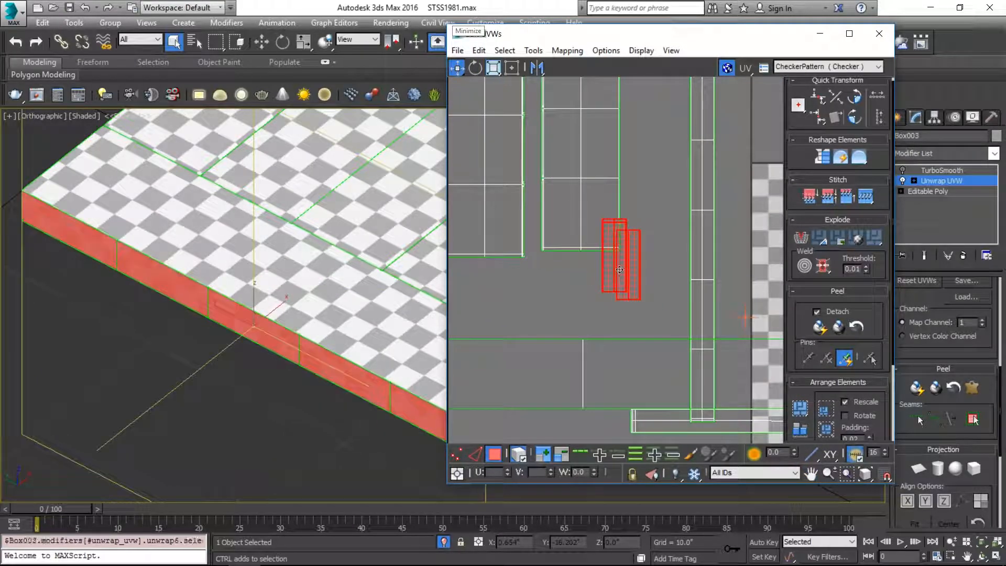
Step: Apply a planar projection aligned to the Y axis to the selected short-edge faces and exit projection mode
{"action": "scroll", "coordinate": [404, 344], "scroll_direction": "down", "scroll_amount": 4}
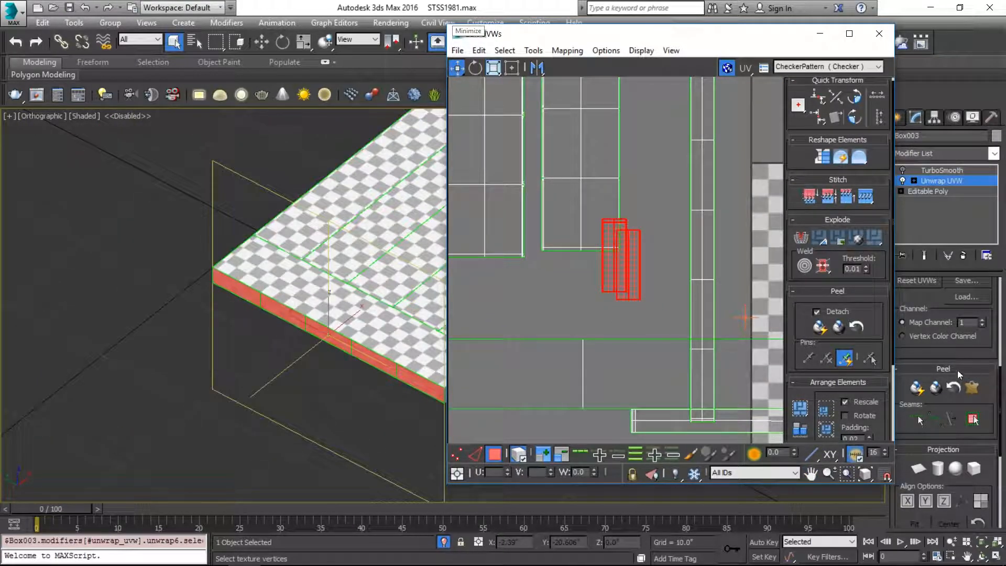
{"action": "left_click", "coordinate": [925, 502]}
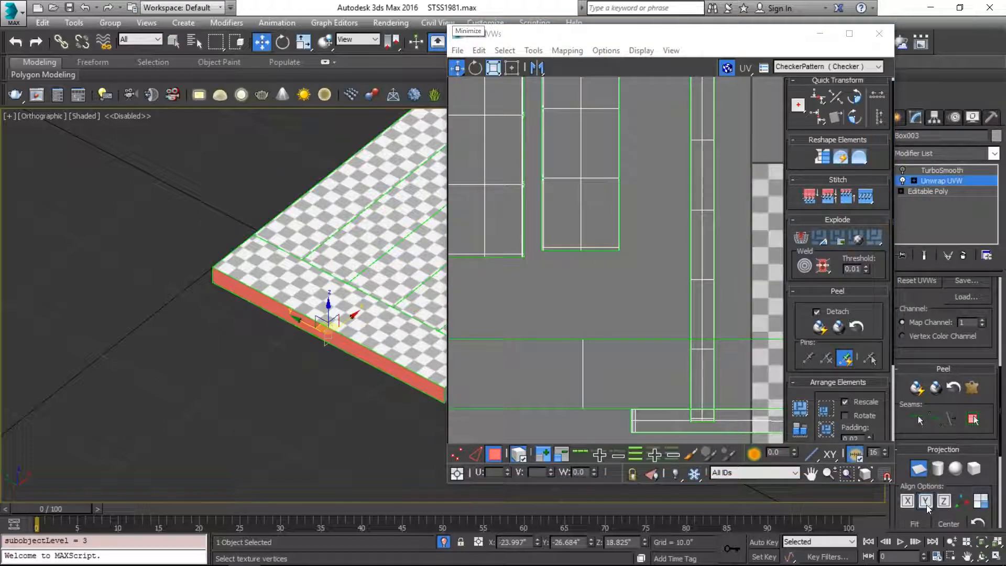
{"action": "left_click", "coordinate": [921, 475]}
{"action": "scroll", "coordinate": [642, 232], "scroll_direction": "down", "scroll_amount": 7}
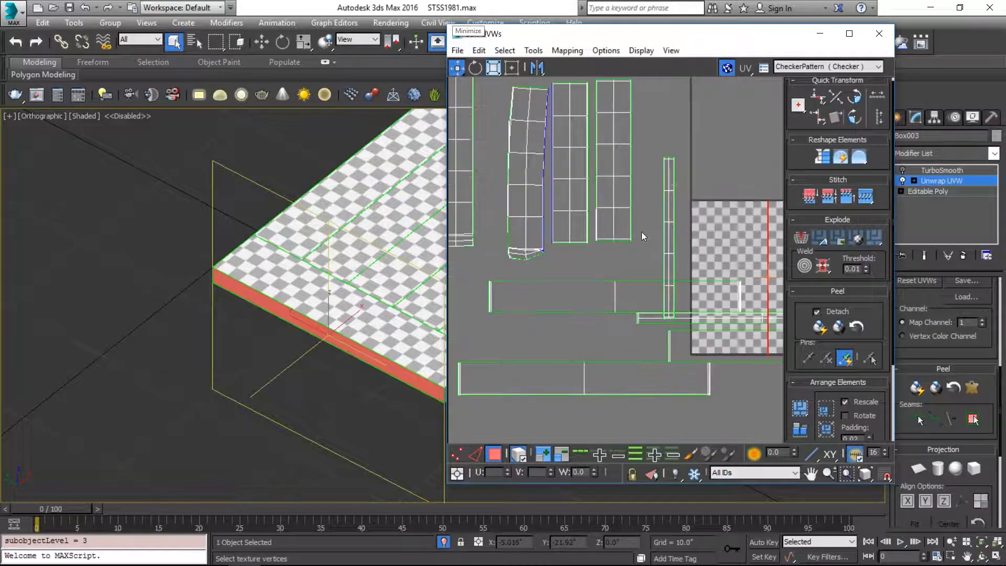
Step: Relax the reprojected short-edge strip using Relax By Polygon Angles, then close the relax settings
{"action": "middle_click_drag", "start_coordinate": [703, 235], "coordinate": [560, 245]}
{"action": "left_click_drag", "start_coordinate": [858, 158], "coordinate": [857, 184]}
{"action": "left_click", "coordinate": [551, 92]}
{"action": "left_click", "coordinate": [547, 100]}
{"action": "double_click", "coordinate": [541, 121]}
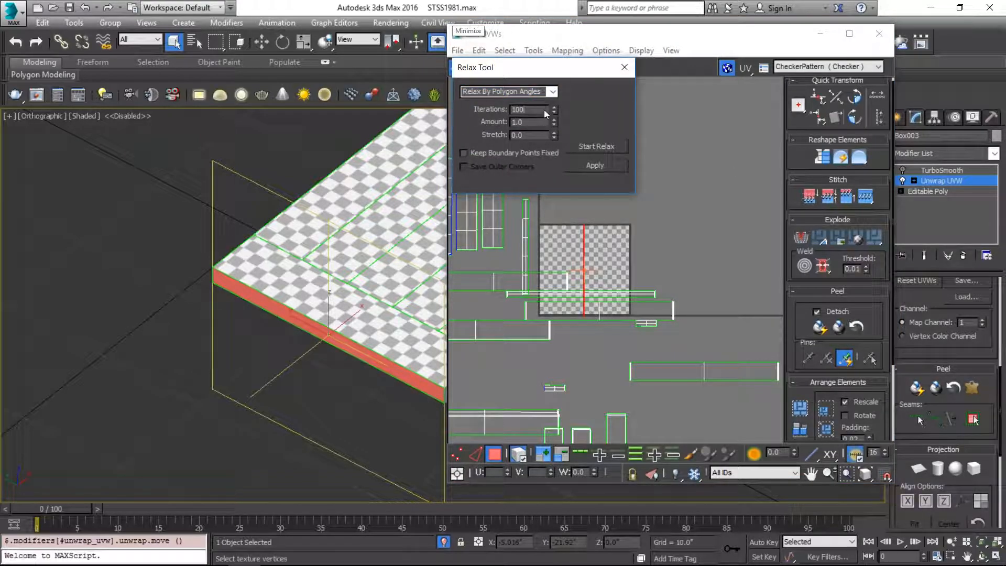
{"action": "left_click", "coordinate": [611, 147]}
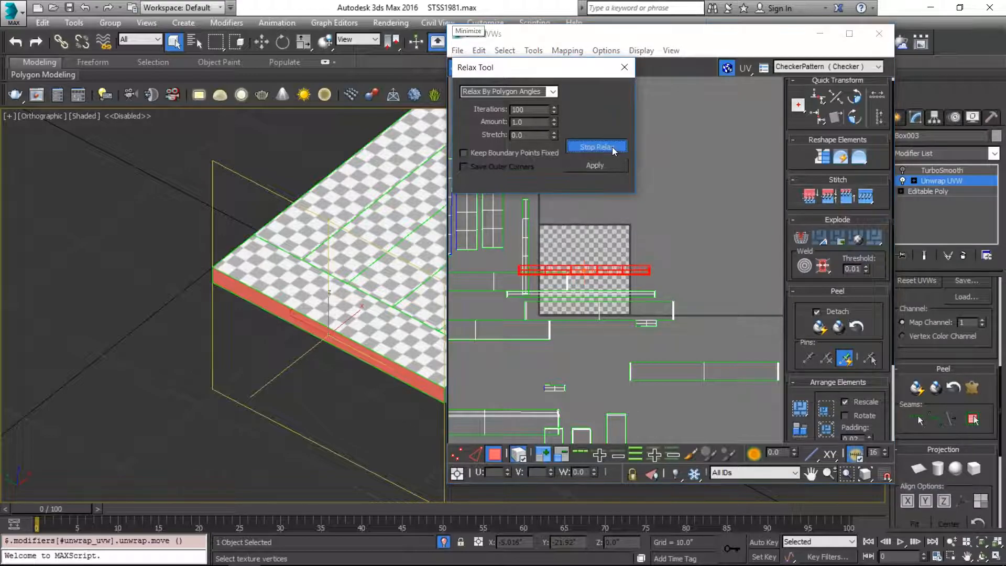
{"action": "left_click", "coordinate": [611, 147]}
{"action": "left_click", "coordinate": [624, 67]}
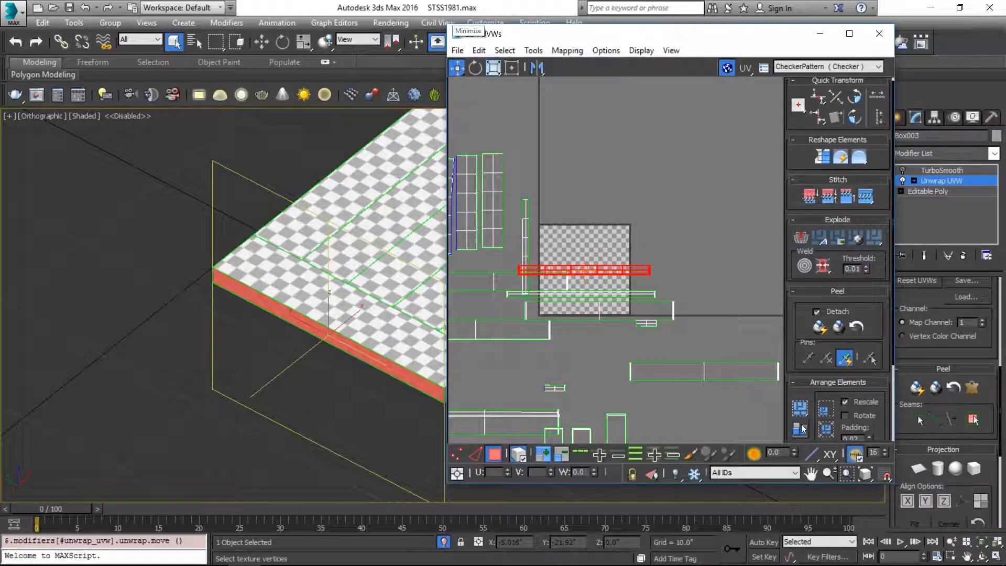
Step: Rescale all UV elements of the tabletop to a uniform scale and clear the selection
{"action": "left_click", "coordinate": [704, 267]}
{"action": "middle_click_drag", "start_coordinate": [361, 341], "coordinate": [356, 301], "text": "alt"}
{"action": "key", "text": "ctrl+a"}
{"action": "left_click", "coordinate": [798, 434]}
{"action": "left_click", "coordinate": [249, 290]}
{"action": "middle_click_drag", "start_coordinate": [287, 290], "coordinate": [309, 341], "text": "alt"}
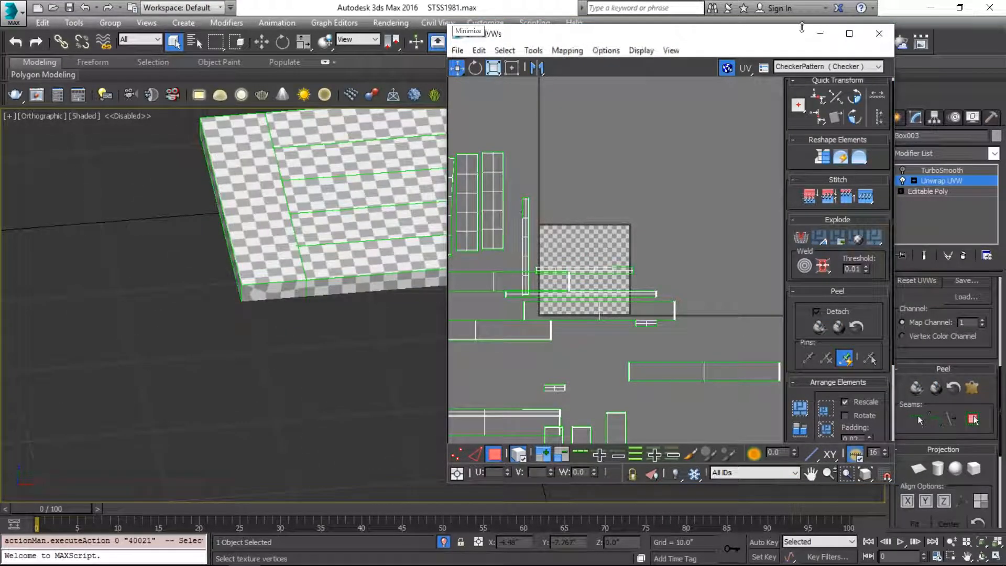
Step: Close the UV editor and examine the wood grain direction along the tabletop's long side edge
{"action": "left_click", "coordinate": [882, 38]}
{"action": "middle_click_drag", "start_coordinate": [432, 274], "coordinate": [467, 220], "text": "alt"}
{"action": "key", "text": "1"}
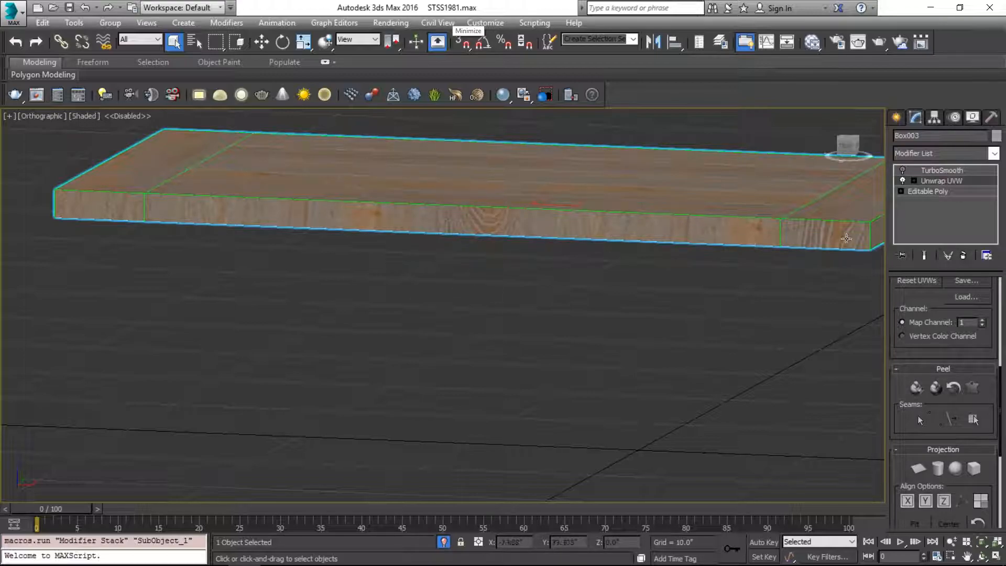
{"action": "left_click", "coordinate": [830, 225]}
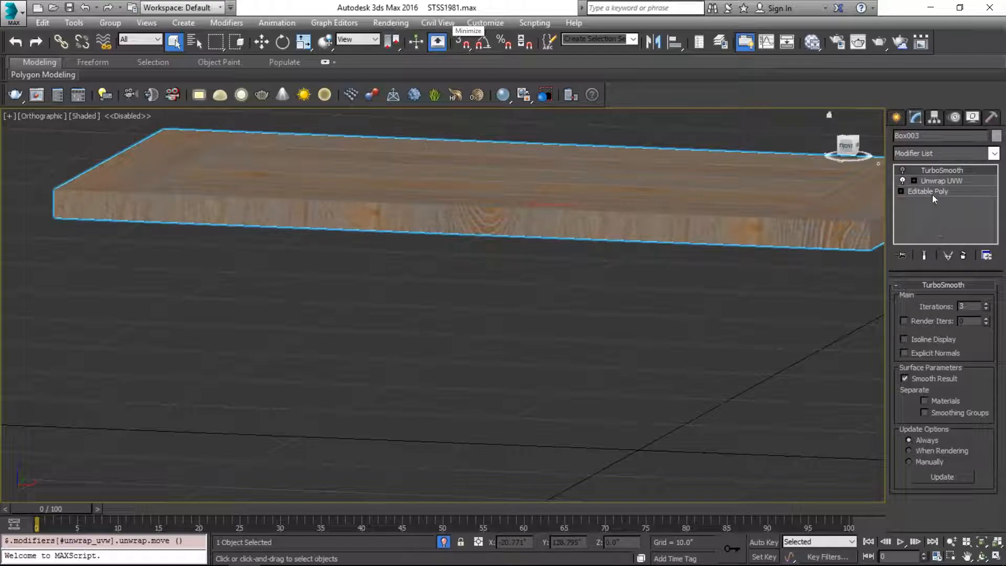
{"action": "left_click", "coordinate": [942, 180]}
{"action": "scroll", "coordinate": [911, 342], "scroll_direction": "down", "scroll_amount": 5}
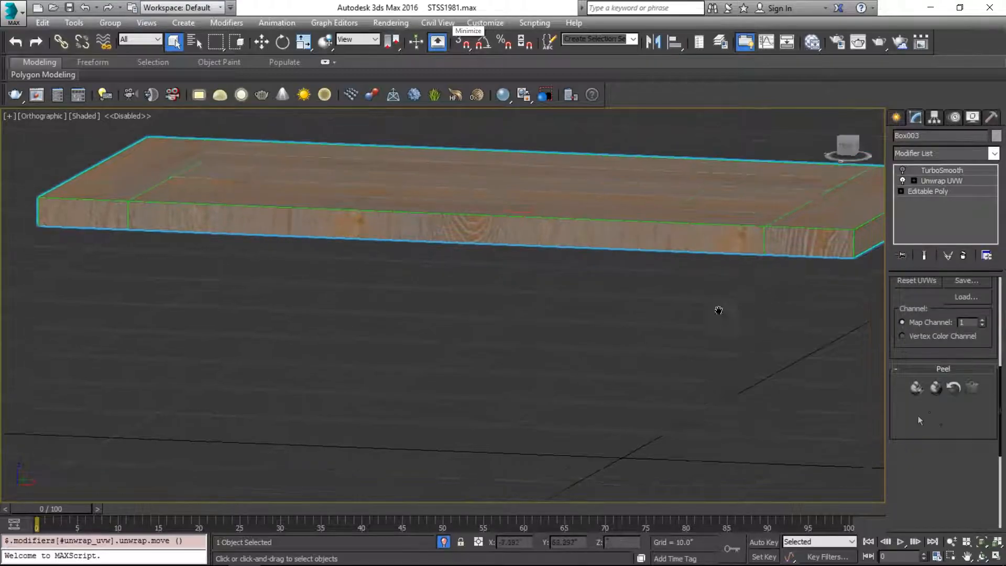
{"action": "middle_click_drag", "start_coordinate": [730, 309], "coordinate": [685, 317]}
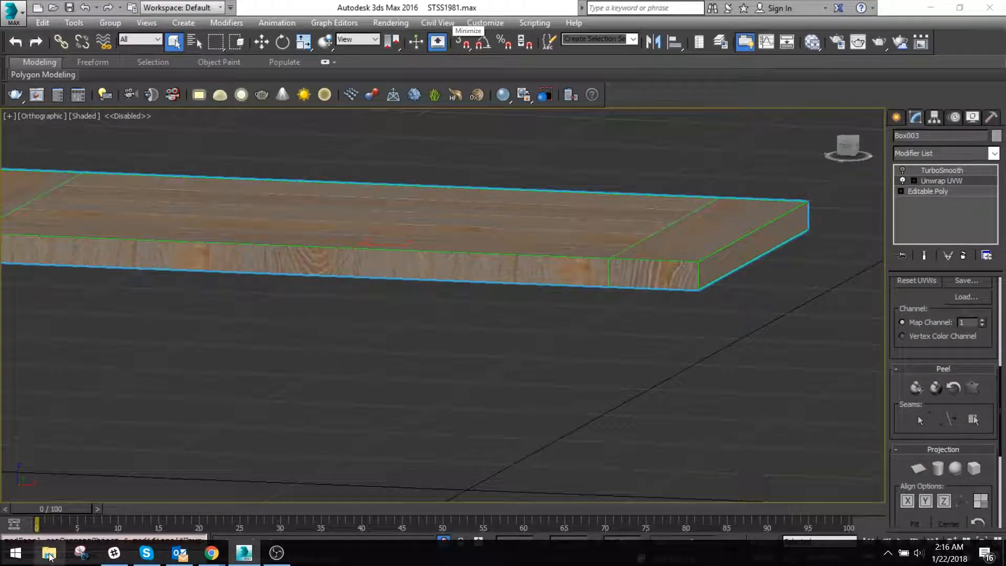
Step: Switch to File Explorer, view WoodEnds0048_L.jpg from the Ends folder of the wood textures as an end-grain reference, and return to 3ds Max
{"action": "left_click", "coordinate": [49, 554]}
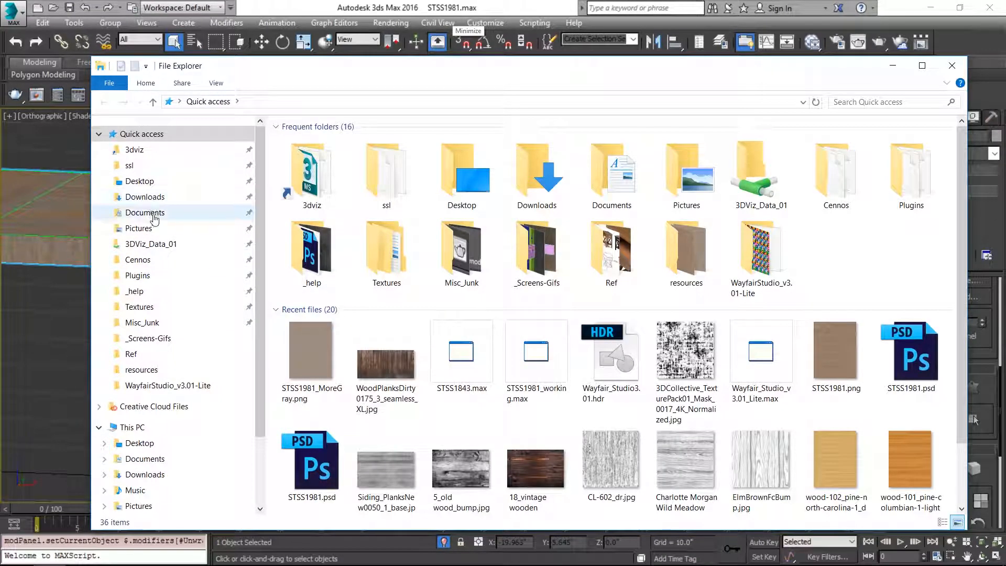
{"action": "left_click", "coordinate": [151, 308]}
{"action": "double_click", "coordinate": [336, 270]}
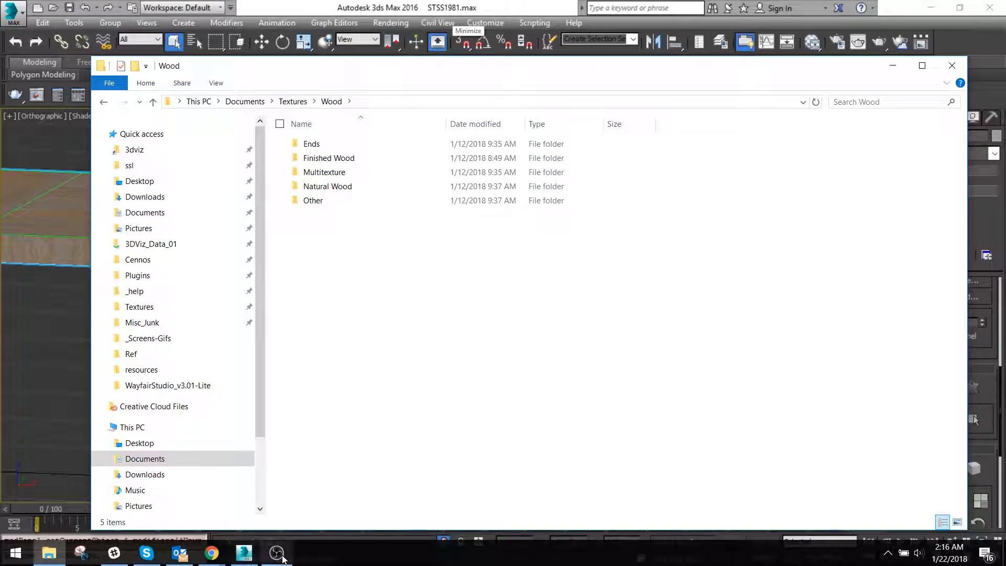
{"action": "left_click", "coordinate": [277, 553]}
{"action": "left_click", "coordinate": [278, 555]}
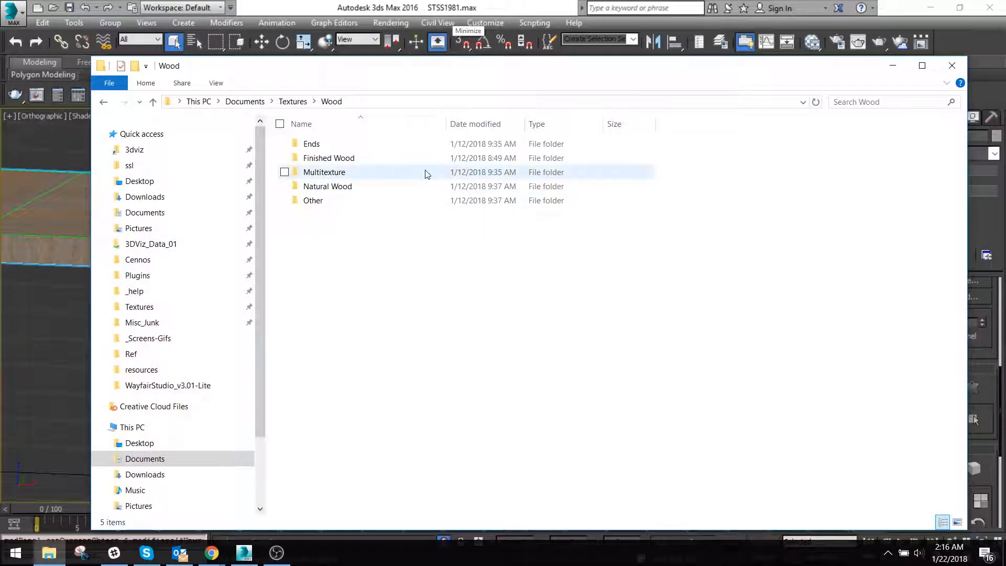
{"action": "double_click", "coordinate": [344, 147]}
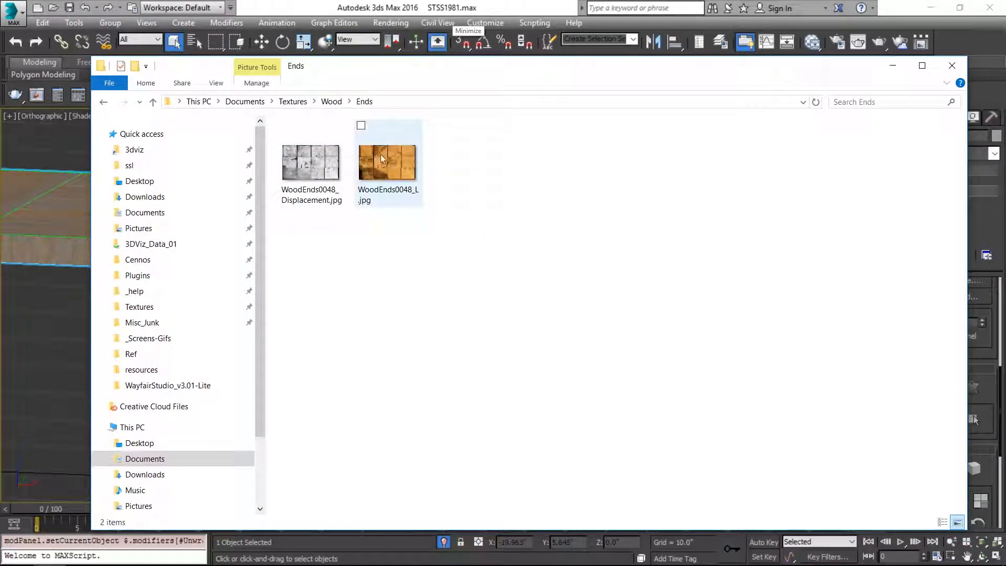
{"action": "left_click", "coordinate": [386, 163]}
{"action": "double_click", "coordinate": [386, 160]}
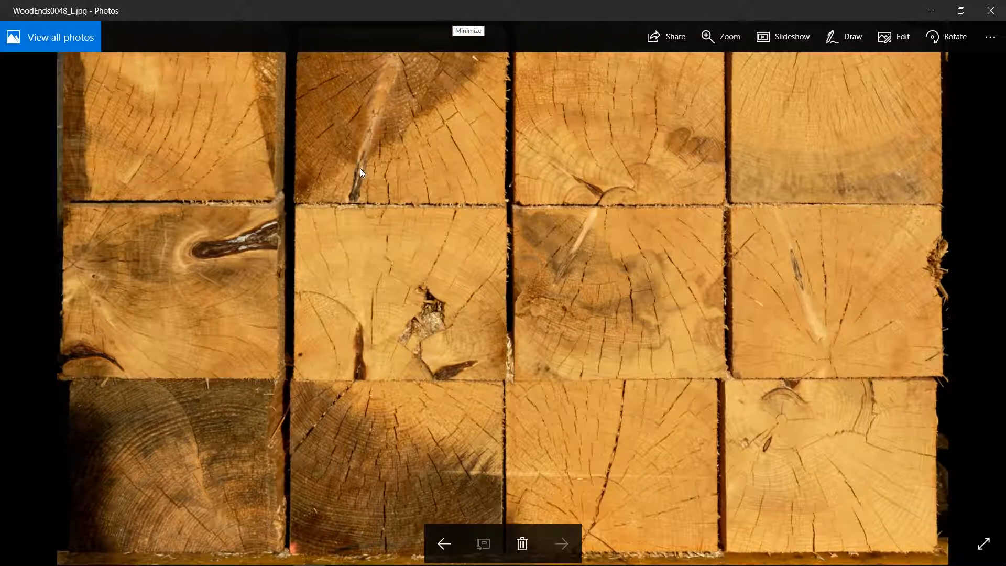
{"action": "left_click", "coordinate": [993, 8]}
{"action": "left_click", "coordinate": [391, 5]}
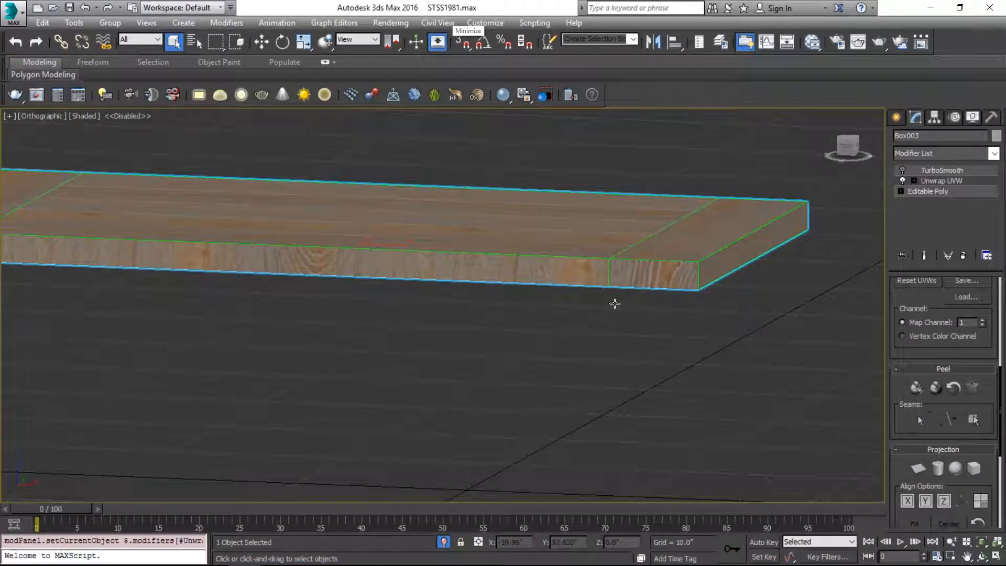
Step: Reopen the UV editor from the Unwrap UVW modifier and select the cluster containing the long side edge in polygon mode
{"action": "left_click", "coordinate": [942, 170]}
{"action": "middle_click_drag", "start_coordinate": [741, 310], "coordinate": [673, 315]}
{"action": "left_click", "coordinate": [961, 181]}
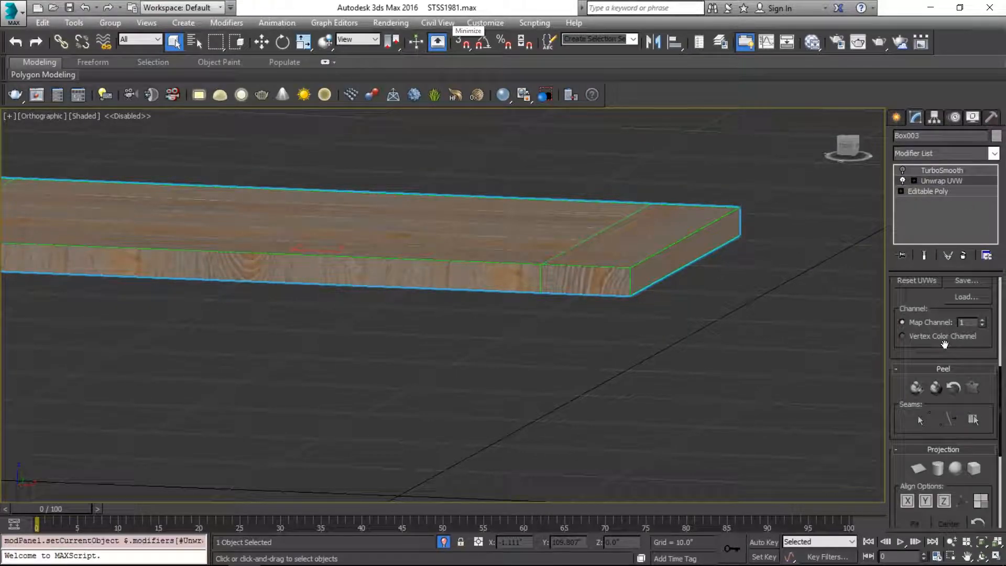
{"action": "scroll", "coordinate": [946, 307], "scroll_direction": "up", "scroll_amount": 5}
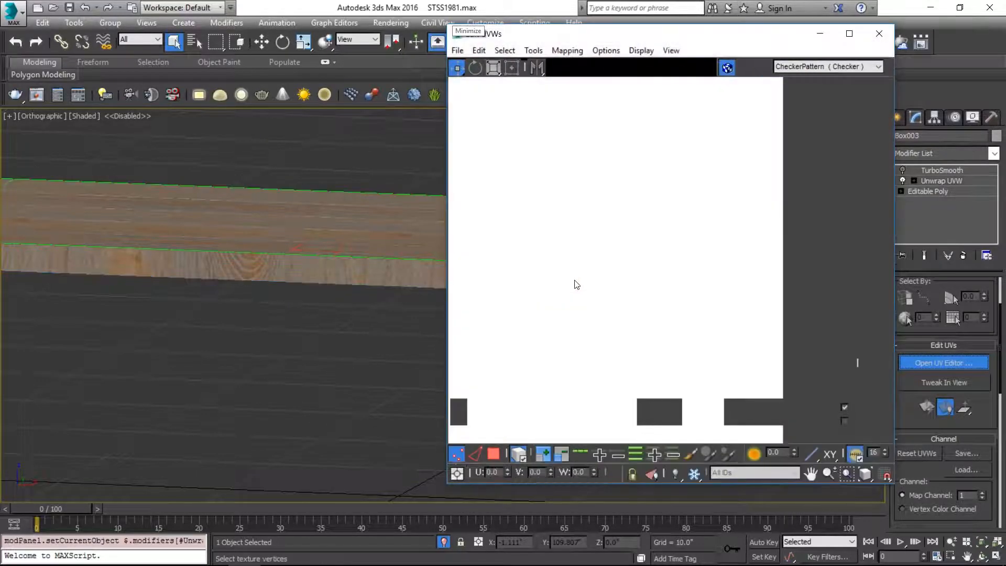
{"action": "left_click", "coordinate": [493, 458]}
{"action": "scroll", "coordinate": [599, 396], "scroll_direction": "up", "scroll_amount": 6}
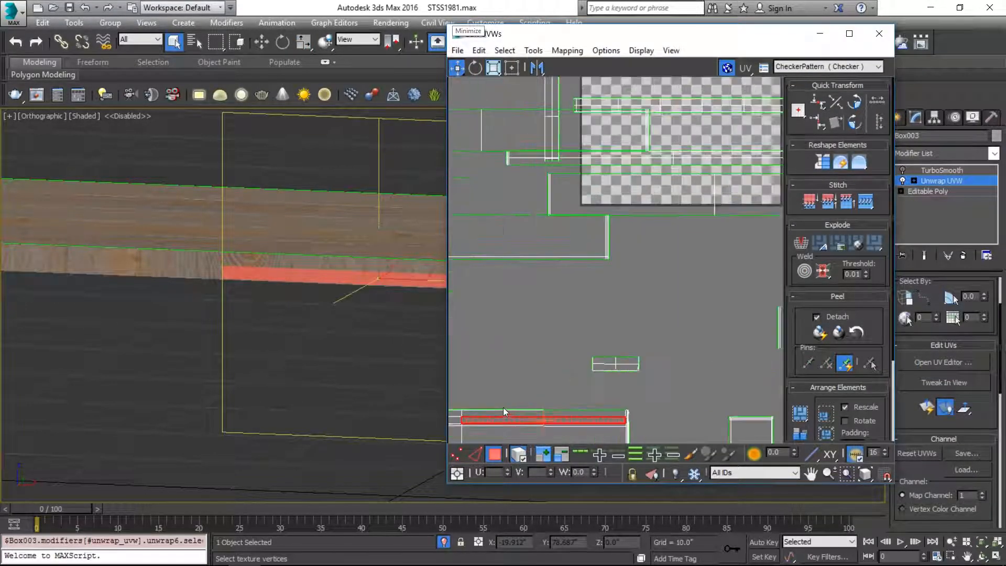
{"action": "left_click", "coordinate": [572, 315]}
Step: Select the edge loop between the long side edge and the tabletop's underside and break the UVs along it
{"action": "middle_click_drag", "start_coordinate": [365, 304], "coordinate": [299, 252], "text": "alt"}
{"action": "scroll", "coordinate": [708, 323], "scroll_direction": "up", "scroll_amount": 4}
{"action": "scroll", "coordinate": [708, 321], "scroll_direction": "up", "scroll_amount": 3}
{"action": "key", "text": "2"}
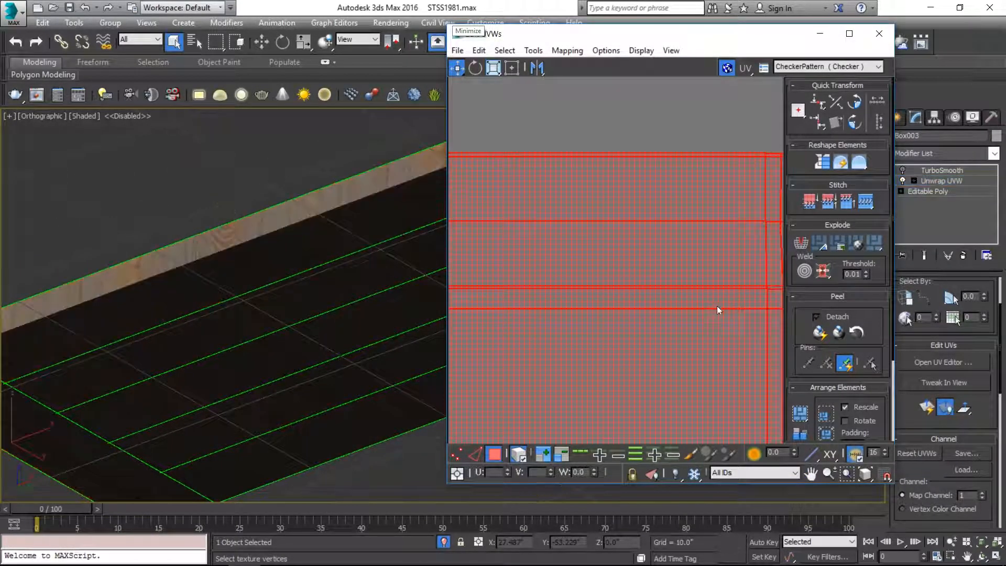
{"action": "double_click", "coordinate": [719, 290]}
{"action": "scroll", "coordinate": [631, 294], "scroll_direction": "down", "scroll_amount": 3}
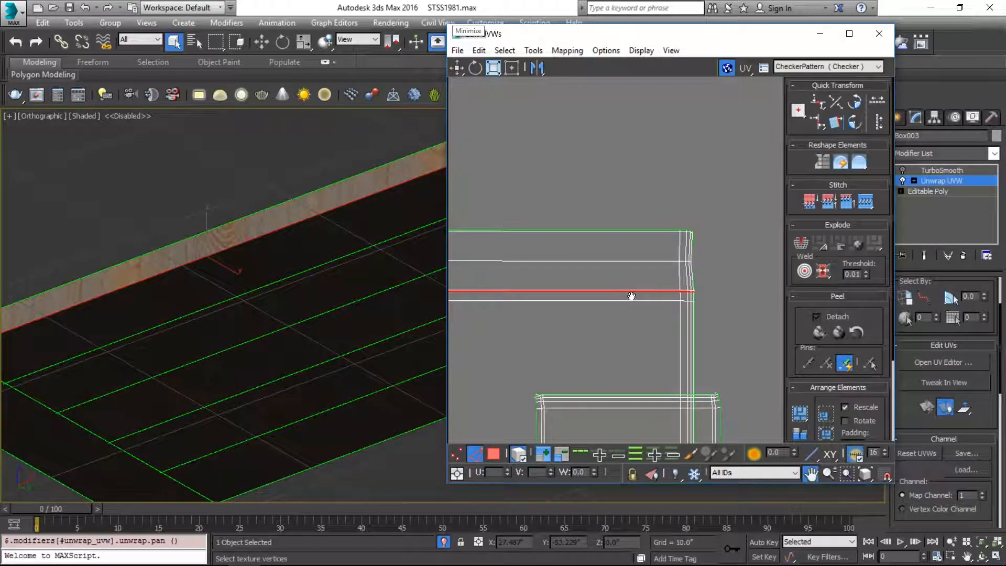
{"action": "key", "text": "ctrl+b"}
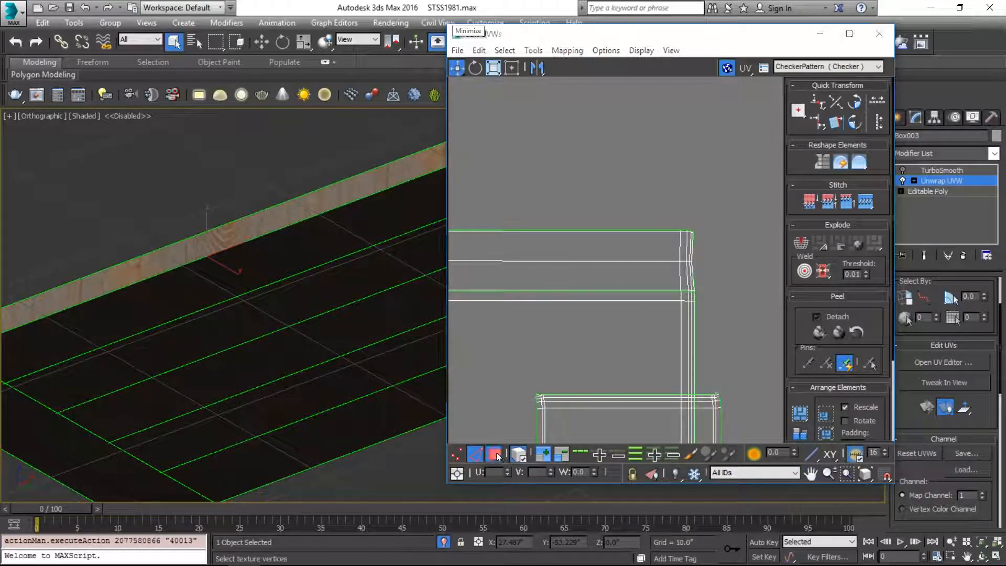
Step: Select the detached long side strip, rotate it 90 degrees, and turn off the shading of selected faces to check its grain
{"action": "left_click", "coordinate": [494, 454]}
{"action": "left_click", "coordinate": [582, 220]}
{"action": "left_click", "coordinate": [559, 255]}
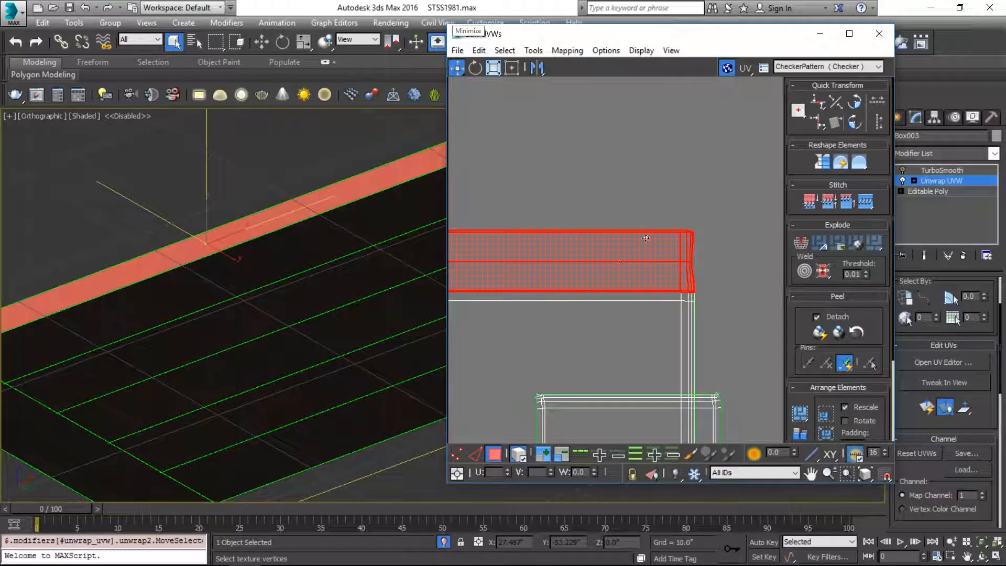
{"action": "left_click", "coordinate": [855, 122]}
{"action": "scroll", "coordinate": [306, 270], "scroll_direction": "down", "scroll_amount": 3}
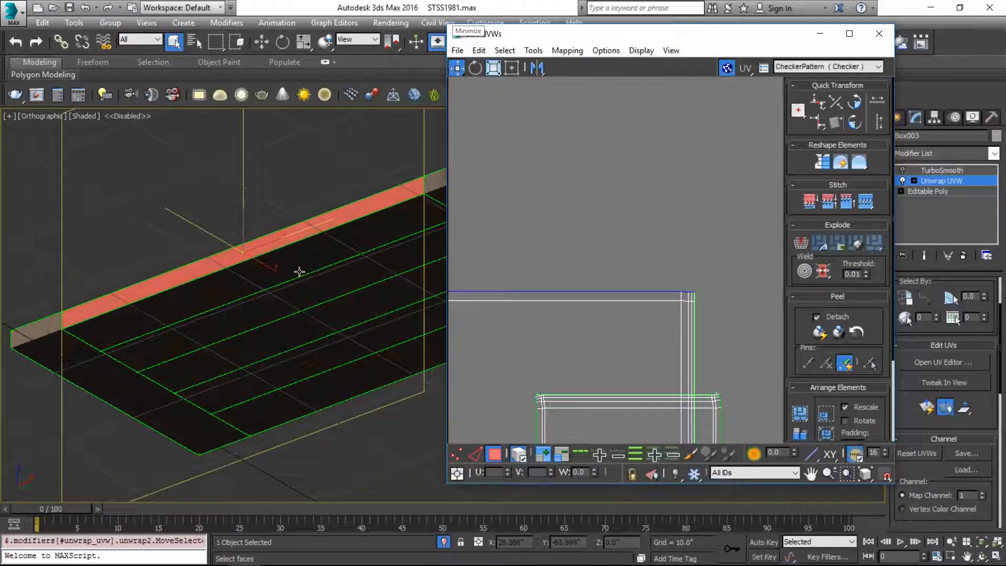
{"action": "key", "text": "F2"}
{"action": "mouse_move", "coordinate": [280, 283]}
{"action": "middle_mouse_down", "text": "alt"}
{"action": "mouse_move", "coordinate": [278, 306]}
{"action": "mouse_move", "coordinate": [311, 315]}
{"action": "middle_mouse_up", "text": "alt"}
{"action": "scroll", "coordinate": [333, 251], "scroll_direction": "up", "scroll_amount": 2}
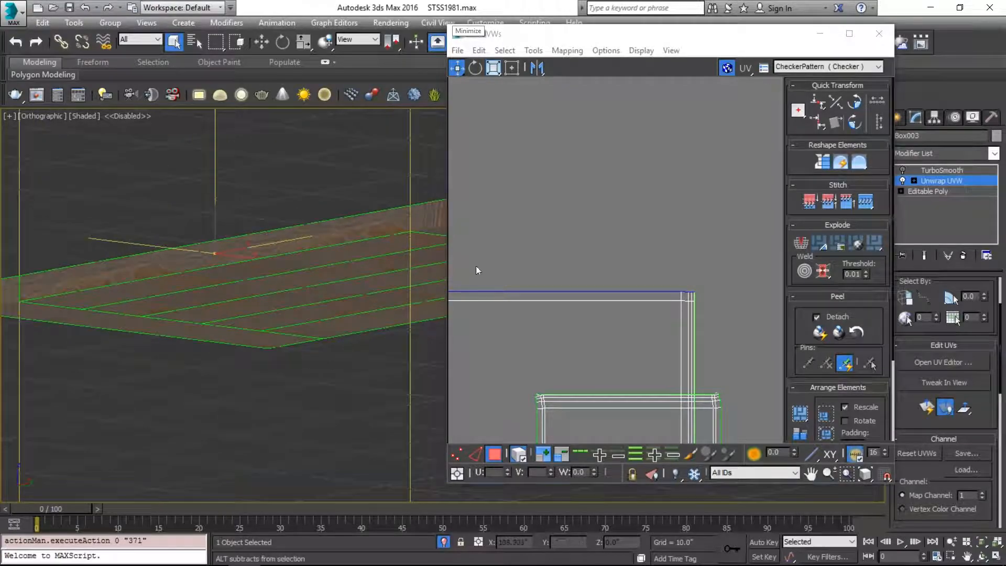
{"action": "scroll", "coordinate": [652, 278], "scroll_direction": "down", "scroll_amount": 4}
{"action": "middle_click_drag", "start_coordinate": [639, 225], "coordinate": [611, 125]}
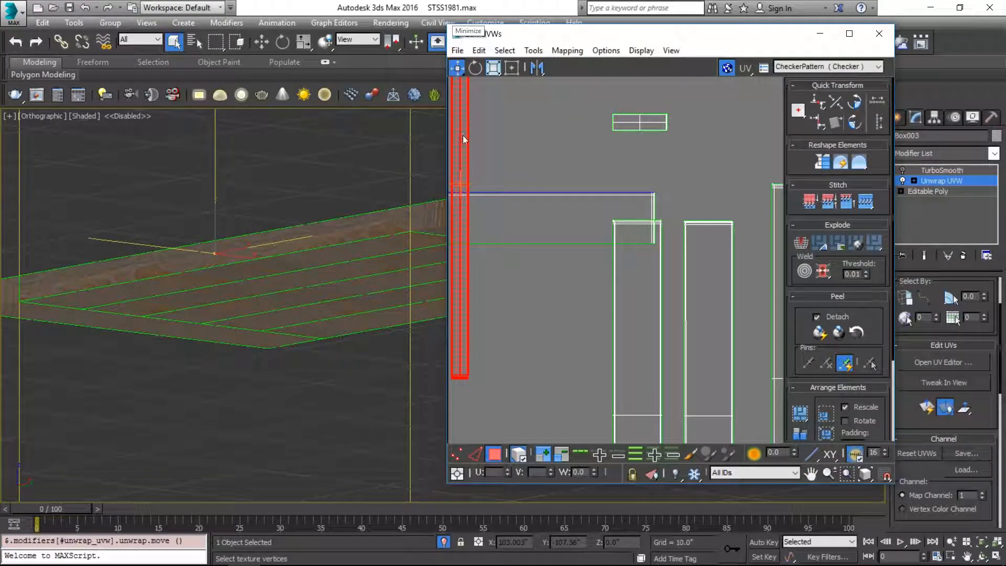
Step: Show Map #33 (7frj09nru4zu.png) as the UV editor's background, review the cluster layout, then close the editor and inspect the side grain
{"action": "left_click_drag", "start_coordinate": [571, 40], "coordinate": [748, 87]}
{"action": "left_click", "coordinate": [977, 114]}
{"action": "left_click", "coordinate": [976, 134]}
{"action": "double_click", "coordinate": [918, 84]}
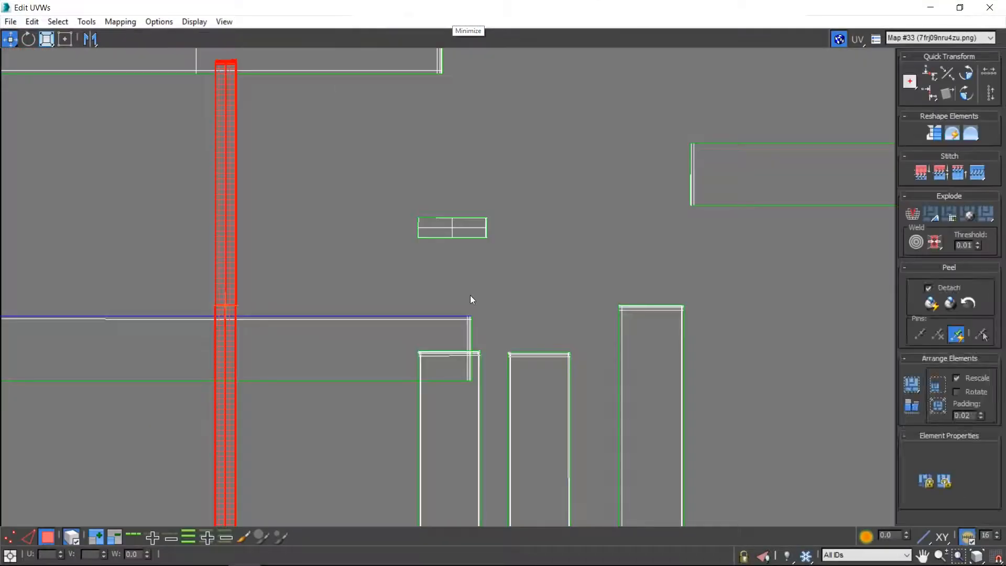
{"action": "scroll", "coordinate": [521, 300], "scroll_direction": "down", "scroll_amount": 8}
{"action": "scroll", "coordinate": [511, 219], "scroll_direction": "up", "scroll_amount": 4}
{"action": "left_click_drag", "start_coordinate": [666, 3], "coordinate": [732, 102]}
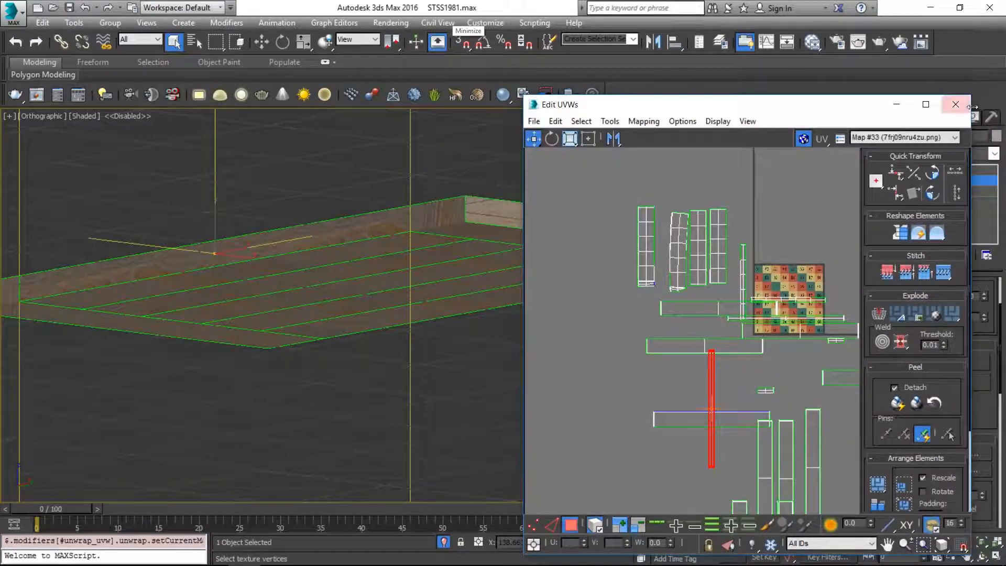
{"action": "left_click", "coordinate": [957, 103]}
{"action": "scroll", "coordinate": [491, 224], "scroll_direction": "up", "scroll_amount": 10}
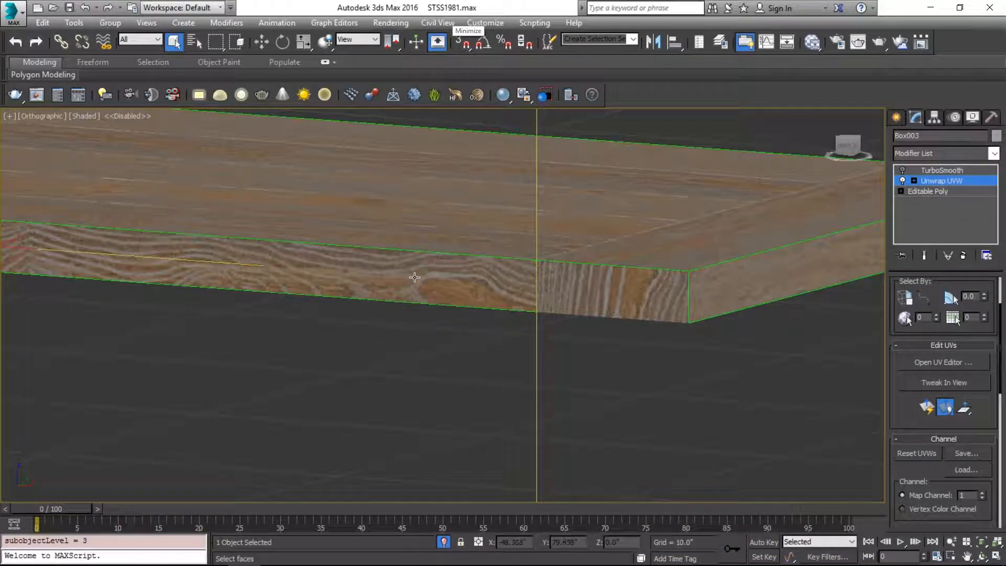
Step: Collapse the Unwrap UVW modifier into the Editable Poly while keeping TurboSmooth on the stack
{"action": "right_click", "coordinate": [944, 183]}
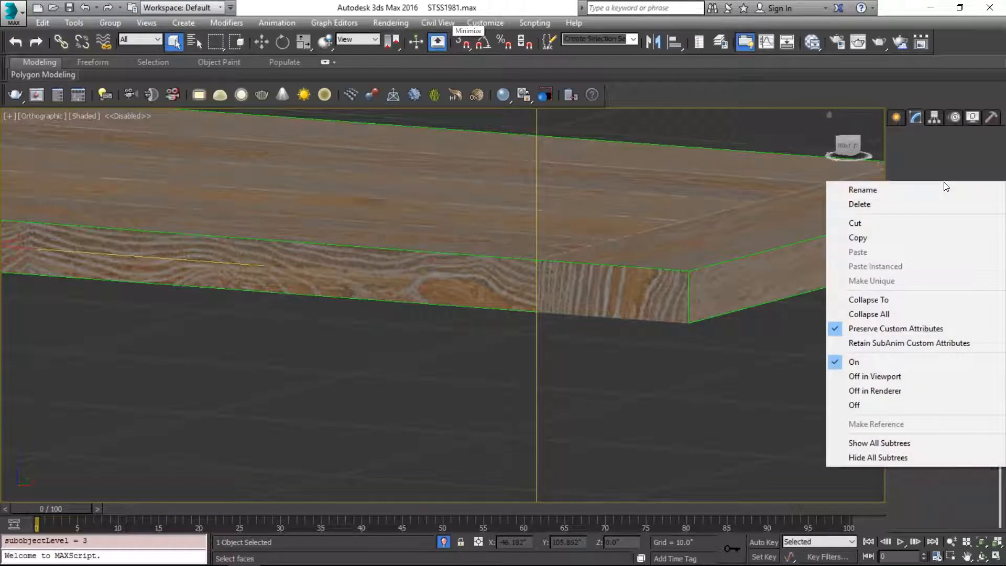
{"action": "left_click", "coordinate": [926, 306]}
{"action": "left_click", "coordinate": [564, 344]}
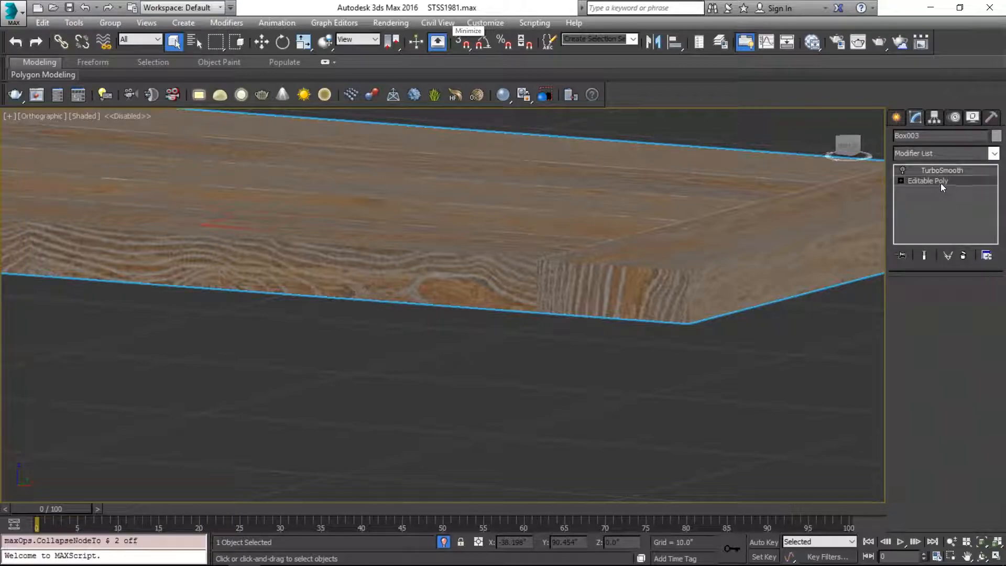
Step: Add a new Unwrap UVW modifier directly above the Editable Poly and open its UV editor
{"action": "left_click", "coordinate": [941, 182]}
{"action": "left_click", "coordinate": [943, 156]}
{"action": "key", "text": "u"}
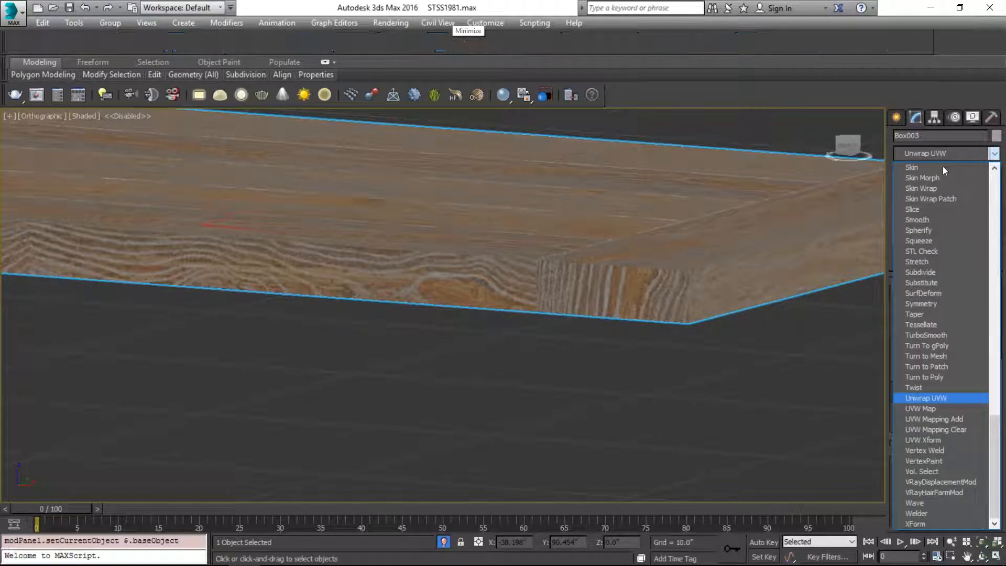
{"action": "left_click", "coordinate": [933, 400]}
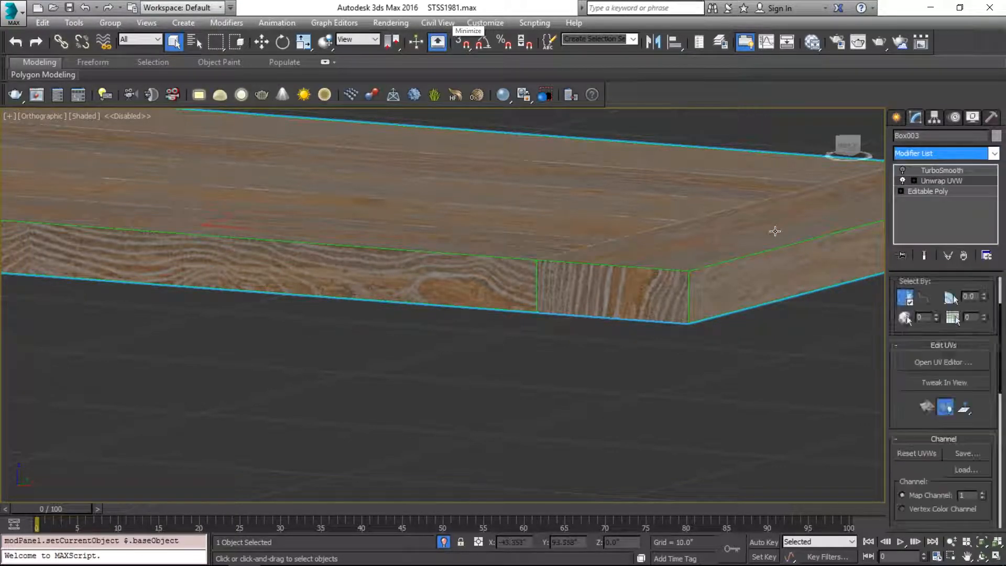
{"action": "left_click", "coordinate": [942, 362]}
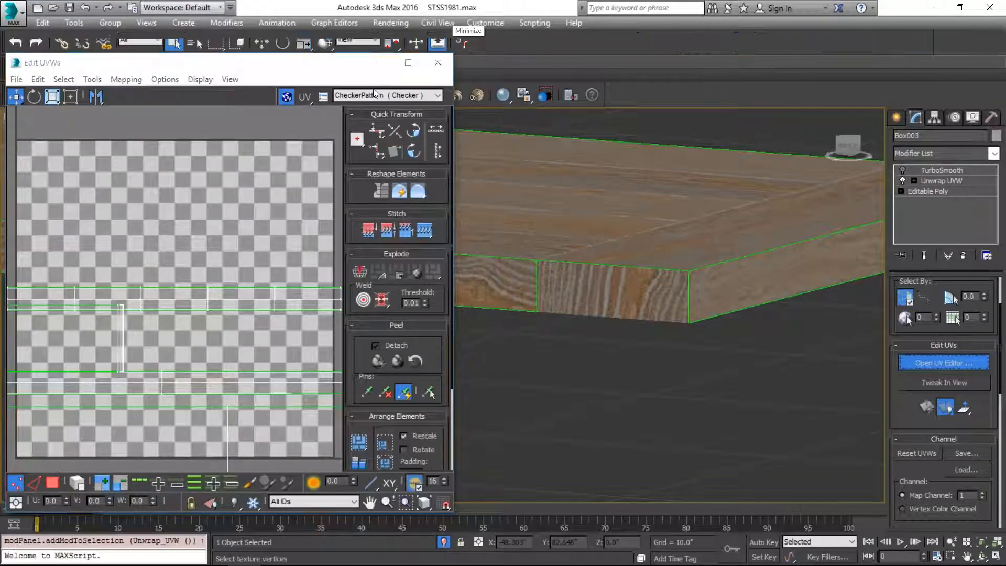
Step: Show Map #29 (Color Correction) as the UV editor's background and move the rotated long side strip onto the wood texture
{"action": "left_click", "coordinate": [370, 96]}
{"action": "left_click", "coordinate": [374, 118]}
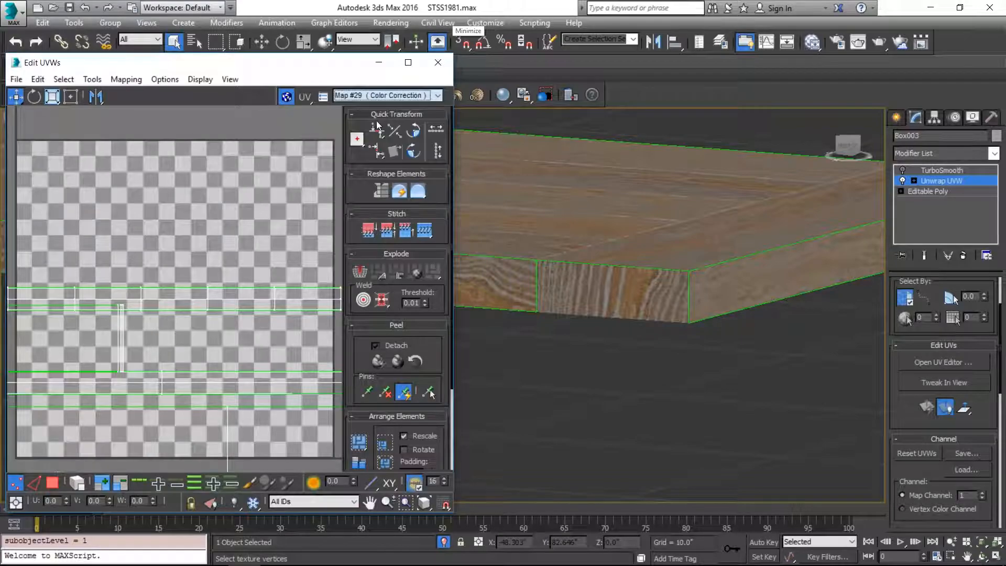
{"action": "left_click", "coordinate": [51, 482]}
{"action": "scroll", "coordinate": [133, 253], "scroll_direction": "down", "scroll_amount": 5}
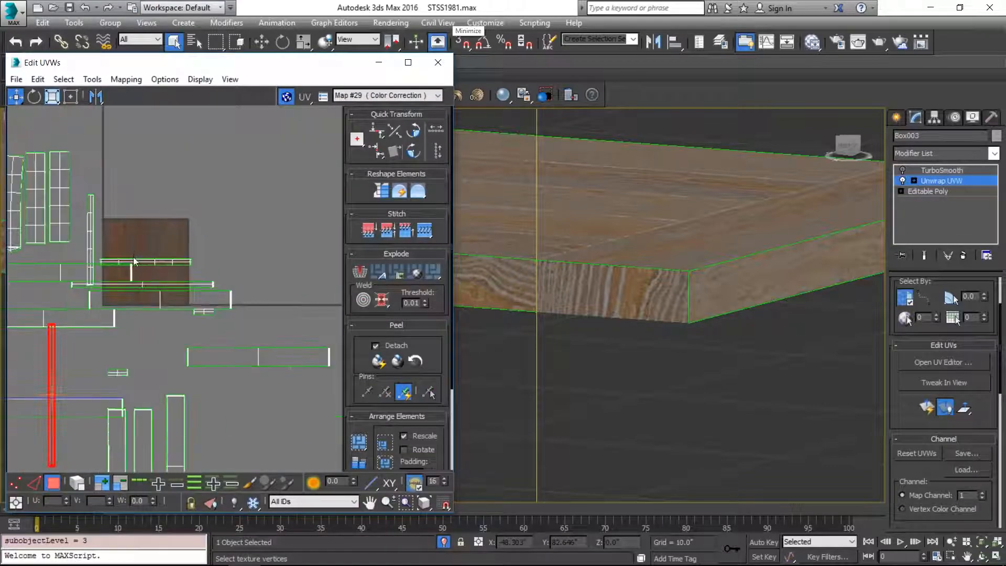
{"action": "middle_click_drag", "start_coordinate": [183, 243], "coordinate": [202, 217]}
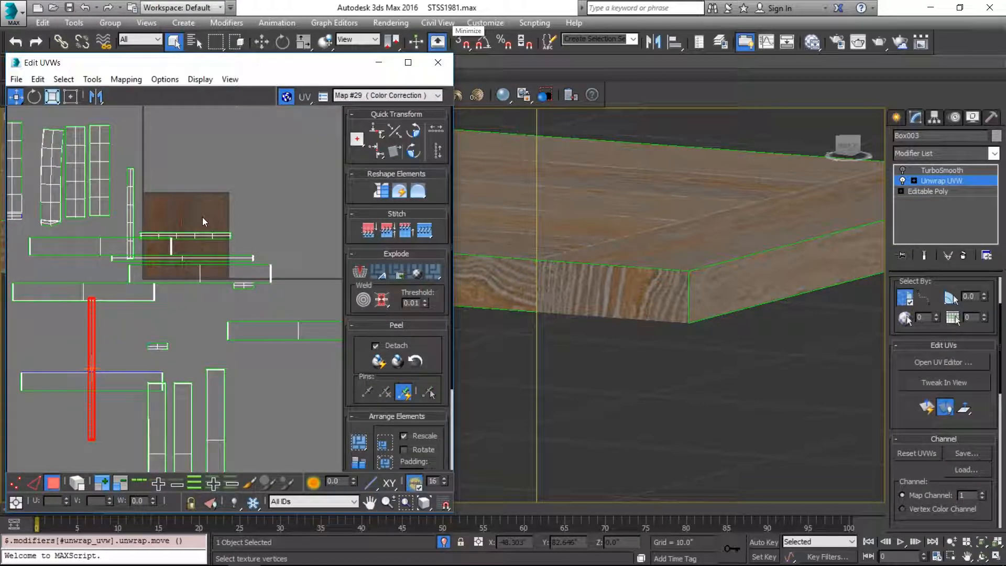
{"action": "left_click_drag", "start_coordinate": [92, 343], "coordinate": [233, 216]}
Step: Keep the tabletop's long edge in view and shift its UV strip to the right border of the wood texture
{"action": "left_click_drag", "start_coordinate": [320, 64], "coordinate": [875, 192]}
{"action": "scroll", "coordinate": [377, 308], "scroll_direction": "down", "scroll_amount": 3}
{"action": "middle_click_drag", "start_coordinate": [361, 301], "coordinate": [373, 279]}
{"action": "left_click_drag", "start_coordinate": [787, 322], "coordinate": [756, 316]}
{"action": "middle_click_drag", "start_coordinate": [295, 288], "coordinate": [353, 289]}
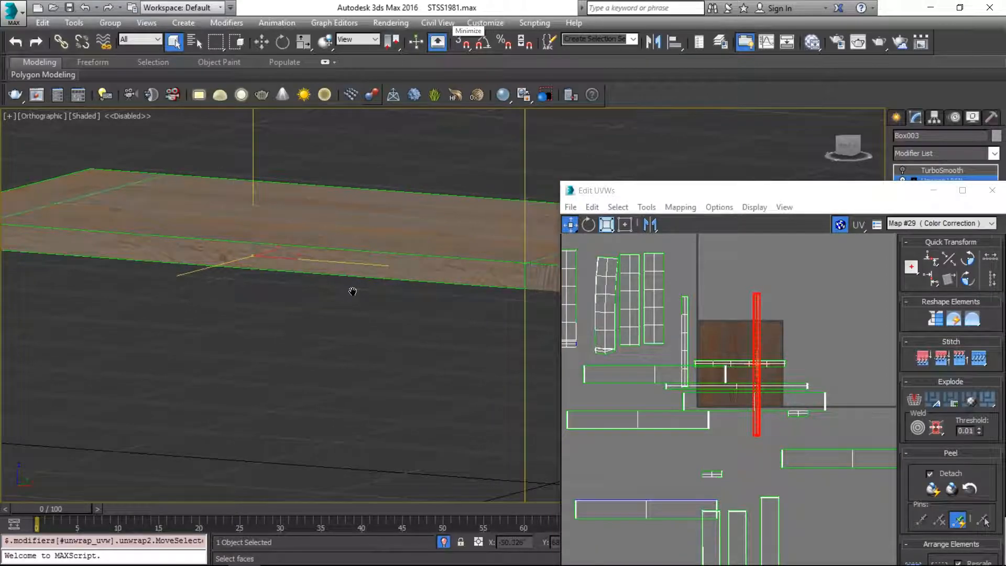
{"action": "left_click_drag", "start_coordinate": [756, 314], "coordinate": [776, 308]}
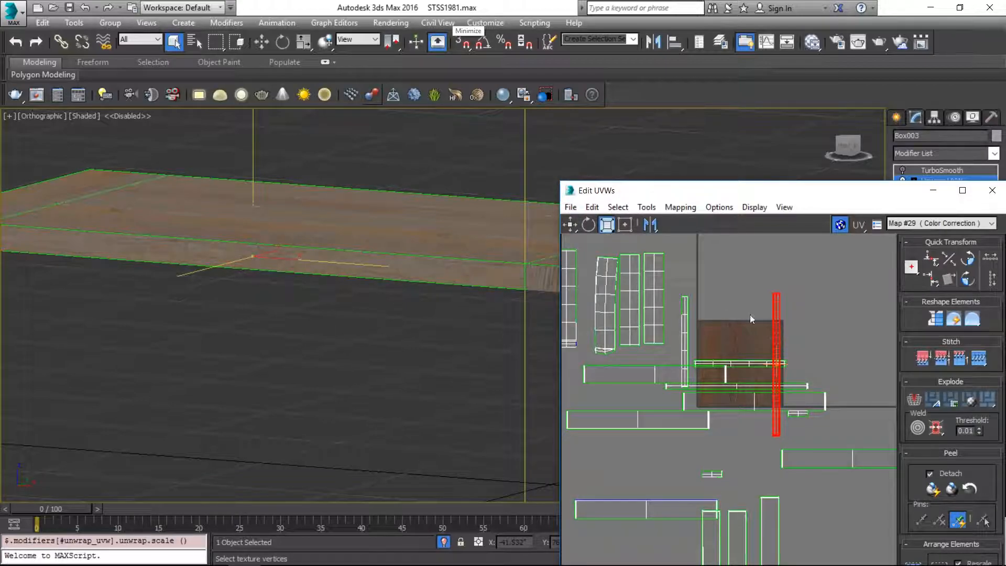
Step: Try to widen the long side strip with the freeform gizmo and undo the change
{"action": "left_click", "coordinate": [627, 226]}
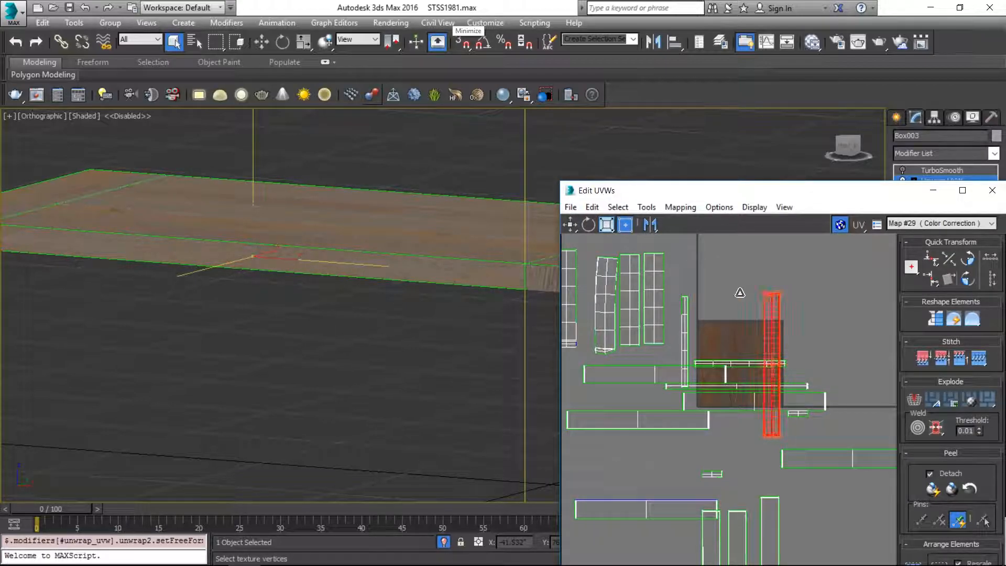
{"action": "mouse_move", "coordinate": [677, 293]}
{"action": "left_mouse_down"}
{"action": "mouse_move", "coordinate": [730, 291]}
{"action": "mouse_move", "coordinate": [687, 291]}
{"action": "mouse_move", "coordinate": [703, 290]}
{"action": "mouse_move", "coordinate": [696, 286]}
{"action": "left_mouse_up"}
{"action": "key", "text": "ctrl+z"}
Step: Select the opposite long side strip, rotate it 90 degrees and place it beside the first strip at the texture's right border
{"action": "middle_click_drag", "start_coordinate": [493, 271], "coordinate": [309, 270], "text": "alt"}
{"action": "left_click", "coordinate": [298, 316]}
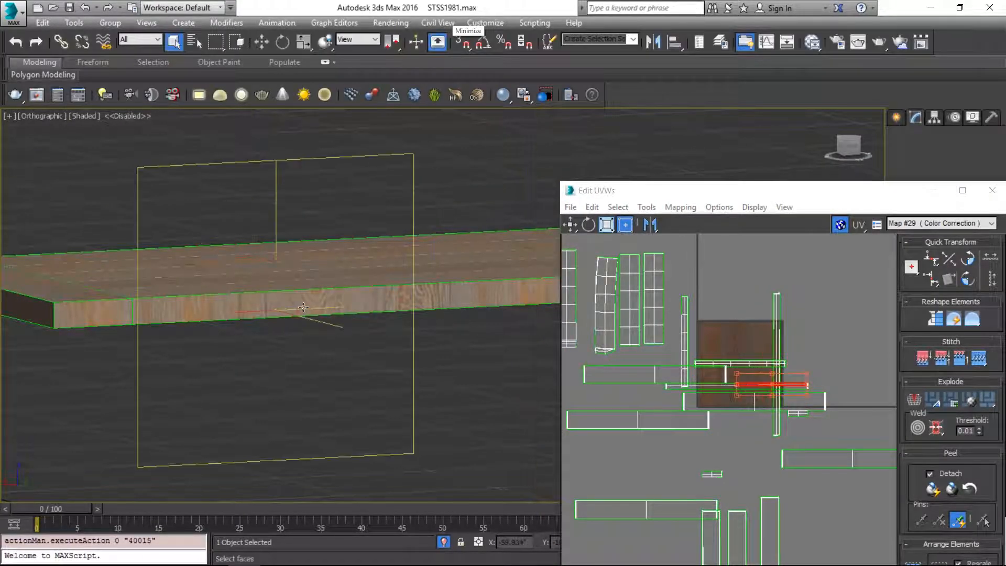
{"action": "scroll", "coordinate": [744, 388], "scroll_direction": "up", "scroll_amount": 4}
{"action": "left_click", "coordinate": [719, 379]}
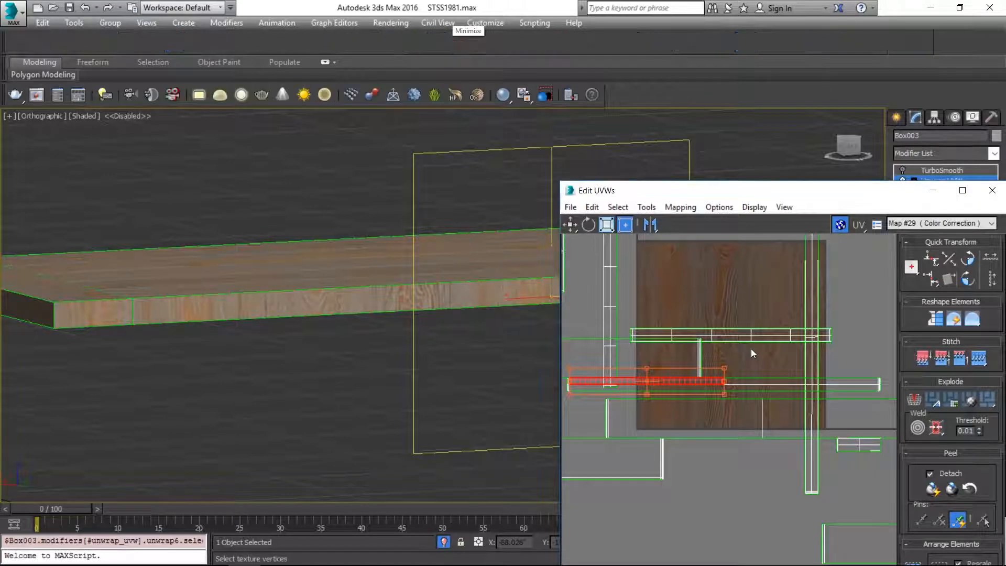
{"action": "left_click", "coordinate": [766, 386]}
{"action": "left_click", "coordinate": [670, 207]}
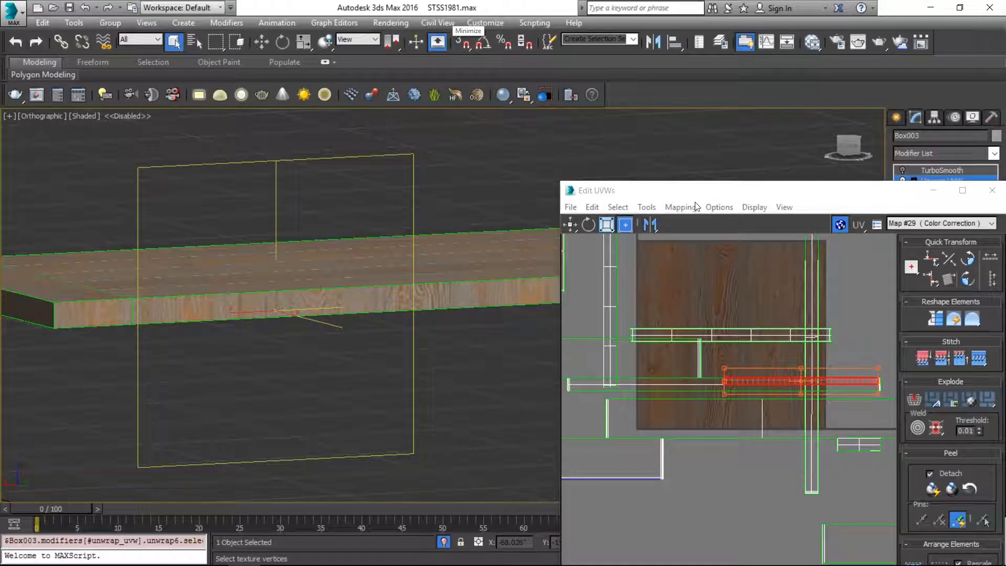
{"action": "left_click_drag", "start_coordinate": [752, 194], "coordinate": [717, 75]}
{"action": "left_click_drag", "start_coordinate": [678, 288], "coordinate": [732, 241]}
{"action": "left_click", "coordinate": [931, 140]}
{"action": "left_click_drag", "start_coordinate": [691, 271], "coordinate": [783, 262]}
Step: Select the tabletop's short end strip, move it to the right of the wood texture and rotate it 90 degrees
{"action": "middle_click_drag", "start_coordinate": [252, 368], "coordinate": [130, 350], "text": "alt"}
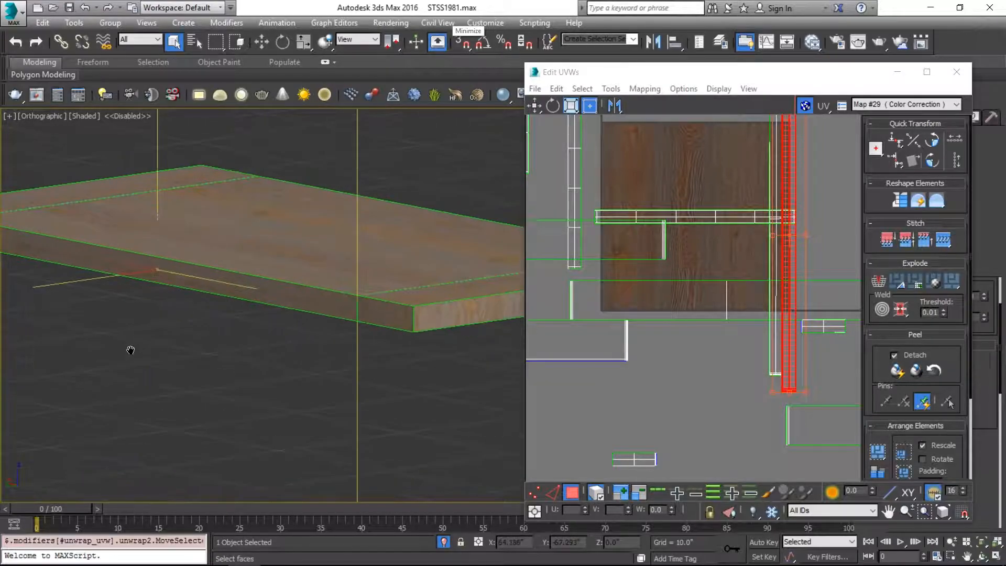
{"action": "scroll", "coordinate": [382, 306], "scroll_direction": "down", "scroll_amount": 2}
{"action": "scroll", "coordinate": [382, 306], "scroll_direction": "up", "scroll_amount": 4}
{"action": "scroll", "coordinate": [406, 340], "scroll_direction": "down", "scroll_amount": 2}
{"action": "middle_click_drag", "start_coordinate": [410, 345], "coordinate": [342, 353], "text": "alt"}
{"action": "left_click", "coordinate": [342, 356]}
{"action": "left_click", "coordinate": [728, 224]}
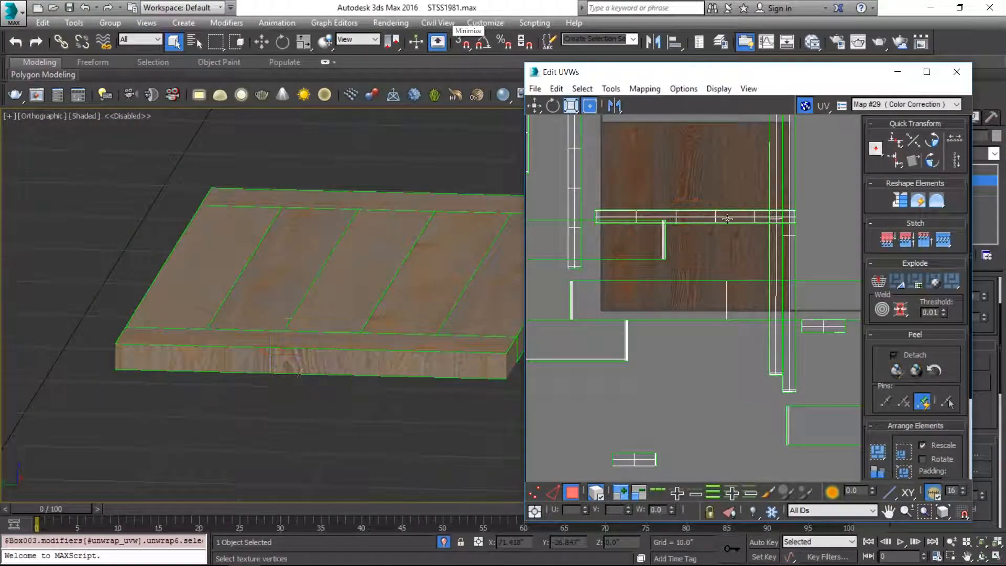
{"action": "left_click_drag", "start_coordinate": [732, 214], "coordinate": [832, 166]}
{"action": "left_click", "coordinate": [933, 140]}
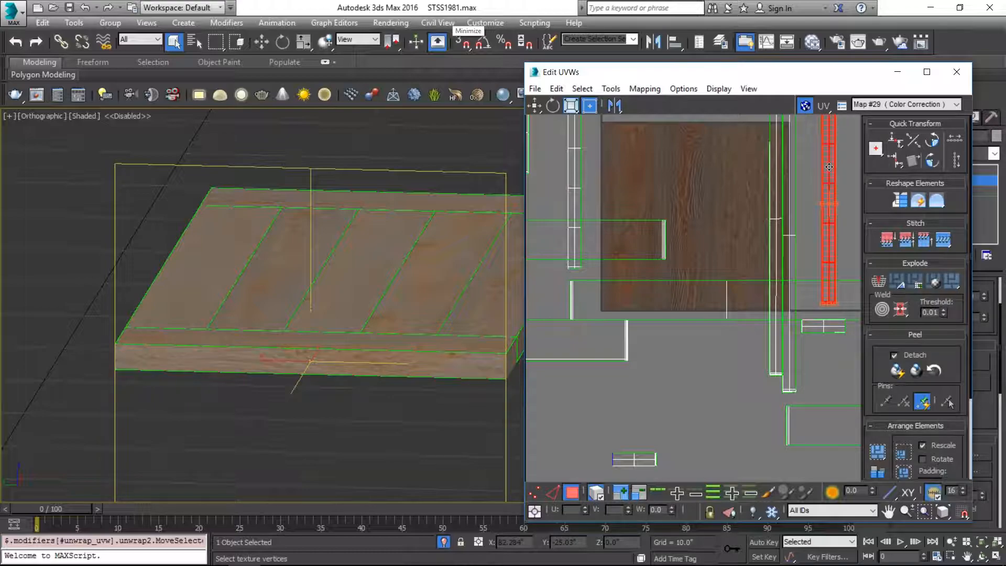
Step: Clear the face selection, leave sub-object editing and close the UV editor
{"action": "middle_click_drag", "start_coordinate": [429, 303], "coordinate": [150, 223], "text": "alt"}
{"action": "left_click", "coordinate": [417, 401]}
{"action": "scroll", "coordinate": [794, 235], "scroll_direction": "down", "scroll_amount": 3}
{"action": "key", "text": "2"}
{"action": "scroll", "coordinate": [366, 367], "scroll_direction": "down", "scroll_amount": 3}
{"action": "middle_click_drag", "start_coordinate": [366, 367], "coordinate": [326, 462], "text": "alt"}
{"action": "key", "text": "1"}
{"action": "key", "text": "1"}
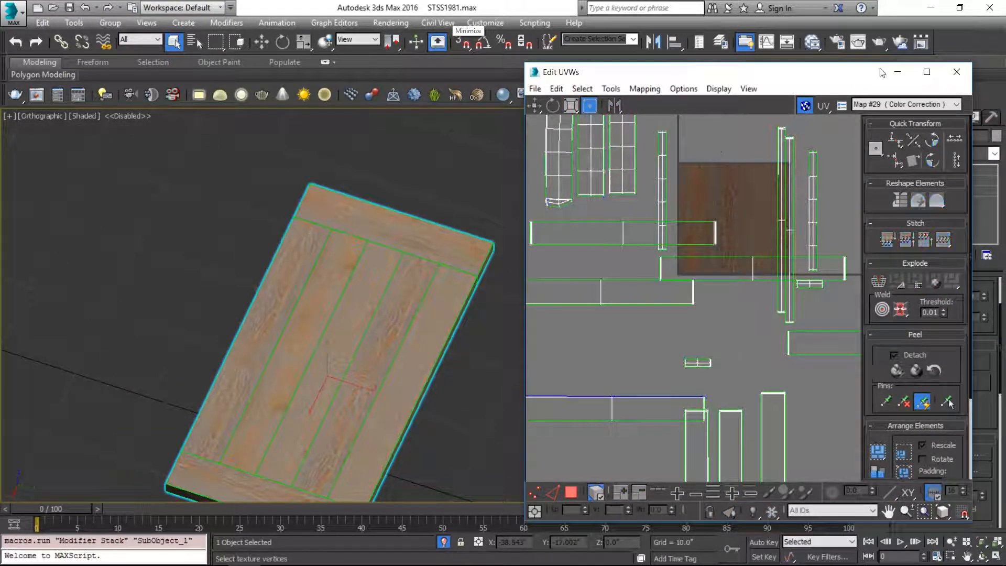
{"action": "key", "text": "F4"}
{"action": "left_click", "coordinate": [957, 72]}
Step: Deselect the tabletop and examine the grain on its top in the shaded view
{"action": "key", "text": "F4"}
{"action": "key", "text": "F3"}
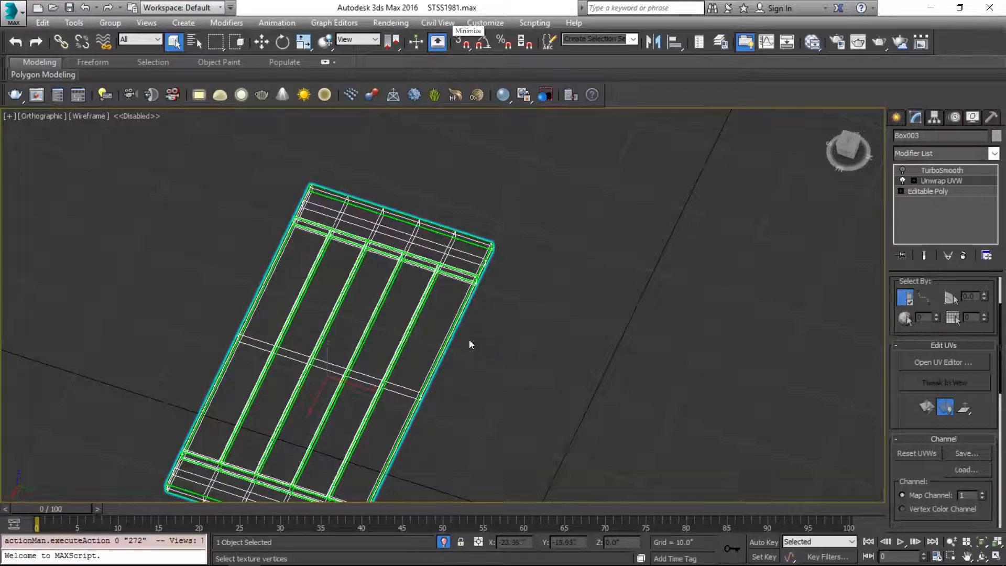
{"action": "key", "text": "F3"}
{"action": "left_click", "coordinate": [499, 330]}
{"action": "scroll", "coordinate": [419, 343], "scroll_direction": "up", "scroll_amount": 1}
{"action": "middle_click_drag", "start_coordinate": [422, 351], "coordinate": [446, 151], "text": "alt"}
{"action": "scroll", "coordinate": [445, 152], "scroll_direction": "down", "scroll_amount": 3}
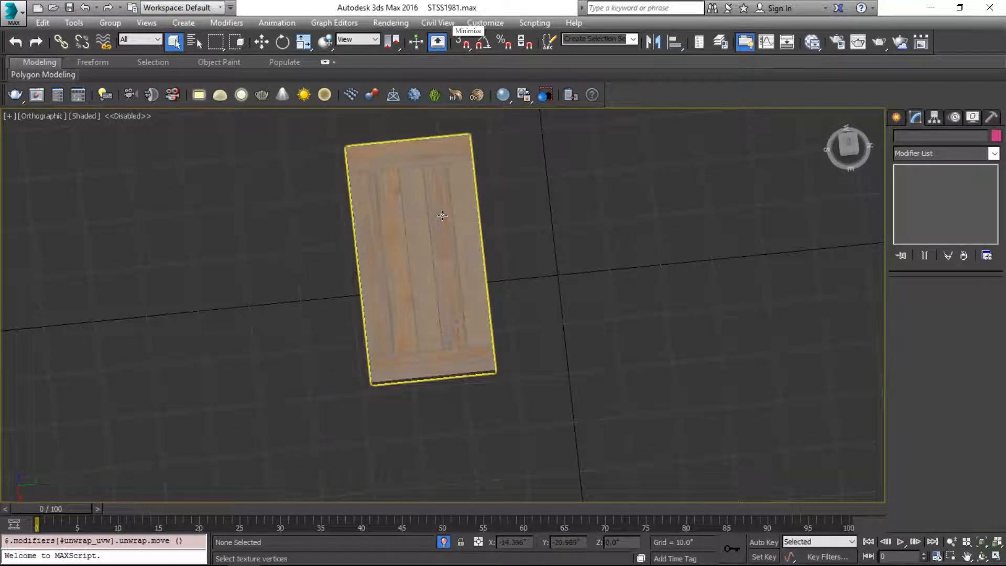
Step: Select the tabletop, open the Slate Material Editor and show the wood VRayMtl that uses Map #29
{"action": "left_click", "coordinate": [436, 197]}
{"action": "key", "text": "m"}
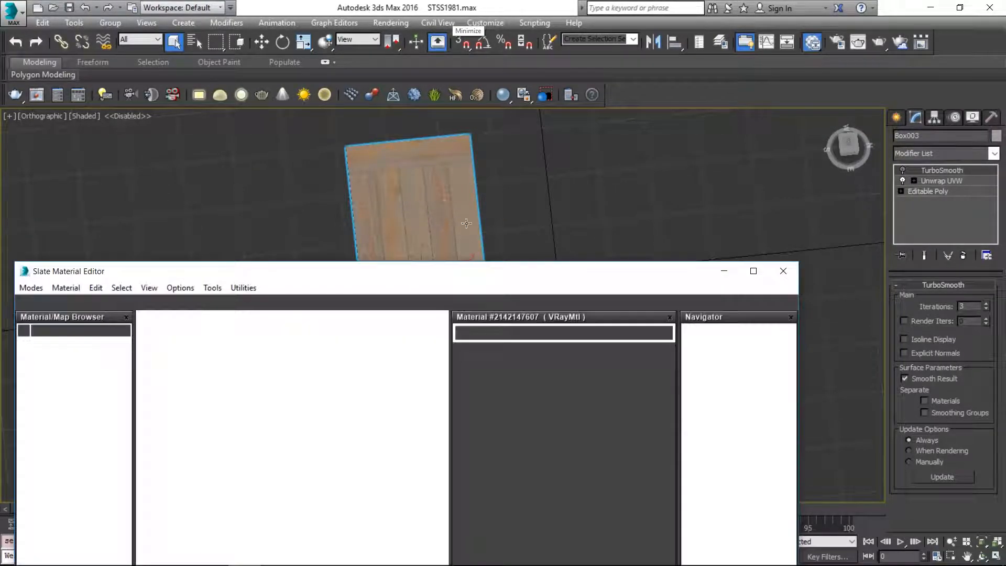
{"action": "left_click_drag", "start_coordinate": [446, 277], "coordinate": [437, 134]}
{"action": "scroll", "coordinate": [329, 344], "scroll_direction": "down", "scroll_amount": 2}
{"action": "middle_click_drag", "start_coordinate": [329, 345], "coordinate": [195, 257]}
{"action": "left_click", "coordinate": [297, 199]}
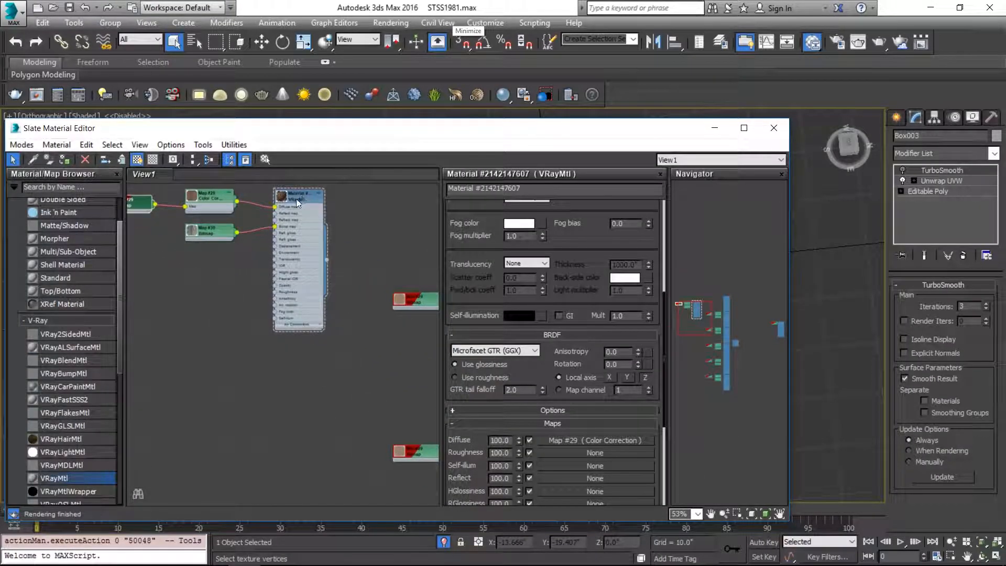
Step: Duplicate the Multi/Sub-Object material without its sub-material links and arrange it beside the wood VRayMtl
{"action": "scroll", "coordinate": [414, 278], "scroll_direction": "down", "scroll_amount": 5}
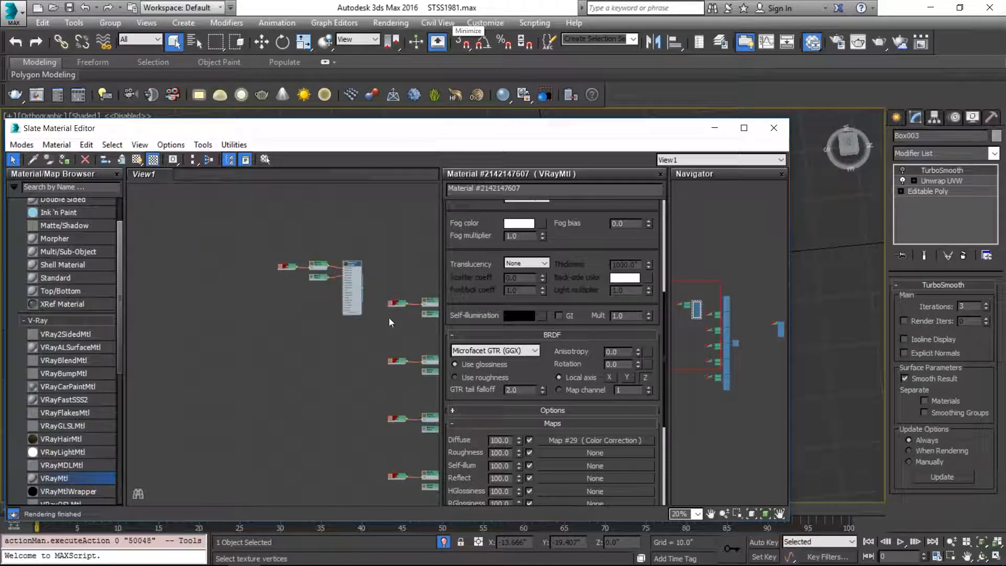
{"action": "left_click_drag", "start_coordinate": [358, 367], "coordinate": [223, 310], "text": "shift"}
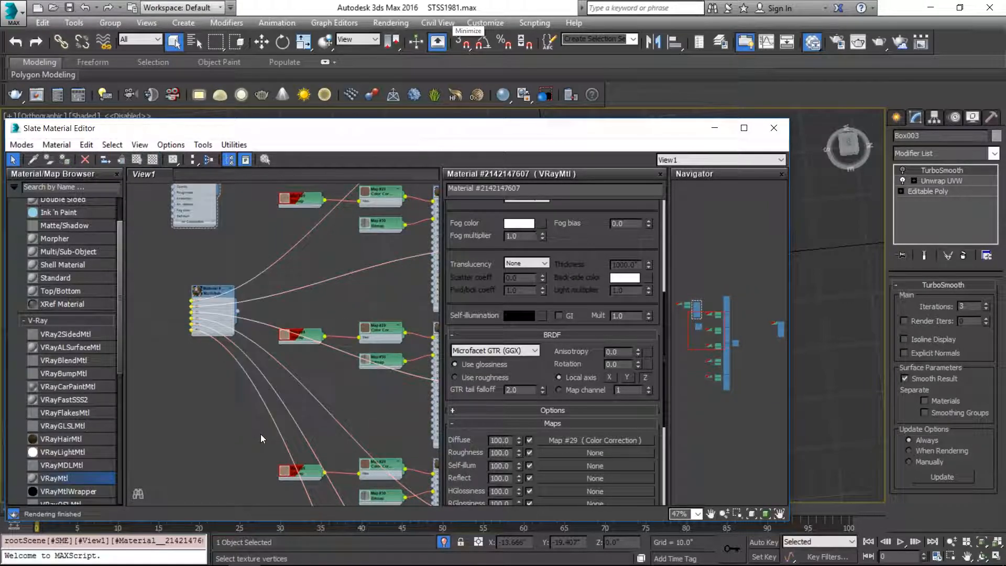
{"action": "scroll", "coordinate": [203, 303], "scroll_direction": "up", "scroll_amount": 4}
{"action": "middle_click_drag", "start_coordinate": [202, 303], "coordinate": [321, 384]}
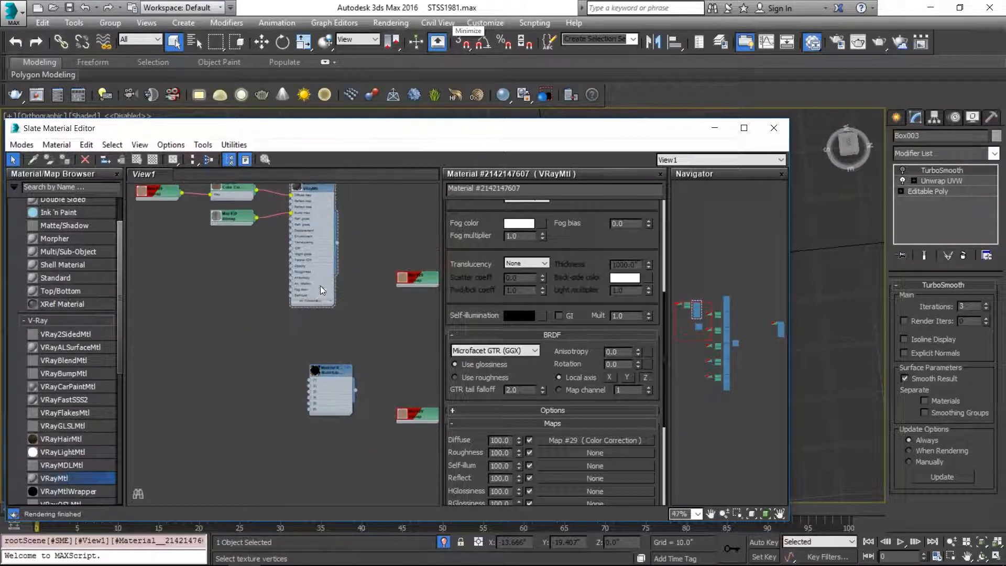
{"action": "left_click_drag", "start_coordinate": [318, 192], "coordinate": [248, 268]}
{"action": "key", "text": "c"}
{"action": "middle_click_drag", "start_coordinate": [225, 272], "coordinate": [294, 241]}
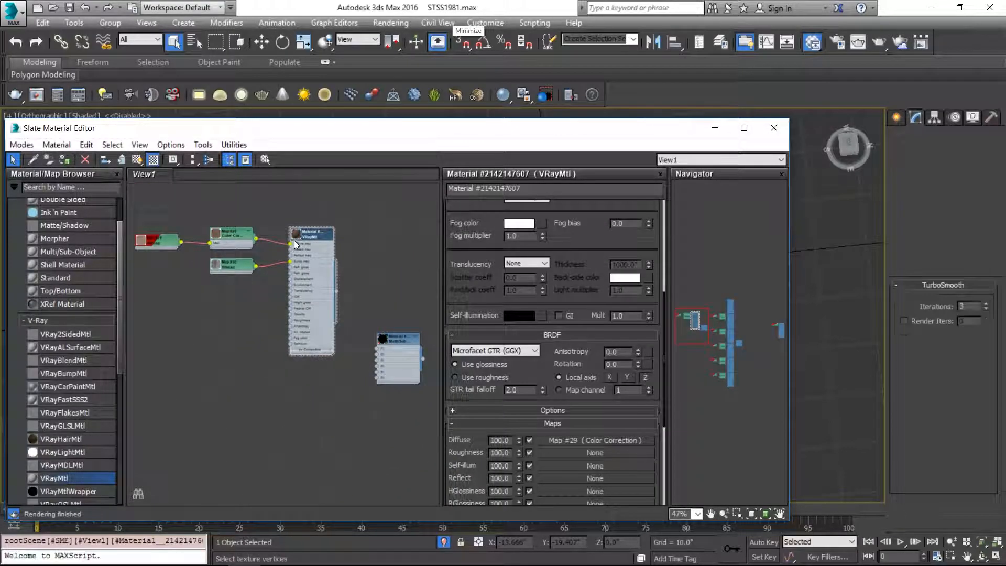
Step: Duplicate the wood VRayMtl together with its bitmap and Color Correction maps below the original
{"action": "left_click_drag", "start_coordinate": [304, 240], "coordinate": [304, 381], "text": "shift"}
{"action": "key", "text": "ctrl+z"}
{"action": "key", "text": "ctrl+c"}
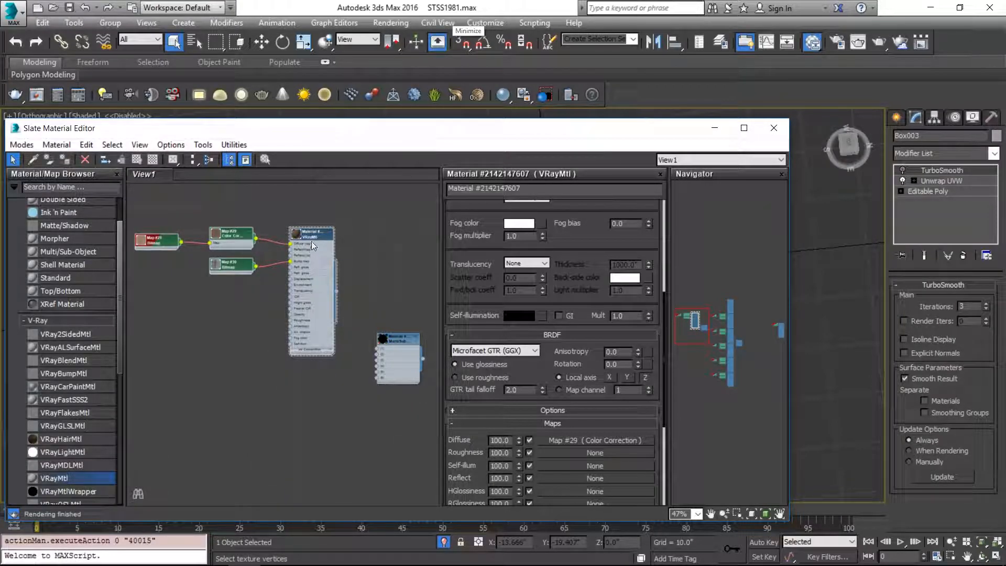
{"action": "mouse_move", "coordinate": [310, 236]}
{"action": "left_mouse_down", "text": "shift"}
{"action": "mouse_move", "coordinate": [308, 406]}
{"action": "mouse_move", "coordinate": [306, 375]}
{"action": "left_mouse_up", "text": "shift"}
{"action": "scroll", "coordinate": [249, 382], "scroll_direction": "up", "scroll_amount": 3}
{"action": "mouse_move", "coordinate": [247, 378]}
{"action": "middle_mouse_down"}
{"action": "mouse_move", "coordinate": [289, 298]}
{"action": "mouse_move", "coordinate": [295, 225]}
{"action": "middle_mouse_up"}
Step: Set the RGB Gamma/Contrast of the duplicated Color Correction Map #34 to 0.54
{"action": "double_click", "coordinate": [296, 243]}
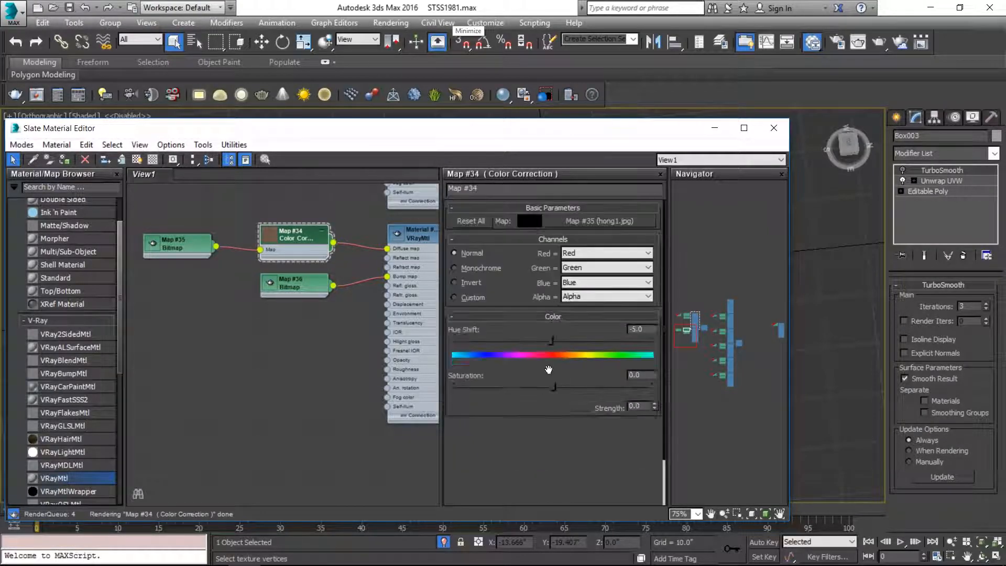
{"action": "left_click_drag", "start_coordinate": [562, 494], "coordinate": [562, 518]}
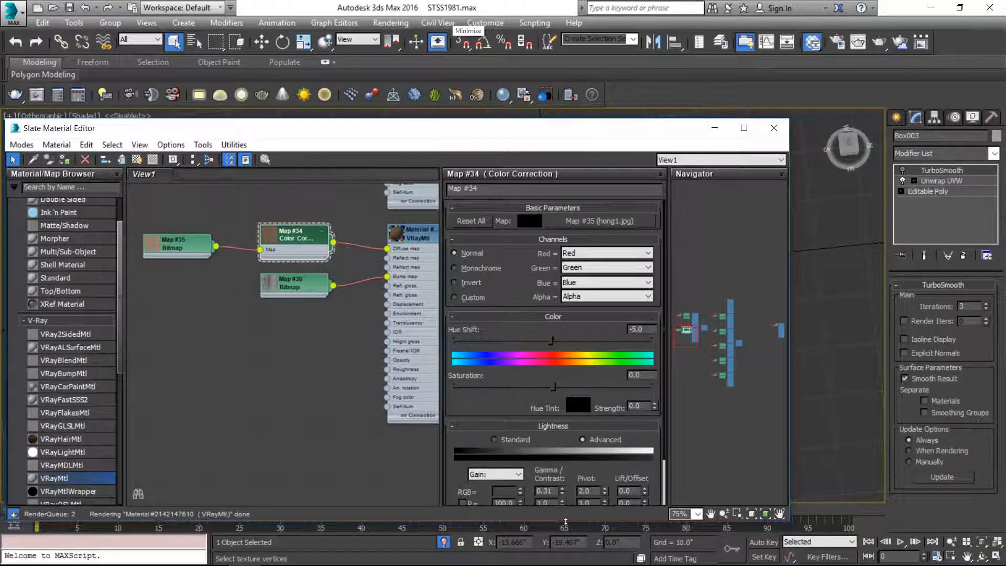
{"action": "middle_click_drag", "start_coordinate": [366, 303], "coordinate": [240, 378]}
{"action": "scroll", "coordinate": [240, 379], "scroll_direction": "down", "scroll_amount": 1}
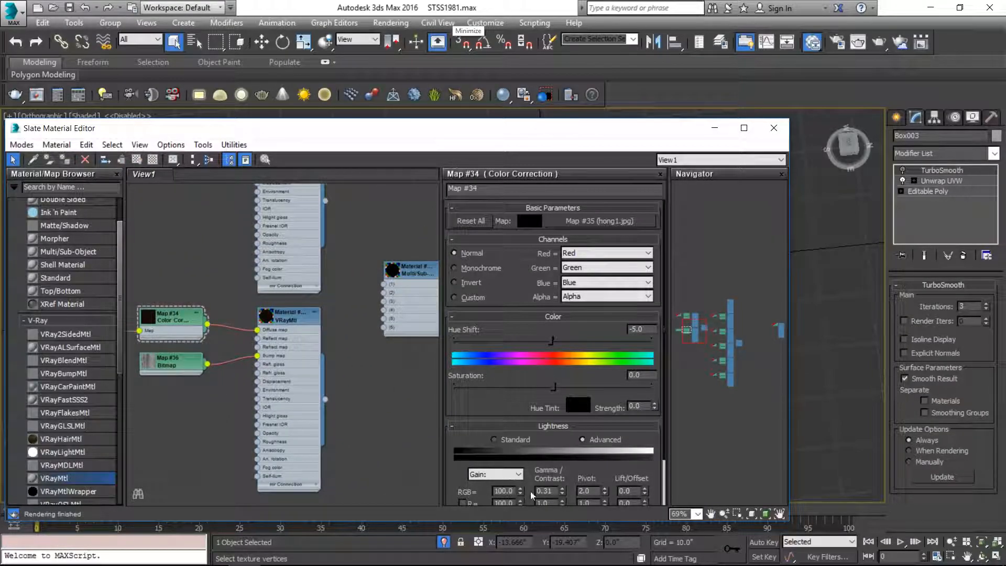
{"action": "left_click_drag", "start_coordinate": [562, 497], "coordinate": [562, 478]}
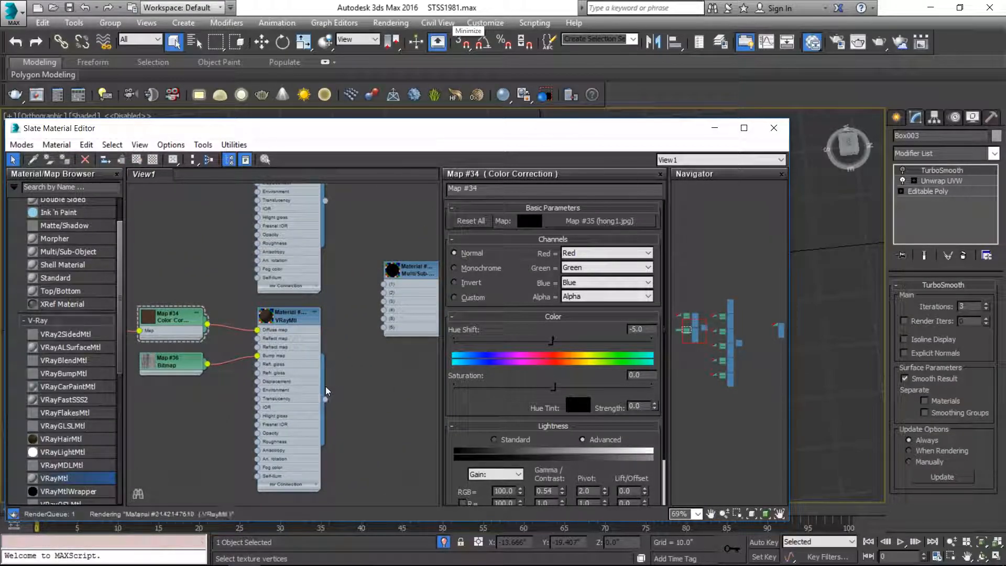
Step: Connect the original wood VRayMtl and its duplicate to slots 1 and 2 of the Multi/Sub-Object material
{"action": "middle_click_drag", "start_coordinate": [314, 242], "coordinate": [292, 292]}
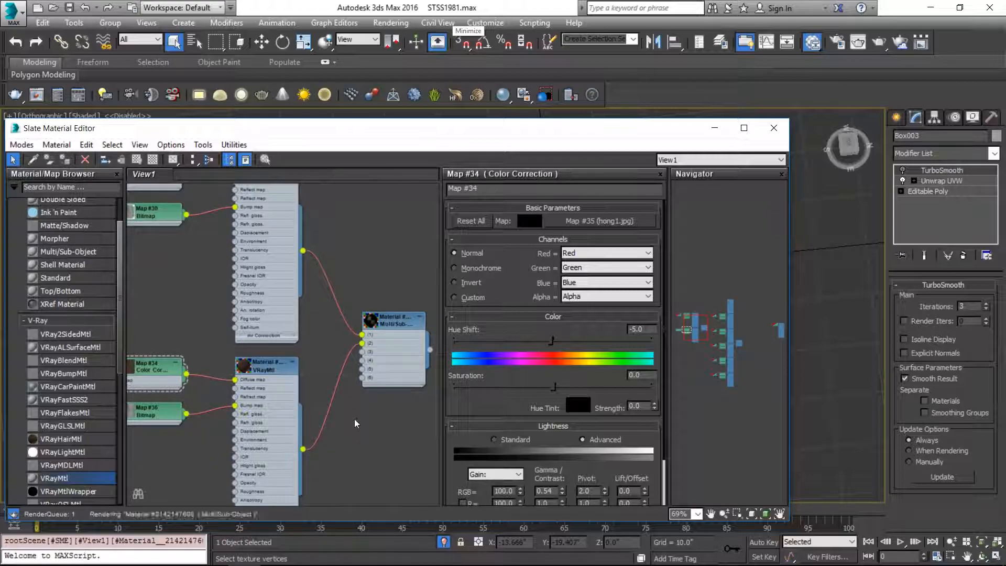
{"action": "middle_click_drag", "start_coordinate": [375, 347], "coordinate": [387, 297]}
{"action": "double_click", "coordinate": [406, 278]}
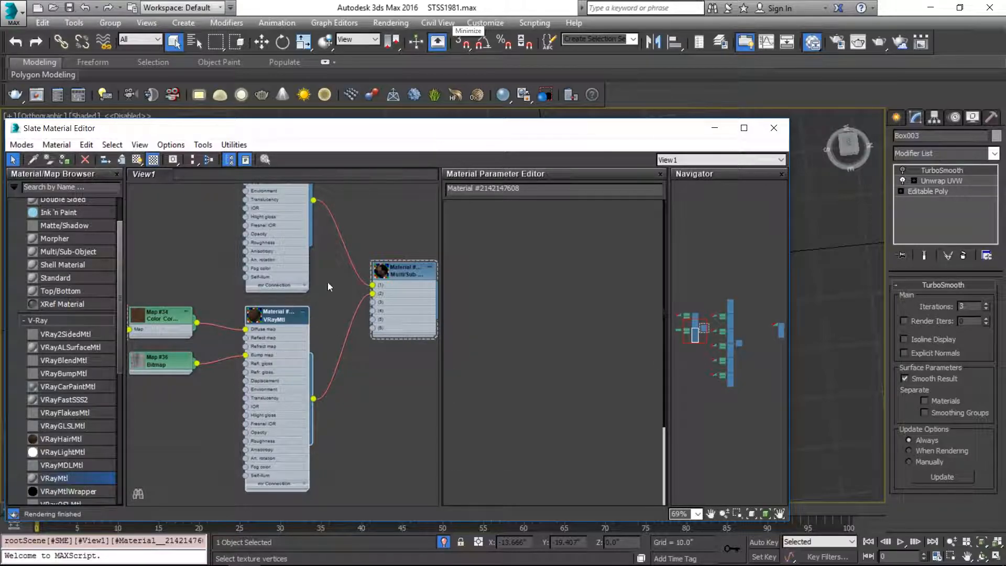
Step: Duplicate the second wood VRayMtl with all its maps to make a third variant below it
{"action": "double_click", "coordinate": [273, 331]}
{"action": "scroll", "coordinate": [271, 335], "scroll_direction": "down", "scroll_amount": 3}
{"action": "middle_click_drag", "start_coordinate": [313, 377], "coordinate": [322, 266]}
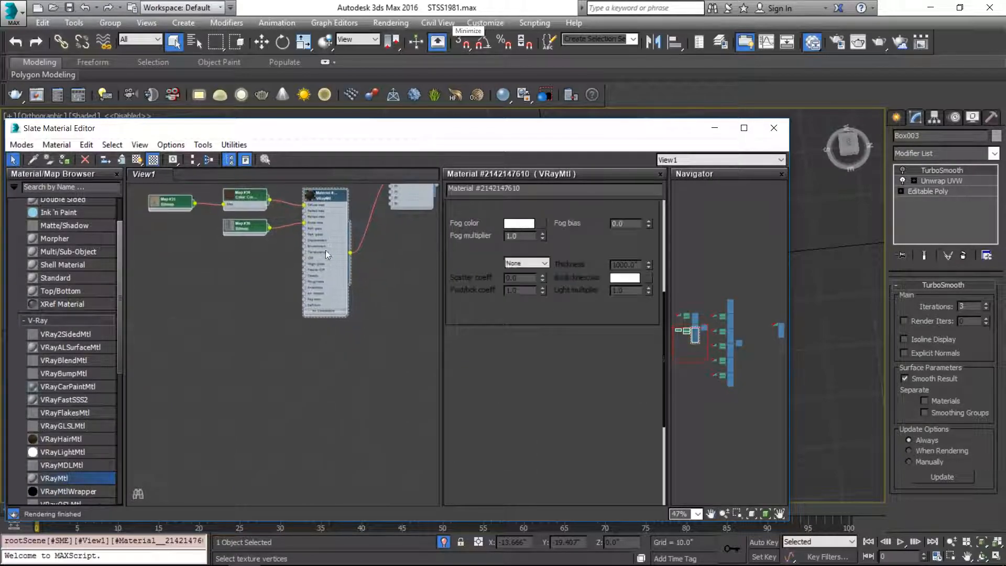
{"action": "left_click_drag", "start_coordinate": [325, 201], "coordinate": [326, 340], "text": "shift"}
{"action": "left_click", "coordinate": [273, 400]}
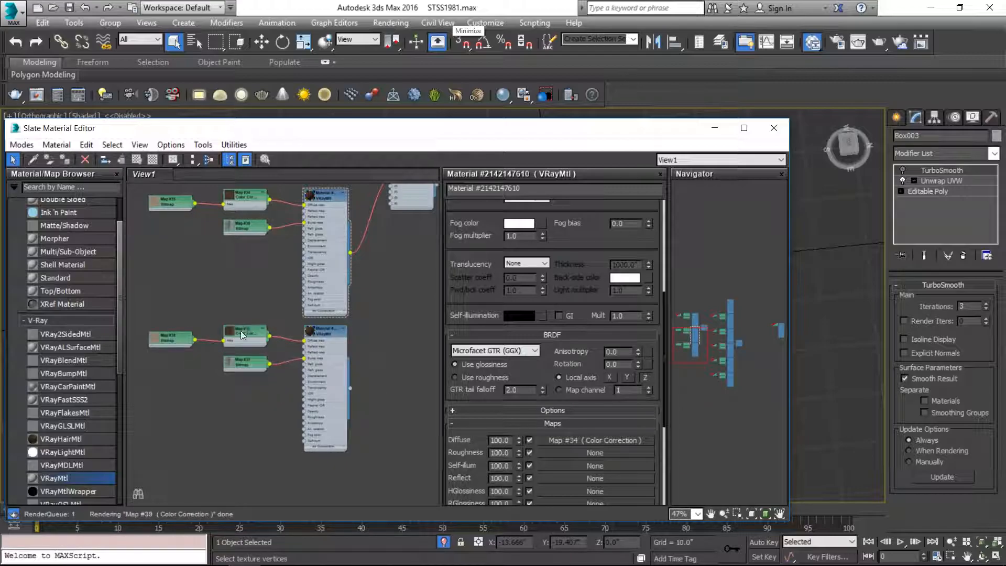
Step: Maximize the Slate Material Editor, set Map #39's RGB Gamma/Contrast to 2.19 and enlarge its node preview
{"action": "double_click", "coordinate": [240, 333]}
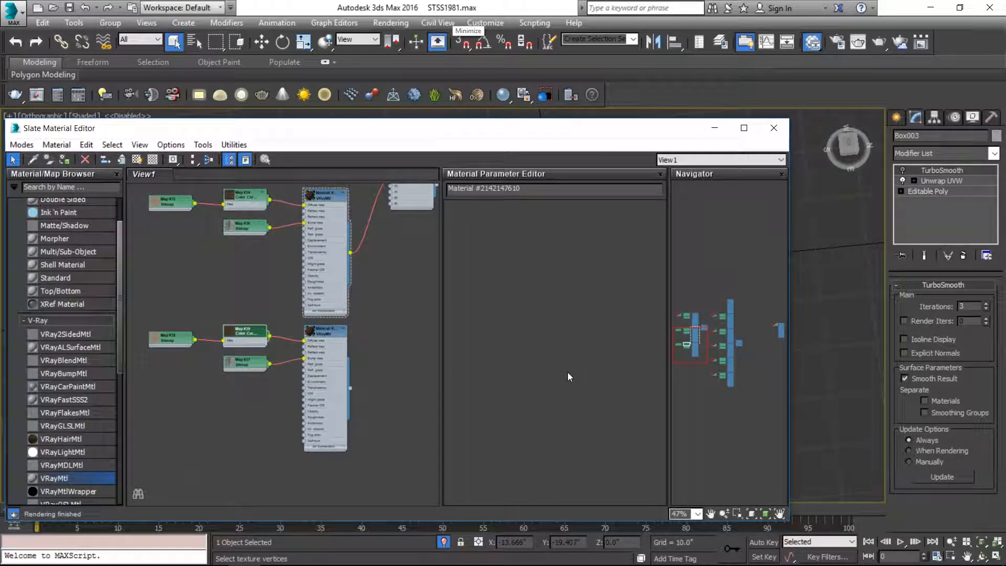
{"action": "left_click", "coordinate": [744, 128]}
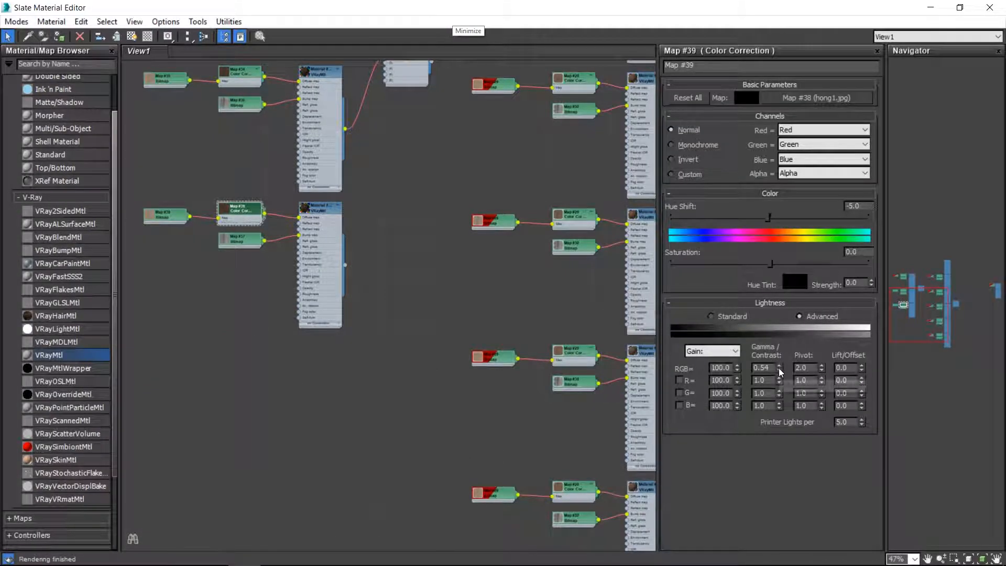
{"action": "double_click", "coordinate": [231, 209]}
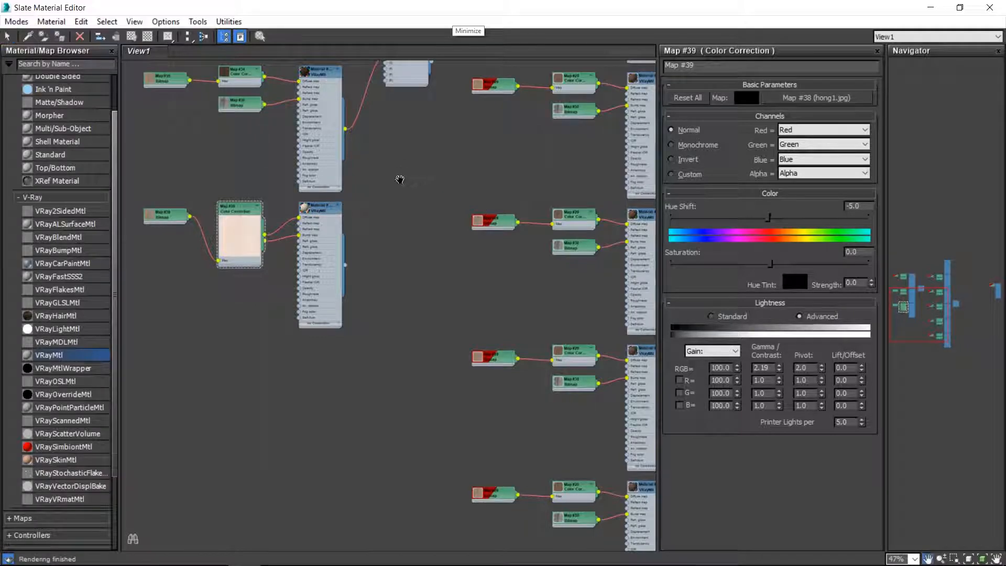
Step: Connect the third VRayMtl to slot 3 of the Multi/Sub-Object material and show that material's parameters
{"action": "middle_click_drag", "start_coordinate": [400, 171], "coordinate": [398, 287]}
{"action": "left_click_drag", "start_coordinate": [345, 381], "coordinate": [383, 318]}
{"action": "left_click_drag", "start_coordinate": [344, 380], "coordinate": [365, 329]}
{"action": "left_click_drag", "start_coordinate": [387, 183], "coordinate": [383, 178]}
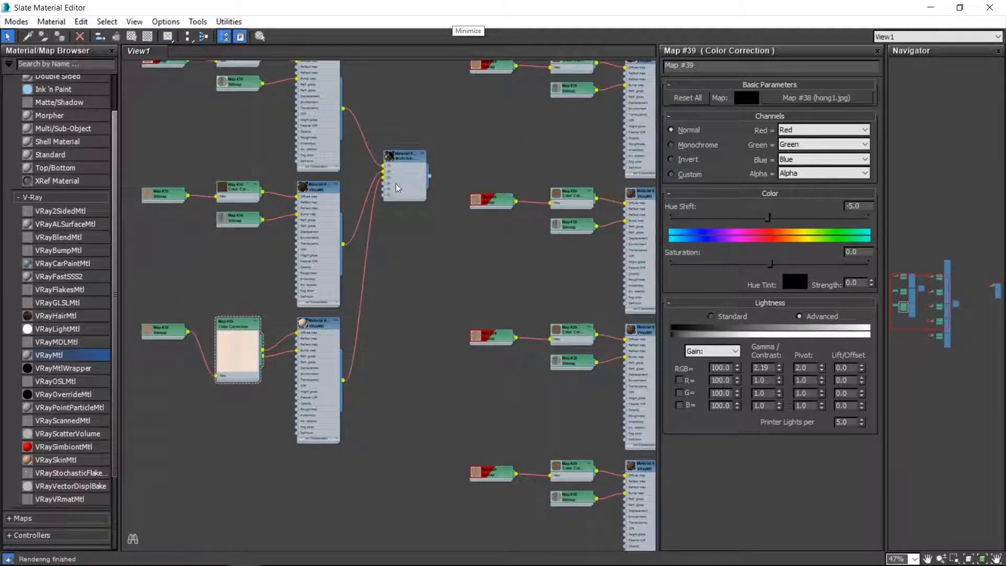
{"action": "double_click", "coordinate": [408, 156]}
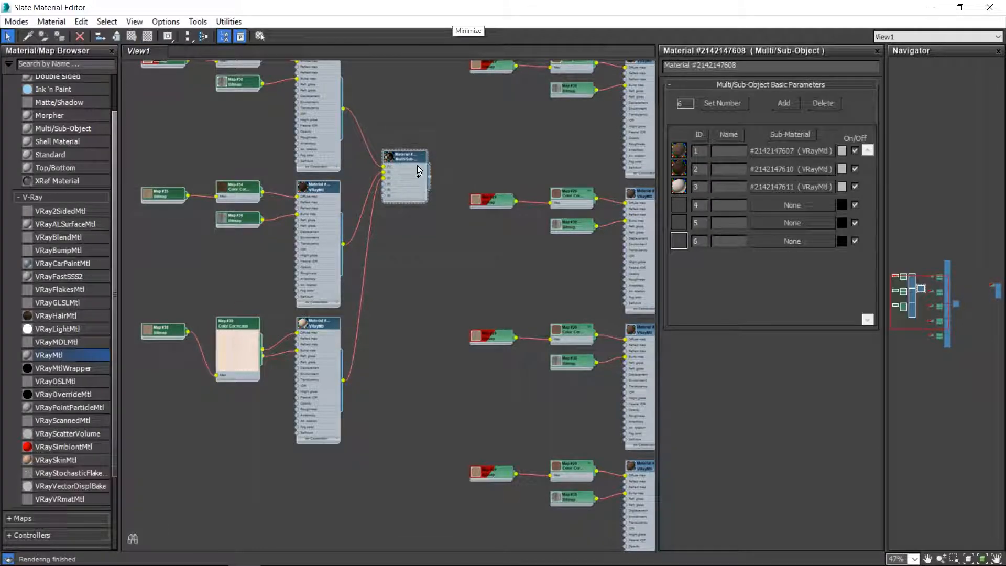
Step: Delete the old five-wood material network beside the new three-variant network
{"action": "scroll", "coordinate": [459, 137], "scroll_direction": "down", "scroll_amount": 5}
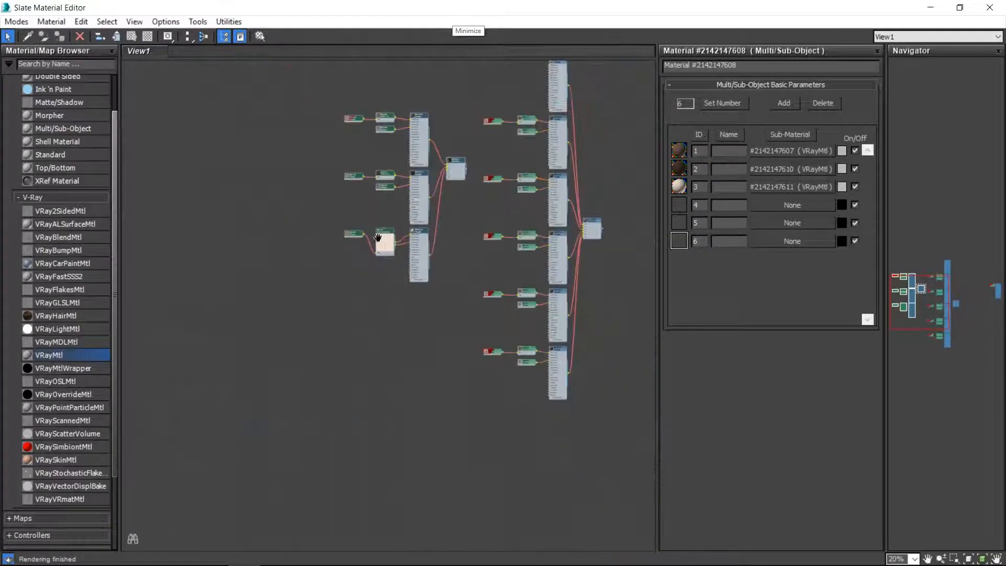
{"action": "left_click_drag", "start_coordinate": [400, 72], "coordinate": [629, 498]}
{"action": "key", "text": "Delete"}
{"action": "scroll", "coordinate": [448, 226], "scroll_direction": "up", "scroll_amount": 5}
{"action": "middle_click_drag", "start_coordinate": [446, 266], "coordinate": [449, 266]}
Step: Set the new Multi/Sub-Object material's number of sub-materials to 3
{"action": "left_click", "coordinate": [430, 208]}
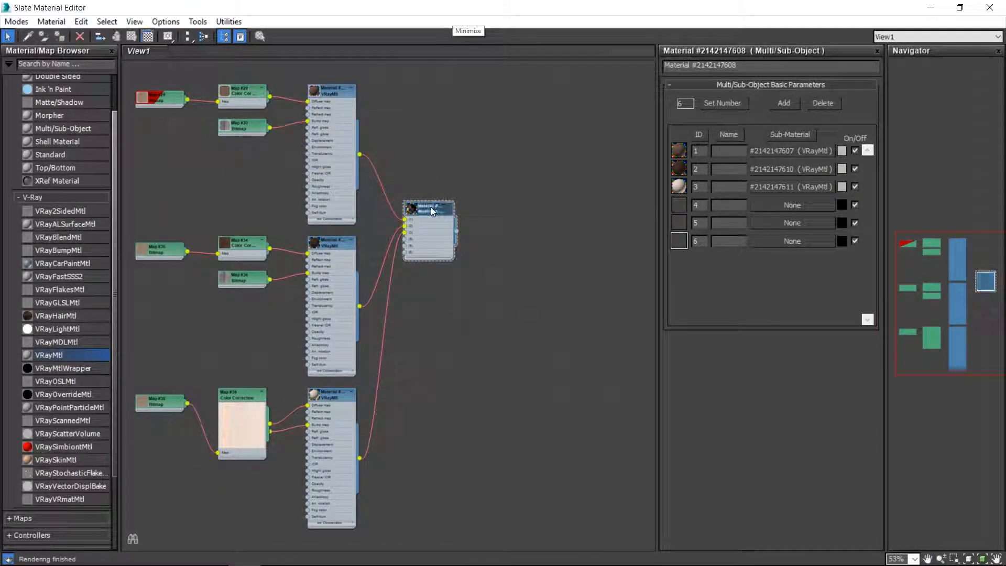
{"action": "left_click", "coordinate": [728, 103]}
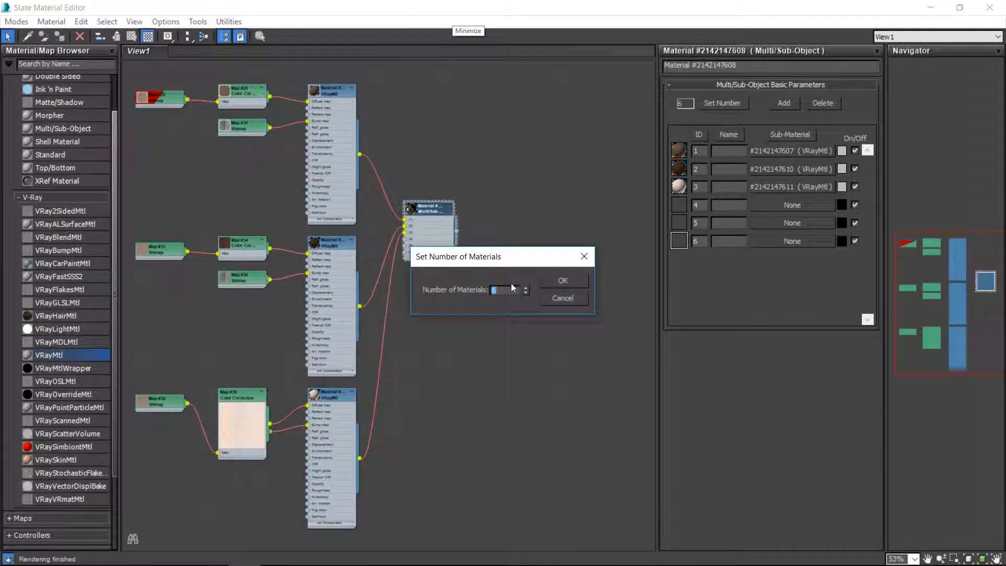
{"action": "left_click", "coordinate": [565, 280]}
{"action": "left_click", "coordinate": [713, 103]}
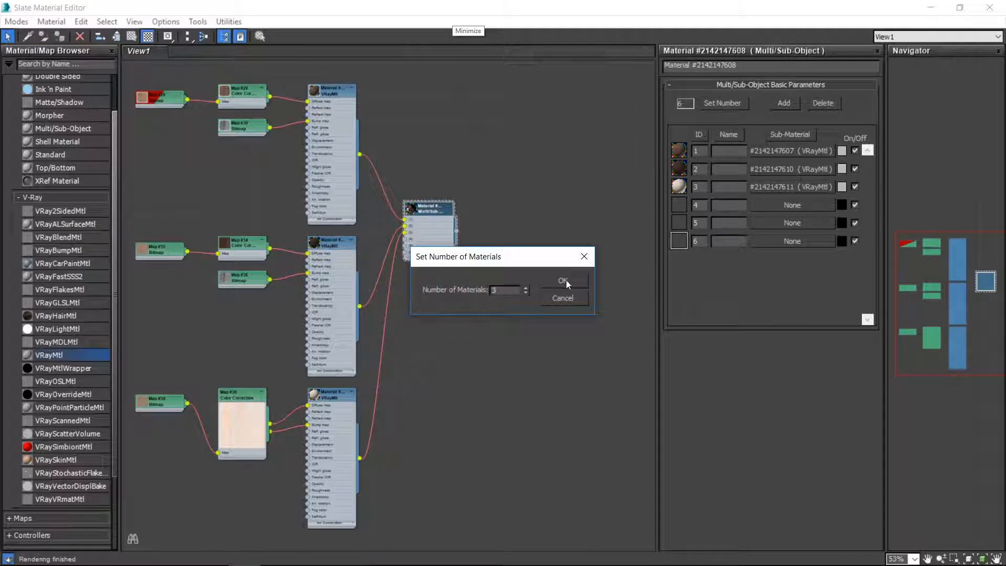
{"action": "left_click", "coordinate": [564, 281]}
Step: Assign the three-slot Multi/Sub-Object material to the tabletop object in the viewport
{"action": "scroll", "coordinate": [305, 257], "scroll_direction": "up", "scroll_amount": 3}
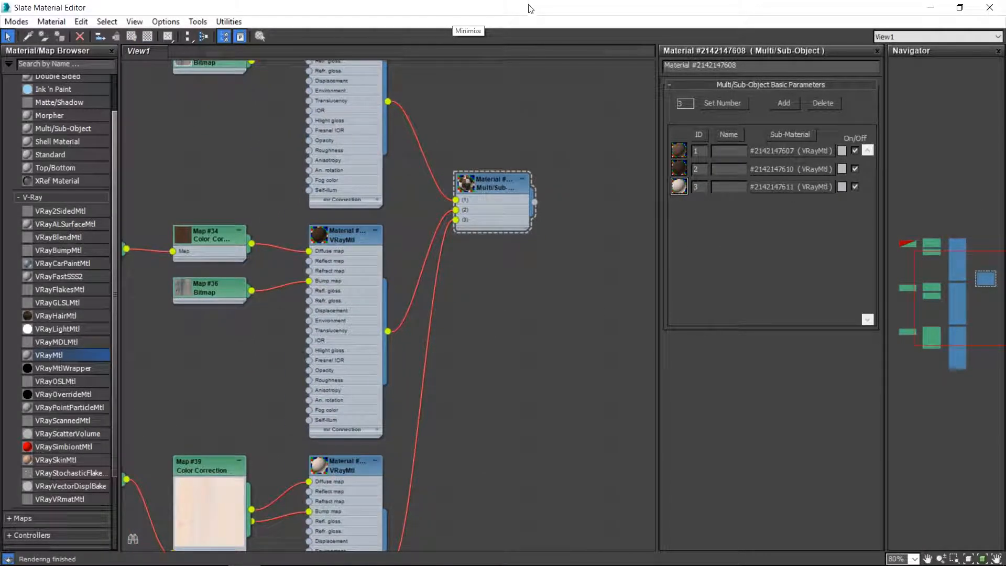
{"action": "left_click", "coordinate": [490, 183]}
{"action": "left_click_drag", "start_coordinate": [489, 11], "coordinate": [836, 139]}
{"action": "left_click", "coordinate": [350, 257]}
{"action": "left_click", "coordinate": [502, 164]}
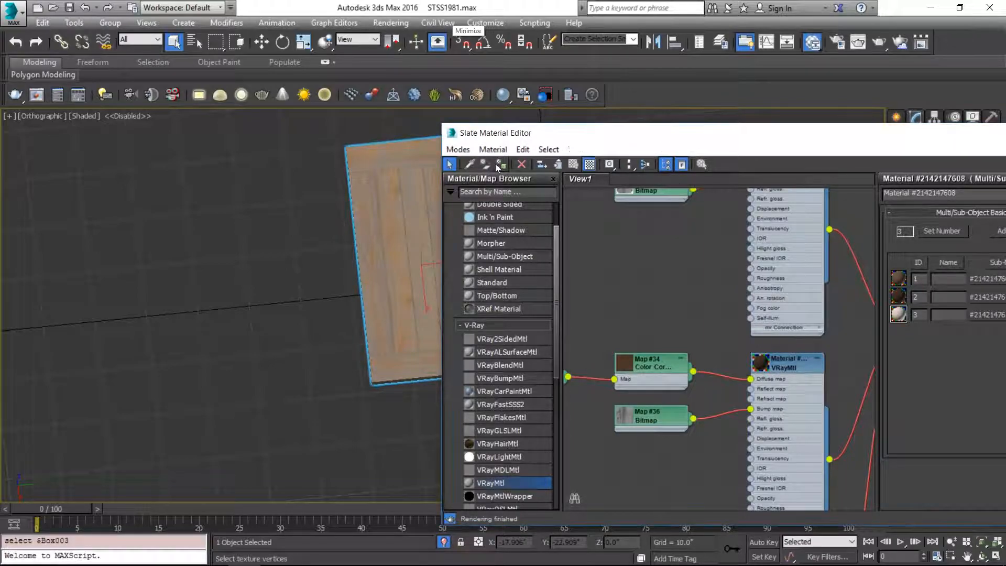
Step: Show the Color Correction maps Map #34 and Map #39 shaded in the viewport, and close the material editor
{"action": "left_click_drag", "start_coordinate": [583, 132], "coordinate": [362, 132]}
{"action": "scroll", "coordinate": [413, 370], "scroll_direction": "down", "scroll_amount": 4}
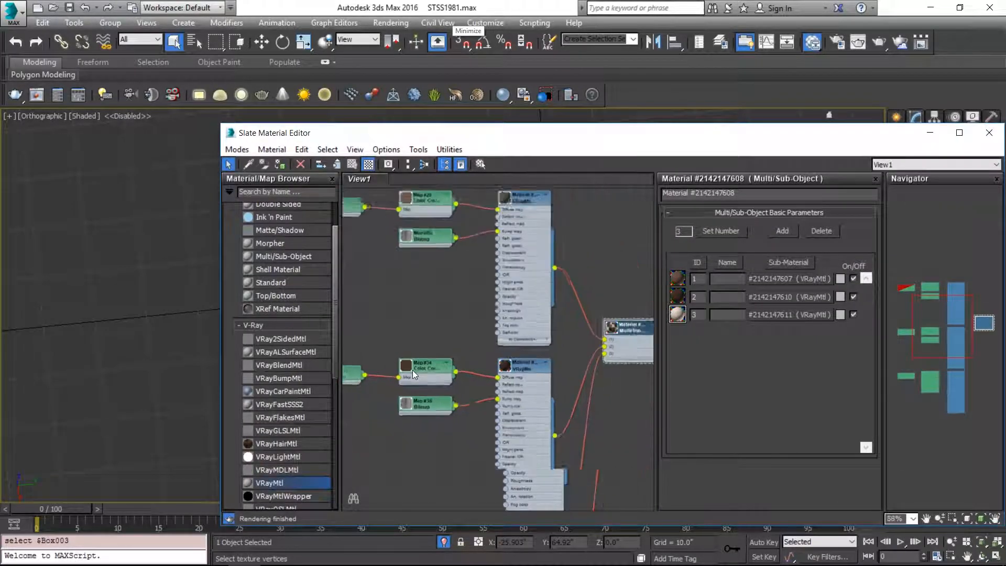
{"action": "left_click", "coordinate": [493, 306]}
{"action": "left_click", "coordinate": [354, 165]}
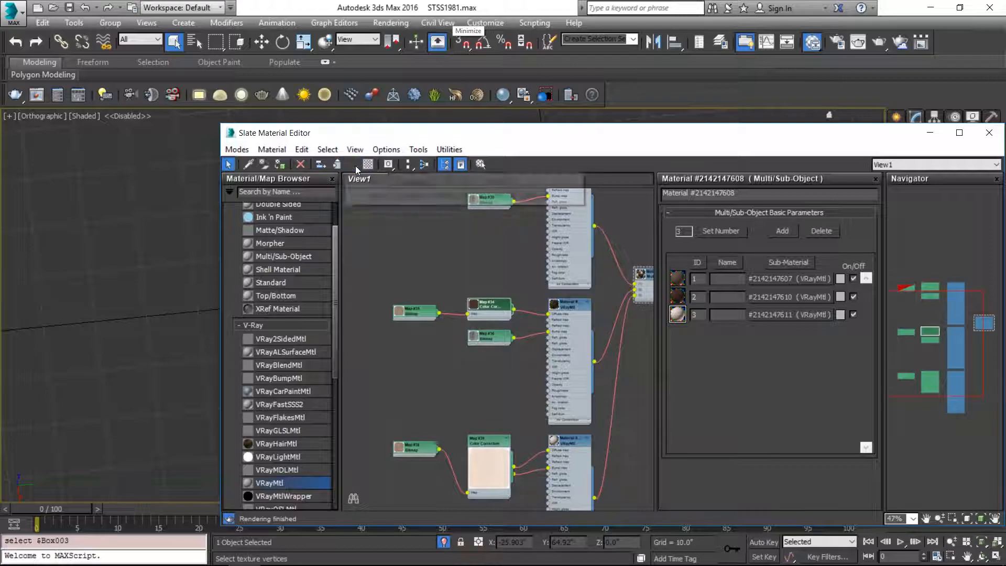
{"action": "left_click", "coordinate": [386, 186]}
{"action": "middle_click_drag", "start_coordinate": [479, 434], "coordinate": [461, 329]}
{"action": "left_click", "coordinate": [462, 333]}
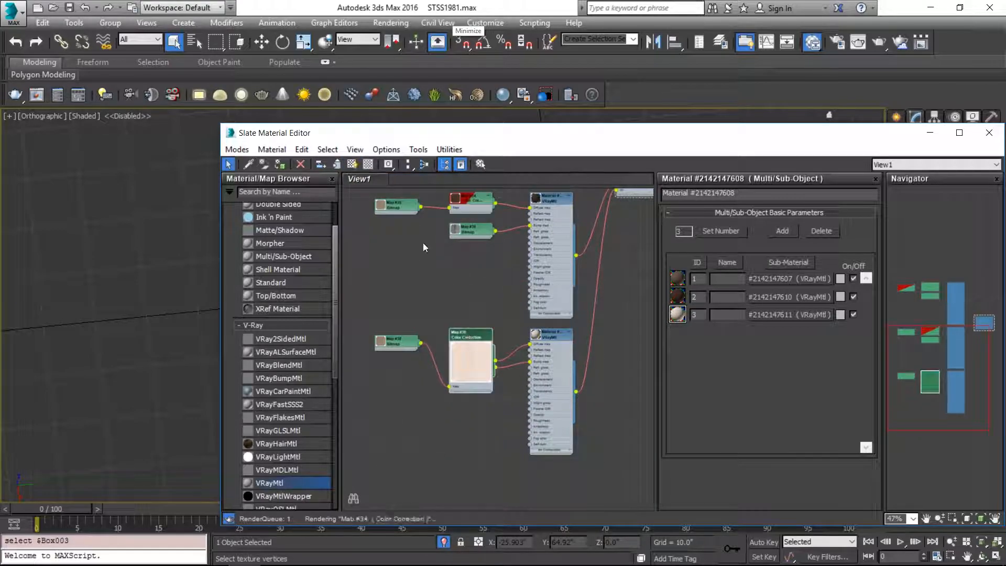
{"action": "left_click", "coordinate": [353, 165]}
{"action": "left_click", "coordinate": [426, 183]}
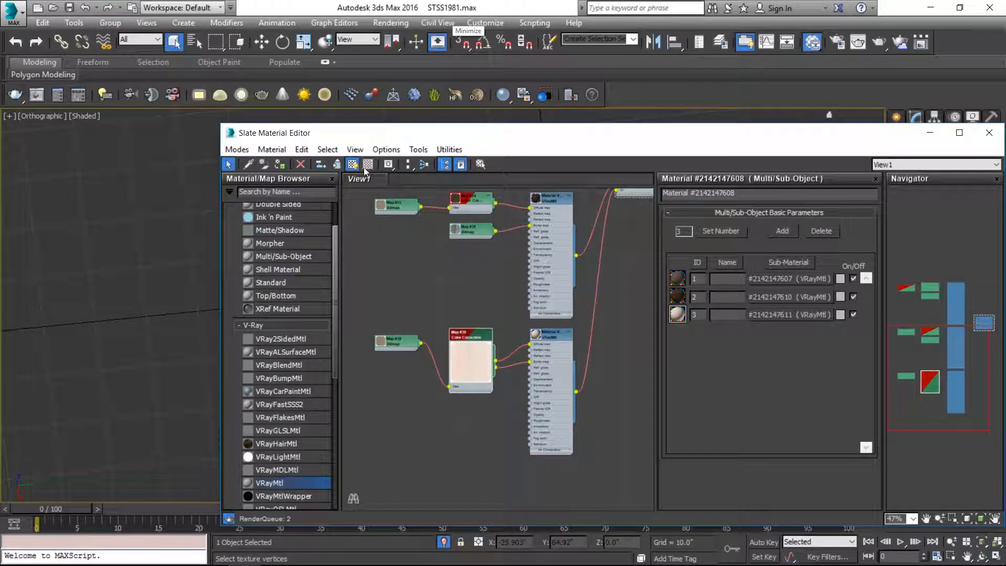
{"action": "left_click_drag", "start_coordinate": [479, 133], "coordinate": [331, 159]}
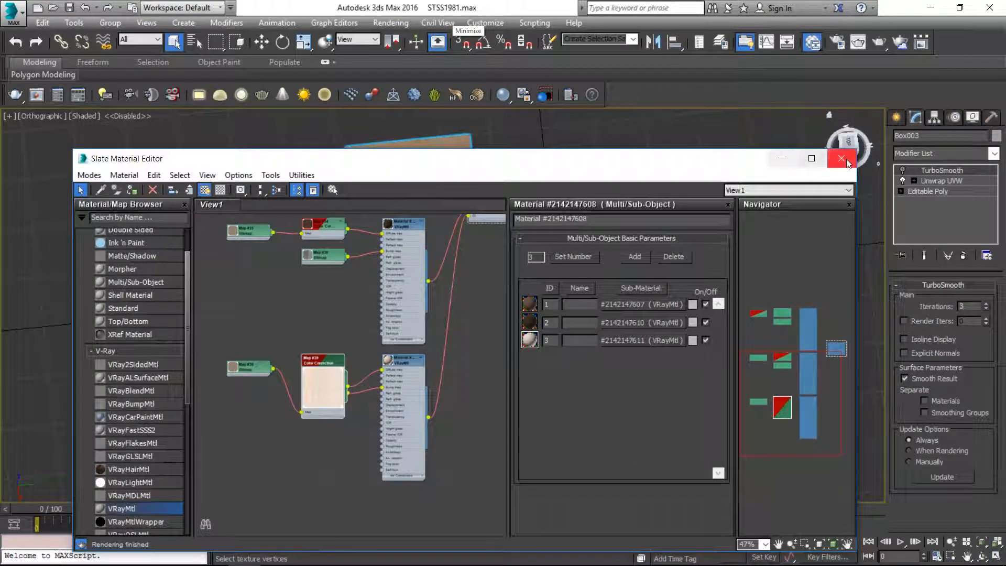
{"action": "left_click", "coordinate": [842, 159]}
Step: Open the UV editor from the tabletop's Unwrap UVW modifier and clear the vertex selection
{"action": "left_click", "coordinate": [951, 180]}
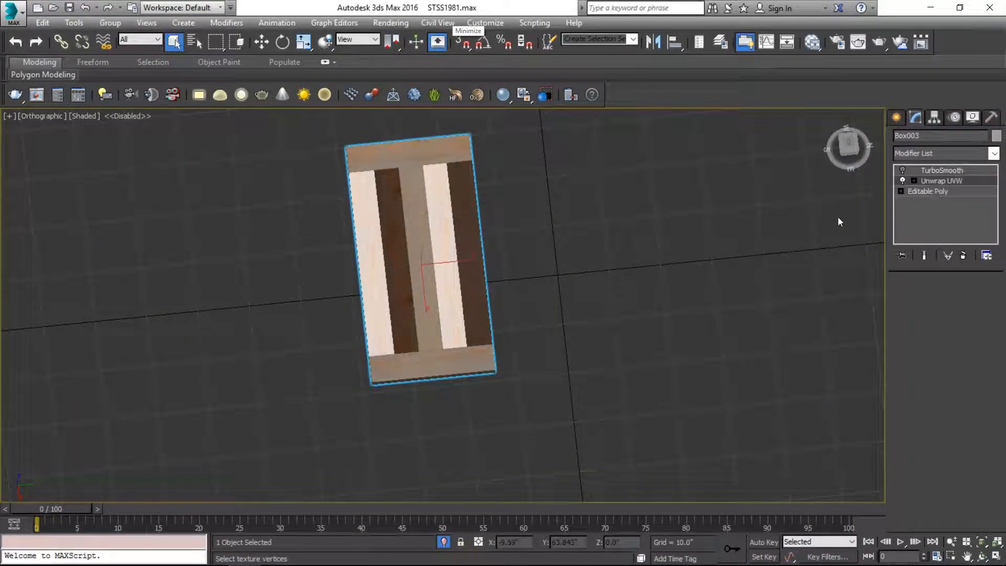
{"action": "middle_click_drag", "start_coordinate": [399, 371], "coordinate": [454, 315], "text": "alt"}
{"action": "scroll", "coordinate": [455, 314], "scroll_direction": "up", "scroll_amount": 4}
{"action": "scroll", "coordinate": [454, 314], "scroll_direction": "down", "scroll_amount": 5}
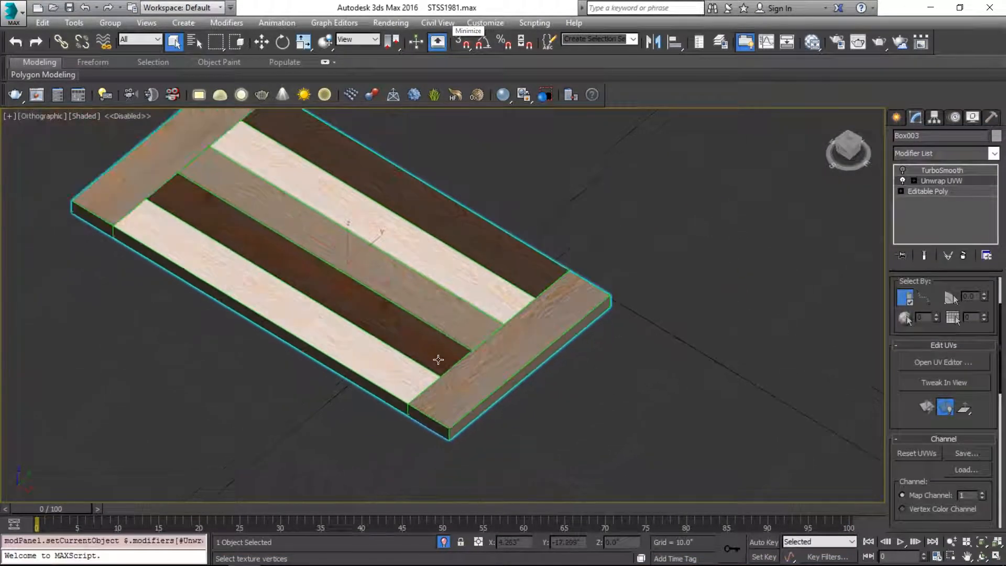
{"action": "left_click", "coordinate": [944, 368]}
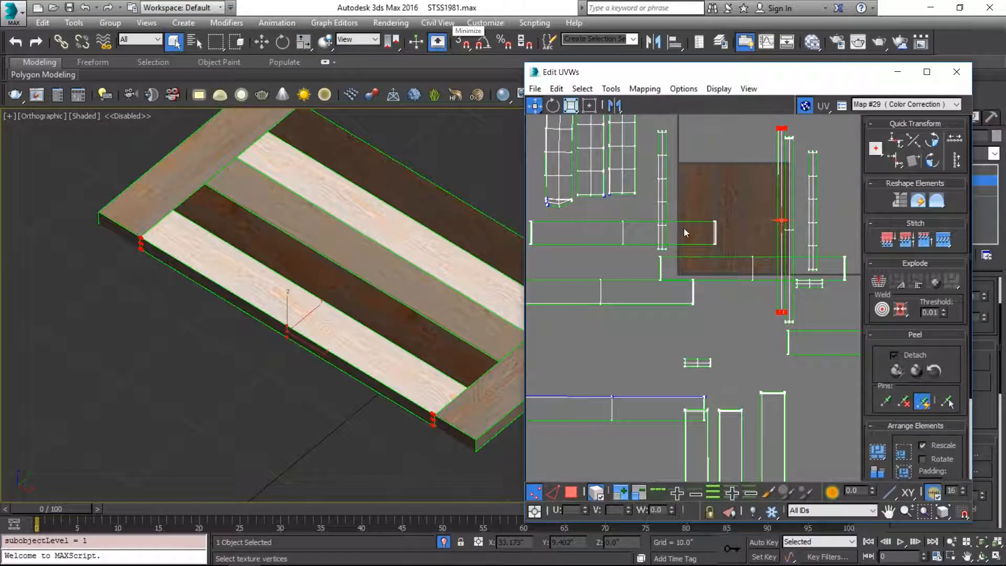
{"action": "scroll", "coordinate": [684, 228], "scroll_direction": "down", "scroll_amount": 3}
{"action": "left_click", "coordinate": [685, 194]}
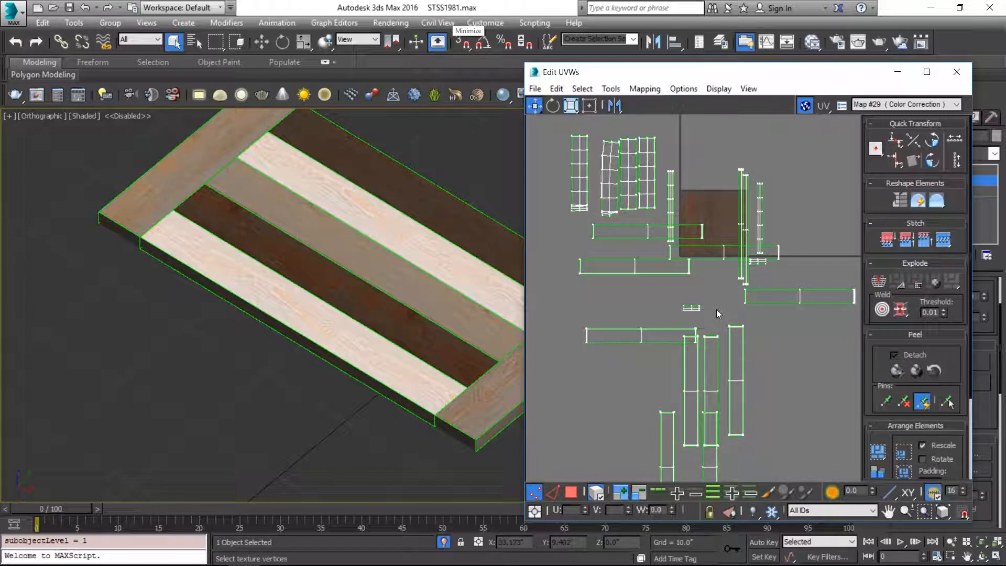
Step: Filter the UV layout by material IDs 1, 4, 2 and 3 to examine each one's shells, and close the UV editor
{"action": "left_click", "coordinate": [804, 511]}
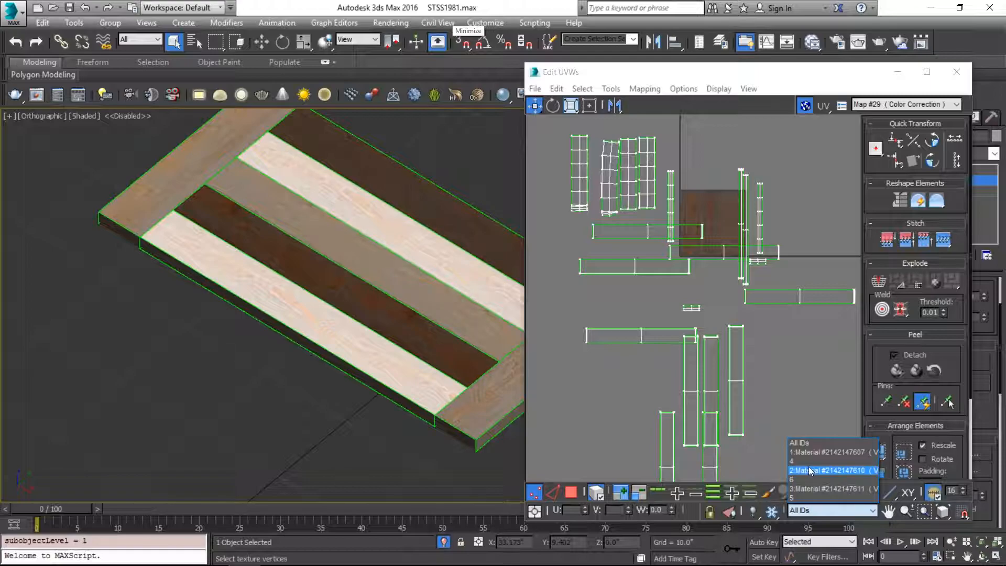
{"action": "left_click", "coordinate": [831, 453]}
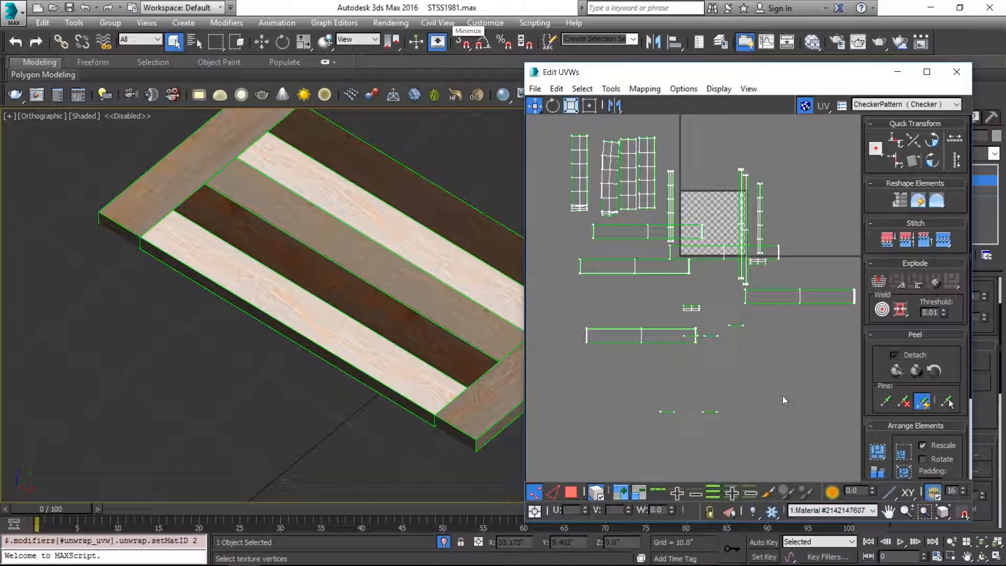
{"action": "left_click", "coordinate": [852, 508]}
{"action": "left_click", "coordinate": [826, 461]}
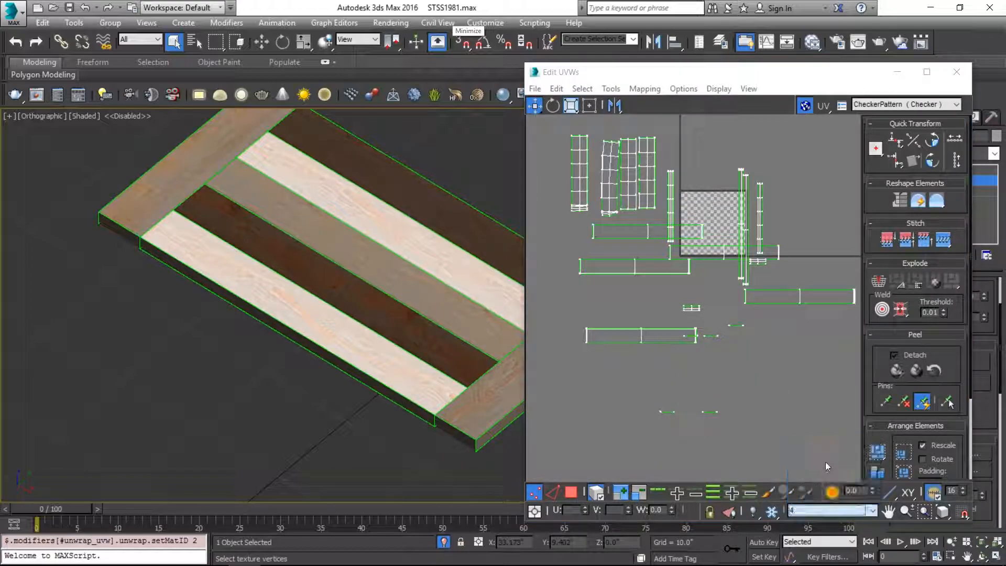
{"action": "left_click", "coordinate": [824, 514]}
{"action": "left_click", "coordinate": [823, 463]}
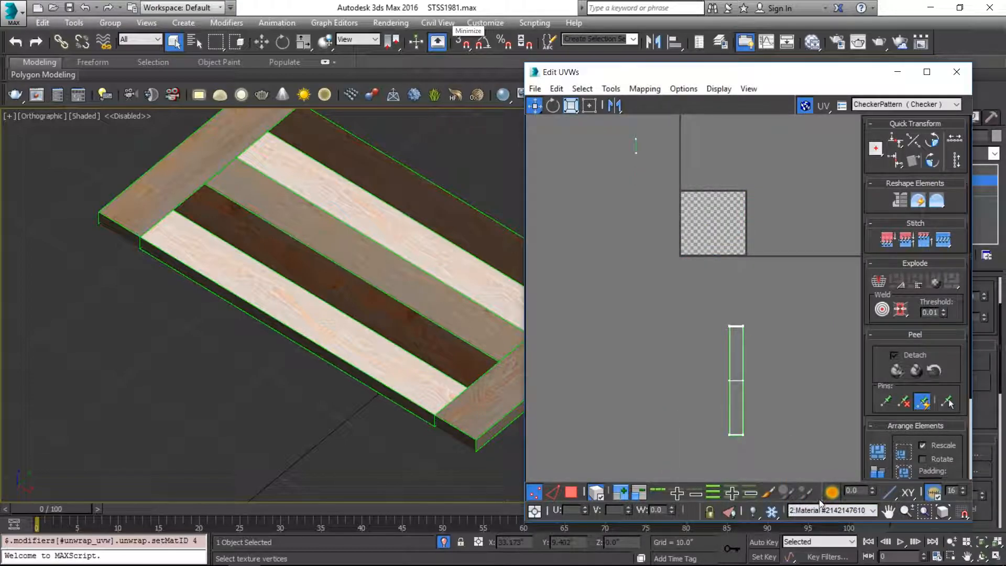
{"action": "left_click", "coordinate": [816, 514]}
{"action": "left_click", "coordinate": [818, 488]}
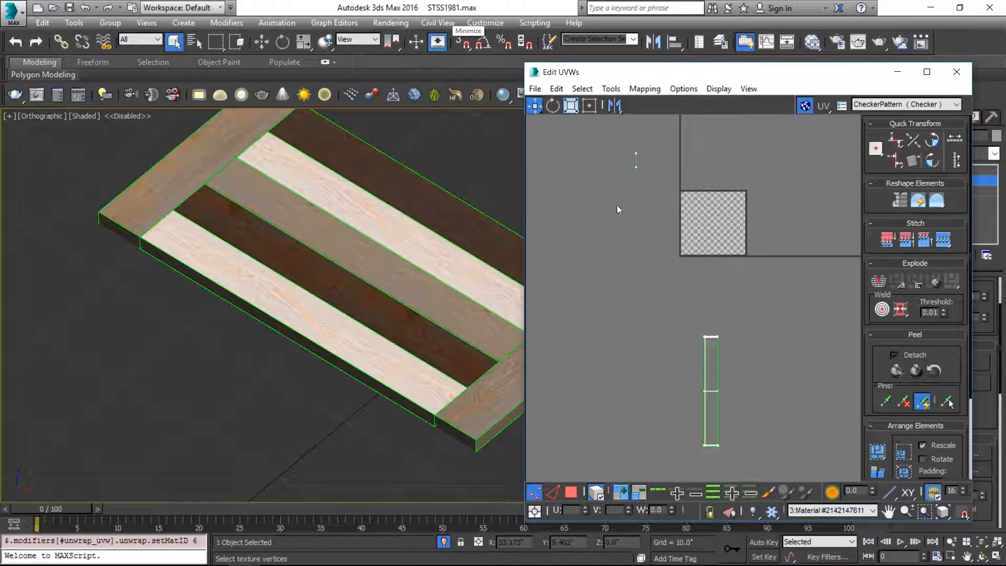
{"action": "key", "text": "ctrl+a"}
{"action": "left_click", "coordinate": [767, 361]}
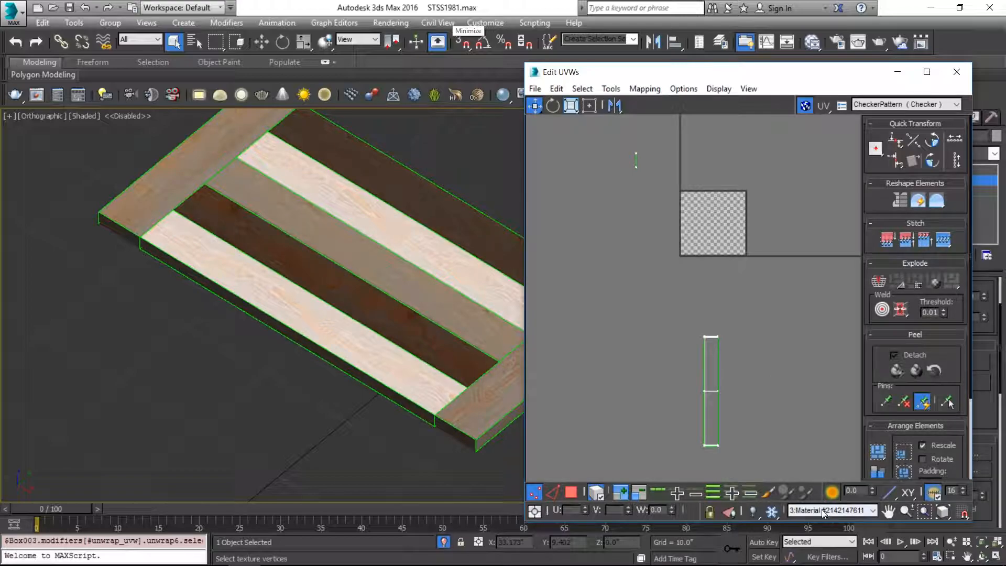
{"action": "key", "text": "alt+Tab"}
{"action": "left_click", "coordinate": [265, 201]}
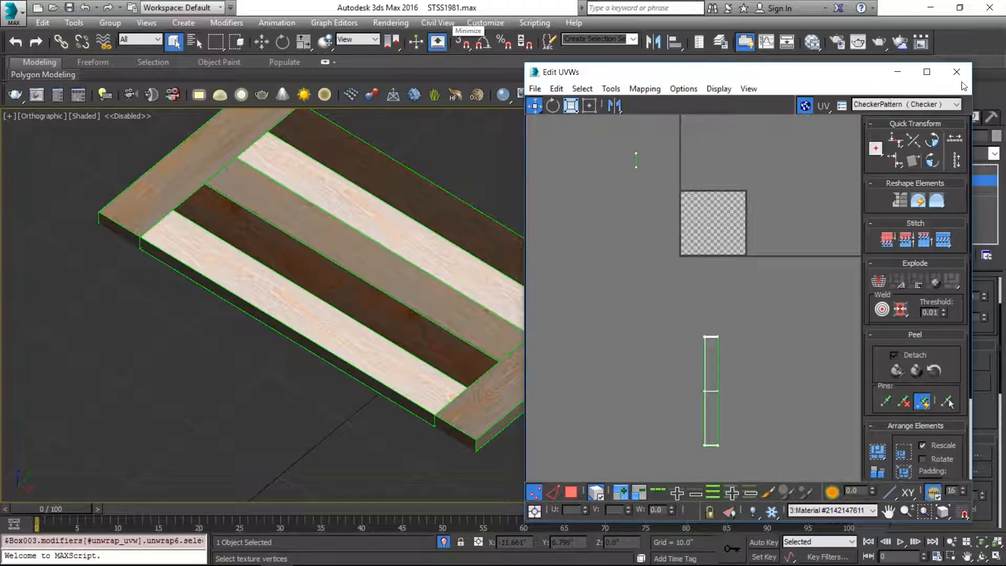
{"action": "left_click", "coordinate": [957, 72]}
Step: Rename the third wood VRayMtl as Light_Wood and the second one as Dark_Wood
{"action": "key", "text": "m"}
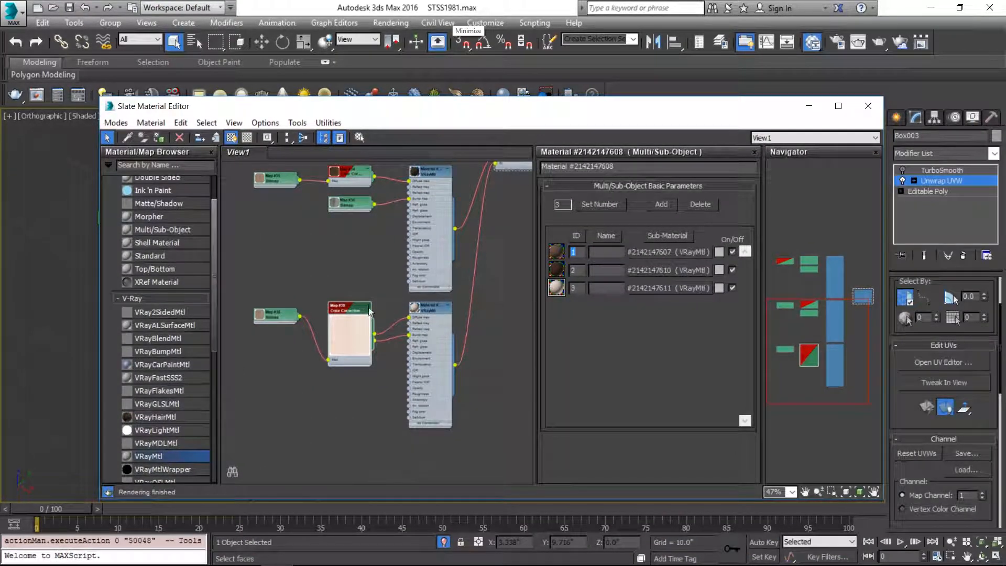
{"action": "double_click", "coordinate": [425, 305]}
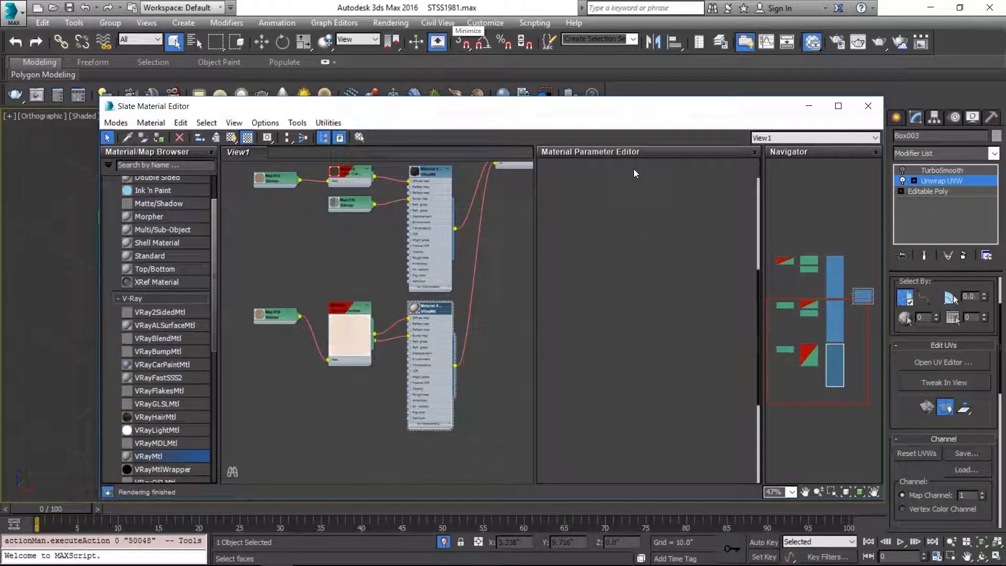
{"action": "type", "text": "Light_Wood"}
{"action": "key", "text": "Return"}
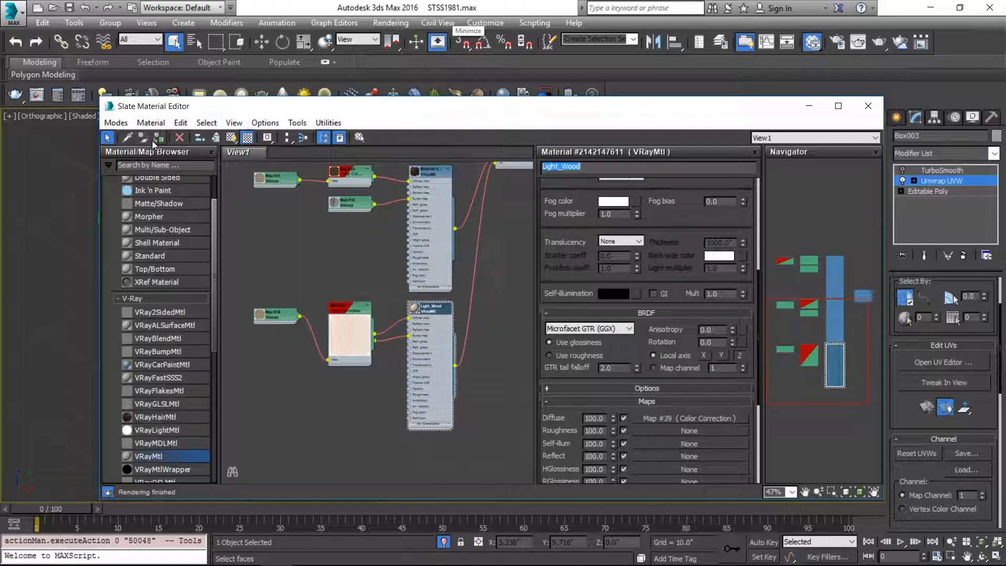
{"action": "double_click", "coordinate": [429, 172]}
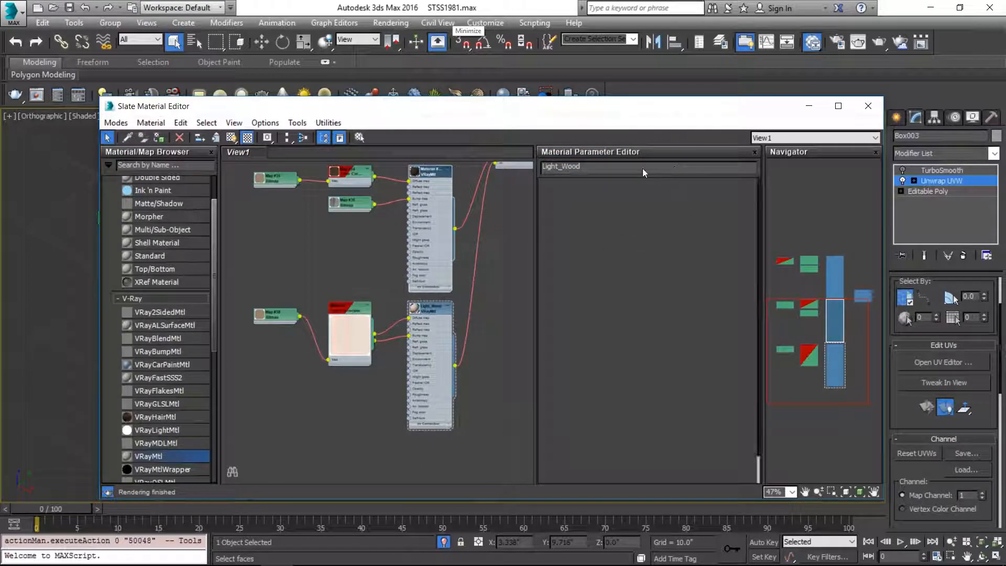
{"action": "type", "text": "Da"}
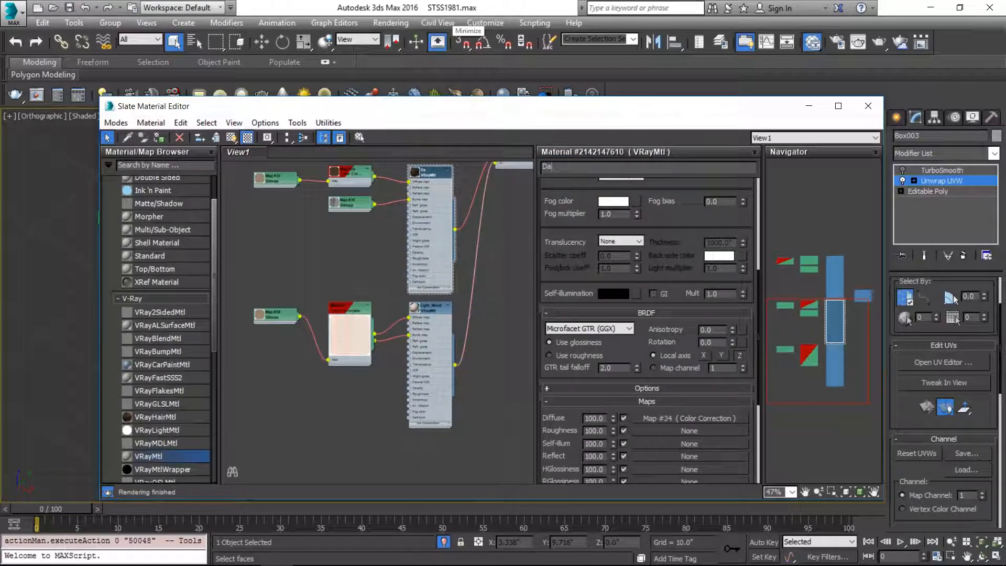
{"action": "type", "text": "rk_Wood"}
{"action": "key", "text": "Return"}
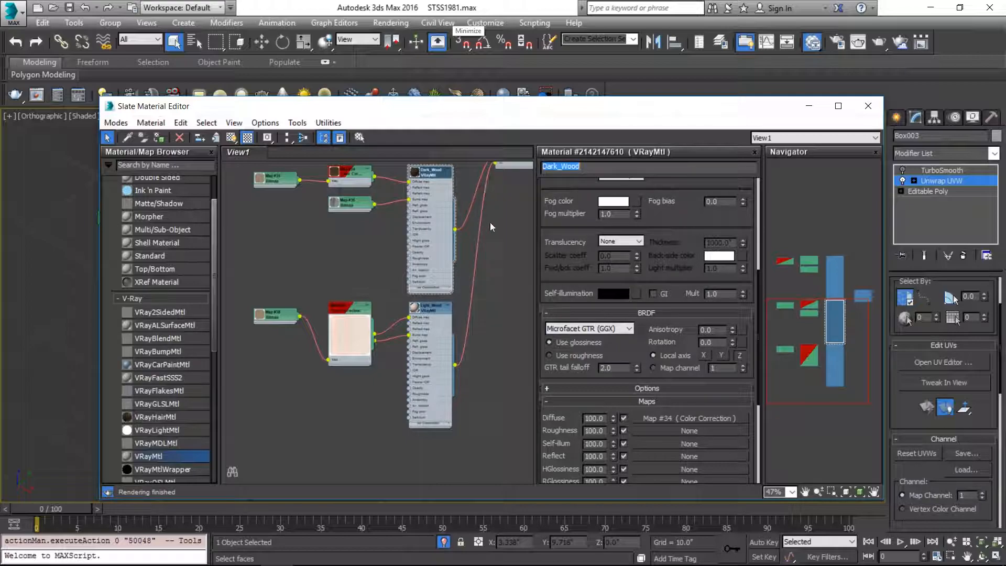
Step: Rename the original VRayMtl in slot 1 as Wood and close the material editor
{"action": "middle_click_drag", "start_coordinate": [493, 224], "coordinate": [487, 446]}
{"action": "double_click", "coordinate": [420, 260]}
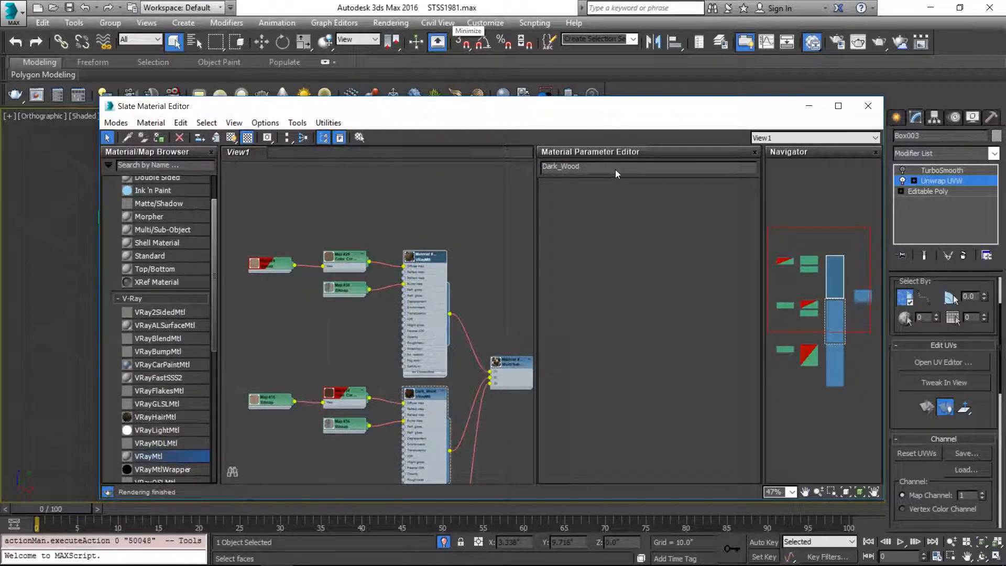
{"action": "left_click_drag", "start_coordinate": [622, 168], "coordinate": [400, 217]}
{"action": "type", "text": "Wood"}
{"action": "key", "text": "Return"}
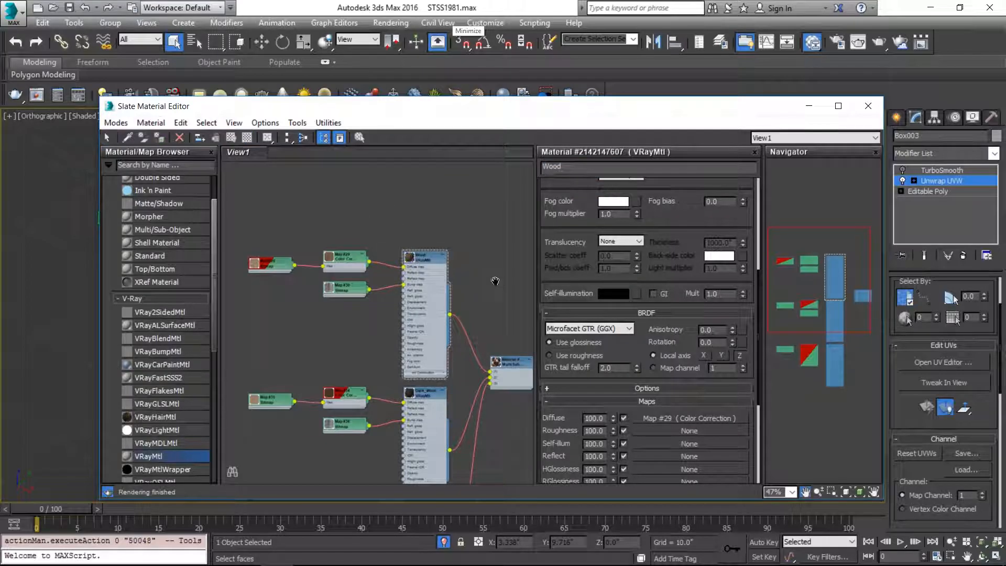
{"action": "middle_click_drag", "start_coordinate": [507, 353], "coordinate": [454, 240]}
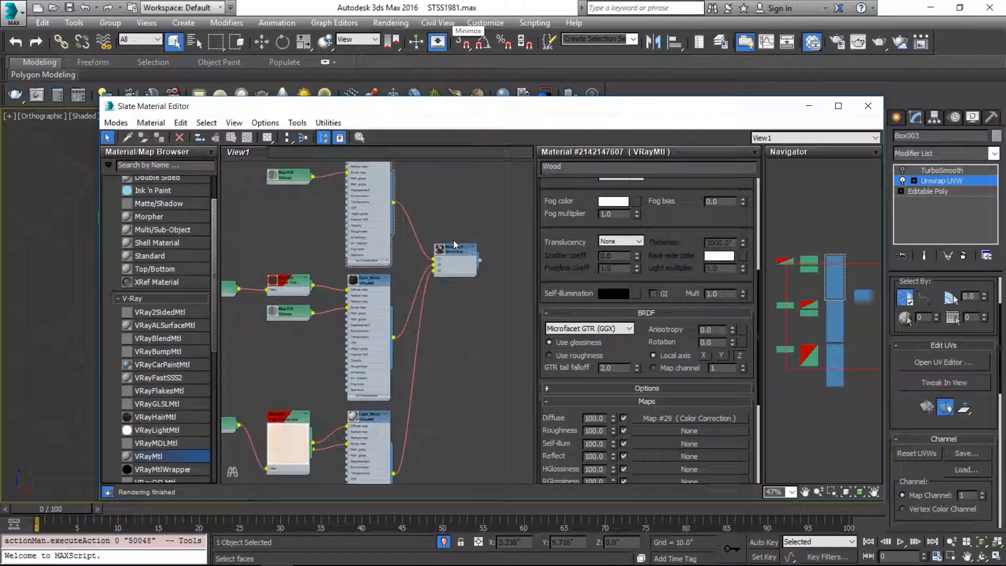
{"action": "left_click", "coordinate": [868, 105]}
Step: Reopen the UV editor, filter the layout to the Dark_Wood material ID and select its long plank shell
{"action": "left_click", "coordinate": [941, 361]}
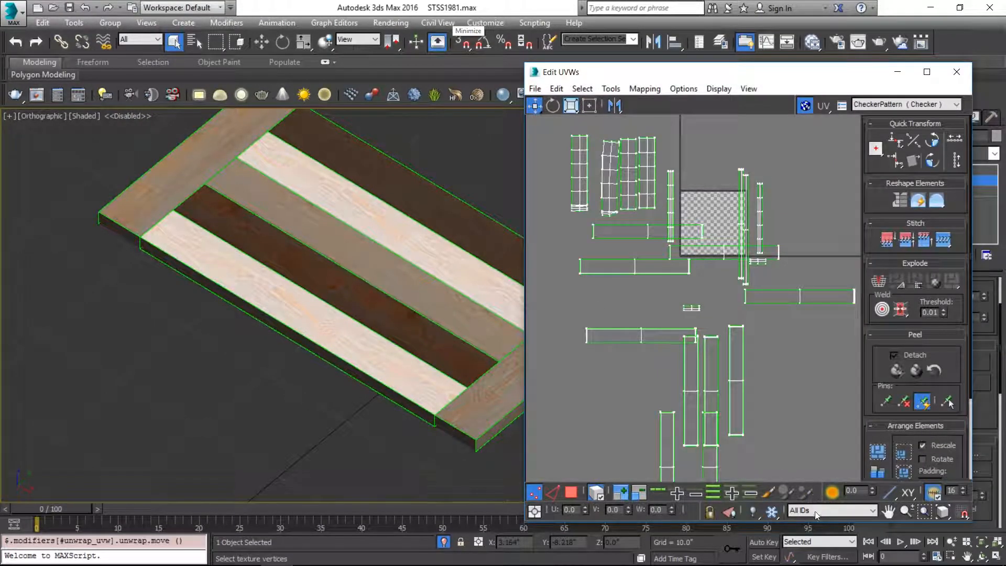
{"action": "left_click", "coordinate": [815, 511]}
{"action": "left_click", "coordinate": [822, 454]}
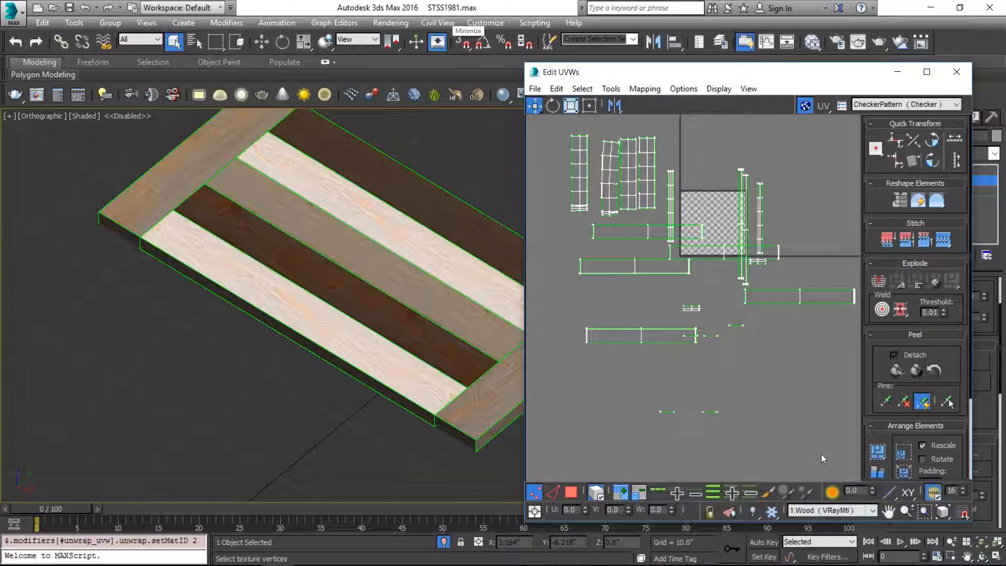
{"action": "left_click", "coordinate": [821, 510]}
{"action": "left_click", "coordinate": [821, 470]}
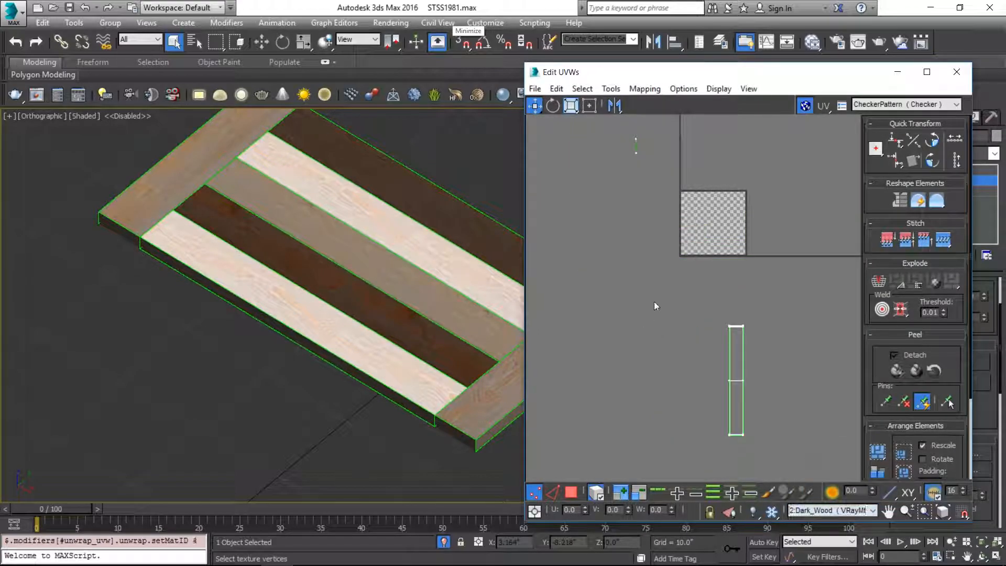
{"action": "left_click", "coordinate": [743, 392]}
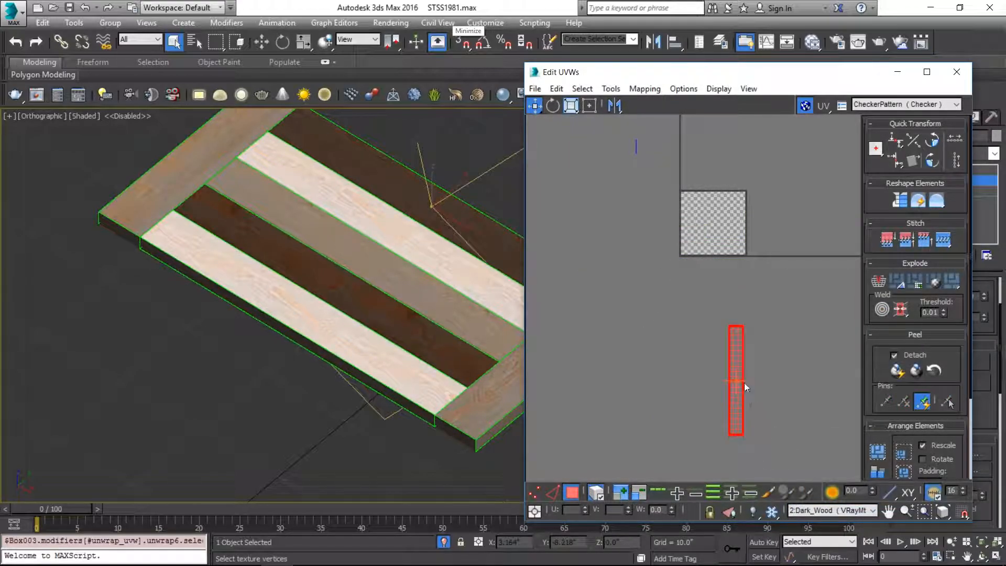
Step: Move the long Dark_Wood plank shell onto the checker tile, shift all Dark_Wood shells together, and leave the UV editor
{"action": "left_click_drag", "start_coordinate": [736, 357], "coordinate": [737, 184]}
{"action": "scroll", "coordinate": [691, 260], "scroll_direction": "down", "scroll_amount": 5}
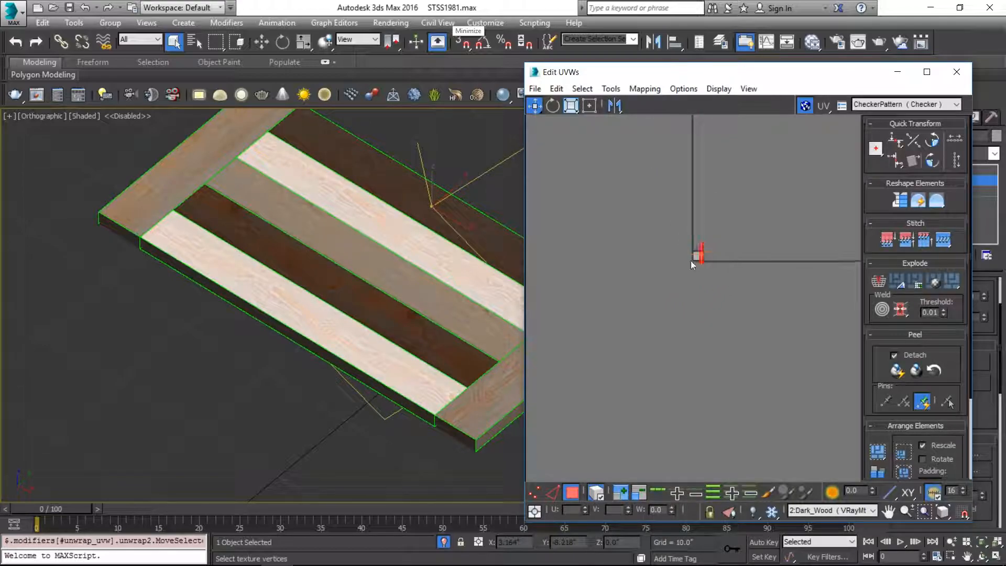
{"action": "left_click_drag", "start_coordinate": [647, 208], "coordinate": [781, 355]}
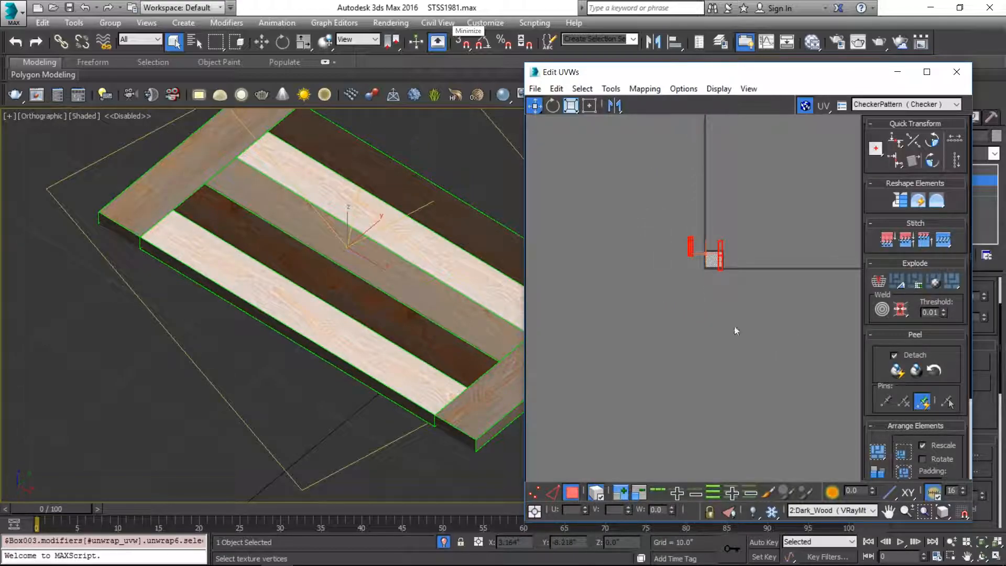
{"action": "left_click_drag", "start_coordinate": [720, 253], "coordinate": [762, 234]}
{"action": "left_click", "coordinate": [755, 224]}
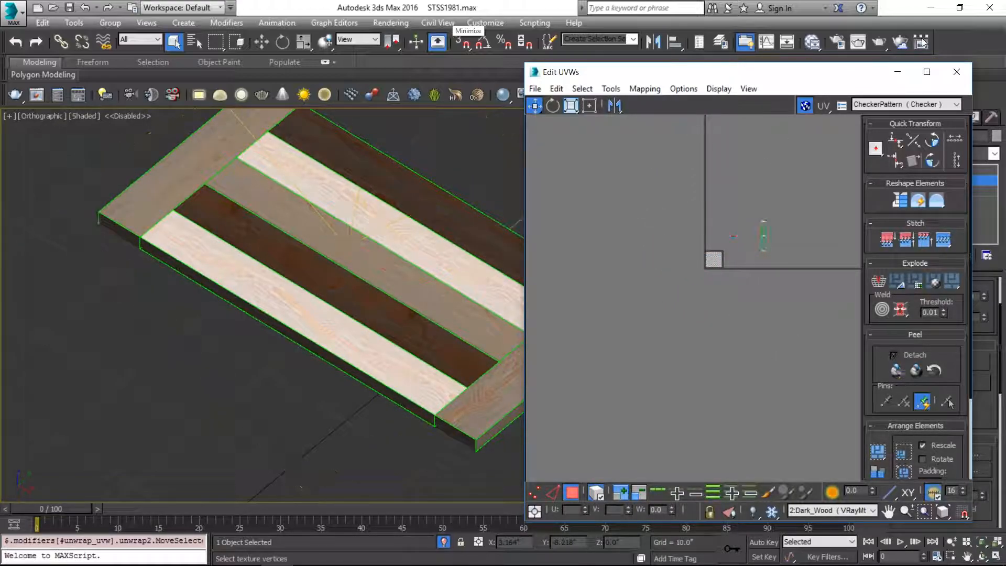
{"action": "left_click", "coordinate": [956, 74]}
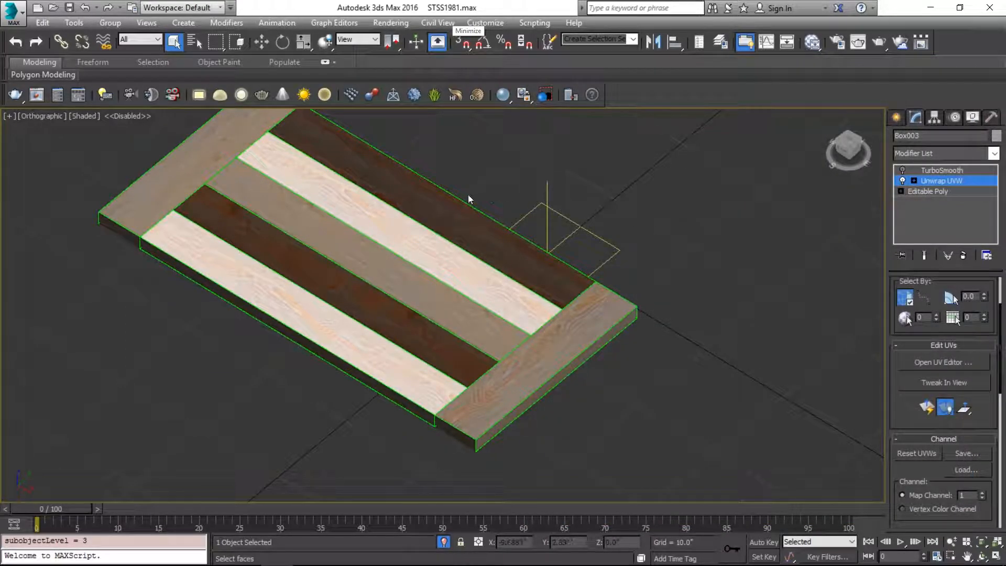
{"action": "key", "text": "1"}
{"action": "scroll", "coordinate": [432, 271], "scroll_direction": "up", "scroll_amount": 3}
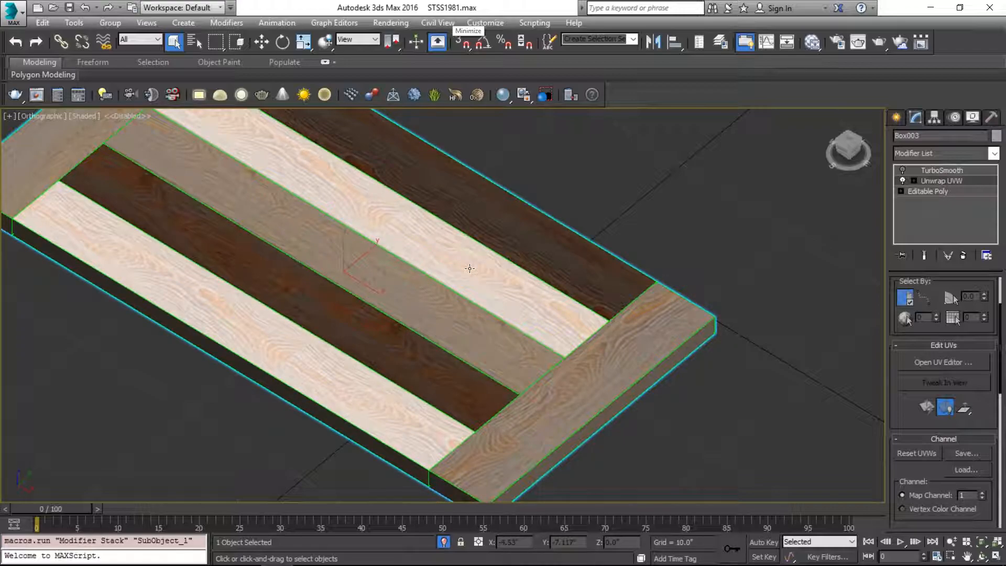
Step: Try a UVW Map modifier above Unwrap UVW on the tabletop and remove it again
{"action": "left_click", "coordinate": [944, 153]}
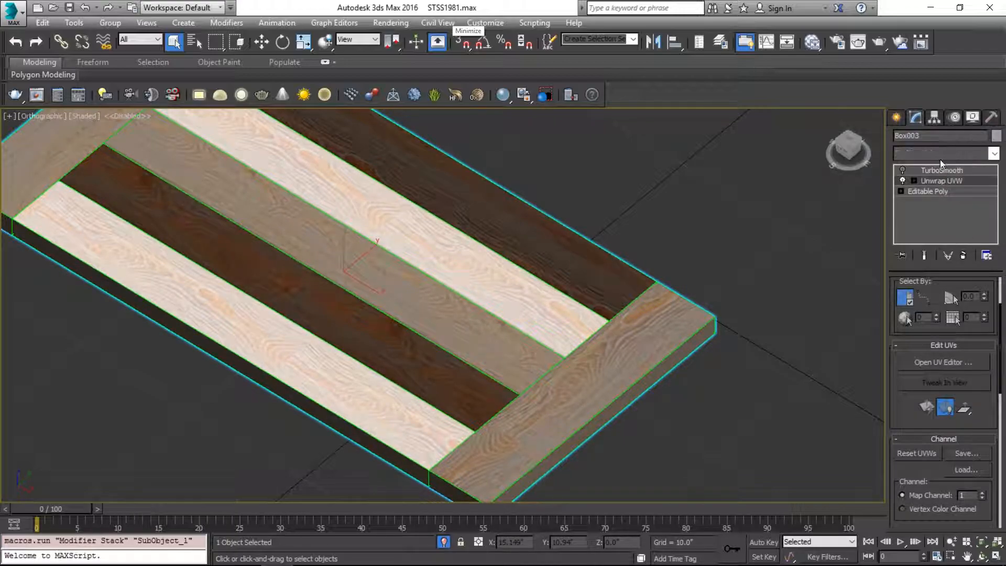
{"action": "type", "text": "uvw"}
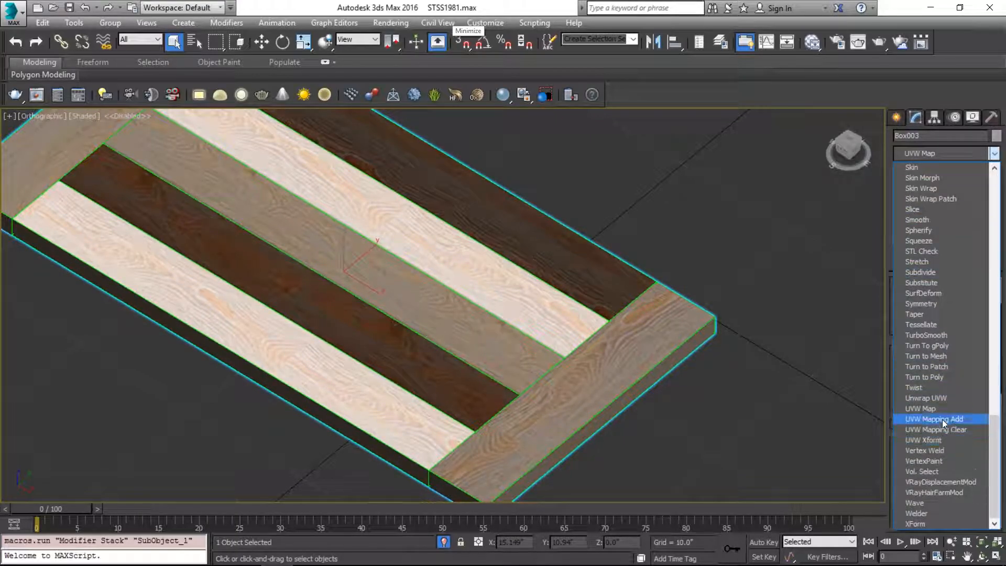
{"action": "key", "text": "Return"}
{"action": "mouse_move", "coordinate": [939, 183]}
{"action": "left_mouse_down"}
{"action": "mouse_move", "coordinate": [951, 198]}
{"action": "mouse_move", "coordinate": [944, 185]}
{"action": "left_mouse_up"}
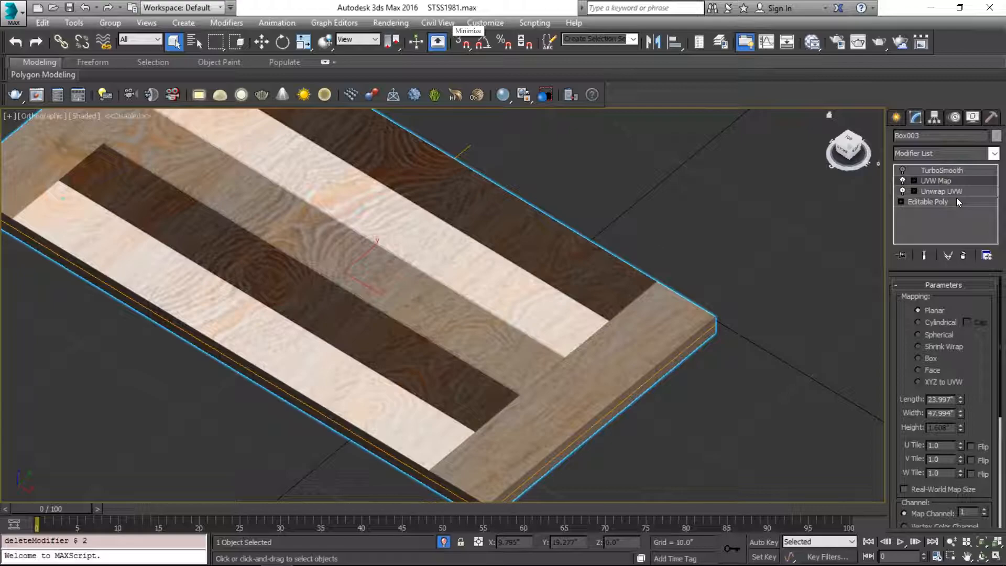
{"action": "left_click", "coordinate": [962, 255]}
{"action": "left_click", "coordinate": [685, 187]}
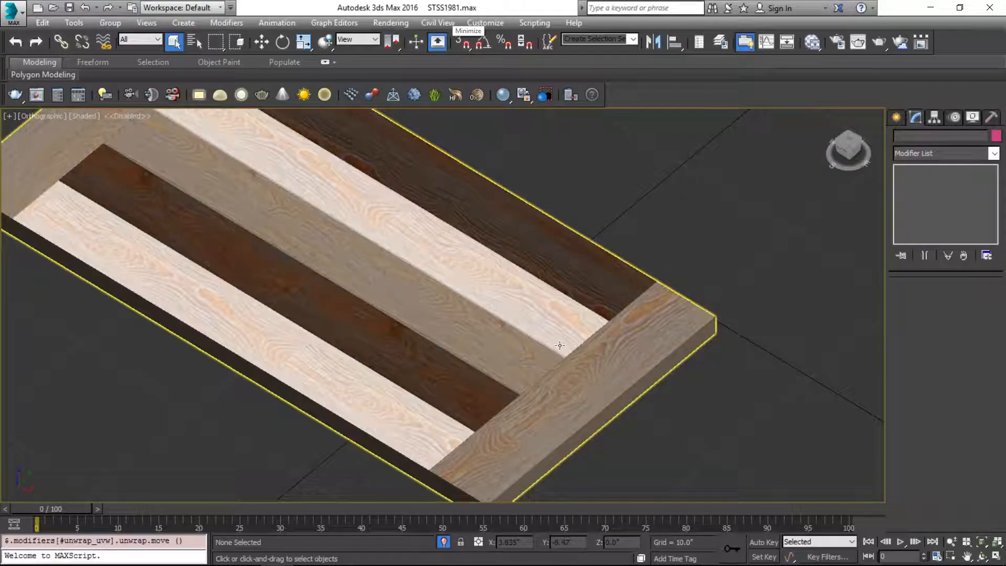
Step: Reselect the tabletop and open the hong1.jpg bitmap settings of the Wood material in the Slate Material Editor
{"action": "middle_click_drag", "start_coordinate": [409, 302], "coordinate": [419, 245], "text": "alt"}
{"action": "key", "text": "z"}
{"action": "left_click", "coordinate": [461, 301]}
{"action": "middle_click_drag", "start_coordinate": [461, 301], "coordinate": [544, 337], "text": "alt"}
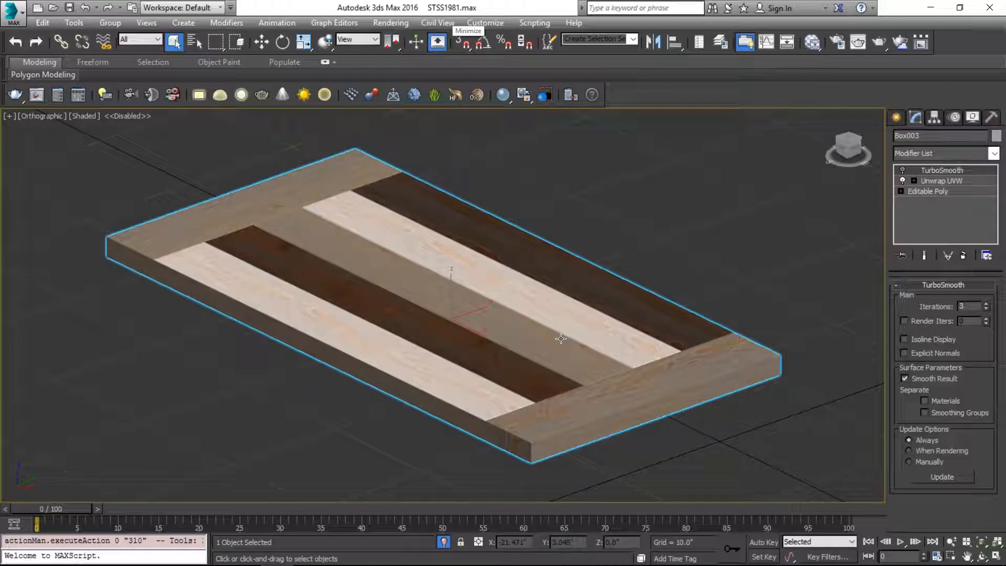
{"action": "key", "text": "m"}
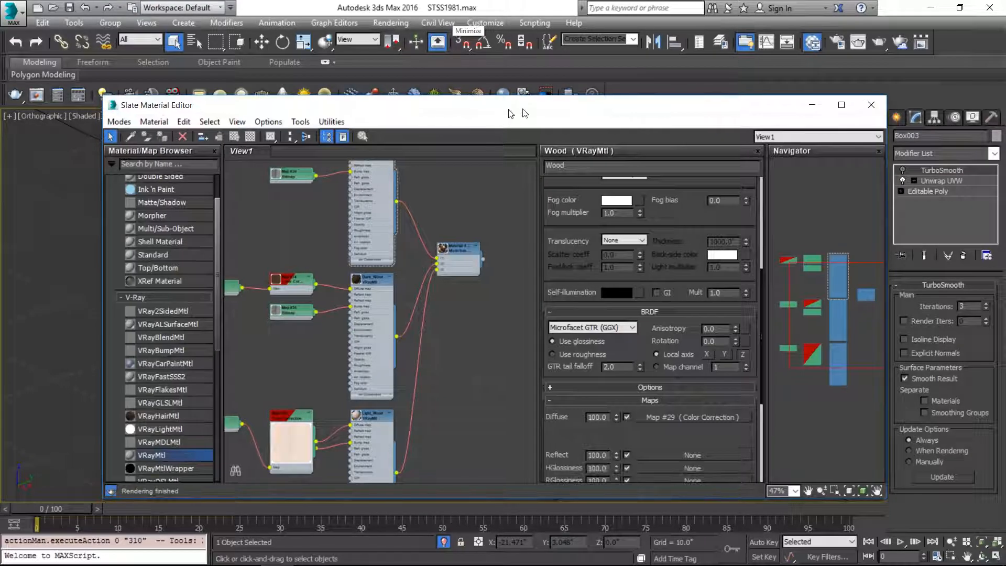
{"action": "left_click_drag", "start_coordinate": [512, 108], "coordinate": [807, 112]}
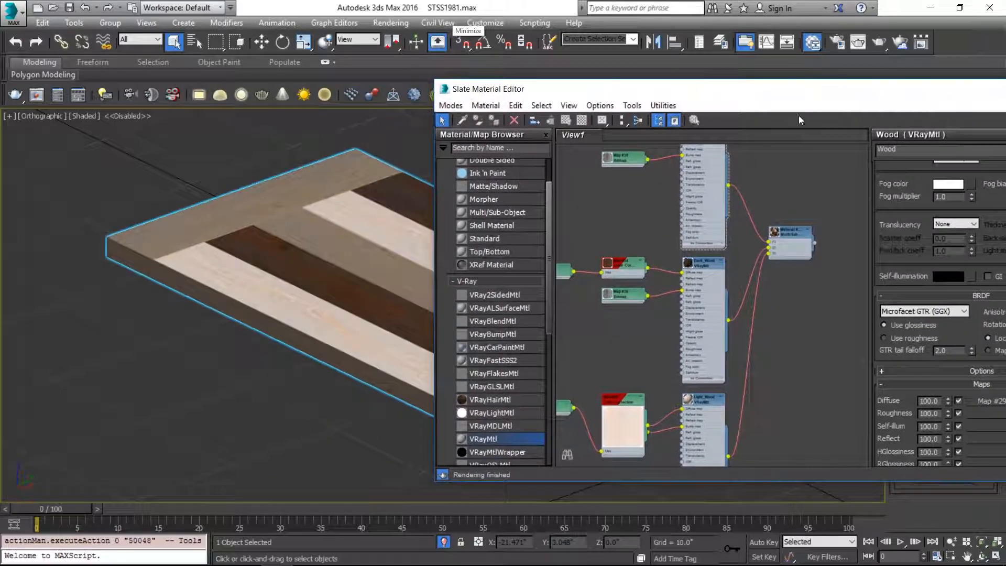
{"action": "scroll", "coordinate": [600, 224], "scroll_direction": "down", "scroll_amount": 3}
{"action": "middle_click_drag", "start_coordinate": [607, 225], "coordinate": [704, 267]}
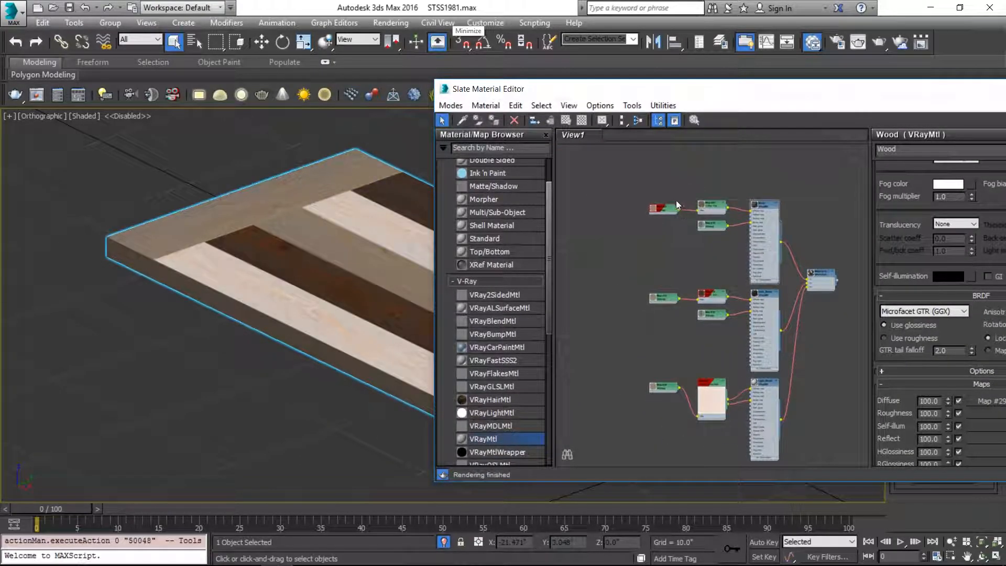
{"action": "double_click", "coordinate": [669, 209]}
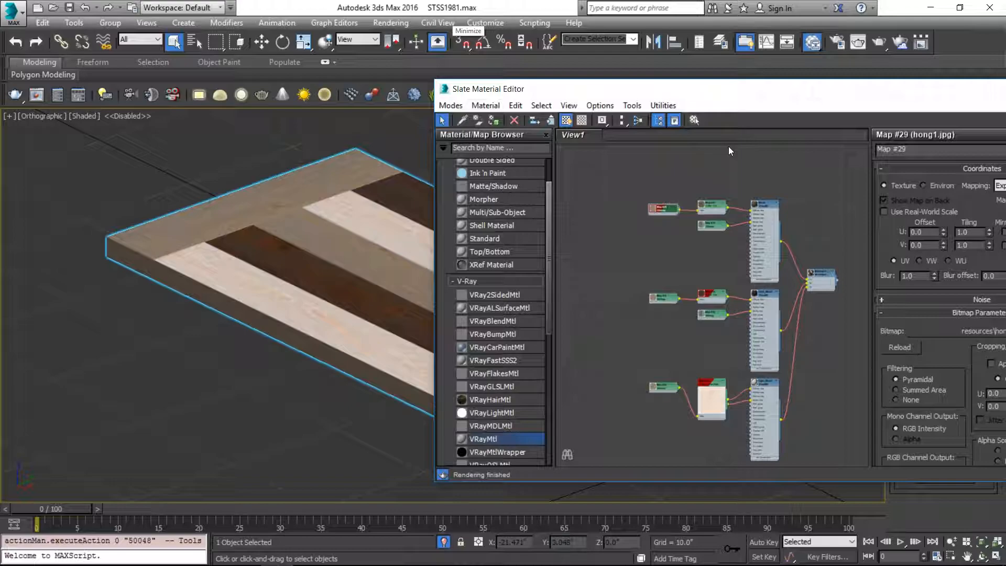
{"action": "left_click_drag", "start_coordinate": [760, 89], "coordinate": [560, 105]}
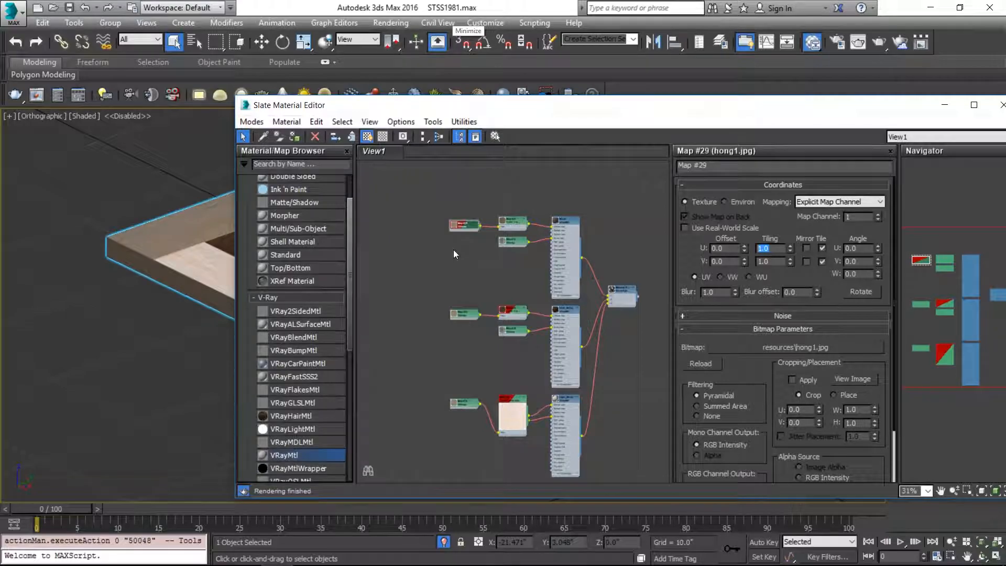
Step: Connect the Wood material's hong1.jpg bitmap to the Dark_Wood and Light_Wood color corrections and delete their separate bitmaps
{"action": "scroll", "coordinate": [451, 255], "scroll_direction": "up", "scroll_amount": 5}
{"action": "left_click_drag", "start_coordinate": [496, 162], "coordinate": [527, 316]}
{"action": "scroll", "coordinate": [527, 293], "scroll_direction": "down", "scroll_amount": 2}
{"action": "left_click_drag", "start_coordinate": [502, 178], "coordinate": [530, 459]}
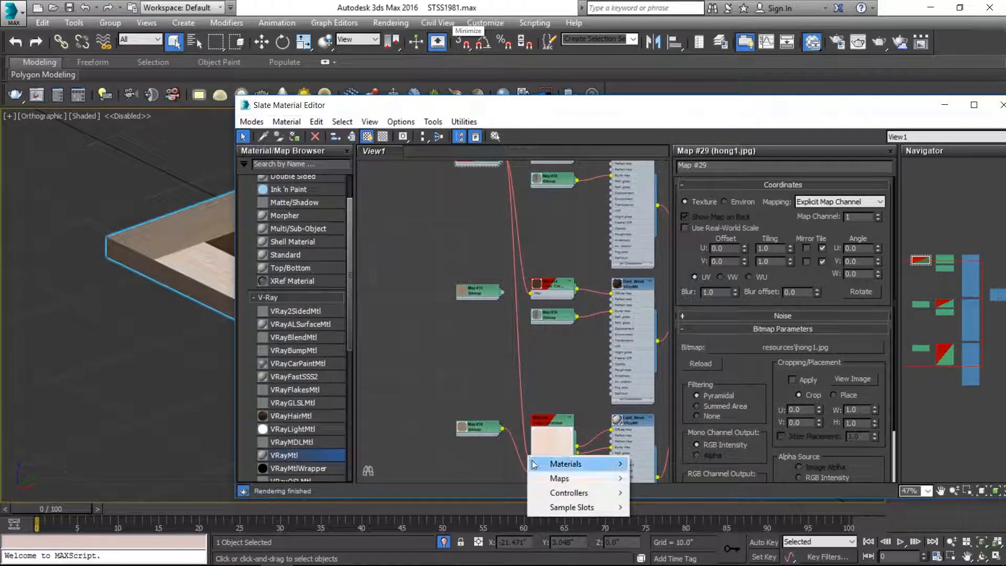
{"action": "left_click", "coordinate": [521, 396]}
{"action": "scroll", "coordinate": [522, 395], "scroll_direction": "down", "scroll_amount": 3}
{"action": "left_click_drag", "start_coordinate": [507, 211], "coordinate": [530, 455]}
{"action": "left_click_drag", "start_coordinate": [454, 286], "coordinate": [499, 473]}
{"action": "key", "text": "Delete"}
Step: Set the shared hong1.jpg bitmap's U and V tiling to 3, minimize the material editor and check the planks' grain
{"action": "left_click_drag", "start_coordinate": [706, 108], "coordinate": [357, 342]}
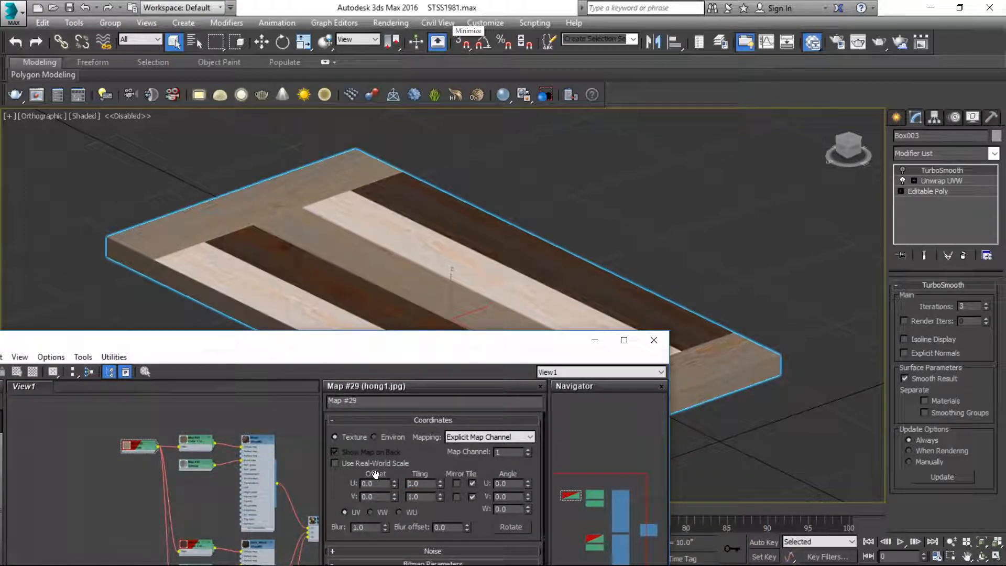
{"action": "type", "text": "3"}
{"action": "key", "text": "Tab"}
{"action": "type", "text": "3"}
{"action": "left_click", "coordinate": [594, 340]}
{"action": "middle_click_drag", "start_coordinate": [482, 320], "coordinate": [441, 350], "text": "alt"}
{"action": "scroll", "coordinate": [441, 351], "scroll_direction": "up", "scroll_amount": 4}
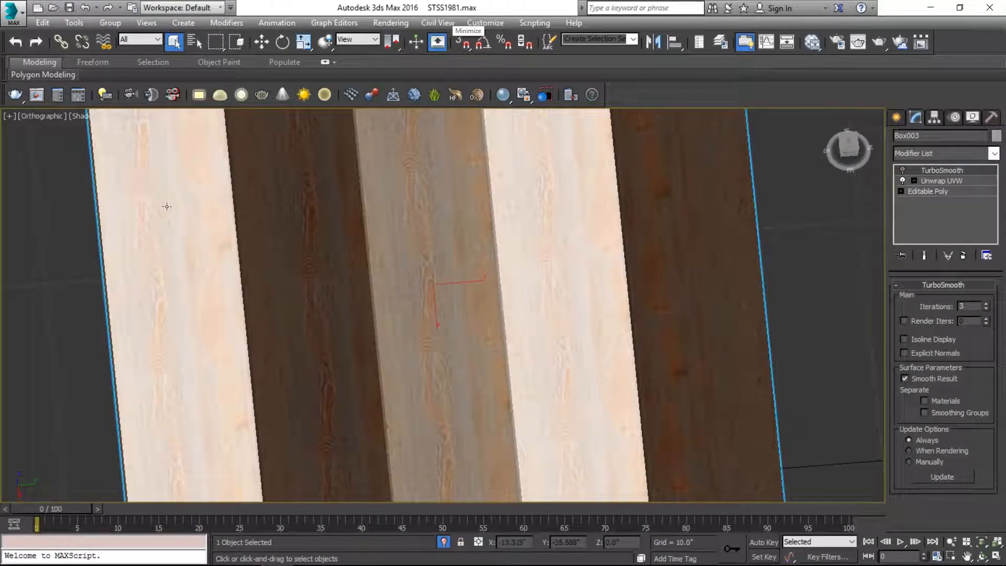
{"action": "middle_click_drag", "start_coordinate": [474, 348], "coordinate": [584, 367], "text": "alt"}
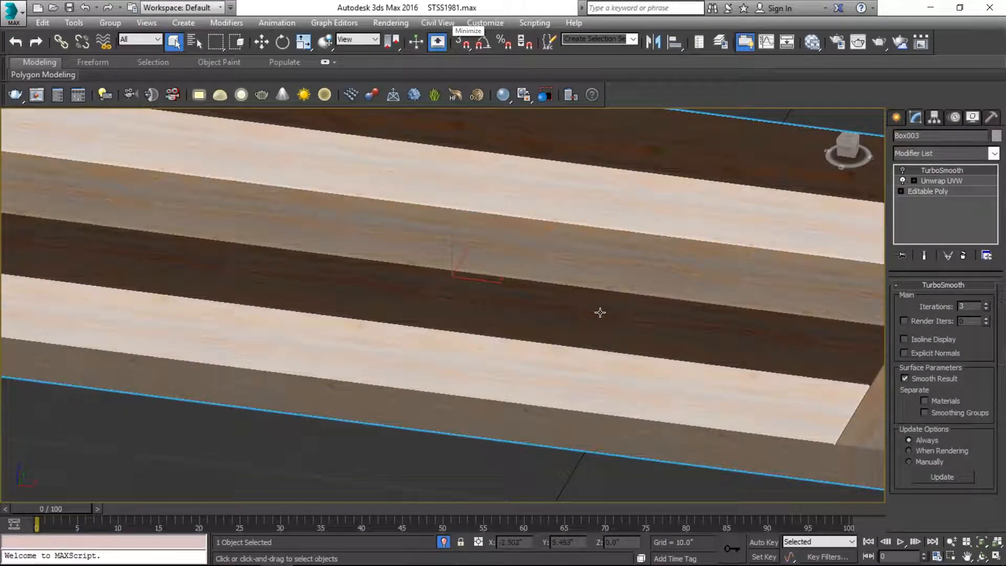
{"action": "key", "text": "z"}
Step: End isolation to show the whole table and select the tabletop in front
{"action": "left_click", "coordinate": [443, 543]}
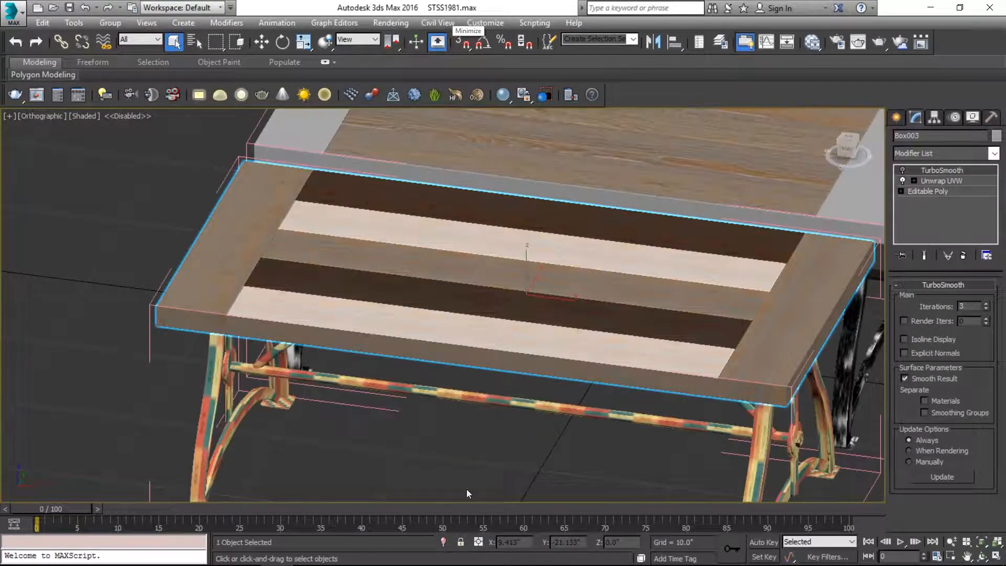
{"action": "middle_click_drag", "start_coordinate": [672, 336], "coordinate": [666, 330], "text": "alt"}
{"action": "middle_click_drag", "start_coordinate": [688, 381], "coordinate": [657, 197]}
{"action": "left_click", "coordinate": [689, 195]}
{"action": "middle_click_drag", "start_coordinate": [721, 177], "coordinate": [604, 267]}
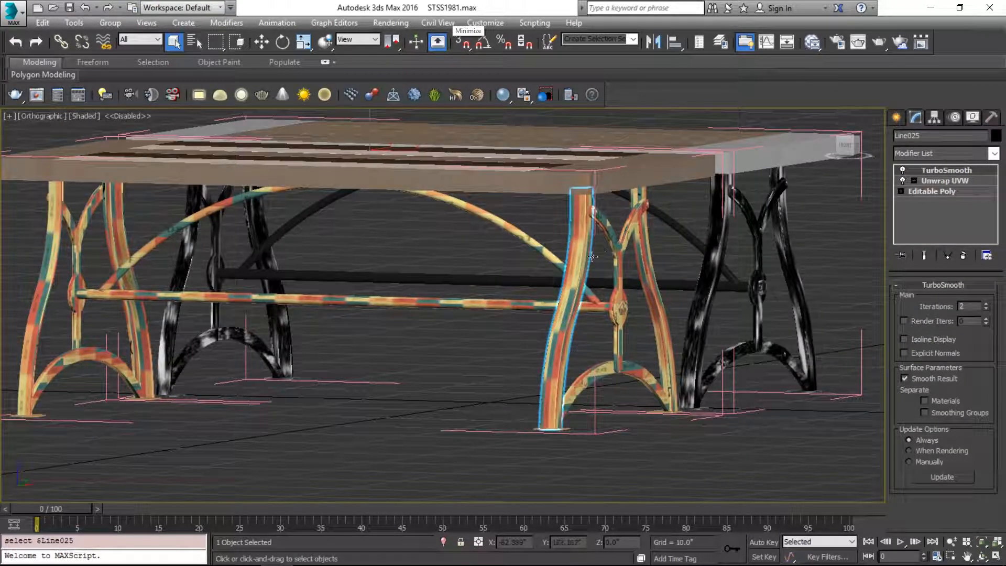
{"action": "left_click", "coordinate": [592, 184]}
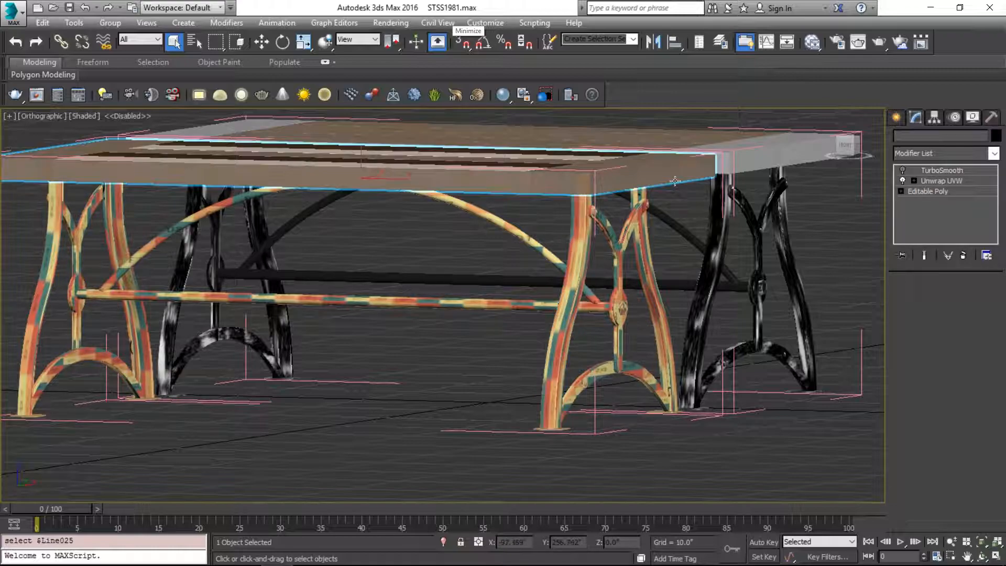
Step: Examine the tabletop's corner and edges with TurboSmooth switched on and off
{"action": "scroll", "coordinate": [579, 182], "scroll_direction": "up", "scroll_amount": 4}
{"action": "middle_click_drag", "start_coordinate": [579, 183], "coordinate": [615, 207], "text": "alt"}
{"action": "scroll", "coordinate": [578, 268], "scroll_direction": "up", "scroll_amount": 2}
{"action": "scroll", "coordinate": [578, 267], "scroll_direction": "up", "scroll_amount": 3}
{"action": "left_click", "coordinate": [902, 170]}
{"action": "left_click", "coordinate": [901, 171]}
{"action": "left_click", "coordinate": [901, 171]}
{"action": "left_click", "coordinate": [901, 170]}
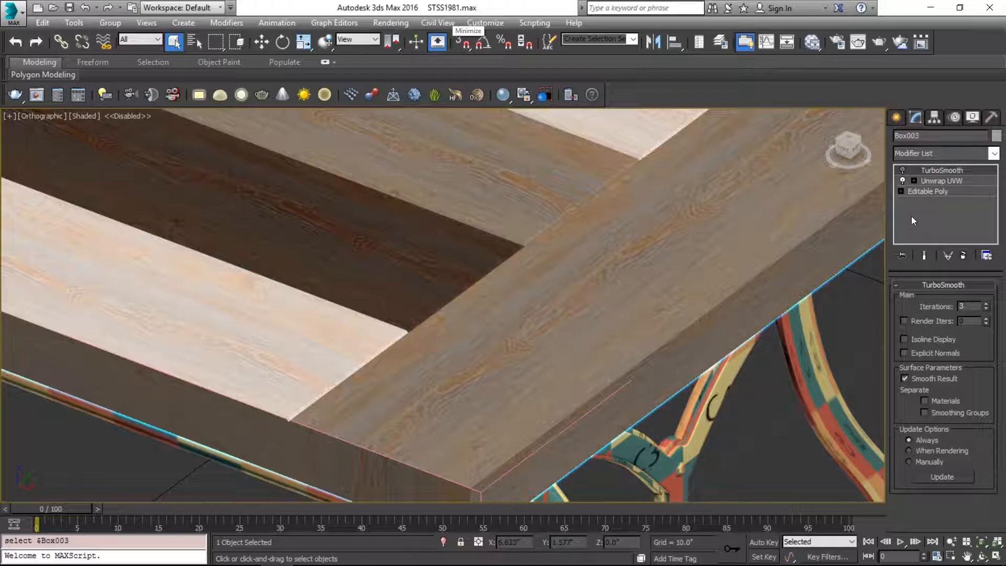
{"action": "scroll", "coordinate": [393, 160], "scroll_direction": "down", "scroll_amount": 5}
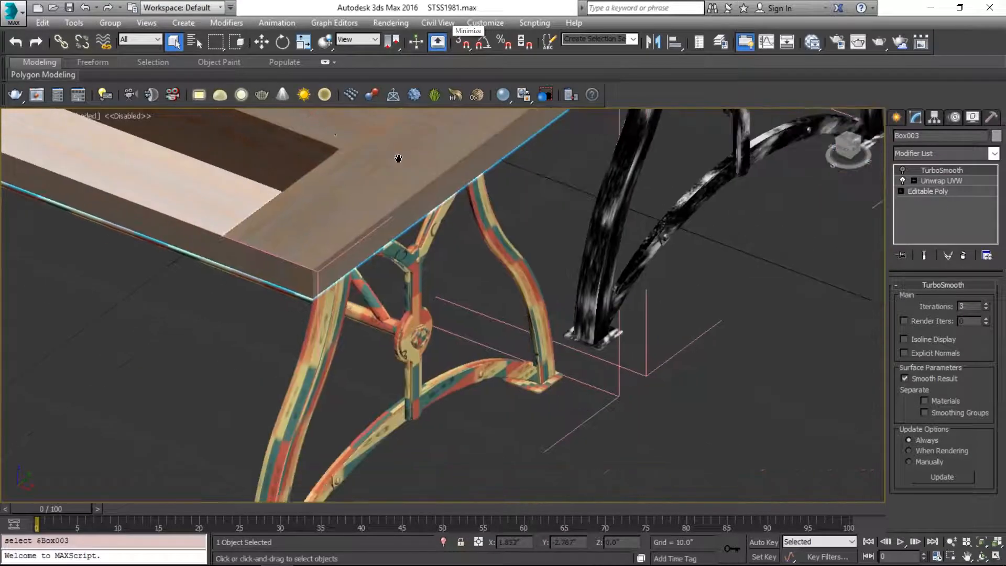
Step: Isolate the curved leg under the tabletop's near corner and inspect its checker mapping with edged faces shown
{"action": "left_click", "coordinate": [352, 310]}
{"action": "middle_click_drag", "start_coordinate": [508, 284], "coordinate": [413, 332], "text": "alt"}
{"action": "key", "text": "alt+q"}
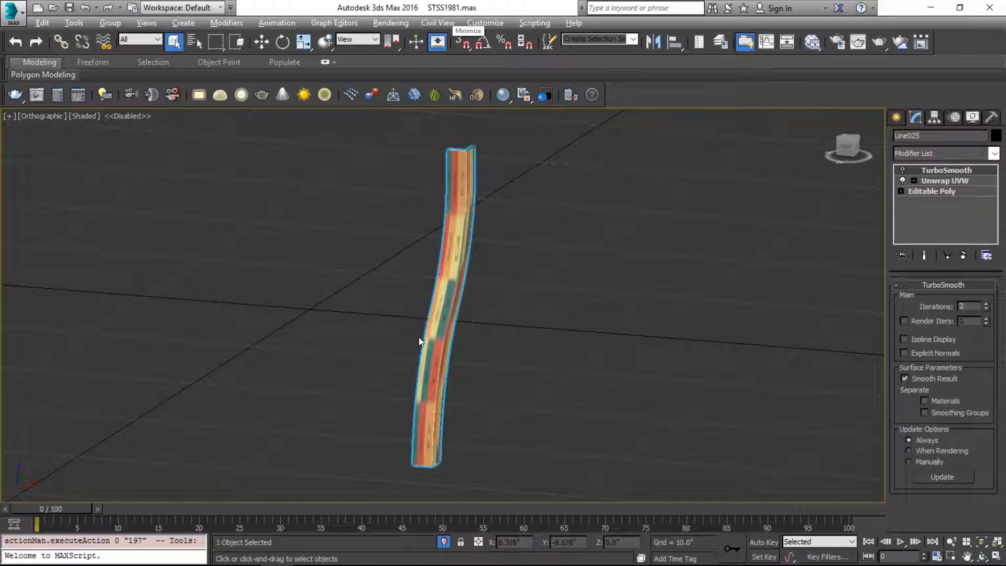
{"action": "key", "text": "f"}
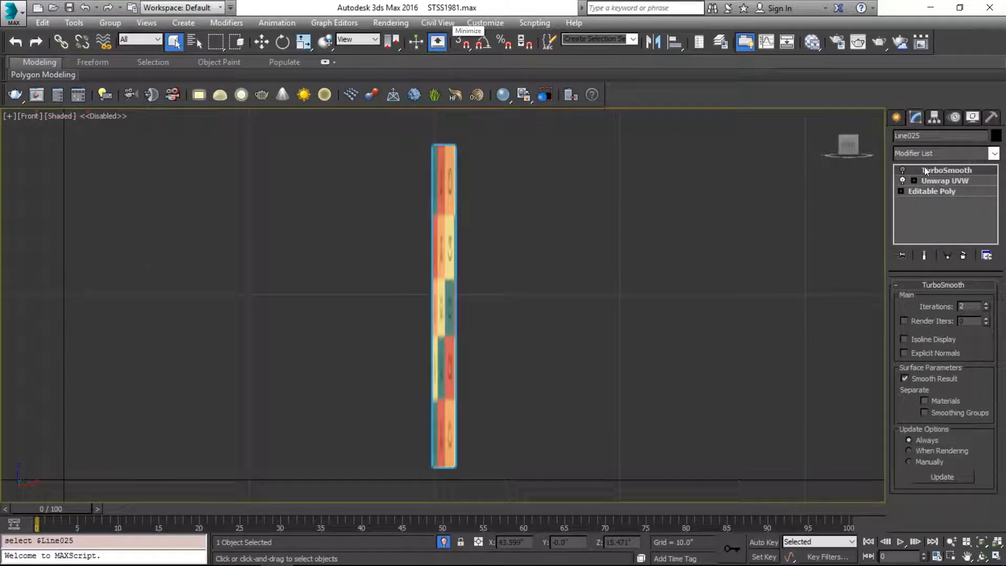
{"action": "scroll", "coordinate": [456, 260], "scroll_direction": "up", "scroll_amount": 5}
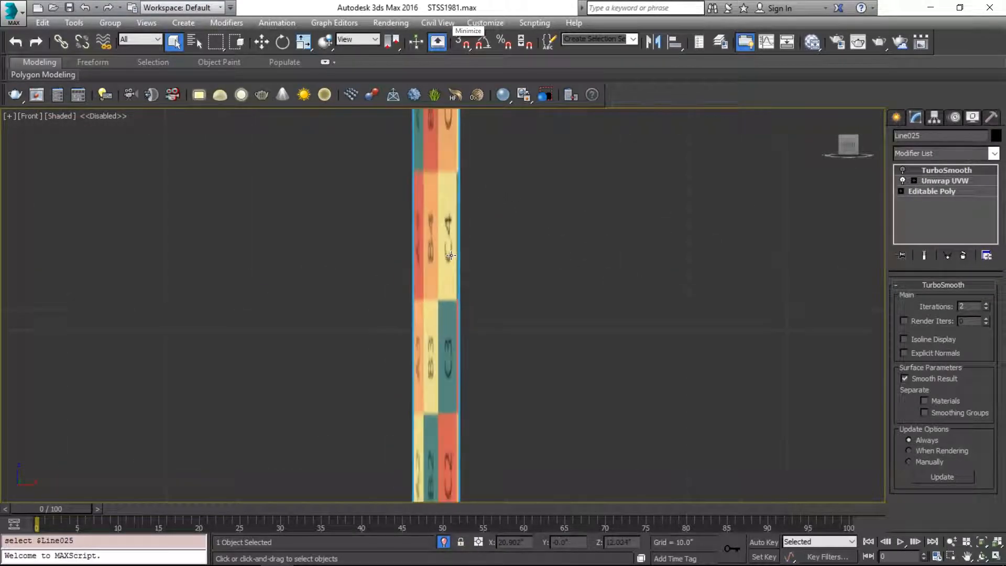
{"action": "key", "text": "F4"}
{"action": "scroll", "coordinate": [464, 249], "scroll_direction": "up", "scroll_amount": 4}
{"action": "scroll", "coordinate": [462, 252], "scroll_direction": "down", "scroll_amount": 4}
{"action": "middle_click_drag", "start_coordinate": [480, 257], "coordinate": [385, 262], "text": "alt"}
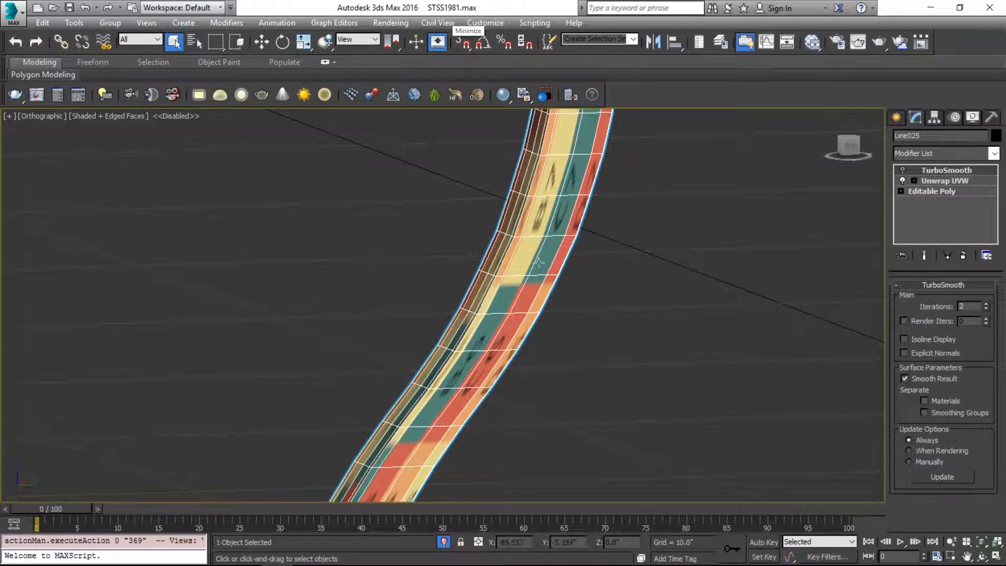
{"action": "scroll", "coordinate": [722, 241], "scroll_direction": "down", "scroll_amount": 3}
Step: Open the leg's Unwrap UVW layout in the UV editor and select all of its UV polygons
{"action": "left_click", "coordinate": [956, 181]}
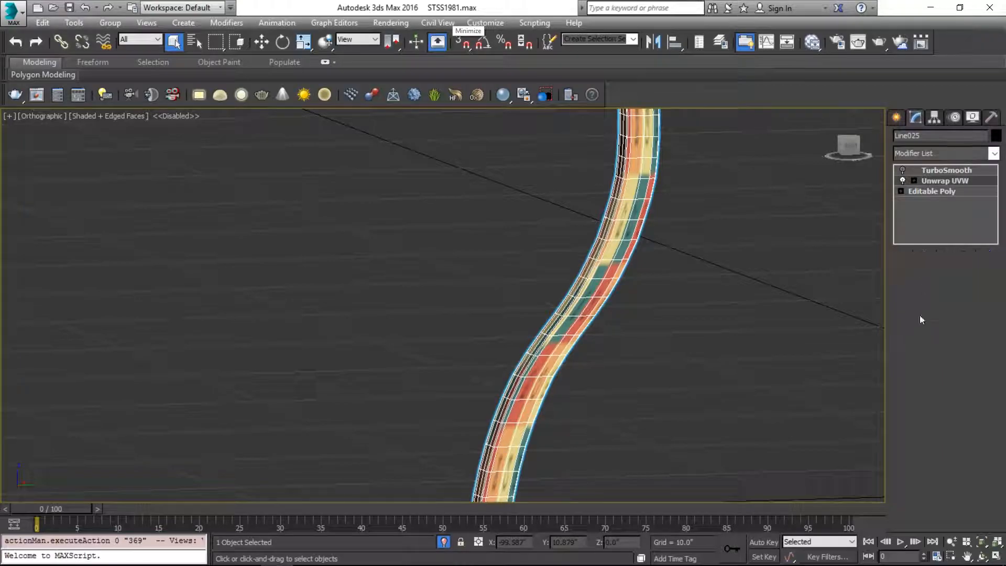
{"action": "left_click", "coordinate": [948, 359]}
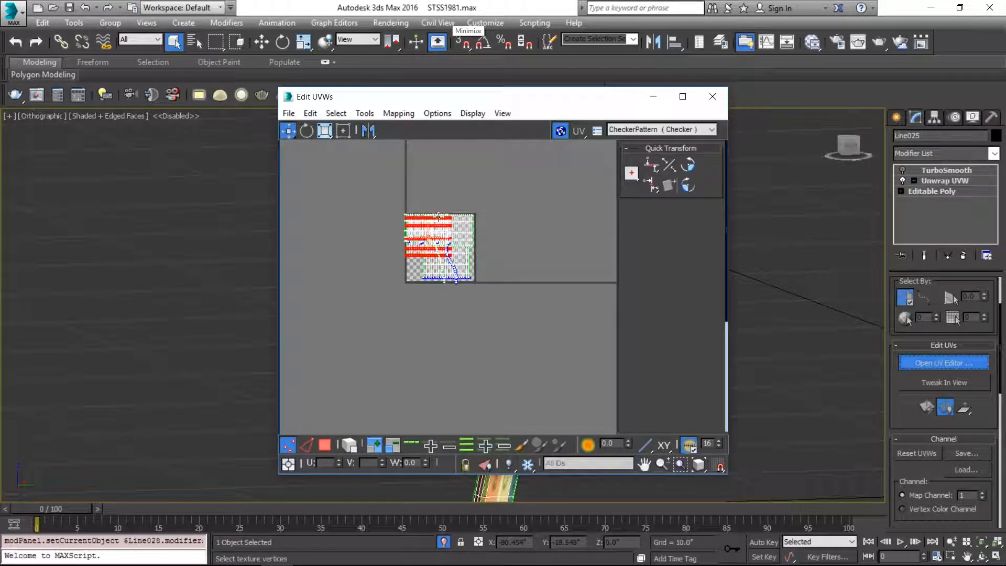
{"action": "left_click_drag", "start_coordinate": [471, 98], "coordinate": [295, 0]}
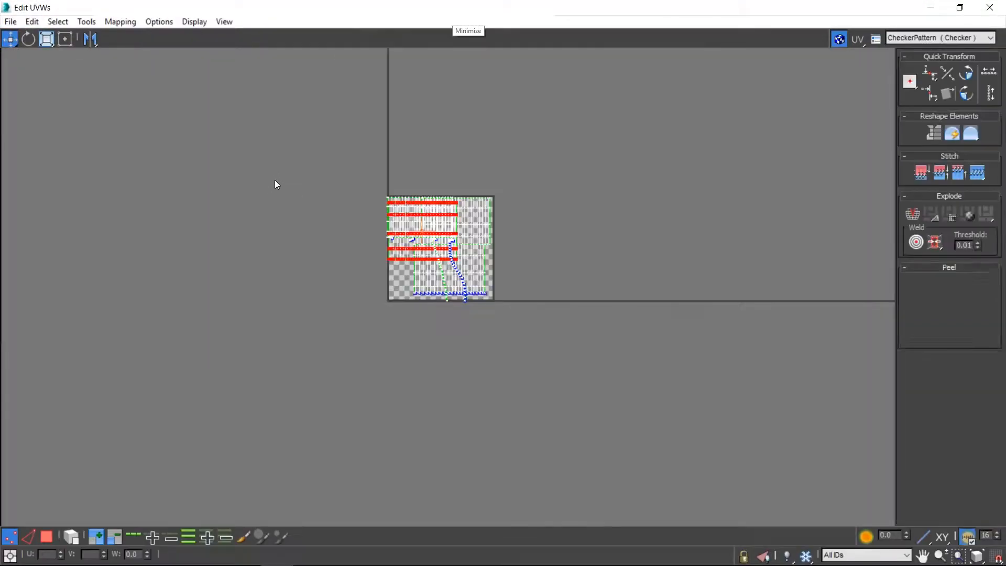
{"action": "scroll", "coordinate": [444, 214], "scroll_direction": "up", "scroll_amount": 4}
{"action": "scroll", "coordinate": [382, 342], "scroll_direction": "up", "scroll_amount": 3}
{"action": "left_click", "coordinate": [47, 536]}
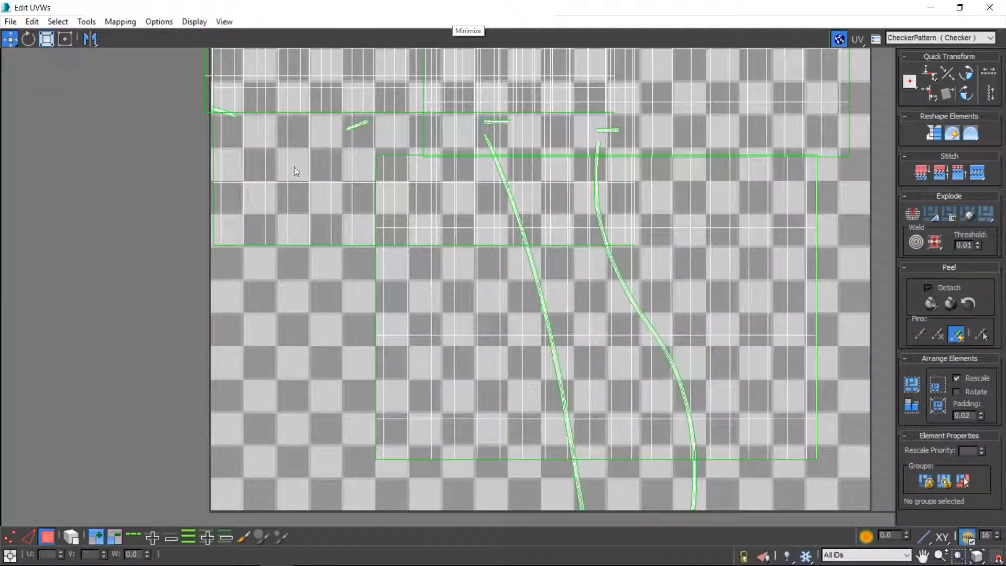
{"action": "key", "text": "ctrl+a"}
{"action": "scroll", "coordinate": [211, 210], "scroll_direction": "down", "scroll_amount": 4}
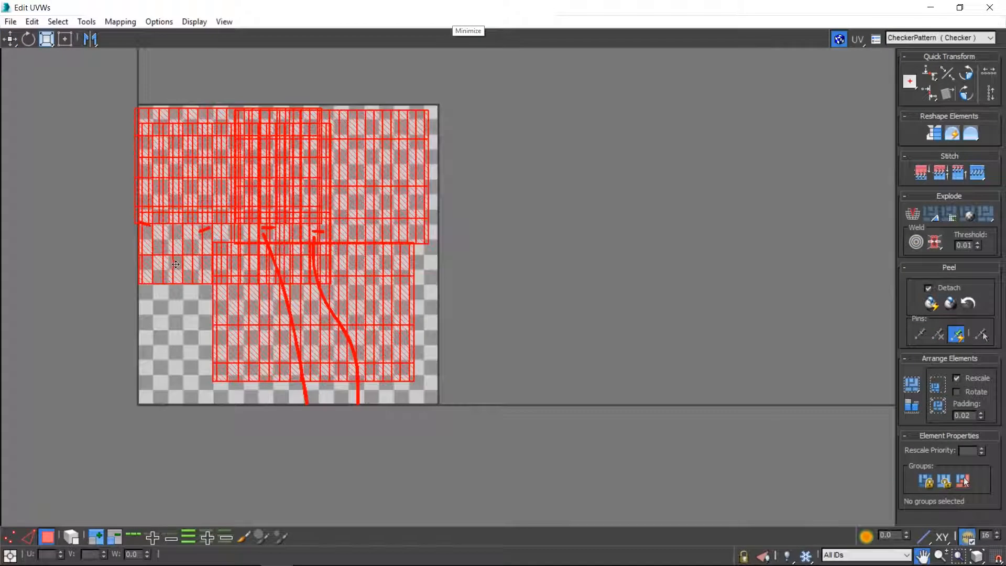
Step: Shrink the UV editor window beside the model and examine the mapping at the leg's top end
{"action": "left_click_drag", "start_coordinate": [427, 8], "coordinate": [225, 89]}
{"action": "scroll", "coordinate": [614, 179], "scroll_direction": "up", "scroll_amount": 5}
{"action": "middle_click_drag", "start_coordinate": [617, 178], "coordinate": [730, 252], "text": "alt"}
{"action": "scroll", "coordinate": [637, 203], "scroll_direction": "down", "scroll_amount": 3}
{"action": "scroll", "coordinate": [606, 338], "scroll_direction": "up", "scroll_amount": 3}
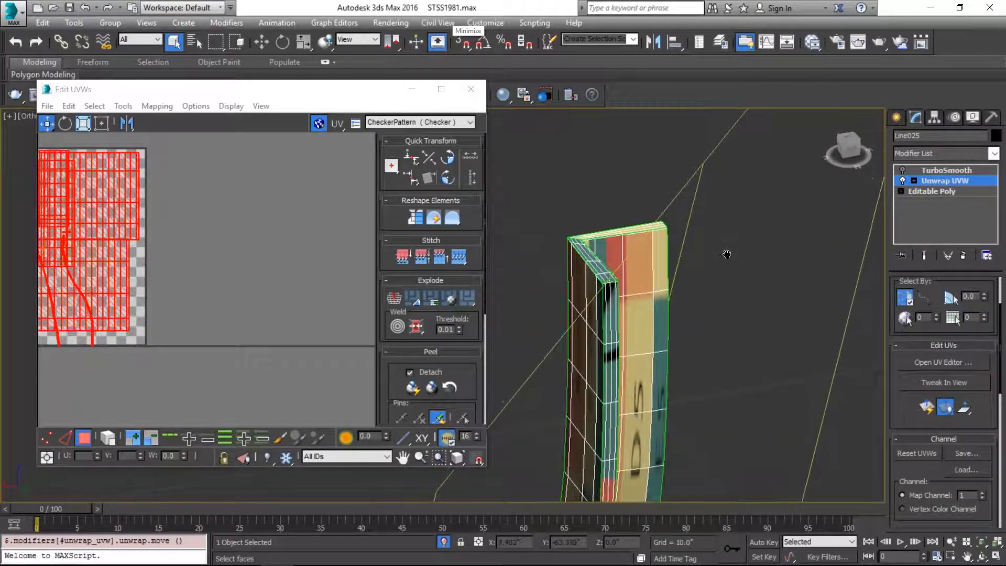
{"action": "scroll", "coordinate": [614, 261], "scroll_direction": "up", "scroll_amount": 3}
{"action": "mouse_move", "coordinate": [583, 276]}
{"action": "middle_mouse_down", "text": "alt"}
{"action": "mouse_move", "coordinate": [571, 256]}
{"action": "mouse_move", "coordinate": [585, 259]}
{"action": "middle_mouse_up", "text": "alt"}
Step: Frame the whole leg beside the UV editor and turn off edged faces to view its checker pattern
{"action": "left_click_drag", "start_coordinate": [272, 91], "coordinate": [240, 74]}
{"action": "scroll", "coordinate": [732, 319], "scroll_direction": "down", "scroll_amount": 4}
{"action": "middle_click_drag", "start_coordinate": [733, 318], "coordinate": [779, 330], "text": "alt"}
{"action": "key", "text": "z"}
{"action": "middle_click_drag", "start_coordinate": [671, 275], "coordinate": [676, 239], "text": "alt"}
{"action": "key", "text": "F4"}
{"action": "left_click_drag", "start_coordinate": [176, 78], "coordinate": [269, 77]}
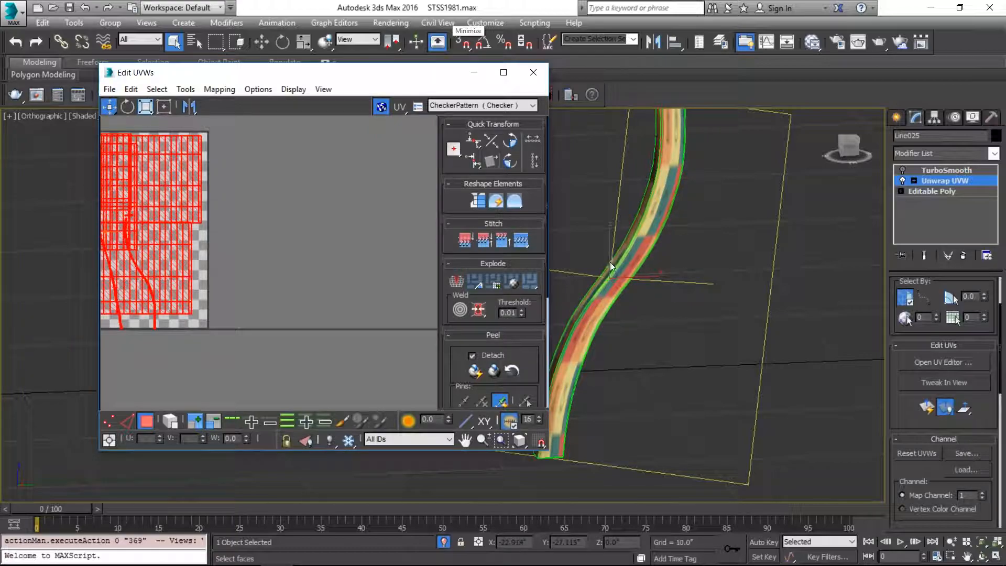
Step: Select all UV shells and move them off the checker tile into the empty space beside it
{"action": "middle_click_drag", "start_coordinate": [250, 224], "coordinate": [299, 231]}
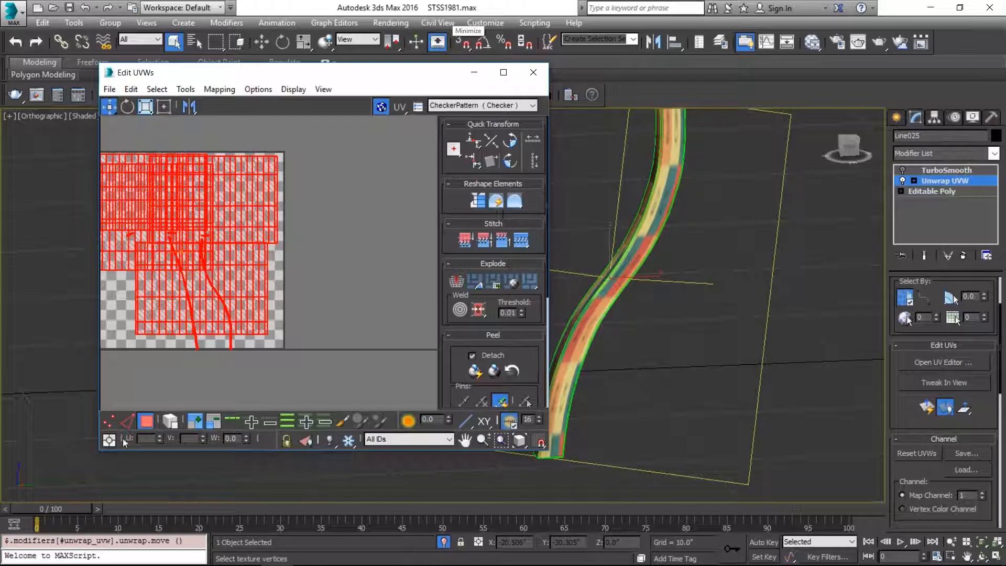
{"action": "left_click", "coordinate": [252, 91]}
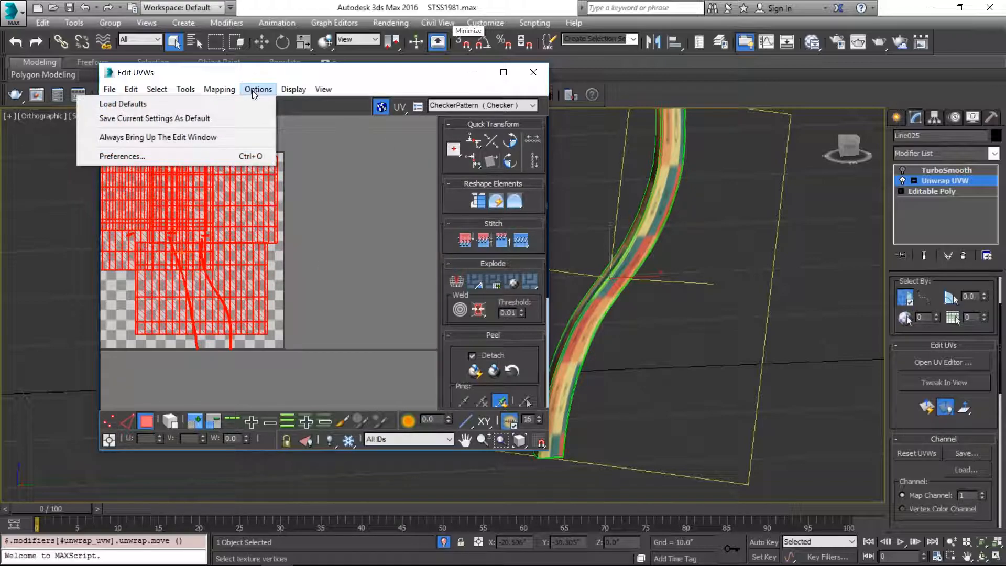
{"action": "left_click", "coordinate": [253, 90]}
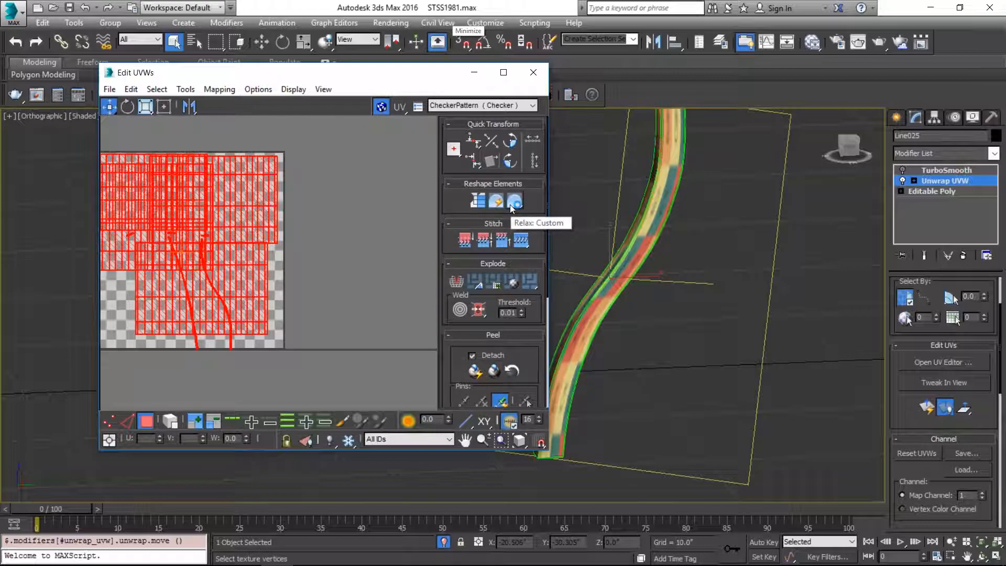
{"action": "left_click", "coordinate": [290, 214]}
{"action": "left_click", "coordinate": [234, 202]}
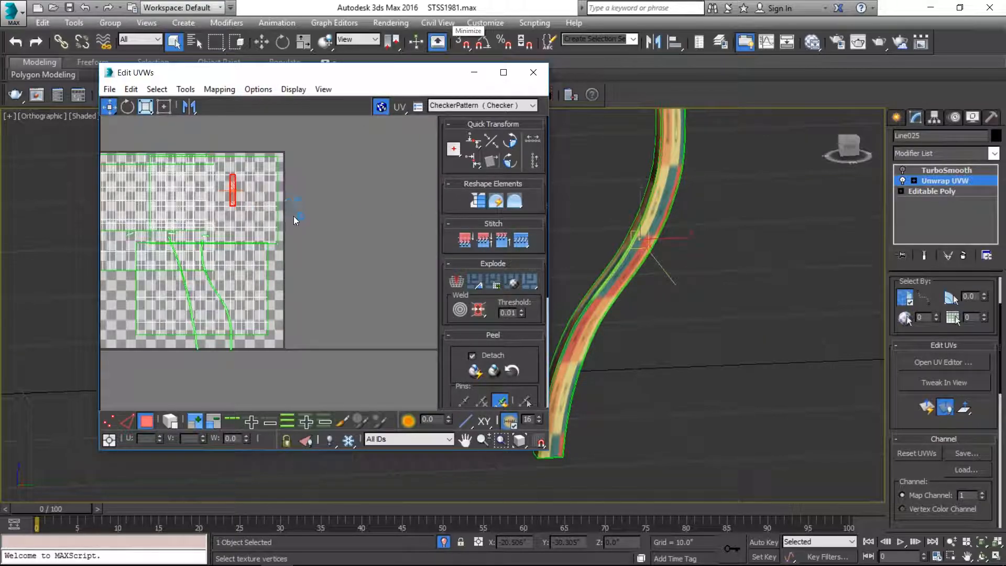
{"action": "left_click", "coordinate": [287, 320]}
{"action": "key", "text": "ctrl+a"}
{"action": "left_click_drag", "start_coordinate": [219, 247], "coordinate": [423, 242]}
Step: Select one rectangular grid shell as an element and move it back onto the checker tile
{"action": "left_click", "coordinate": [269, 241]}
{"action": "left_click", "coordinate": [357, 174]}
{"action": "left_click_drag", "start_coordinate": [357, 175], "coordinate": [199, 193]}
Step: Straighten the isolated grid shell and relax it with Relax By Polygon Angles, keeping the Relax Tool out of the way
{"action": "left_click", "coordinate": [477, 202]}
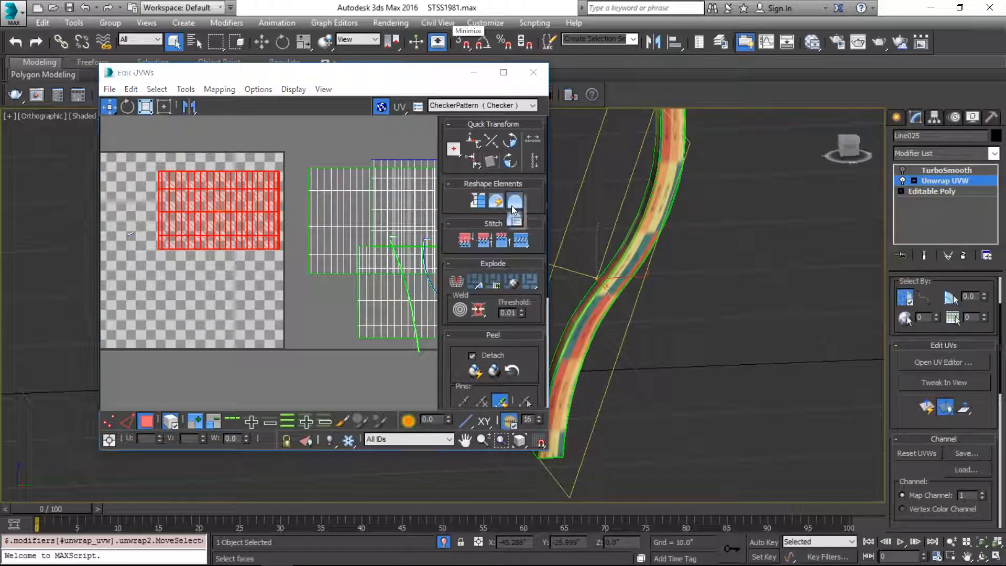
{"action": "left_click_drag", "start_coordinate": [515, 200], "coordinate": [515, 225]}
{"action": "left_click", "coordinate": [197, 132]}
{"action": "left_click", "coordinate": [193, 142]}
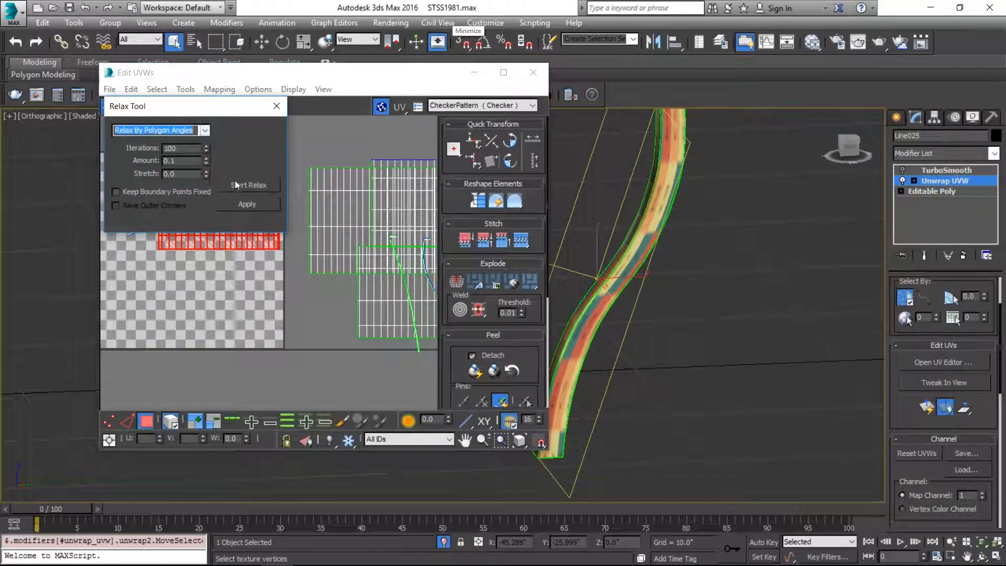
{"action": "left_click", "coordinate": [247, 185]}
{"action": "left_click", "coordinate": [248, 185]}
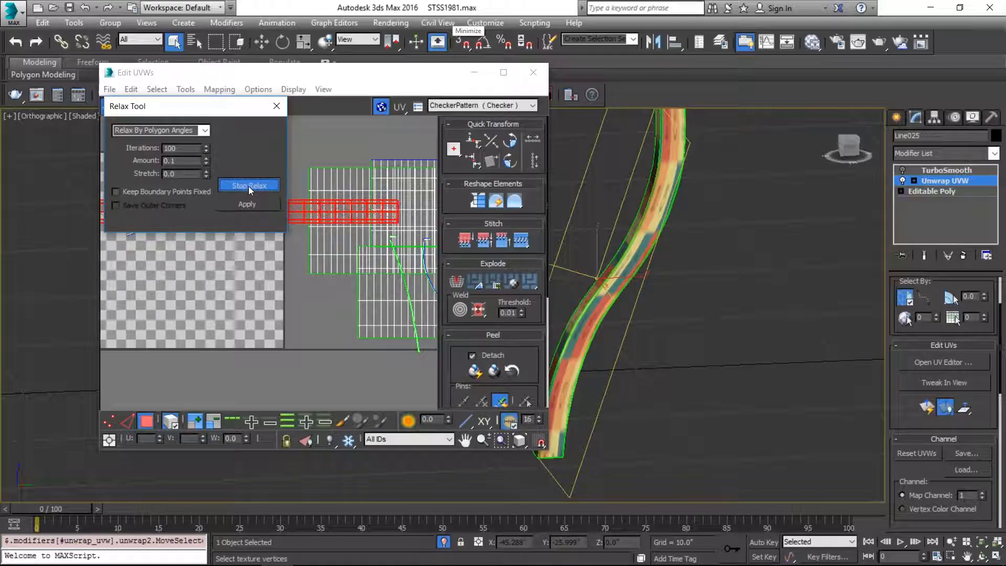
{"action": "left_click_drag", "start_coordinate": [239, 105], "coordinate": [141, 318]}
Step: Relax the leftmost remaining grid shell by polygon angles while viewing the checker texture on the curved model
{"action": "middle_click_drag", "start_coordinate": [764, 252], "coordinate": [744, 198], "text": "alt"}
{"action": "middle_click_drag", "start_coordinate": [661, 223], "coordinate": [712, 202]}
{"action": "scroll", "coordinate": [349, 183], "scroll_direction": "down", "scroll_amount": 3}
{"action": "left_click", "coordinate": [330, 184]}
{"action": "left_click", "coordinate": [149, 394]}
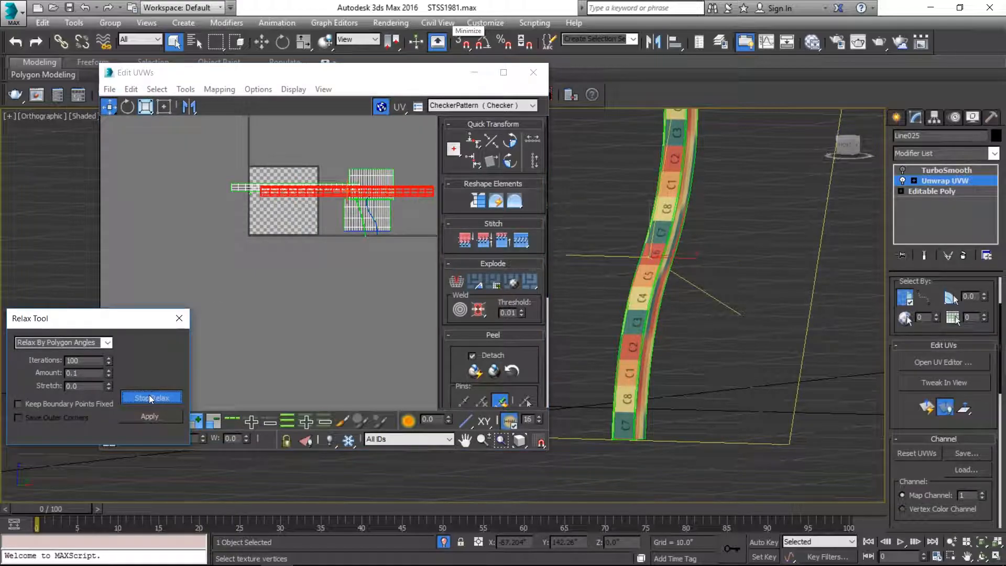
{"action": "left_click", "coordinate": [149, 394]}
Step: Relax the upper remaining grid shell by polygon angles and move it clear above the other strips
{"action": "key", "text": "ctrl+z"}
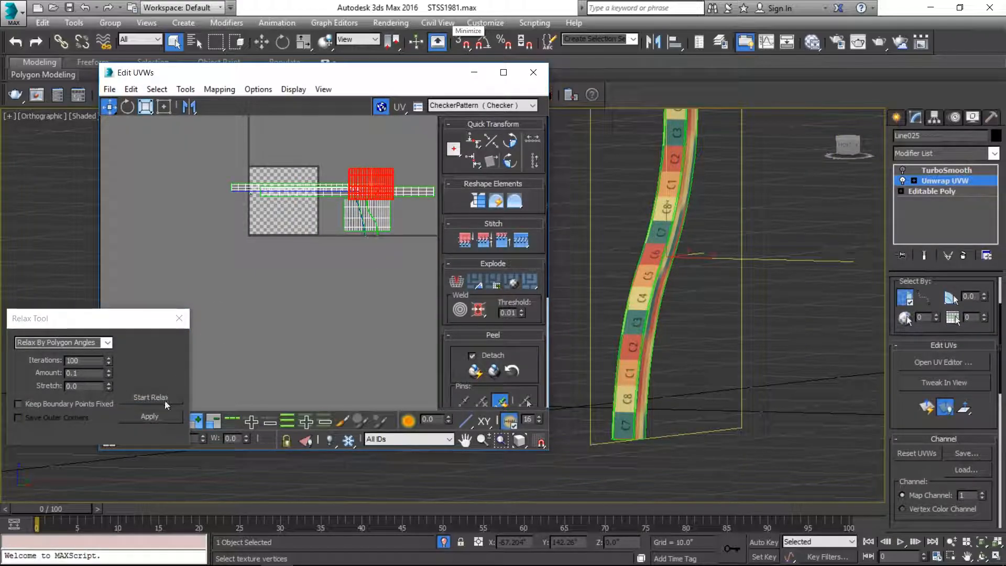
{"action": "left_click", "coordinate": [165, 398]}
{"action": "left_click", "coordinate": [165, 398]}
{"action": "scroll", "coordinate": [372, 158], "scroll_direction": "up", "scroll_amount": 5}
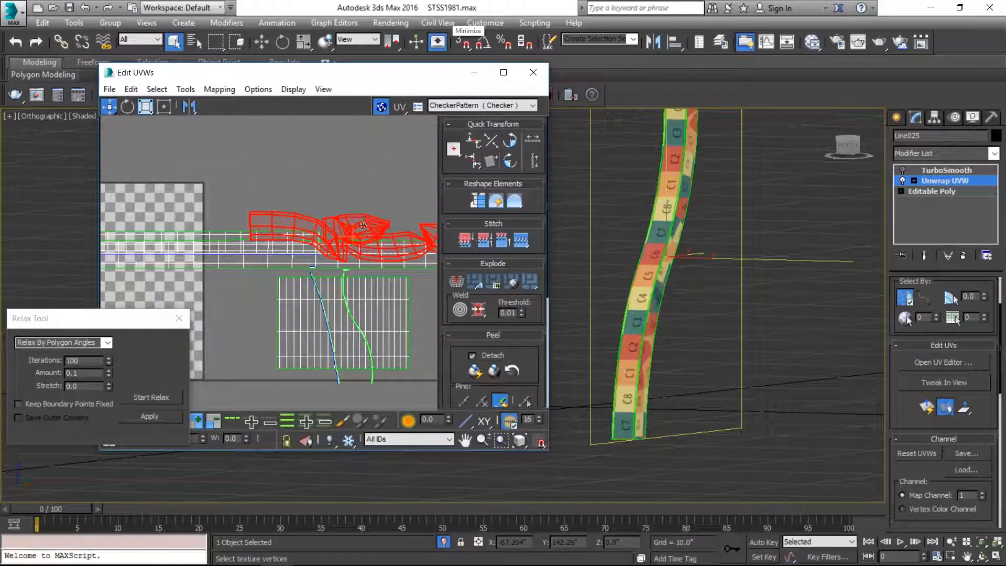
{"action": "left_click_drag", "start_coordinate": [363, 224], "coordinate": [328, 159]}
{"action": "middle_click_drag", "start_coordinate": [363, 215], "coordinate": [402, 233]}
{"action": "scroll", "coordinate": [362, 231], "scroll_direction": "down", "scroll_amount": 2}
Step: Straighten the distorted strip, relax it again by polygon angles and re-straighten it
{"action": "left_click", "coordinate": [480, 202]}
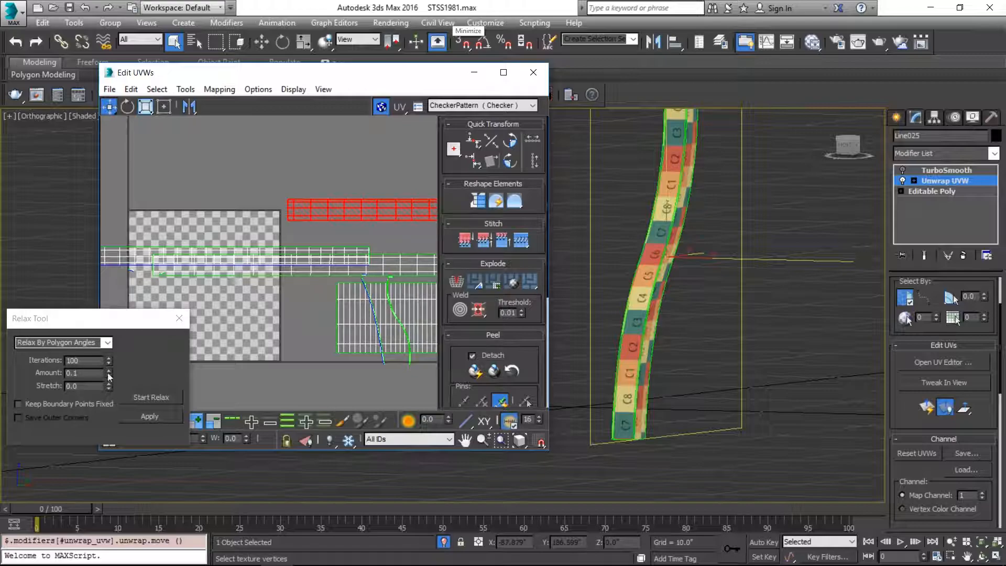
{"action": "left_click", "coordinate": [154, 400]}
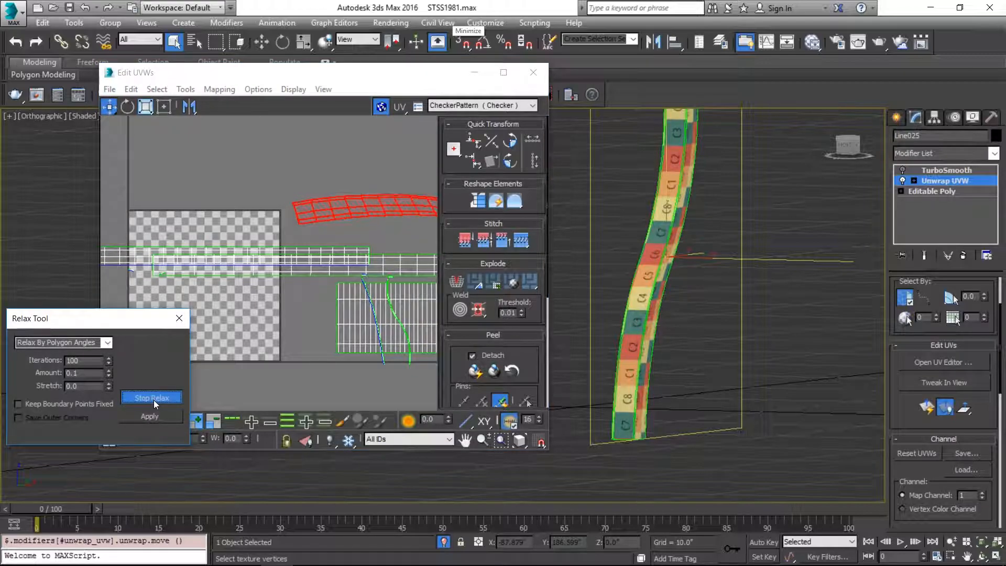
{"action": "left_click", "coordinate": [154, 400]}
{"action": "scroll", "coordinate": [302, 183], "scroll_direction": "down", "scroll_amount": 2}
{"action": "middle_click_drag", "start_coordinate": [302, 182], "coordinate": [198, 193]}
{"action": "left_click", "coordinate": [476, 202]}
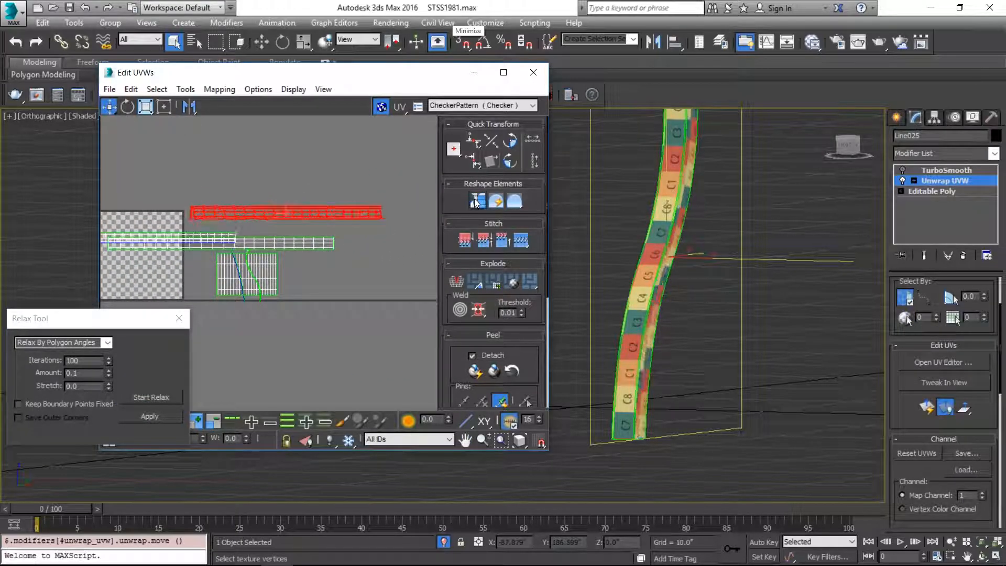
{"action": "left_click_drag", "start_coordinate": [367, 213], "coordinate": [368, 213]}
Step: Close the Relax Tool and maximize the UV editor with the straightened strip selected
{"action": "scroll", "coordinate": [368, 212], "scroll_direction": "up", "scroll_amount": 3}
{"action": "left_click_drag", "start_coordinate": [347, 73], "coordinate": [384, 0]}
{"action": "left_click", "coordinate": [179, 318]}
{"action": "middle_click_drag", "start_coordinate": [646, 153], "coordinate": [536, 180]}
{"action": "left_click", "coordinate": [333, 366]}
{"action": "left_click", "coordinate": [407, 213]}
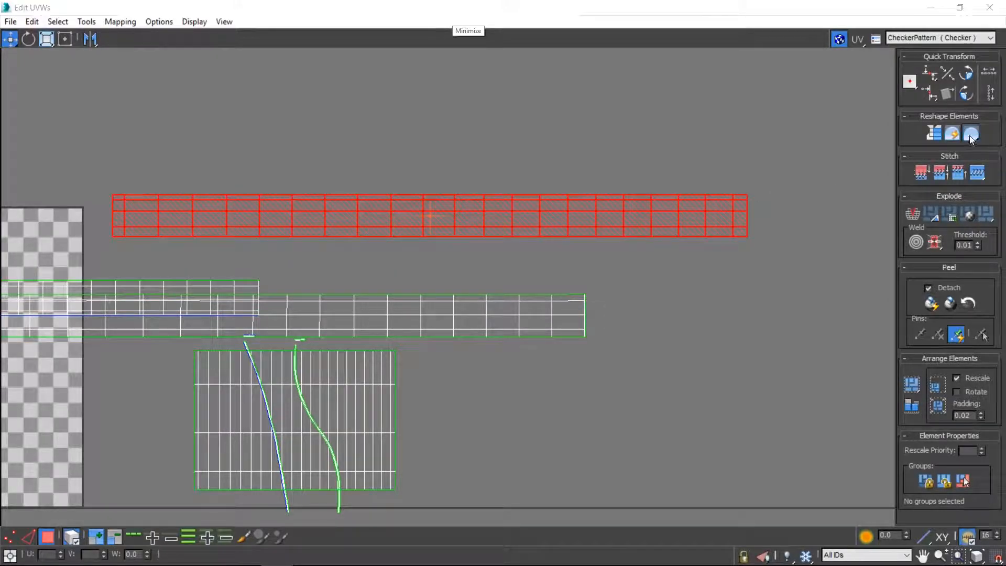
Step: Relax the selected strip with Relax By Polygon Angles and inspect the checker texture on the model
{"action": "left_click", "coordinate": [971, 133]}
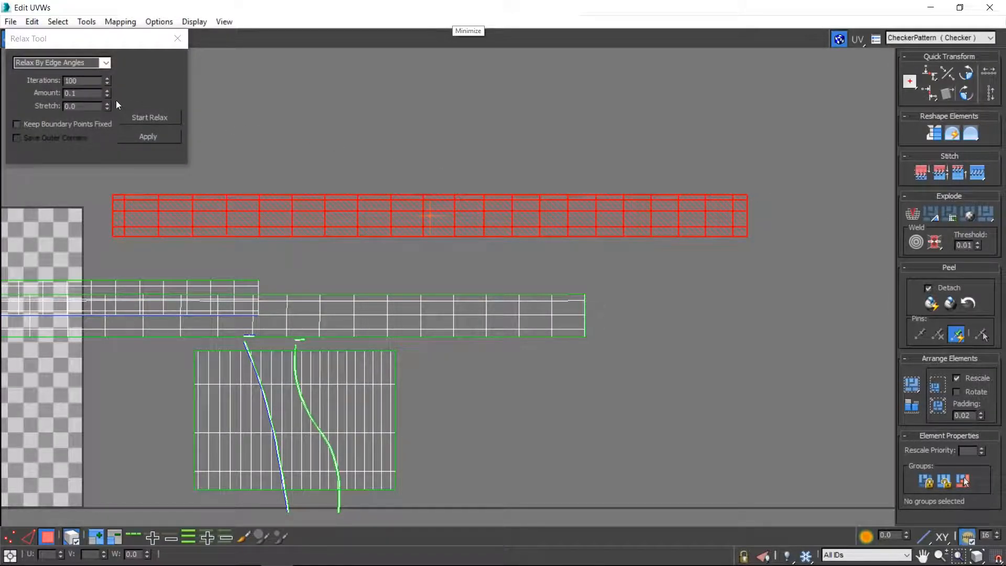
{"action": "left_click", "coordinate": [106, 63]}
{"action": "left_click", "coordinate": [53, 74]}
{"action": "left_click", "coordinate": [144, 119]}
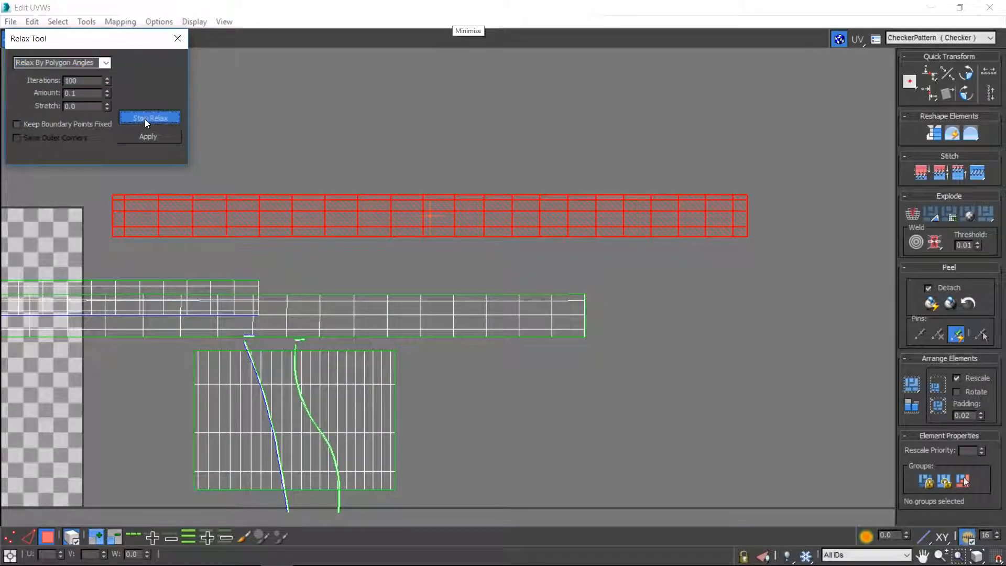
{"action": "left_click", "coordinate": [144, 122]}
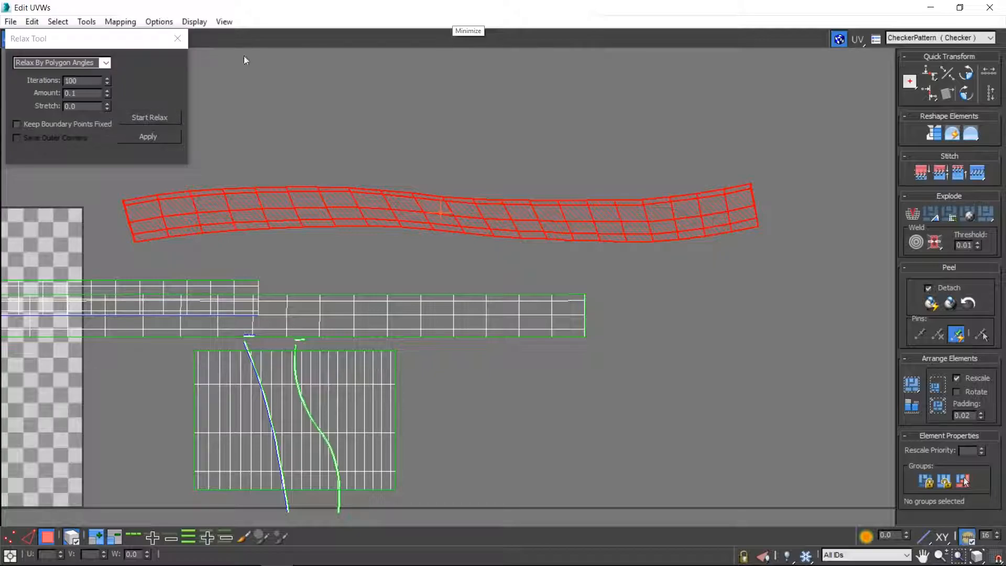
{"action": "left_click_drag", "start_coordinate": [759, 3], "coordinate": [177, 95]}
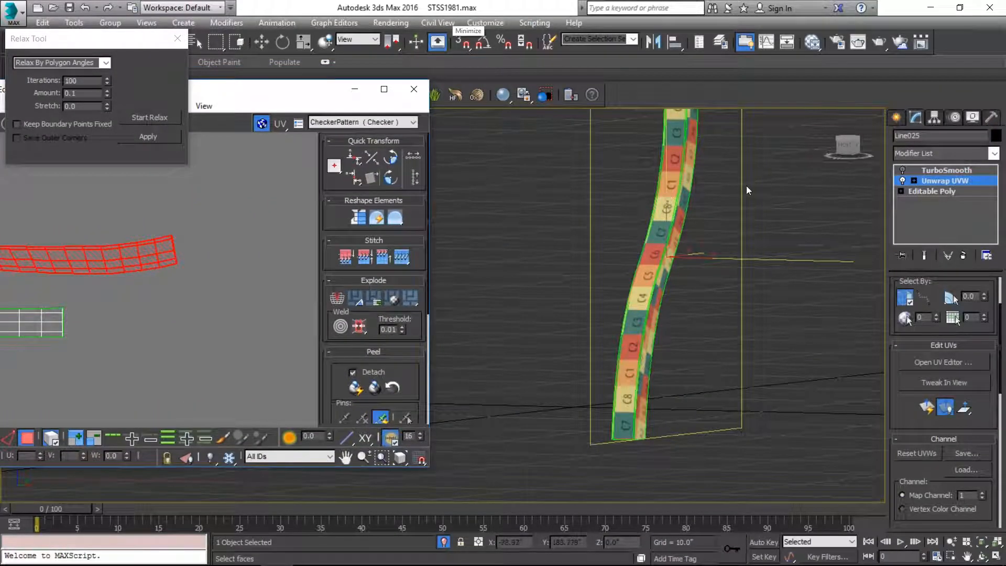
{"action": "middle_click_drag", "start_coordinate": [649, 134], "coordinate": [640, 316]}
{"action": "left_click_drag", "start_coordinate": [276, 90], "coordinate": [468, 2]}
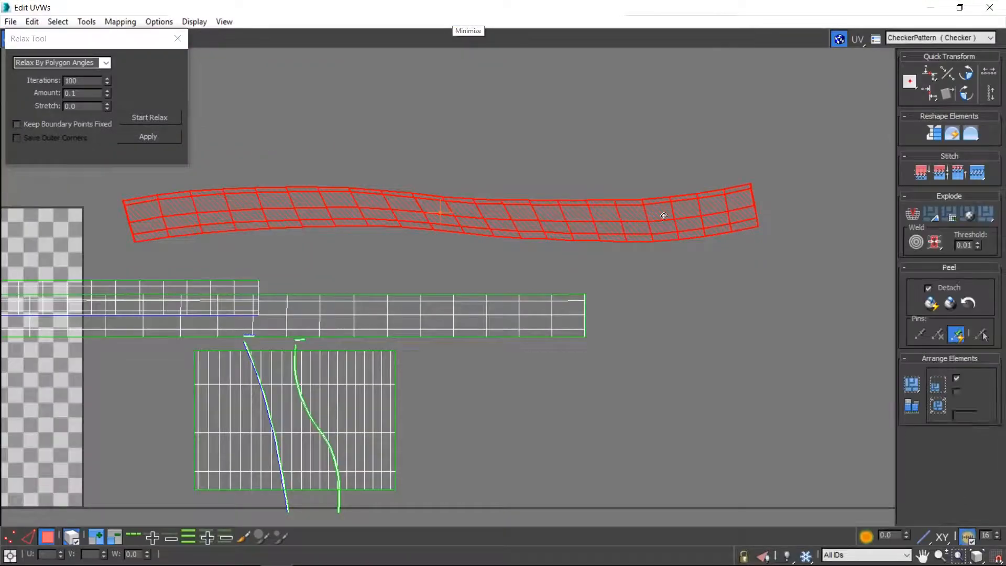
Step: Turn off element selection in edge mode and try to split off the corner face at the curved strip's end
{"action": "scroll", "coordinate": [705, 231], "scroll_direction": "up", "scroll_amount": 5}
{"action": "left_click", "coordinate": [702, 230]}
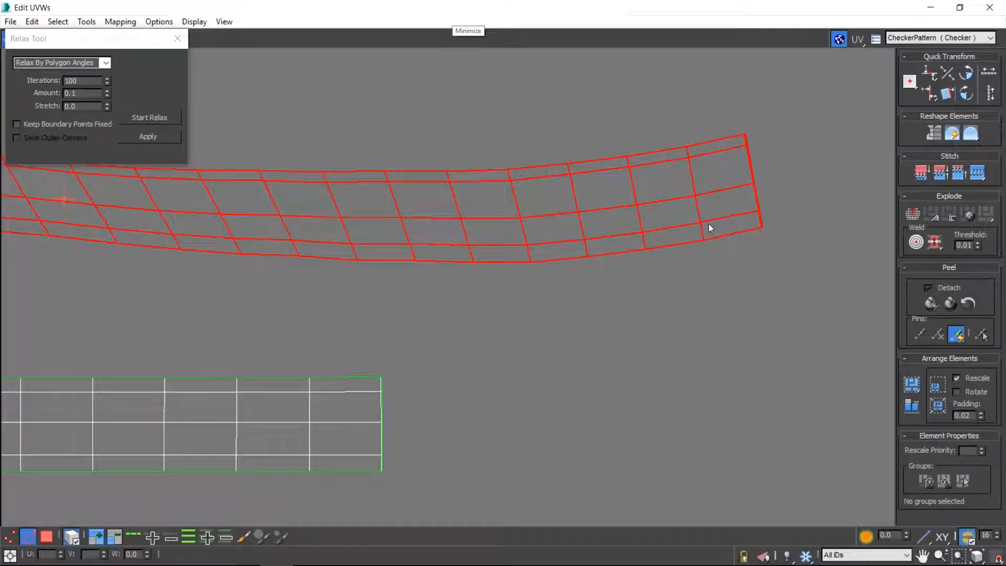
{"action": "left_click", "coordinate": [66, 535]}
{"action": "left_click", "coordinate": [724, 279]}
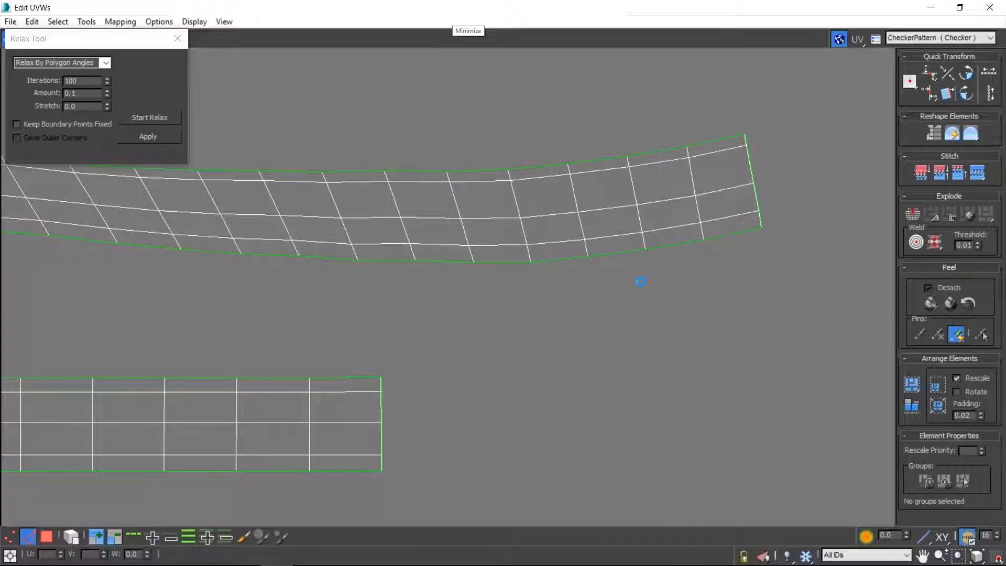
{"action": "left_click", "coordinate": [700, 229]}
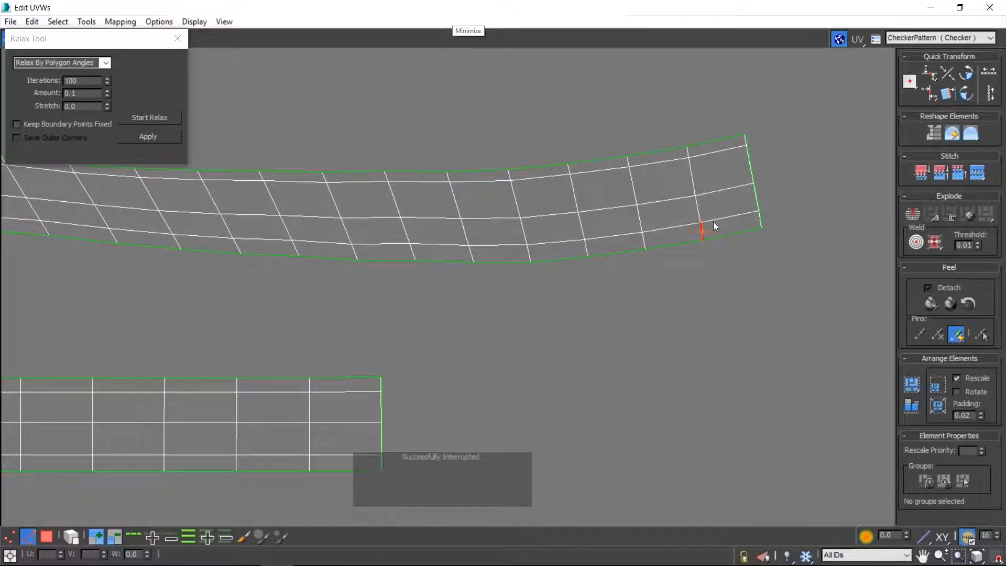
{"action": "double_click", "coordinate": [715, 219]}
{"action": "left_click", "coordinate": [625, 303]}
{"action": "left_click", "coordinate": [732, 214]}
{"action": "left_click", "coordinate": [770, 249]}
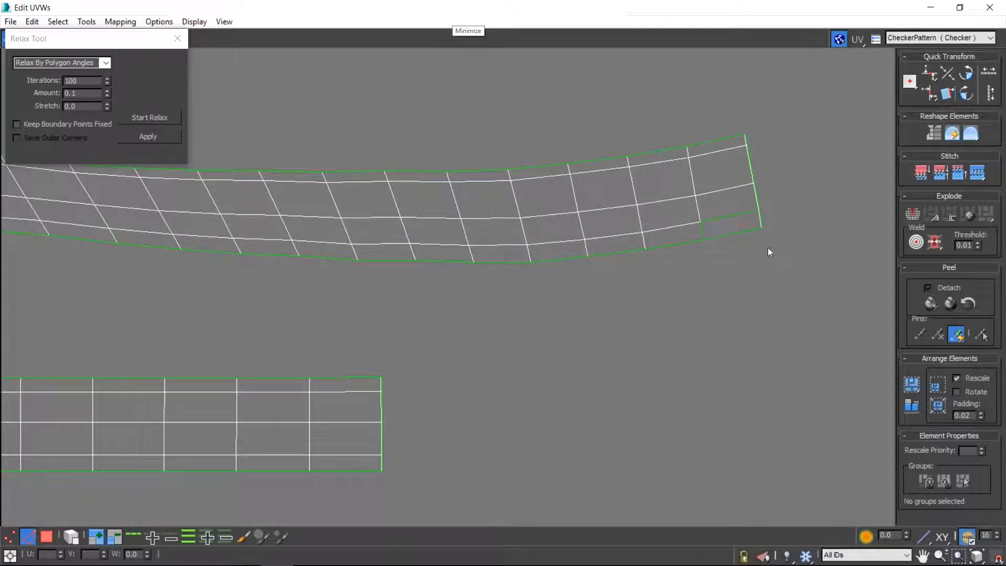
Step: Try to straighten the whole curved strip as a polygon element and move the resulting shell above the checker tile
{"action": "left_click", "coordinate": [47, 536]}
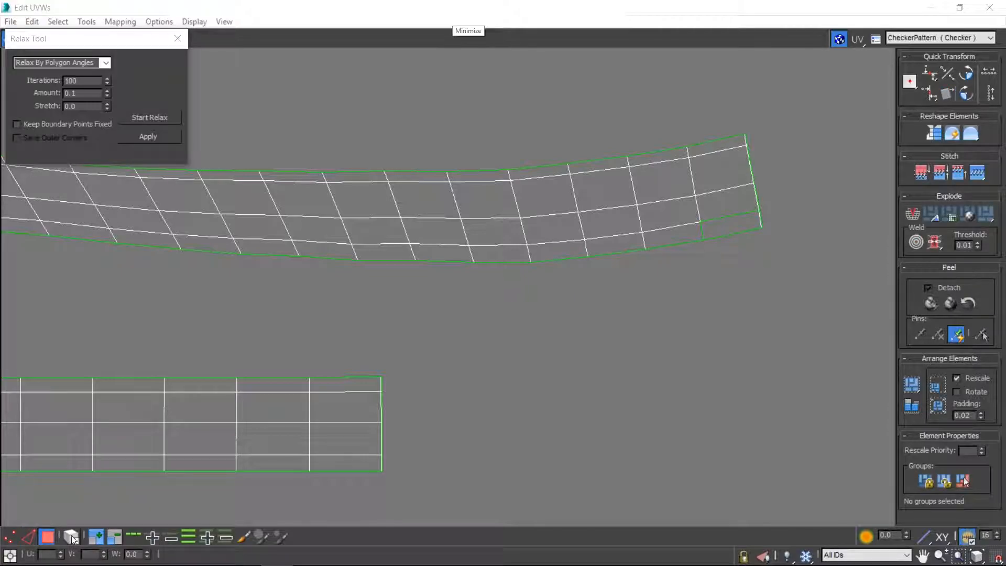
{"action": "left_click", "coordinate": [375, 231]}
{"action": "left_click", "coordinate": [71, 537]}
{"action": "left_click_drag", "start_coordinate": [514, 299], "coordinate": [797, 198]}
{"action": "left_click", "coordinate": [933, 136]}
{"action": "scroll", "coordinate": [509, 211], "scroll_direction": "down", "scroll_amount": 6}
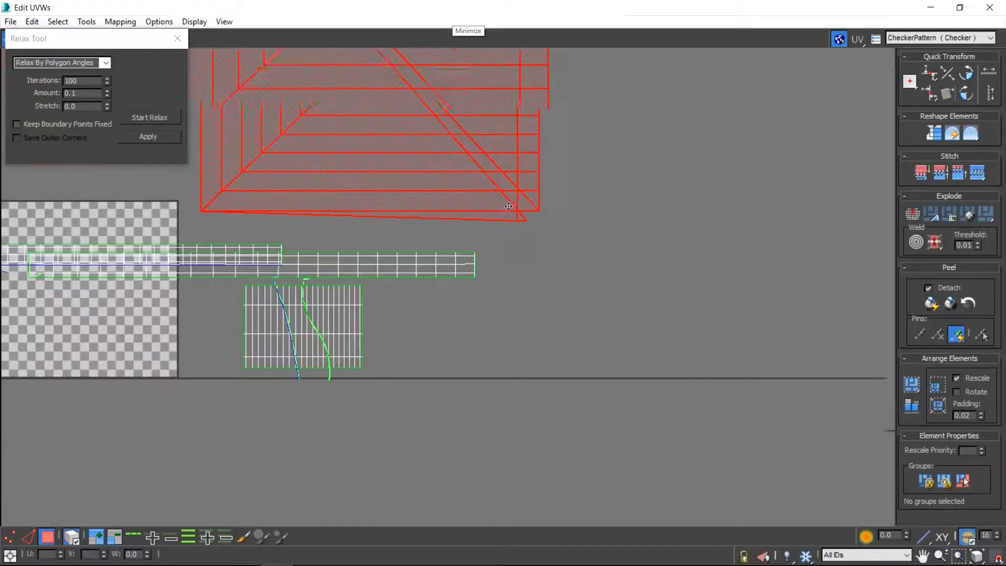
{"action": "middle_click_drag", "start_coordinate": [509, 211], "coordinate": [633, 304]}
{"action": "scroll", "coordinate": [645, 300], "scroll_direction": "down", "scroll_amount": 1}
{"action": "left_click_drag", "start_coordinate": [560, 187], "coordinate": [435, 188]}
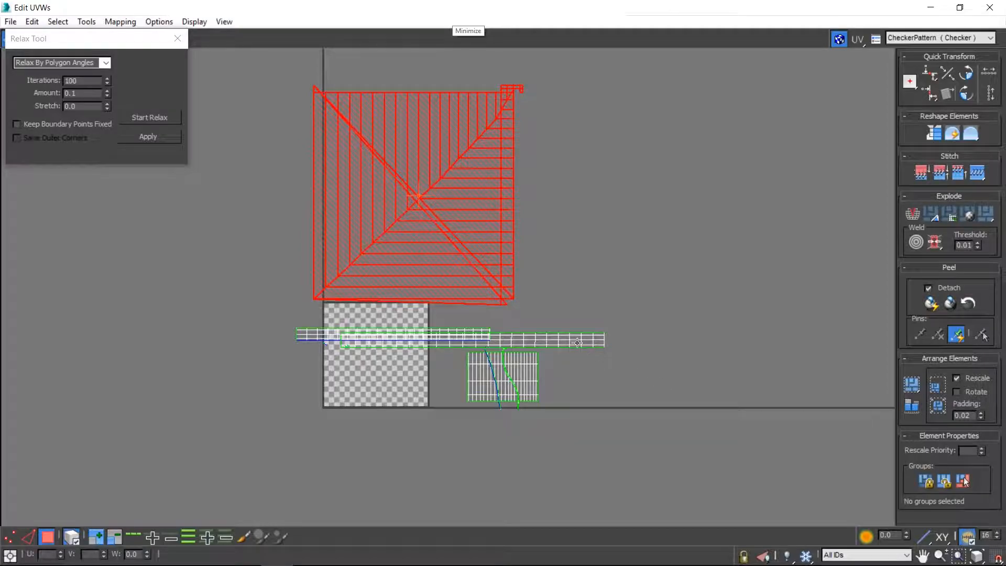
Step: Move the longer straight strip into empty space and straighten its selection
{"action": "left_click", "coordinate": [541, 344]}
{"action": "left_click_drag", "start_coordinate": [541, 344], "coordinate": [751, 241]}
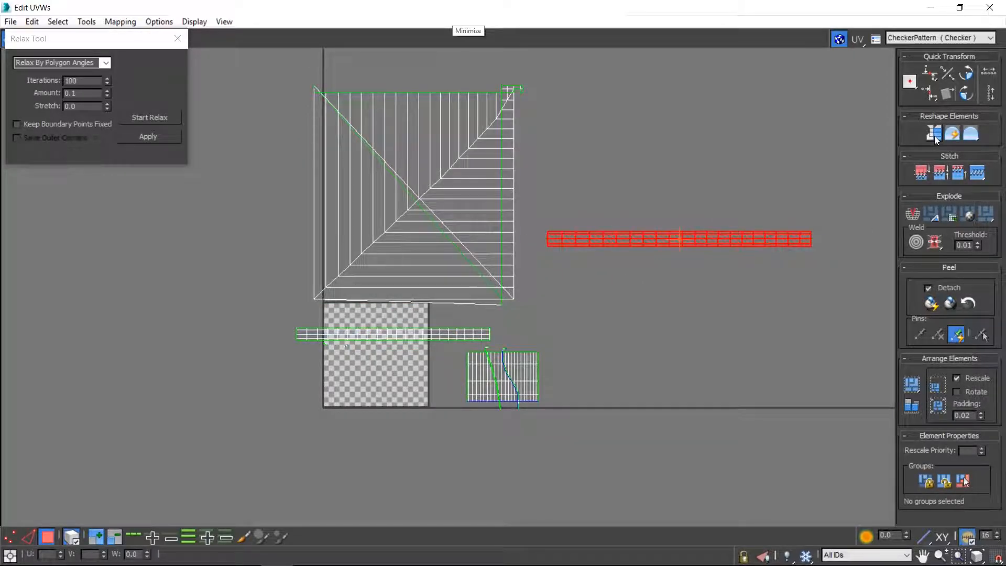
{"action": "left_click", "coordinate": [939, 135]}
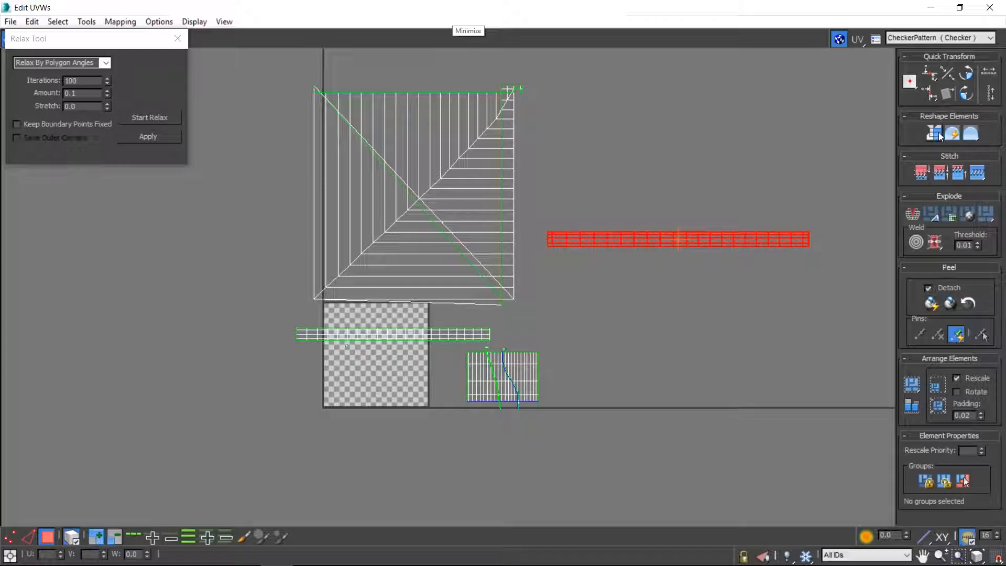
{"action": "left_click", "coordinate": [716, 183]}
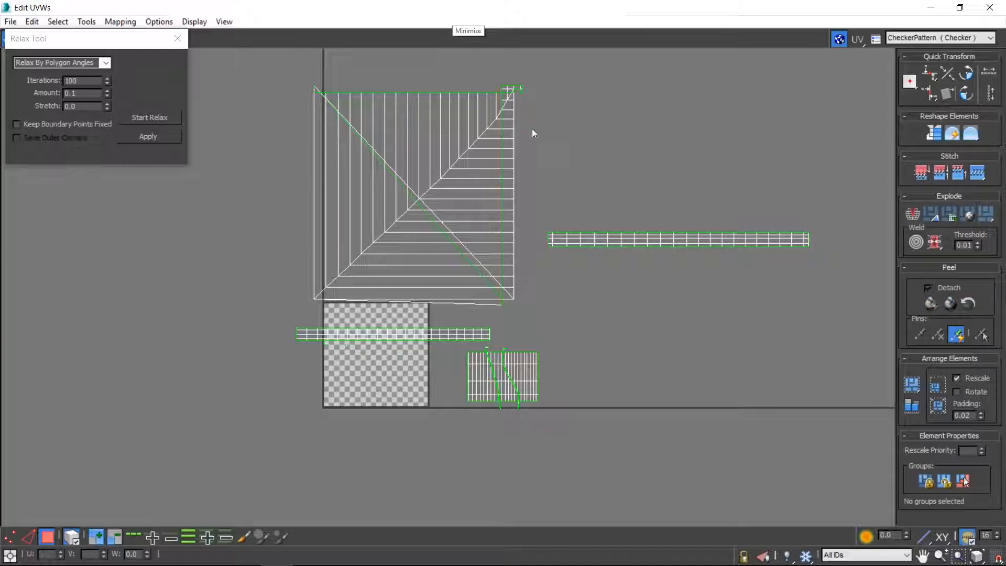
Step: Undo the recent moves and straightening to bring back the intact curved strip
{"action": "key", "text": "ctrl+z"}
{"action": "key", "text": "ctrl+z"}
{"action": "key", "text": "ctrl+z"}
{"action": "key", "text": "ctrl+z"}
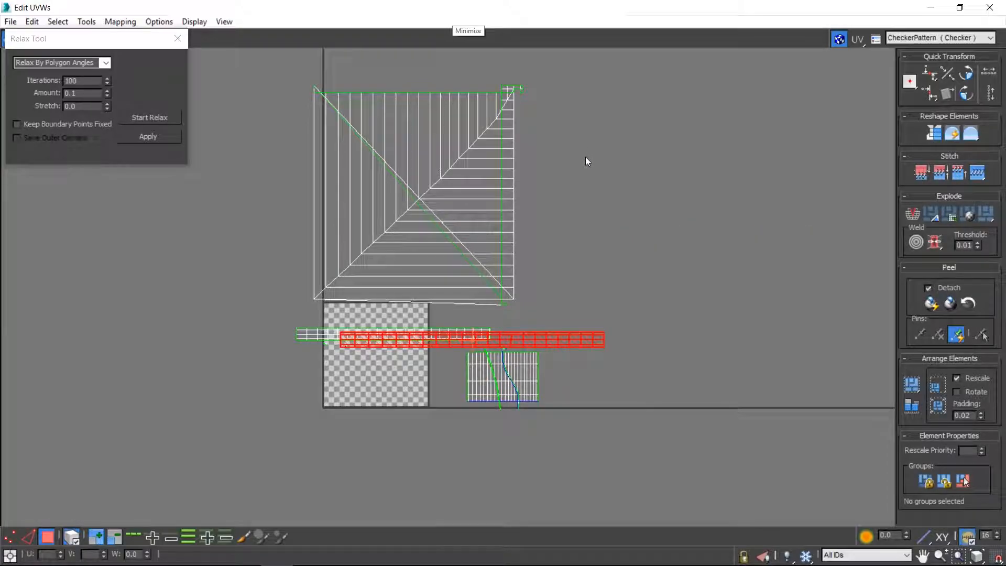
{"action": "key", "text": "ctrl+z"}
Step: Turn off element selection in edge mode, select the corner edges at the curved strip's end and weld them
{"action": "scroll", "coordinate": [679, 283], "scroll_direction": "up", "scroll_amount": 3}
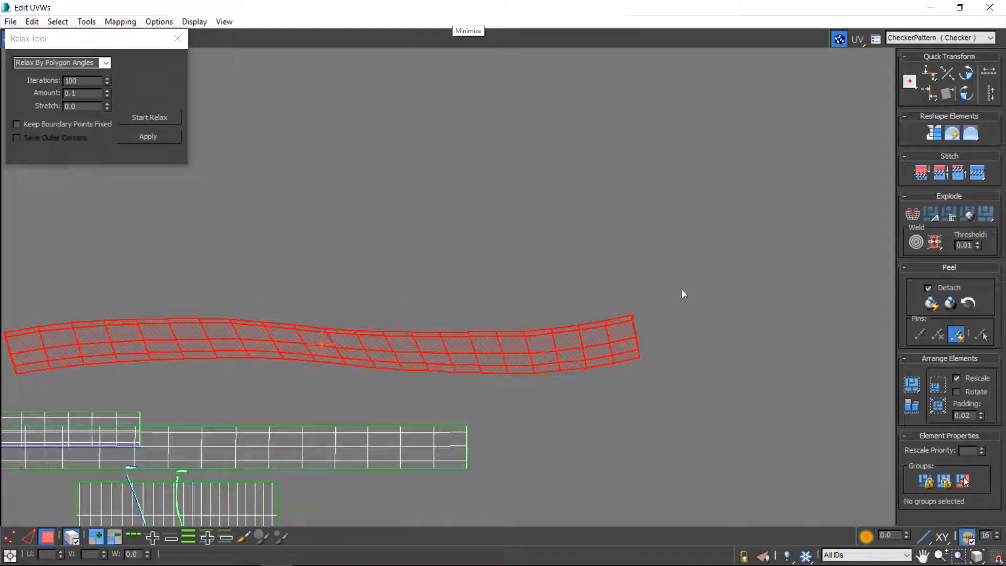
{"action": "left_click", "coordinate": [681, 298]}
{"action": "left_click", "coordinate": [618, 343]}
{"action": "scroll", "coordinate": [618, 361], "scroll_direction": "up", "scroll_amount": 3}
{"action": "left_click", "coordinate": [672, 393]}
{"action": "key", "text": "2"}
{"action": "left_click_drag", "start_coordinate": [643, 354], "coordinate": [575, 351]}
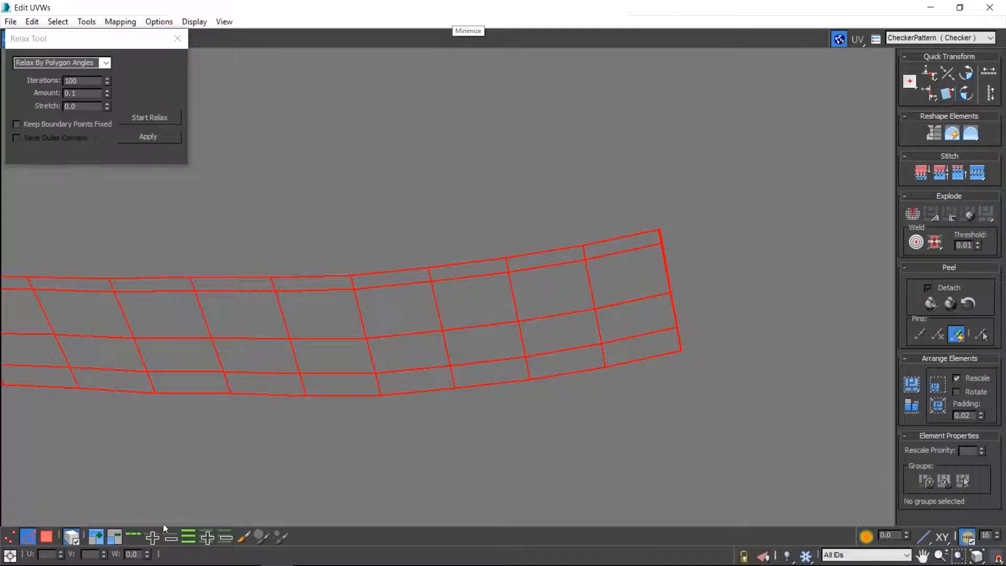
{"action": "left_click", "coordinate": [72, 536]}
{"action": "left_click", "coordinate": [31, 538]}
{"action": "left_click_drag", "start_coordinate": [588, 323], "coordinate": [624, 365]}
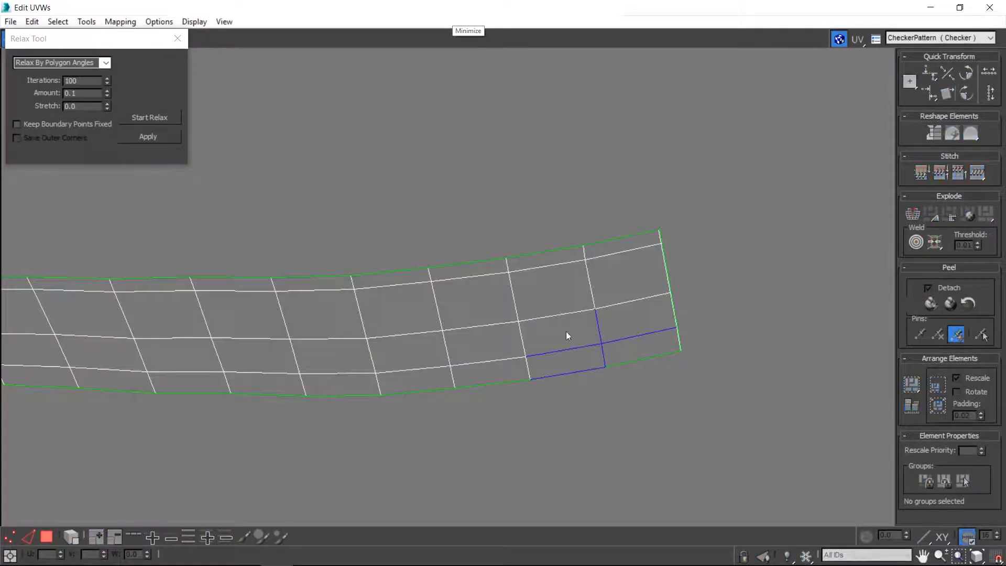
{"action": "left_click", "coordinate": [27, 538]}
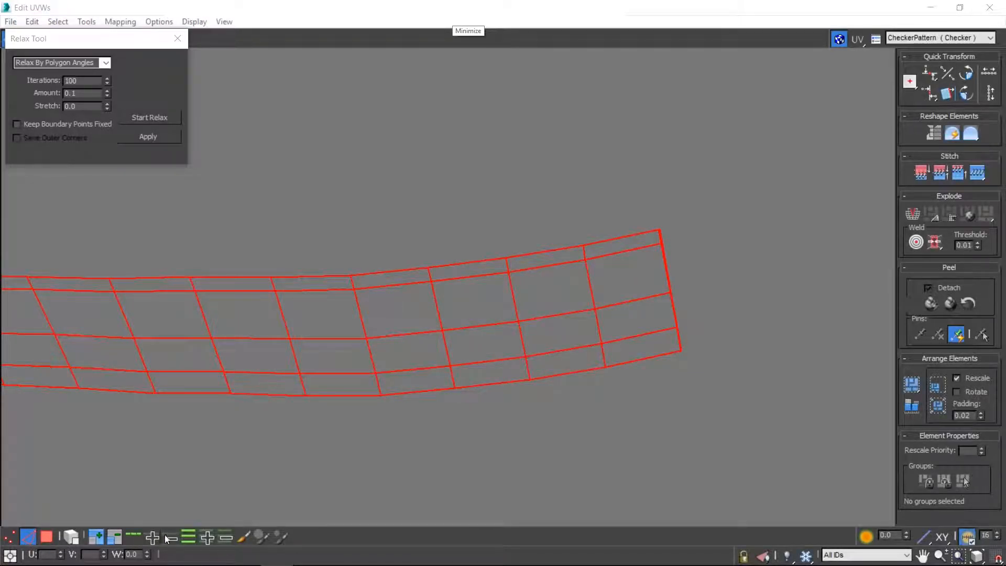
{"action": "left_click_drag", "start_coordinate": [650, 355], "coordinate": [719, 310]}
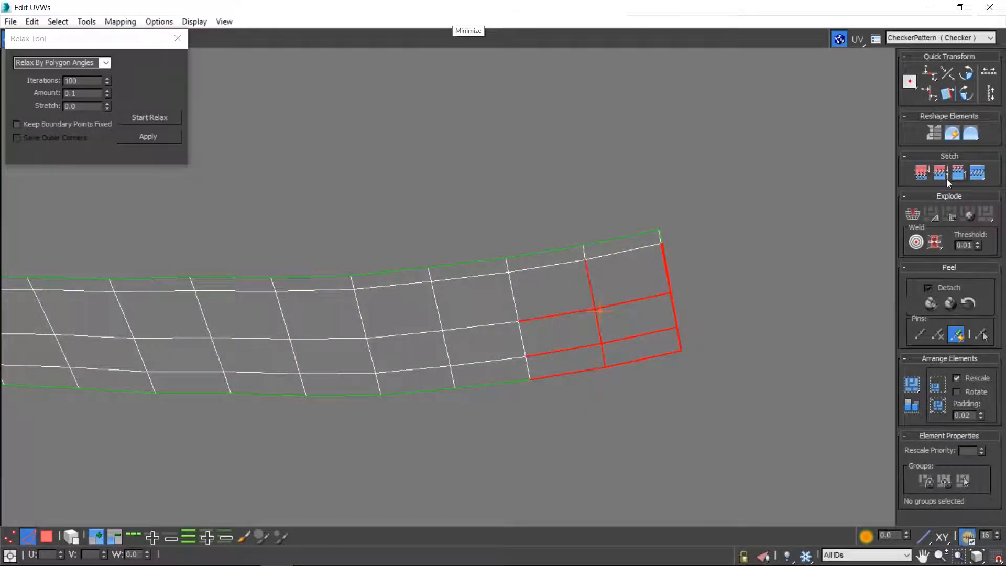
{"action": "left_click", "coordinate": [935, 243]}
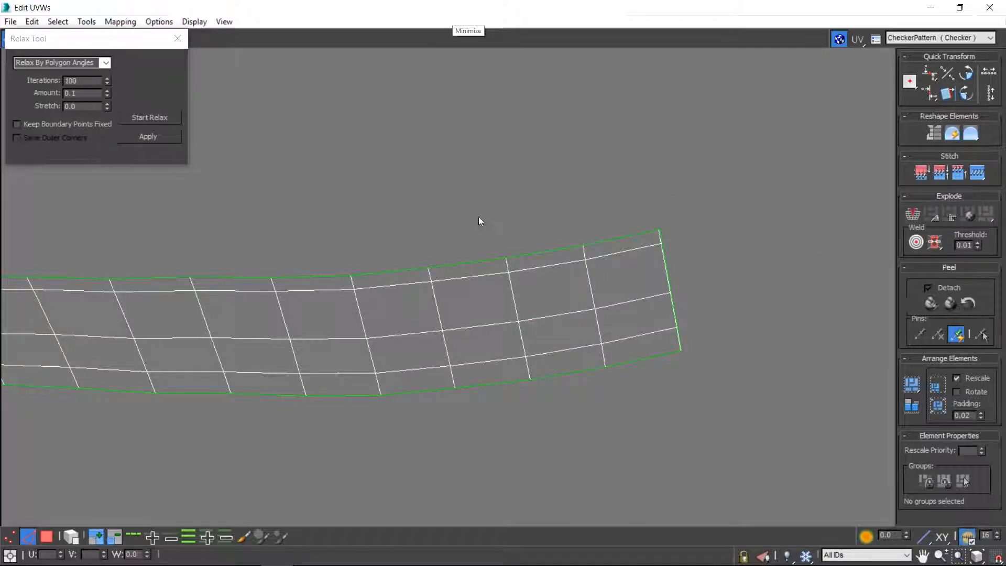
Step: Select the whole curved strip as a polygon element and straighten it
{"action": "left_click", "coordinate": [47, 536]}
{"action": "left_click", "coordinate": [71, 536]}
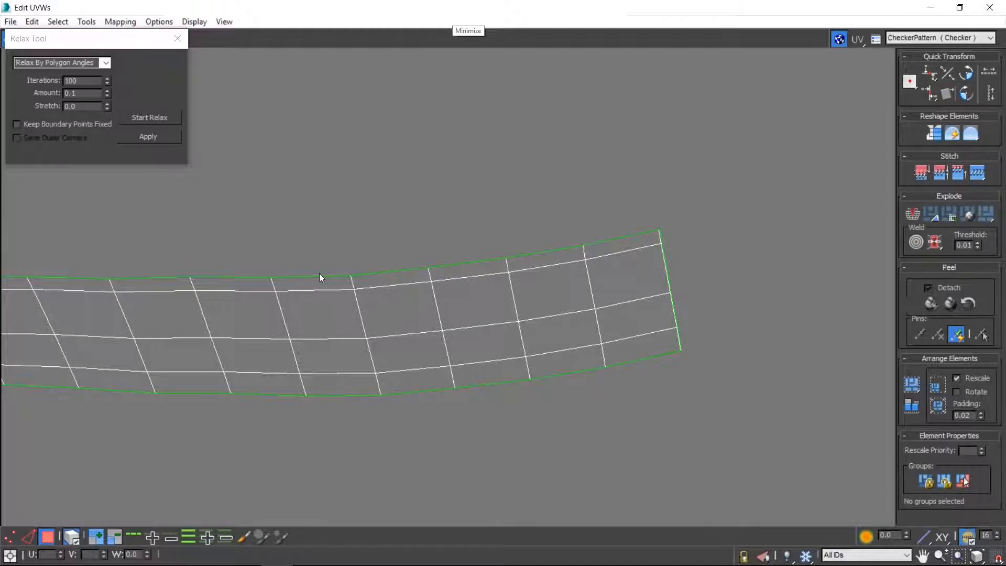
{"action": "left_click", "coordinate": [319, 296]}
{"action": "left_click", "coordinate": [937, 134]}
{"action": "left_click", "coordinate": [498, 180]}
Step: Relax by polygon angles and straighten the dense rectangular shell twice, and move it above the other strips
{"action": "scroll", "coordinate": [291, 263], "scroll_direction": "down", "scroll_amount": 7}
{"action": "middle_click_drag", "start_coordinate": [290, 262], "coordinate": [508, 256]}
{"action": "scroll", "coordinate": [508, 256], "scroll_direction": "down", "scroll_amount": 1}
{"action": "left_click", "coordinate": [364, 361]}
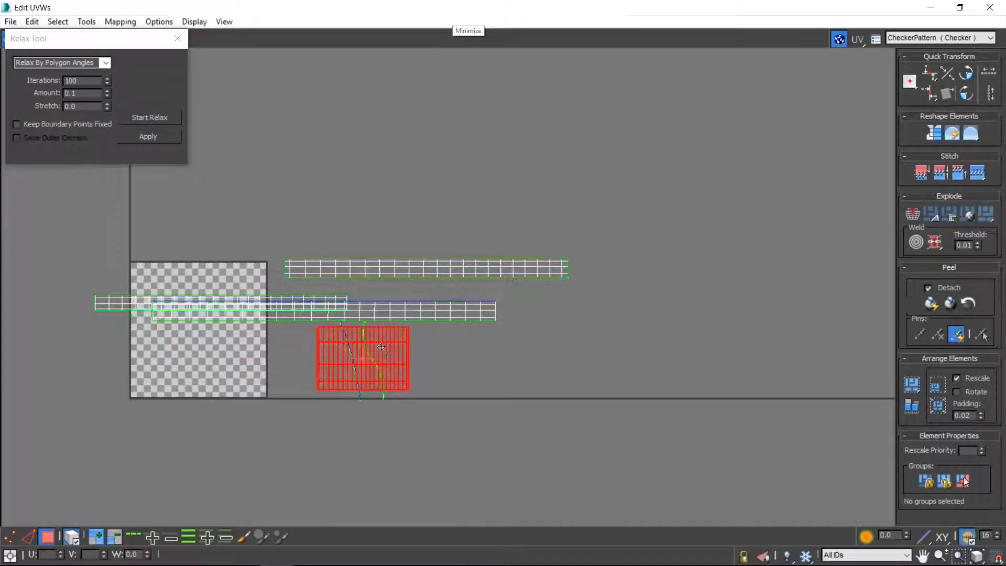
{"action": "left_click", "coordinate": [167, 119]}
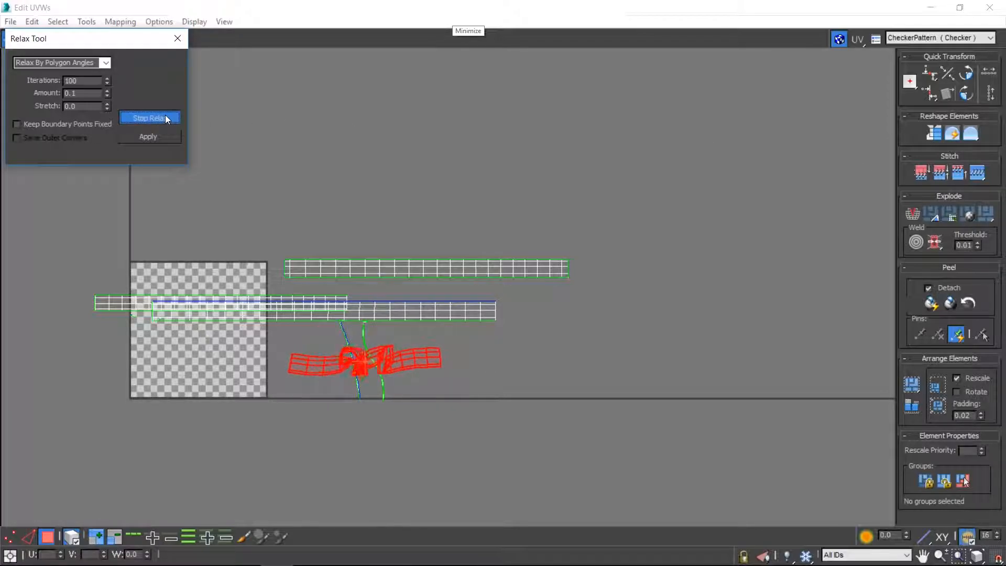
{"action": "left_click", "coordinate": [167, 118]}
{"action": "left_click", "coordinate": [937, 134]}
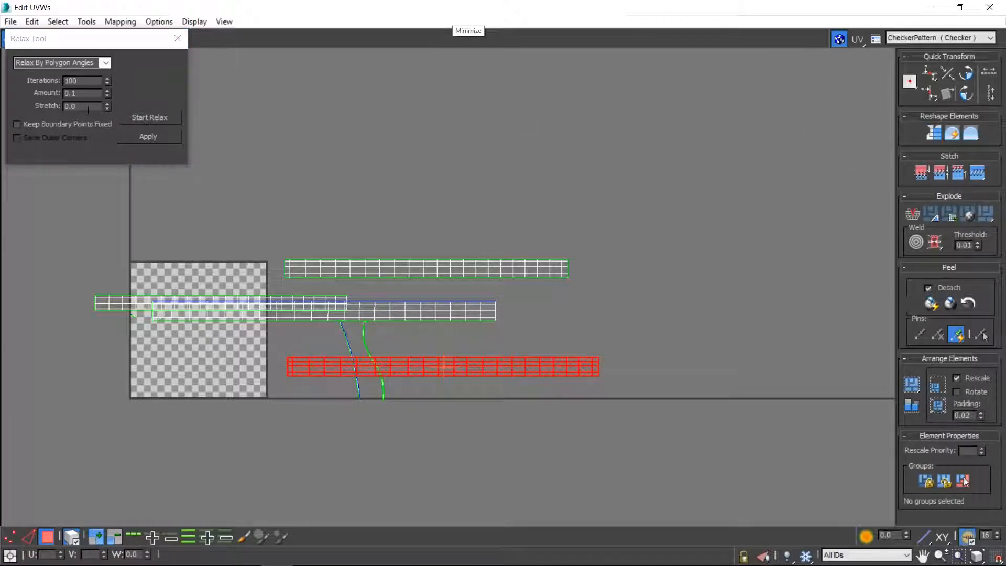
{"action": "left_click", "coordinate": [160, 118]}
{"action": "left_click", "coordinate": [158, 120]}
{"action": "left_click", "coordinate": [934, 133]}
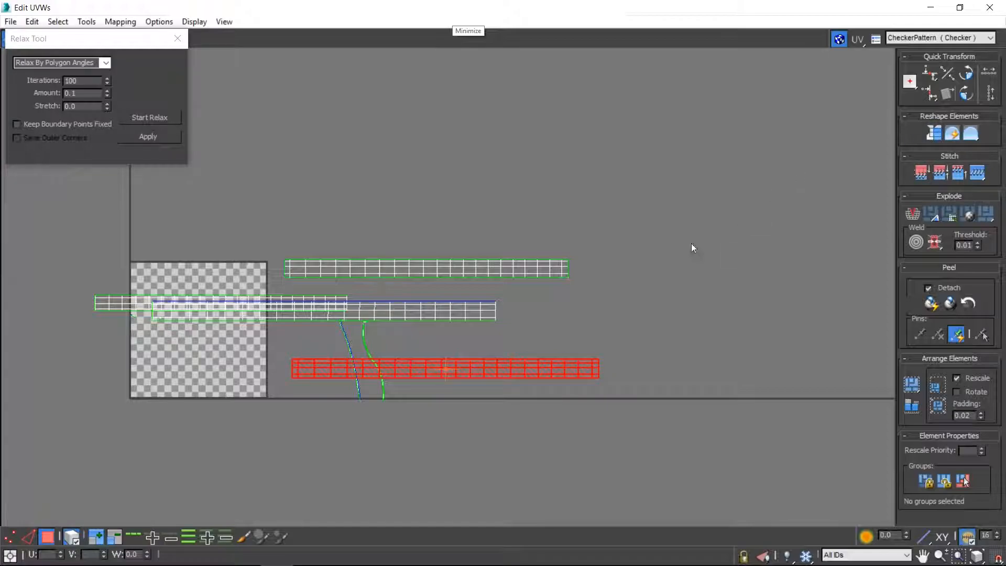
{"action": "left_click_drag", "start_coordinate": [535, 362], "coordinate": [521, 154]}
Step: Straighten the two thin curved side shells and relax them together with their small end pieces by polygon angles
{"action": "left_click", "coordinate": [373, 361]}
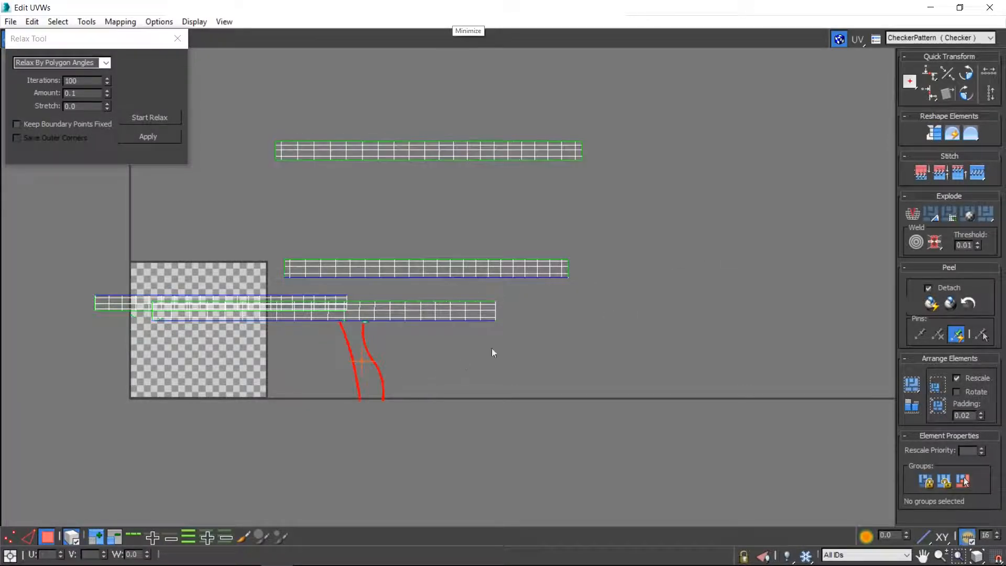
{"action": "left_click", "coordinate": [934, 134]}
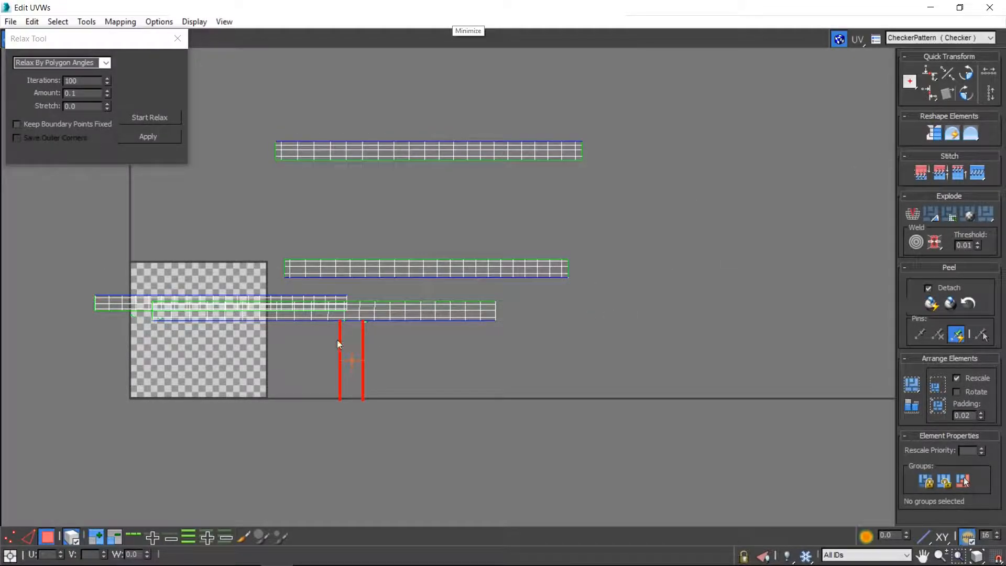
{"action": "scroll", "coordinate": [335, 338], "scroll_direction": "up", "scroll_amount": 5}
{"action": "left_click", "coordinate": [473, 288]}
{"action": "left_click", "coordinate": [452, 273]}
{"action": "left_click", "coordinate": [366, 266]}
{"action": "left_click", "coordinate": [379, 288]}
{"action": "left_click", "coordinate": [406, 256]}
{"action": "left_click_drag", "start_coordinate": [406, 256], "coordinate": [414, 196]}
{"action": "left_click", "coordinate": [373, 267]}
{"action": "left_click", "coordinate": [450, 273], "text": "ctrl"}
{"action": "left_click", "coordinate": [166, 119]}
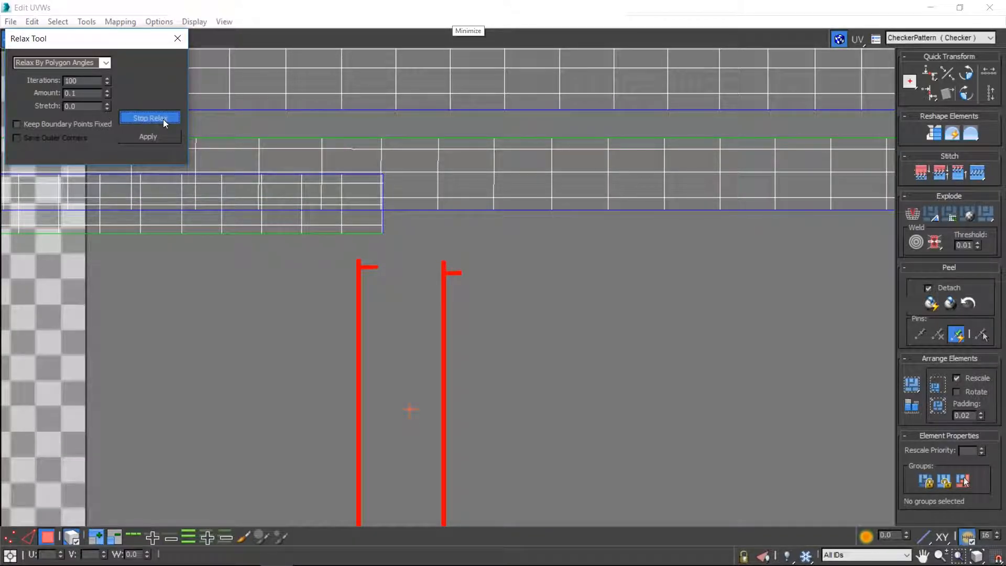
{"action": "left_click", "coordinate": [163, 118]}
Step: Rescale all UV shells to a matching size and relax the small pieces near the checker tile's left edge
{"action": "scroll", "coordinate": [546, 272], "scroll_direction": "down", "scroll_amount": 5}
{"action": "key", "text": "ctrl+a"}
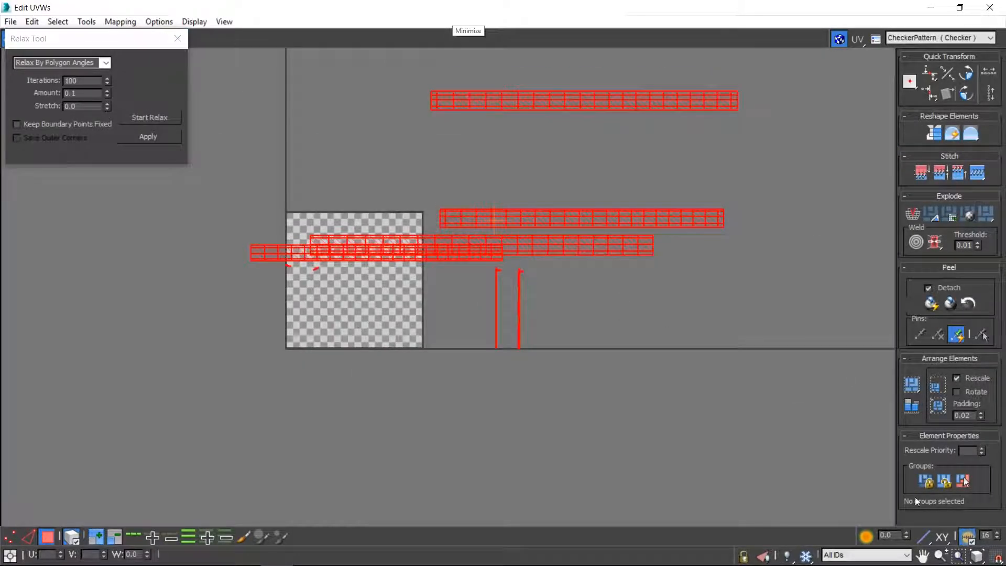
{"action": "left_click", "coordinate": [912, 407]}
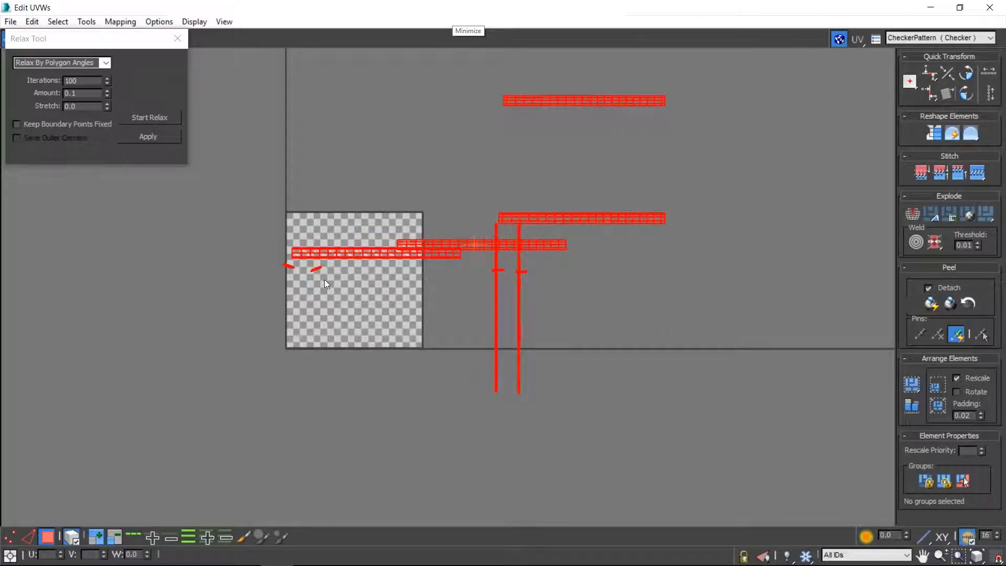
{"action": "left_click", "coordinate": [289, 286]}
{"action": "left_click_drag", "start_coordinate": [266, 283], "coordinate": [337, 263]}
{"action": "left_click", "coordinate": [140, 118]}
{"action": "left_click", "coordinate": [140, 119]}
Step: Check the leg's checker mapping, close the UV editor, and leave sub-object editing and isolation to show the whole table
{"action": "left_click_drag", "start_coordinate": [552, 8], "coordinate": [260, 125]}
{"action": "key", "text": "z"}
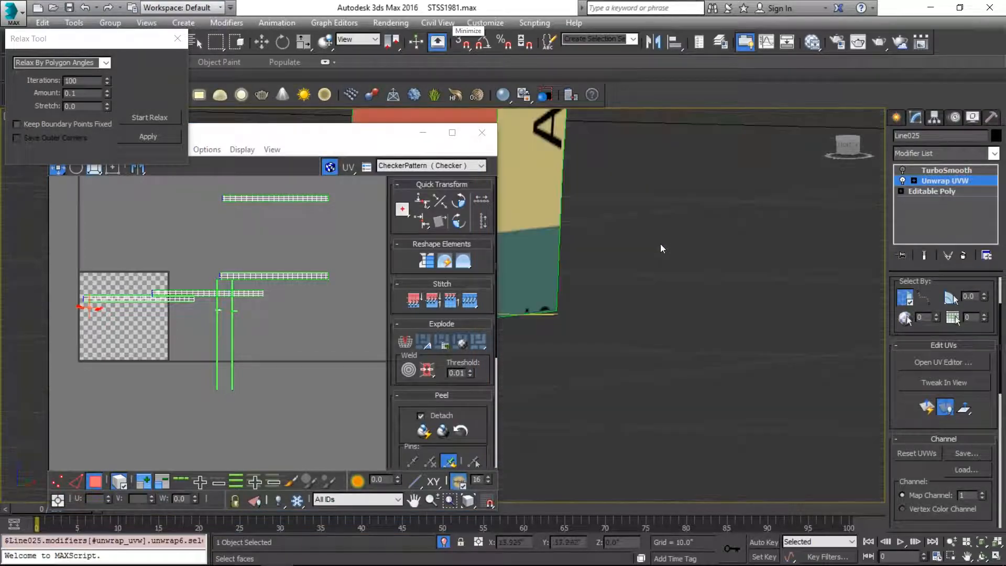
{"action": "middle_click_drag", "start_coordinate": [572, 197], "coordinate": [734, 395]}
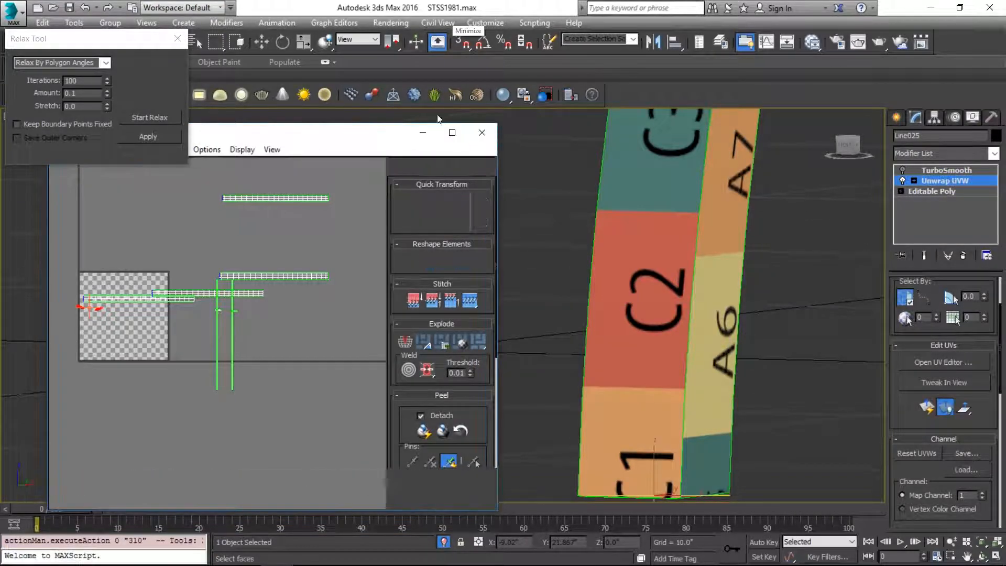
{"action": "left_click", "coordinate": [482, 132]}
{"action": "scroll", "coordinate": [643, 233], "scroll_direction": "down", "scroll_amount": 4}
{"action": "middle_click_drag", "start_coordinate": [642, 232], "coordinate": [535, 402], "text": "alt"}
{"action": "key", "text": "1"}
{"action": "key", "text": "1"}
{"action": "middle_click_drag", "start_coordinate": [721, 258], "coordinate": [515, 362], "text": "alt"}
{"action": "scroll", "coordinate": [515, 361], "scroll_direction": "down", "scroll_amount": 2}
{"action": "middle_click_drag", "start_coordinate": [521, 196], "coordinate": [437, 336], "text": "alt"}
{"action": "left_click", "coordinate": [442, 545]}
{"action": "middle_click_drag", "start_coordinate": [364, 297], "coordinate": [432, 309], "text": "alt"}
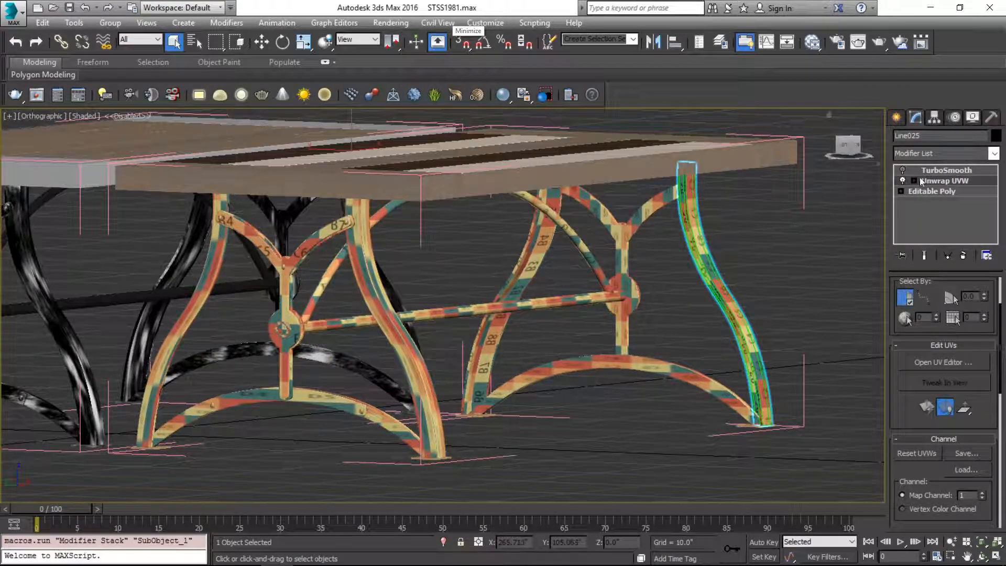
Step: Copy the Unwrap UVW modifier from the Line025 leg and use it to replace the Unwrap UVW on the Line023 leg
{"action": "right_click", "coordinate": [943, 181]}
{"action": "left_click", "coordinate": [929, 239]}
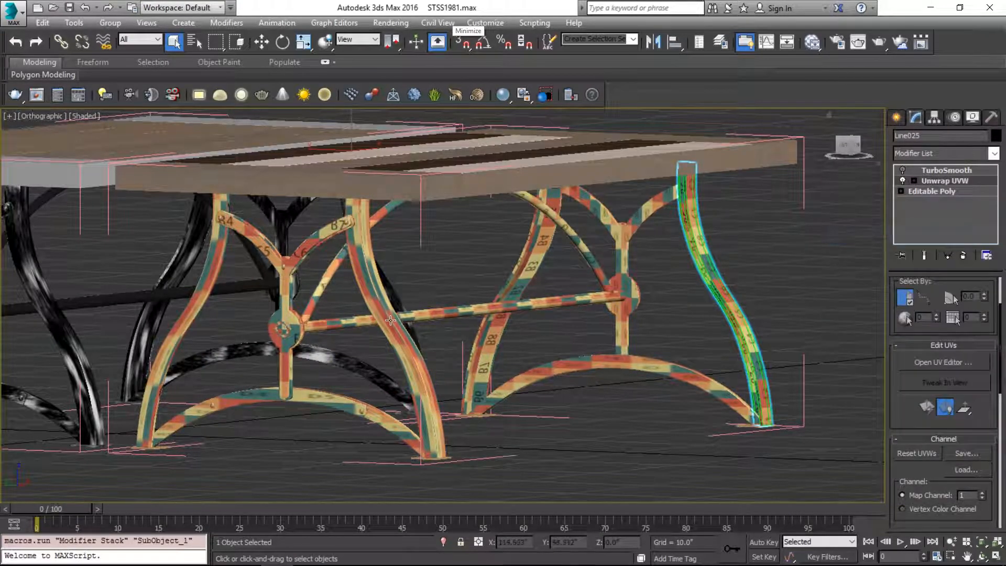
{"action": "left_click", "coordinate": [388, 311]}
{"action": "left_click", "coordinate": [941, 182]}
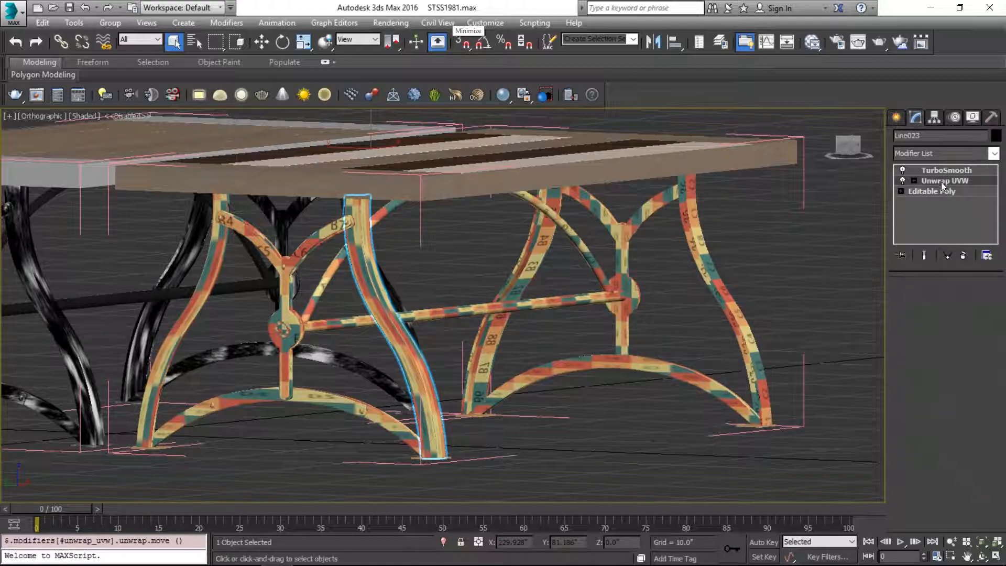
{"action": "left_click", "coordinate": [964, 256]}
{"action": "left_click", "coordinate": [928, 181]}
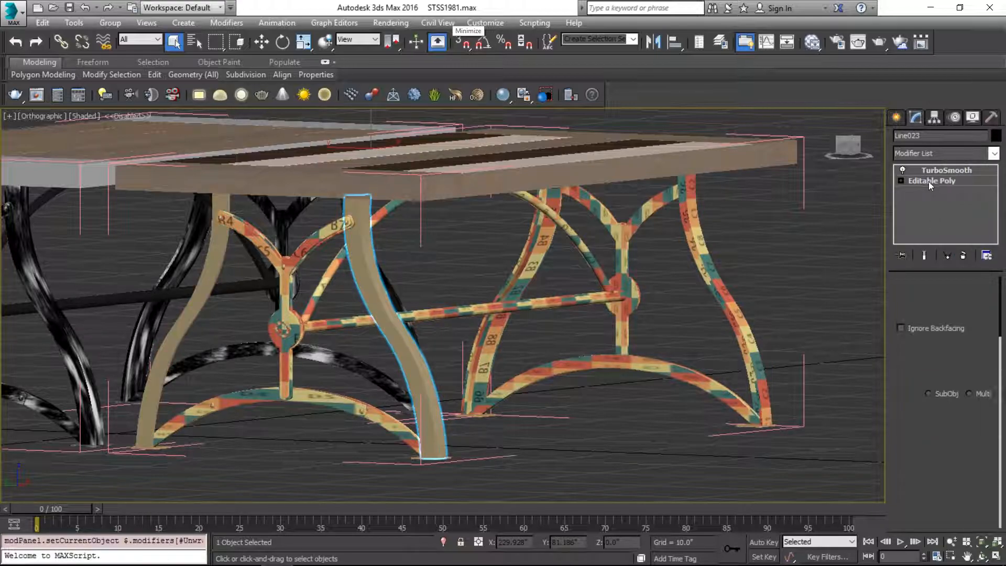
{"action": "right_click", "coordinate": [929, 181]}
{"action": "left_click", "coordinate": [914, 252]}
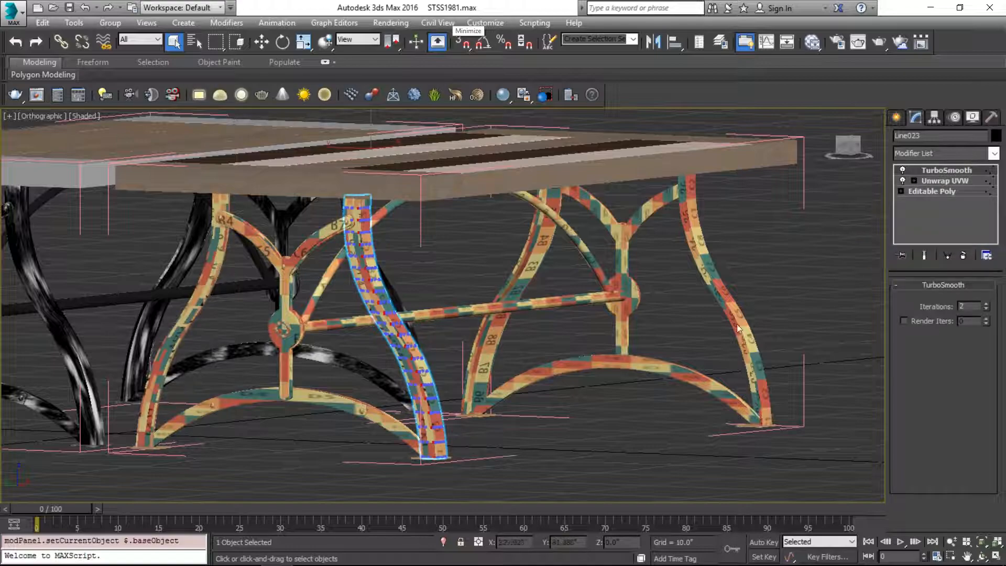
Step: Examine the checker texture on the table's legs and stretcher from several sides
{"action": "left_click", "coordinate": [803, 253]}
{"action": "middle_click_drag", "start_coordinate": [804, 254], "coordinate": [350, 344]}
{"action": "key", "text": "z"}
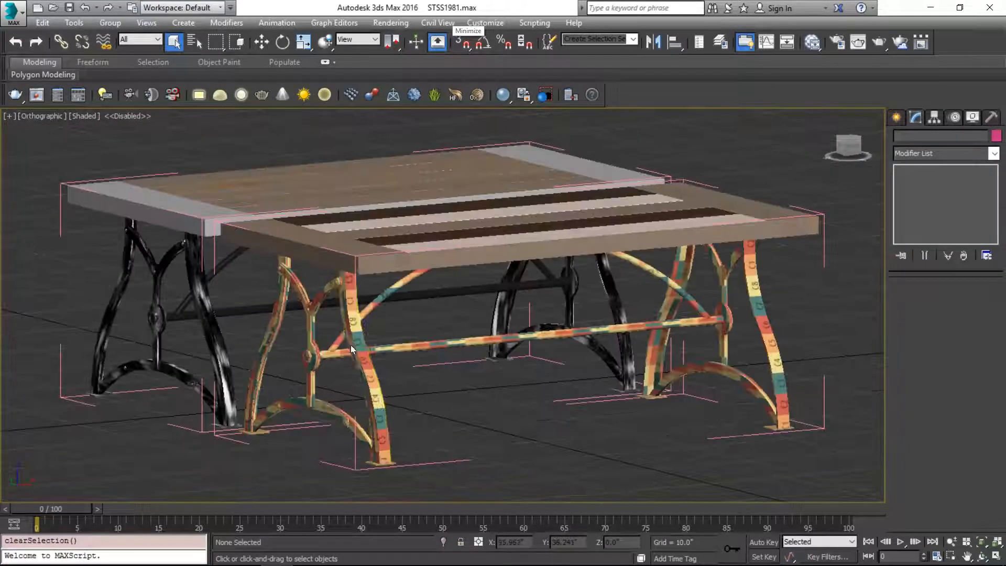
{"action": "left_click", "coordinate": [354, 330]}
{"action": "key", "text": "z"}
{"action": "middle_click_drag", "start_coordinate": [454, 334], "coordinate": [595, 460], "text": "alt"}
{"action": "left_click", "coordinate": [595, 460]}
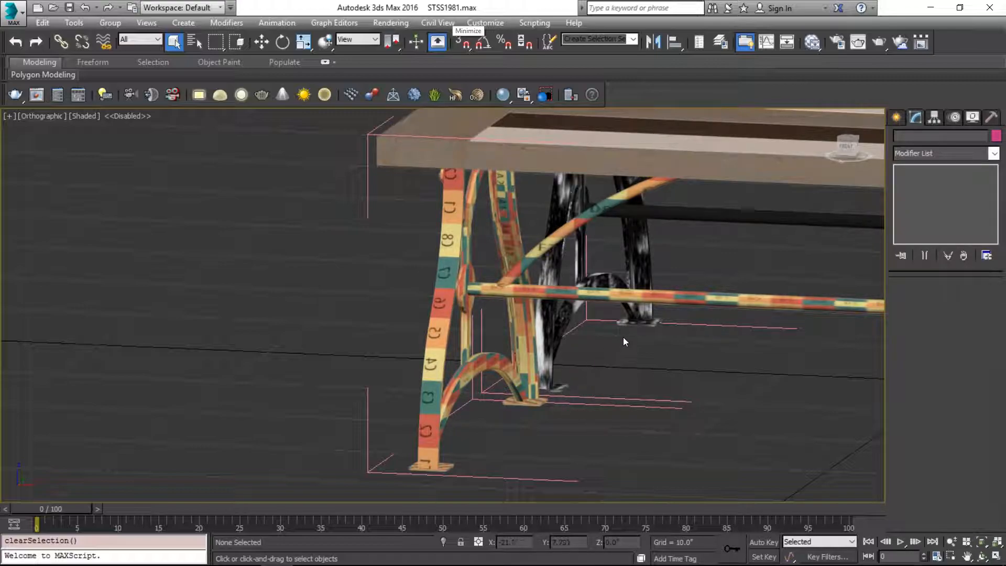
{"action": "middle_click_drag", "start_coordinate": [664, 374], "coordinate": [308, 296]}
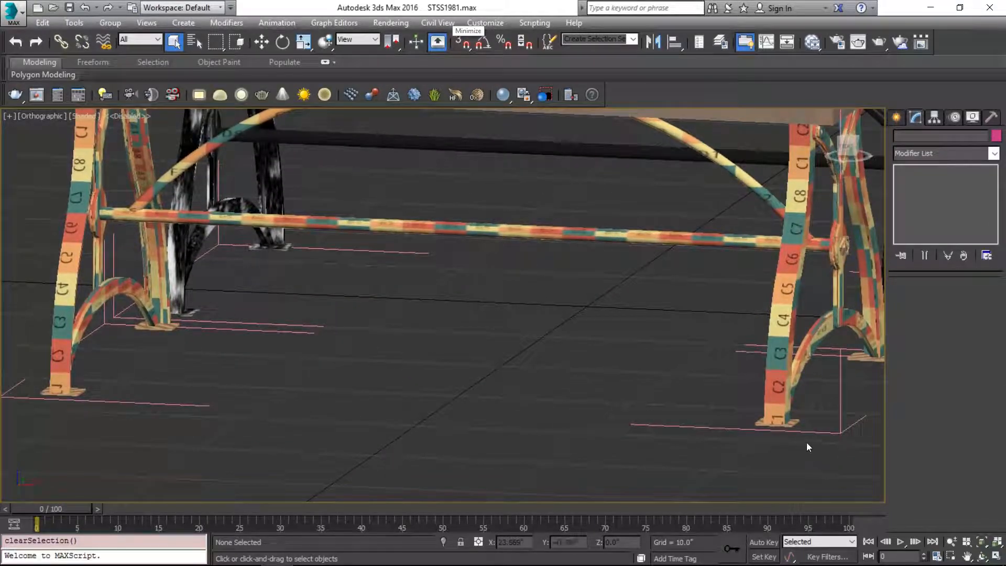
Step: Delete the UVW Map modifier from the foot plate under the table leg
{"action": "left_click", "coordinate": [794, 425]}
{"action": "key", "text": "z"}
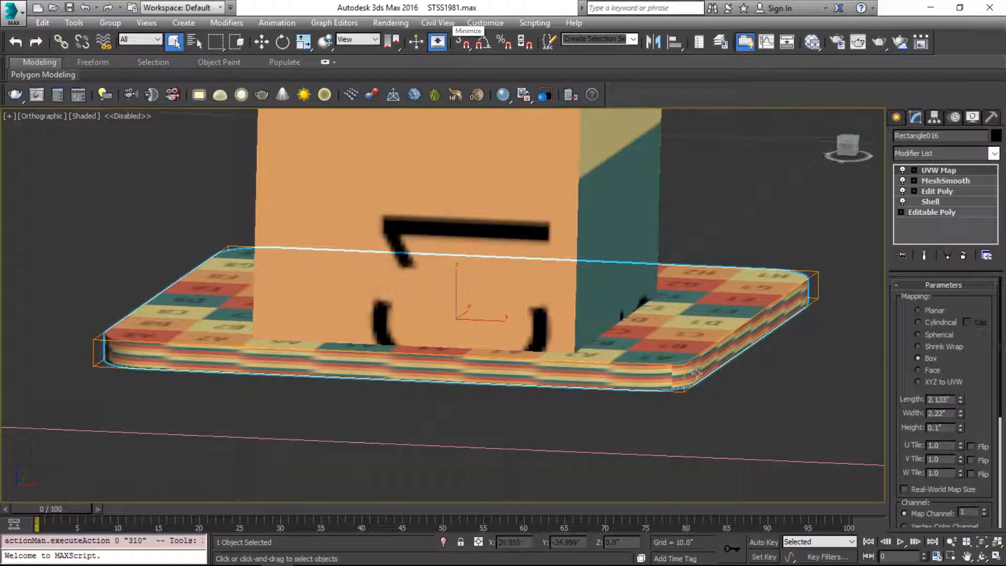
{"action": "middle_click_drag", "start_coordinate": [680, 373], "coordinate": [716, 391], "text": "alt"}
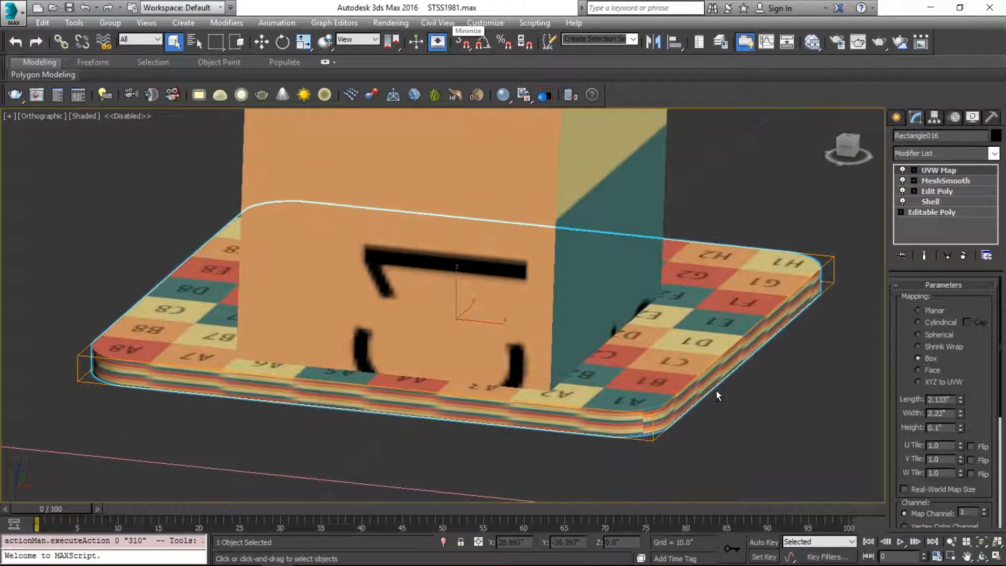
{"action": "right_click", "coordinate": [946, 171]}
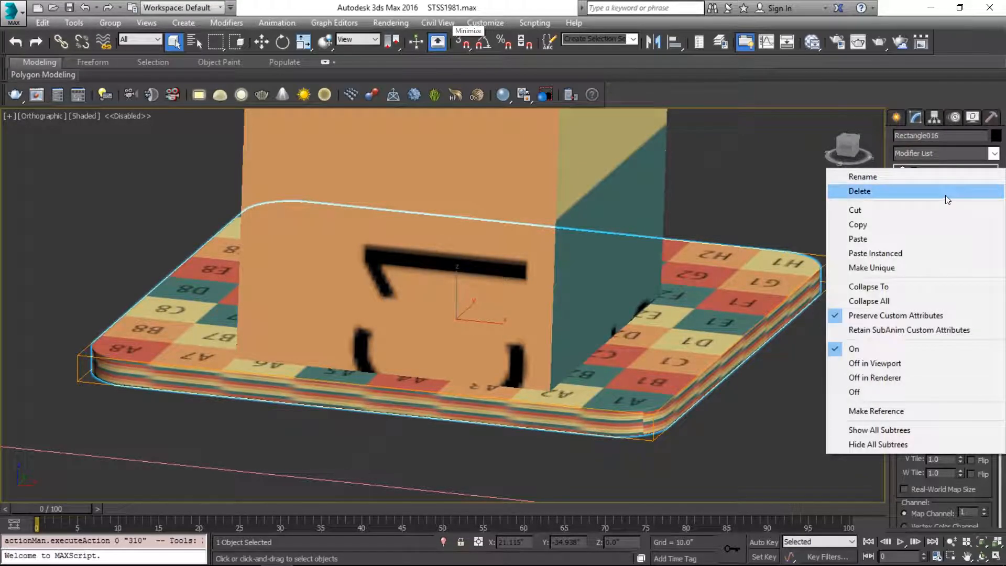
{"action": "left_click", "coordinate": [946, 195]}
Step: Review the foot plate's modifiers and collapse its stack up to Edit Poly, keeping MeshSmooth on top
{"action": "left_click", "coordinate": [903, 170]}
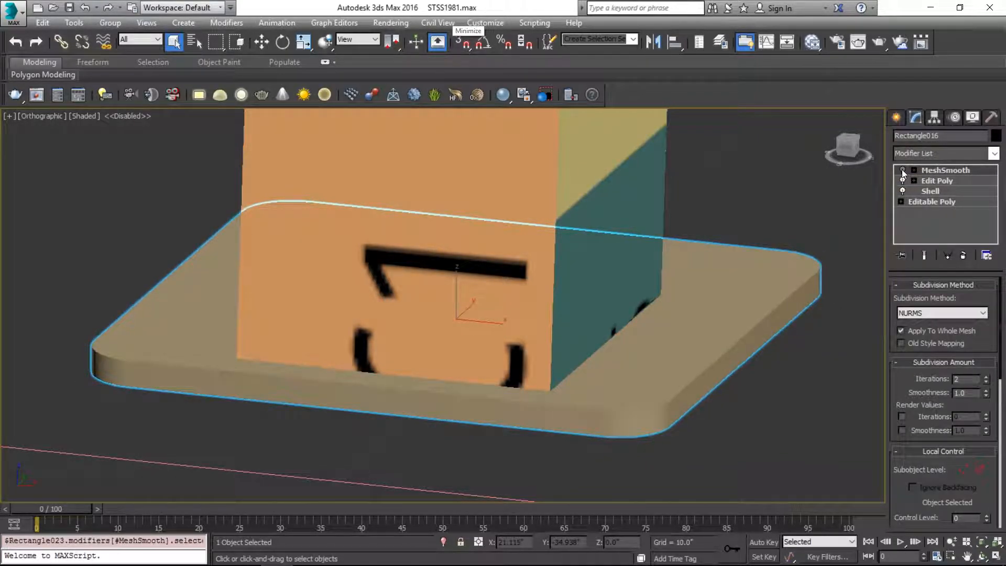
{"action": "left_click", "coordinate": [936, 181]}
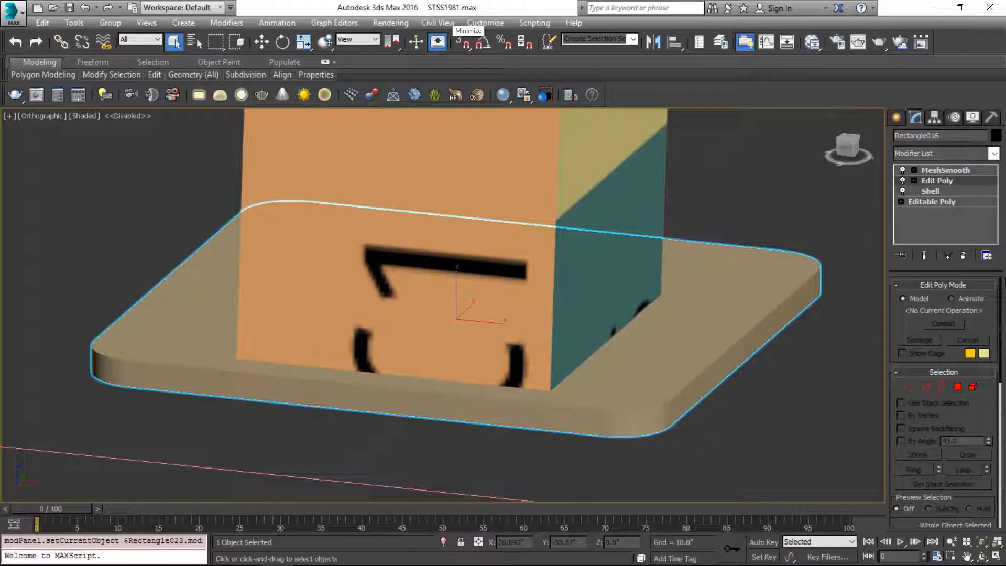
{"action": "left_click", "coordinate": [932, 192]}
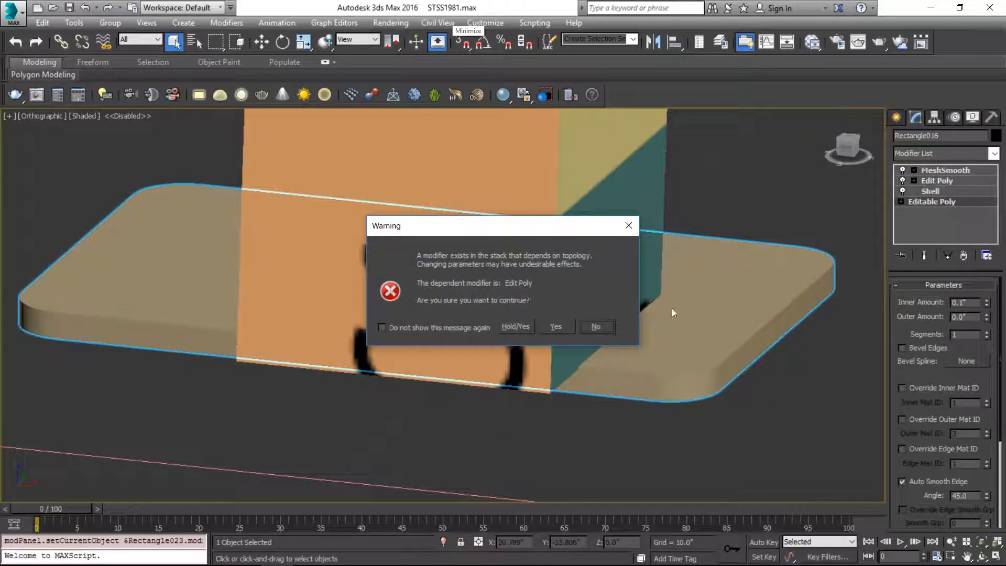
{"action": "left_click", "coordinate": [556, 326]}
{"action": "left_click", "coordinate": [947, 182]}
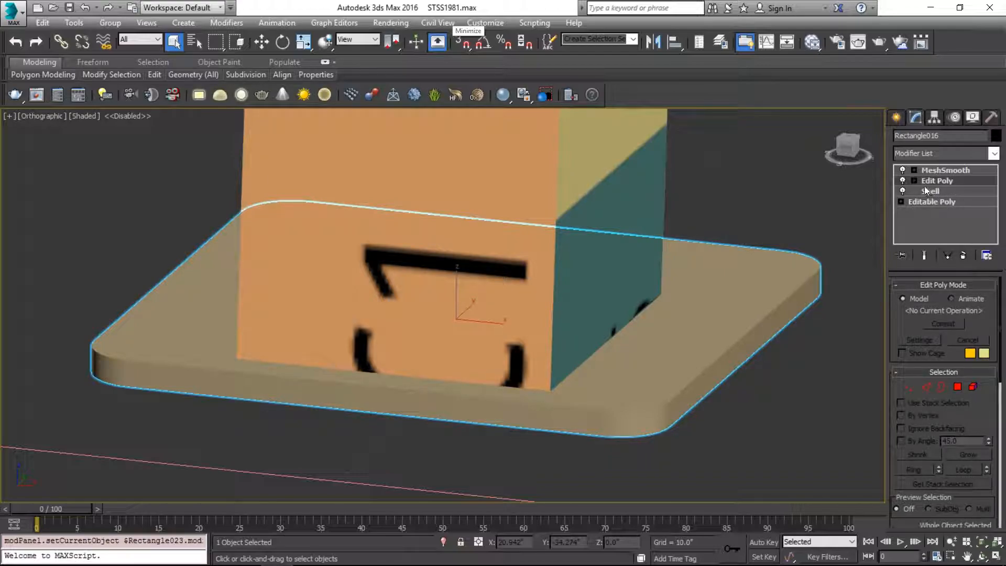
{"action": "left_click", "coordinate": [934, 190]}
{"action": "left_click", "coordinate": [938, 182]}
{"action": "right_click", "coordinate": [958, 181]}
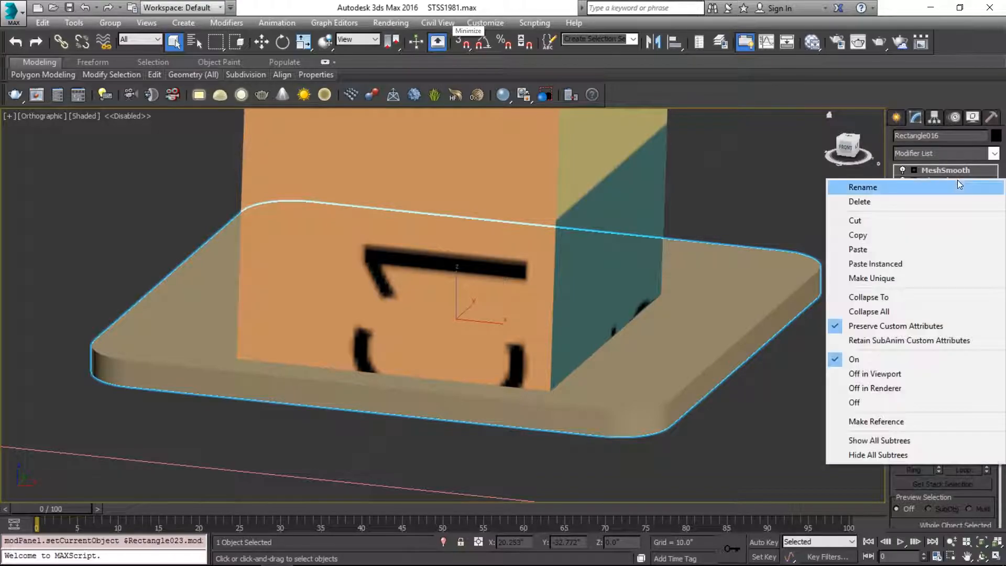
{"action": "left_click", "coordinate": [928, 300]}
{"action": "left_click", "coordinate": [564, 342]}
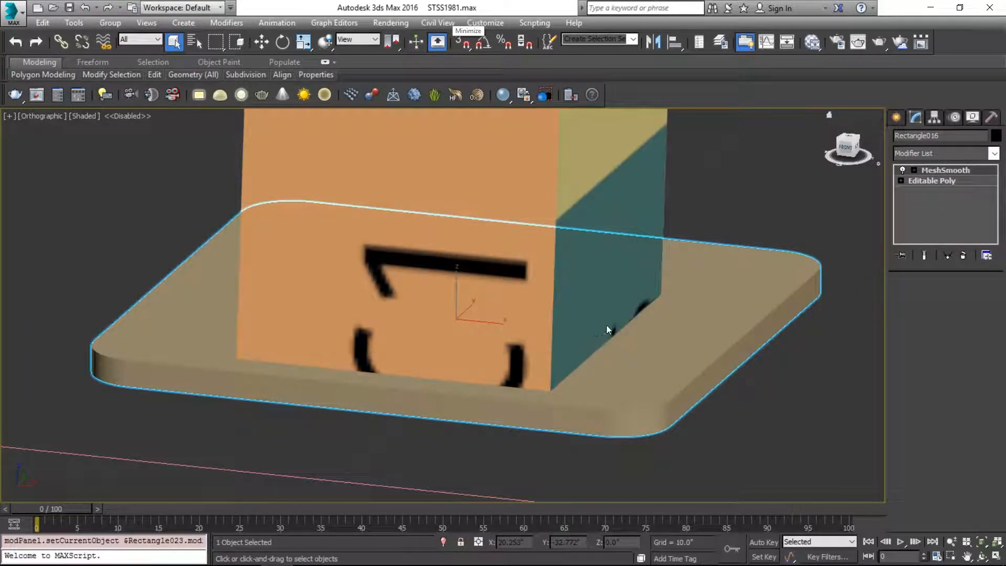
{"action": "left_click", "coordinate": [945, 181]}
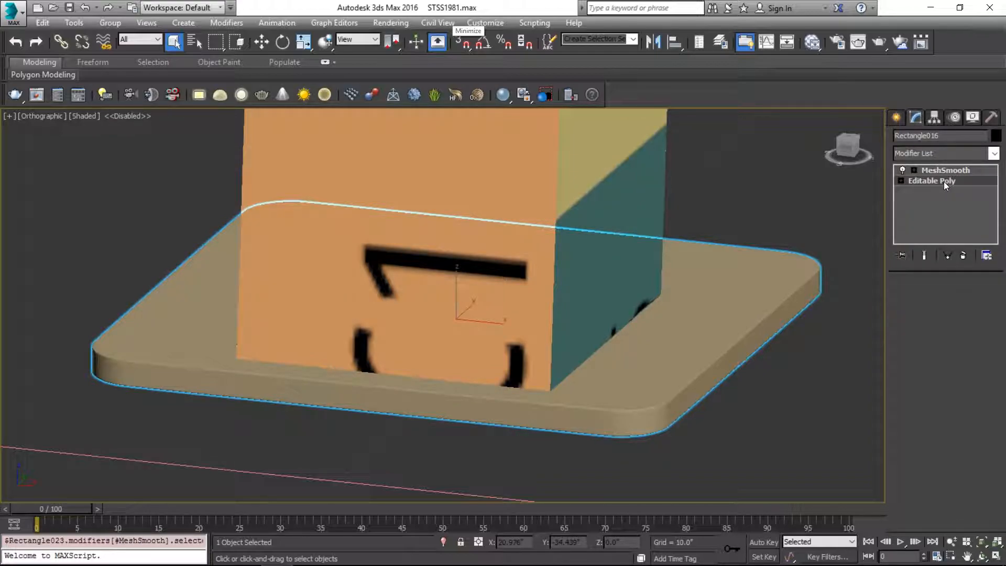
{"action": "left_click", "coordinate": [941, 152]}
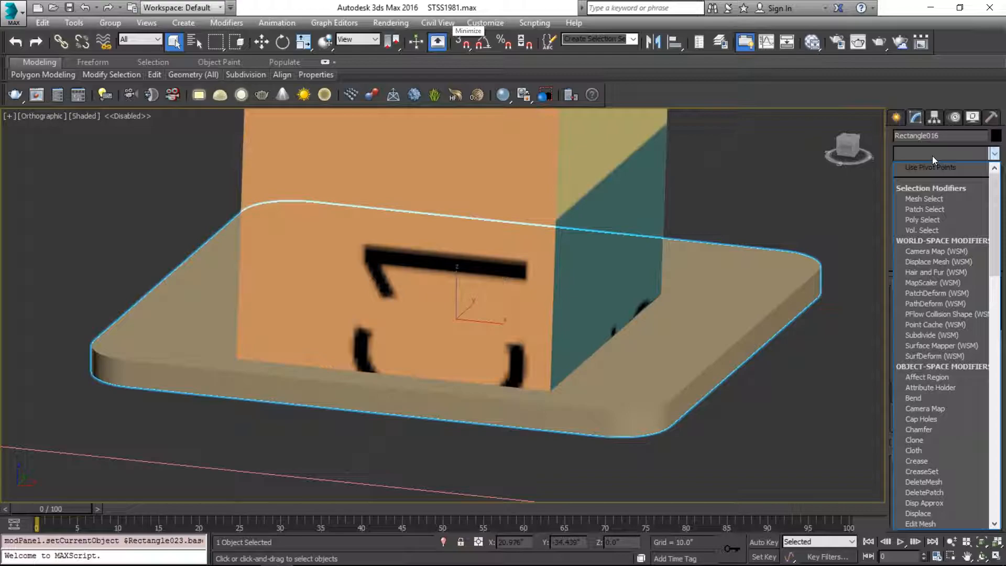
{"action": "left_click", "coordinate": [932, 156]}
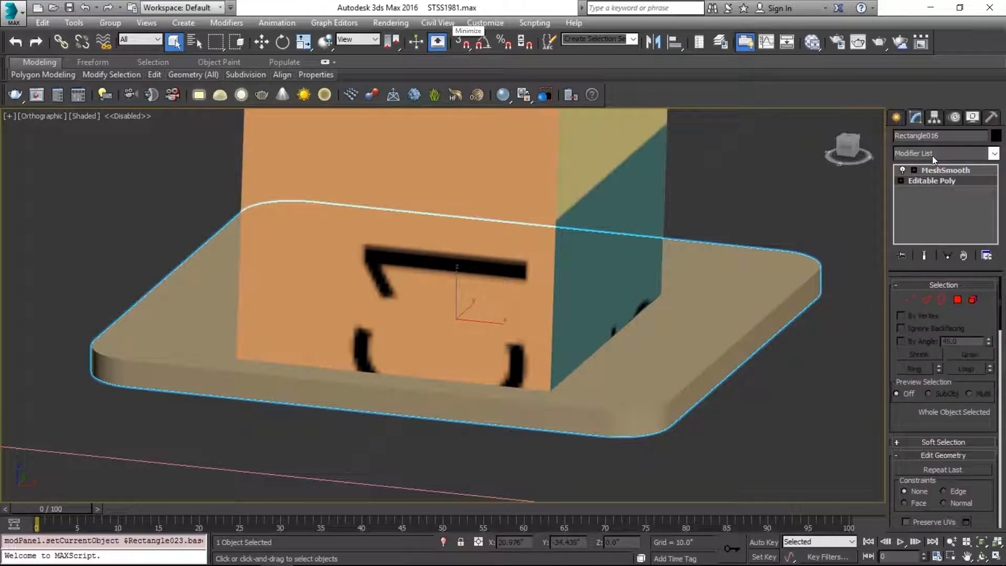
Step: Switch the viewport to wireframe and clone the foot plate as a single independent copy beside the original
{"action": "key", "text": "F3"}
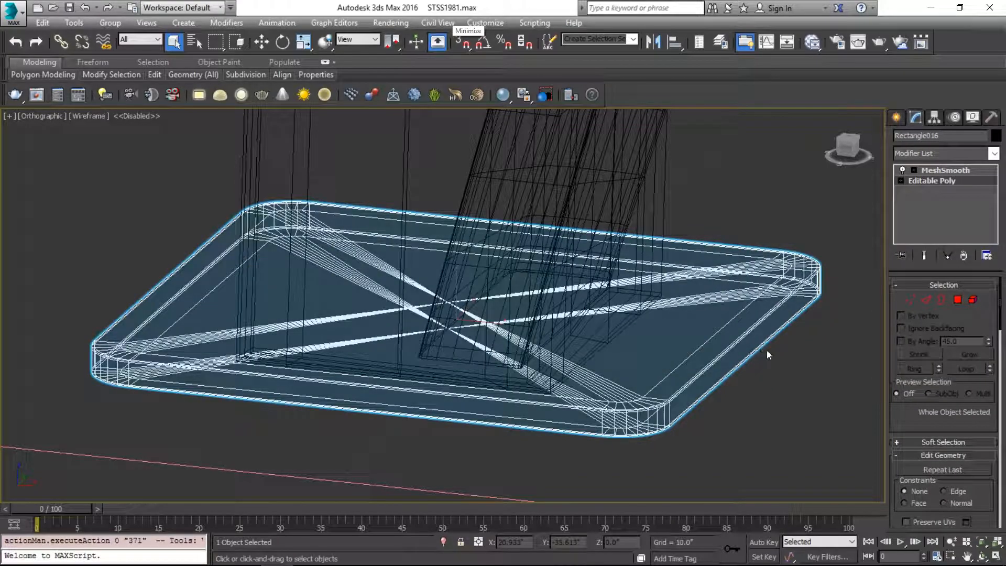
{"action": "scroll", "coordinate": [766, 350], "scroll_direction": "down", "scroll_amount": 5}
{"action": "key", "text": "w"}
{"action": "left_click_drag", "start_coordinate": [496, 318], "coordinate": [809, 330], "text": "shift"}
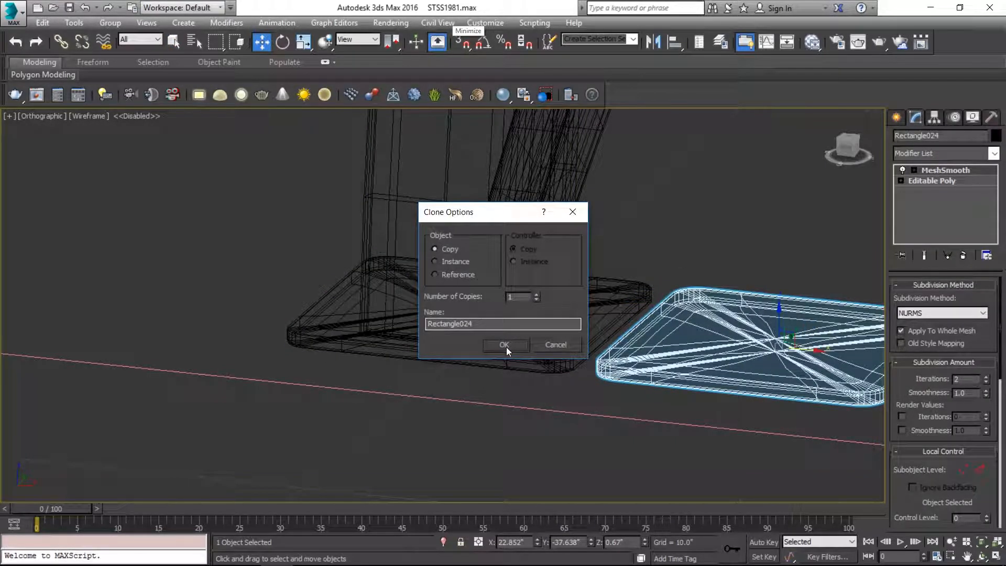
{"action": "left_click", "coordinate": [506, 346]}
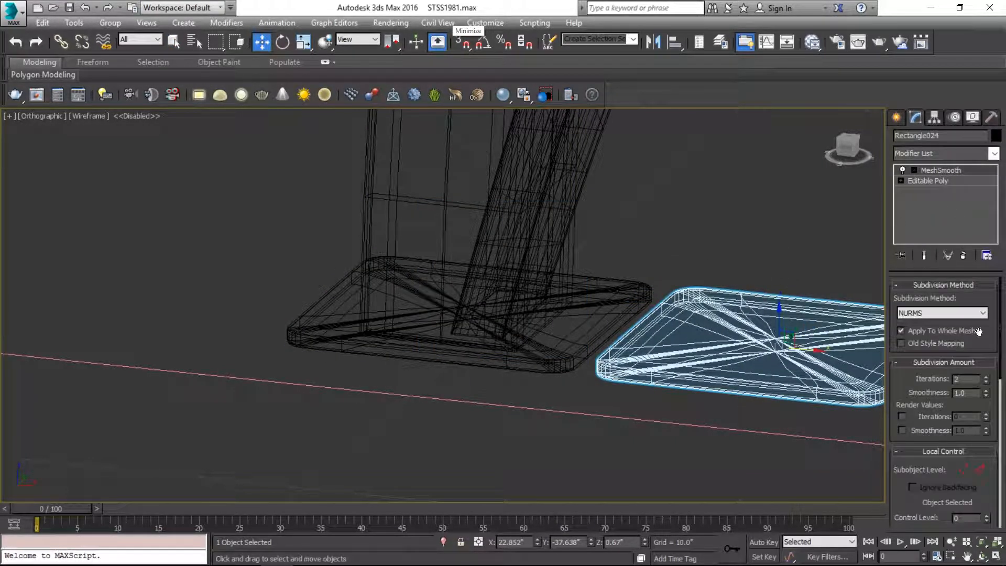
Step: Set the copied plate's MeshSmooth iterations to 3 and convert the copy to Editable Poly
{"action": "left_click", "coordinate": [986, 381]}
{"action": "left_click", "coordinate": [987, 382]}
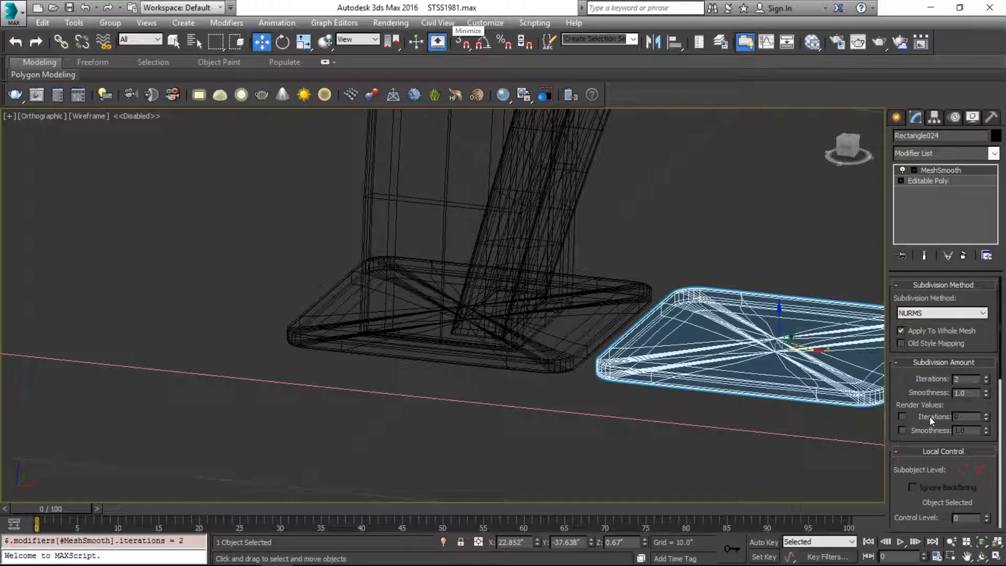
{"action": "left_click", "coordinate": [986, 377]}
{"action": "left_click_drag", "start_coordinate": [951, 486], "coordinate": [946, 273]}
{"action": "right_click", "coordinate": [758, 339]}
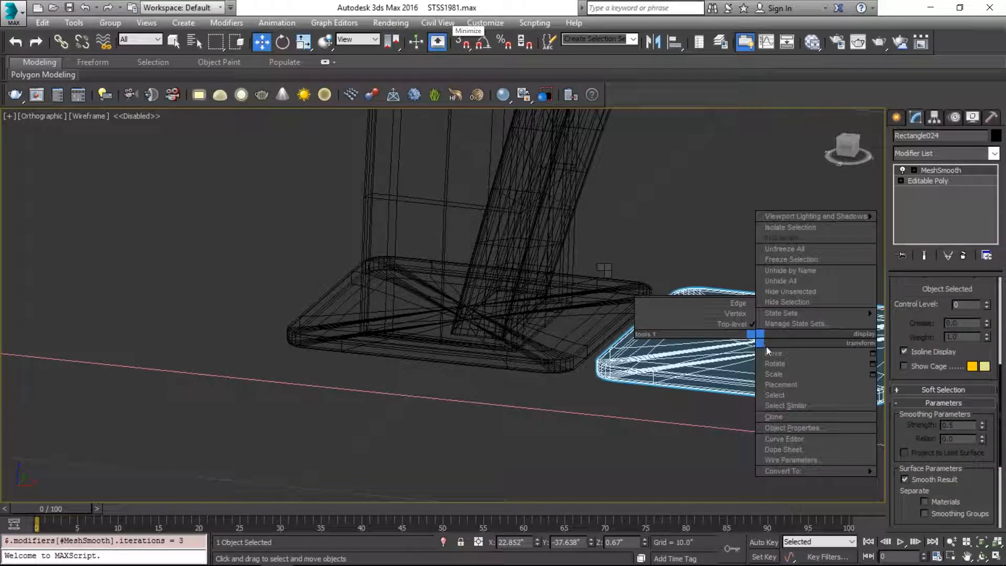
{"action": "mouse_move", "coordinate": [864, 473]}
{"action": "left_click", "coordinate": [924, 482]}
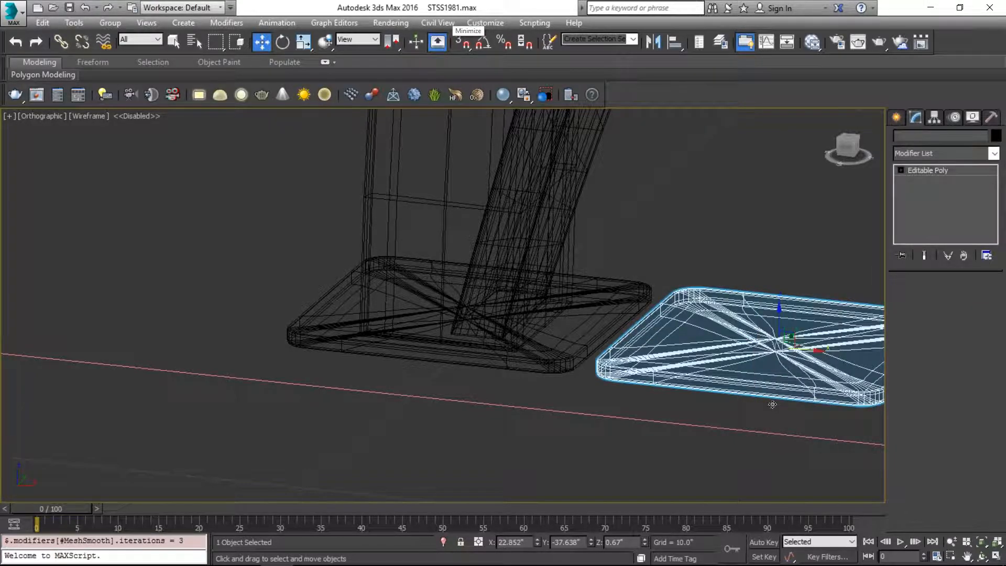
Step: Compare the copied plate in shaded and wireframe display, and delete the copy
{"action": "key", "text": "F3"}
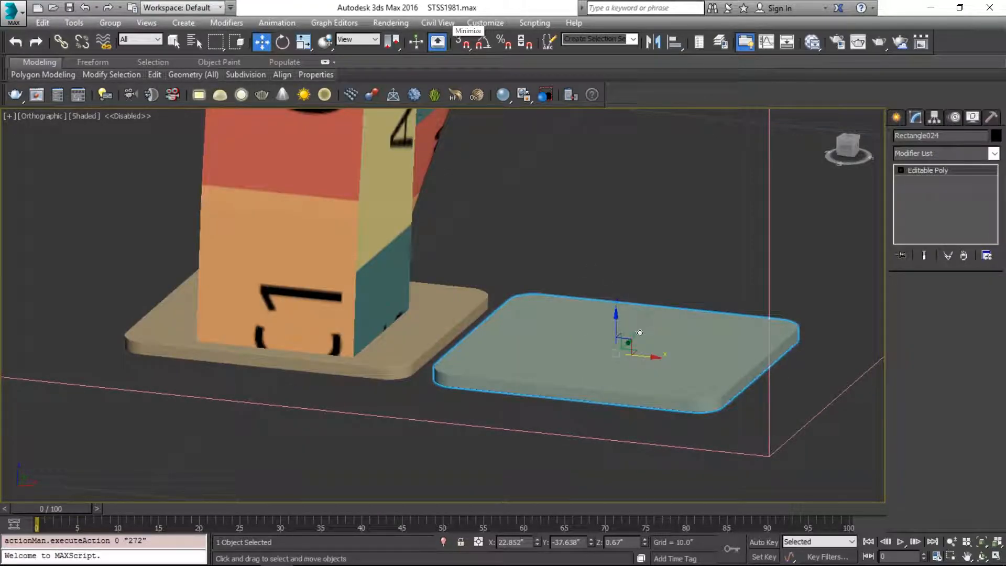
{"action": "key", "text": "F3"}
{"action": "key", "text": "ctrl+z"}
{"action": "left_click", "coordinate": [457, 307]}
{"action": "left_click", "coordinate": [588, 317]}
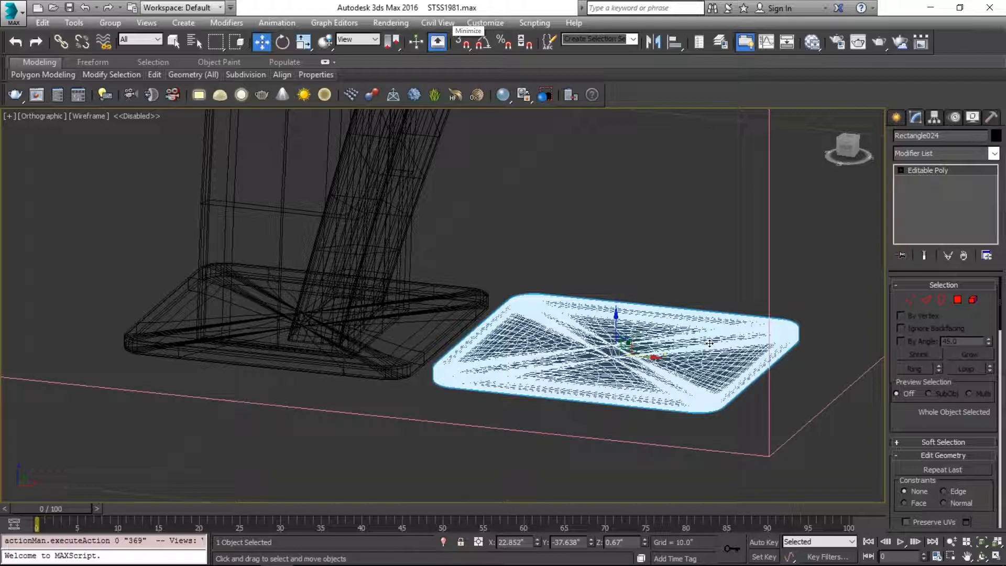
{"action": "key", "text": "Delete"}
Step: Disable MeshSmooth on the original foot plate and add an Unwrap UVW modifier directly above its Editable Poly level
{"action": "left_click", "coordinate": [467, 299]}
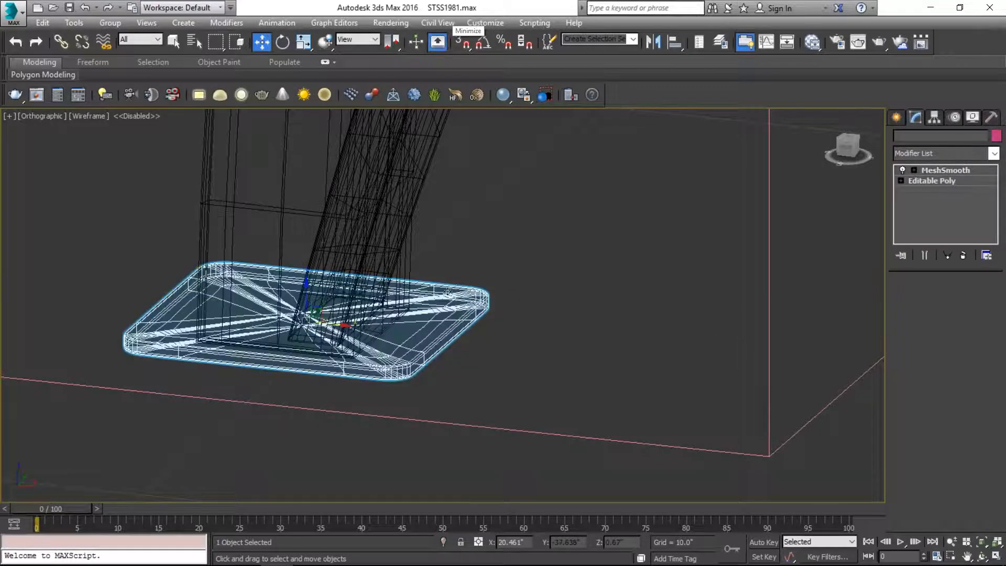
{"action": "left_click", "coordinate": [904, 171]}
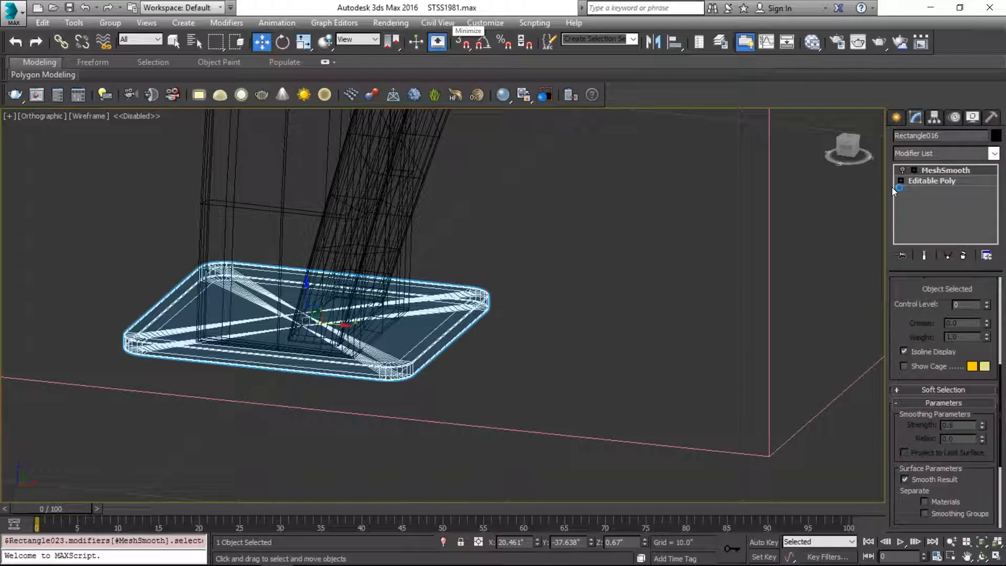
{"action": "left_click", "coordinate": [924, 178]}
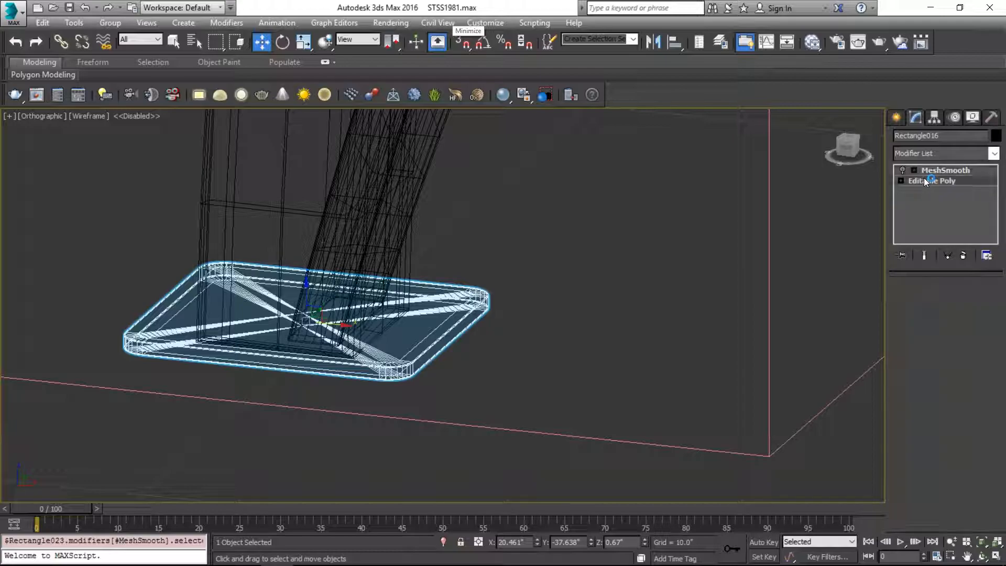
{"action": "left_click", "coordinate": [935, 152]}
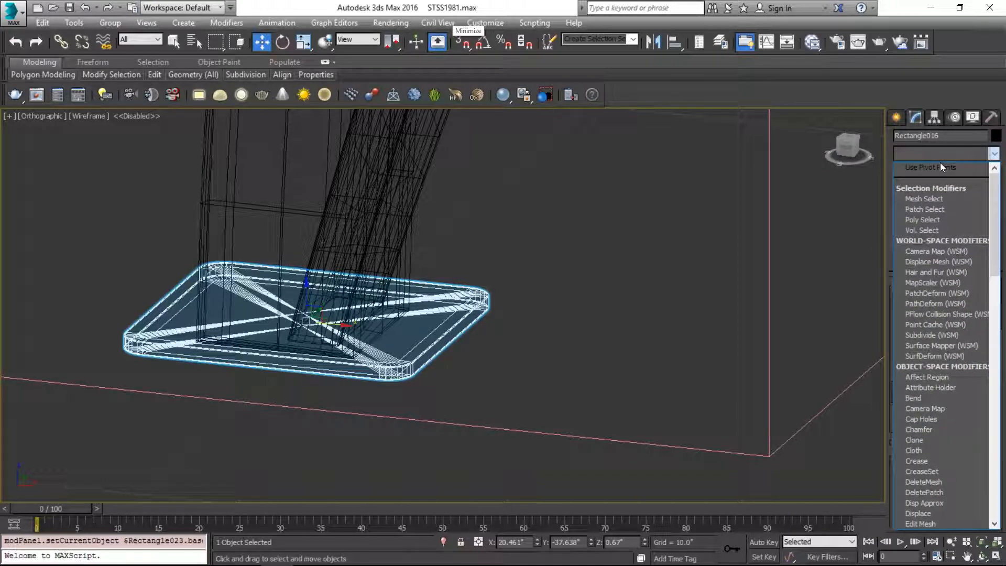
{"action": "key", "text": "u"}
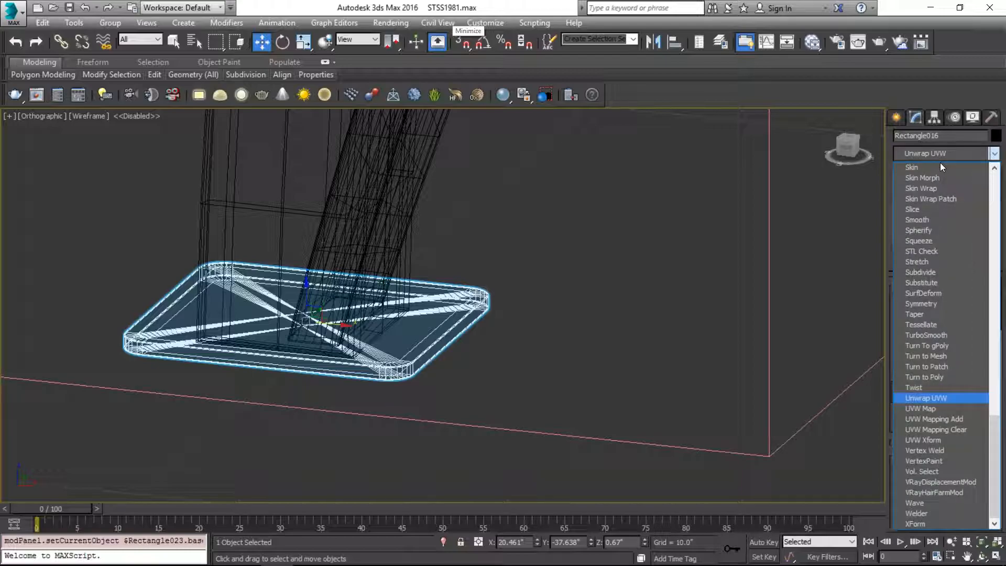
{"action": "key", "text": "Return"}
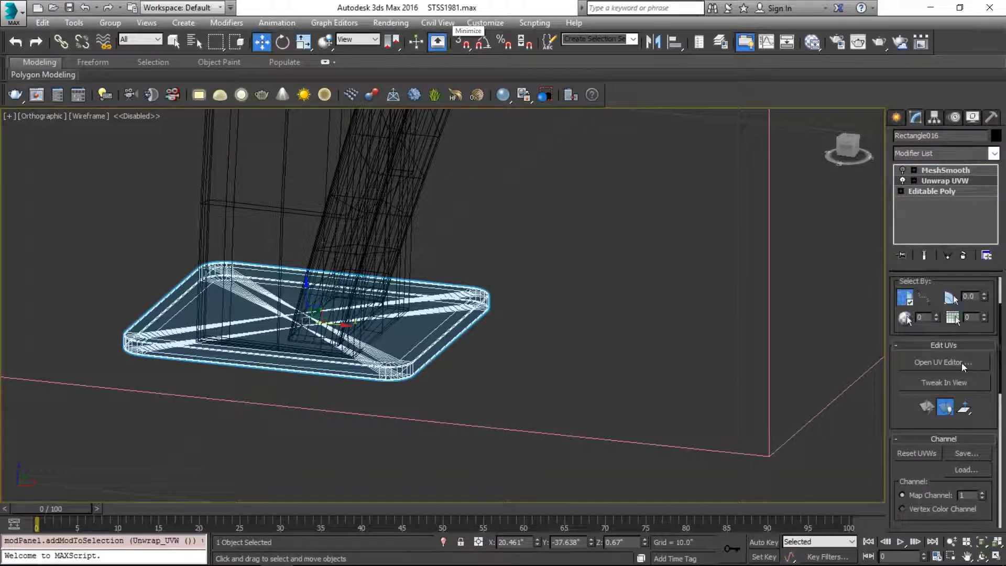
Step: Open the foot plate's Unwrap UVW in the UV editor and select all of its UV polygons
{"action": "left_click", "coordinate": [962, 363]}
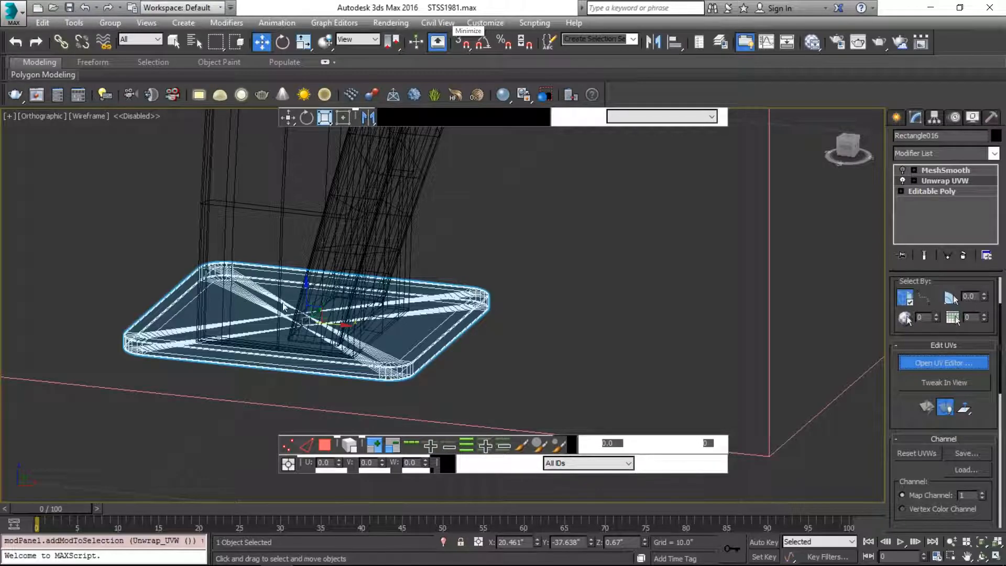
{"action": "scroll", "coordinate": [173, 226], "scroll_direction": "down", "scroll_amount": 1}
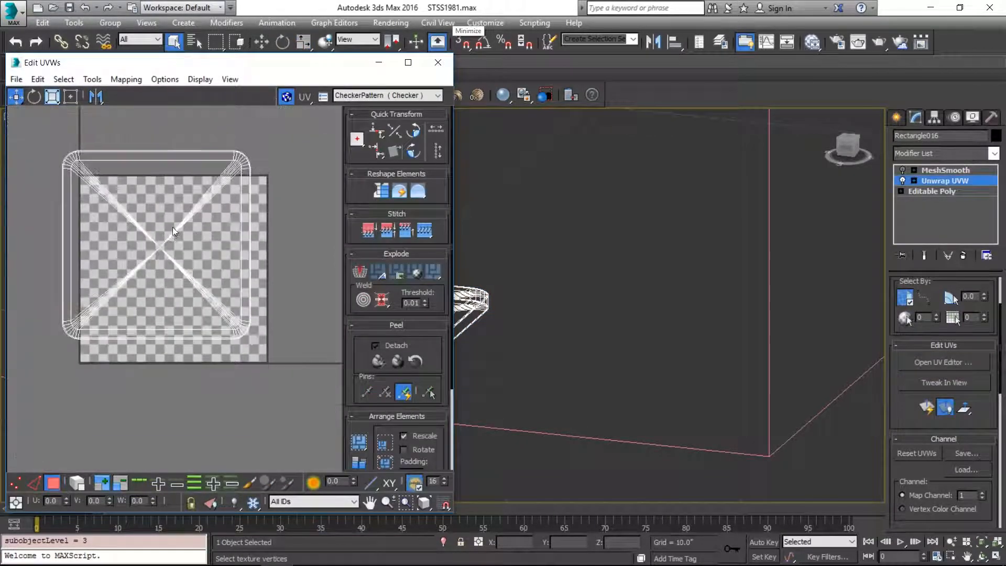
{"action": "key", "text": "ctrl+a"}
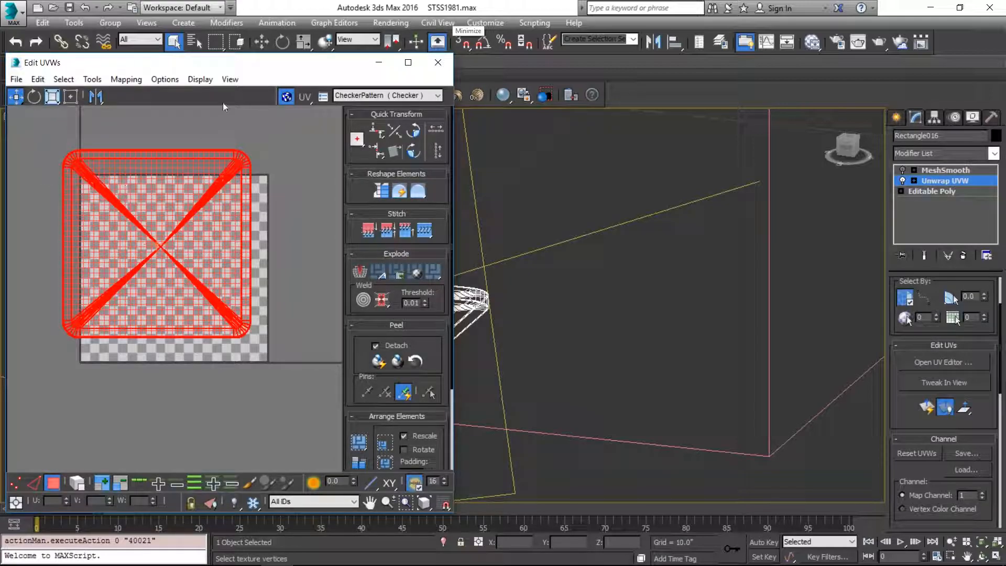
{"action": "left_click", "coordinate": [165, 79]}
{"action": "left_click", "coordinate": [165, 80]}
{"action": "scroll", "coordinate": [576, 238], "scroll_direction": "up", "scroll_amount": 8}
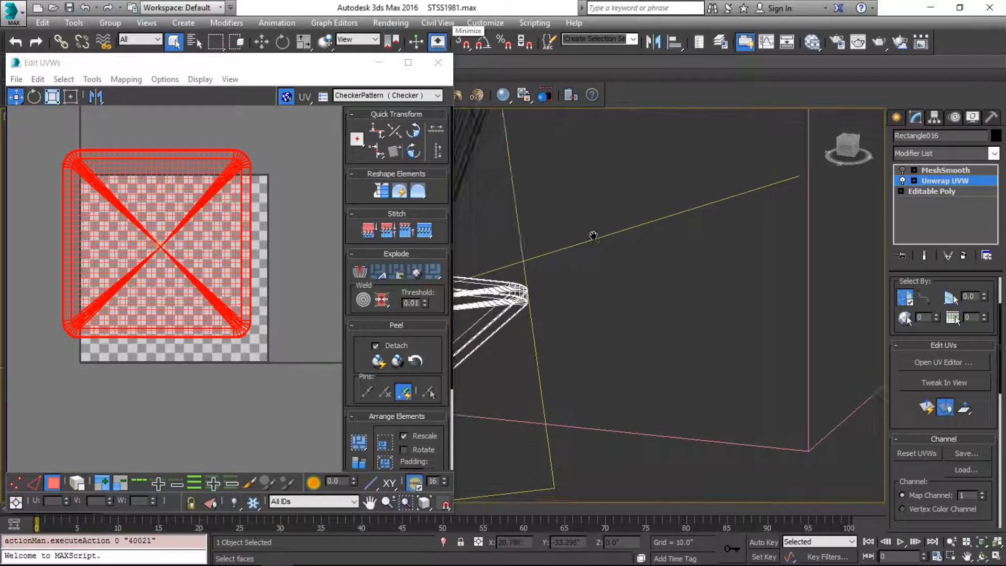
{"action": "scroll", "coordinate": [519, 299], "scroll_direction": "up", "scroll_amount": 3}
Step: Select the matching upper and lower edges of one segment on the foot plate's rounded corner
{"action": "key", "text": "2"}
{"action": "left_click", "coordinate": [562, 301]}
{"action": "middle_click_drag", "start_coordinate": [544, 360], "coordinate": [570, 355], "text": "alt"}
{"action": "scroll", "coordinate": [570, 355], "scroll_direction": "up", "scroll_amount": 2}
{"action": "left_click", "coordinate": [567, 353], "text": "ctrl"}
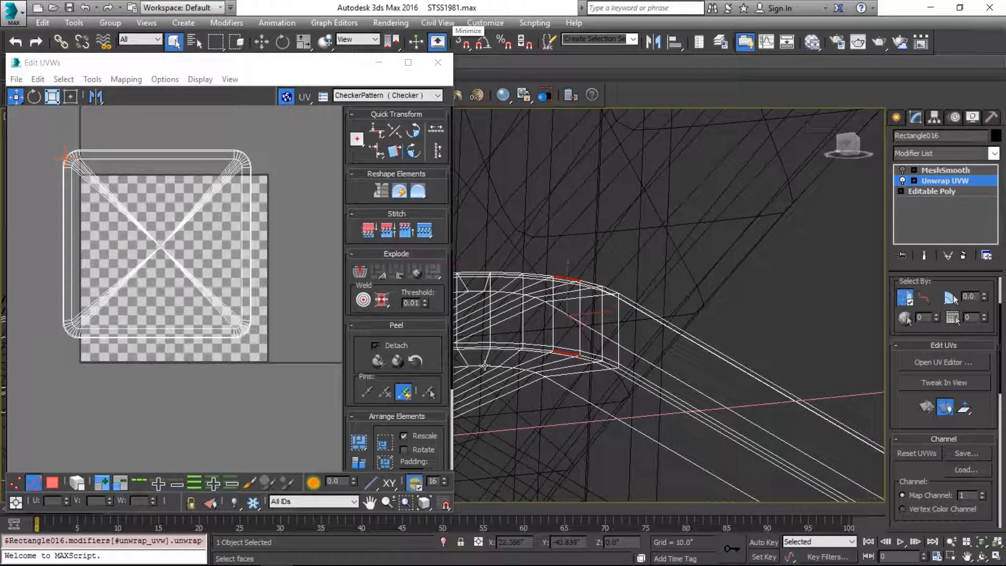
Step: Select all of the foot plate's polygons and apply Flatten Mapping with a lower polygon angle
{"action": "left_click", "coordinate": [52, 482]}
{"action": "key", "text": "ctrl+a"}
{"action": "left_click", "coordinate": [126, 79]}
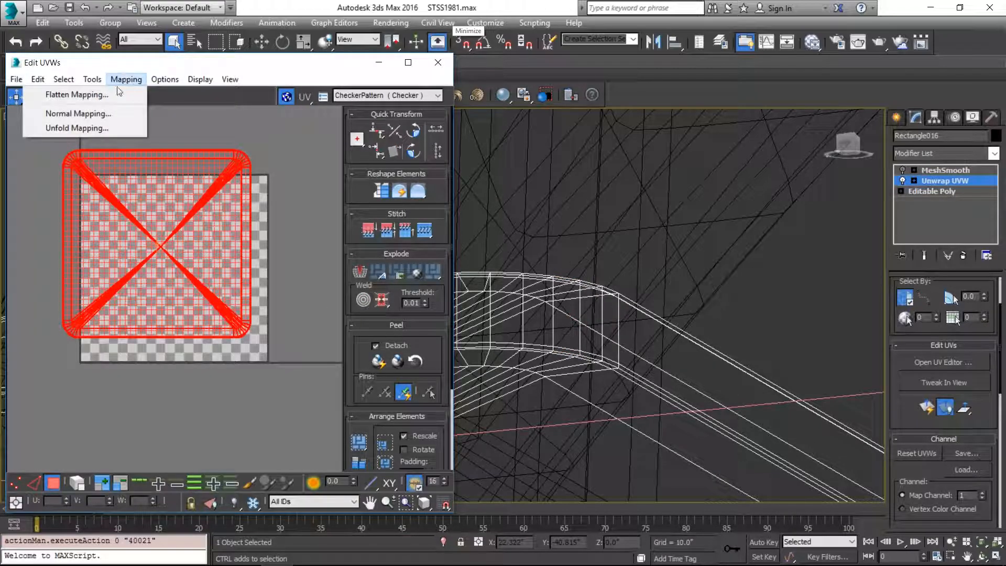
{"action": "left_click", "coordinate": [114, 97]}
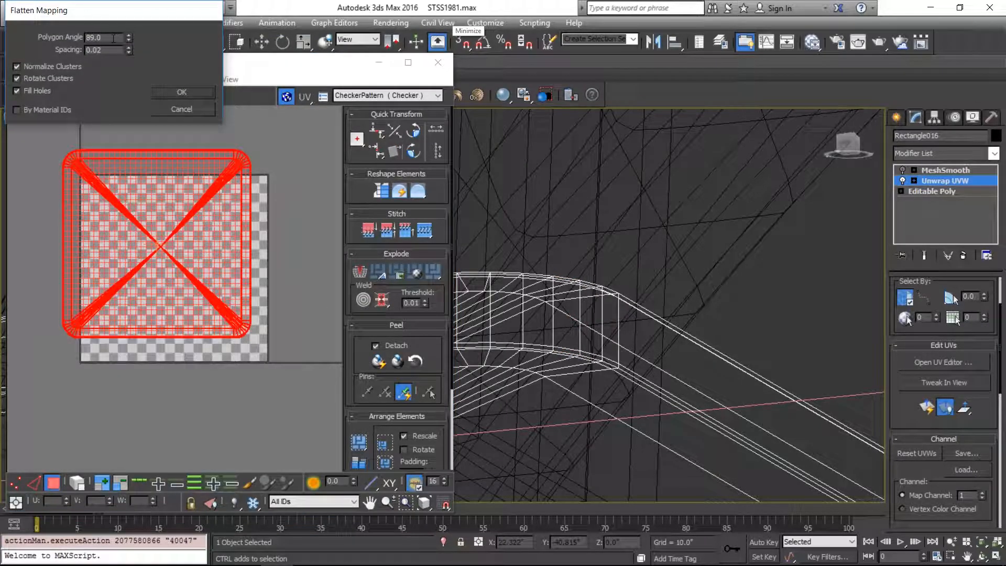
{"action": "left_click_drag", "start_coordinate": [125, 103], "coordinate": [127, 110]}
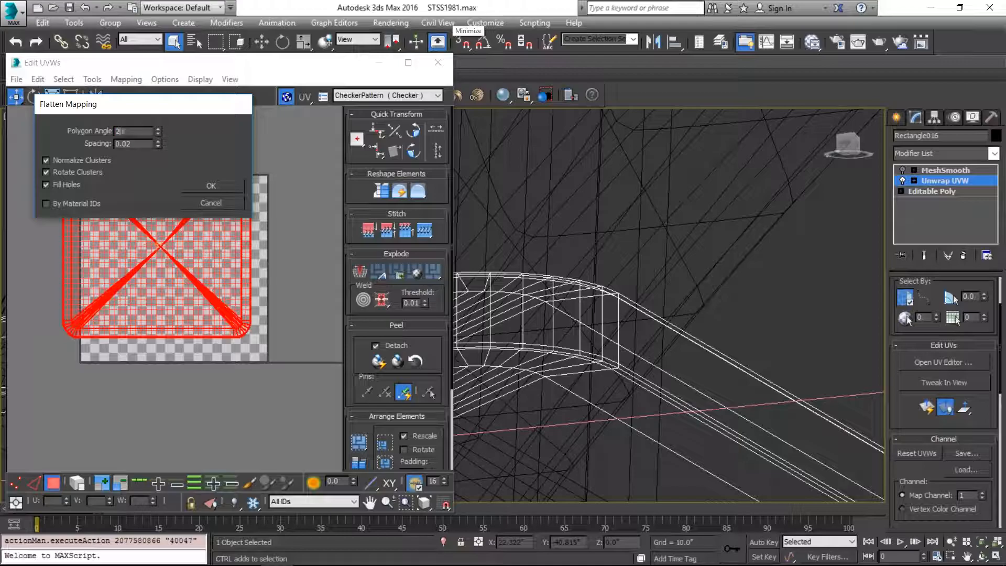
{"action": "left_click", "coordinate": [235, 184]}
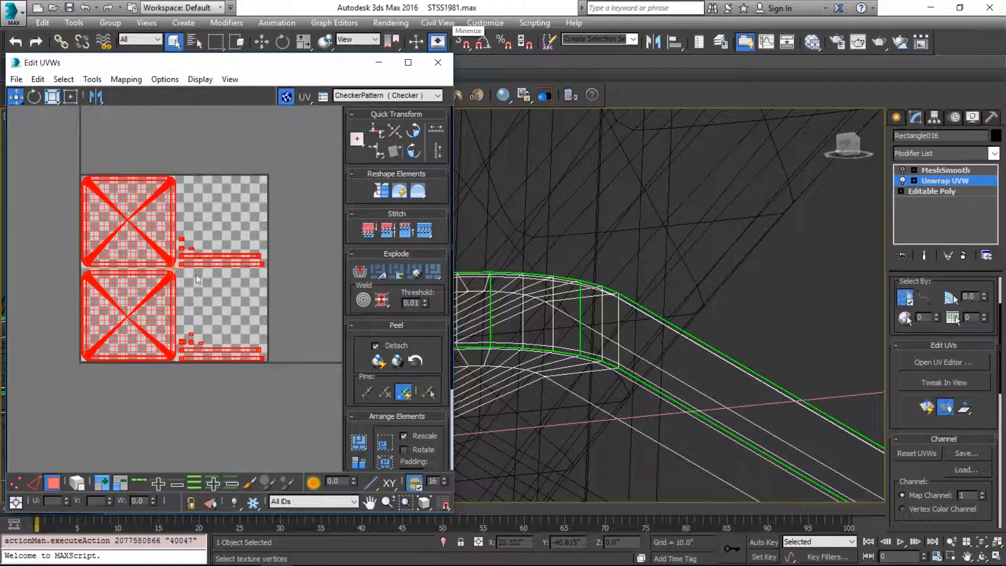
{"action": "scroll", "coordinate": [201, 215], "scroll_direction": "up", "scroll_amount": 4}
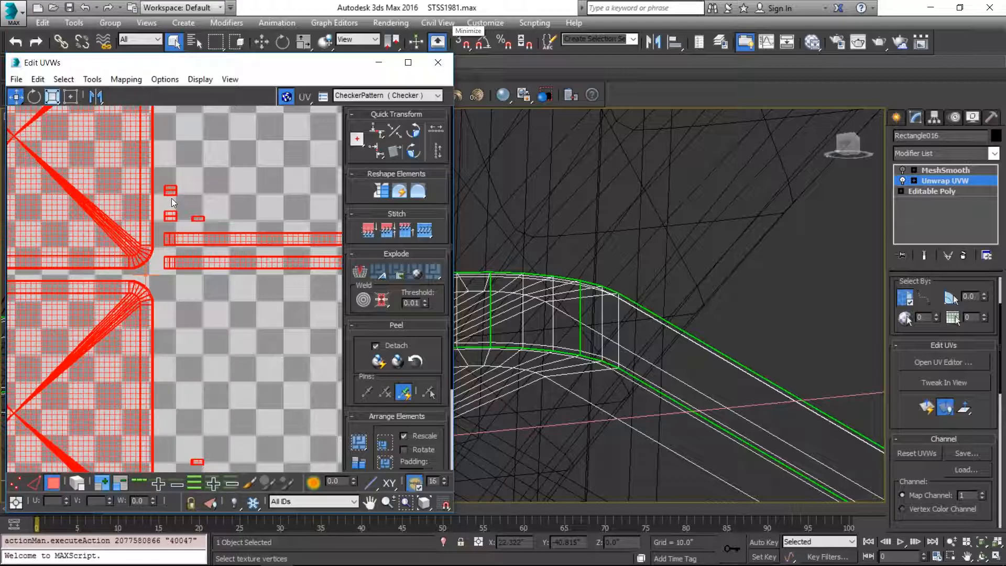
Step: Flatten-map all of the foot plate's polygons with a polygon angle of 89 and close the UV editor
{"action": "left_click", "coordinate": [126, 80]}
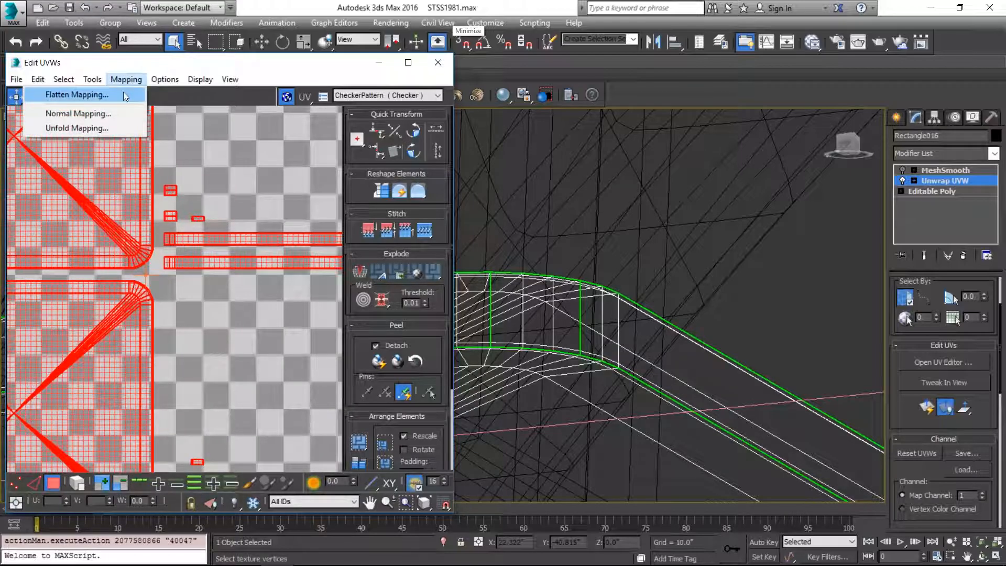
{"action": "left_click", "coordinate": [123, 93]}
{"action": "double_click", "coordinate": [133, 131]}
{"action": "type", "text": "80"}
{"action": "key", "text": "Return"}
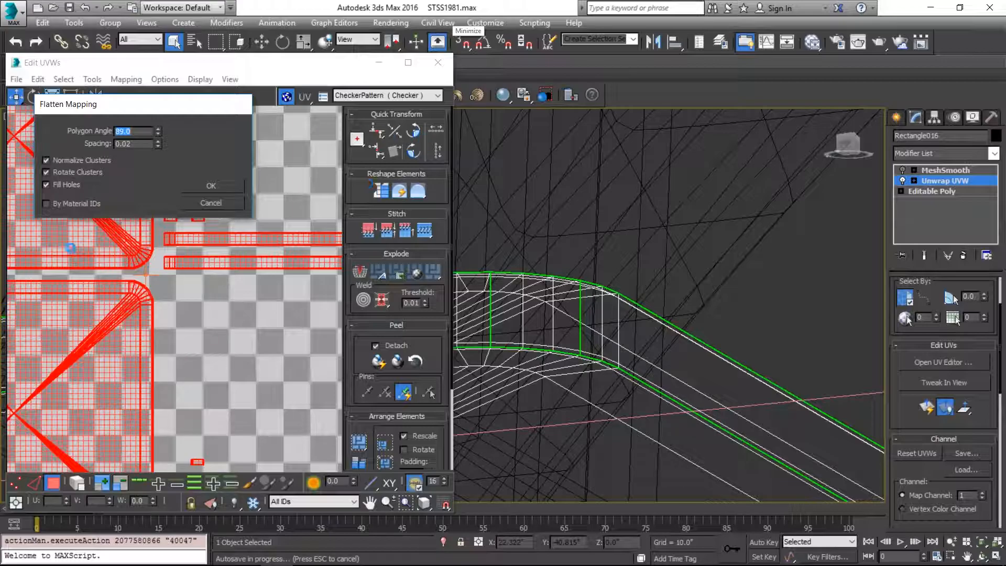
{"action": "left_click", "coordinate": [213, 187]}
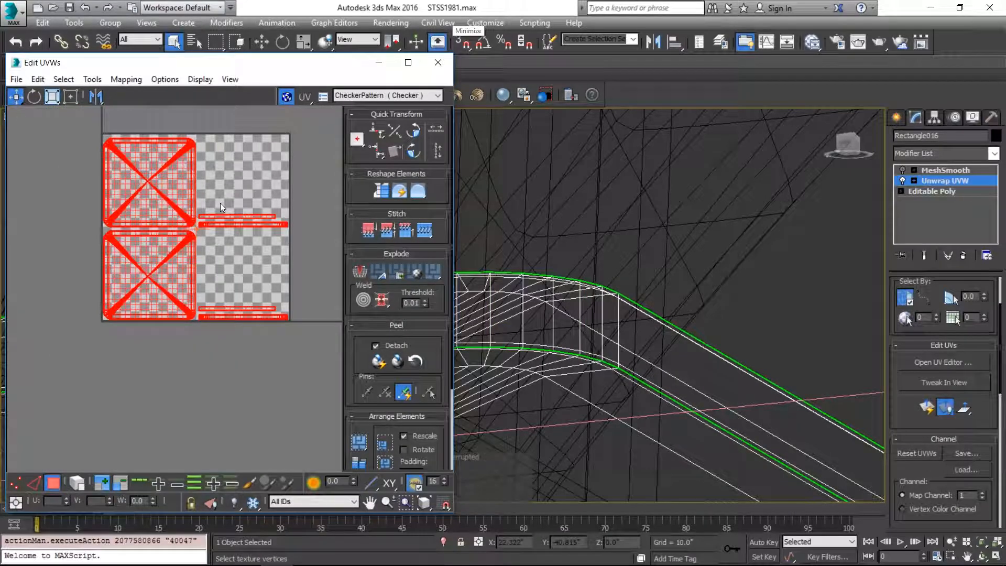
{"action": "left_click", "coordinate": [221, 217]}
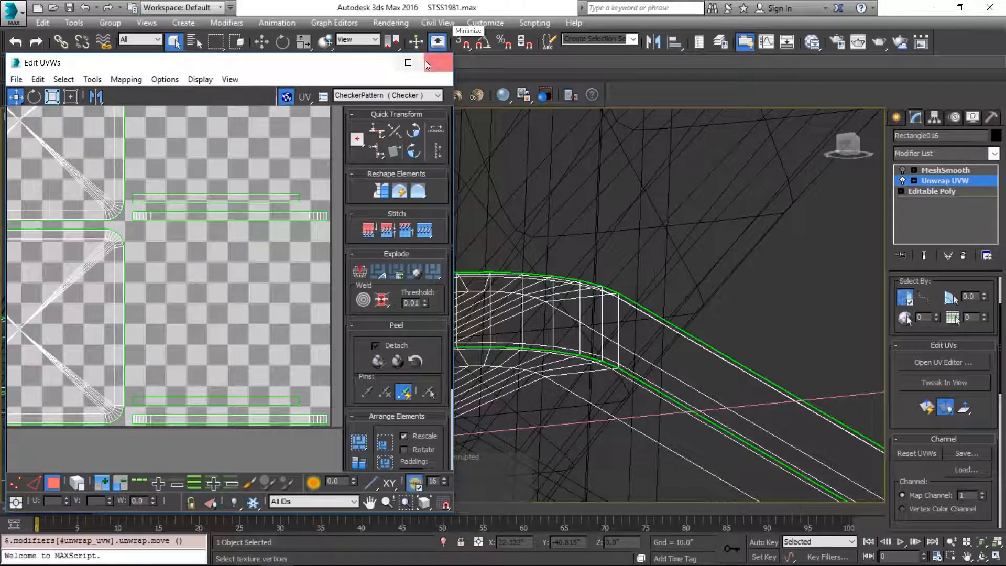
{"action": "left_click", "coordinate": [438, 62]}
Step: Examine the checker texture on the foot plate in a shaded perspective view and leave sub-object selection
{"action": "key", "text": "3"}
{"action": "key", "text": "F3"}
{"action": "scroll", "coordinate": [454, 304], "scroll_direction": "down", "scroll_amount": 7}
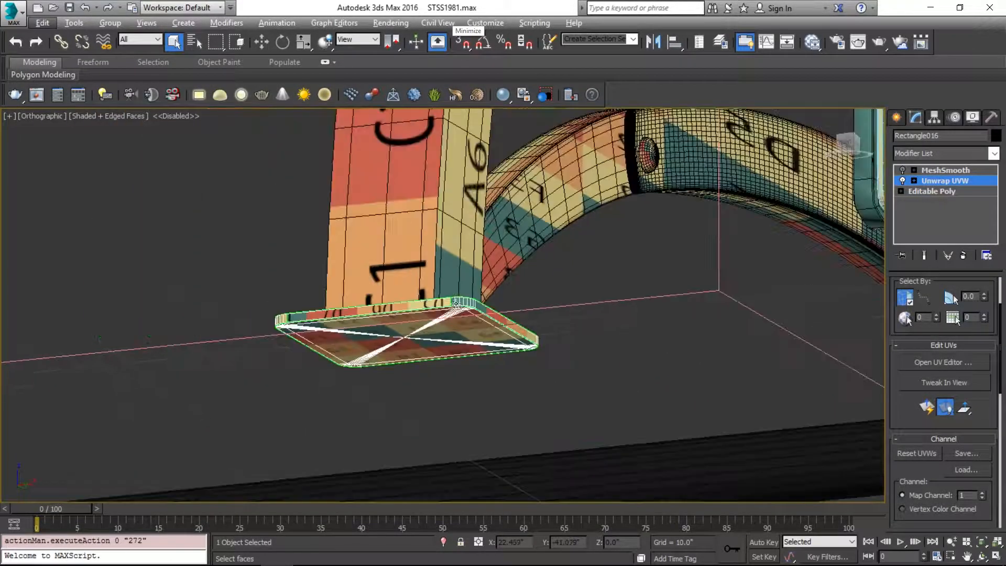
{"action": "key", "text": "p"}
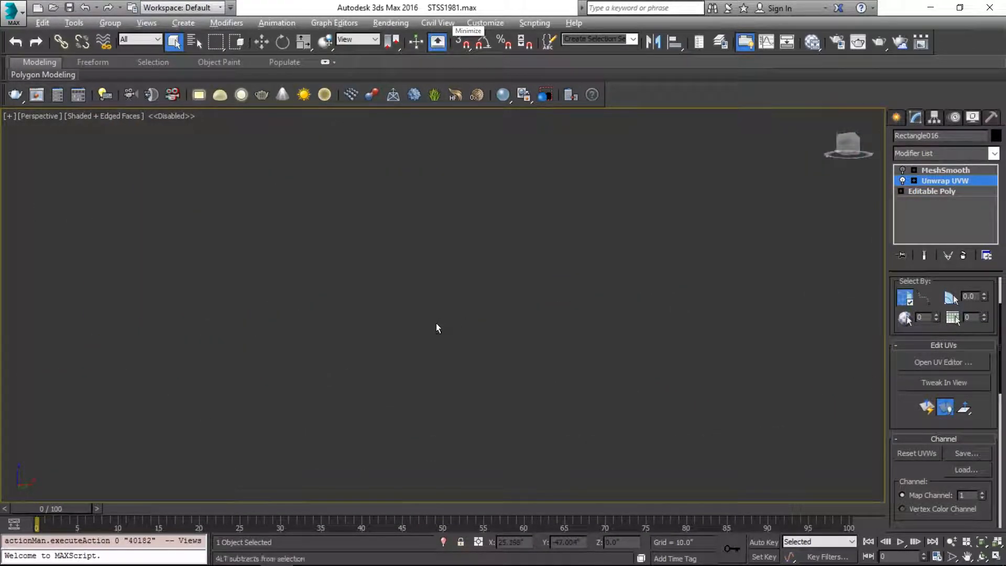
{"action": "key", "text": "z"}
{"action": "middle_click_drag", "start_coordinate": [435, 331], "coordinate": [555, 376], "text": "alt"}
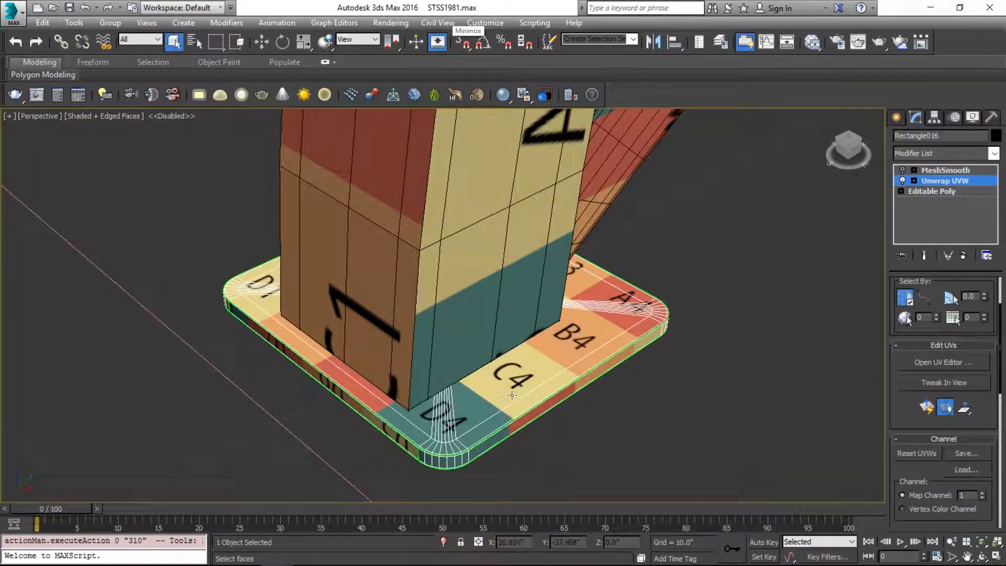
{"action": "key", "text": "1"}
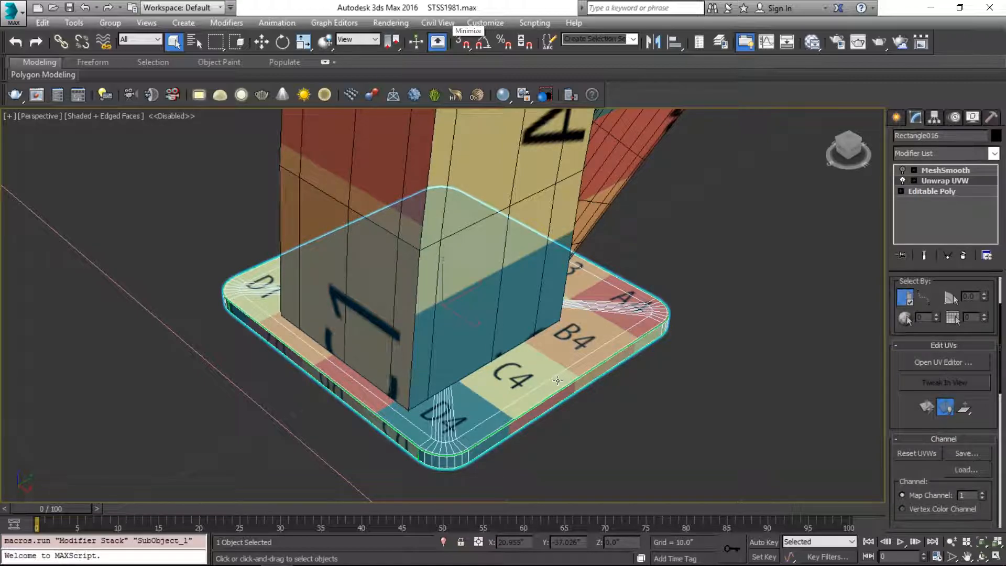
Step: Examine the checker texture on the table's legs and braces in a shaded view without edges, with nothing selected
{"action": "left_click", "coordinate": [497, 168]}
{"action": "scroll", "coordinate": [497, 169], "scroll_direction": "down", "scroll_amount": 10}
{"action": "middle_click_drag", "start_coordinate": [507, 184], "coordinate": [492, 320]}
{"action": "scroll", "coordinate": [492, 320], "scroll_direction": "up", "scroll_amount": 2}
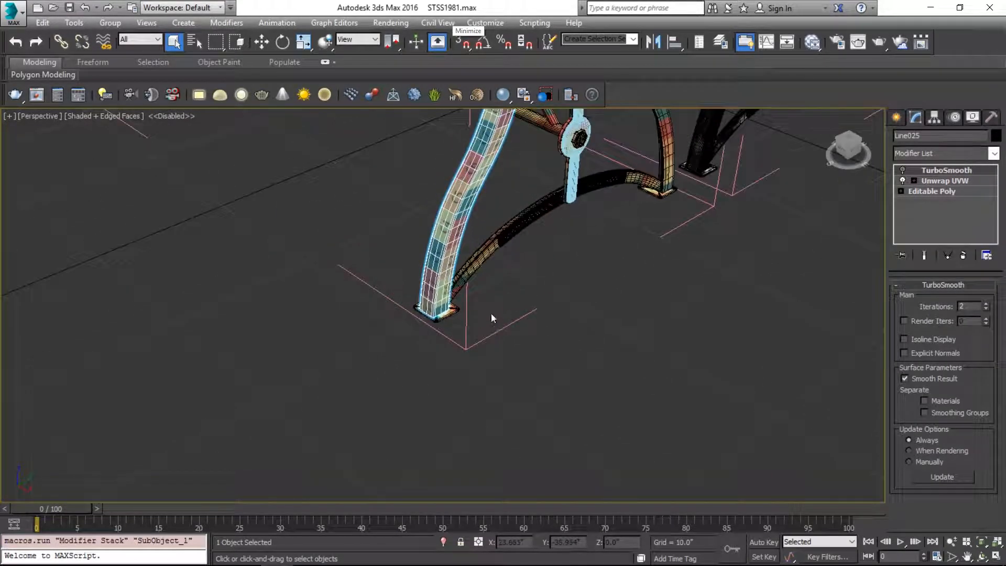
{"action": "key", "text": "w"}
{"action": "scroll", "coordinate": [483, 236], "scroll_direction": "up", "scroll_amount": 4}
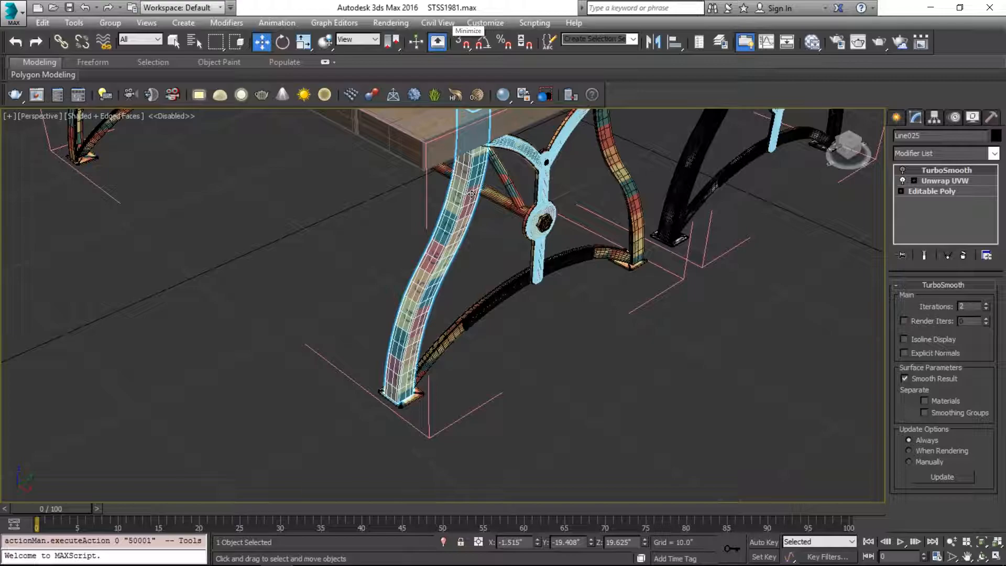
{"action": "left_click", "coordinate": [559, 340]}
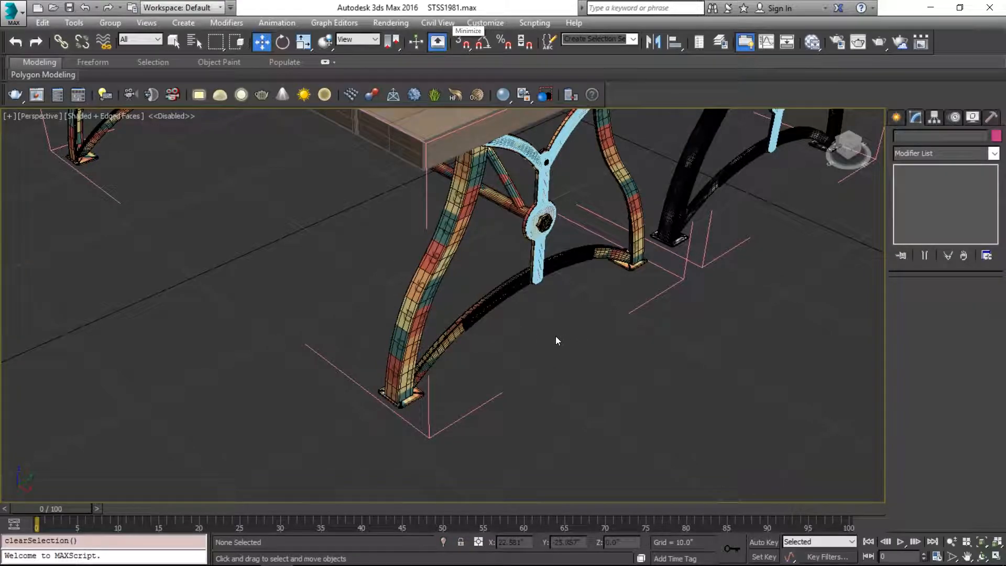
{"action": "key", "text": "F4"}
{"action": "middle_click_drag", "start_coordinate": [529, 321], "coordinate": [436, 294], "text": "alt"}
{"action": "middle_click_drag", "start_coordinate": [415, 357], "coordinate": [538, 287], "text": "alt"}
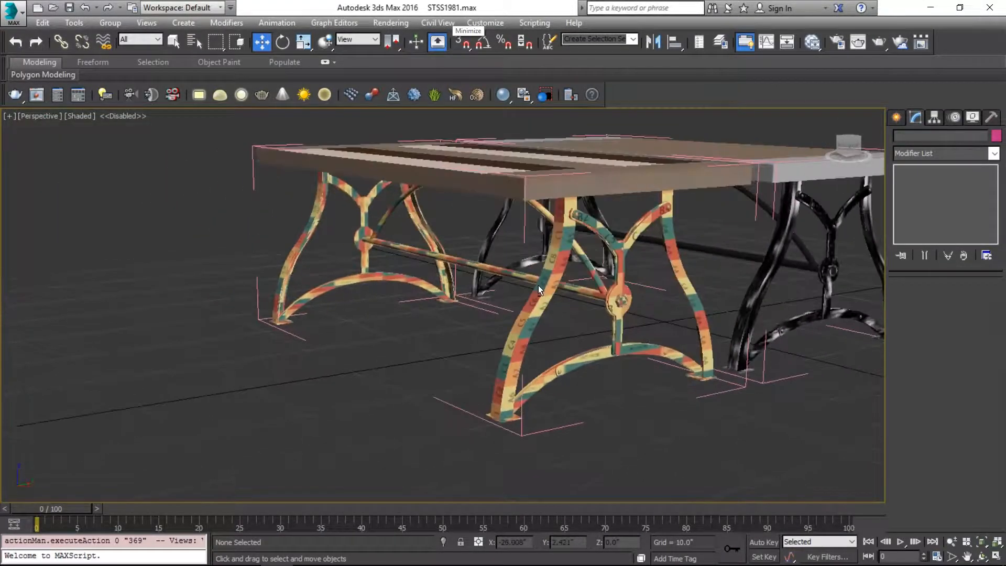
Step: Reduce the width of the crossbar's box UVW mapping to about 1.347" and deselect the bar
{"action": "left_click", "coordinate": [577, 289]}
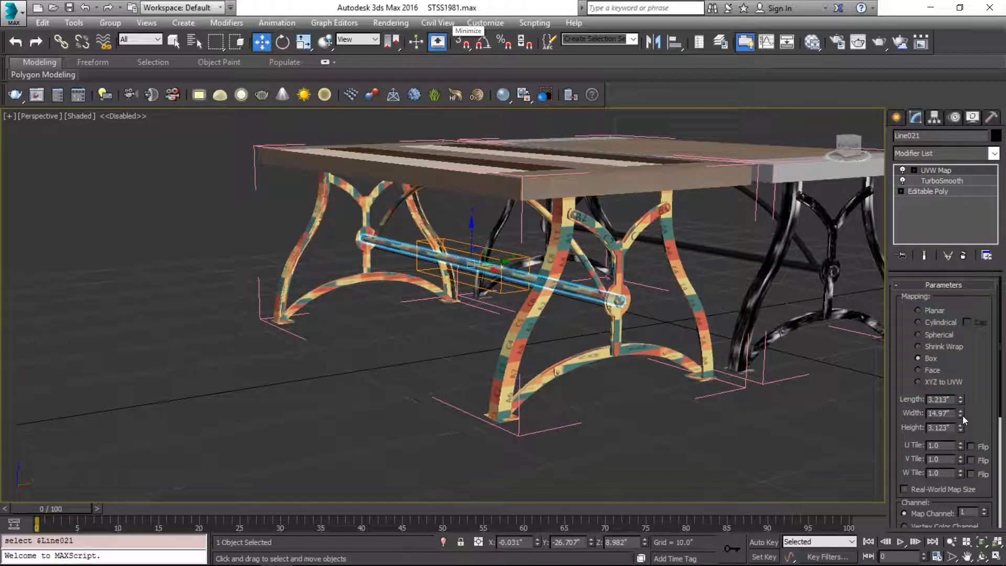
{"action": "middle_click_drag", "start_coordinate": [670, 350], "coordinate": [739, 348], "text": "alt"}
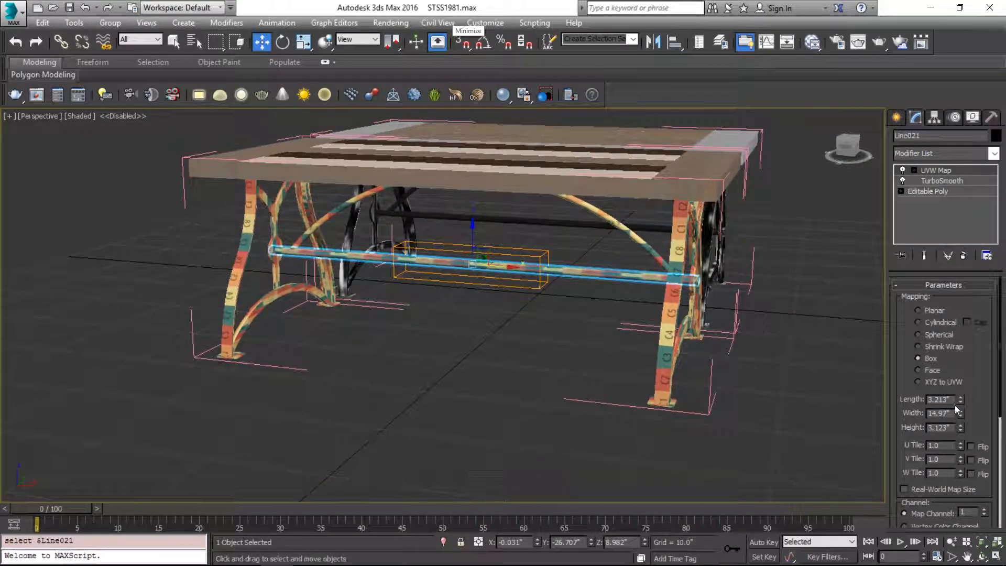
{"action": "left_click_drag", "start_coordinate": [962, 414], "coordinate": [962, 473]}
{"action": "left_click", "coordinate": [744, 332]}
{"action": "middle_click_drag", "start_coordinate": [743, 332], "coordinate": [642, 317], "text": "alt"}
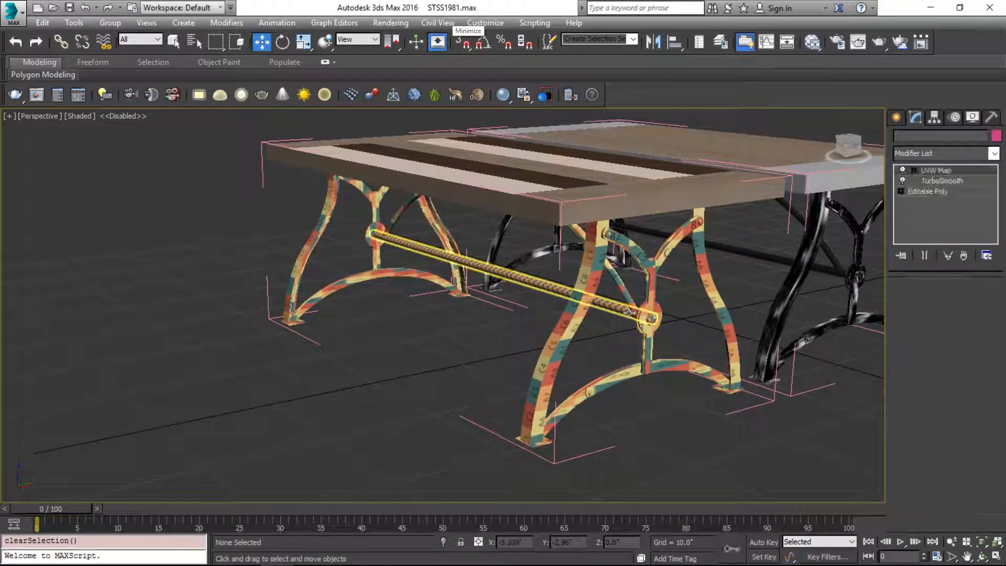
{"action": "left_click", "coordinate": [642, 317]}
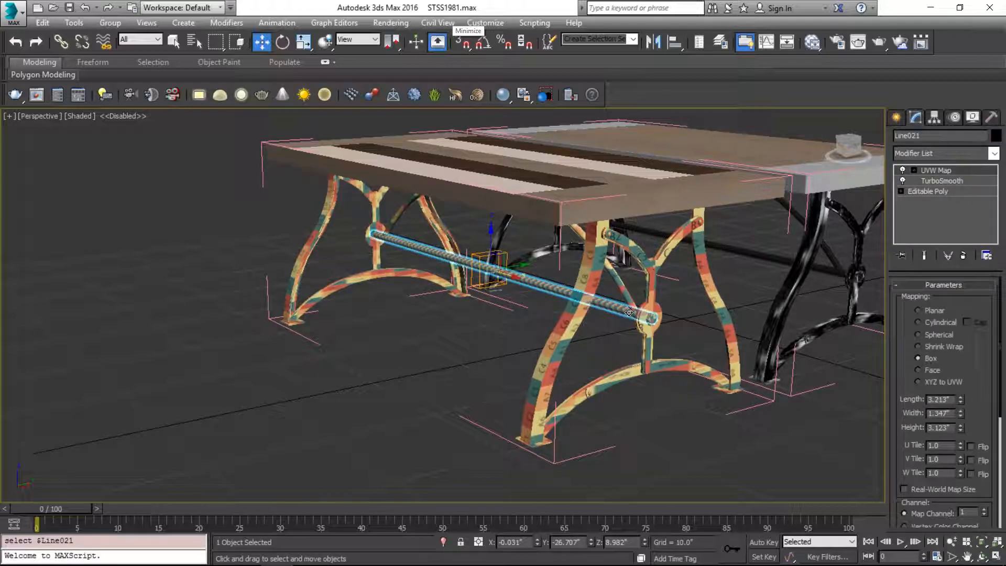
{"action": "left_click", "coordinate": [674, 400]}
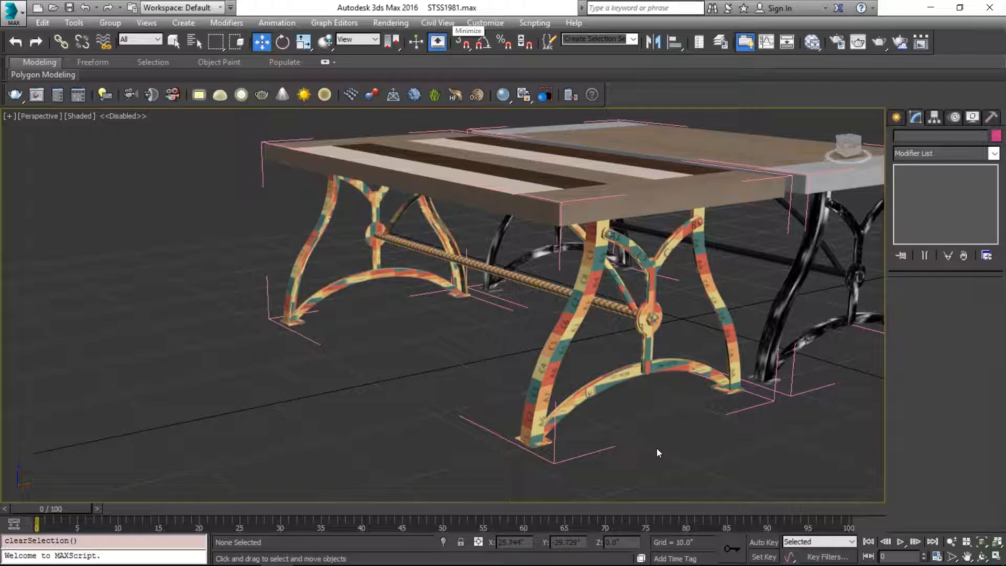
Step: Create a freehand standard Box primitive in empty space, laying out its base in the top view
{"action": "left_click", "coordinate": [896, 118]}
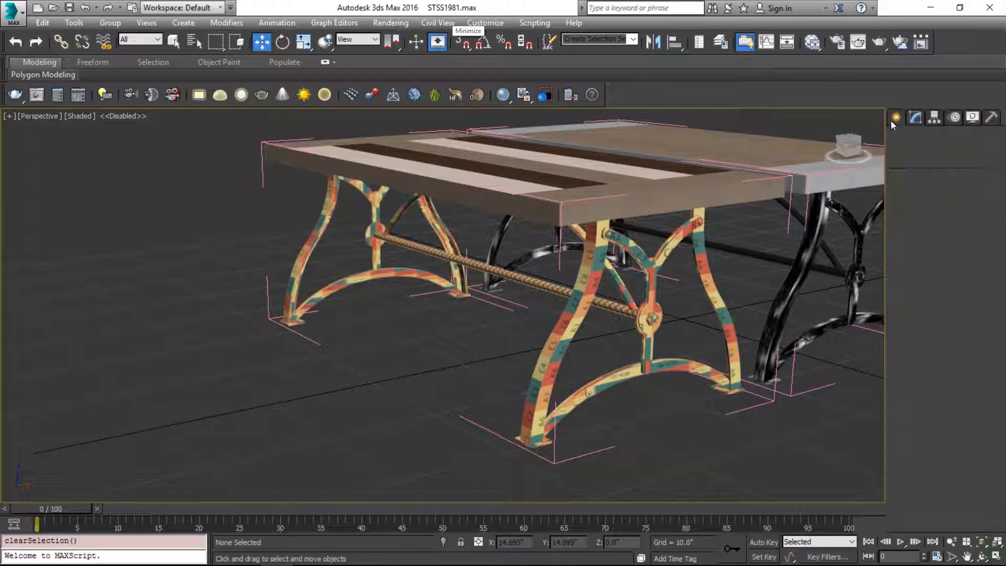
{"action": "left_click", "coordinate": [921, 200]}
{"action": "middle_click_drag", "start_coordinate": [807, 377], "coordinate": [414, 284]}
{"action": "scroll", "coordinate": [413, 284], "scroll_direction": "down", "scroll_amount": 5}
{"action": "key", "text": "t"}
{"action": "key", "text": "z"}
{"action": "middle_click_drag", "start_coordinate": [703, 299], "coordinate": [348, 252]}
{"action": "left_click_drag", "start_coordinate": [349, 251], "coordinate": [680, 411]}
{"action": "left_click", "coordinate": [680, 314]}
Step: Isolate the new box and convert it to an Editable Poly
{"action": "middle_click_drag", "start_coordinate": [690, 330], "coordinate": [617, 339], "text": "alt"}
{"action": "key", "text": "z"}
{"action": "key", "text": "alt+q"}
{"action": "key", "text": "w"}
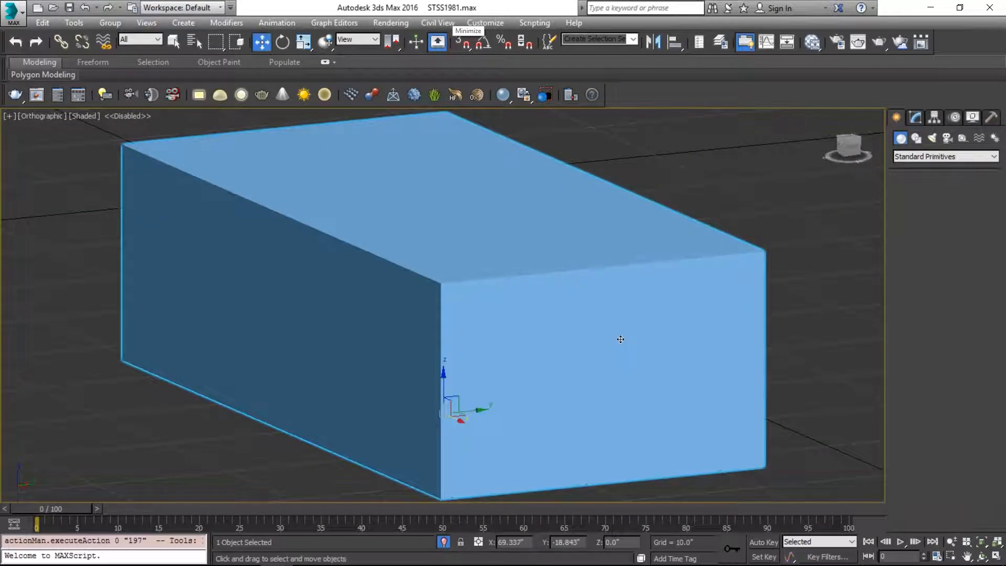
{"action": "scroll", "coordinate": [618, 339], "scroll_direction": "down", "scroll_amount": 3}
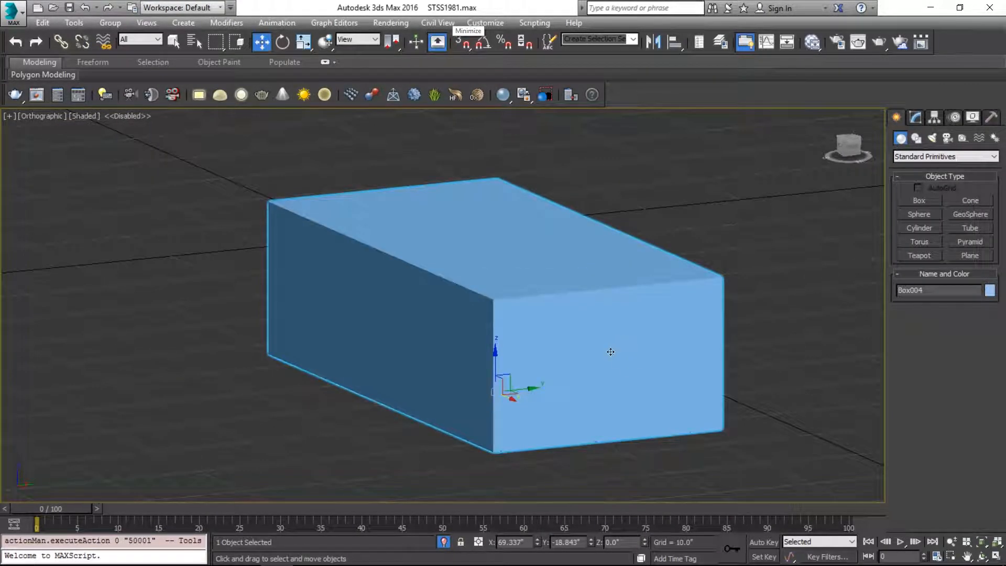
{"action": "right_click", "coordinate": [492, 288]}
{"action": "mouse_move", "coordinate": [580, 421]}
{"action": "left_click", "coordinate": [647, 427]}
{"action": "middle_click_drag", "start_coordinate": [645, 314], "coordinate": [642, 294], "text": "alt"}
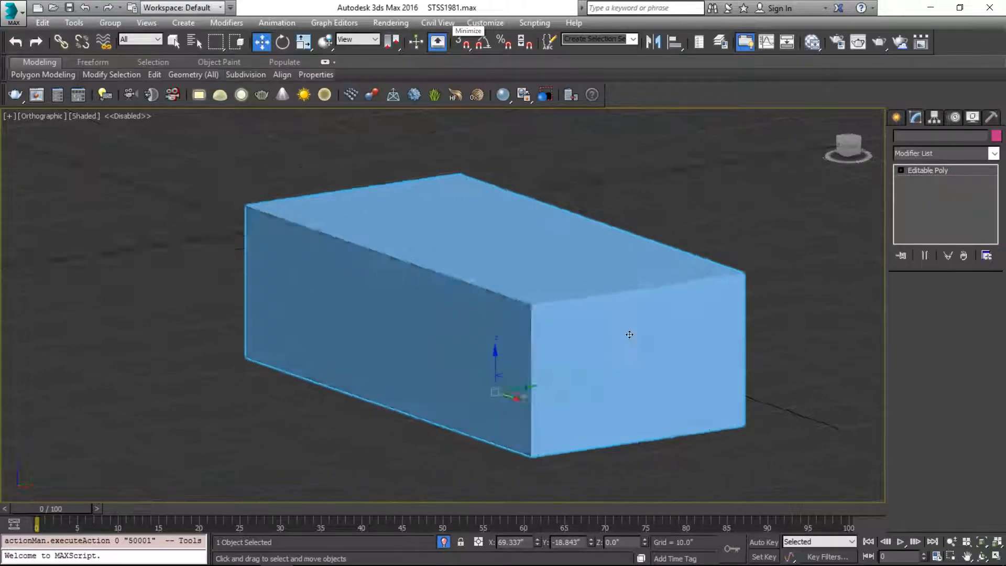
Step: Connect the box's four lengthwise edges with two segments, pinched to 97 so the loops sit near the ends
{"action": "scroll", "coordinate": [642, 279], "scroll_direction": "up", "scroll_amount": 3}
{"action": "key", "text": "2"}
{"action": "left_click_drag", "start_coordinate": [555, 134], "coordinate": [598, 478]}
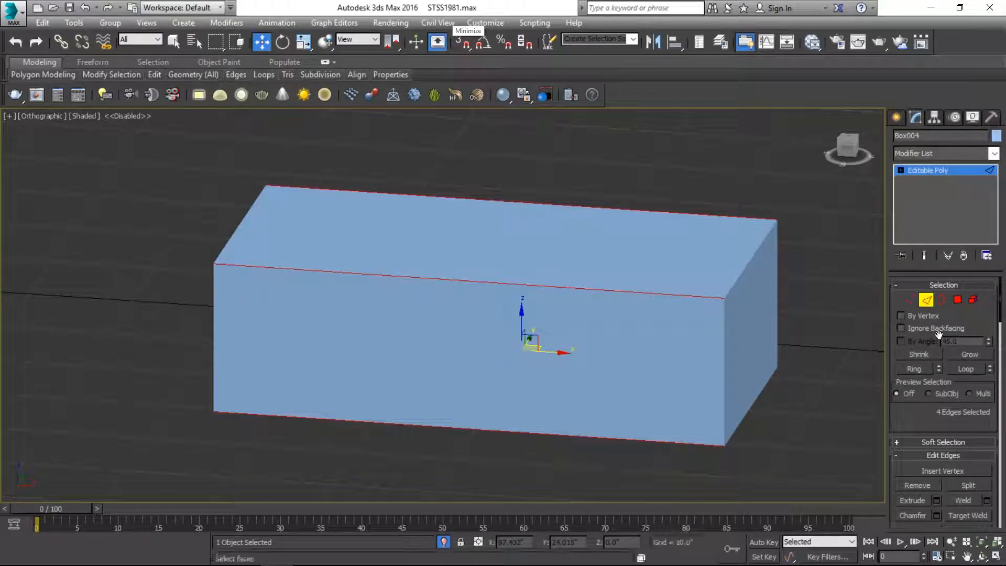
{"action": "scroll", "coordinate": [979, 441], "scroll_direction": "down", "scroll_amount": 5}
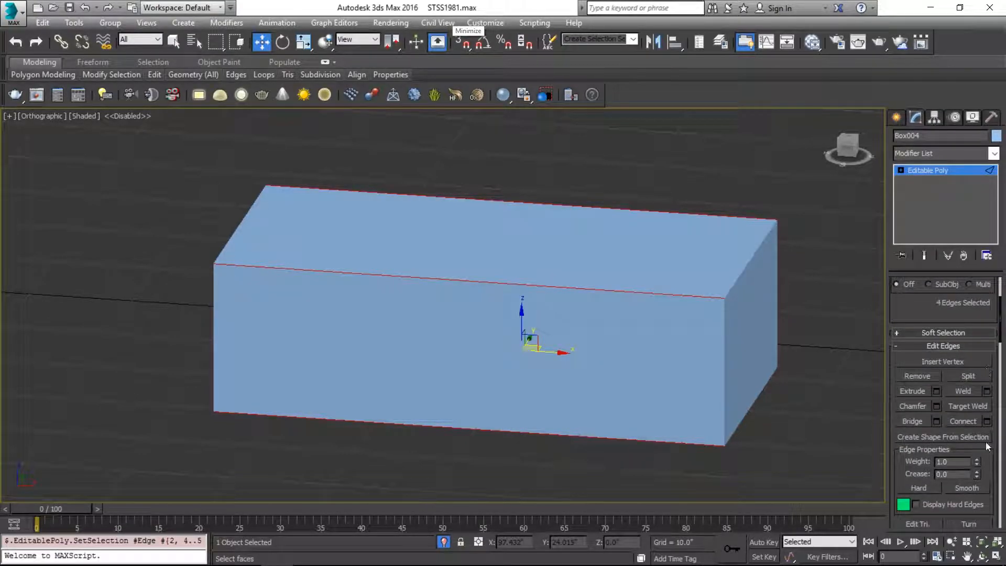
{"action": "left_click", "coordinate": [987, 421]}
{"action": "left_click_drag", "start_coordinate": [452, 313], "coordinate": [461, 228]}
{"action": "left_click", "coordinate": [450, 369]}
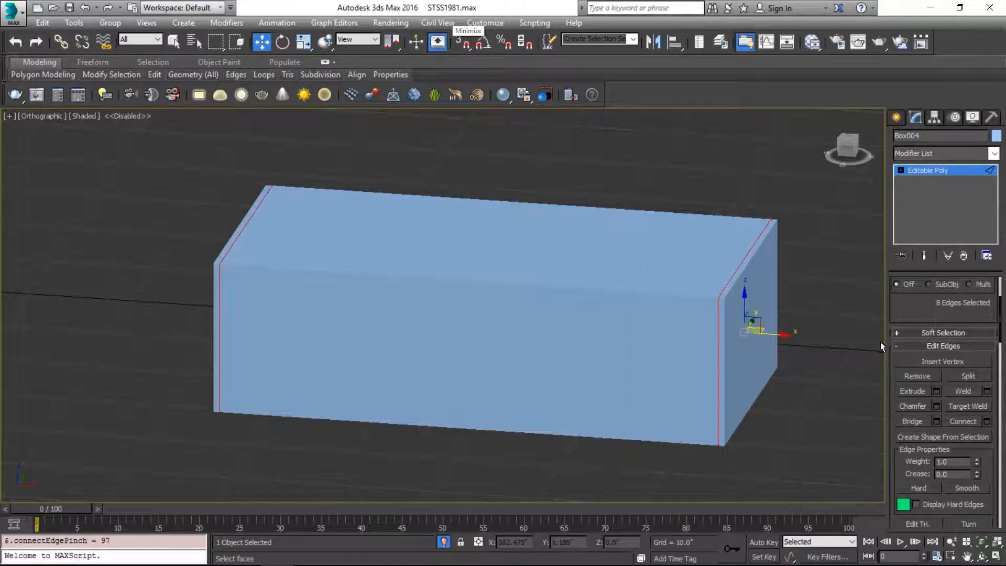
{"action": "middle_click_drag", "start_coordinate": [576, 340], "coordinate": [733, 333], "text": "alt"}
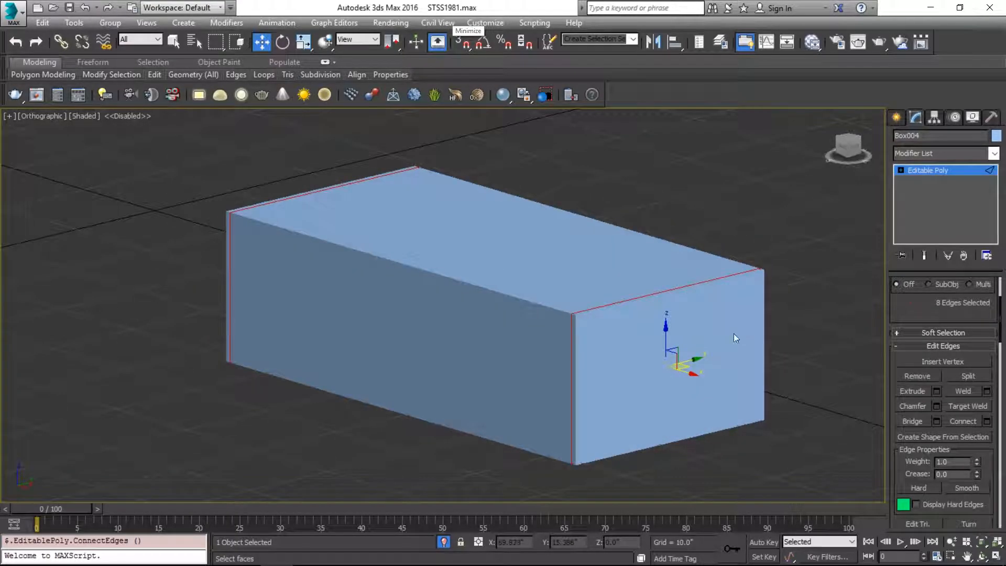
Step: Inset the box's two end polygons by about 0.252" and leave polygon editing
{"action": "key", "text": "4"}
{"action": "left_click", "coordinate": [619, 327]}
{"action": "middle_click_drag", "start_coordinate": [619, 328], "coordinate": [584, 315], "text": "alt"}
{"action": "left_click", "coordinate": [319, 422], "text": "ctrl"}
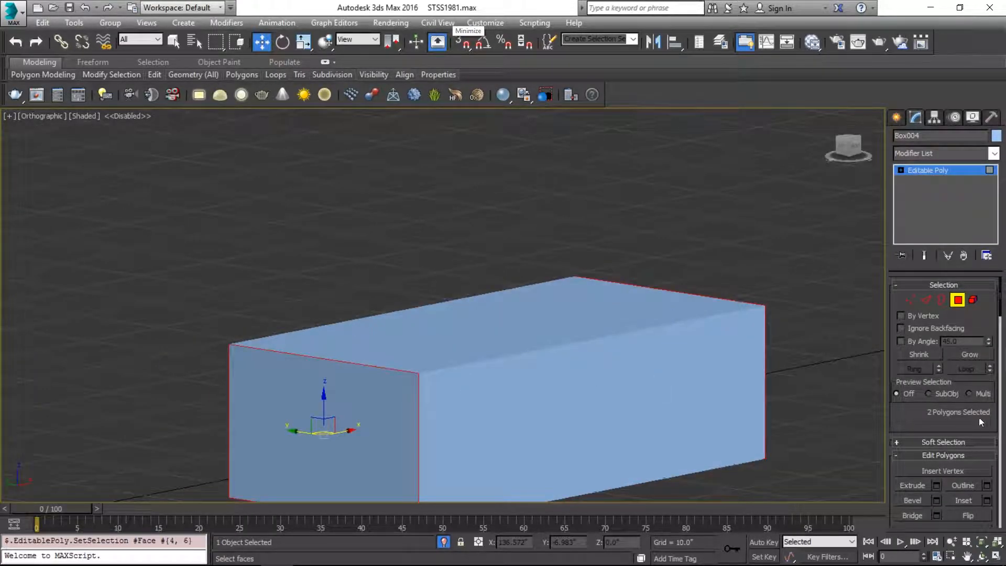
{"action": "scroll", "coordinate": [938, 461], "scroll_direction": "down", "scroll_amount": 1}
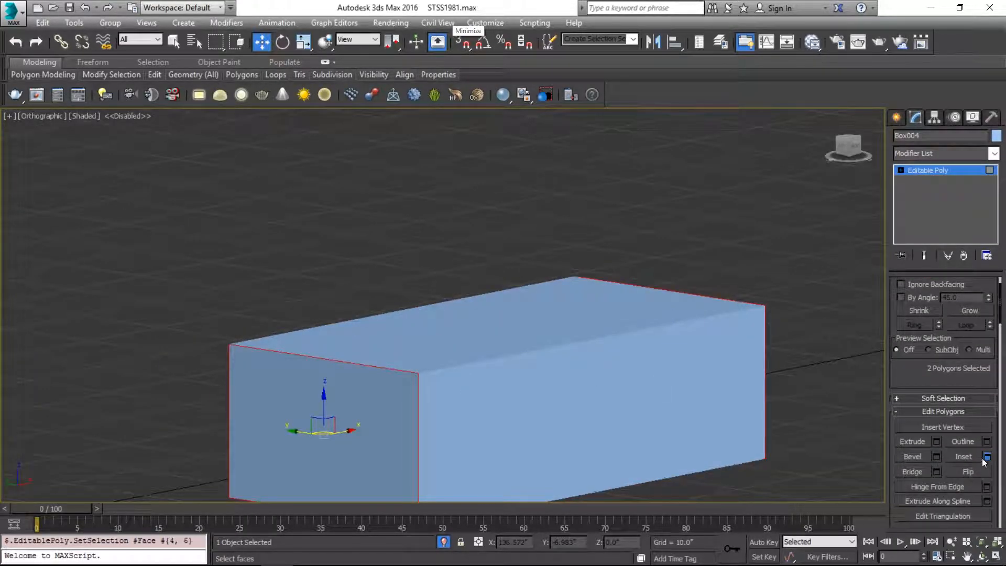
{"action": "left_click", "coordinate": [987, 458]}
{"action": "left_click_drag", "start_coordinate": [452, 332], "coordinate": [450, 353]}
{"action": "left_click", "coordinate": [450, 352]}
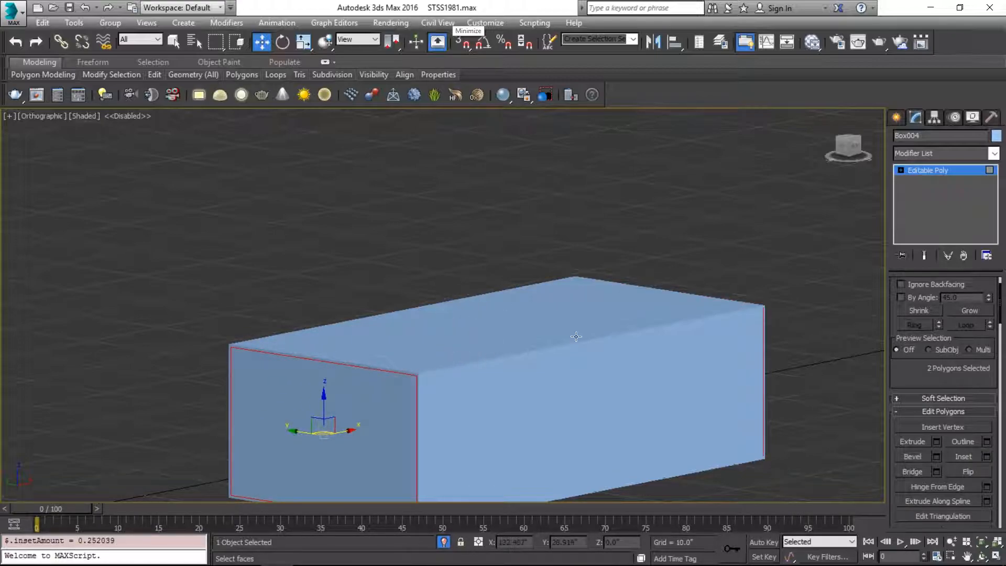
{"action": "middle_click_drag", "start_coordinate": [576, 337], "coordinate": [452, 346], "text": "alt"}
{"action": "key", "text": "4"}
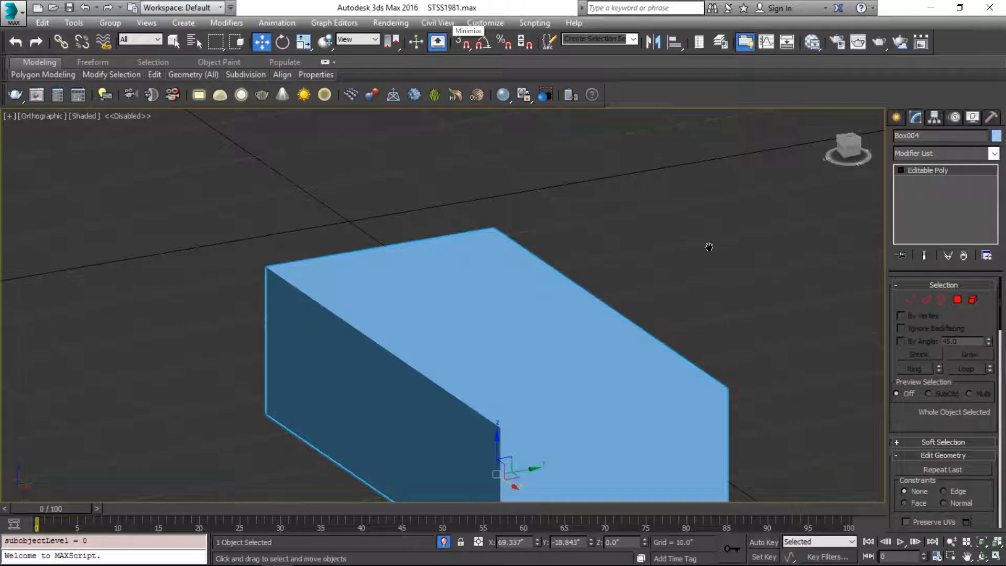
Step: Add a TurboSmooth modifier to the box and raise its iterations
{"action": "middle_click_drag", "start_coordinate": [710, 247], "coordinate": [713, 191]}
{"action": "left_click", "coordinate": [947, 157]}
{"action": "key", "text": "t"}
{"action": "key", "text": "t"}
{"action": "key", "text": "t"}
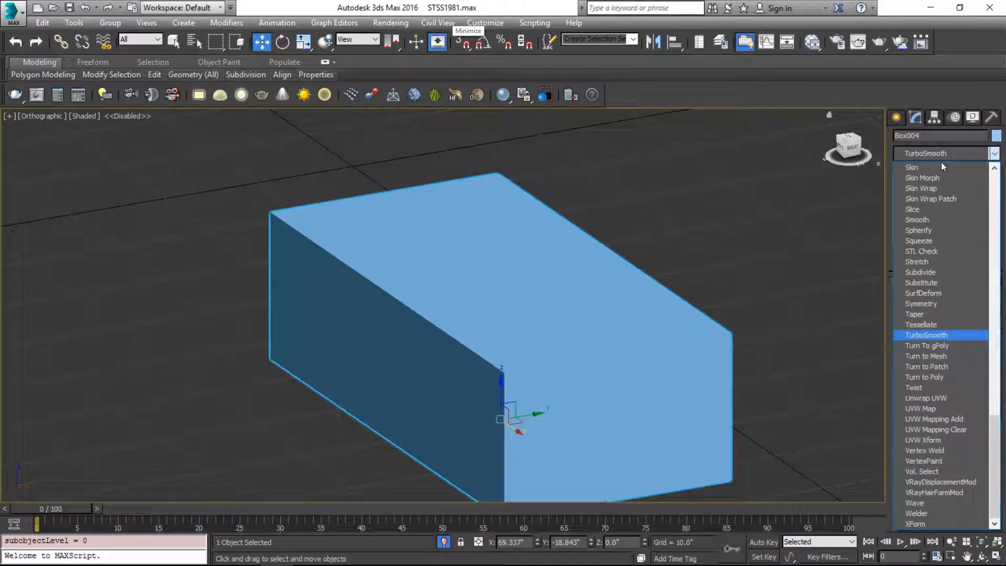
{"action": "key", "text": "Return"}
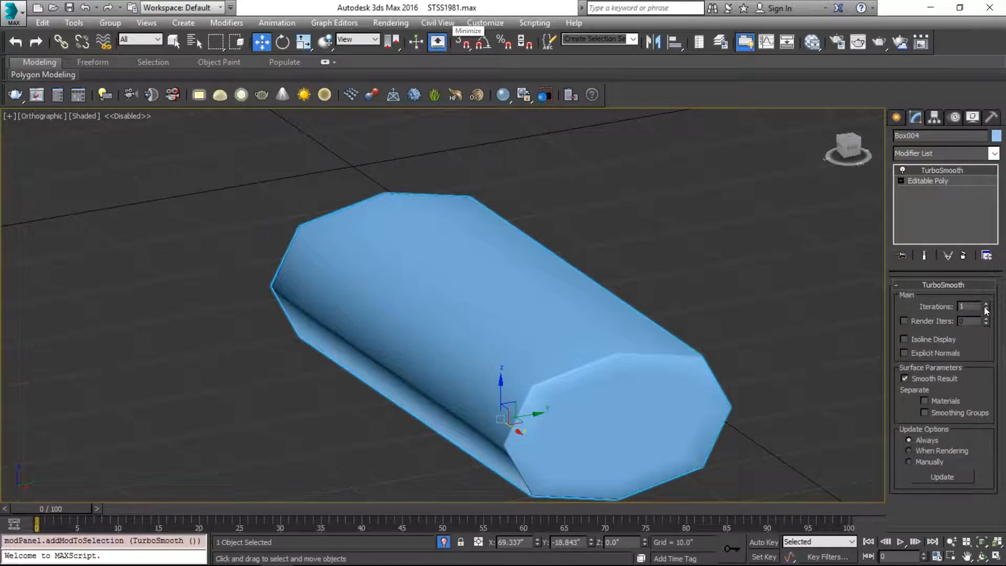
{"action": "left_click", "coordinate": [986, 310]}
{"action": "left_click", "coordinate": [986, 305]}
{"action": "left_click", "coordinate": [987, 304]}
{"action": "key", "text": "F3"}
{"action": "key", "text": "F3"}
Step: Collapse the smoothed box's entire modifier stack and accept the warning
{"action": "right_click", "coordinate": [947, 170]}
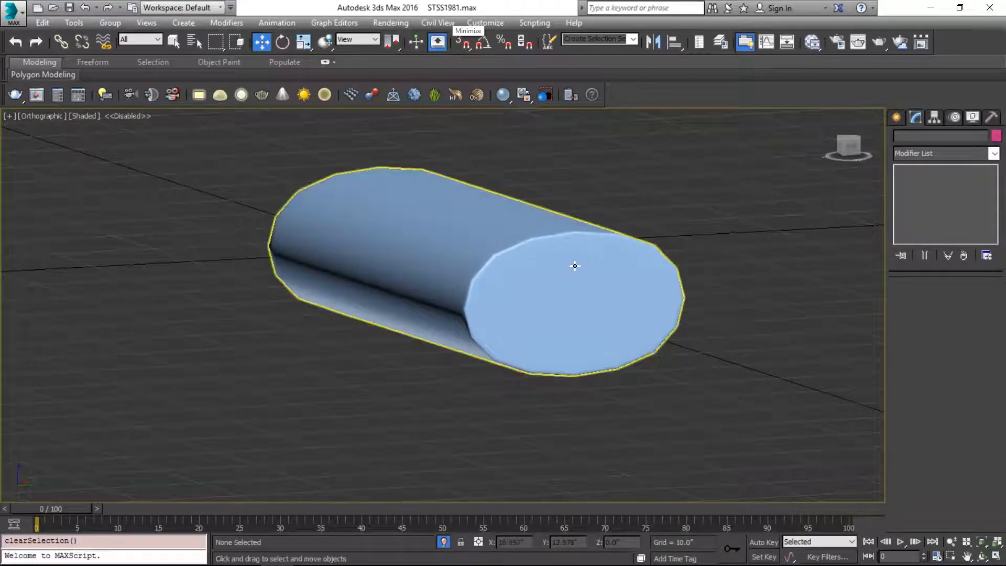
{"action": "left_click", "coordinate": [573, 262]}
{"action": "right_click", "coordinate": [971, 172]}
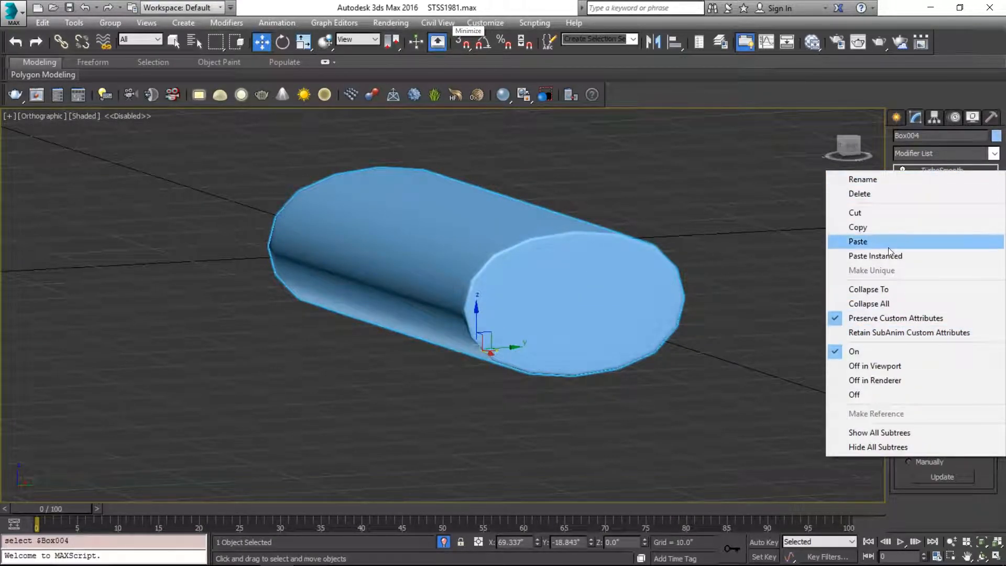
{"action": "left_click", "coordinate": [895, 304]}
{"action": "left_click", "coordinate": [564, 328]}
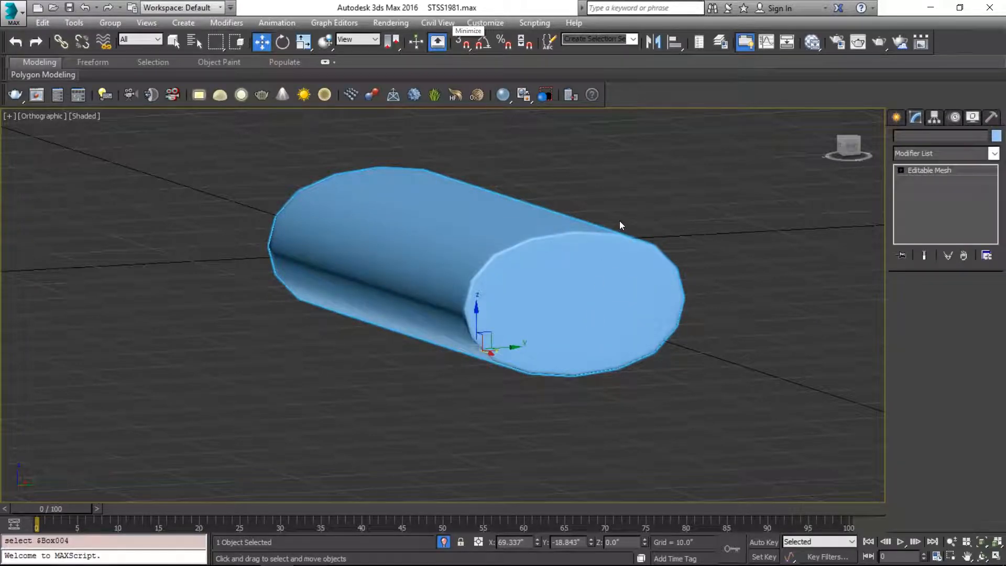
{"action": "left_click", "coordinate": [898, 160]}
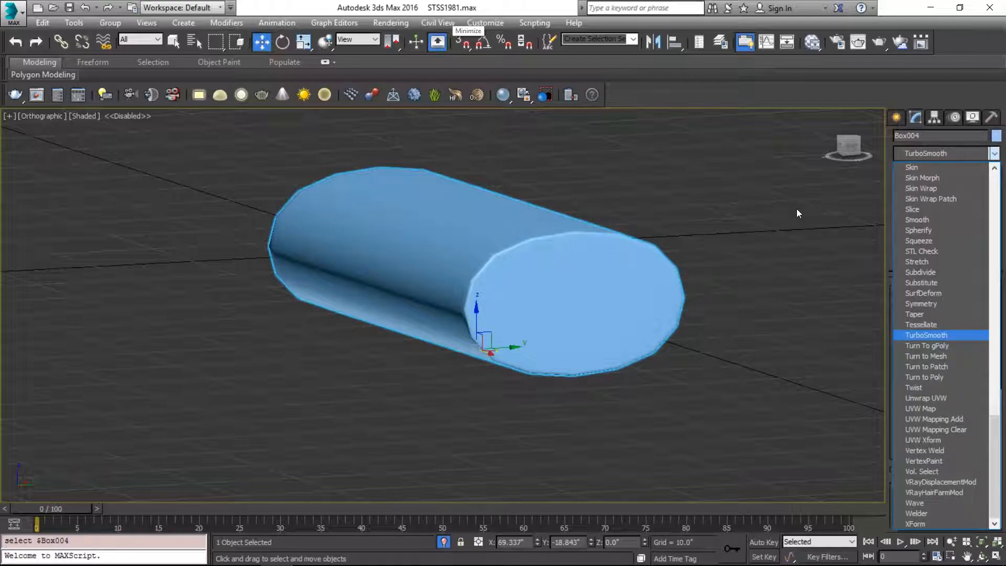
{"action": "key", "text": "alt+Tab"}
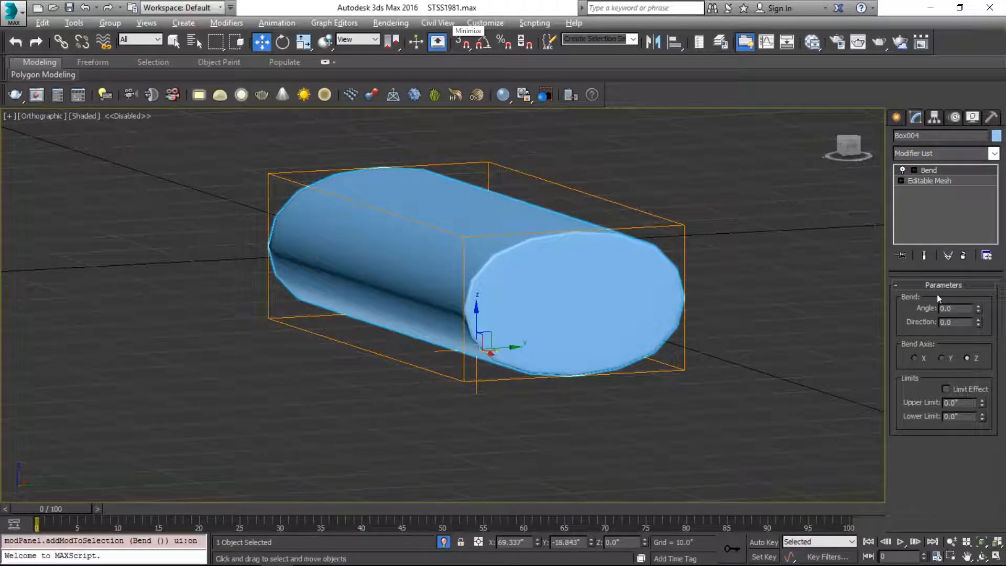
{"action": "right_click", "coordinate": [939, 171]}
{"action": "left_click", "coordinate": [910, 195]}
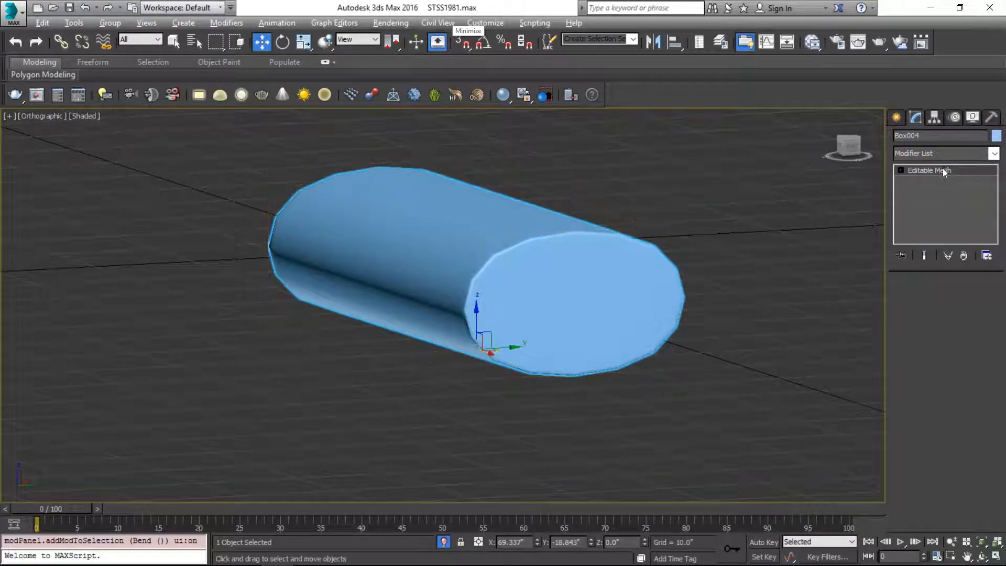
Step: Convert the collapsed box to an Editable Poly, add a new TurboSmooth modifier and adjust its iterations
{"action": "right_click", "coordinate": [941, 171]}
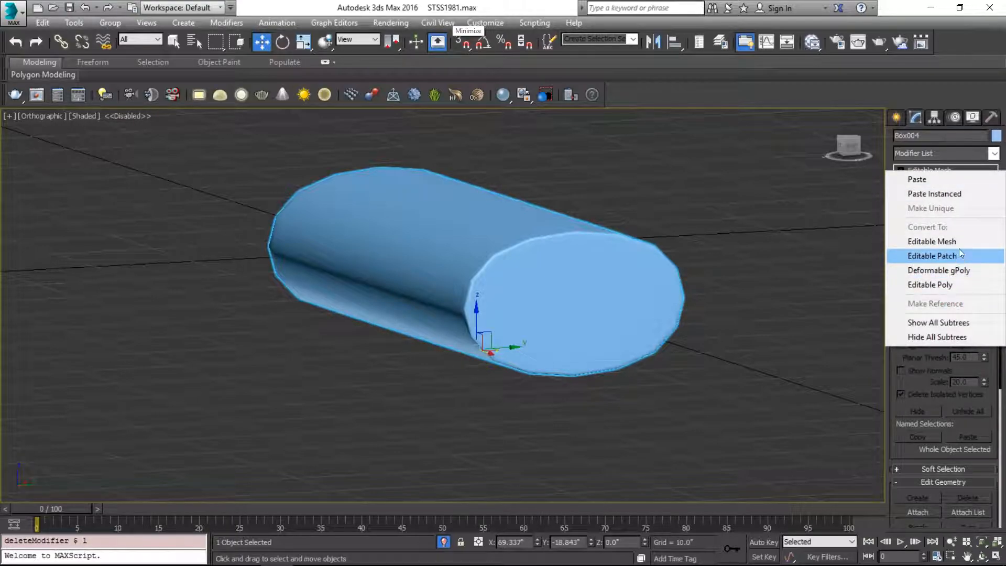
{"action": "left_click", "coordinate": [954, 285]}
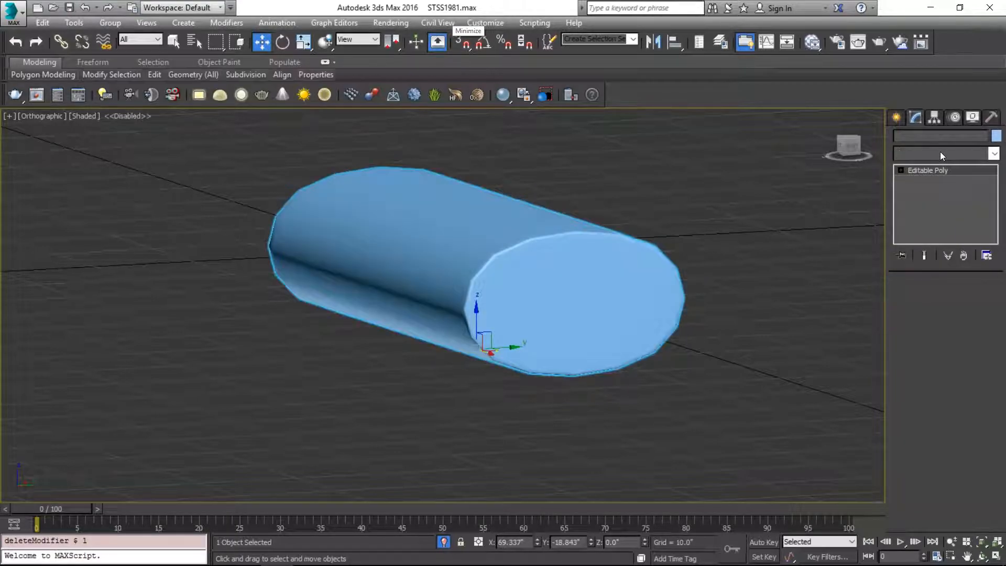
{"action": "left_click", "coordinate": [941, 153]}
{"action": "type", "text": "turbo"}
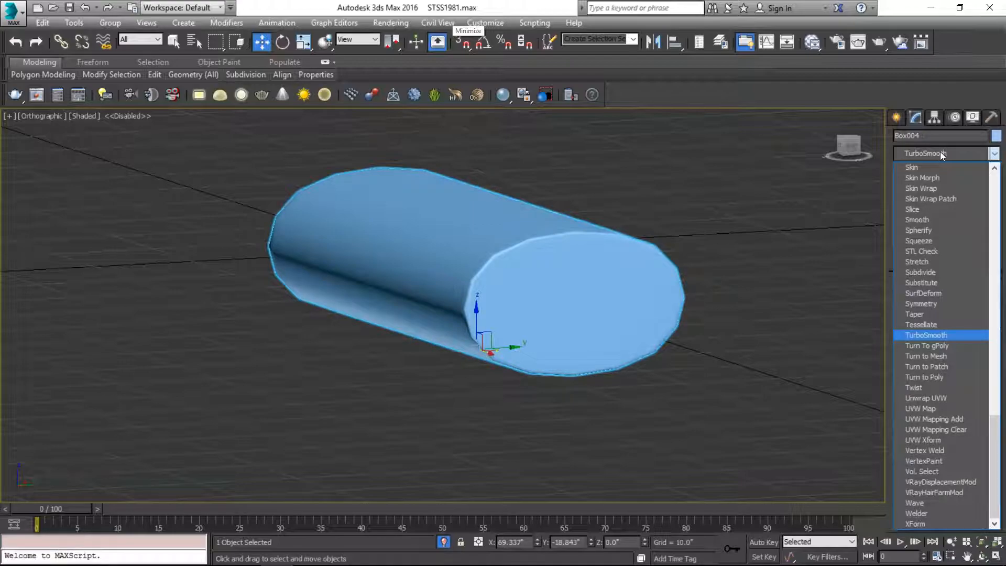
{"action": "key", "text": "Return"}
{"action": "left_click", "coordinate": [986, 309]}
Step: Insert a UVW Map modifier with Box mapping beneath the TurboSmooth and display the mesh edges
{"action": "left_click", "coordinate": [948, 179]}
{"action": "left_click", "coordinate": [940, 148]}
{"action": "type", "text": "uvw"}
{"action": "key", "text": "Return"}
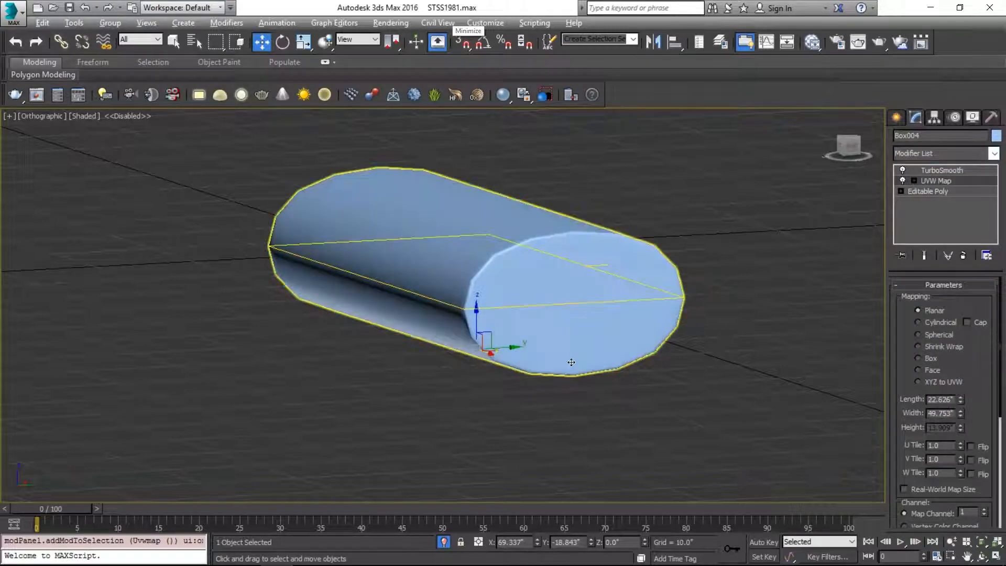
{"action": "middle_click_drag", "start_coordinate": [568, 359], "coordinate": [621, 383], "text": "alt"}
{"action": "left_click", "coordinate": [932, 357]}
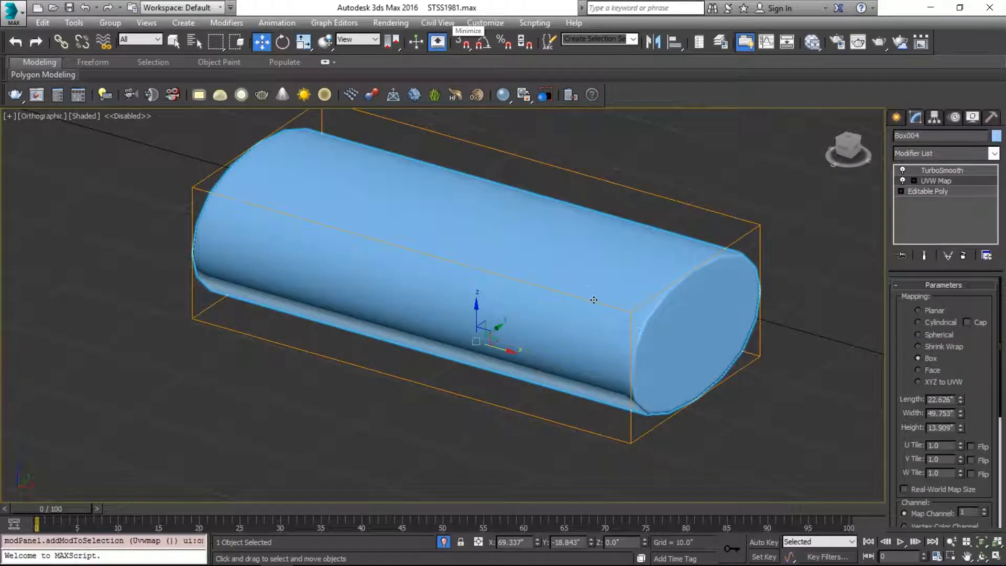
{"action": "key", "text": "F4"}
{"action": "middle_click_drag", "start_coordinate": [708, 257], "coordinate": [652, 245]}
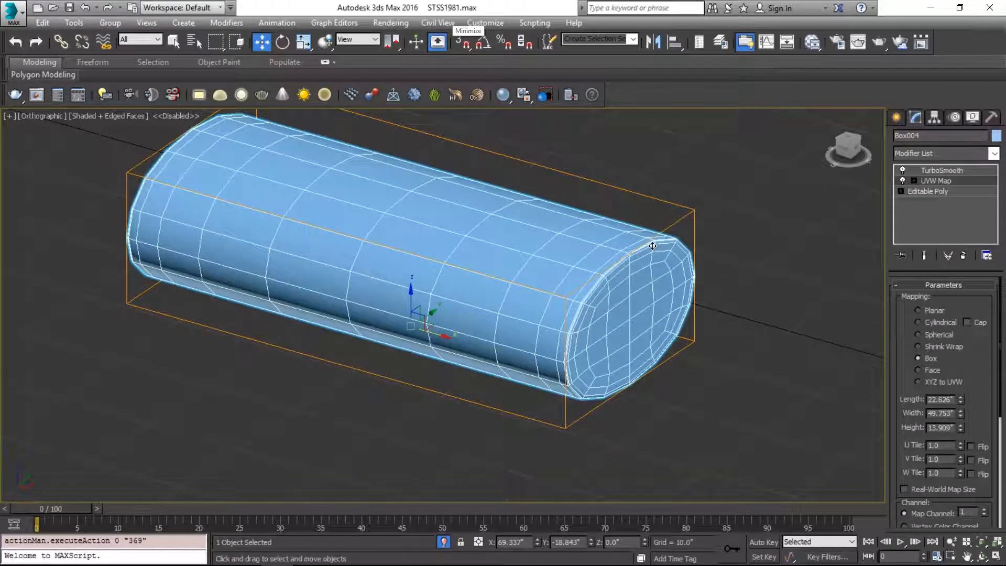
Step: Open the Material Editor, bring the tables into view and pick the material from the curved front leg
{"action": "key", "text": "m"}
{"action": "scroll", "coordinate": [244, 454], "scroll_direction": "down", "scroll_amount": 5}
{"action": "middle_click_drag", "start_coordinate": [244, 454], "coordinate": [139, 539]}
{"action": "scroll", "coordinate": [153, 491], "scroll_direction": "up", "scroll_amount": 5}
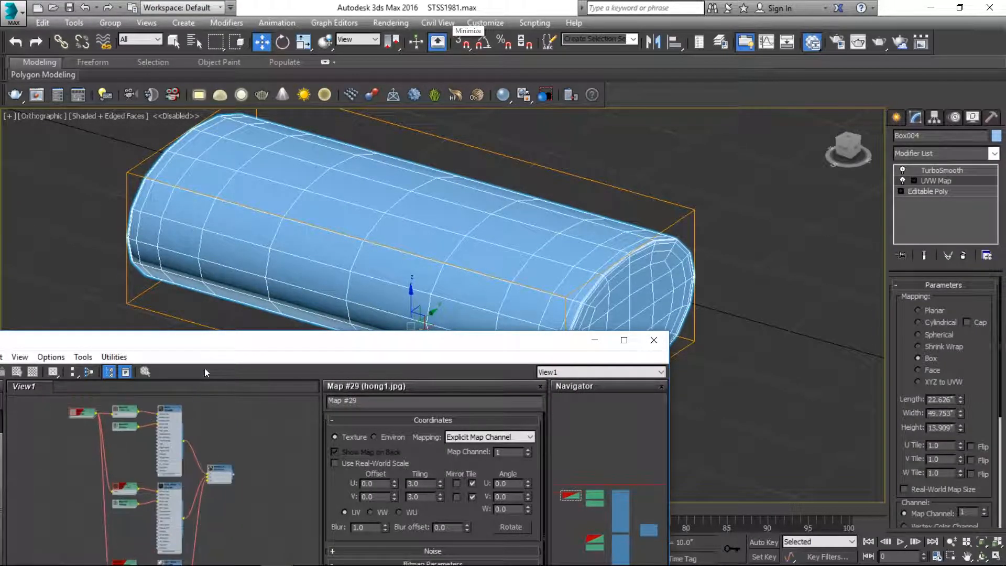
{"action": "left_click", "coordinate": [717, 320]}
{"action": "left_click", "coordinate": [594, 340]}
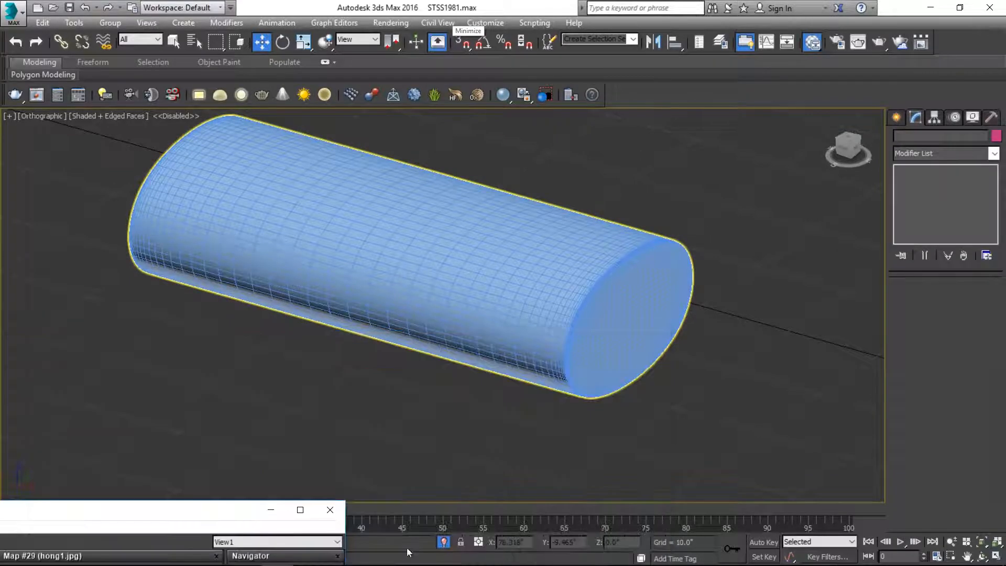
{"action": "left_click", "coordinate": [444, 543]}
{"action": "scroll", "coordinate": [384, 360], "scroll_direction": "down", "scroll_amount": 5}
{"action": "middle_click_drag", "start_coordinate": [384, 359], "coordinate": [474, 237], "text": "alt"}
{"action": "left_click_drag", "start_coordinate": [168, 511], "coordinate": [617, 387]}
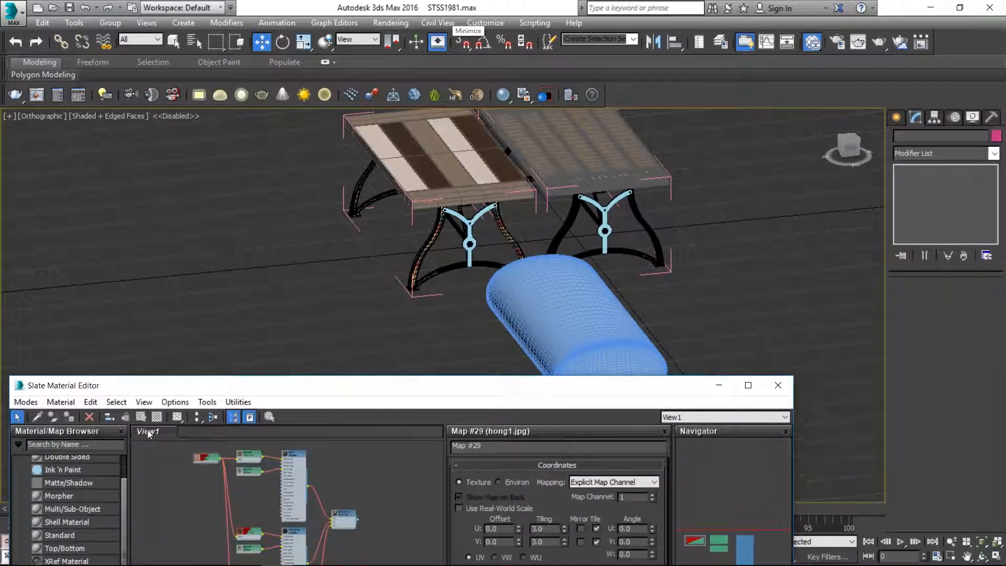
{"action": "left_click", "coordinate": [435, 226]}
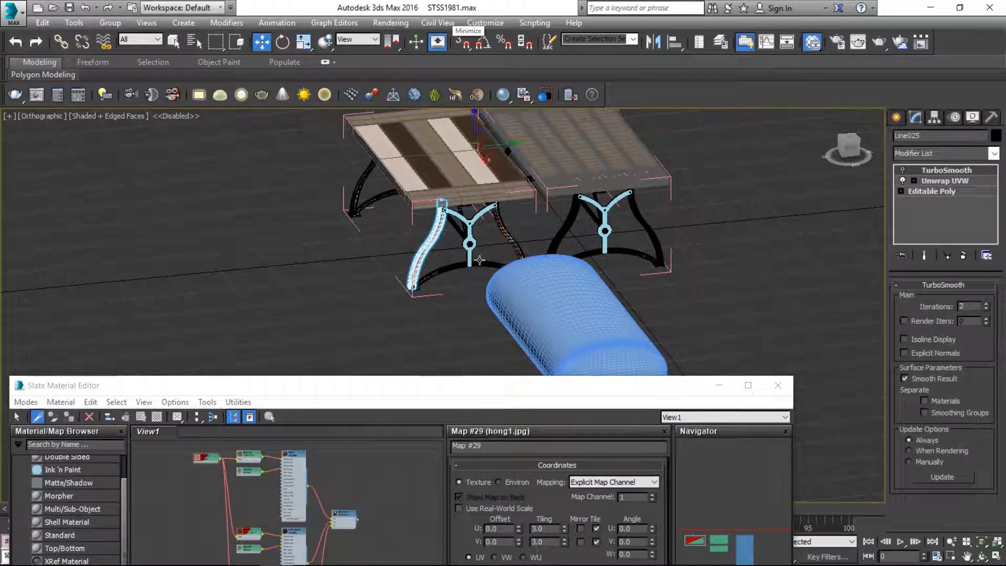
Step: Assign the picked leg checker material to the smoothed sample box and put the Material Editor away
{"action": "scroll", "coordinate": [331, 452], "scroll_direction": "down", "scroll_amount": 5}
{"action": "scroll", "coordinate": [336, 476], "scroll_direction": "up", "scroll_amount": 4}
{"action": "left_click_drag", "start_coordinate": [283, 478], "coordinate": [414, 483]}
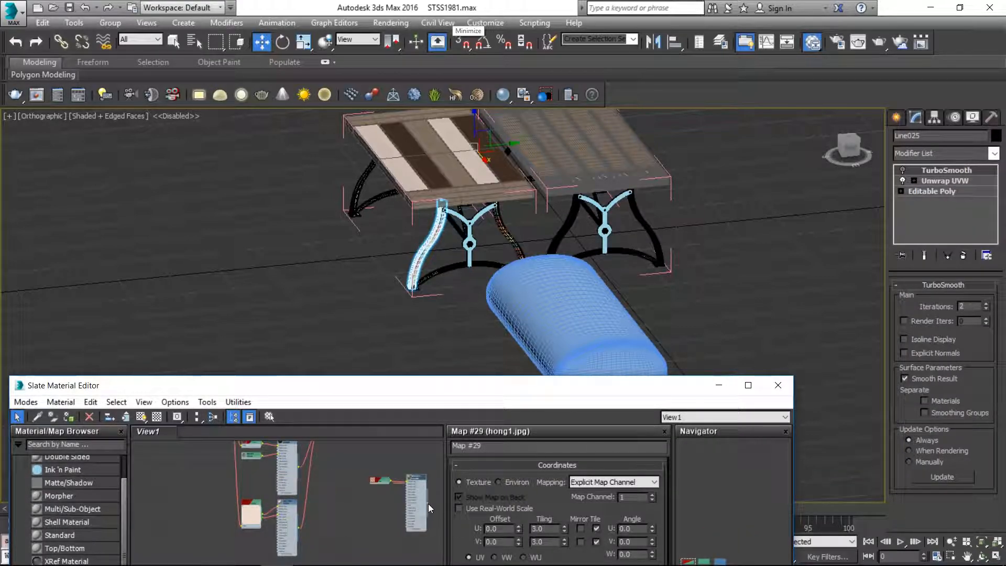
{"action": "double_click", "coordinate": [412, 492]}
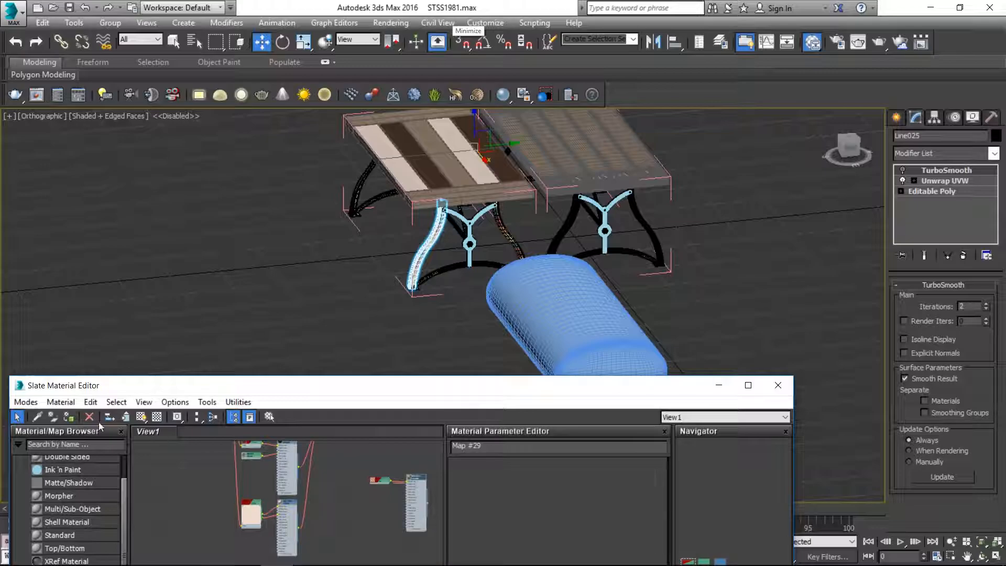
{"action": "left_click", "coordinate": [588, 288]}
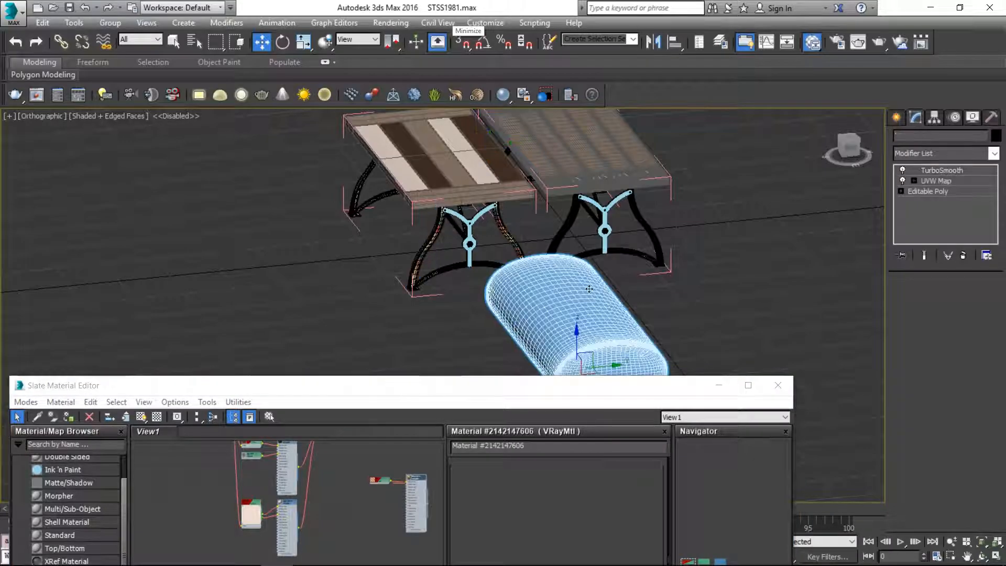
{"action": "left_click", "coordinate": [69, 416]}
{"action": "left_click", "coordinate": [760, 387]}
Step: Turn off the edge display and delete the UVW Map modifier from the sample box's stack
{"action": "scroll", "coordinate": [570, 326], "scroll_direction": "up", "scroll_amount": 5}
{"action": "mouse_move", "coordinate": [573, 311]}
{"action": "middle_mouse_down", "text": "alt"}
{"action": "mouse_move", "coordinate": [733, 318]}
{"action": "mouse_move", "coordinate": [642, 304]}
{"action": "mouse_move", "coordinate": [655, 322]}
{"action": "middle_mouse_up", "text": "alt"}
{"action": "key", "text": "F3"}
{"action": "key", "text": "F3"}
{"action": "key", "text": "F4"}
{"action": "left_click", "coordinate": [723, 213]}
{"action": "left_click", "coordinate": [664, 314]}
{"action": "right_click", "coordinate": [936, 182]}
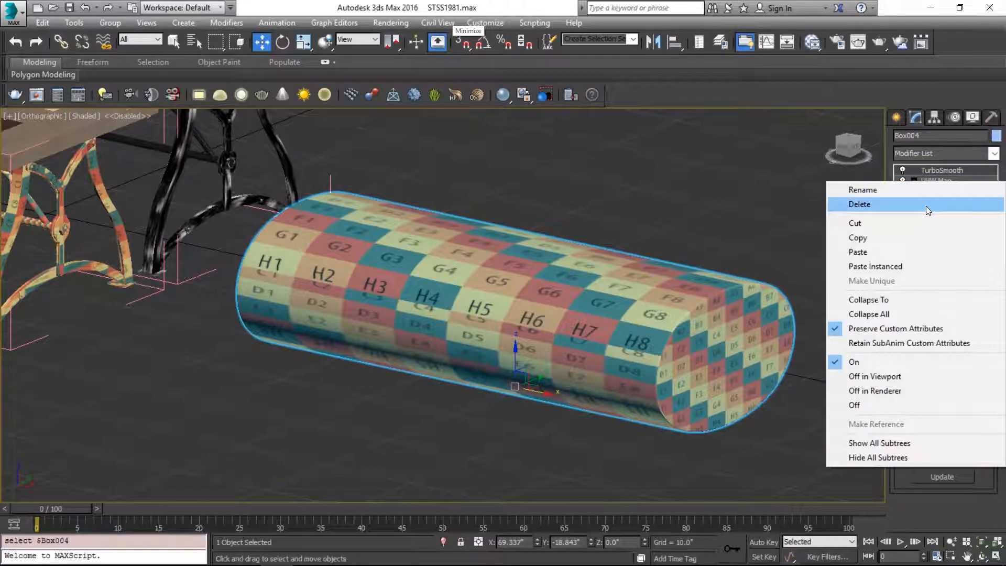
{"action": "left_click", "coordinate": [926, 206]}
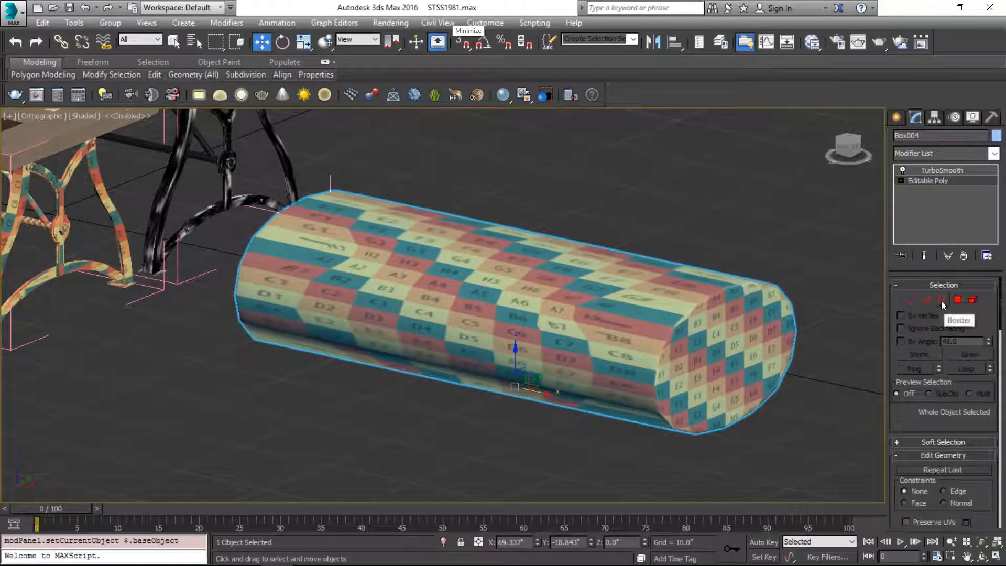
{"action": "left_click", "coordinate": [943, 156]}
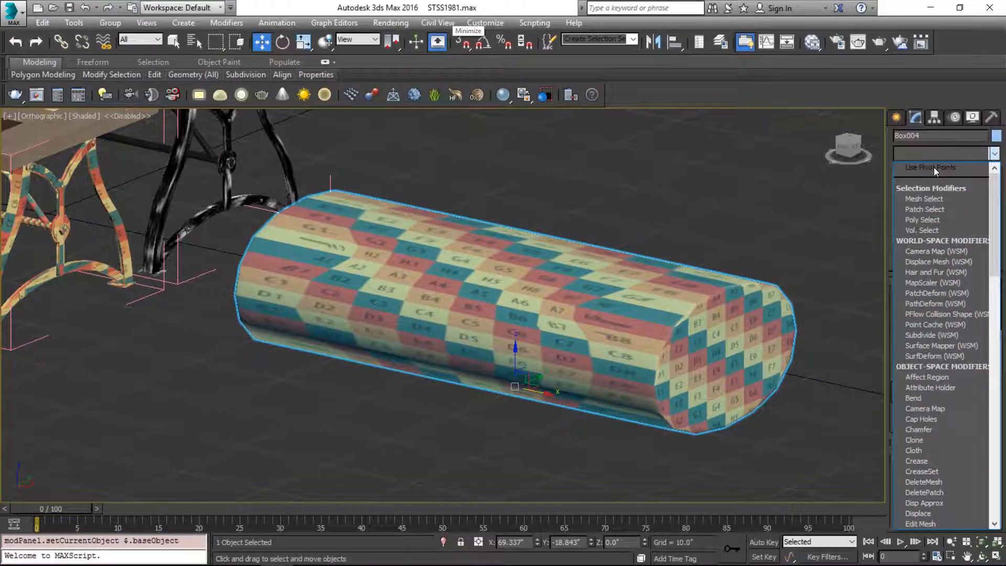
{"action": "left_click", "coordinate": [934, 168]}
{"action": "key", "text": "f"}
{"action": "middle_click_drag", "start_coordinate": [648, 320], "coordinate": [607, 344], "text": "alt"}
{"action": "middle_click_drag", "start_coordinate": [754, 286], "coordinate": [437, 277]}
{"action": "left_click", "coordinate": [793, 210]}
Step: In the sample box's Editable Poly, lower three adjacent lengthwise edges slightly and raise the neighbouring edge by about 1.24 inches
{"action": "left_click", "coordinate": [942, 184]}
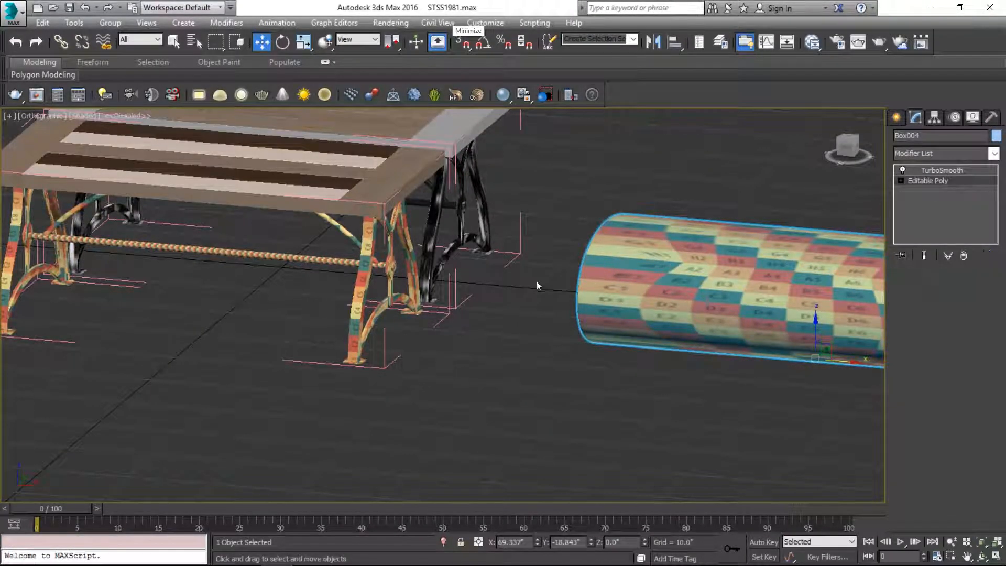
{"action": "middle_click_drag", "start_coordinate": [552, 278], "coordinate": [360, 295]}
{"action": "key", "text": "1"}
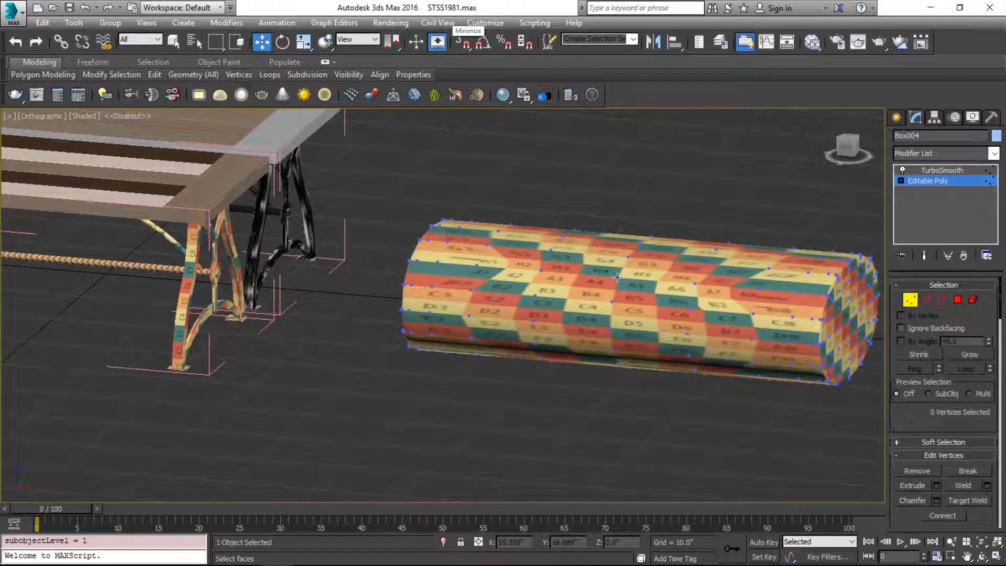
{"action": "key", "text": "2"}
{"action": "left_click", "coordinate": [667, 281]}
{"action": "left_click", "coordinate": [595, 275], "text": "ctrl"}
{"action": "left_click", "coordinate": [520, 268], "text": "ctrl"}
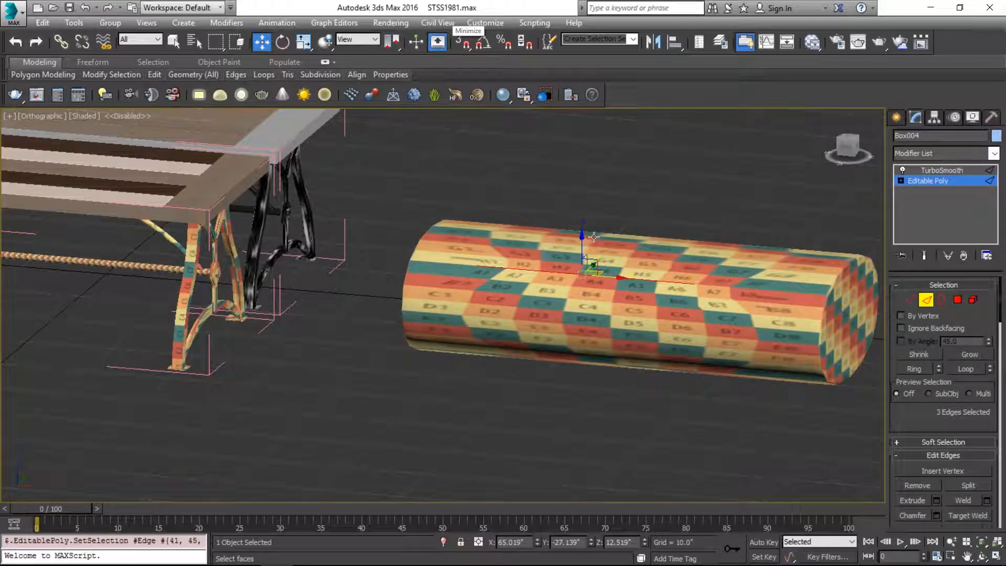
{"action": "left_click_drag", "start_coordinate": [583, 240], "coordinate": [583, 251]}
{"action": "left_click", "coordinate": [739, 276]}
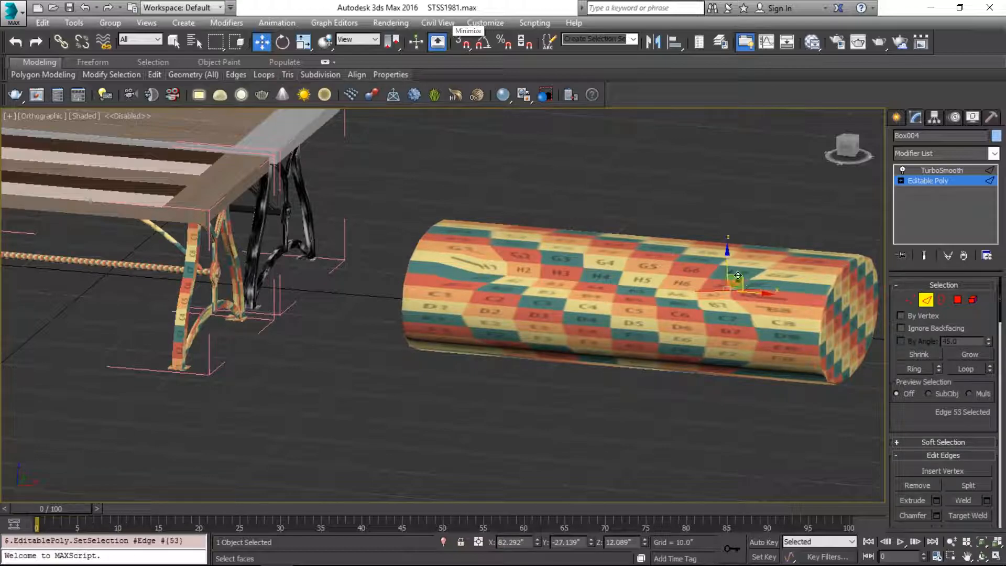
{"action": "left_click_drag", "start_coordinate": [739, 276], "coordinate": [739, 265]}
{"action": "left_click", "coordinate": [942, 170]}
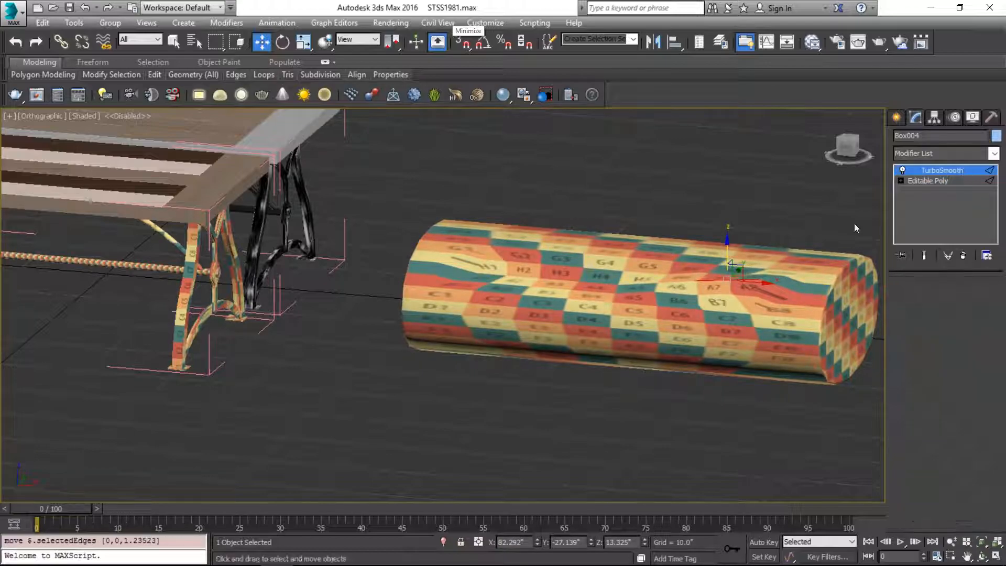
Step: Display the mesh edges and insert a UVW Map modifier with Box mapping between the edited poly and its TurboSmooth
{"action": "key", "text": "F4"}
{"action": "middle_click_drag", "start_coordinate": [713, 294], "coordinate": [657, 301]}
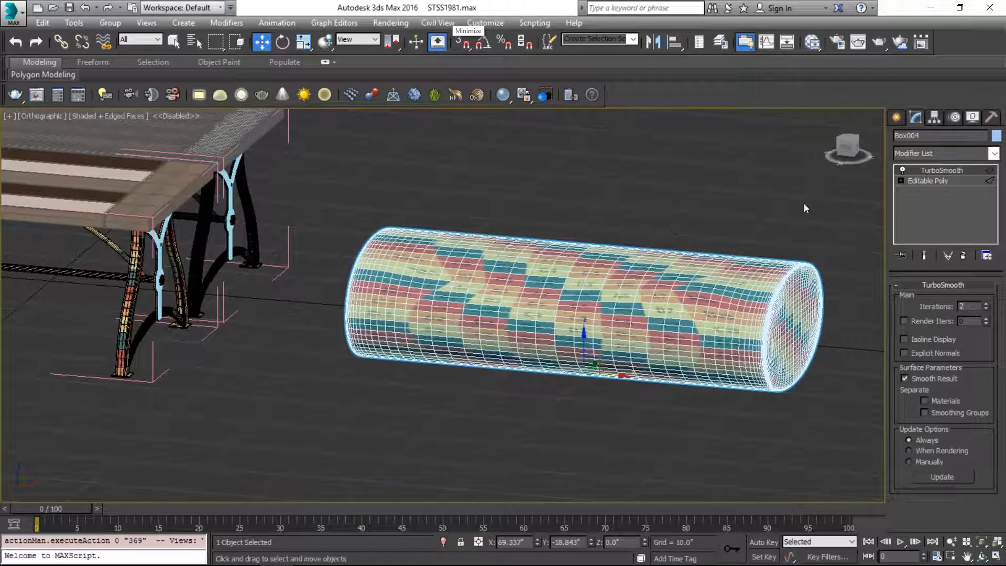
{"action": "left_click", "coordinate": [954, 180]}
{"action": "left_click", "coordinate": [942, 157]}
{"action": "type", "text": "uvw"}
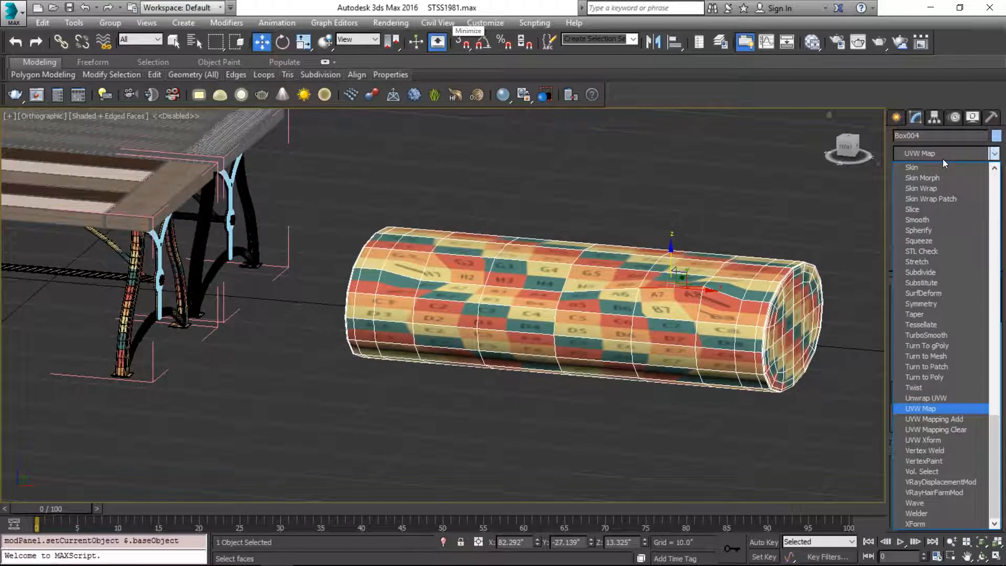
{"action": "key", "text": "Return"}
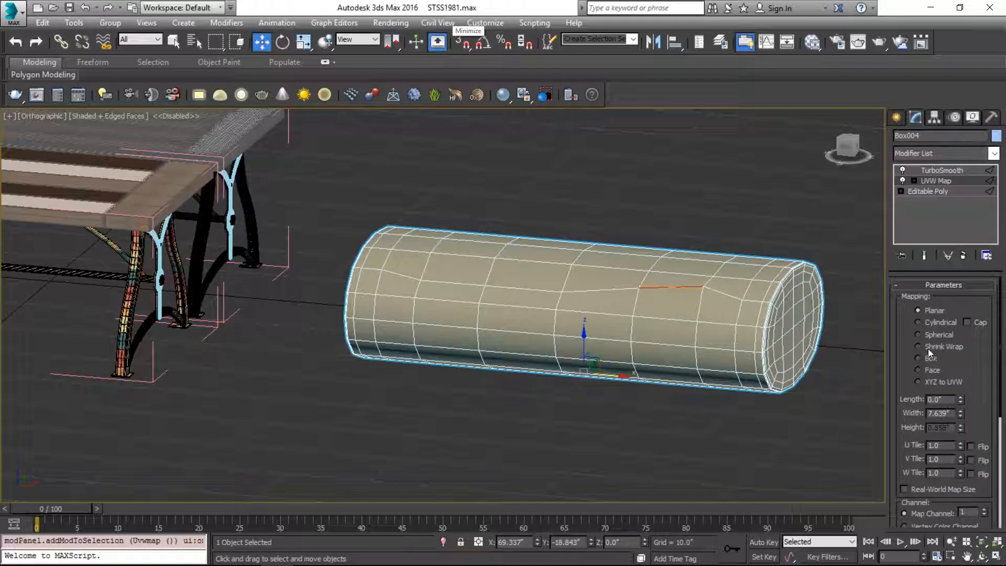
{"action": "left_click", "coordinate": [932, 191]}
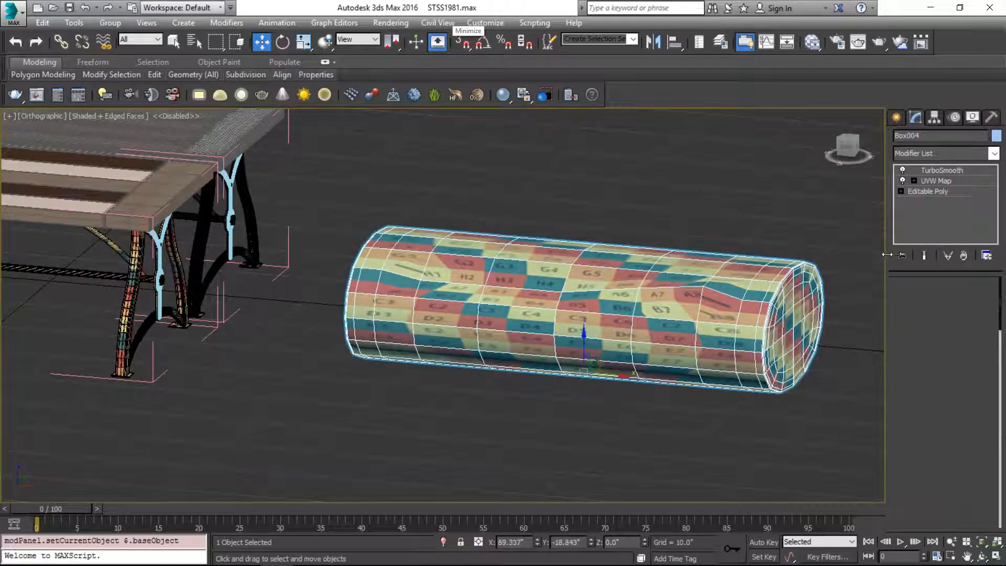
{"action": "left_click", "coordinate": [946, 183]}
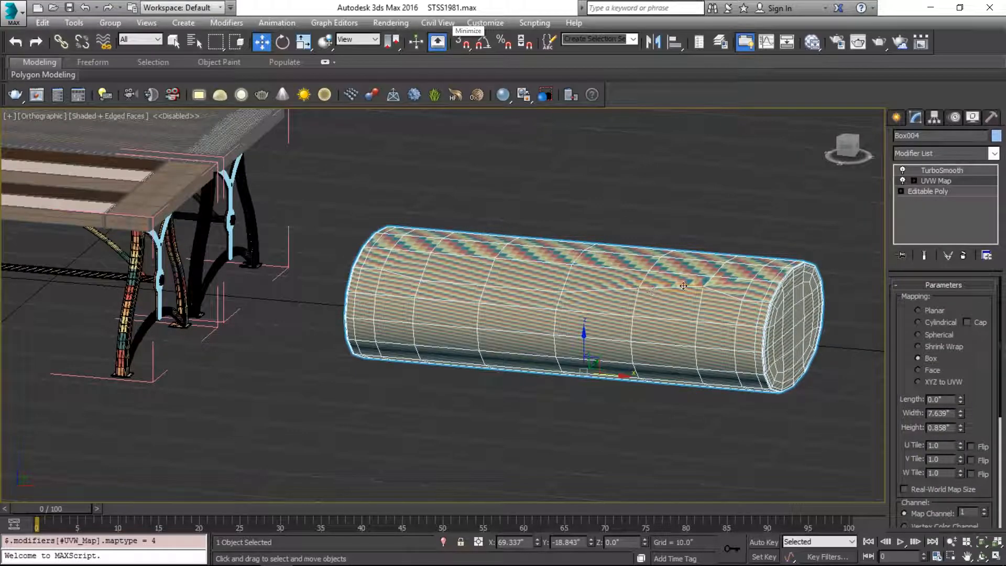
Step: Examine the stretched checker pattern from several angles and switch off the TurboSmooth to show the base mesh
{"action": "scroll", "coordinate": [729, 275], "scroll_direction": "up", "scroll_amount": 2}
{"action": "middle_click_drag", "start_coordinate": [730, 274], "coordinate": [796, 225]}
{"action": "middle_click_drag", "start_coordinate": [796, 226], "coordinate": [788, 257], "text": "alt"}
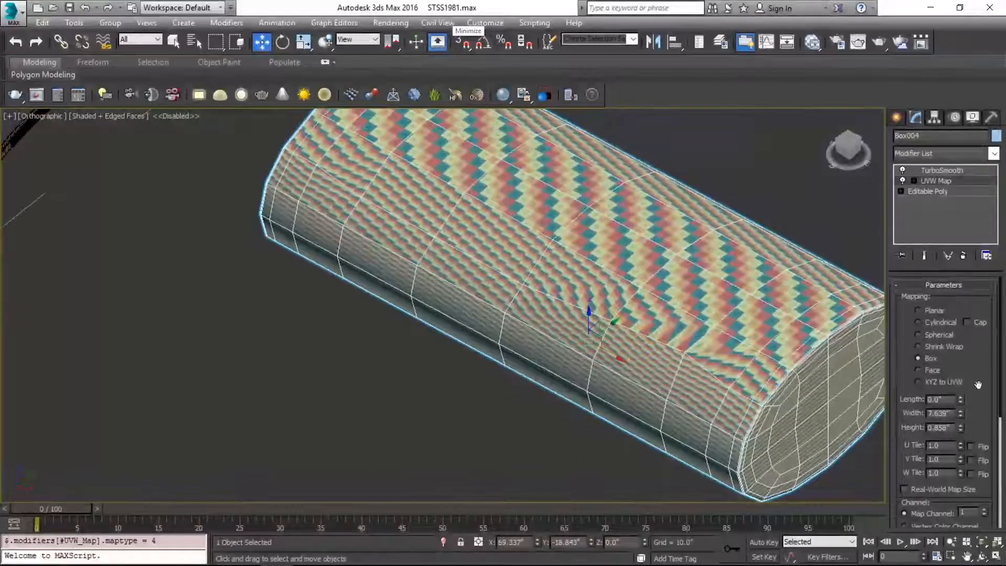
{"action": "left_click_drag", "start_coordinate": [968, 360], "coordinate": [968, 328]}
{"action": "left_click", "coordinate": [902, 181]}
{"action": "left_click", "coordinate": [903, 181]}
{"action": "middle_click_drag", "start_coordinate": [794, 308], "coordinate": [777, 265], "text": "alt"}
{"action": "left_click_drag", "start_coordinate": [968, 343], "coordinate": [968, 375]}
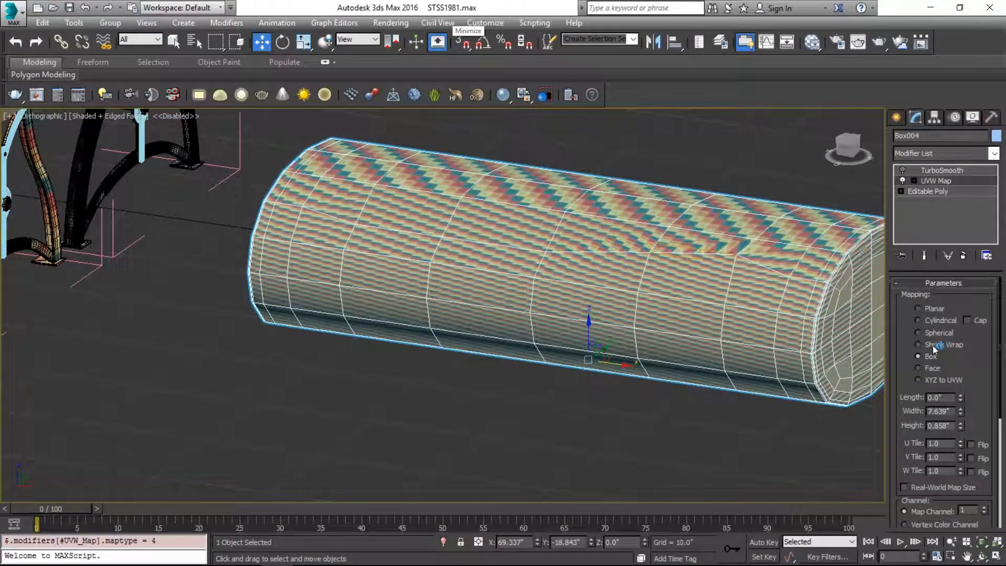
Step: Try Spherical and Shrink Wrap mapping, return to Box mapping, and inspect the checker pattern along the sides and end
{"action": "left_click", "coordinate": [935, 333]}
{"action": "left_click", "coordinate": [931, 357]}
{"action": "left_click", "coordinate": [935, 345]}
{"action": "left_click", "coordinate": [931, 356]}
{"action": "left_click", "coordinate": [654, 166]}
{"action": "scroll", "coordinate": [672, 276], "scroll_direction": "up", "scroll_amount": 2}
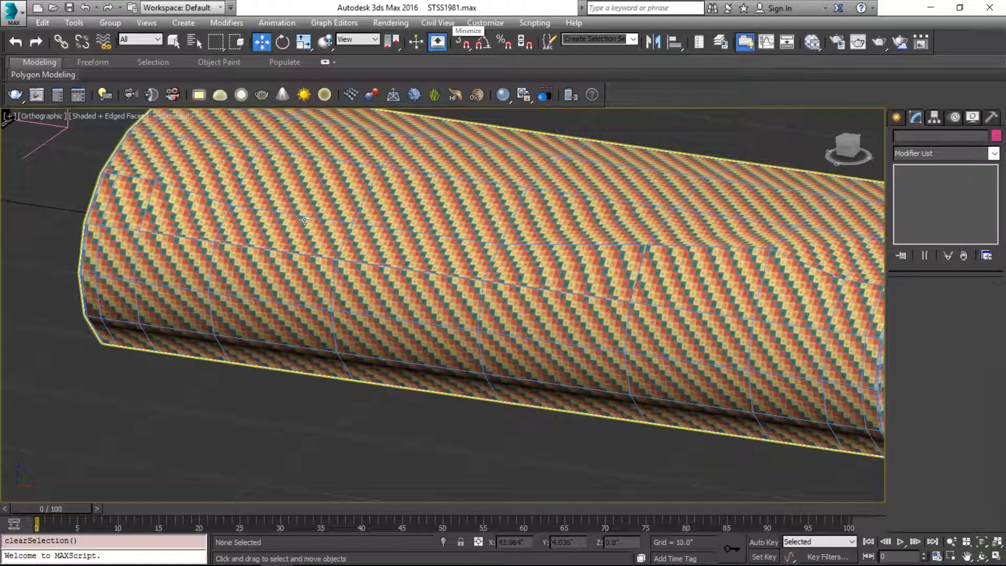
{"action": "left_click", "coordinate": [342, 223]}
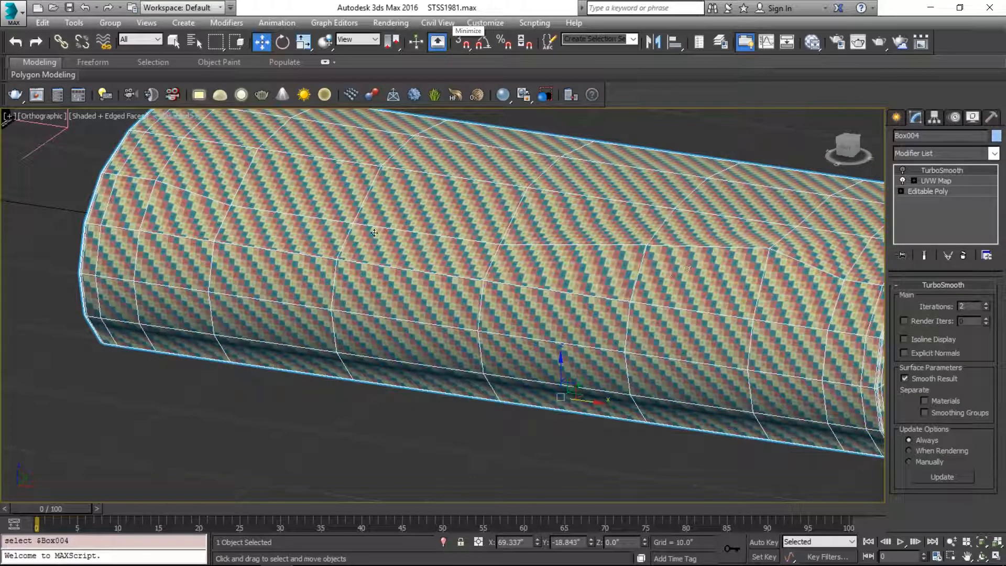
{"action": "middle_click_drag", "start_coordinate": [471, 239], "coordinate": [440, 232], "text": "alt"}
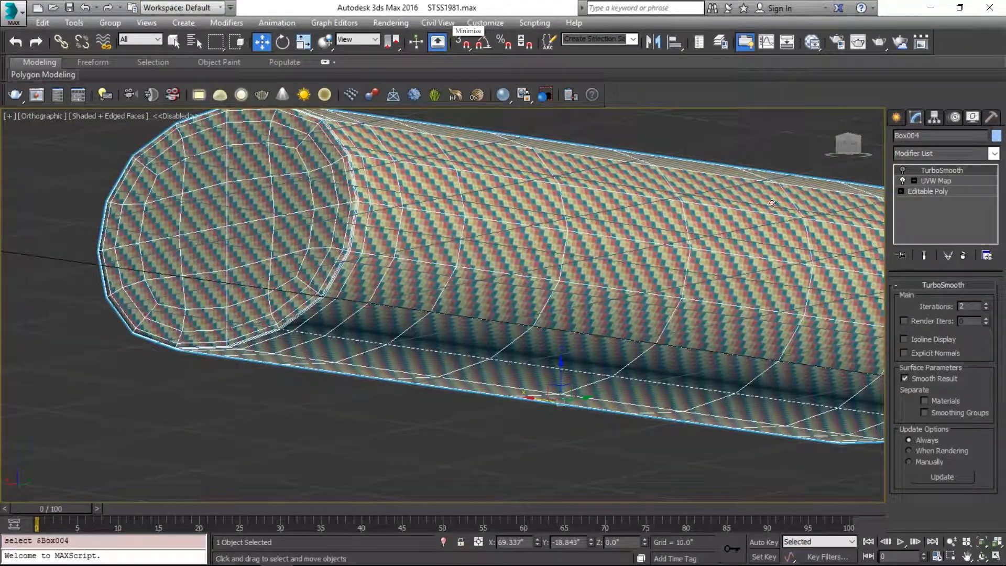
{"action": "left_click", "coordinate": [933, 180]}
{"action": "left_click", "coordinate": [935, 154]}
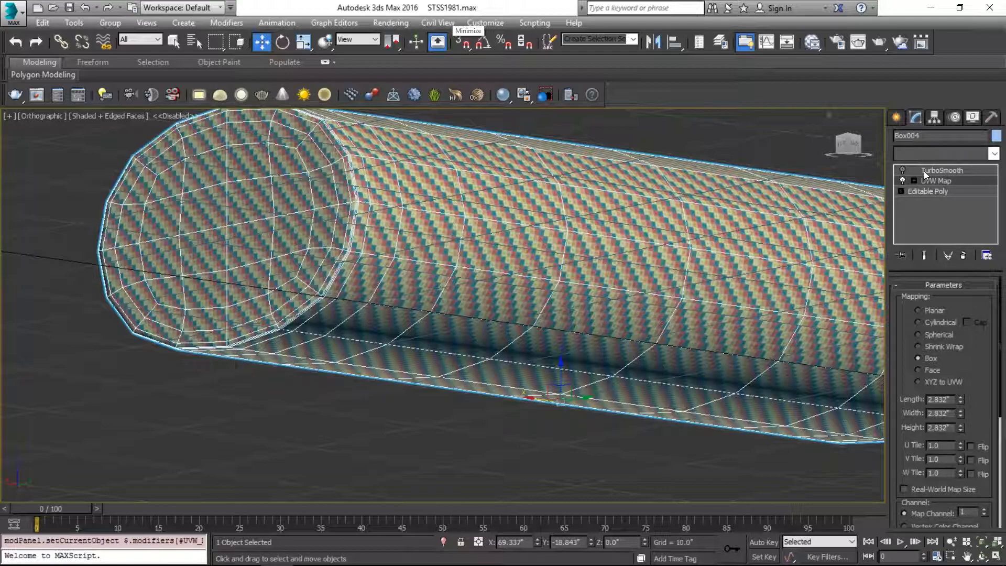
{"action": "key", "text": "Return"}
{"action": "key", "text": "ctrl+z"}
{"action": "left_click", "coordinate": [954, 152]}
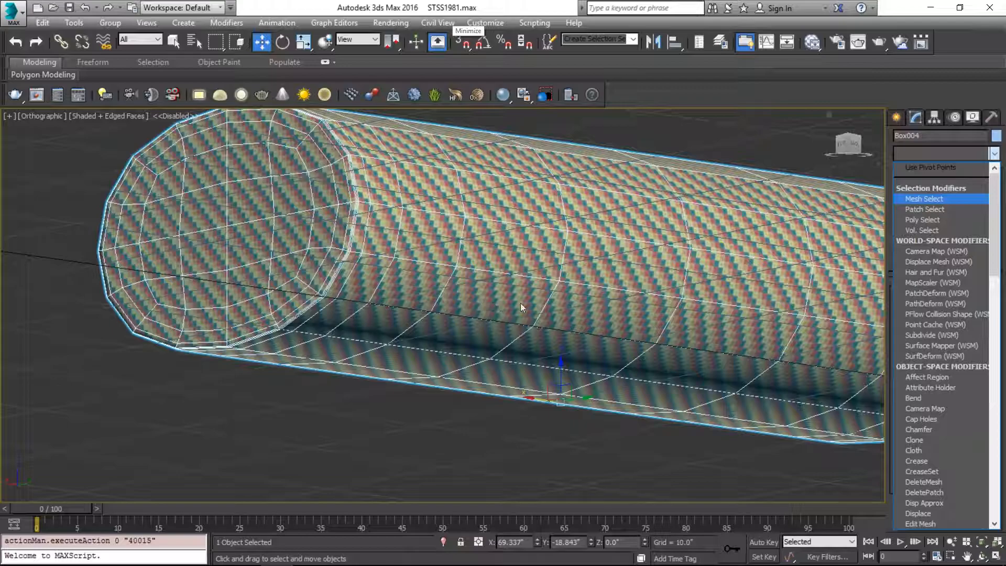
{"action": "left_click", "coordinate": [284, 434]}
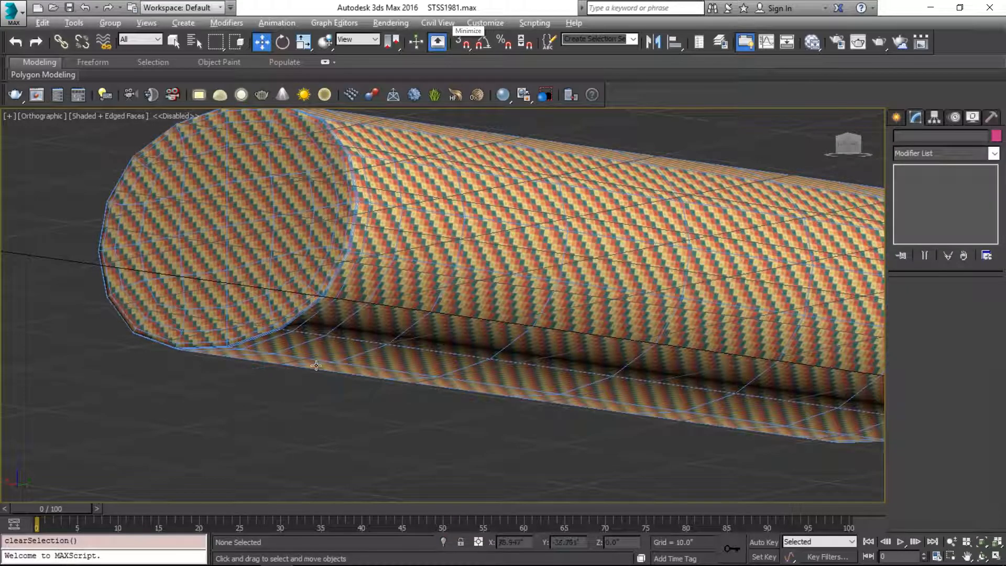
Step: Copy the mapped sample box about 53 inches along the X axis, placing the duplicate beside the original
{"action": "middle_click_drag", "start_coordinate": [315, 366], "coordinate": [479, 387], "text": "alt"}
{"action": "middle_click_drag", "start_coordinate": [312, 244], "coordinate": [688, 292]}
{"action": "left_click", "coordinate": [739, 249]}
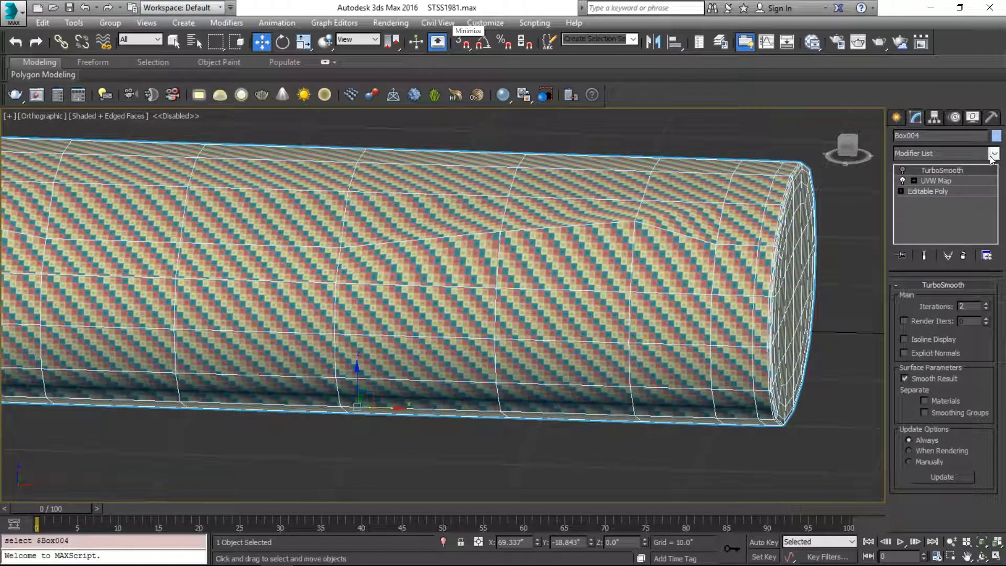
{"action": "scroll", "coordinate": [738, 249], "scroll_direction": "down", "scroll_amount": 5}
{"action": "key", "text": "w"}
{"action": "left_click_drag", "start_coordinate": [660, 288], "coordinate": [885, 292], "text": "shift"}
{"action": "left_click", "coordinate": [513, 350]}
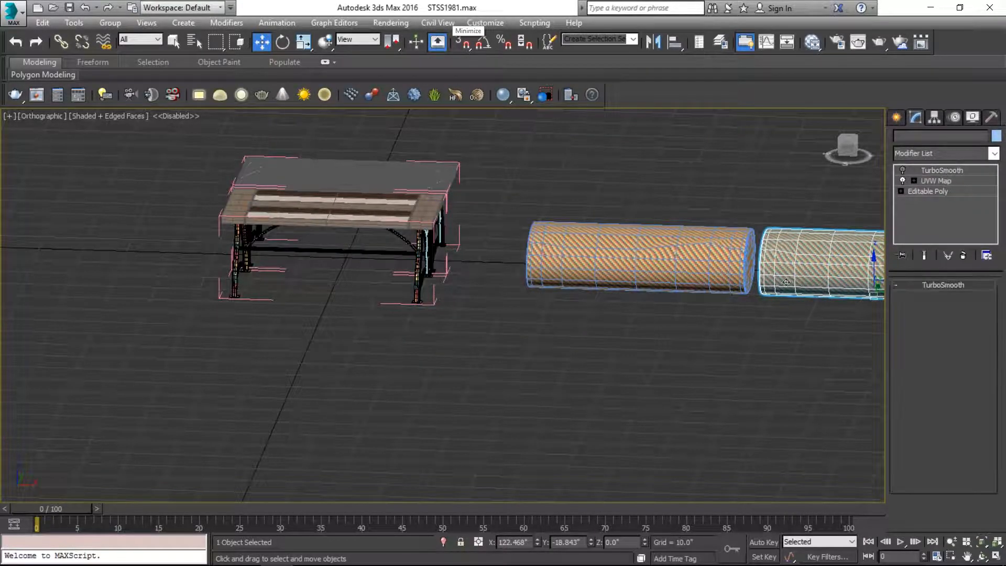
Step: Add an Unwrap UVW modifier between the copied box's UVW Map and TurboSmooth, and open its UV editor maximized
{"action": "middle_click_drag", "start_coordinate": [875, 237], "coordinate": [657, 230]}
{"action": "scroll", "coordinate": [676, 231], "scroll_direction": "up", "scroll_amount": 5}
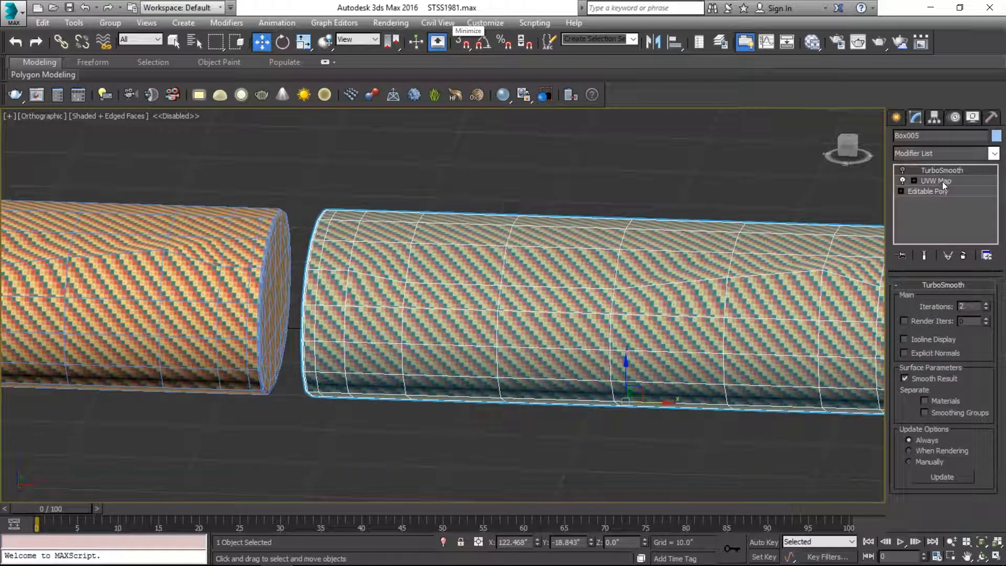
{"action": "left_click", "coordinate": [943, 182]}
{"action": "left_click", "coordinate": [939, 158]}
{"action": "key", "text": "u"}
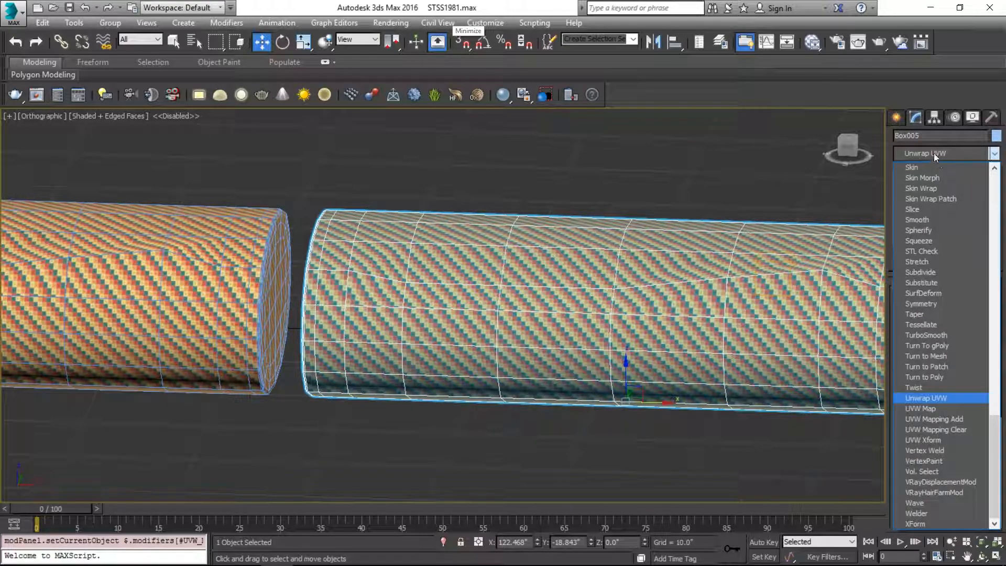
{"action": "key", "text": "Return"}
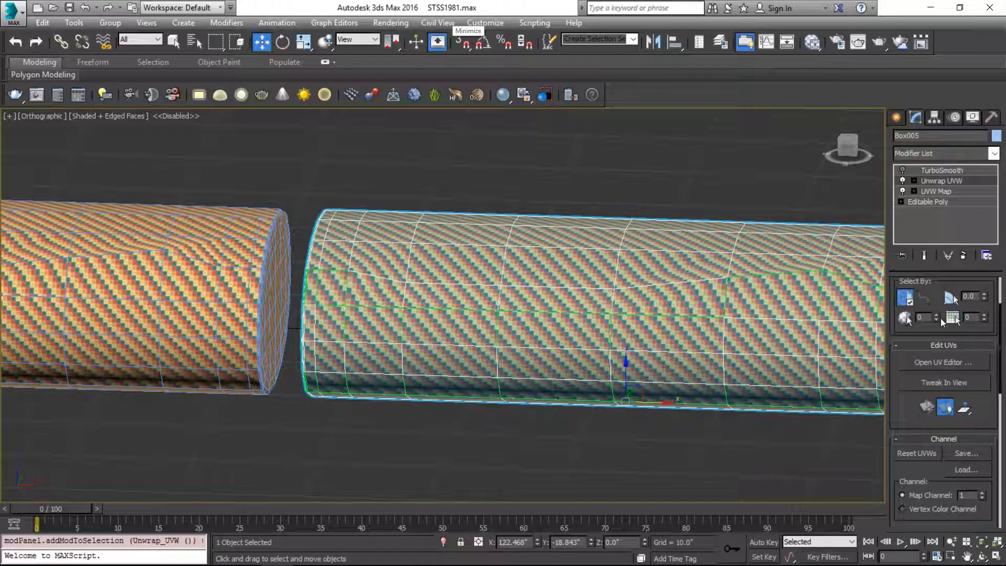
{"action": "left_click", "coordinate": [941, 362]}
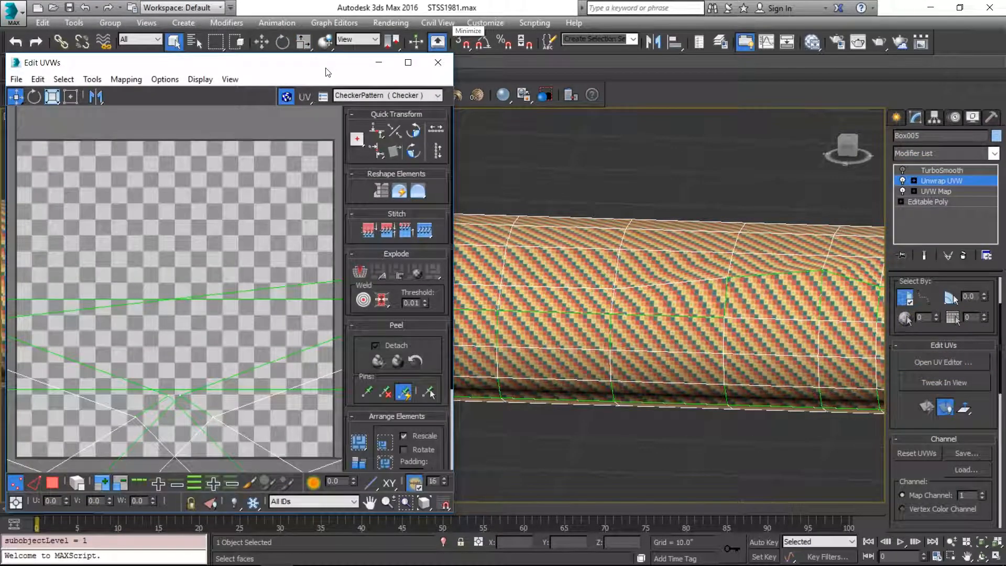
{"action": "left_click_drag", "start_coordinate": [327, 68], "coordinate": [436, 1]}
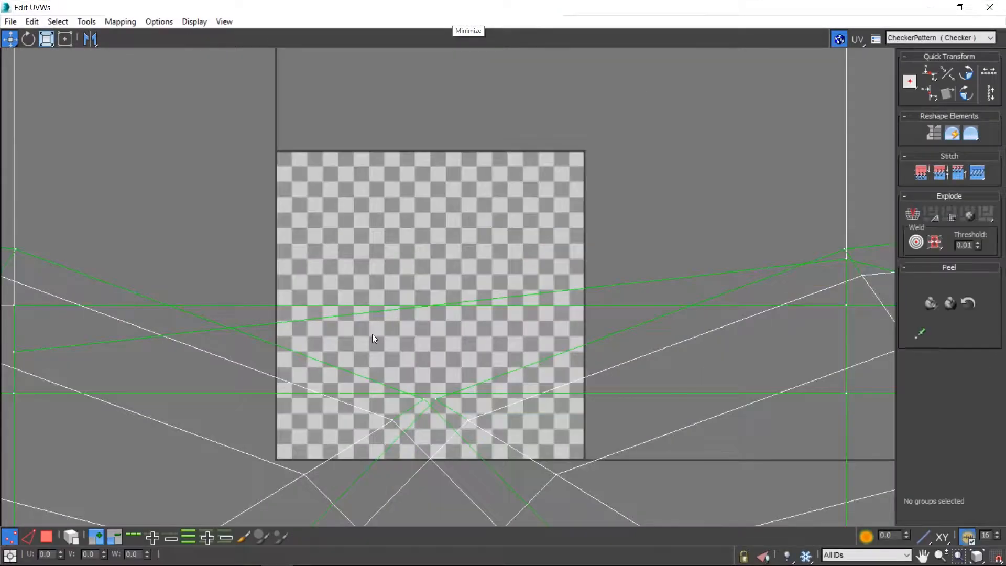
Step: Select all the copied box's UV polygons and pack them into the UV tile
{"action": "scroll", "coordinate": [373, 335], "scroll_direction": "down", "scroll_amount": 6}
{"action": "left_click", "coordinate": [46, 536]}
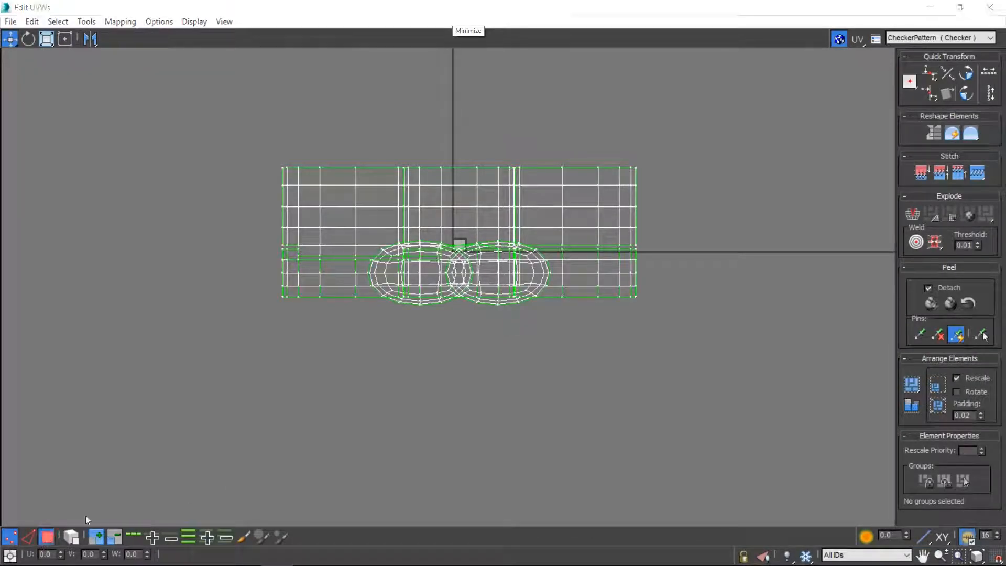
{"action": "key", "text": "ctrl+a"}
{"action": "left_click", "coordinate": [912, 384]}
{"action": "scroll", "coordinate": [460, 257], "scroll_direction": "up", "scroll_amount": 8}
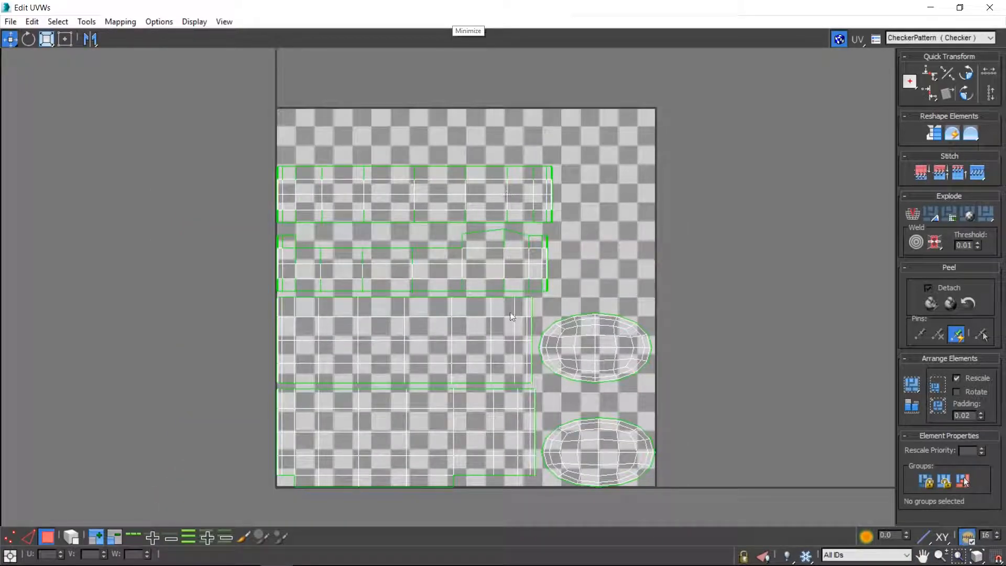
{"action": "scroll", "coordinate": [407, 229], "scroll_direction": "up", "scroll_amount": 4}
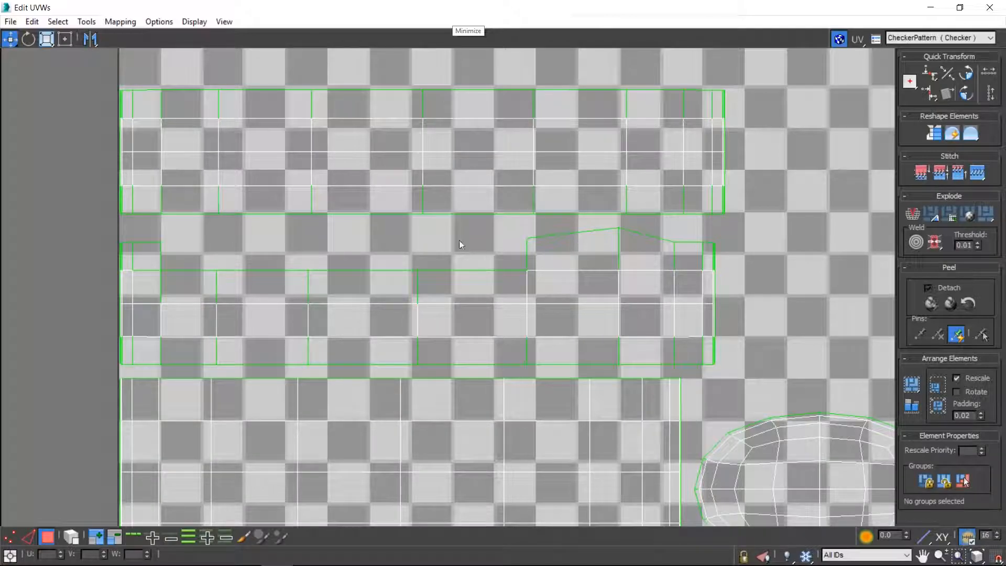
Step: Try moving a border UV vertex of the upper strip down toward the strip beneath it
{"action": "key", "text": "1"}
{"action": "left_click", "coordinate": [423, 214]}
{"action": "left_click_drag", "start_coordinate": [433, 214], "coordinate": [487, 248]}
{"action": "left_click", "coordinate": [420, 250]}
{"action": "scroll", "coordinate": [640, 147], "scroll_direction": "down", "scroll_amount": 3}
Step: Restore the maximized UV editor to a smaller window and place it beside the model in the viewport
{"action": "left_click_drag", "start_coordinate": [524, 7], "coordinate": [194, 207]}
{"action": "scroll", "coordinate": [458, 273], "scroll_direction": "down", "scroll_amount": 4}
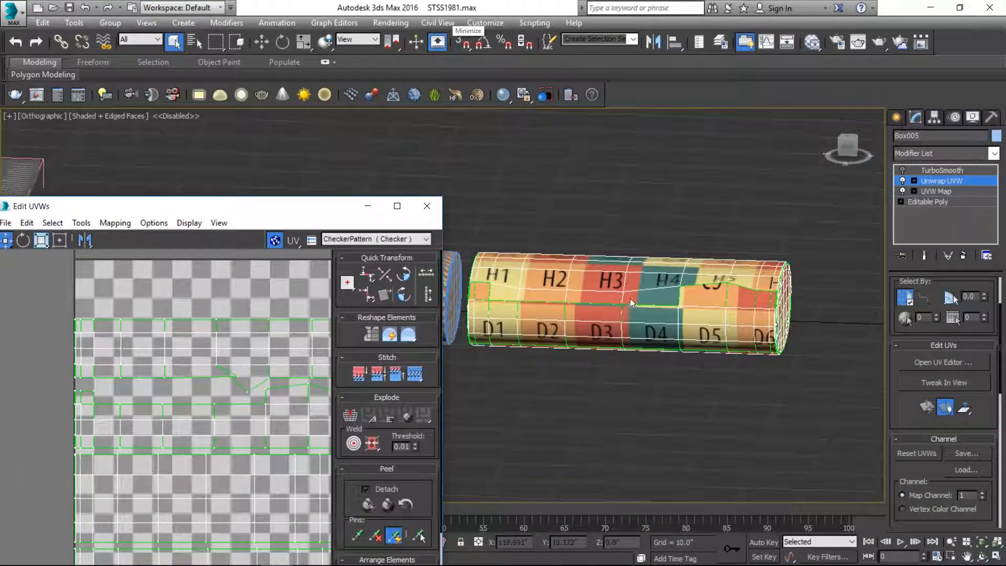
{"action": "left_click_drag", "start_coordinate": [293, 206], "coordinate": [275, 132]}
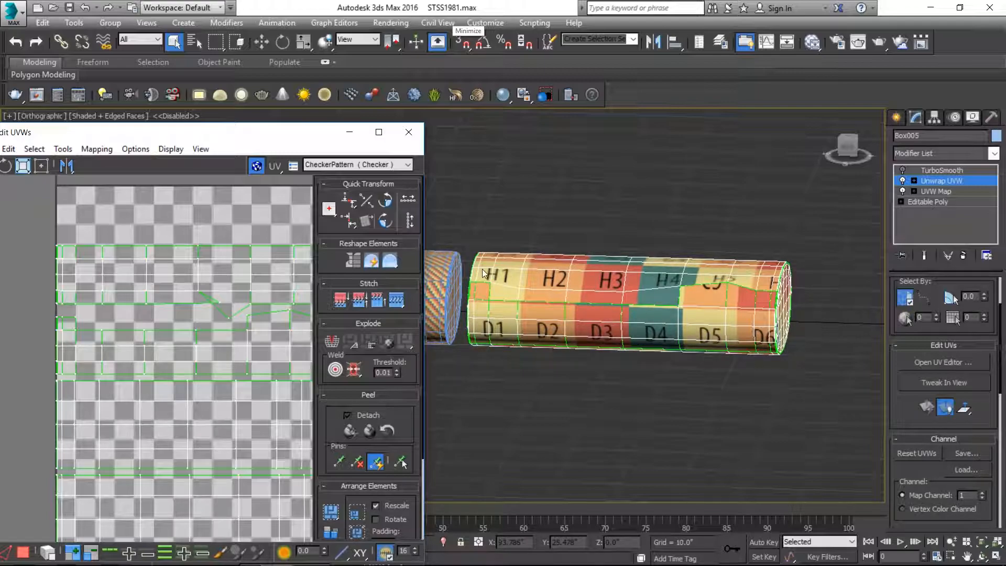
Step: Apply a Planar projection to all faces of the copied box
{"action": "left_click", "coordinate": [23, 551]}
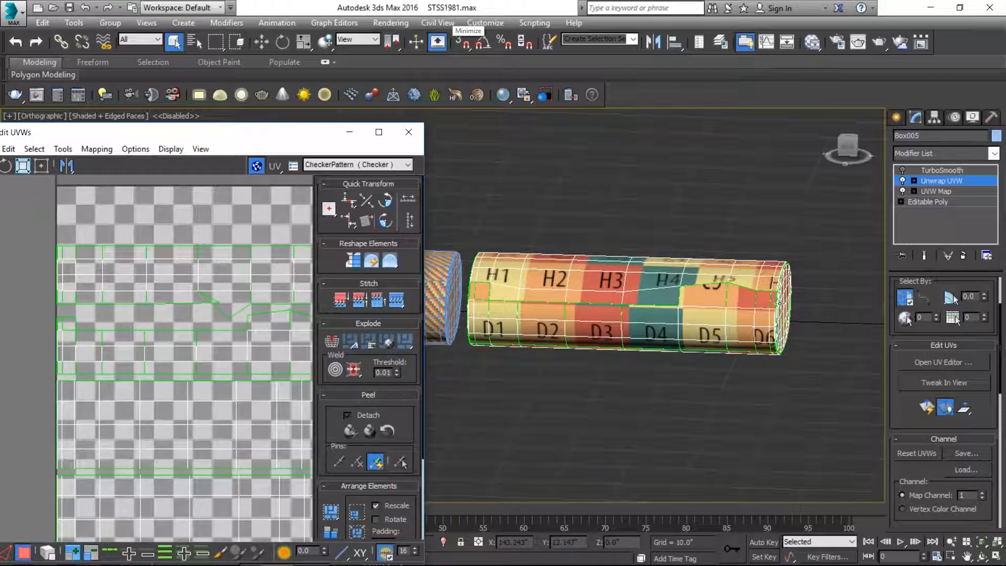
{"action": "middle_click_drag", "start_coordinate": [807, 310], "coordinate": [774, 289], "text": "alt"}
{"action": "scroll", "coordinate": [775, 289], "scroll_direction": "up", "scroll_amount": 2}
{"action": "key", "text": "2"}
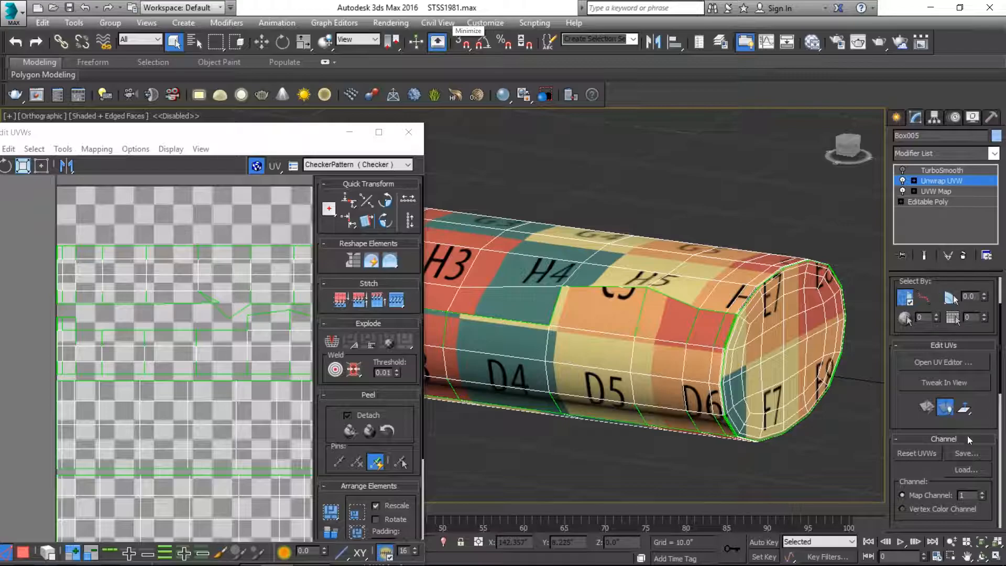
{"action": "scroll", "coordinate": [977, 421], "scroll_direction": "up", "scroll_amount": 2}
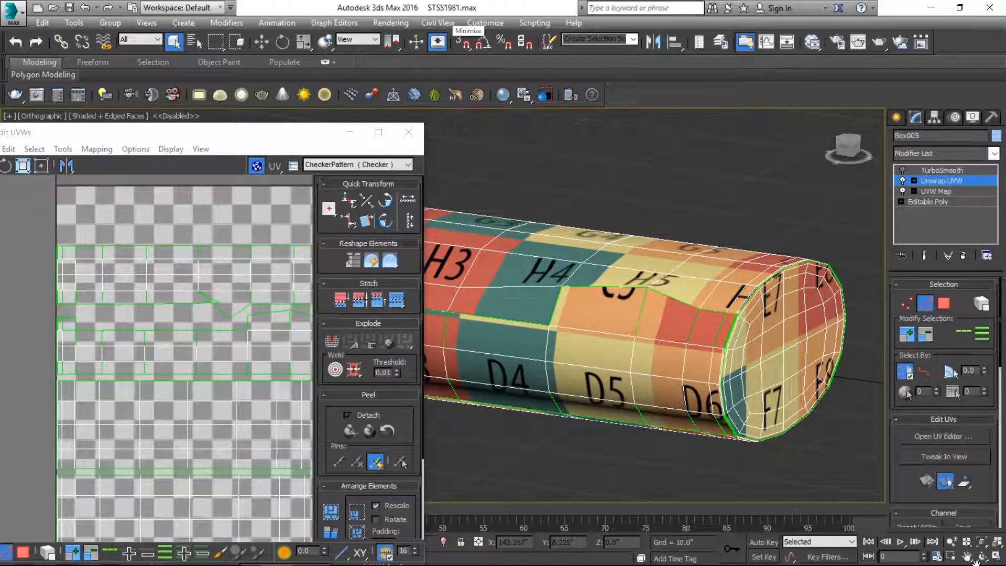
{"action": "left_click", "coordinate": [945, 305]}
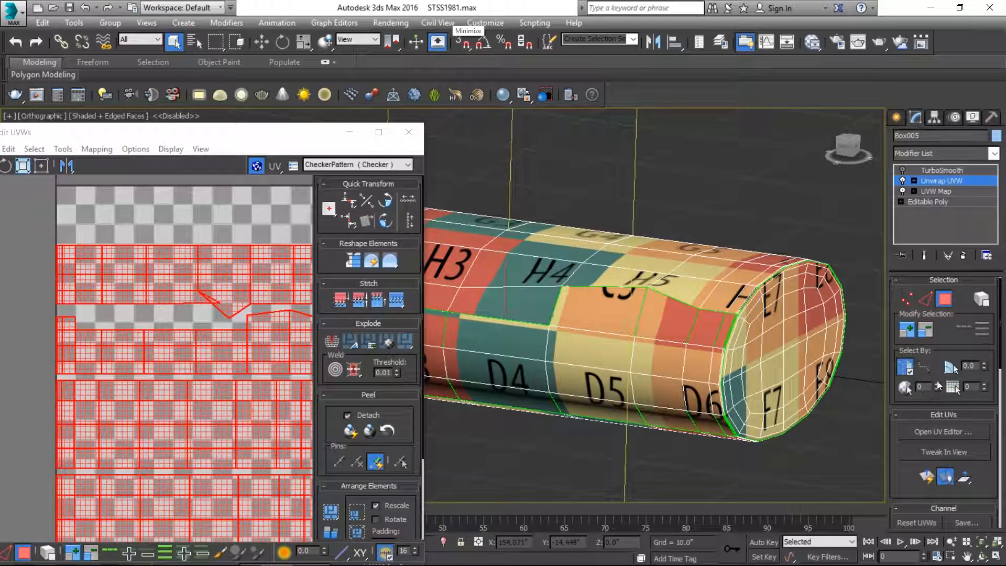
{"action": "scroll", "coordinate": [938, 349], "scroll_direction": "down", "scroll_amount": 6}
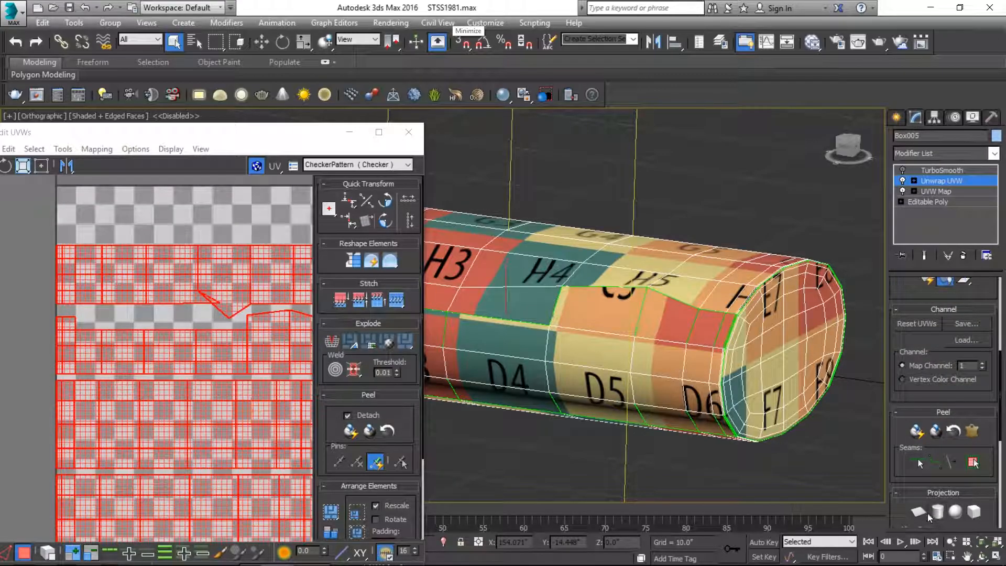
{"action": "left_click", "coordinate": [919, 511]}
{"action": "scroll", "coordinate": [148, 353], "scroll_direction": "down", "scroll_amount": 3}
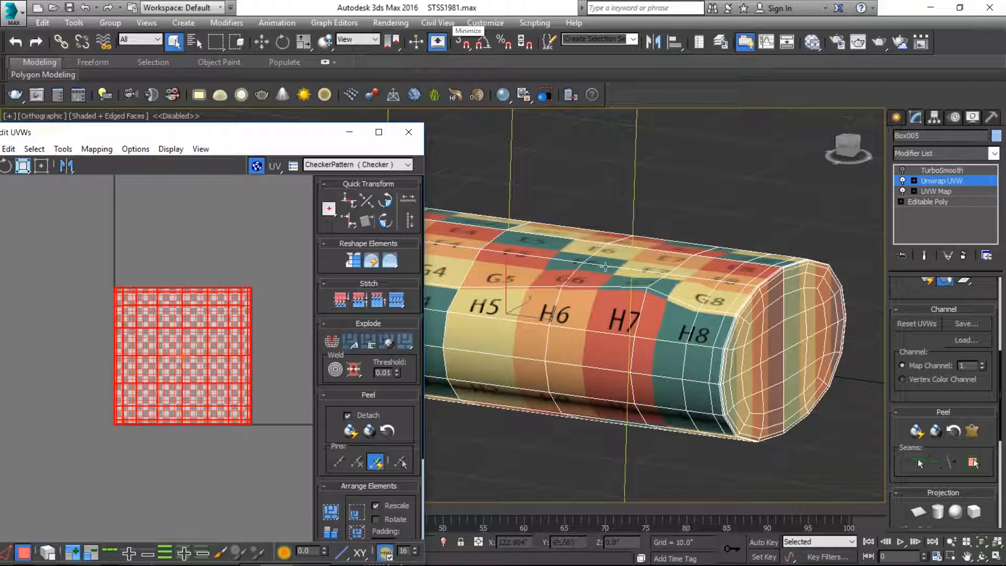
Step: Select one edge on the rim of each end and one lengthwise edge along the side of the copied box
{"action": "key", "text": "2"}
{"action": "scroll", "coordinate": [750, 305], "scroll_direction": "up", "scroll_amount": 3}
{"action": "left_click", "coordinate": [746, 299]}
{"action": "scroll", "coordinate": [747, 299], "scroll_direction": "up", "scroll_amount": 2}
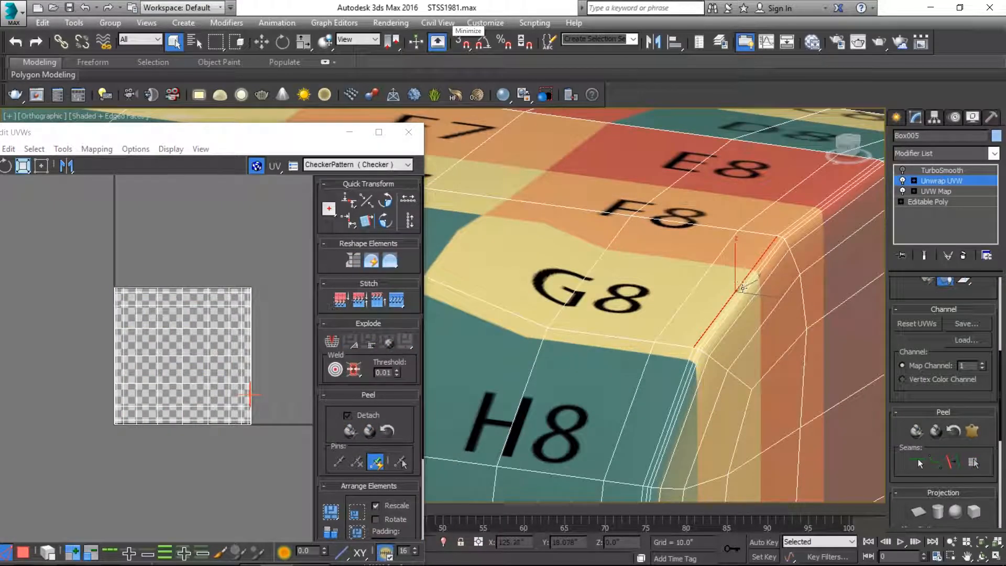
{"action": "scroll", "coordinate": [536, 300], "scroll_direction": "down", "scroll_amount": 5}
{"action": "middle_click_drag", "start_coordinate": [475, 294], "coordinate": [673, 252], "text": "alt"}
{"action": "scroll", "coordinate": [564, 274], "scroll_direction": "up", "scroll_amount": 5}
{"action": "left_click", "coordinate": [522, 292]}
{"action": "middle_click_drag", "start_coordinate": [522, 292], "coordinate": [693, 278], "text": "alt"}
{"action": "left_click", "coordinate": [714, 285], "text": "ctrl"}
{"action": "scroll", "coordinate": [724, 226], "scroll_direction": "down", "scroll_amount": 5}
{"action": "middle_click_drag", "start_coordinate": [724, 224], "coordinate": [750, 243], "text": "alt"}
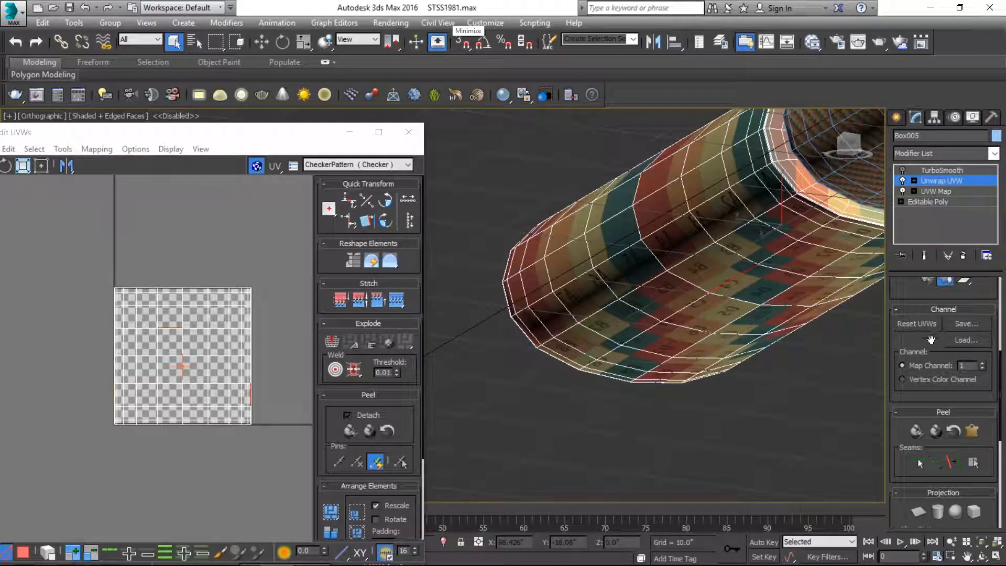
Step: Expand the picked edges into full loops and check where the lengthwise loop crosses the end cap
{"action": "scroll", "coordinate": [951, 397], "scroll_direction": "up", "scroll_amount": 5}
{"action": "left_click", "coordinate": [964, 334]}
{"action": "middle_click_drag", "start_coordinate": [770, 242], "coordinate": [959, 268], "text": "alt"}
{"action": "scroll", "coordinate": [744, 173], "scroll_direction": "up", "scroll_amount": 4}
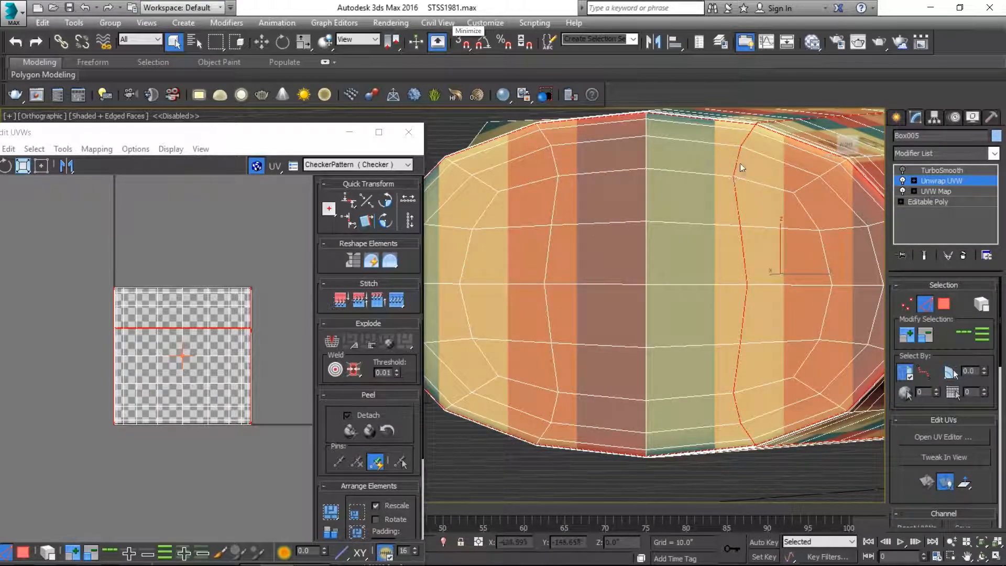
Step: Isolate the copied box and show it as wireframe in the Left view
{"action": "key", "text": "l"}
{"action": "scroll", "coordinate": [718, 275], "scroll_direction": "down", "scroll_amount": 5}
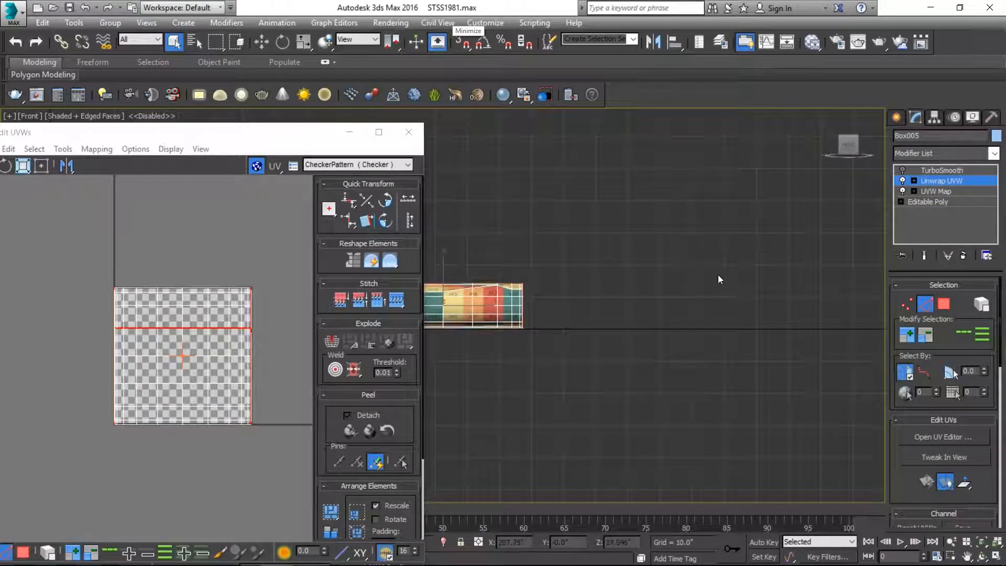
{"action": "scroll", "coordinate": [435, 302], "scroll_direction": "up", "scroll_amount": 2}
{"action": "key", "text": "F4"}
{"action": "middle_click_drag", "start_coordinate": [450, 279], "coordinate": [629, 282]}
{"action": "scroll", "coordinate": [628, 281], "scroll_direction": "down", "scroll_amount": 2}
{"action": "key", "text": "F3"}
{"action": "scroll", "coordinate": [627, 280], "scroll_direction": "up", "scroll_amount": 7}
{"action": "key", "text": "alt+q"}
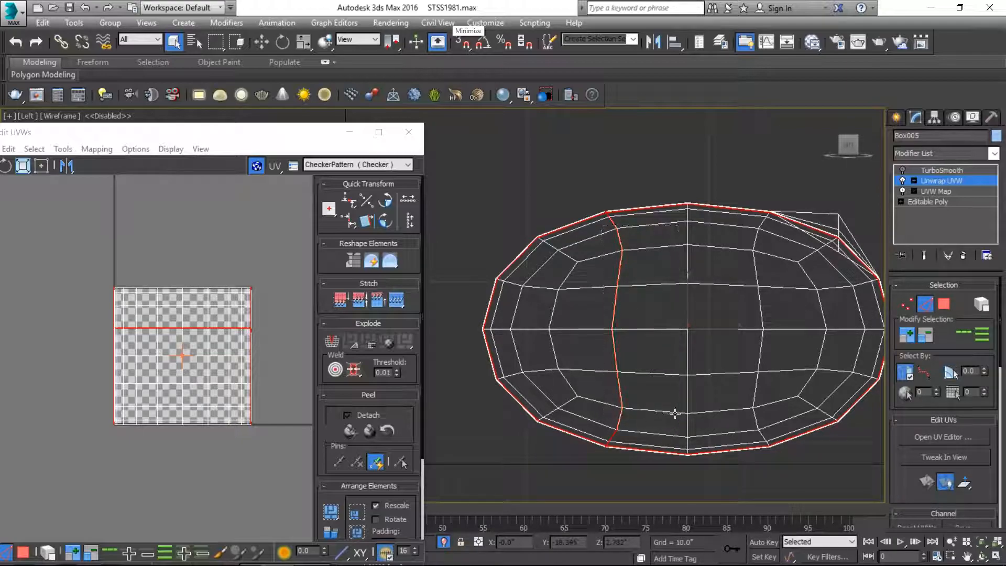
Step: Include backfacing edges in selections and deselect the loop edges crossing both end caps, keeping the rims selected
{"action": "scroll", "coordinate": [616, 253], "scroll_direction": "up", "scroll_amount": 5}
{"action": "left_click", "coordinate": [905, 372]}
{"action": "left_click_drag", "start_coordinate": [587, 162], "coordinate": [623, 161], "text": "alt"}
{"action": "left_click_drag", "start_coordinate": [580, 210], "coordinate": [808, 486], "text": "alt"}
{"action": "middle_click_drag", "start_coordinate": [664, 409], "coordinate": [676, 297]}
{"action": "scroll", "coordinate": [640, 210], "scroll_direction": "down", "scroll_amount": 5}
{"action": "scroll", "coordinate": [629, 233], "scroll_direction": "up", "scroll_amount": 5}
{"action": "scroll", "coordinate": [633, 218], "scroll_direction": "down", "scroll_amount": 1}
{"action": "middle_click_drag", "start_coordinate": [640, 226], "coordinate": [608, 125]}
{"action": "left_click_drag", "start_coordinate": [609, 126], "coordinate": [683, 351], "text": "alt"}
{"action": "left_click_drag", "start_coordinate": [626, 363], "coordinate": [628, 365], "text": "alt"}
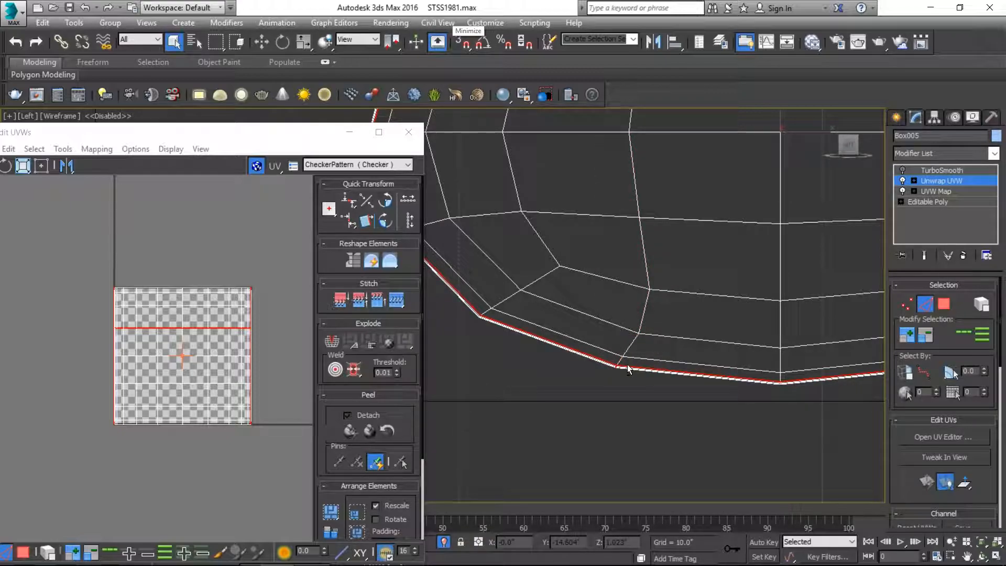
Step: Break the UVs along the selected edges and select the larger side element in the UV editor
{"action": "left_click_drag", "start_coordinate": [173, 133], "coordinate": [337, 97]}
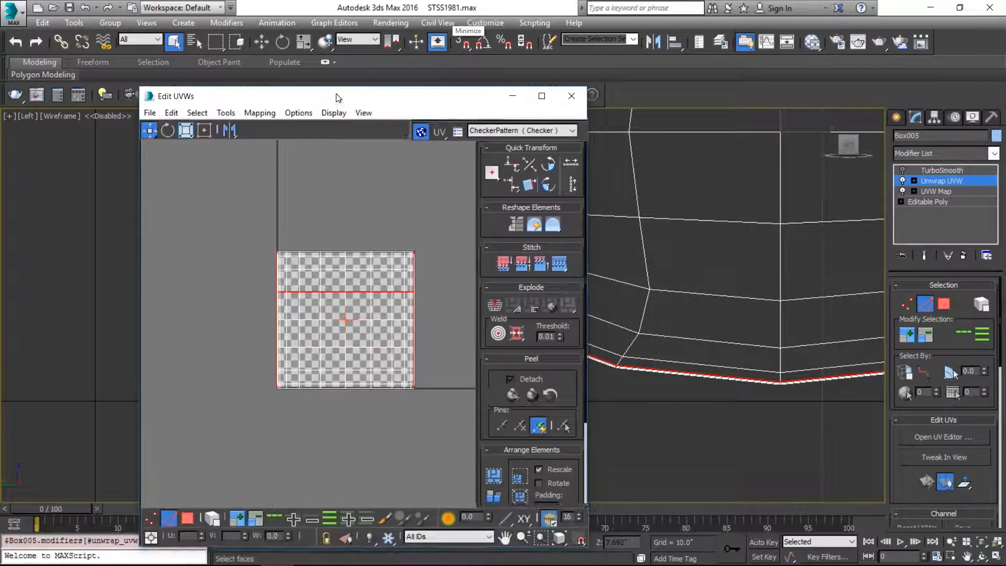
{"action": "left_click", "coordinate": [342, 212]}
{"action": "left_click", "coordinate": [187, 516]}
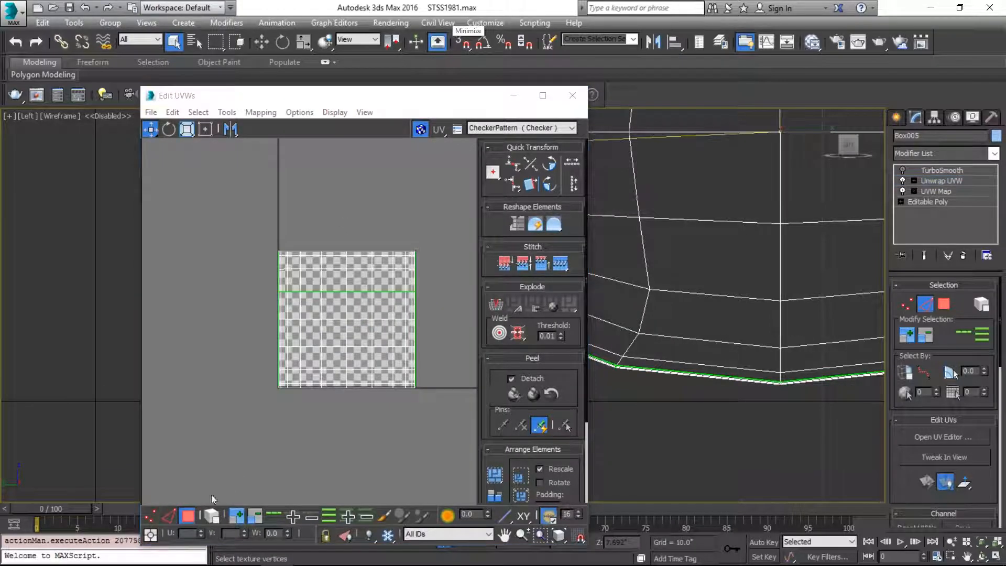
{"action": "left_click", "coordinate": [340, 220]}
{"action": "left_click", "coordinate": [338, 295]}
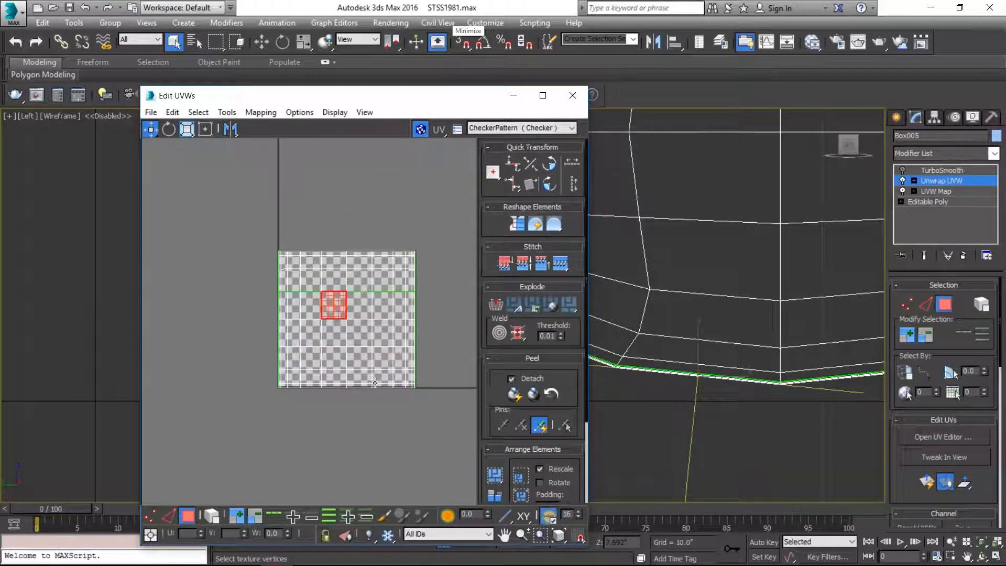
{"action": "left_click", "coordinate": [277, 403]}
{"action": "left_click_drag", "start_coordinate": [278, 403], "coordinate": [422, 277]}
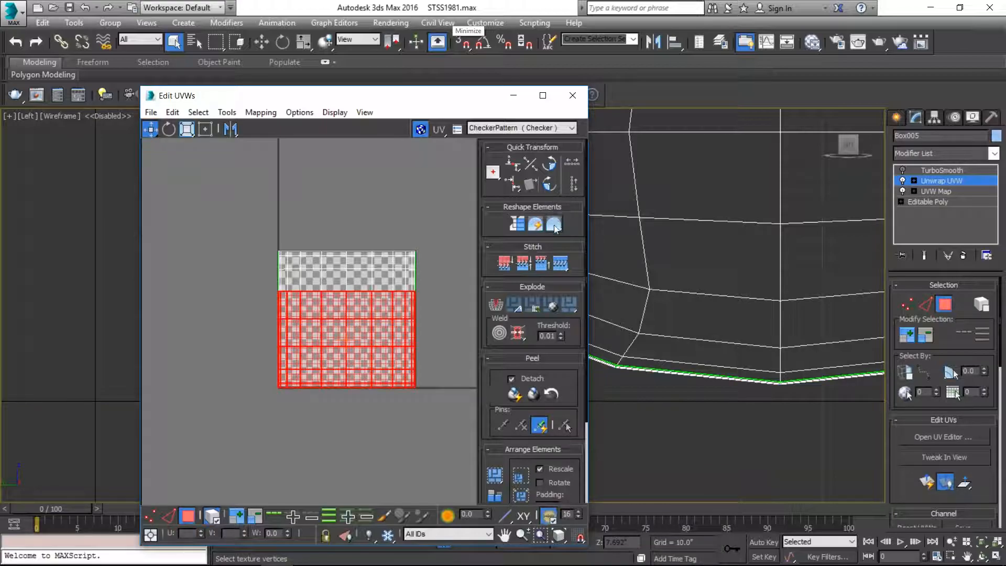
Step: Relax the larger side element by polygon angles with an amount of 1.0
{"action": "left_click", "coordinate": [554, 248]}
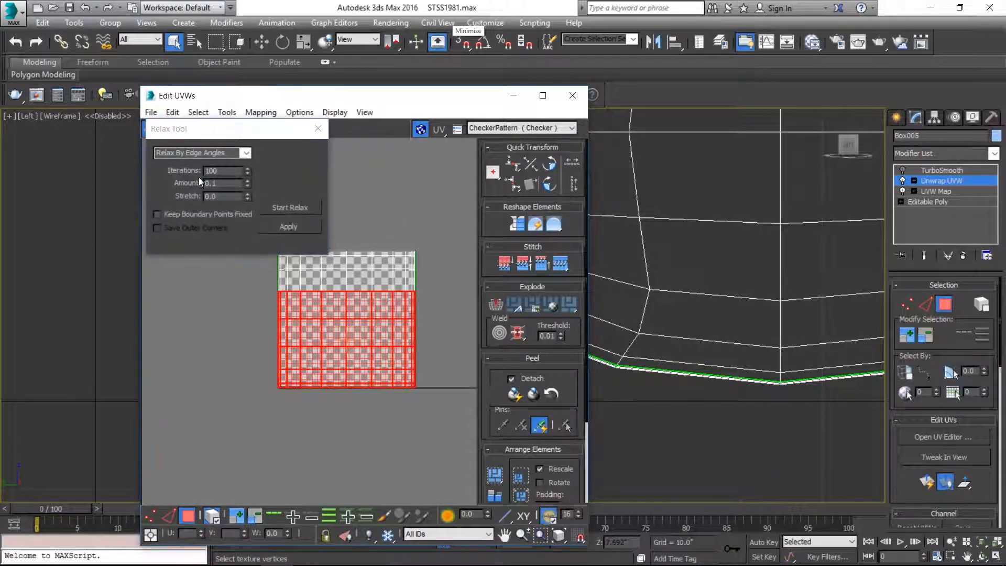
{"action": "left_click", "coordinate": [245, 153]}
{"action": "left_click", "coordinate": [241, 164]}
{"action": "double_click", "coordinate": [237, 183]}
{"action": "type", "text": "1"}
{"action": "left_click", "coordinate": [274, 209]}
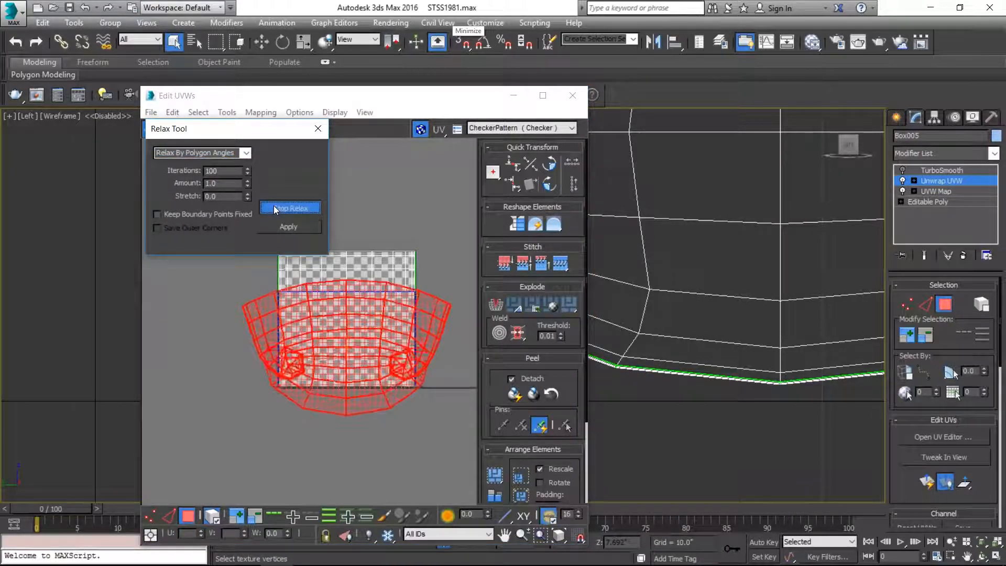
Step: Straighten the larger side element, relax it again, and move it clear of the UV tile
{"action": "left_click", "coordinate": [518, 224]}
{"action": "left_click", "coordinate": [290, 207]}
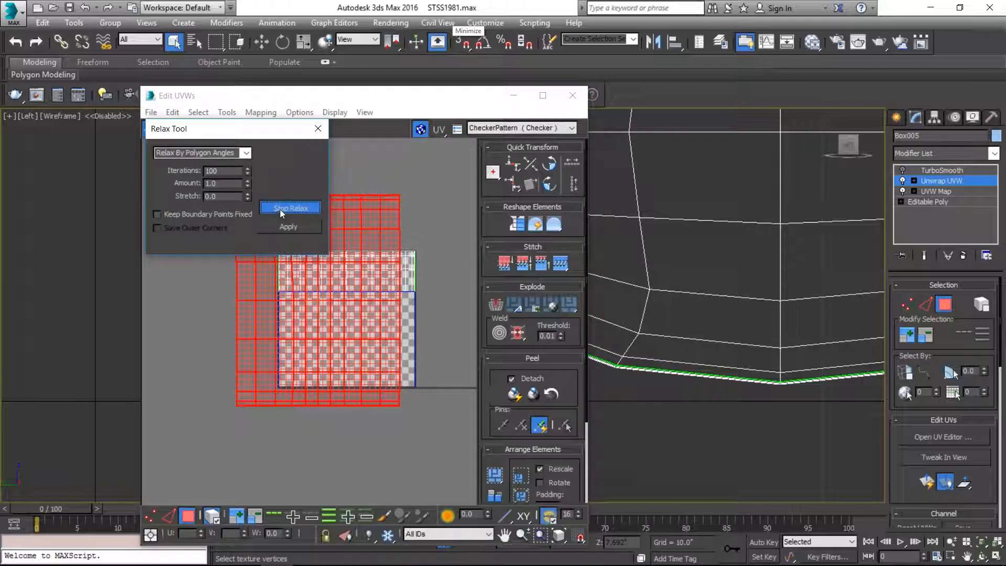
{"action": "left_click", "coordinate": [289, 208]}
{"action": "left_click_drag", "start_coordinate": [388, 267], "coordinate": [456, 369]}
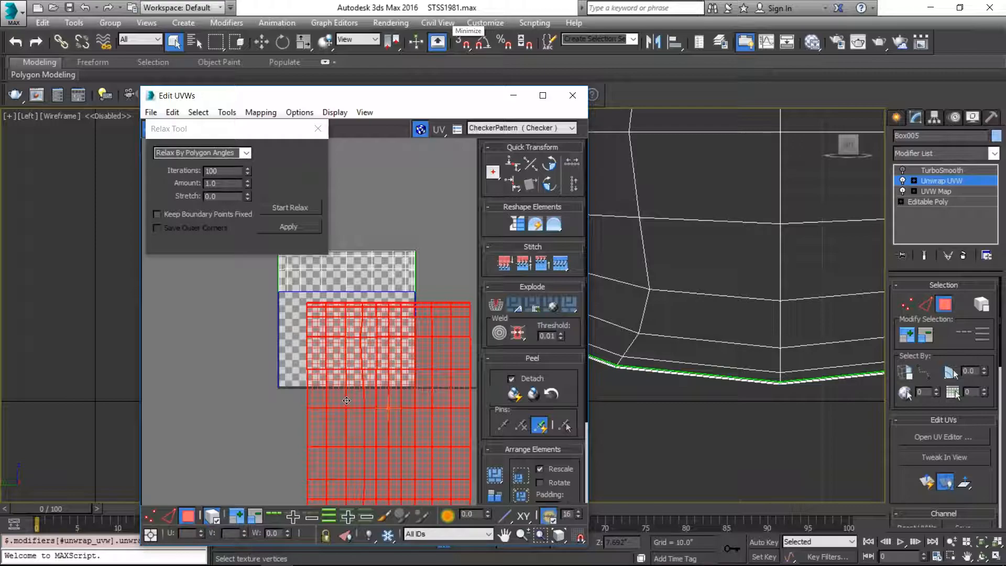
{"action": "left_click_drag", "start_coordinate": [346, 401], "coordinate": [114, 430]}
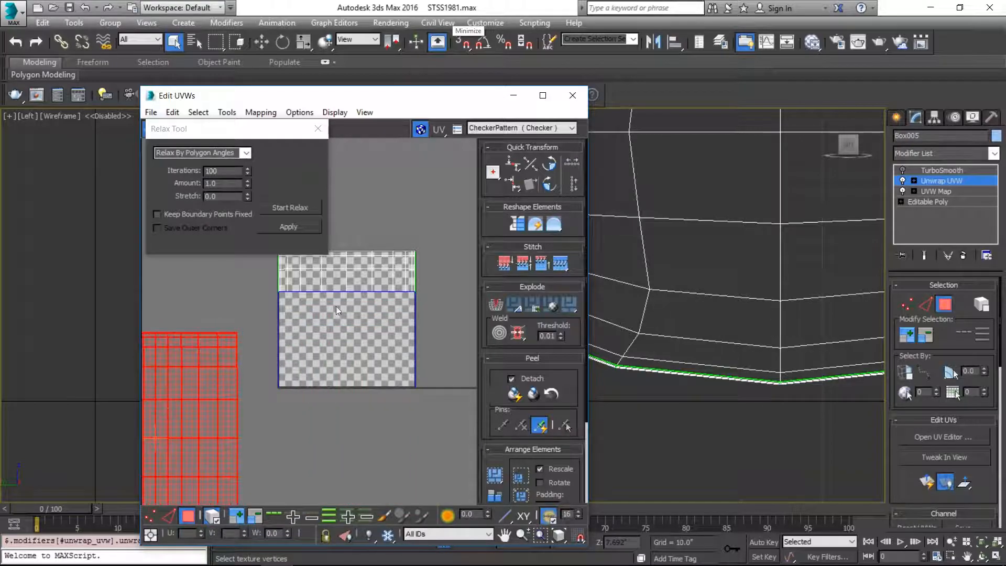
Step: Relax the smaller side element by polygon angles and move it beside the UV tile, above the larger one
{"action": "left_click", "coordinate": [345, 265]}
{"action": "left_click", "coordinate": [290, 208]}
{"action": "left_click", "coordinate": [290, 208]}
{"action": "left_click_drag", "start_coordinate": [355, 268], "coordinate": [172, 267]}
Step: Relax the two end cap elements by polygon angles into flat ovals
{"action": "left_click", "coordinate": [315, 309]}
{"action": "left_click", "coordinate": [313, 209]}
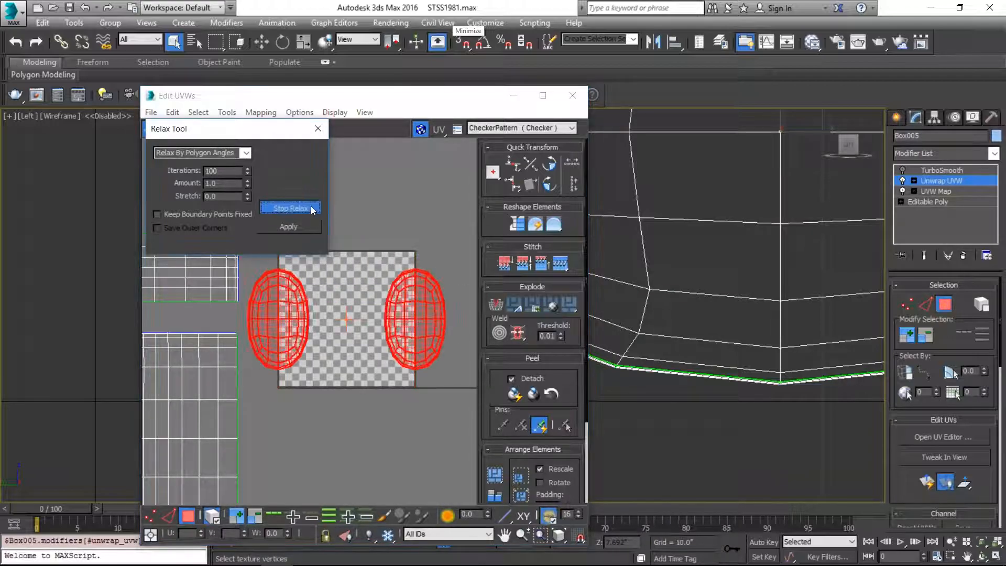
{"action": "left_click", "coordinate": [312, 208]}
{"action": "middle_click_drag", "start_coordinate": [350, 296], "coordinate": [459, 292]}
{"action": "scroll", "coordinate": [684, 257], "scroll_direction": "down", "scroll_amount": 7}
{"action": "scroll", "coordinate": [698, 257], "scroll_direction": "up", "scroll_amount": 2}
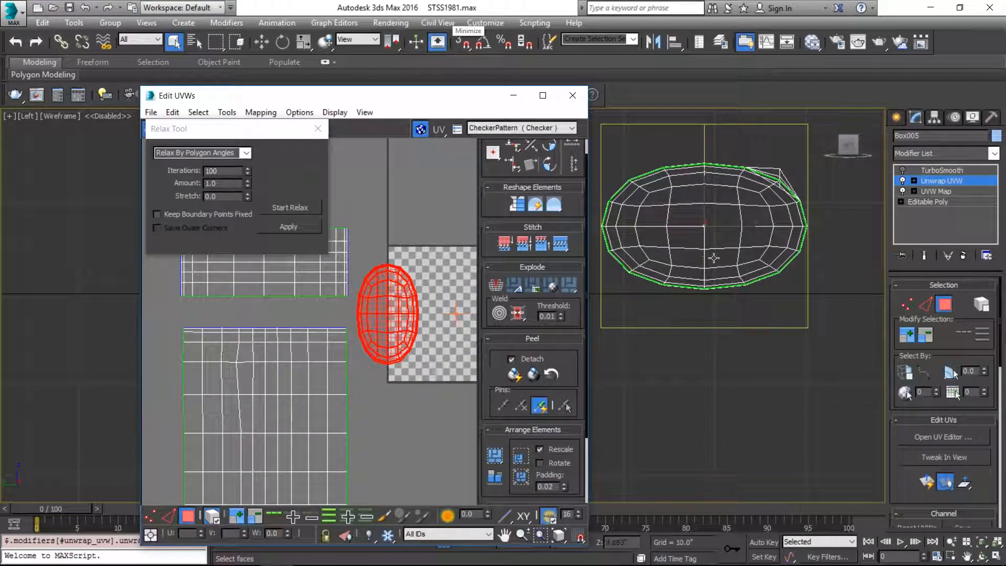
Step: Select the long lower border of the smaller side element and stitch it to the matching edge of the larger one
{"action": "middle_click_drag", "start_coordinate": [690, 232], "coordinate": [702, 273], "text": "alt"}
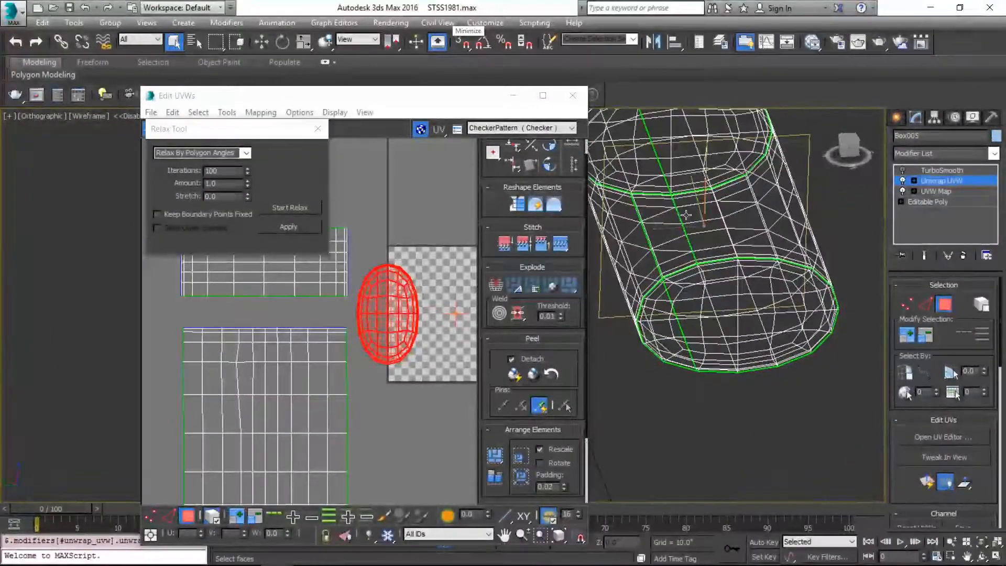
{"action": "key", "text": "2"}
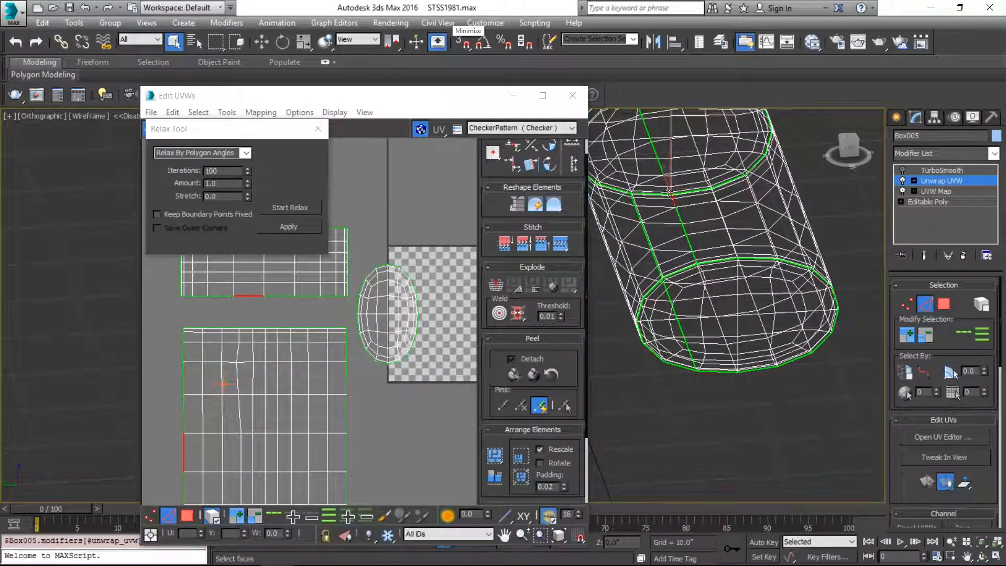
{"action": "left_click", "coordinate": [211, 295]}
{"action": "key", "text": "2"}
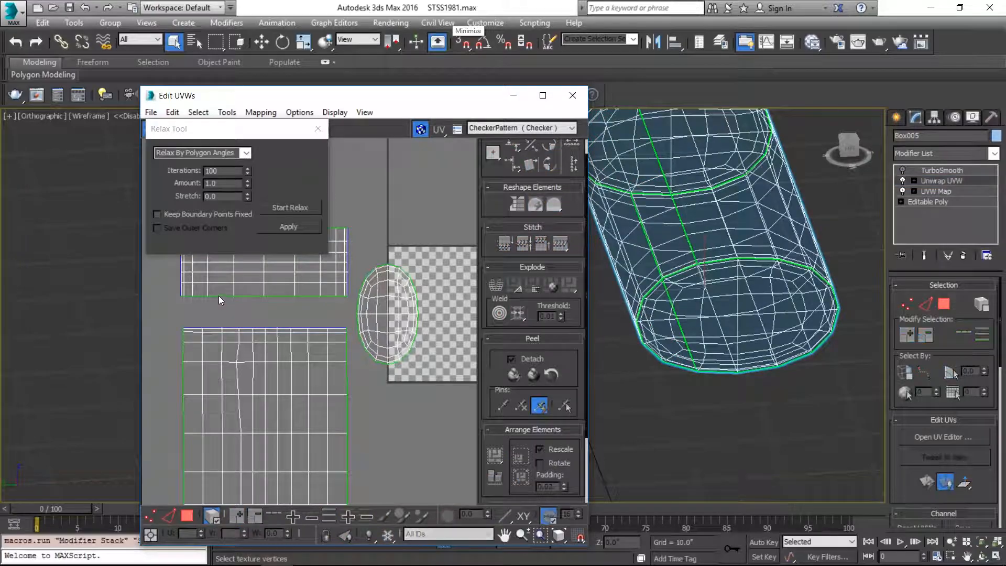
{"action": "left_click", "coordinate": [169, 516]}
{"action": "left_click", "coordinate": [221, 295]}
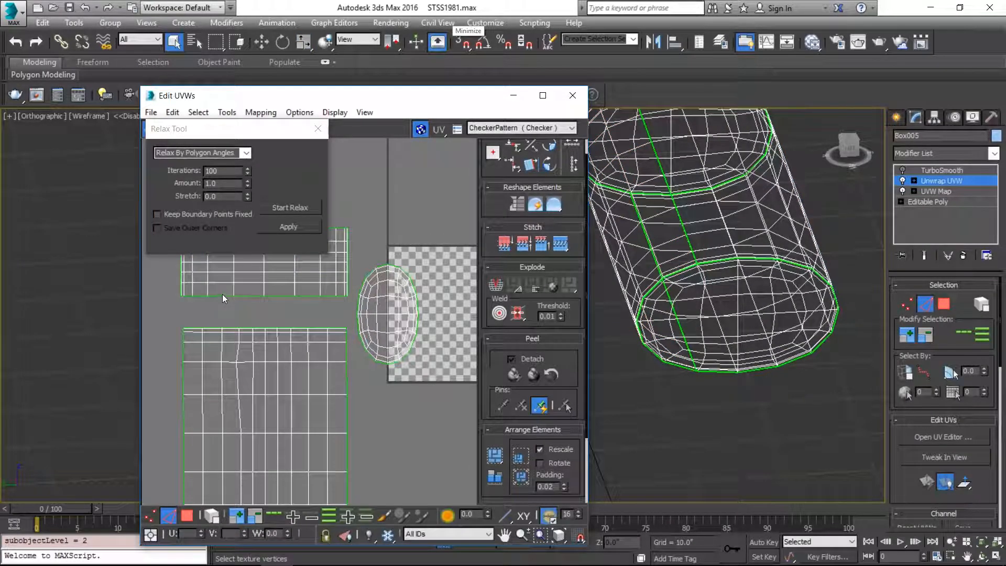
{"action": "double_click", "coordinate": [220, 295]}
{"action": "middle_click_drag", "start_coordinate": [220, 301], "coordinate": [276, 313]}
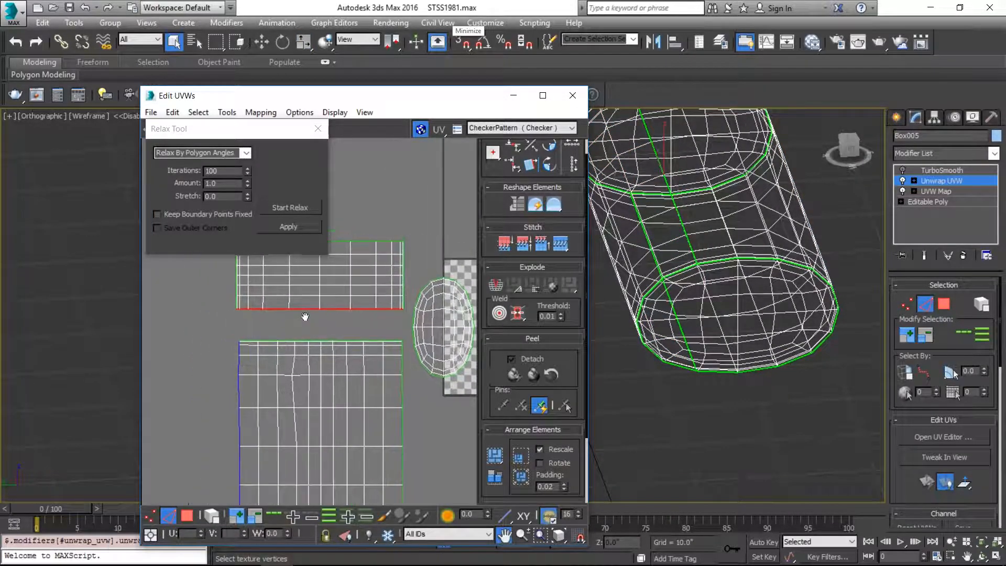
{"action": "left_click", "coordinate": [560, 244]}
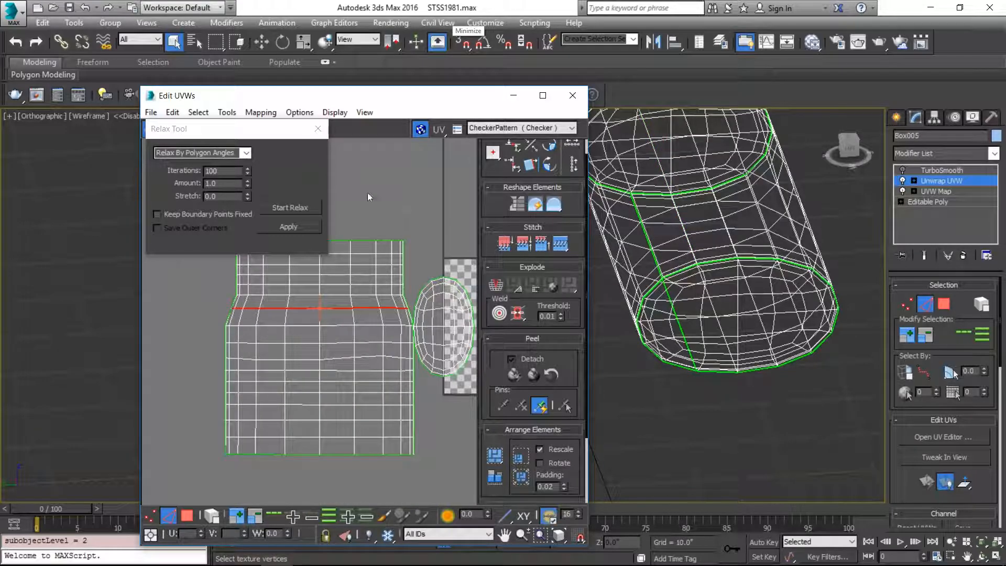
Step: Select the whole stitched side element and relax it by polygon angles into a clean rectangular grid
{"action": "left_click", "coordinate": [187, 516]}
{"action": "left_click", "coordinate": [301, 334]}
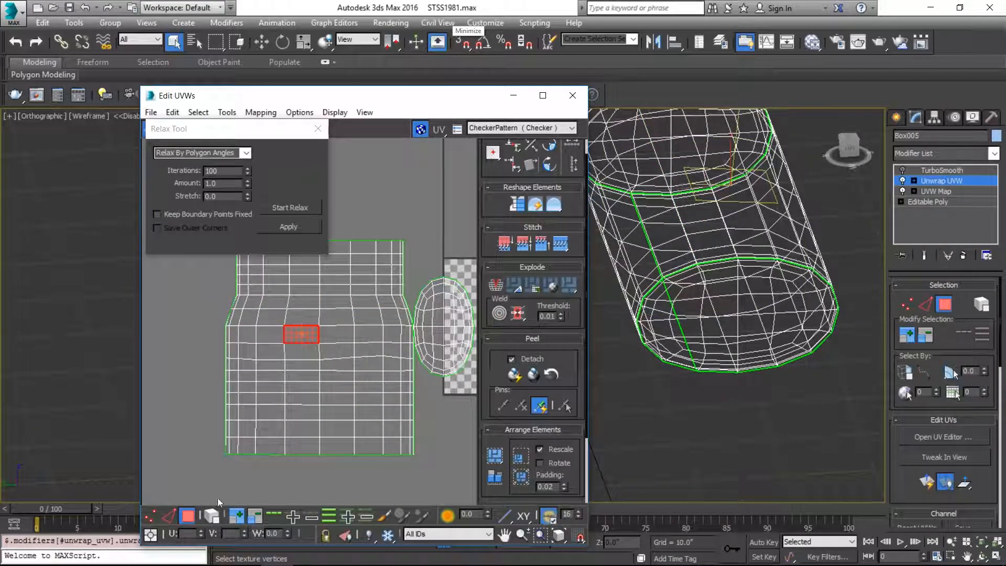
{"action": "double_click", "coordinate": [259, 415]}
{"action": "left_click", "coordinate": [290, 207]}
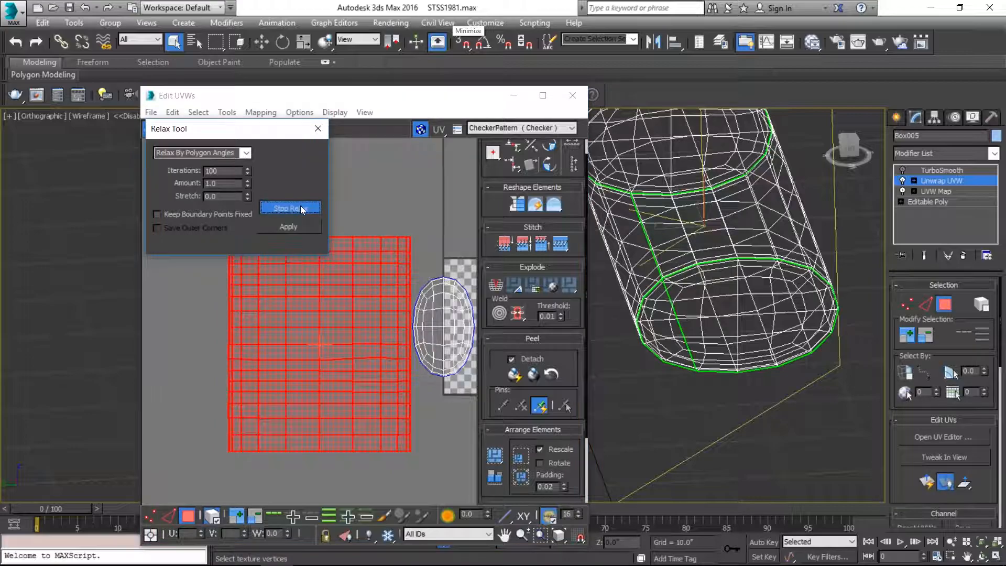
Step: Pack all UV elements into the UV tile with Rescale on, and close the Relax Tool
{"action": "key", "text": "ctrl+a"}
{"action": "left_click", "coordinate": [495, 456]}
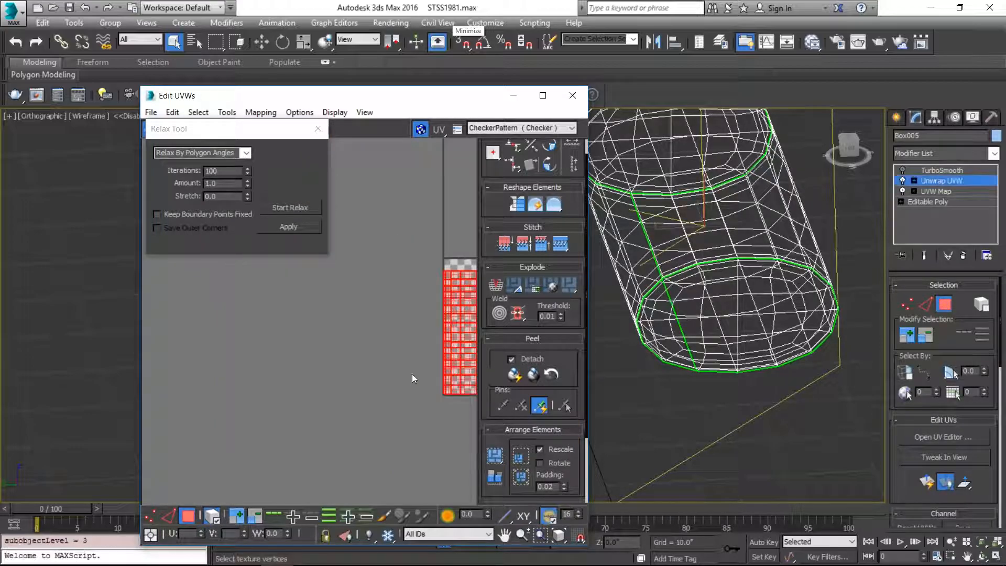
{"action": "middle_click_drag", "start_coordinate": [413, 382], "coordinate": [183, 371]}
{"action": "left_click", "coordinate": [317, 128]}
Step: Switch to shaded display, close the UV editor, and end isolation to compare the textured box with the neighbouring cylinder
{"action": "key", "text": "F3"}
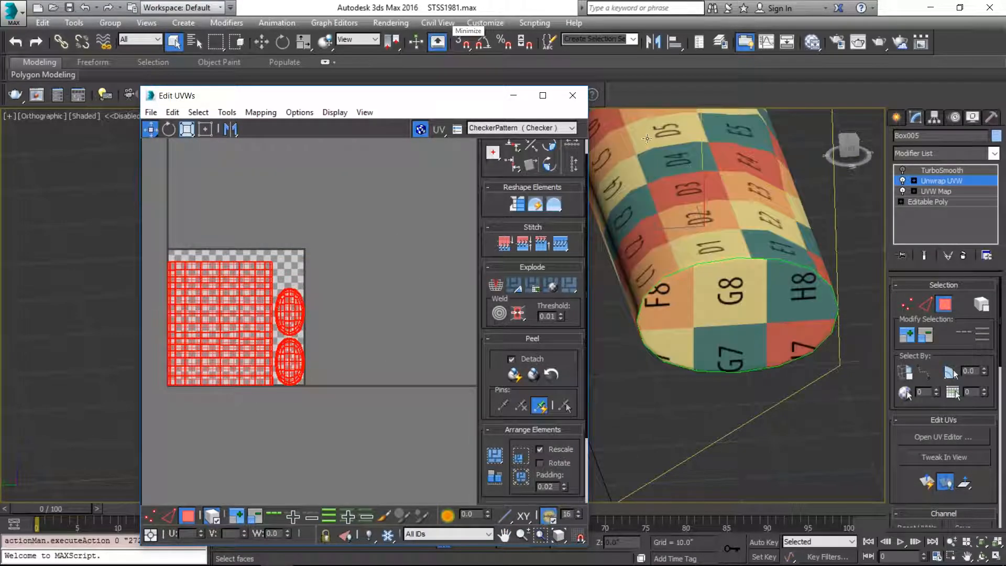
{"action": "left_click", "coordinate": [579, 97]}
{"action": "middle_click_drag", "start_coordinate": [461, 252], "coordinate": [528, 265], "text": "alt"}
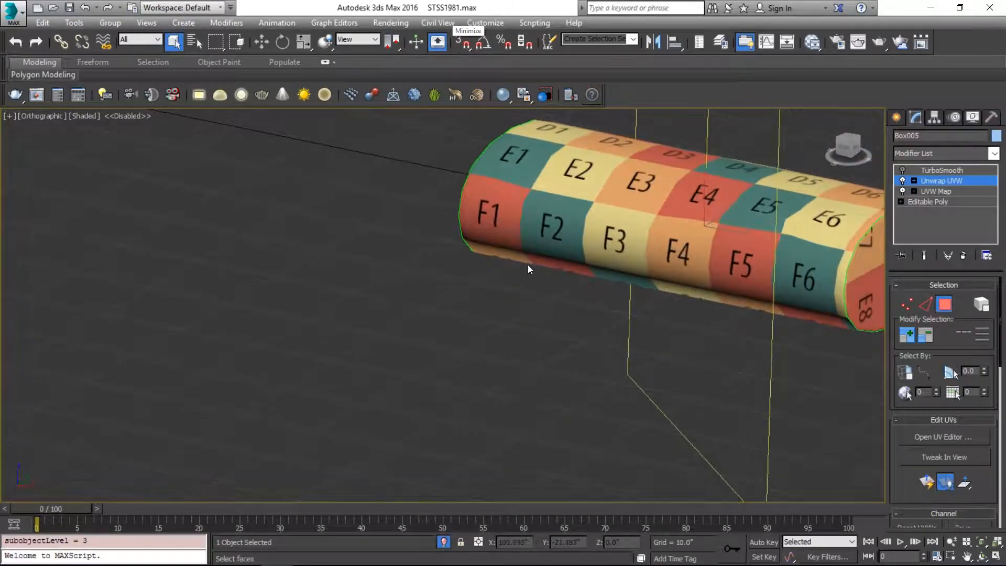
{"action": "key", "text": "1"}
{"action": "key", "text": "1"}
{"action": "scroll", "coordinate": [648, 283], "scroll_direction": "down", "scroll_amount": 3}
{"action": "middle_click_drag", "start_coordinate": [651, 328], "coordinate": [665, 375]}
{"action": "key", "text": "z"}
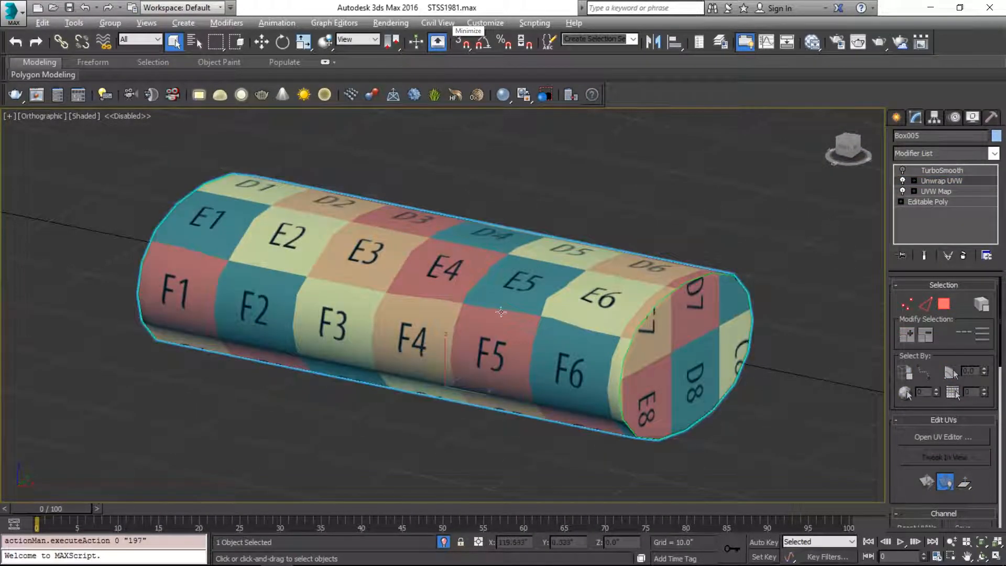
{"action": "scroll", "coordinate": [478, 318], "scroll_direction": "down", "scroll_amount": 3}
{"action": "scroll", "coordinate": [478, 318], "scroll_direction": "up", "scroll_amount": 2}
{"action": "left_click", "coordinate": [444, 542]}
{"action": "middle_click_drag", "start_coordinate": [393, 389], "coordinate": [524, 394]}
{"action": "scroll", "coordinate": [524, 393], "scroll_direction": "down", "scroll_amount": 2}
{"action": "scroll", "coordinate": [630, 281], "scroll_direction": "up", "scroll_amount": 2}
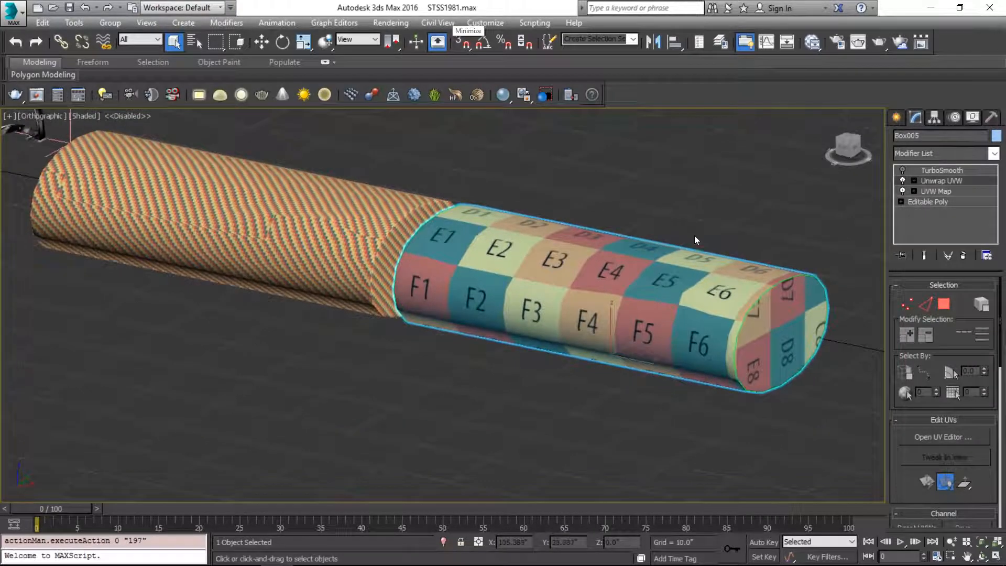
Step: Collapse the modifier stack down to and including Unwrap UVW, keeping TurboSmooth on top
{"action": "left_click", "coordinate": [951, 181]}
{"action": "right_click", "coordinate": [945, 181]}
{"action": "left_click", "coordinate": [868, 297]}
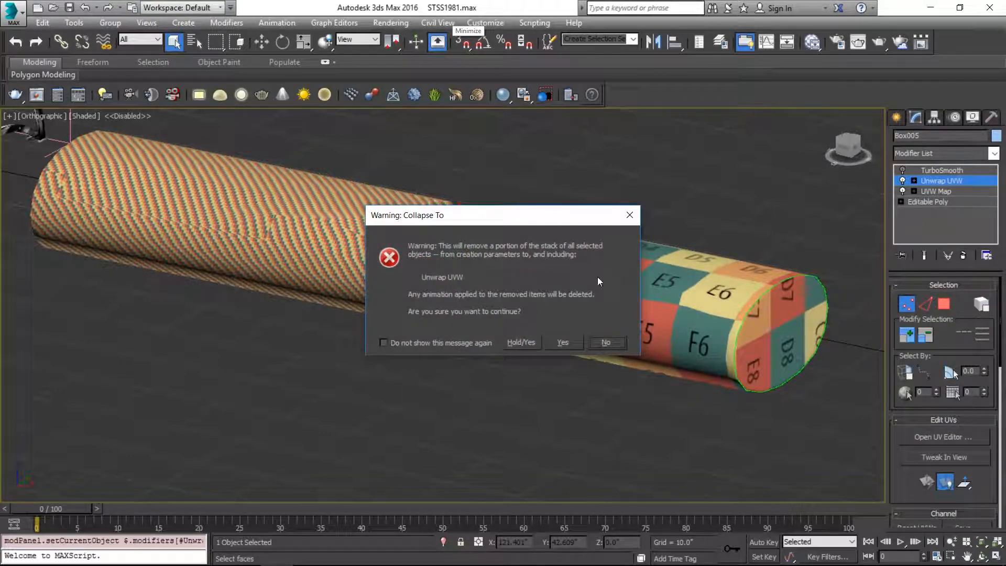
{"action": "left_click", "coordinate": [564, 342]}
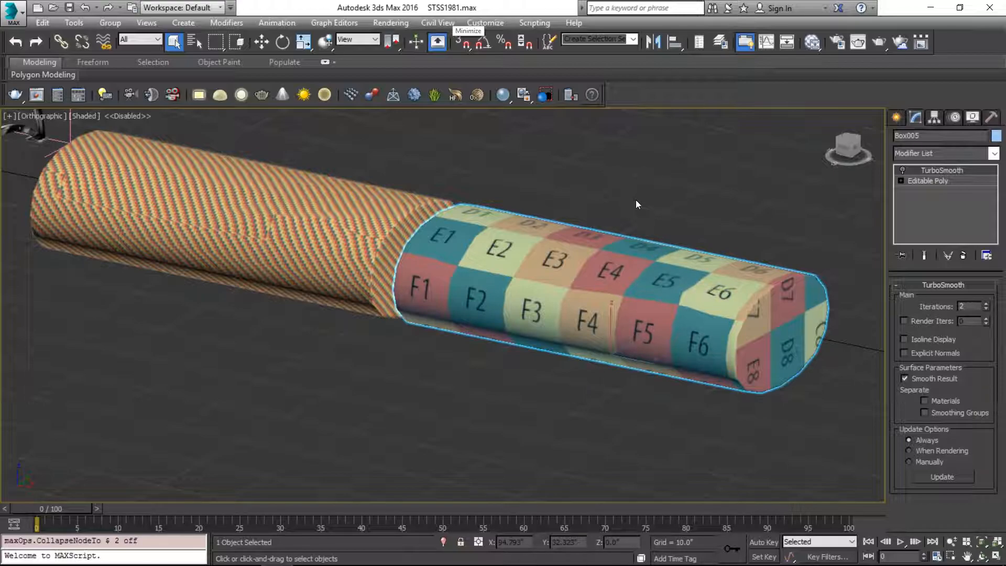
{"action": "left_click", "coordinate": [525, 197]}
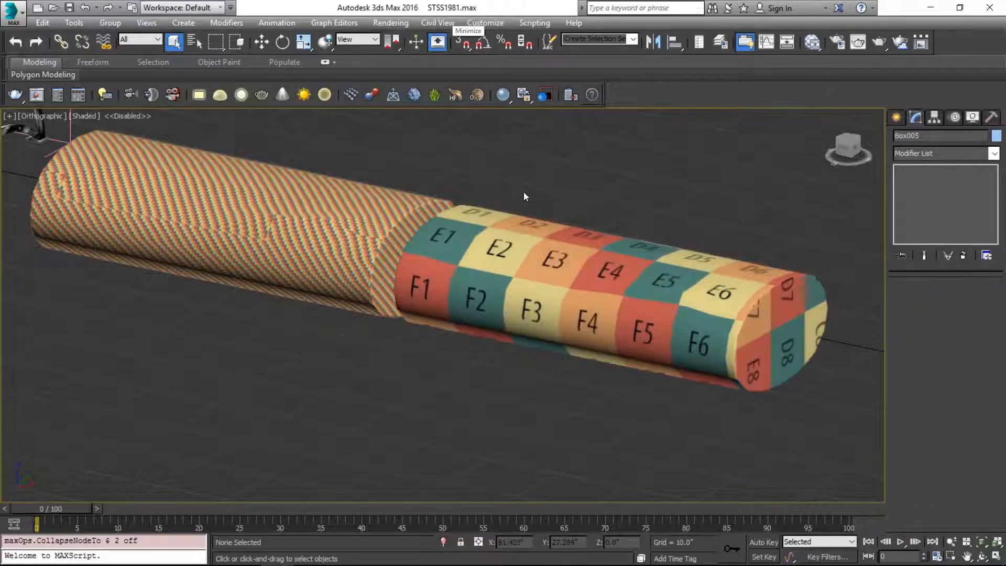
{"action": "left_click", "coordinate": [511, 236]}
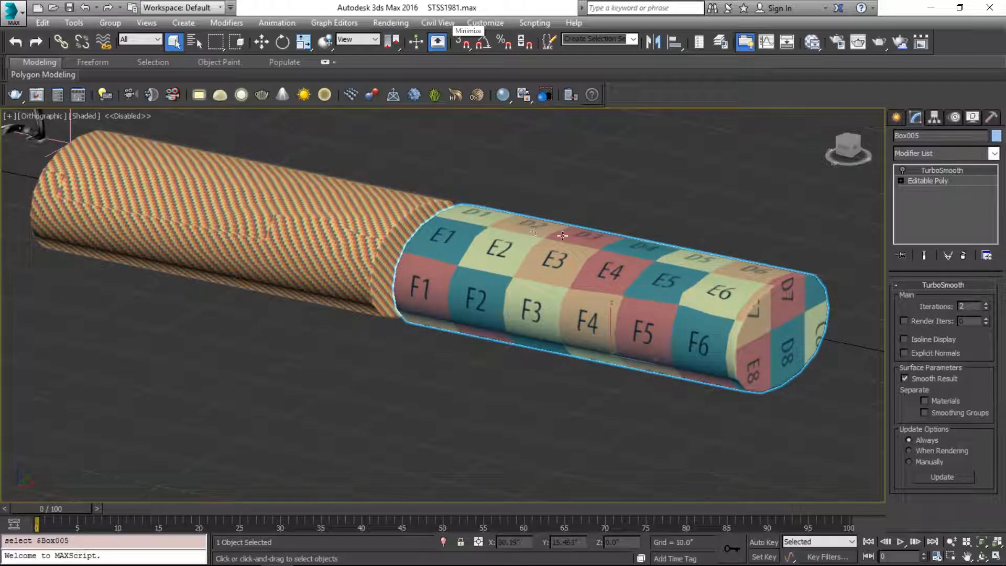
{"action": "left_click", "coordinate": [375, 234], "text": "ctrl"}
{"action": "left_click", "coordinate": [642, 248]}
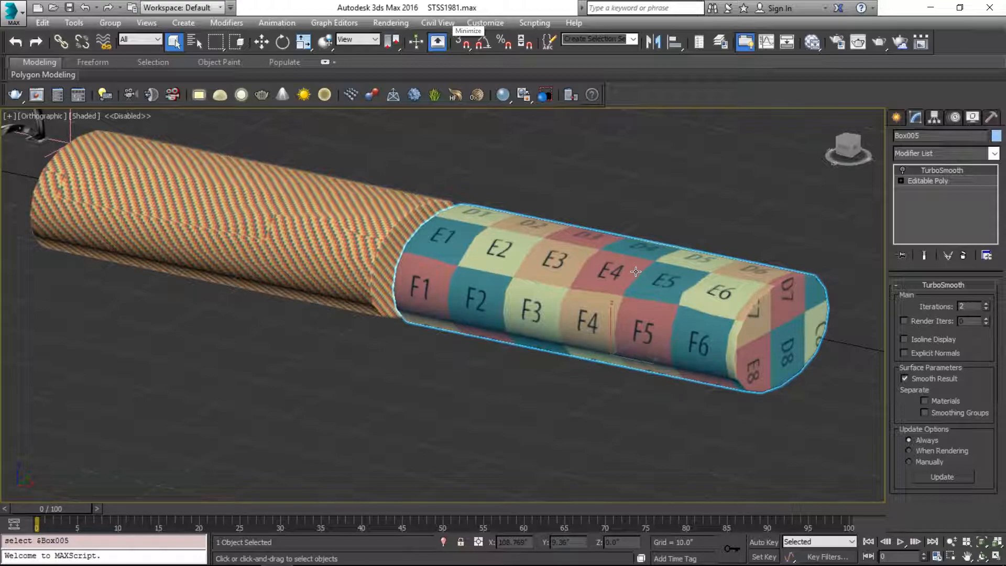
Step: Add an object-space MapScaler modifier above TurboSmooth on the box copy
{"action": "left_click", "coordinate": [963, 151]}
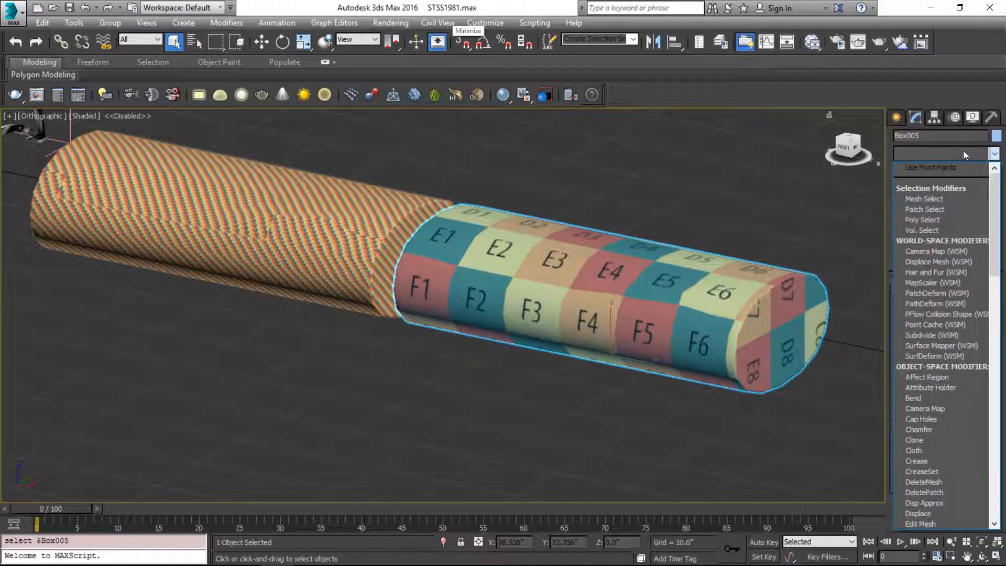
{"action": "key", "text": "m"}
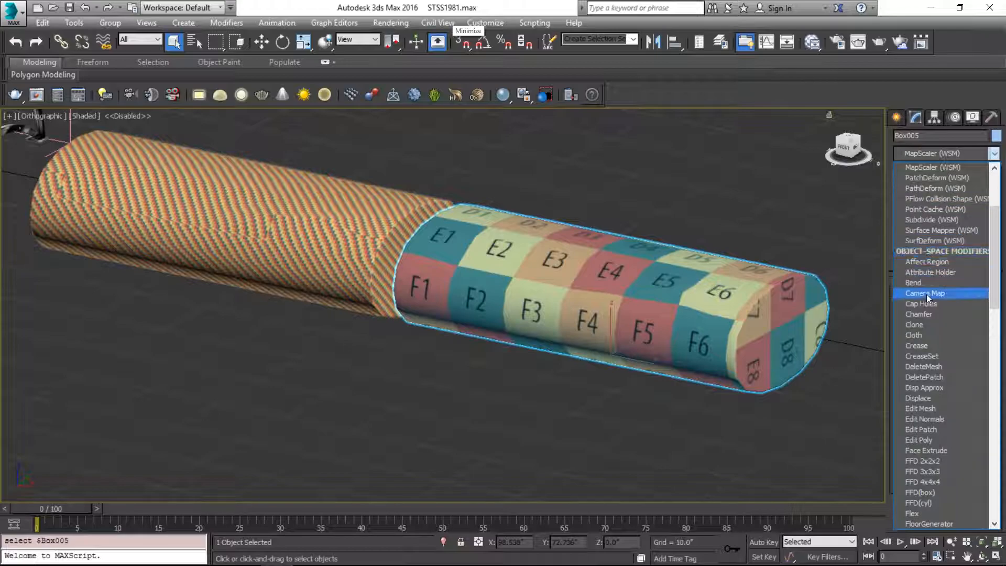
{"action": "scroll", "coordinate": [926, 382], "scroll_direction": "down", "scroll_amount": 7}
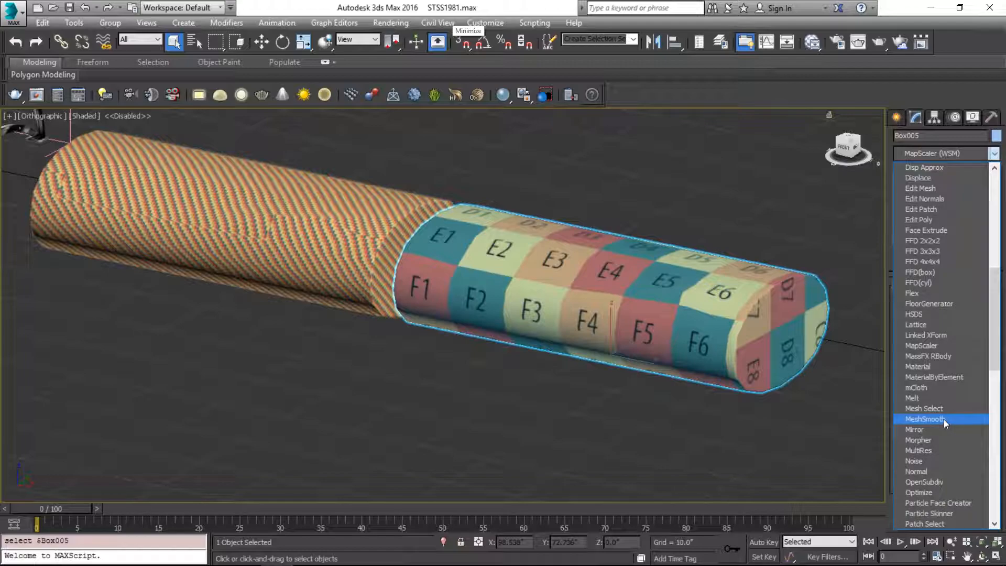
{"action": "left_click", "coordinate": [947, 349]}
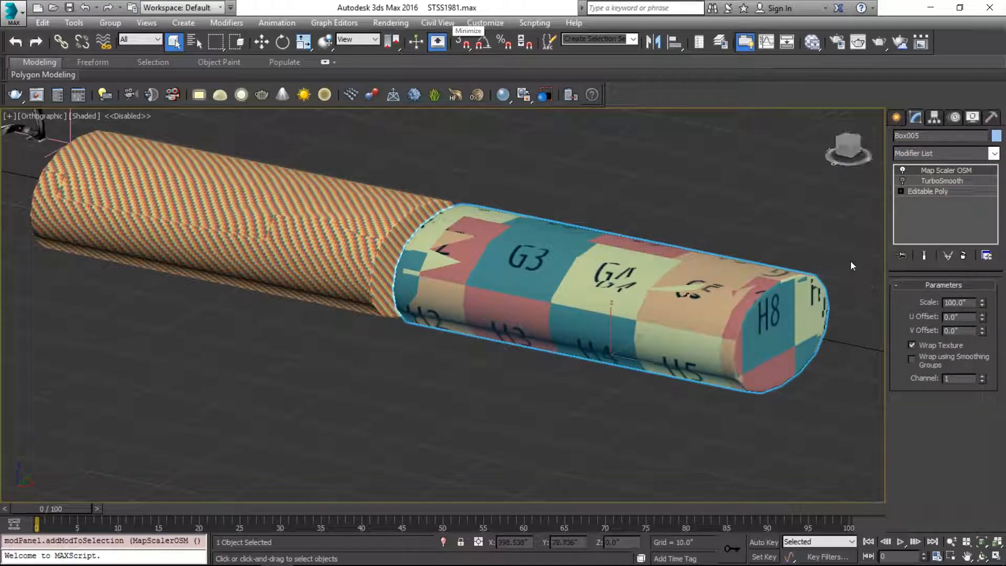
Step: Move the Map Scaler modifier beneath TurboSmooth and delete TurboSmooth from the stack
{"action": "left_click_drag", "start_coordinate": [938, 171], "coordinate": [939, 188]}
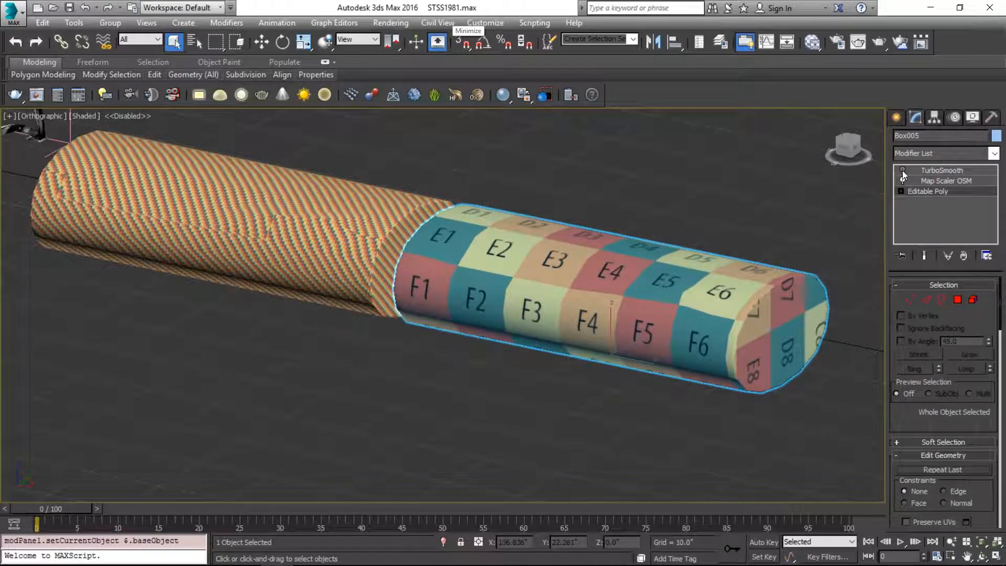
{"action": "left_click", "coordinate": [933, 182]}
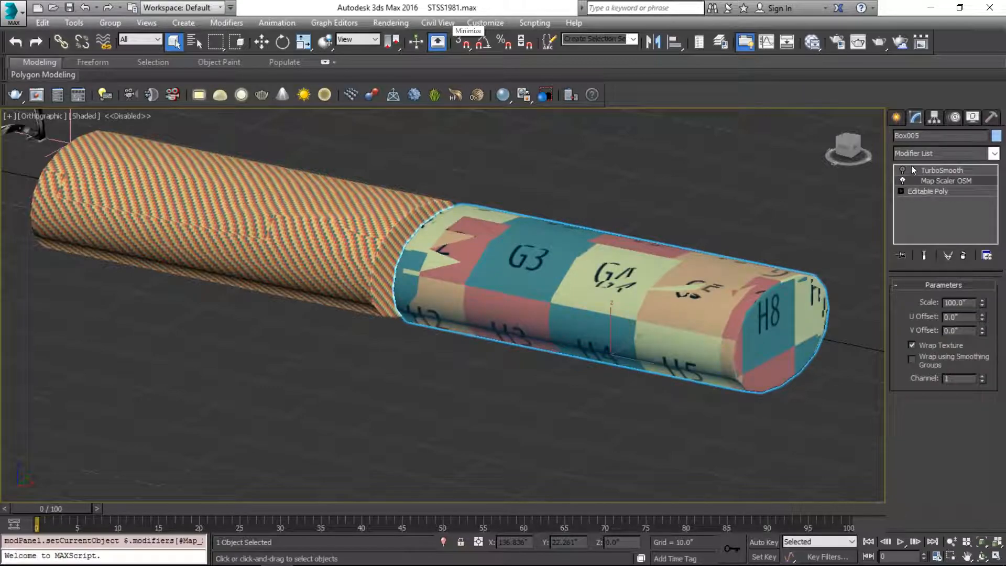
{"action": "right_click", "coordinate": [933, 171]}
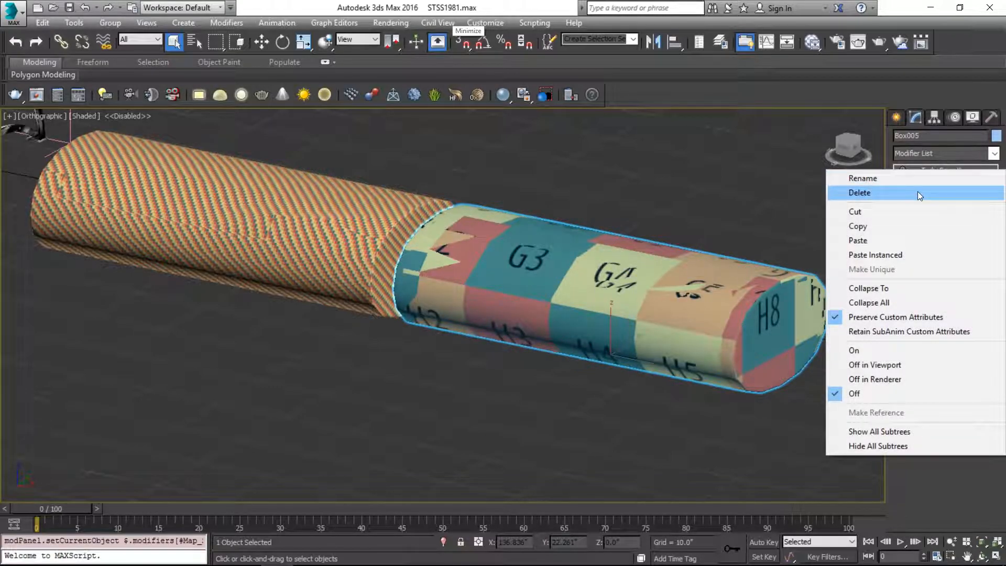
{"action": "left_click", "coordinate": [917, 191]}
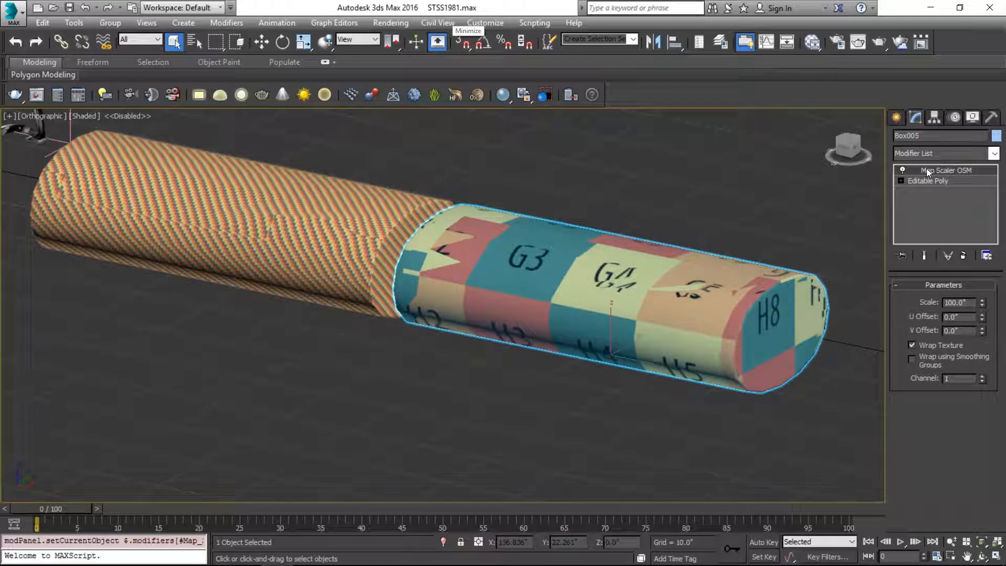
Step: Undo the TurboSmooth deletion and the reordering, and cut both Map Scaler and TurboSmooth from the stack
{"action": "key", "text": "ctrl+z"}
{"action": "key", "text": "ctrl+z"}
{"action": "key", "text": "ctrl+z"}
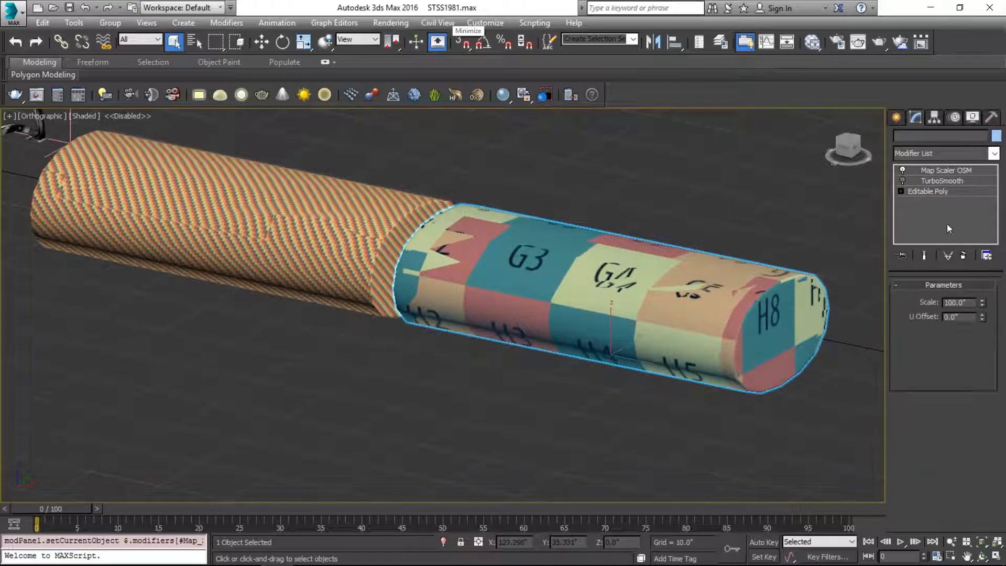
{"action": "right_click", "coordinate": [937, 169]}
{"action": "left_click", "coordinate": [904, 206]}
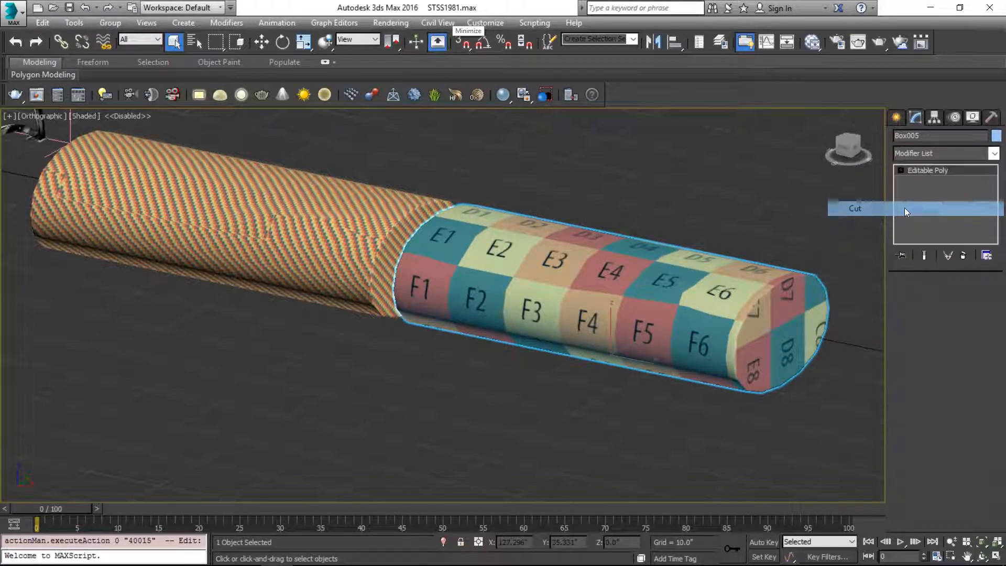
Step: Add an object-space MapScaler modifier directly above Editable Poly and set its Scale to 10
{"action": "left_click", "coordinate": [937, 155]}
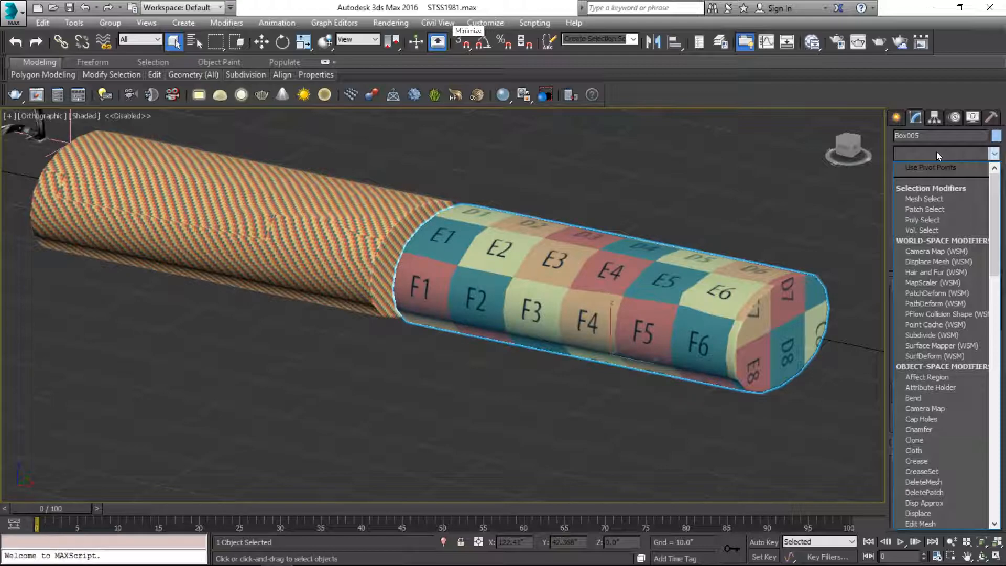
{"action": "scroll", "coordinate": [942, 349], "scroll_direction": "down", "scroll_amount": 8}
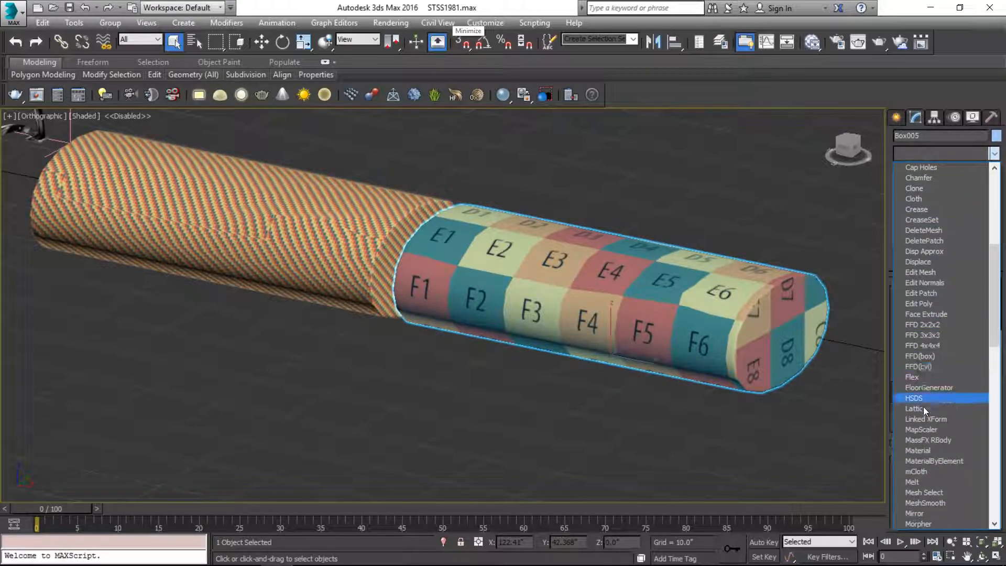
{"action": "scroll", "coordinate": [935, 445], "scroll_direction": "down", "scroll_amount": 1}
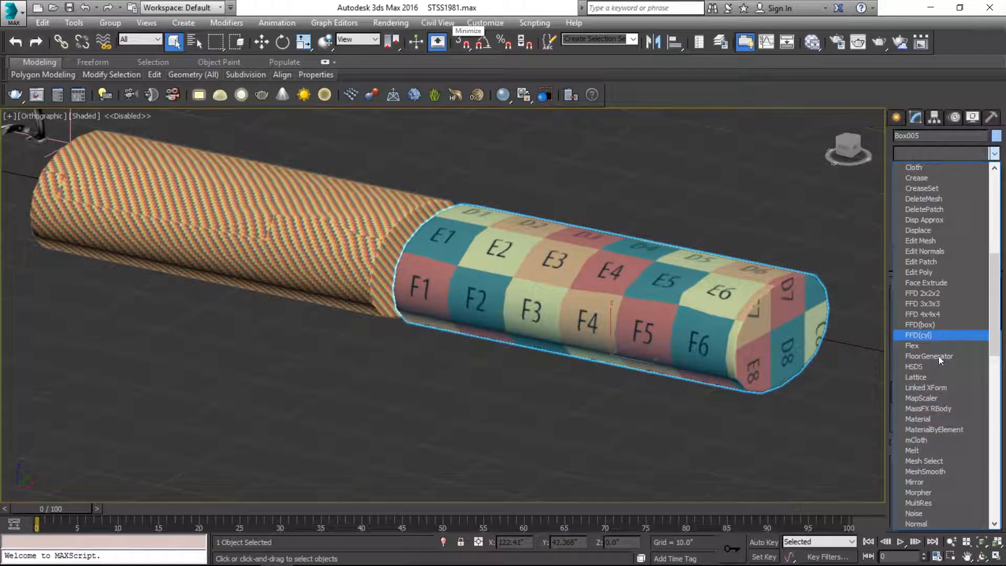
{"action": "type", "text": "we"}
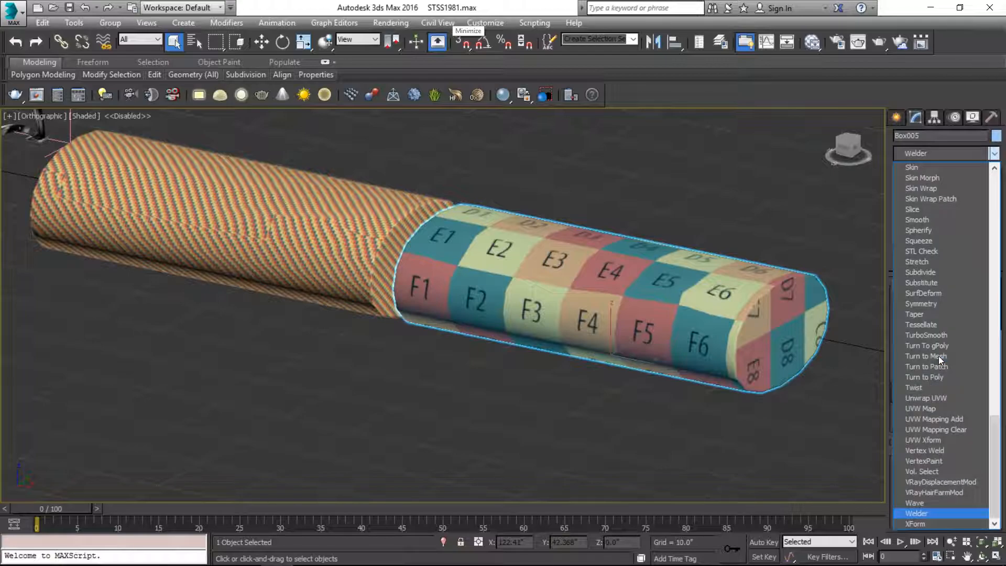
{"action": "scroll", "coordinate": [931, 287], "scroll_direction": "up", "scroll_amount": 7}
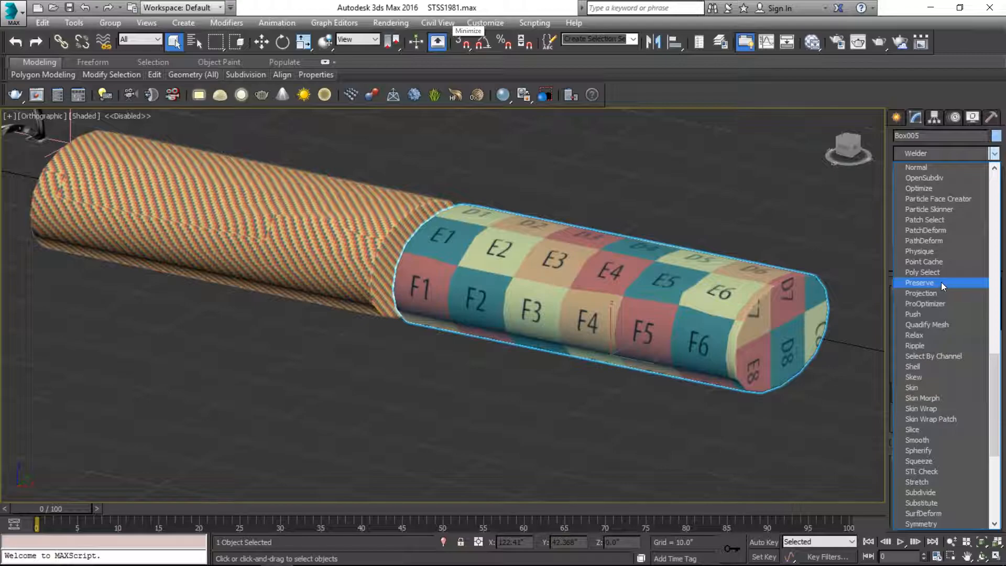
{"action": "scroll", "coordinate": [941, 282], "scroll_direction": "up", "scroll_amount": 6}
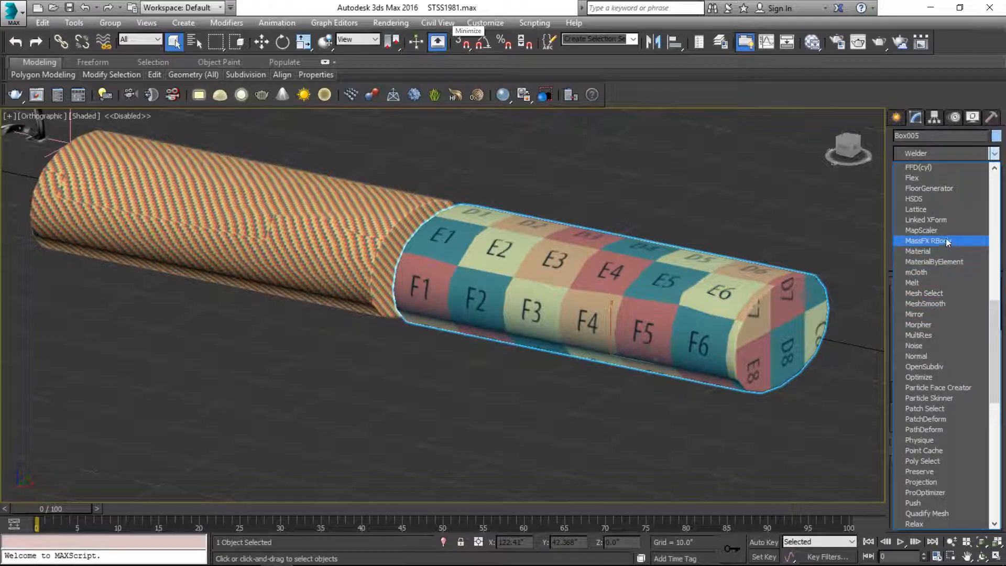
{"action": "left_click", "coordinate": [946, 230]}
{"action": "double_click", "coordinate": [967, 304]}
{"action": "type", "text": "10"}
{"action": "key", "text": "Return"}
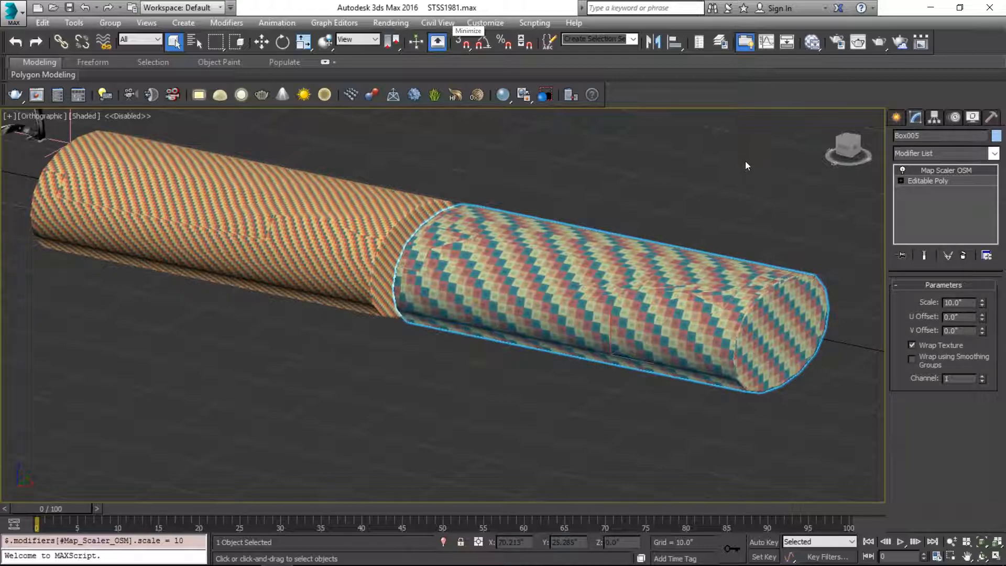
Step: Compare the box's checker mapping with Wrap Texture off and on, and undo a trial U Offset change
{"action": "left_click", "coordinate": [554, 182]}
{"action": "left_click", "coordinate": [524, 263]}
{"action": "middle_click_drag", "start_coordinate": [524, 263], "coordinate": [572, 275], "text": "alt"}
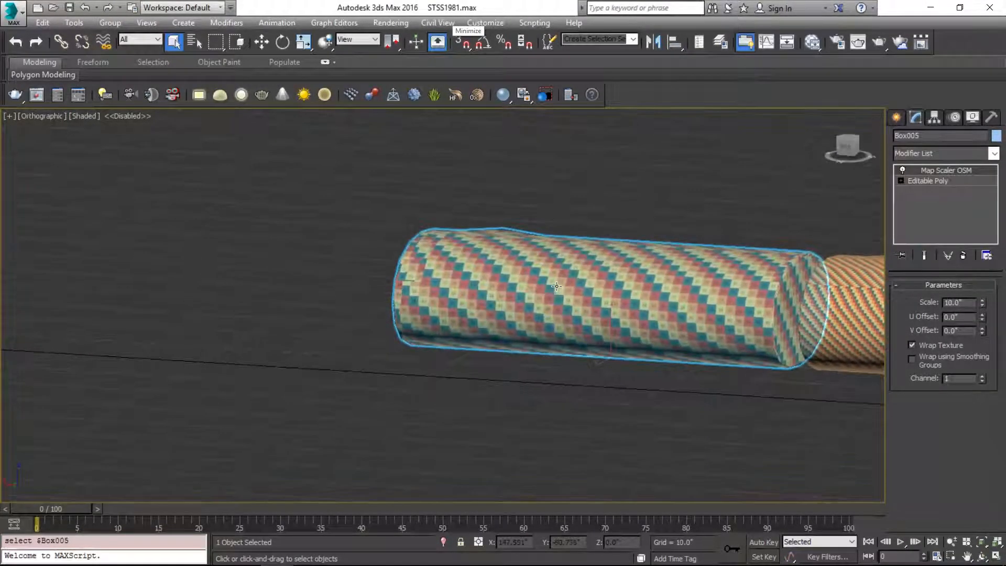
{"action": "left_click", "coordinate": [912, 345]}
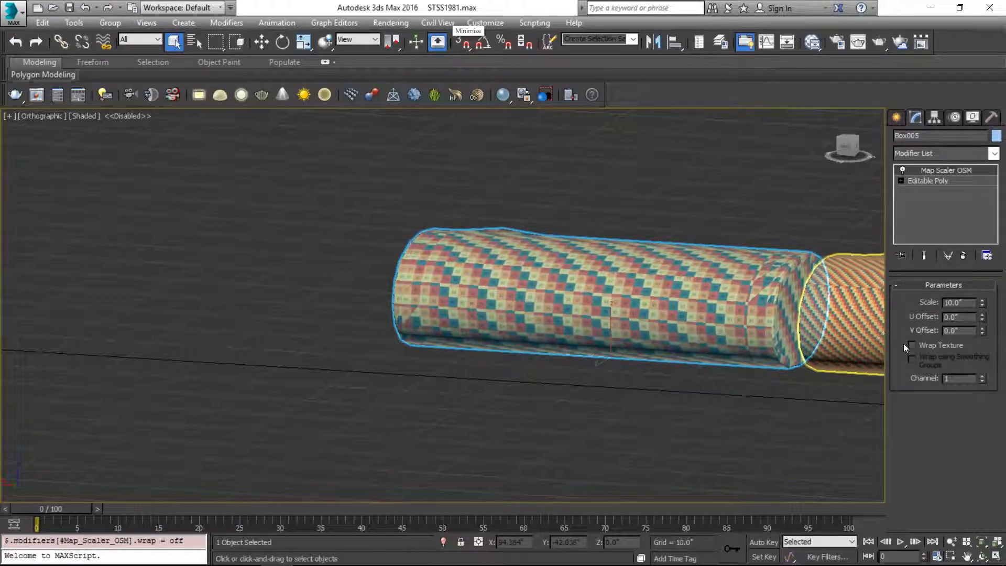
{"action": "left_click", "coordinate": [912, 345]}
{"action": "middle_click_drag", "start_coordinate": [776, 335], "coordinate": [754, 327], "text": "alt"}
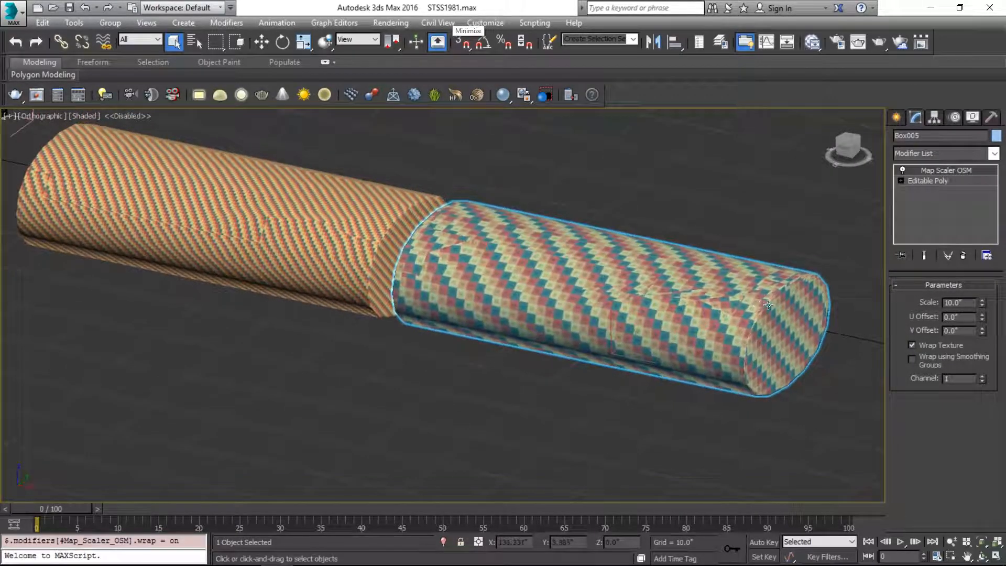
{"action": "mouse_move", "coordinate": [981, 316]}
{"action": "left_mouse_down"}
{"action": "mouse_move", "coordinate": [981, 270]}
{"action": "mouse_move", "coordinate": [981, 304]}
{"action": "left_mouse_up"}
{"action": "key", "text": "ctrl+z"}
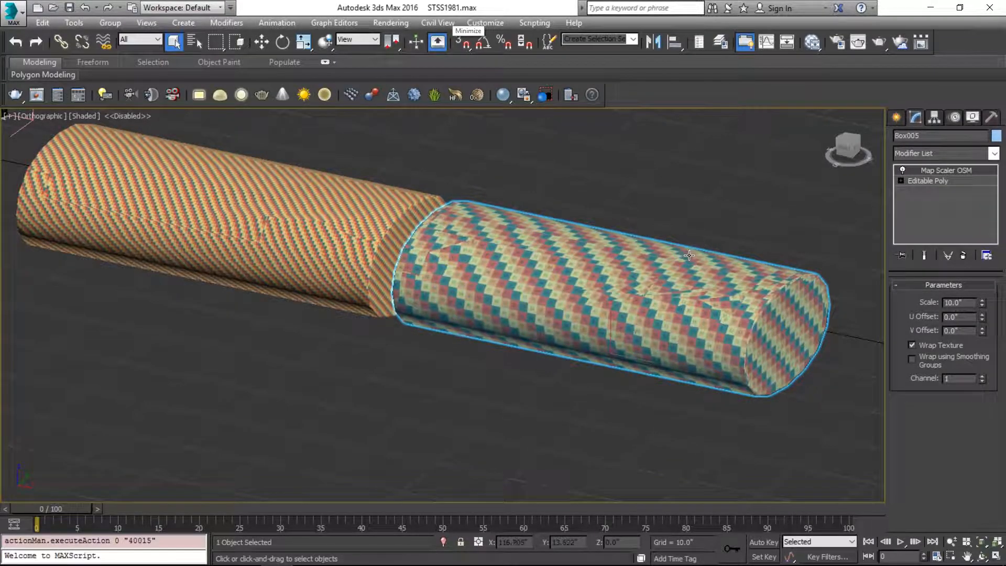
Step: Check the box in wireframe and shaded display, and delete the Map Scaler modifier from its stack
{"action": "key", "text": "F3"}
{"action": "key", "text": "F3"}
{"action": "right_click", "coordinate": [958, 171]}
{"action": "left_click", "coordinate": [954, 193]}
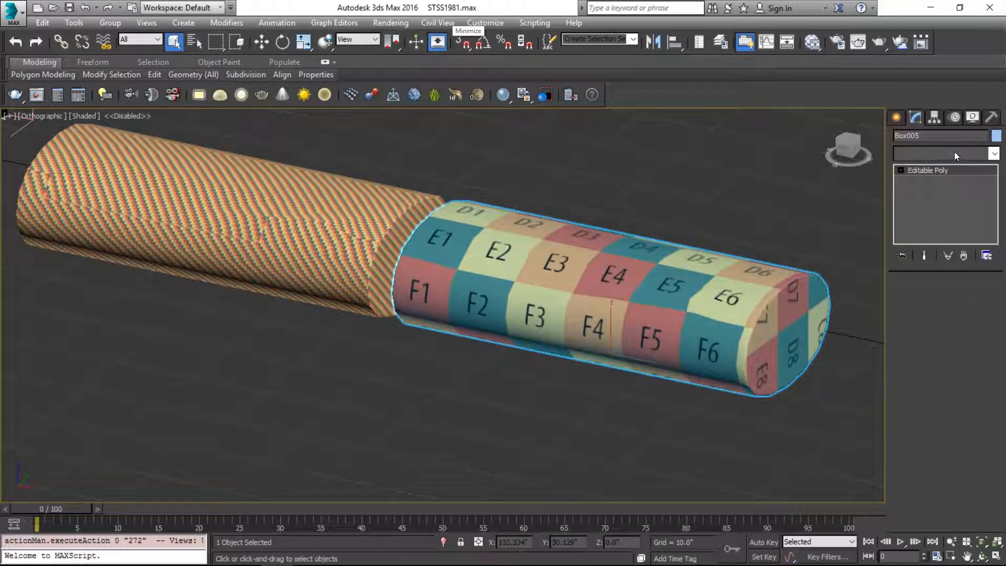
Step: Add a world-space MapScaler modifier to the box and set its Up Direction to World Z Axis
{"action": "left_click", "coordinate": [954, 152]}
{"action": "scroll", "coordinate": [932, 167], "scroll_direction": "down", "scroll_amount": 4}
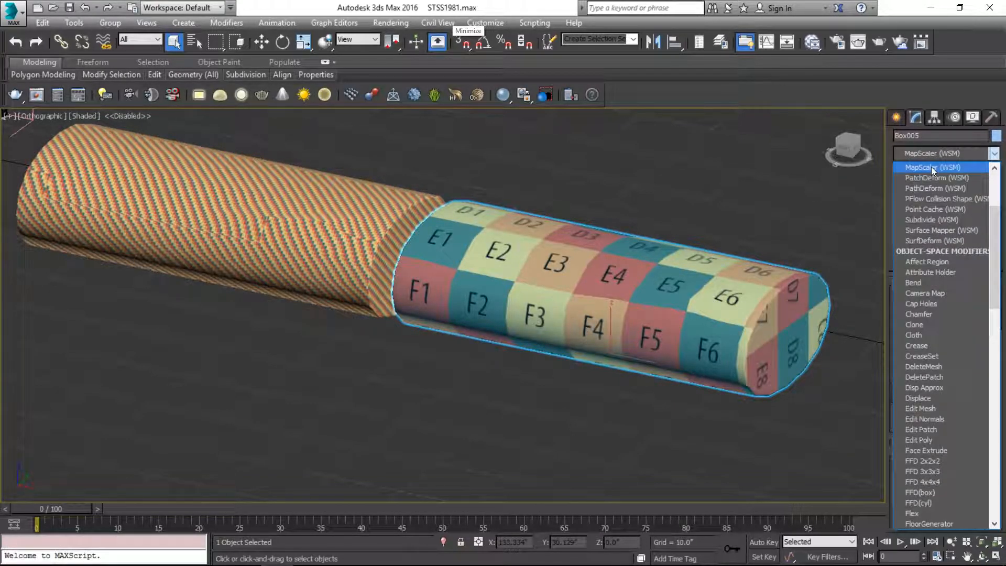
{"action": "left_click", "coordinate": [932, 166]}
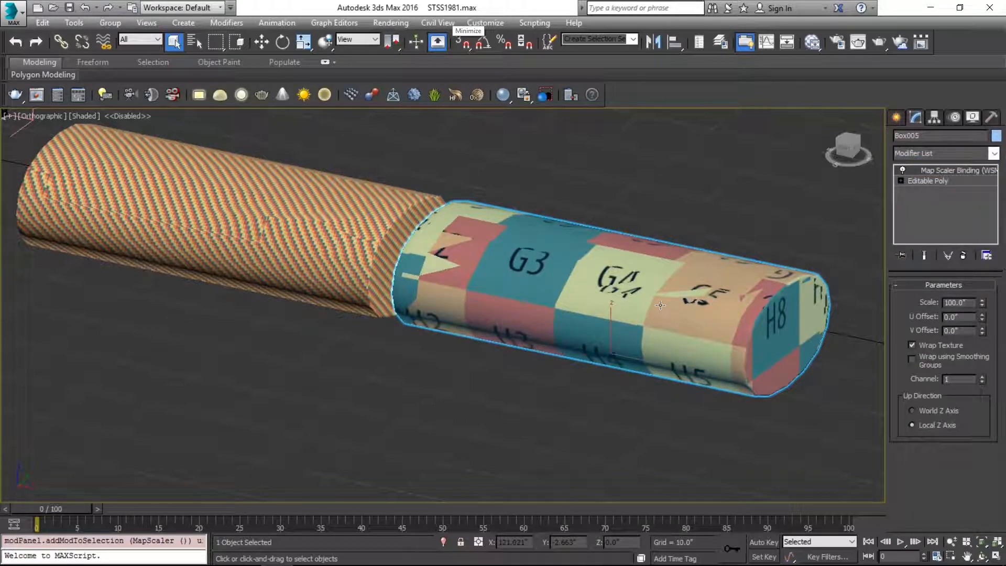
{"action": "middle_click_drag", "start_coordinate": [629, 280], "coordinate": [746, 317], "text": "alt"}
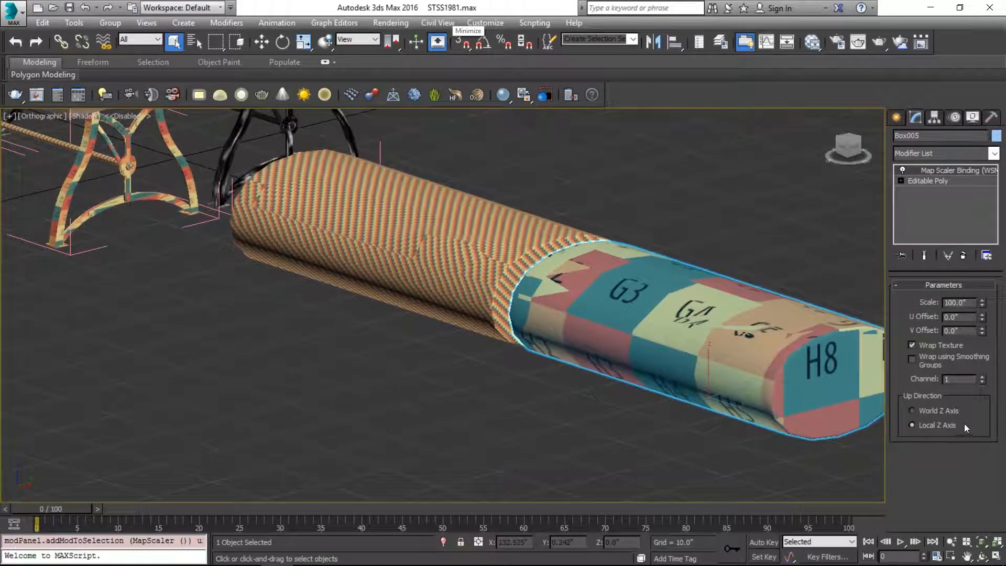
{"action": "left_click", "coordinate": [945, 410]}
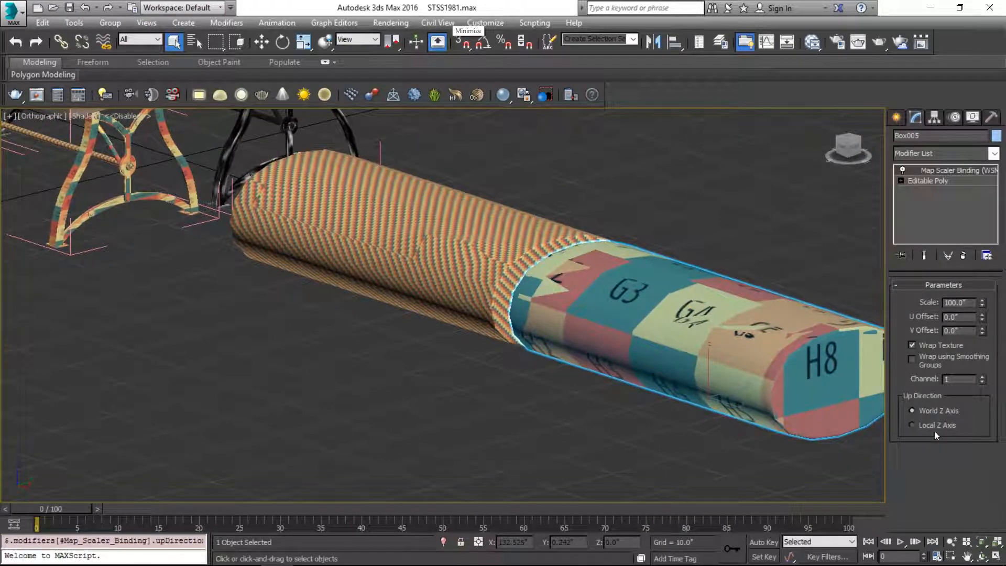
Step: Add an Unwrap UVW modifier beneath the Map Scaler Binding and inspect its UV layout with all polygons selected in the UV editor
{"action": "left_click", "coordinate": [942, 152]}
{"action": "key", "text": "u"}
{"action": "key", "text": "Return"}
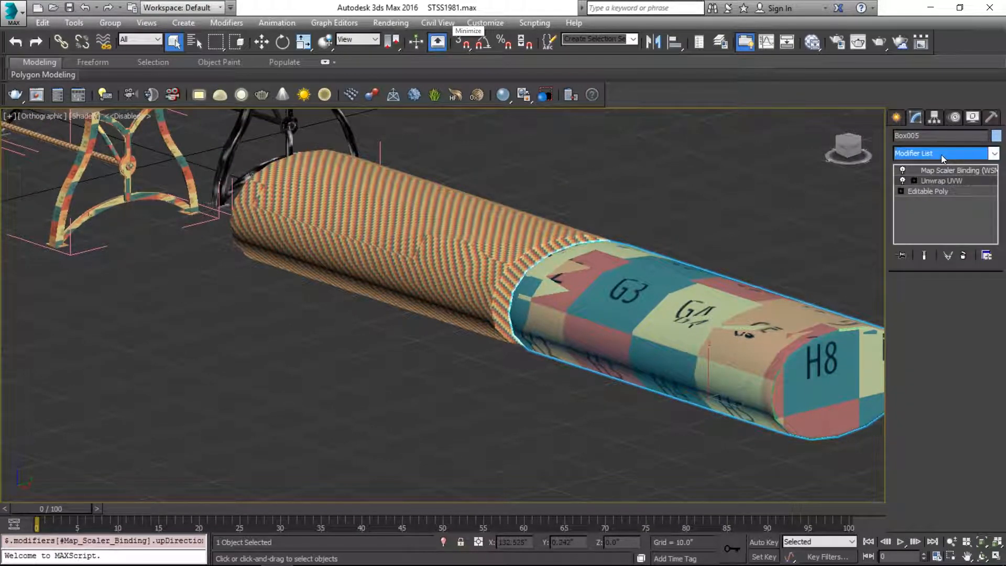
{"action": "left_click", "coordinate": [951, 440]}
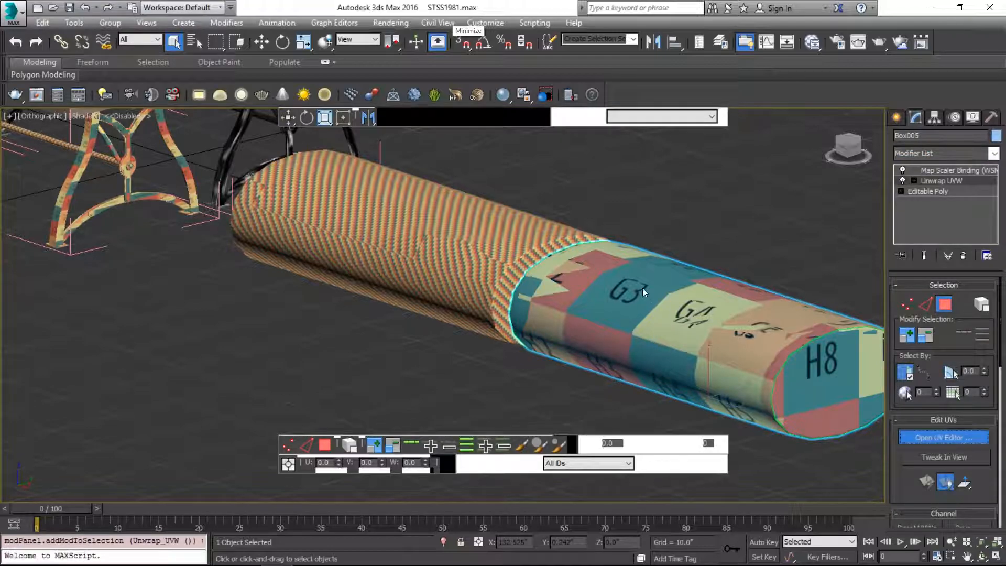
{"action": "key", "text": "1"}
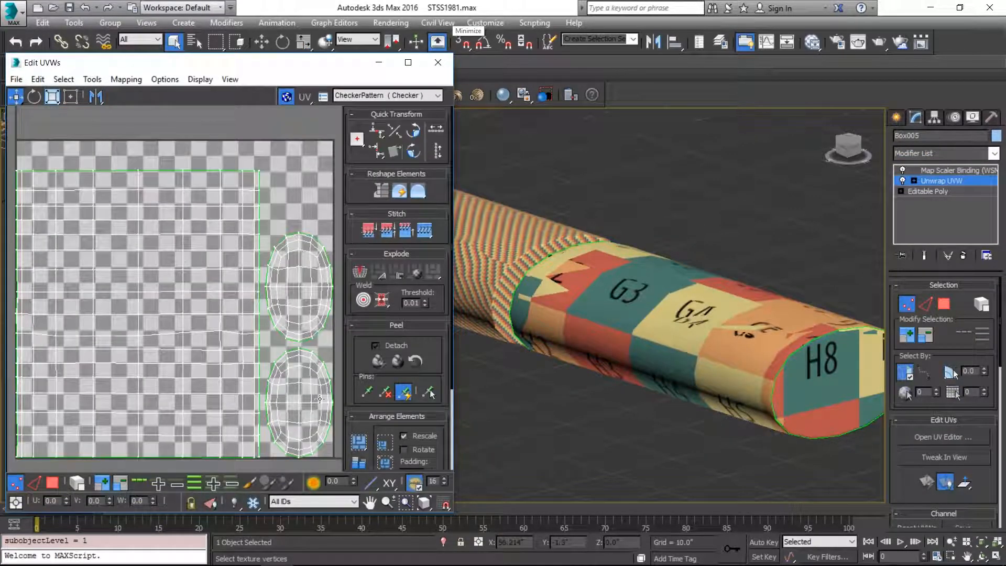
{"action": "left_click", "coordinate": [52, 483]}
{"action": "key", "text": "ctrl+a"}
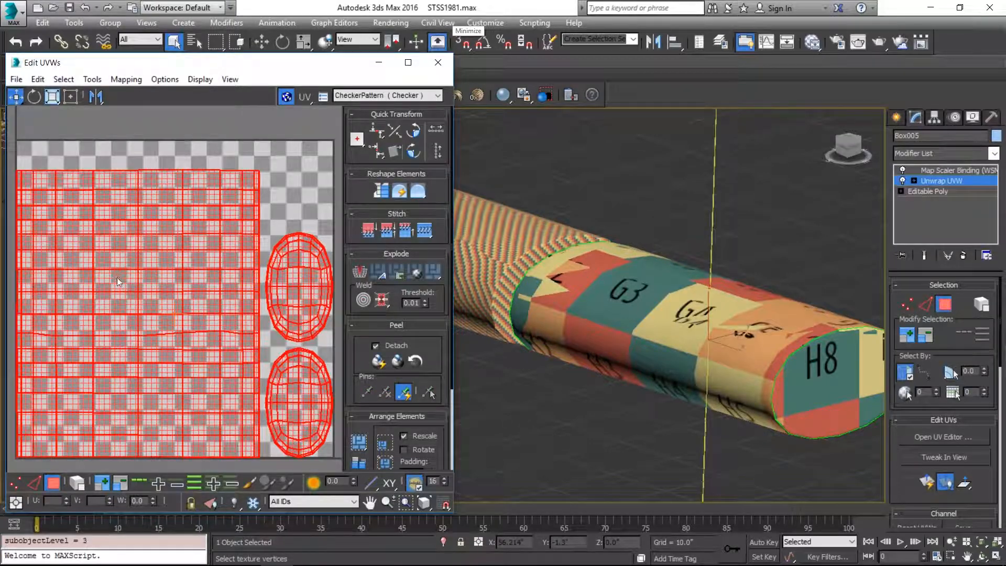
{"action": "left_click", "coordinate": [954, 171]}
{"action": "left_click", "coordinate": [437, 62]}
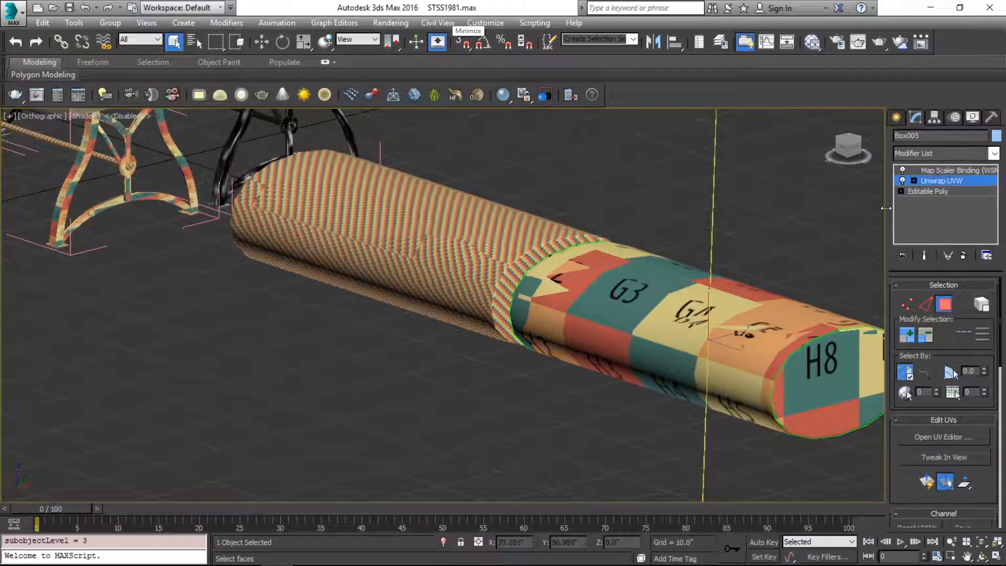
Step: Delete the Map Scaler Binding and add an object-space MapScaler above Unwrap UVW instead
{"action": "left_click", "coordinate": [945, 171]}
{"action": "right_click", "coordinate": [945, 172]}
{"action": "left_click", "coordinate": [943, 190]}
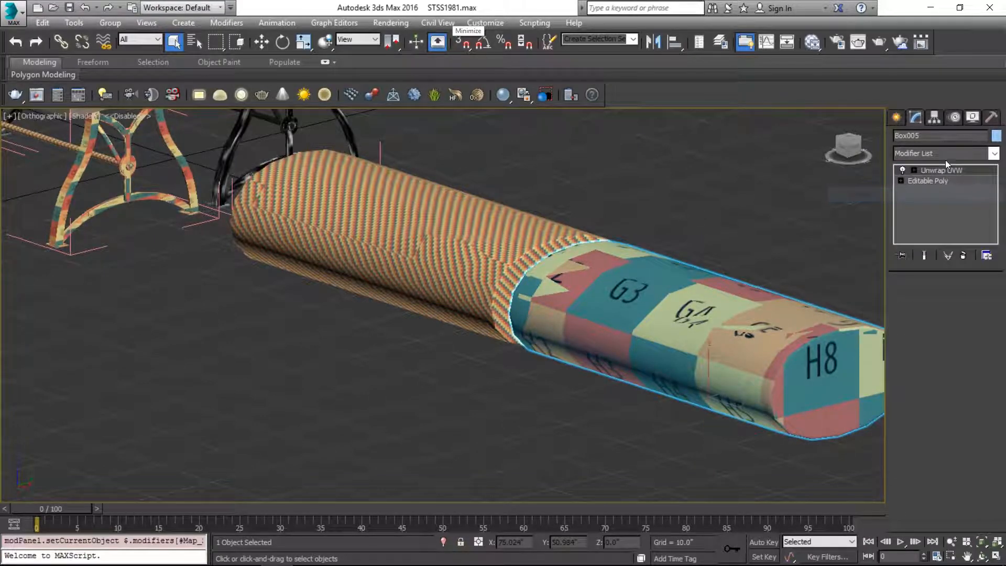
{"action": "left_click", "coordinate": [945, 155]}
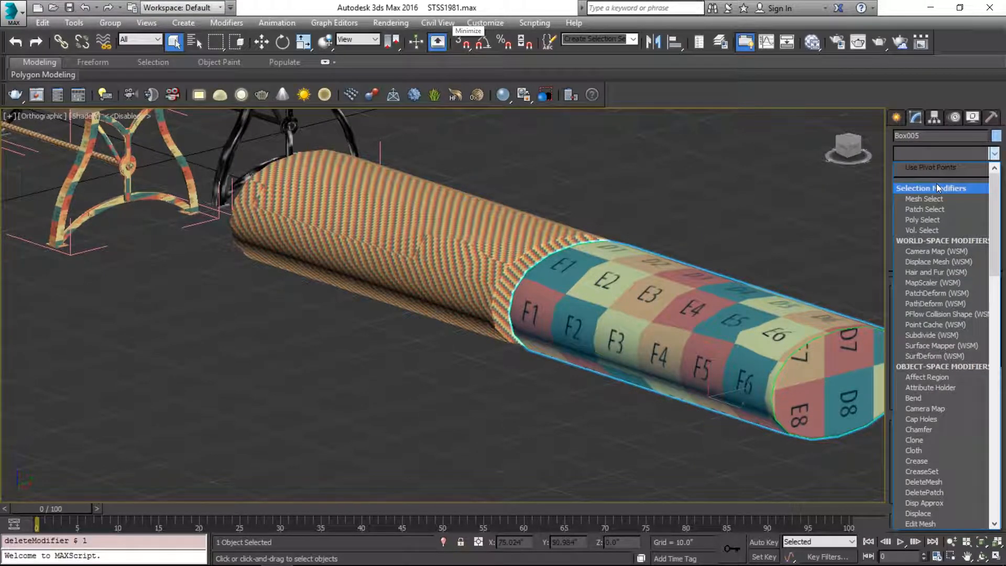
{"action": "scroll", "coordinate": [936, 184], "scroll_direction": "down", "scroll_amount": 5}
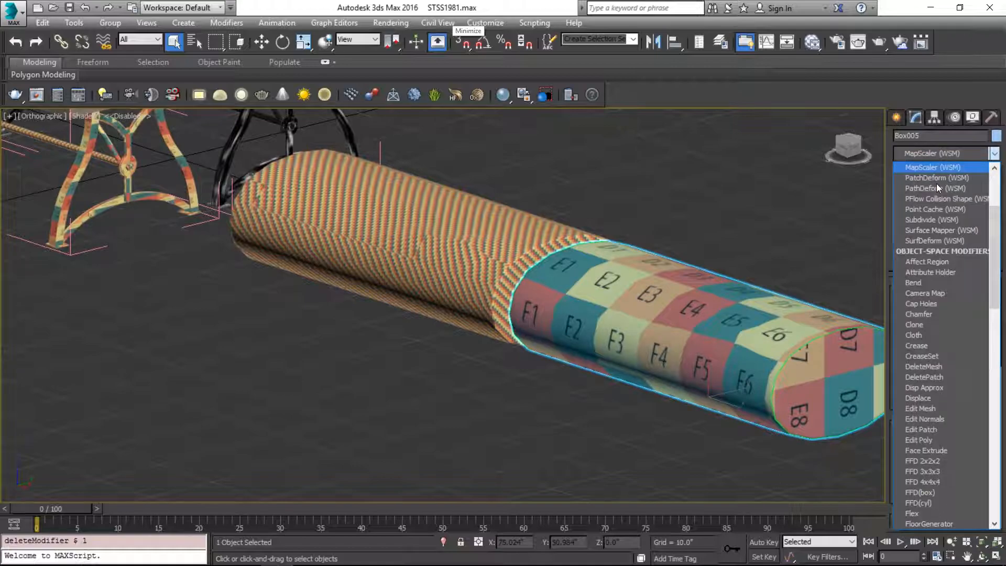
{"action": "scroll", "coordinate": [920, 460], "scroll_direction": "down", "scroll_amount": 3}
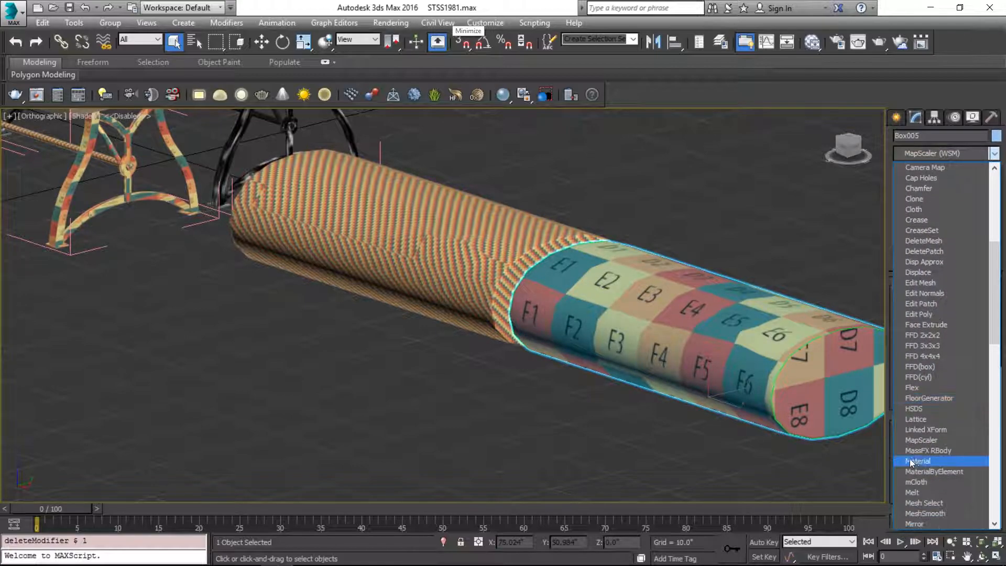
{"action": "left_click", "coordinate": [945, 443]}
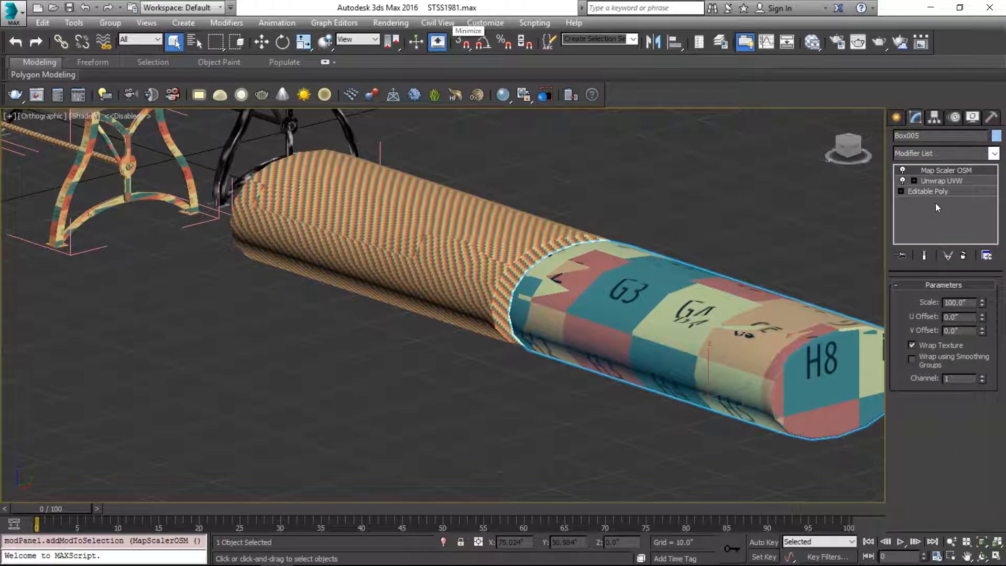
Step: Move Unwrap UVW above Map Scaler OSM, examine the checker mapping up close, and delete Unwrap UVW from the stack
{"action": "left_click_drag", "start_coordinate": [938, 181], "coordinate": [936, 166]}
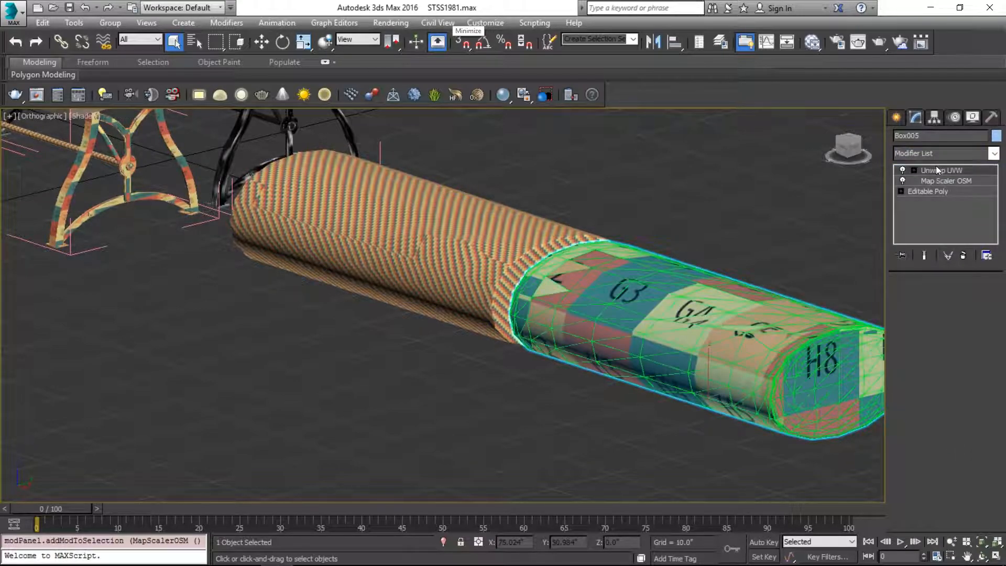
{"action": "middle_click_drag", "start_coordinate": [779, 266], "coordinate": [684, 254], "text": "alt"}
{"action": "scroll", "coordinate": [787, 298], "scroll_direction": "up", "scroll_amount": 3}
{"action": "right_click", "coordinate": [940, 193]}
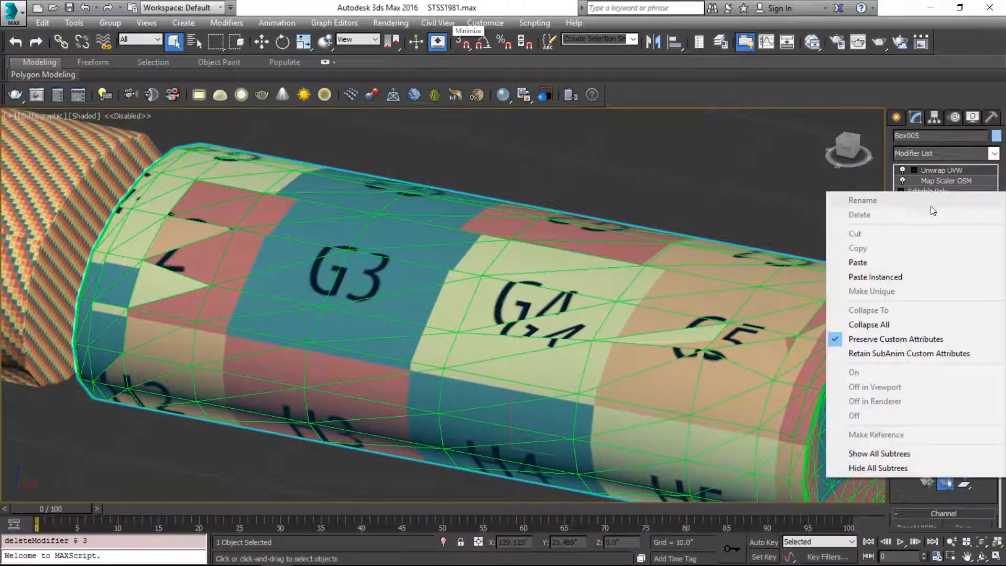
{"action": "left_click", "coordinate": [785, 189]}
{"action": "left_click", "coordinate": [839, 283]}
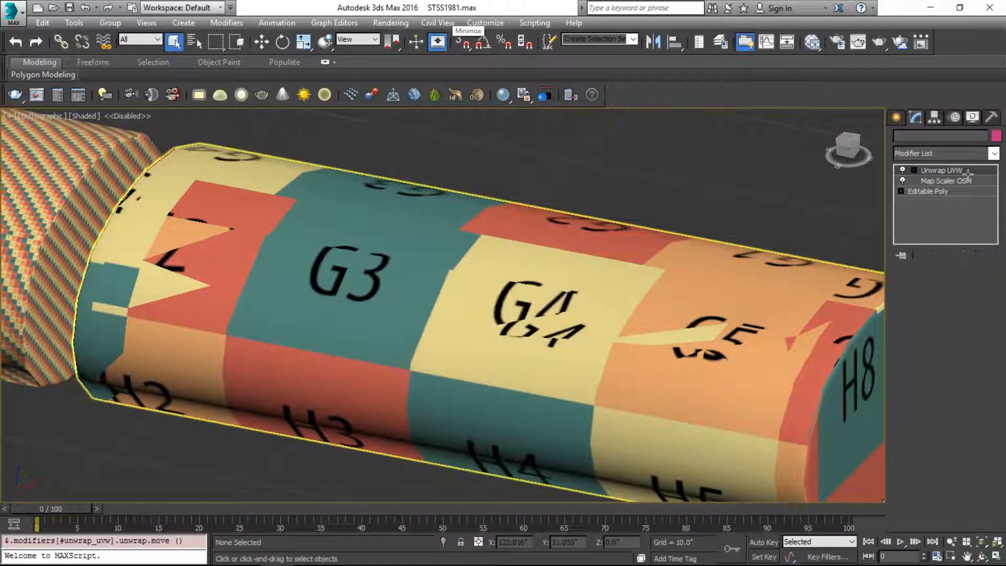
{"action": "right_click", "coordinate": [957, 171]}
{"action": "left_click", "coordinate": [945, 196]}
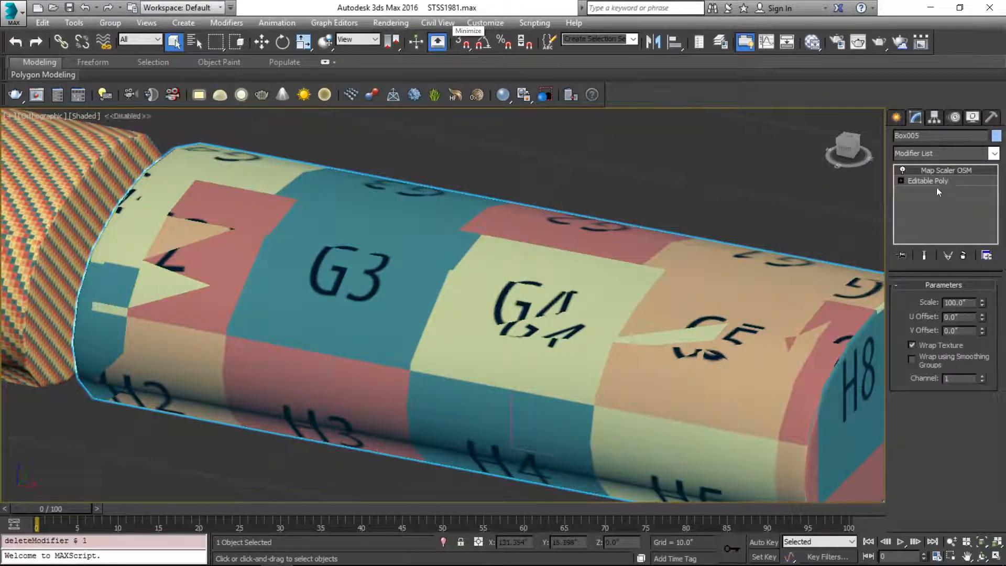
Step: Check the original mapping at the Editable Poly level and delete the Map Scaler OSM modifier
{"action": "left_click", "coordinate": [937, 181]}
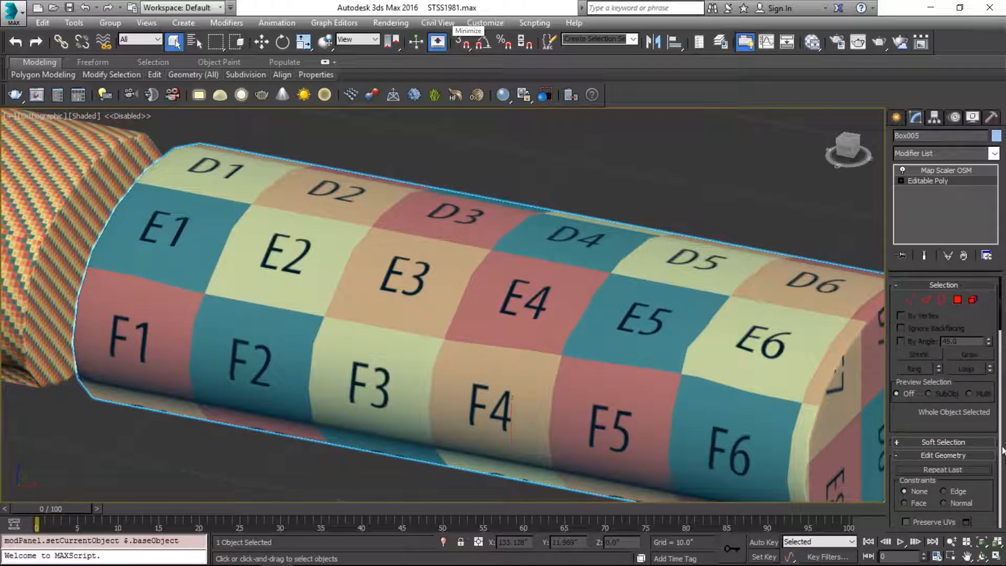
{"action": "left_click", "coordinate": [929, 169]}
{"action": "right_click", "coordinate": [929, 169]}
{"action": "left_click", "coordinate": [925, 192]}
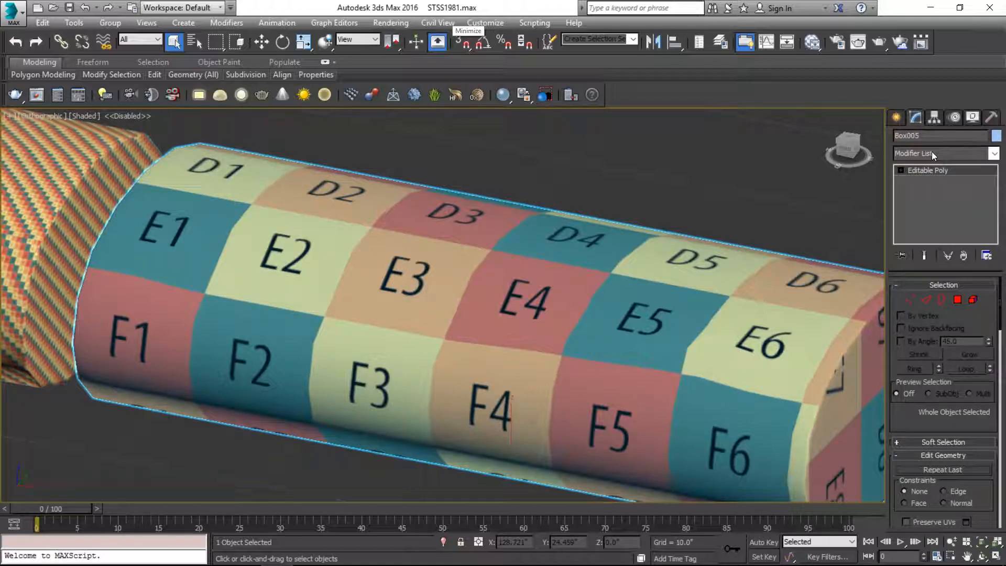
Step: Add a UVW Xform modifier to the box and set its U, V and W Tile to 2
{"action": "left_click", "coordinate": [932, 150]}
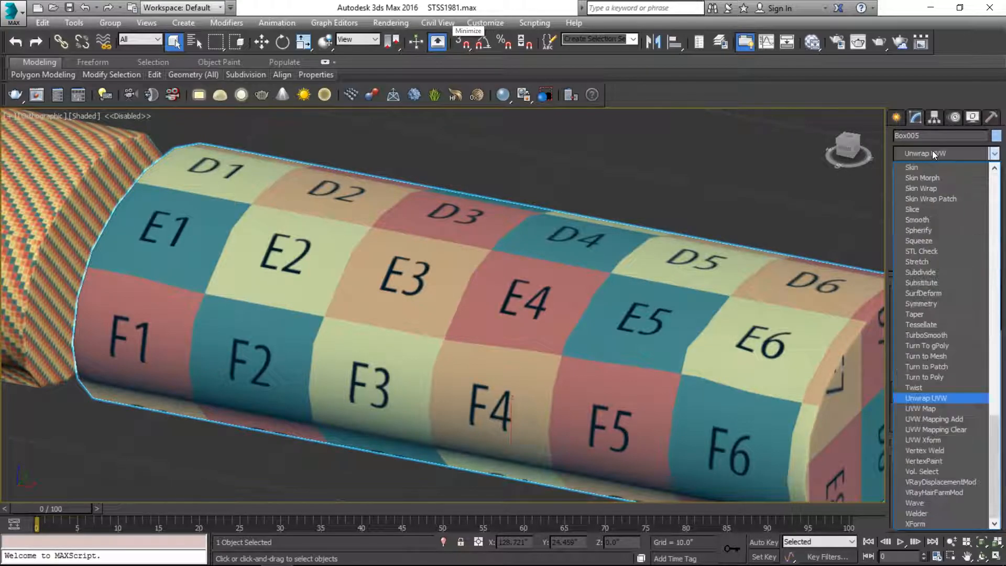
{"action": "left_click", "coordinate": [939, 439]}
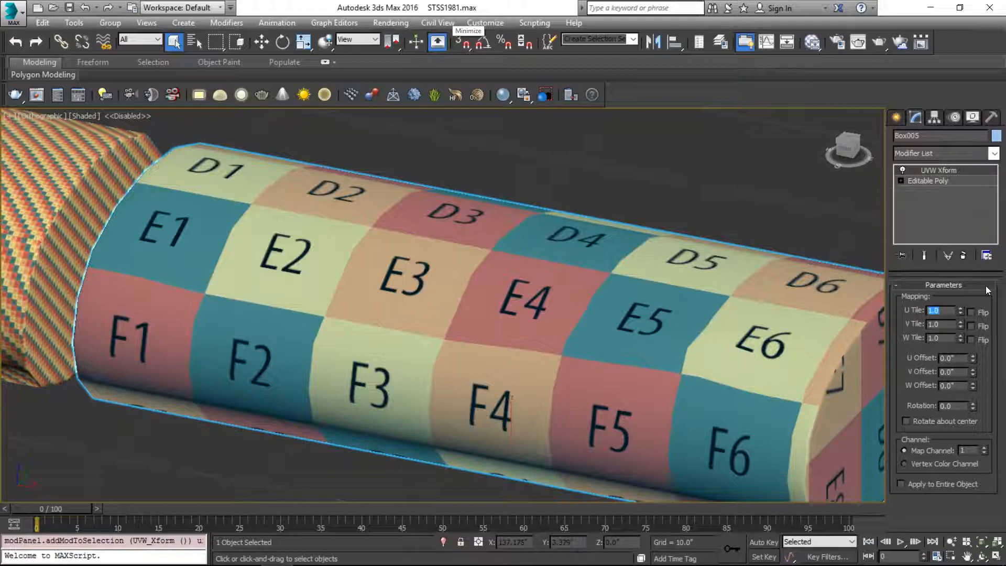
{"action": "type", "text": "2"}
{"action": "key", "text": "Return"}
{"action": "type", "text": "2"}
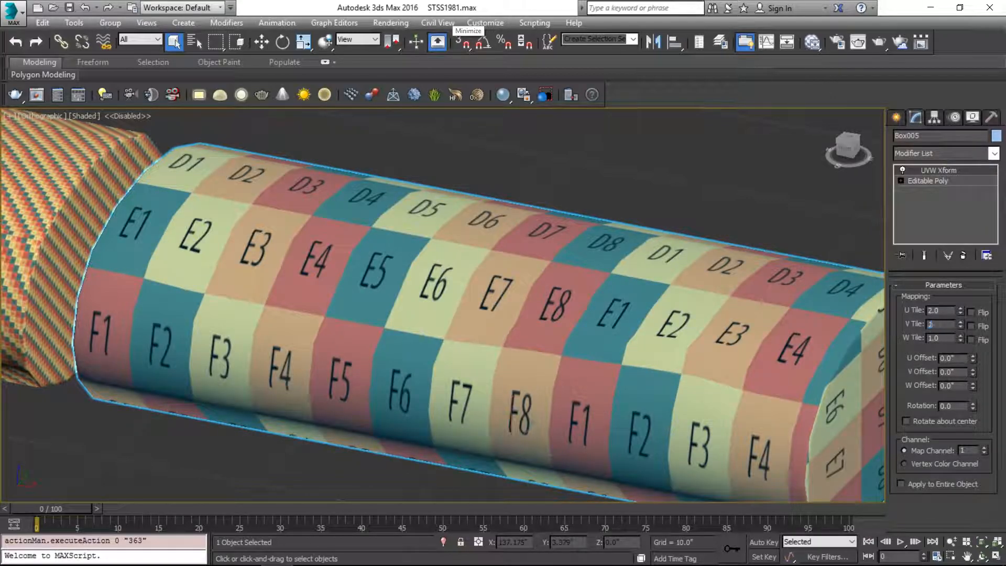
{"action": "key", "text": "Tab"}
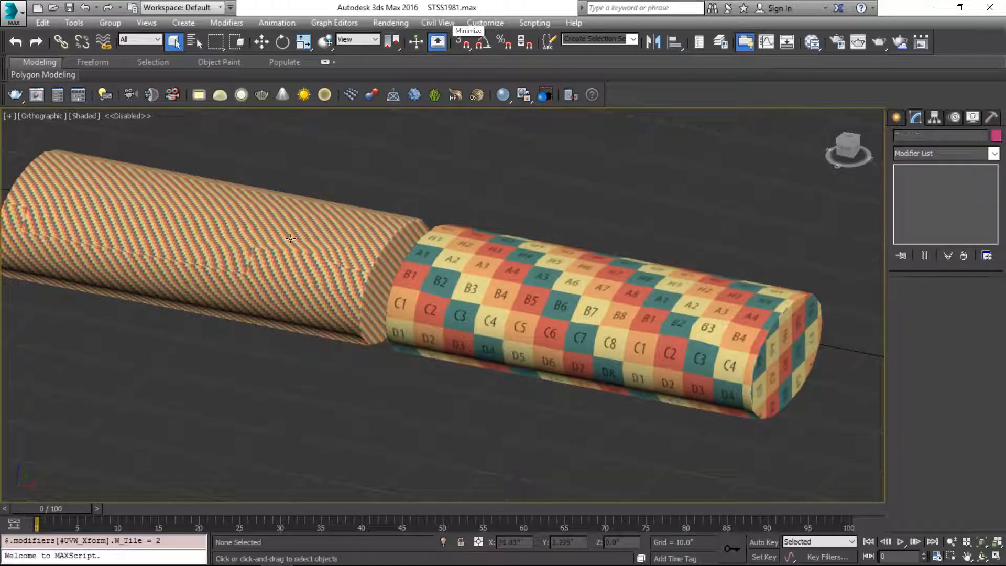
Step: Reselect the box with the lettered checker pattern and add a TurboSmooth modifier above UVW Xform
{"action": "left_click", "coordinate": [538, 276]}
{"action": "left_click", "coordinate": [923, 154]}
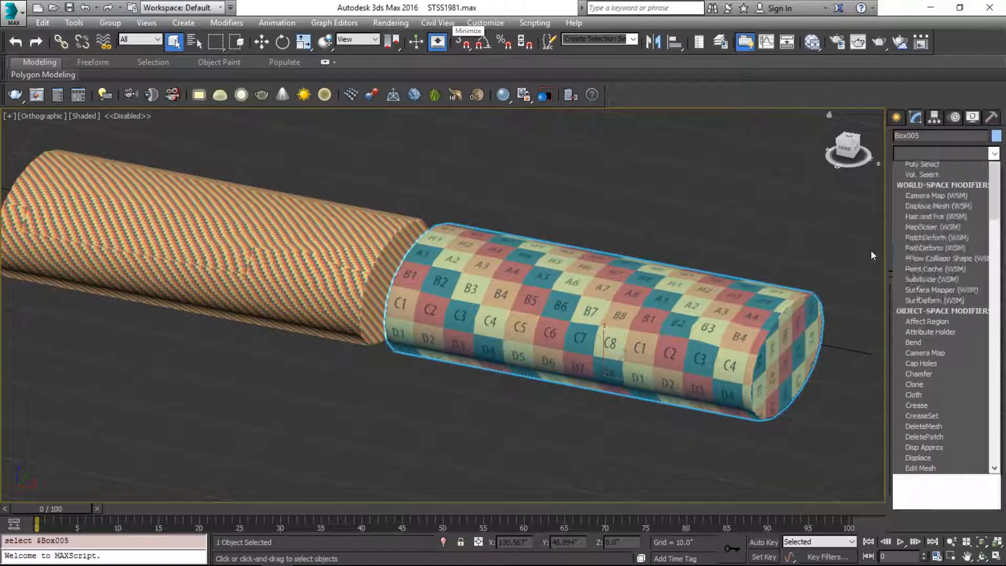
{"action": "key", "text": "Return"}
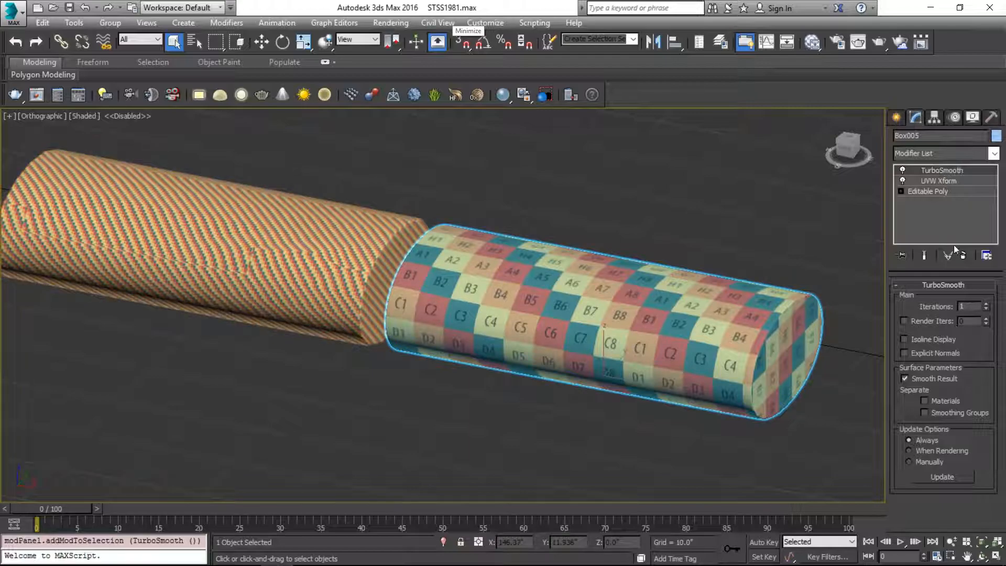
Step: Try a U Tile of 10 in the UVW Xform modifier, and set its U, V and W Tile to 20
{"action": "left_click", "coordinate": [951, 181]}
{"action": "double_click", "coordinate": [952, 311]}
{"action": "type", "text": "10"}
{"action": "key", "text": "Return"}
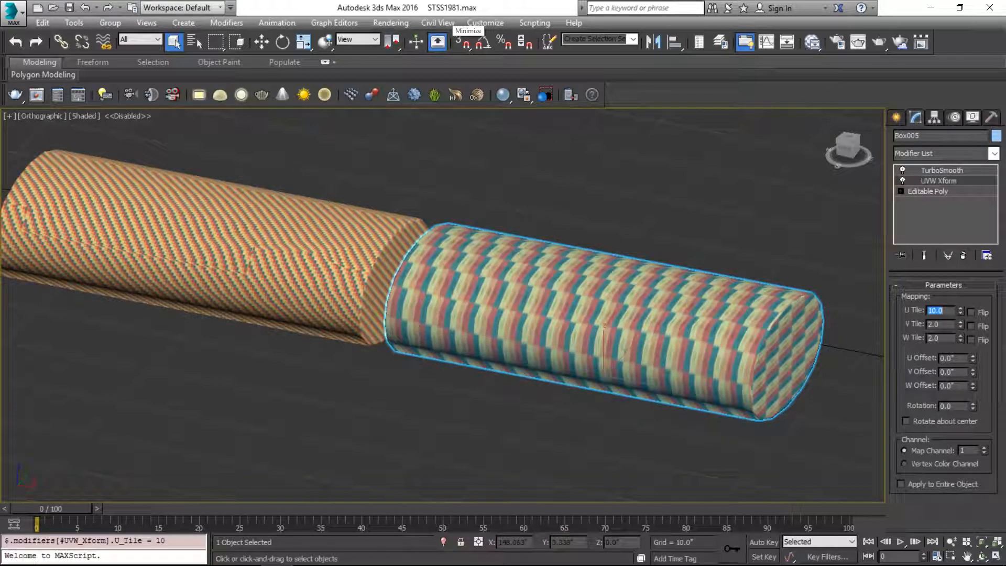
{"action": "type", "text": "20"}
{"action": "key", "text": "Return"}
{"action": "key", "text": "Tab"}
{"action": "type", "text": "20"}
{"action": "key", "text": "Tab"}
{"action": "key", "text": "Return"}
Step: Compare the checker density of both boxes up close and collapse UVW Xform into the Editable Poly, keeping TurboSmooth above it
{"action": "scroll", "coordinate": [415, 305], "scroll_direction": "up", "scroll_amount": 5}
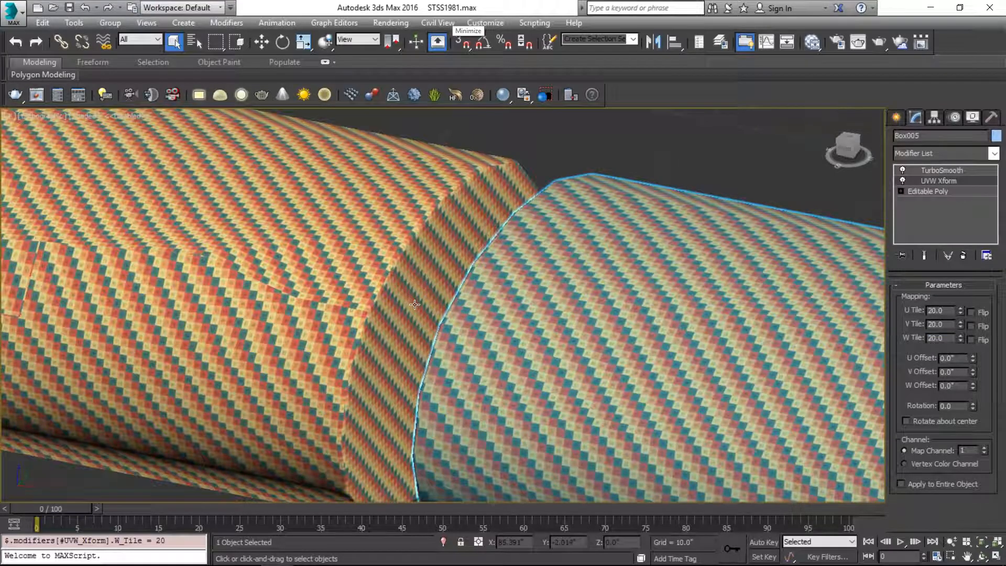
{"action": "scroll", "coordinate": [414, 305], "scroll_direction": "down", "scroll_amount": 6}
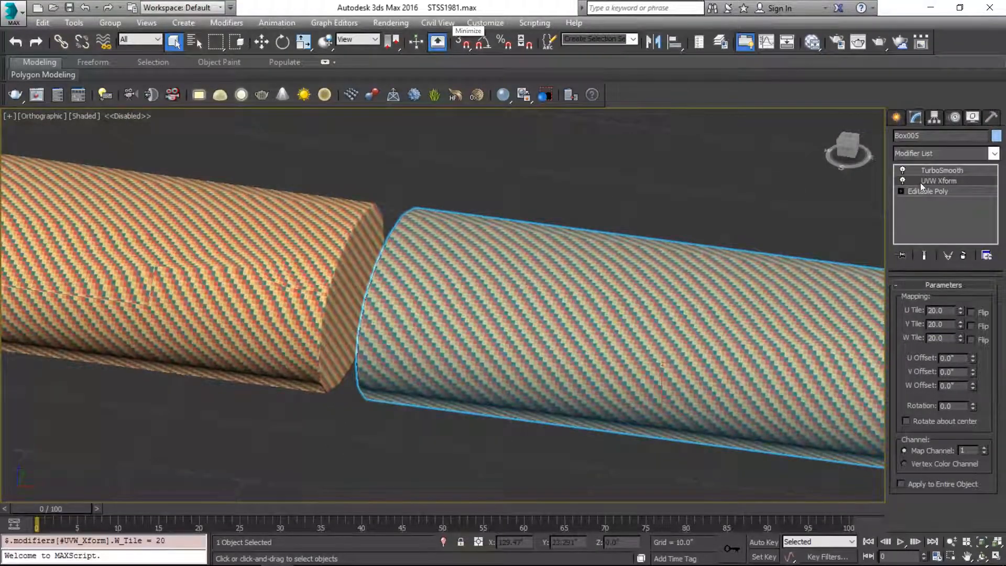
{"action": "right_click", "coordinate": [921, 180]}
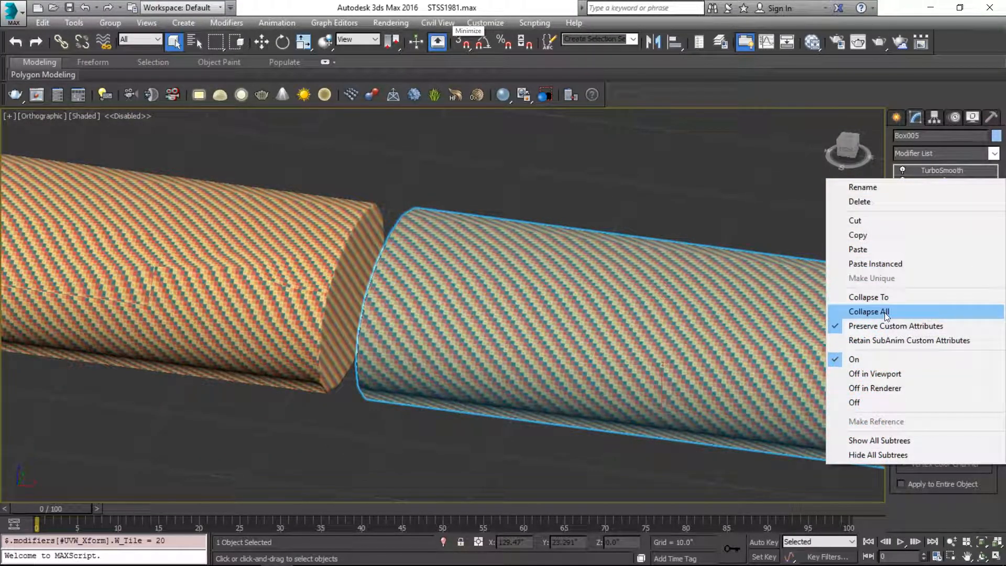
{"action": "left_click", "coordinate": [885, 298]}
{"action": "left_click", "coordinate": [562, 341]}
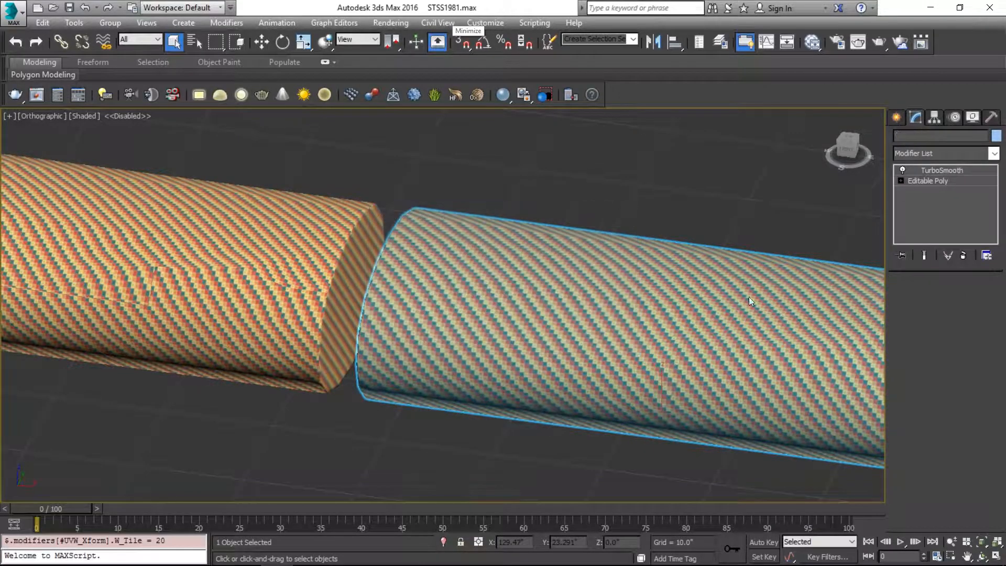
Step: Deselect the box and compare the checker mapping of both boxes from other angles
{"action": "middle_click_drag", "start_coordinate": [611, 232], "coordinate": [694, 202]}
{"action": "scroll", "coordinate": [687, 199], "scroll_direction": "down", "scroll_amount": 2}
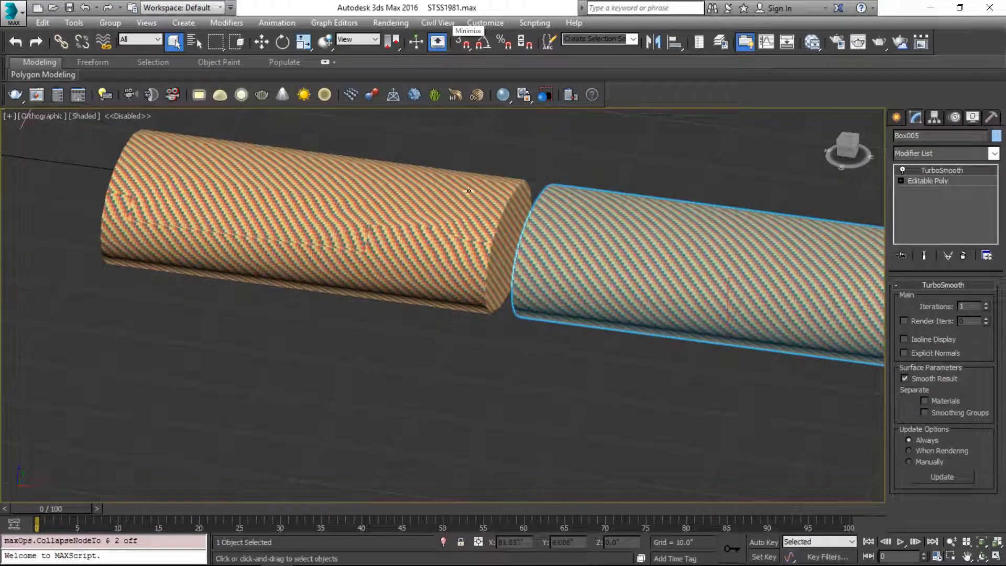
{"action": "middle_click_drag", "start_coordinate": [549, 186], "coordinate": [364, 175], "text": "alt"}
{"action": "left_click", "coordinate": [731, 192]}
{"action": "middle_click_drag", "start_coordinate": [702, 194], "coordinate": [240, 251]}
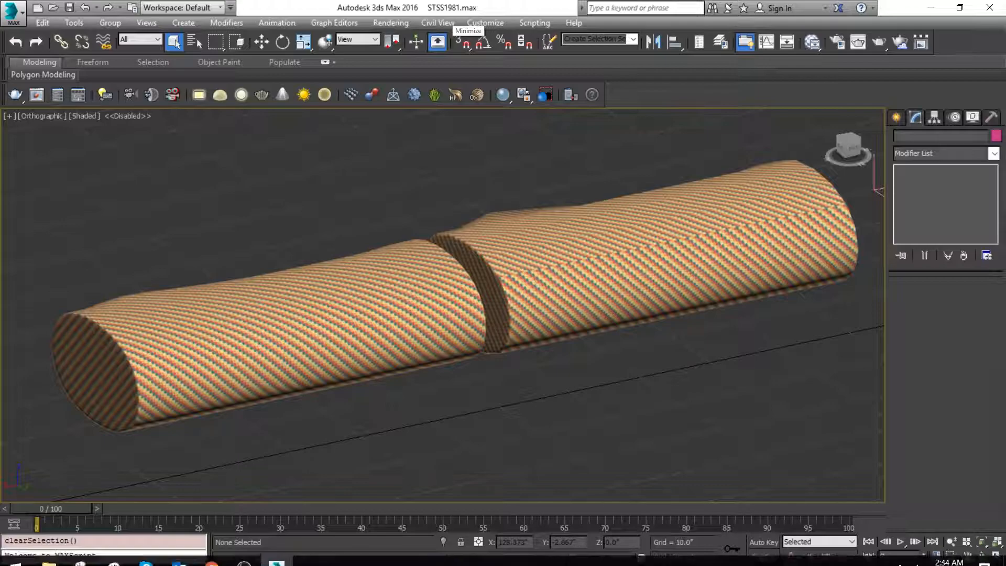
Step: Switch to the Chrome window with Reference_Imagery.jpg and maximize it to view the wooden table up close
{"action": "mouse_move", "coordinate": [226, 559]}
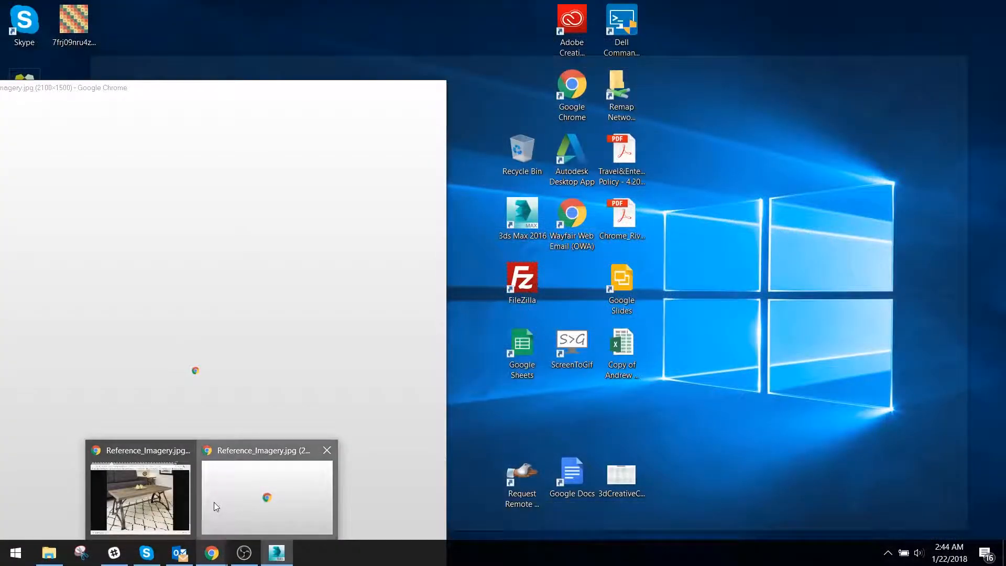
{"action": "left_click", "coordinate": [214, 502]}
{"action": "double_click", "coordinate": [225, 97]}
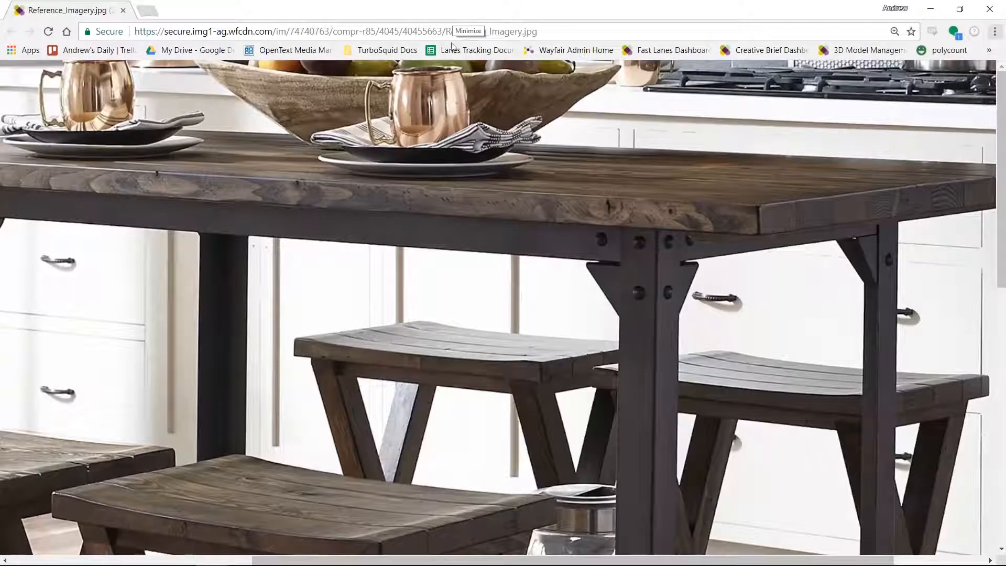
Step: Close the table reference image and switch to the maximized Chrome window holding the 3D model management tabs
{"action": "left_click", "coordinate": [1002, 3]}
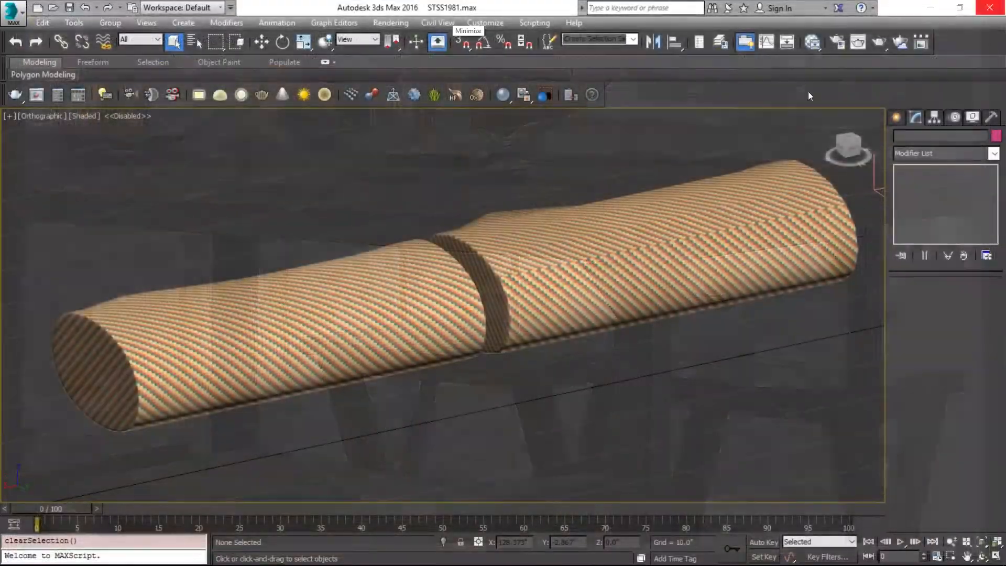
{"action": "key", "text": "alt+Tab"}
{"action": "left_click", "coordinate": [474, 347]}
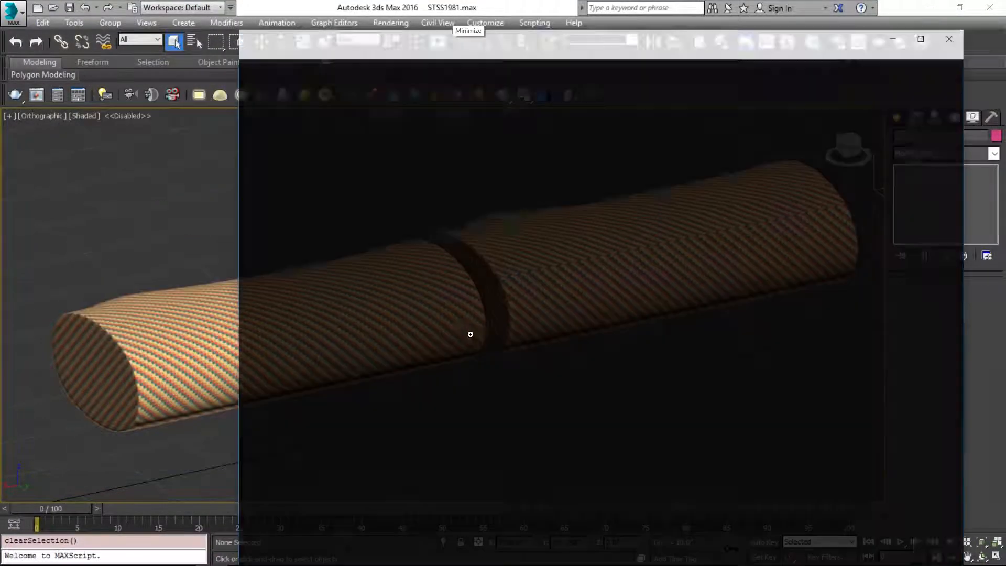
{"action": "left_click_drag", "start_coordinate": [530, 8], "coordinate": [492, 3]}
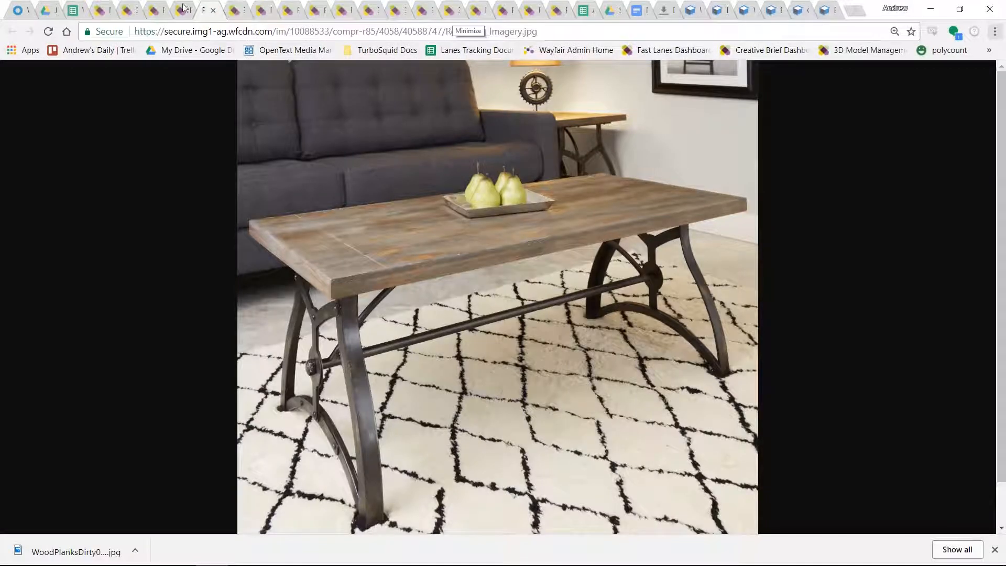
Step: Look through the coffee table's rework comments and the Winona Industrial Coffee Table assignment, and bring up the assignments list
{"action": "left_click", "coordinate": [232, 11]}
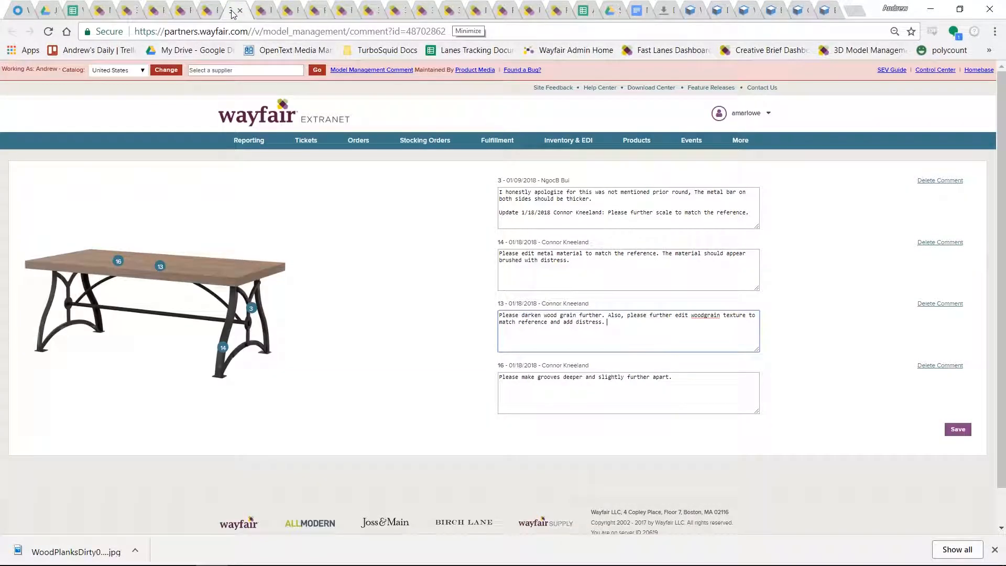
{"action": "left_click", "coordinate": [175, 11]}
{"action": "left_click", "coordinate": [151, 11]}
{"action": "left_click", "coordinate": [122, 12]}
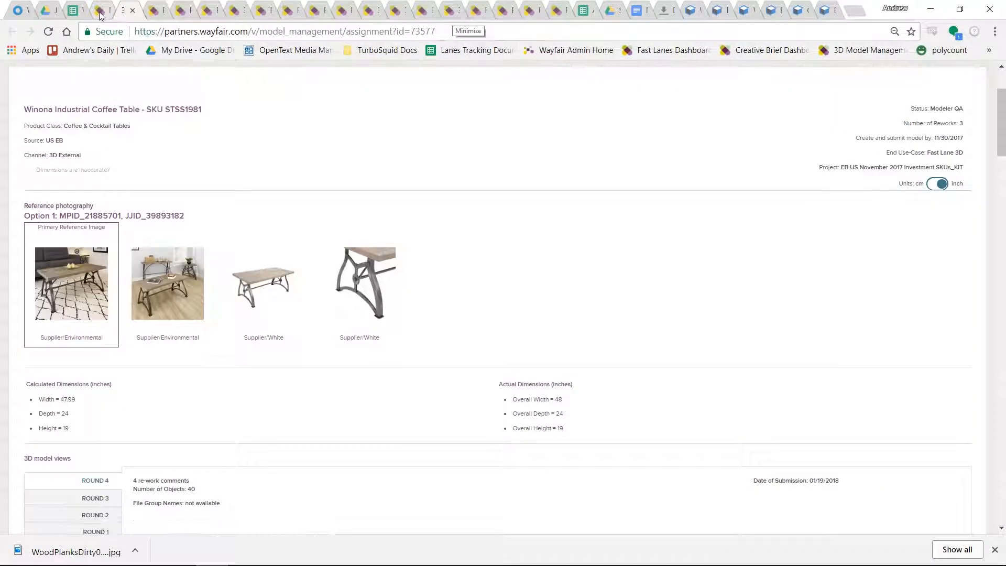
{"action": "left_click", "coordinate": [101, 14]}
Step: Open the bed's assignment from the assignments list and view its colourful wood-grain Final_Render.jpg at full size
{"action": "scroll", "coordinate": [59, 341], "scroll_direction": "down", "scroll_amount": 8}
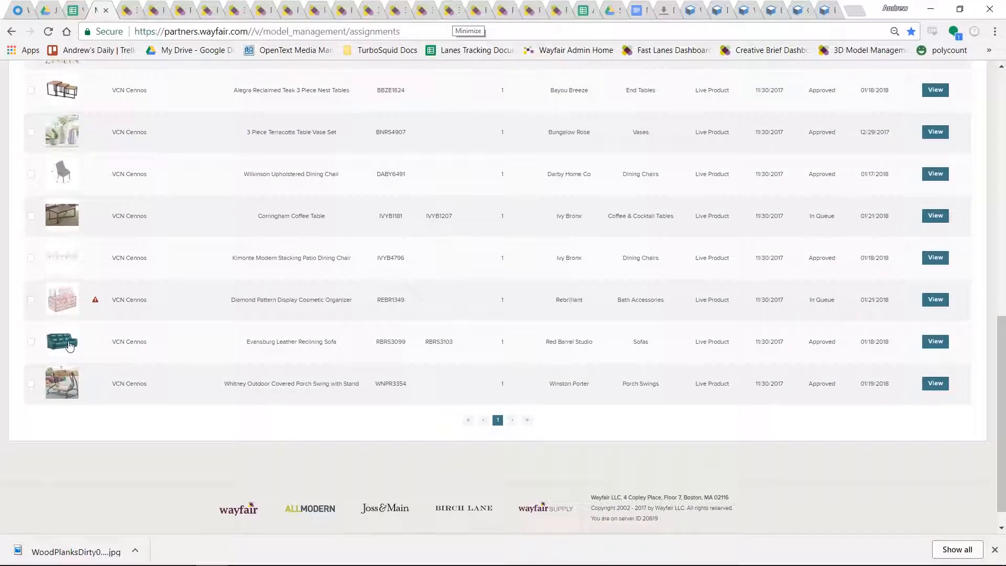
{"action": "scroll", "coordinate": [67, 346], "scroll_direction": "up", "scroll_amount": 6}
{"action": "left_click", "coordinate": [70, 334]}
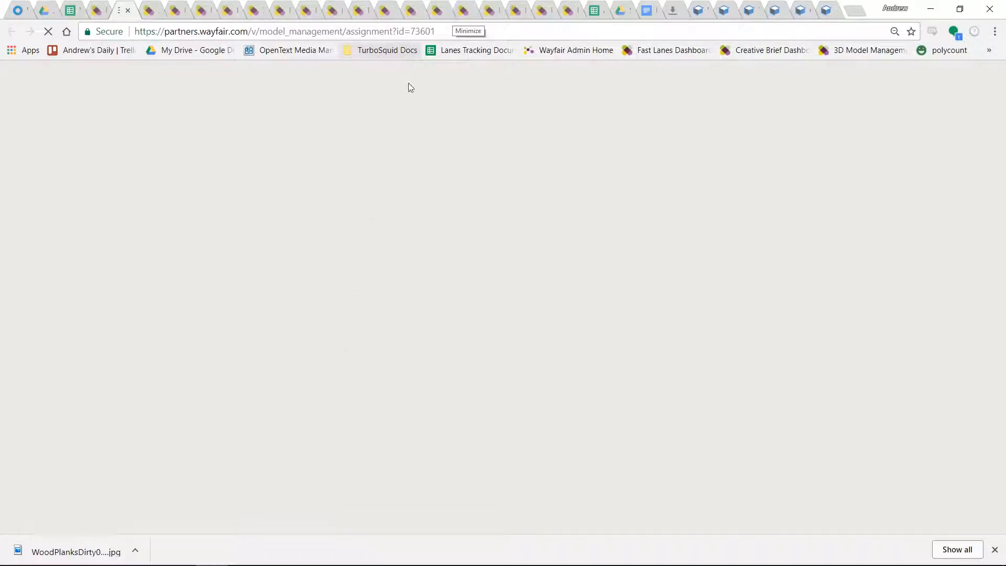
{"action": "mouse_move", "coordinate": [402, 139]}
{"action": "scroll", "coordinate": [355, 218], "scroll_direction": "down", "scroll_amount": 15}
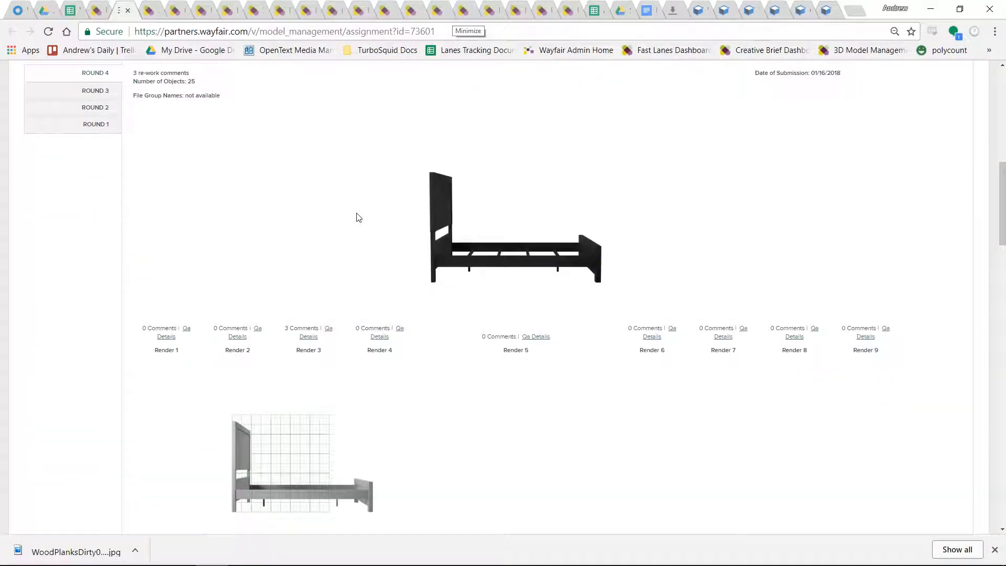
{"action": "scroll", "coordinate": [356, 218], "scroll_direction": "down", "scroll_amount": 4}
{"action": "left_click", "coordinate": [655, 249]}
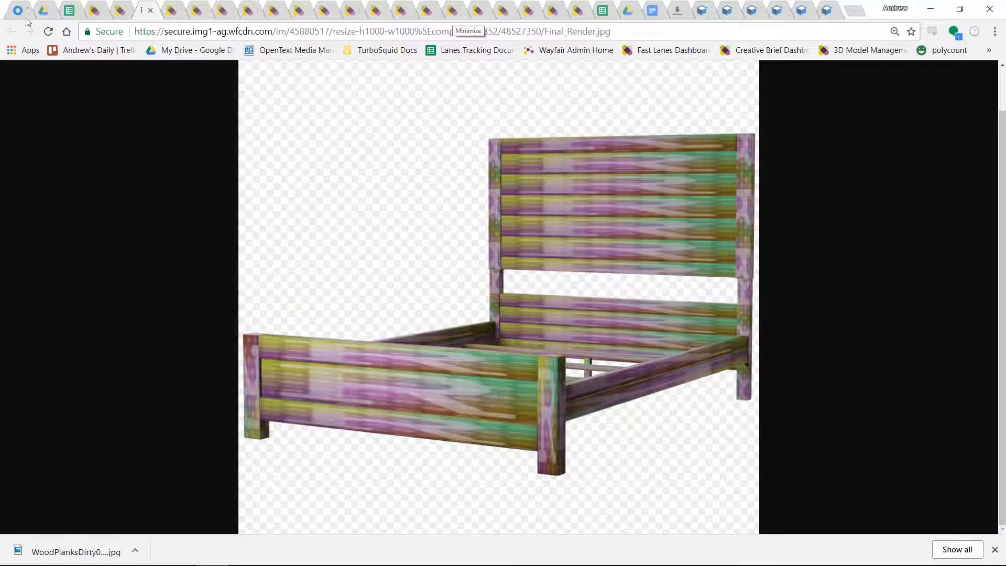
Step: Return to the bed's assignment page and examine its submitted texture images, from Texture 1 through Texture 16
{"action": "key", "text": "ctrl+shift+Tab"}
{"action": "scroll", "coordinate": [416, 342], "scroll_direction": "down", "scroll_amount": 10}
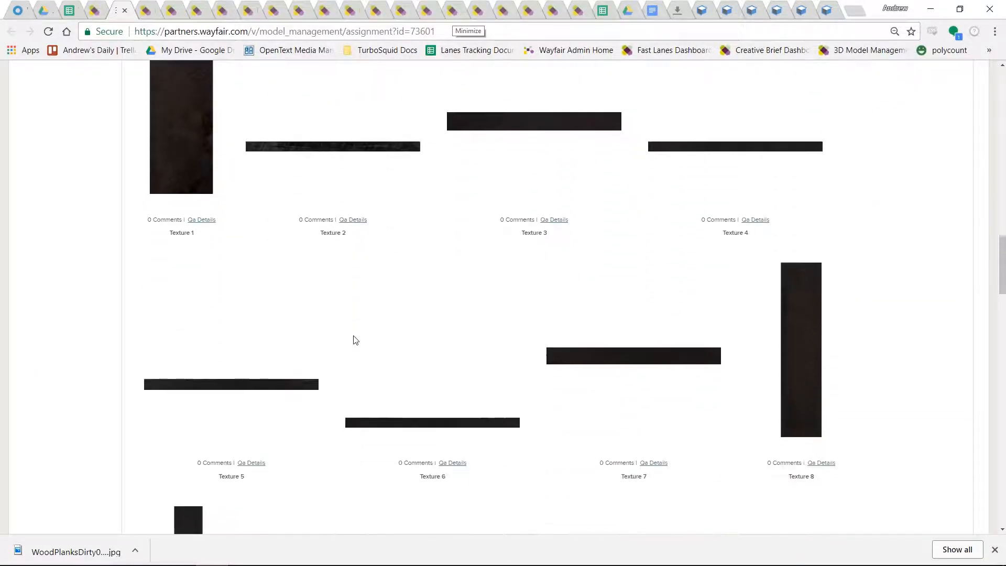
{"action": "scroll", "coordinate": [236, 227], "scroll_direction": "up", "scroll_amount": 2}
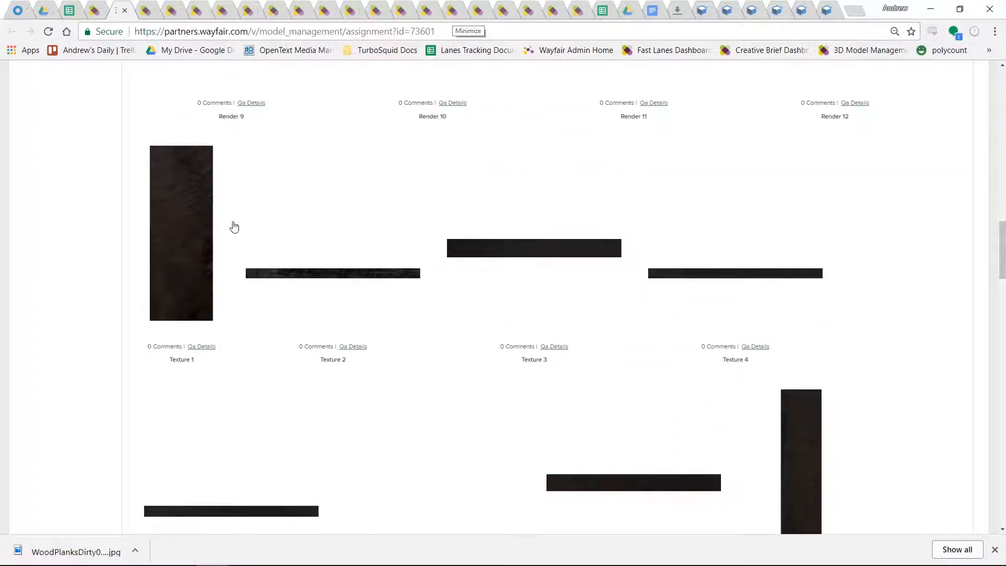
{"action": "scroll", "coordinate": [190, 236], "scroll_direction": "down", "scroll_amount": 1}
{"action": "scroll", "coordinate": [192, 233], "scroll_direction": "down", "scroll_amount": 7}
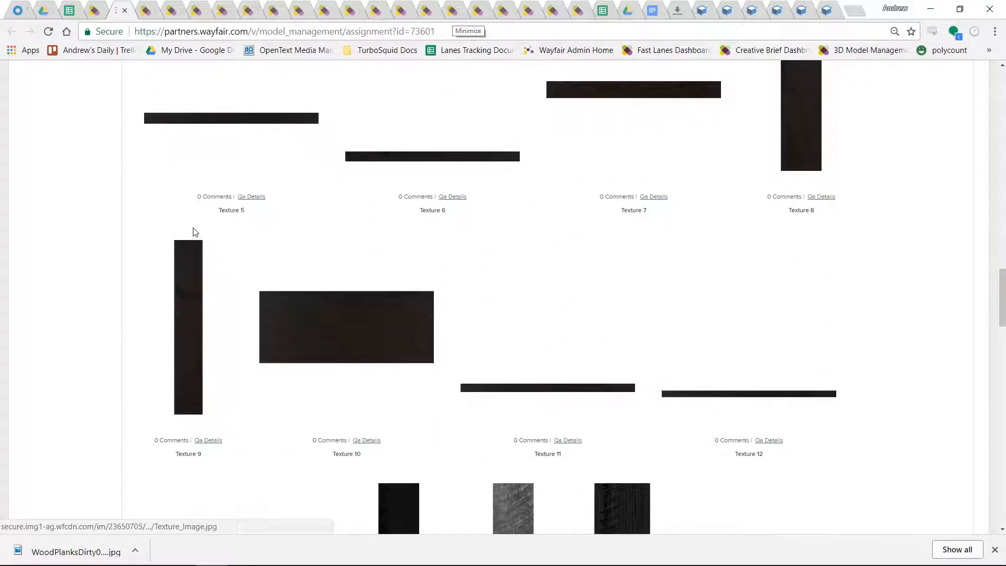
{"action": "scroll", "coordinate": [194, 229], "scroll_direction": "down", "scroll_amount": 4}
{"action": "scroll", "coordinate": [345, 210], "scroll_direction": "up", "scroll_amount": 4}
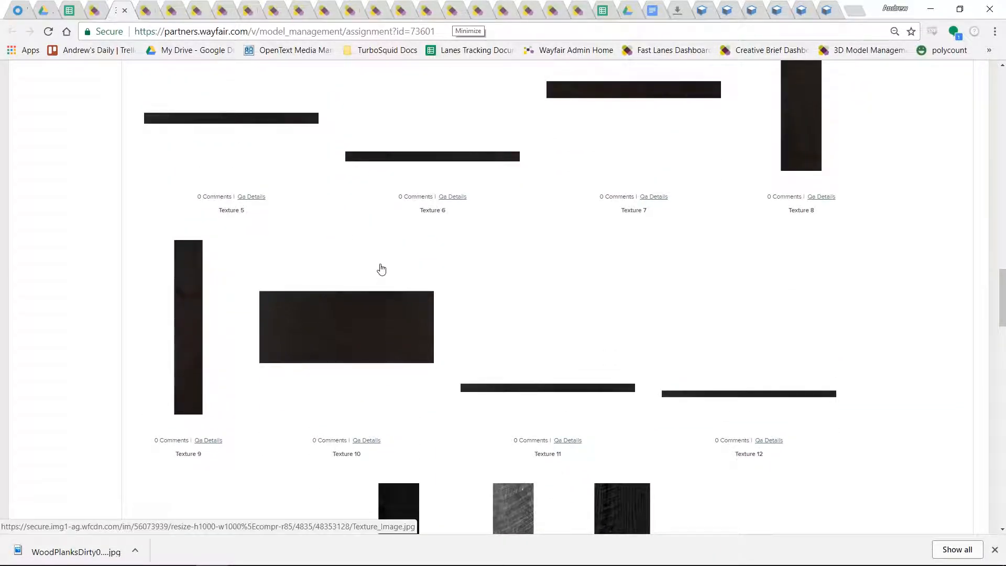
{"action": "scroll", "coordinate": [375, 277], "scroll_direction": "down", "scroll_amount": 5}
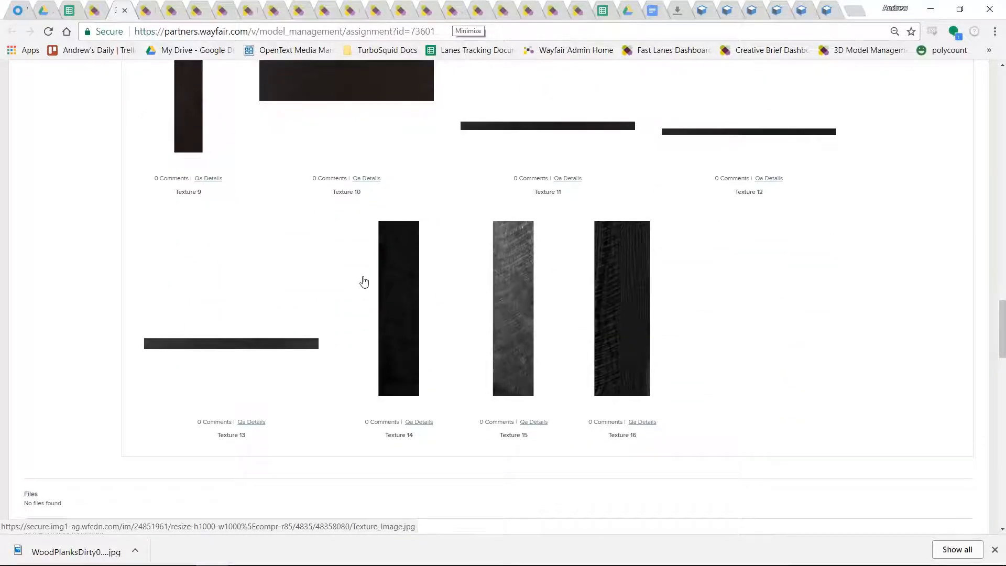
{"action": "scroll", "coordinate": [360, 325], "scroll_direction": "up", "scroll_amount": 5}
{"action": "scroll", "coordinate": [224, 300], "scroll_direction": "up", "scroll_amount": 4}
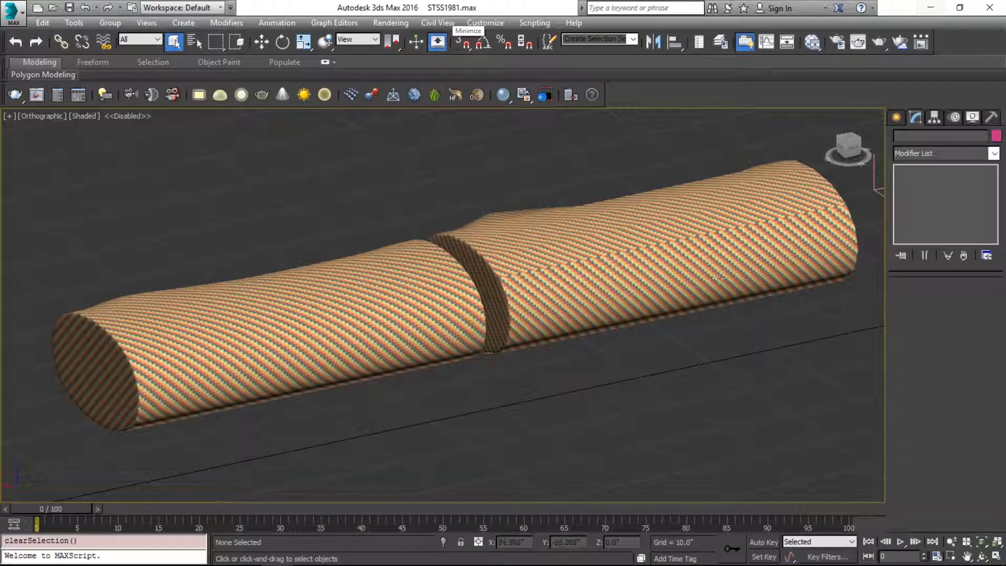
Step: Switch back to 3ds Max and open the Slate Material Editor in a maximized window
{"action": "left_click", "coordinate": [931, 9]}
{"action": "key", "text": "m"}
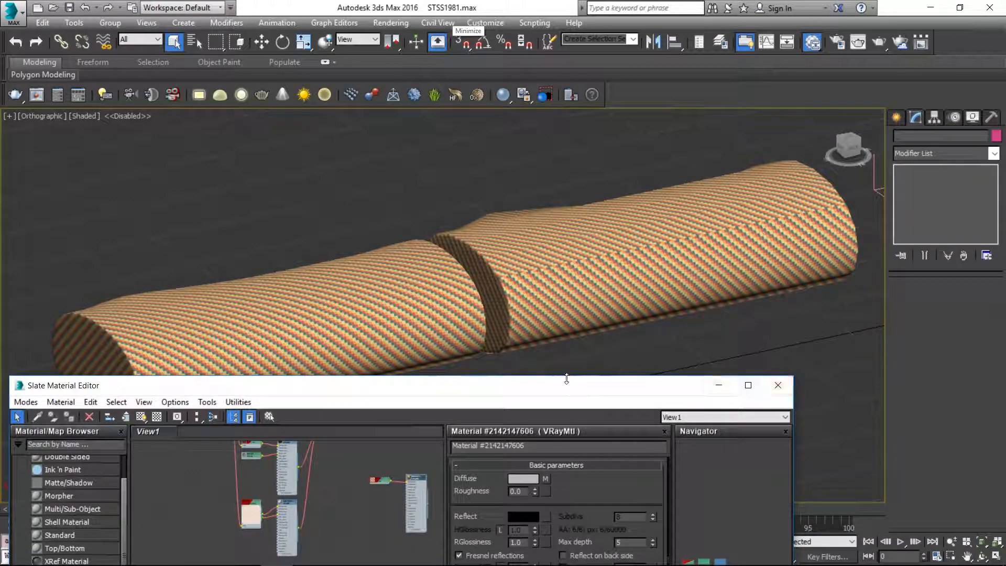
{"action": "left_click", "coordinate": [748, 385]}
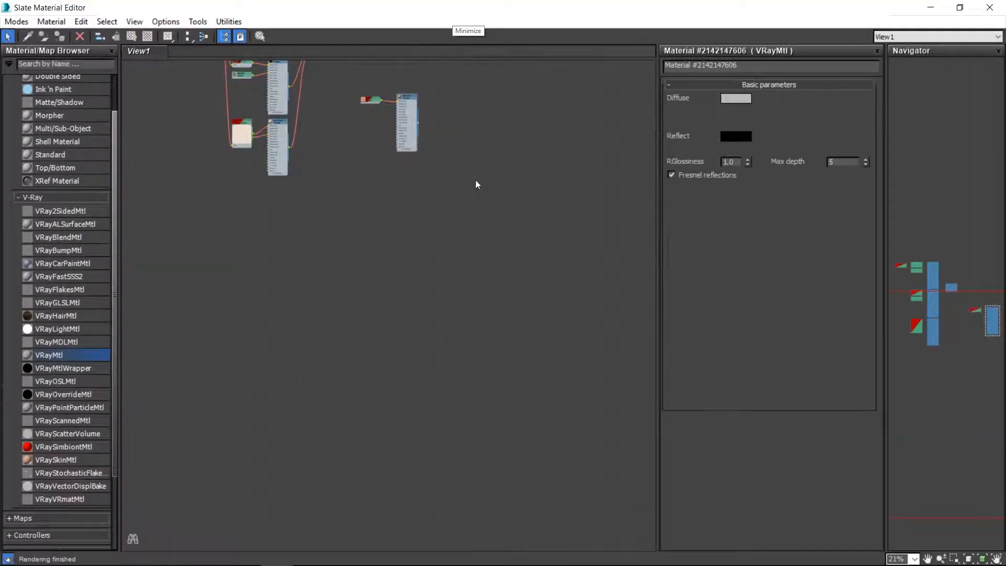
Step: Find the wood bitmap node Map #29 in the material graph and open its parameters
{"action": "middle_click_drag", "start_coordinate": [476, 181], "coordinate": [577, 404]}
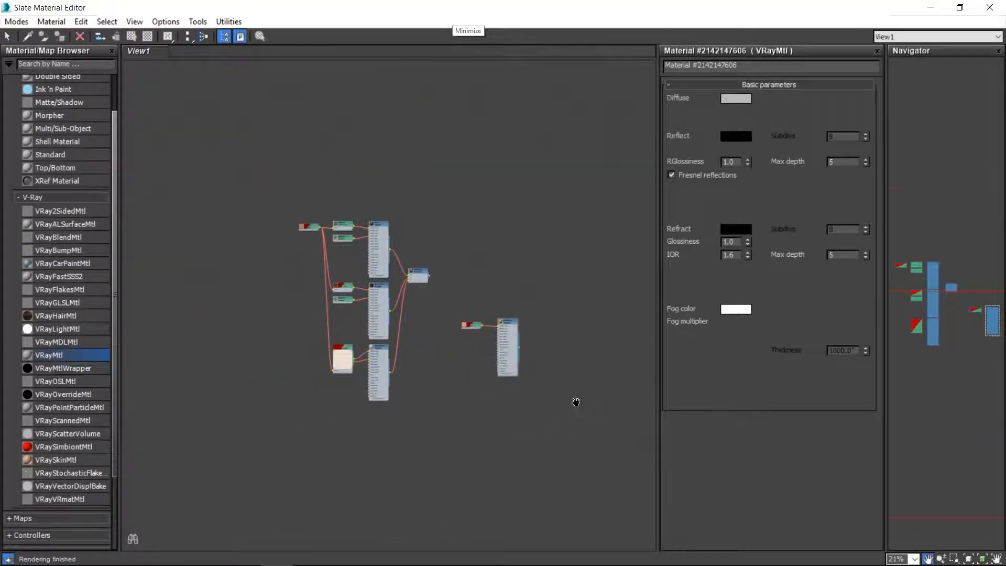
{"action": "scroll", "coordinate": [338, 244], "scroll_direction": "up", "scroll_amount": 5}
{"action": "double_click", "coordinate": [232, 196]}
{"action": "scroll", "coordinate": [185, 206], "scroll_direction": "up", "scroll_amount": 5}
{"action": "middle_click_drag", "start_coordinate": [186, 206], "coordinate": [325, 221]}
{"action": "double_click", "coordinate": [348, 204]}
{"action": "scroll", "coordinate": [385, 259], "scroll_direction": "up", "scroll_amount": 5}
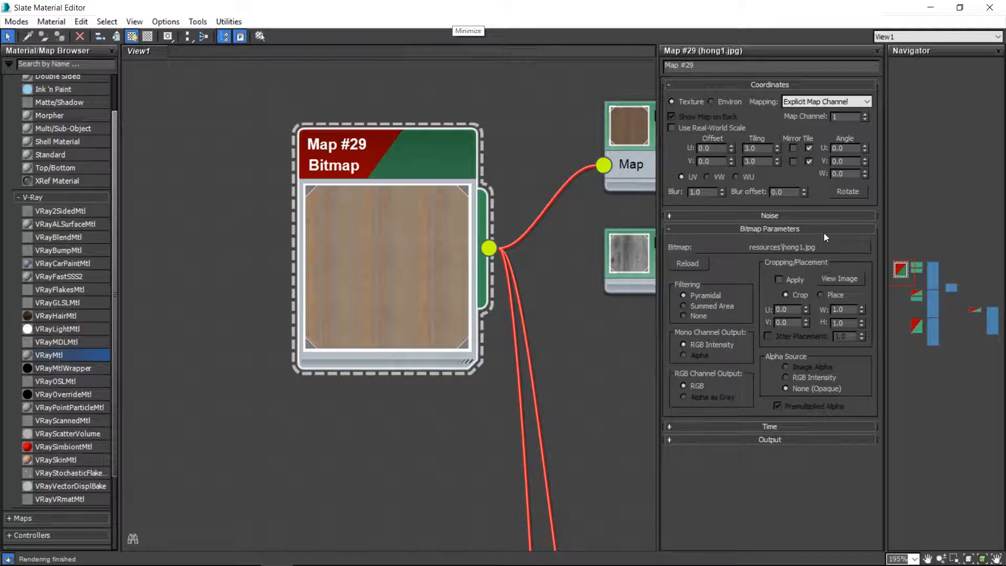
Step: Reveal the hong1.jpg bitmap's location in File Explorer and bring the resources folder forward
{"action": "right_click", "coordinate": [786, 246]}
{"action": "left_click", "coordinate": [835, 304]}
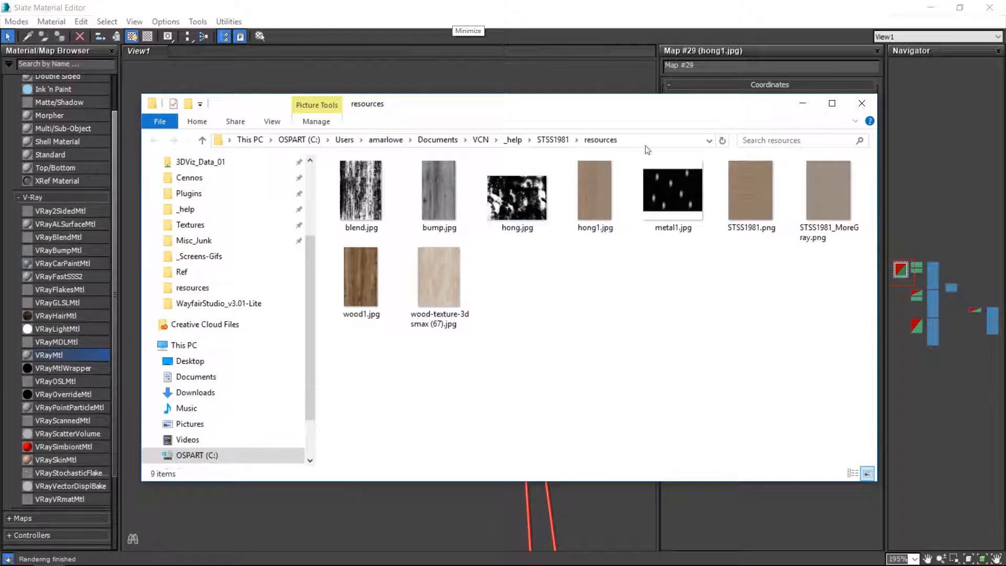
{"action": "left_click", "coordinate": [931, 7]}
{"action": "key", "text": "alt+Tab"}
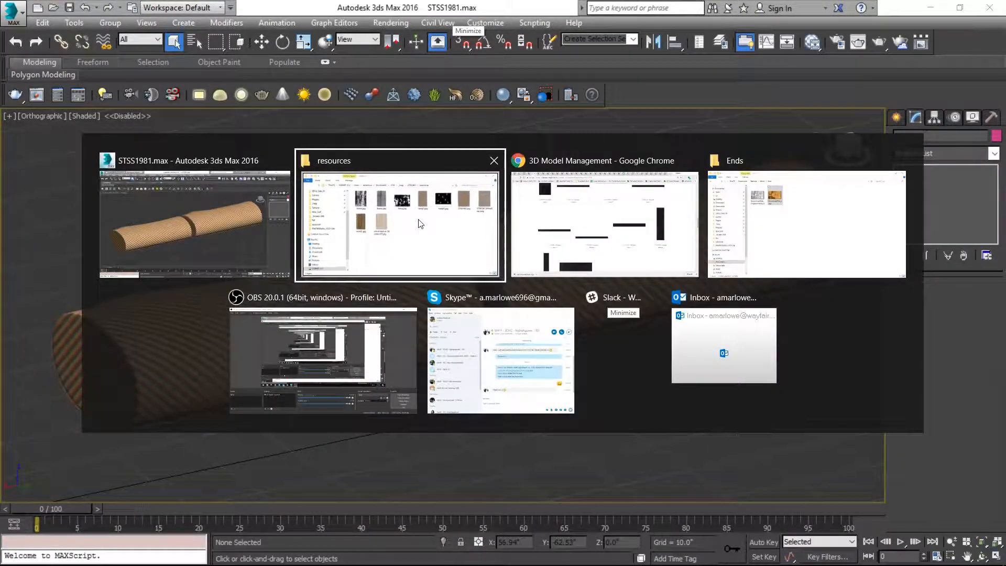
Step: Open hong1.jpg from the resources folder in Photos and dock it to one half of the screen
{"action": "left_click", "coordinate": [593, 193]}
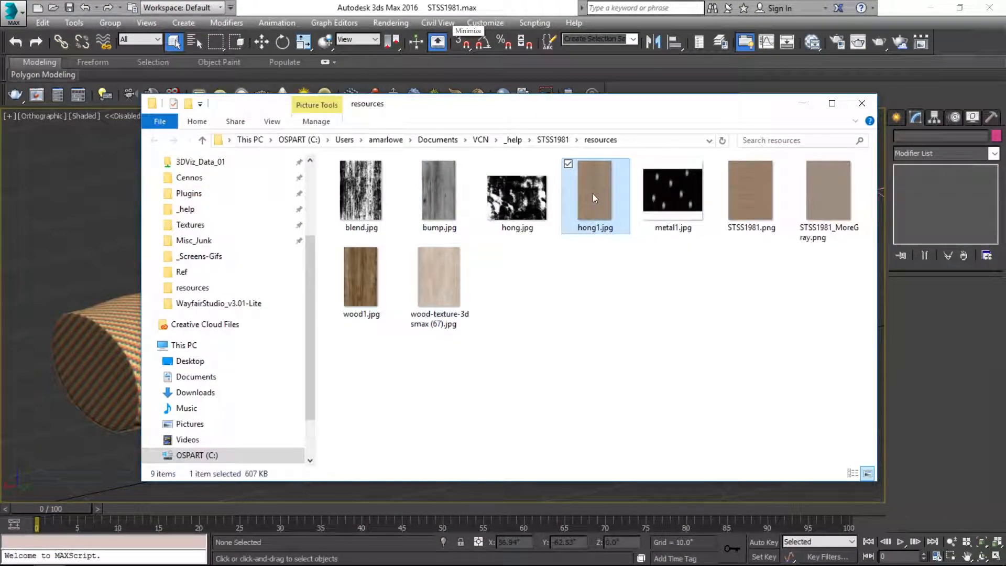
{"action": "double_click", "coordinate": [593, 194]}
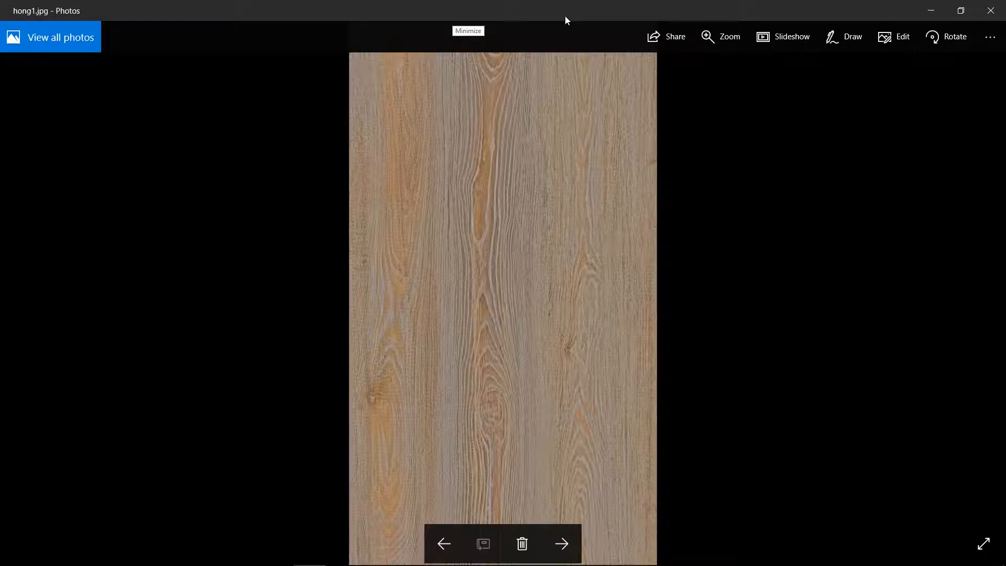
{"action": "key", "text": "super+Left"}
{"action": "left_click", "coordinate": [455, 186]}
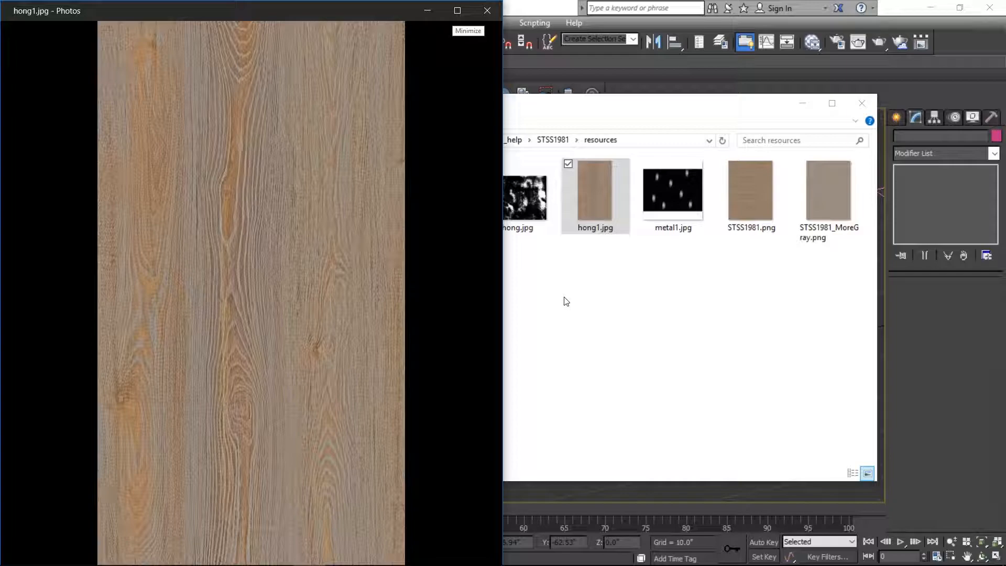
Step: Open STSS1981.png in Photos, show its file info, and dock it beside hong1.jpg
{"action": "left_click", "coordinate": [744, 197]}
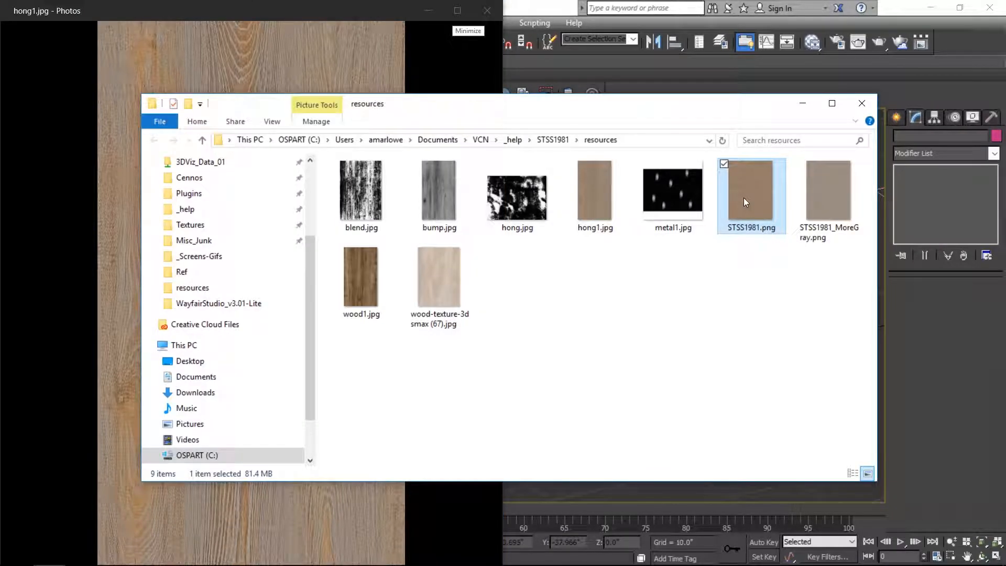
{"action": "double_click", "coordinate": [744, 195]}
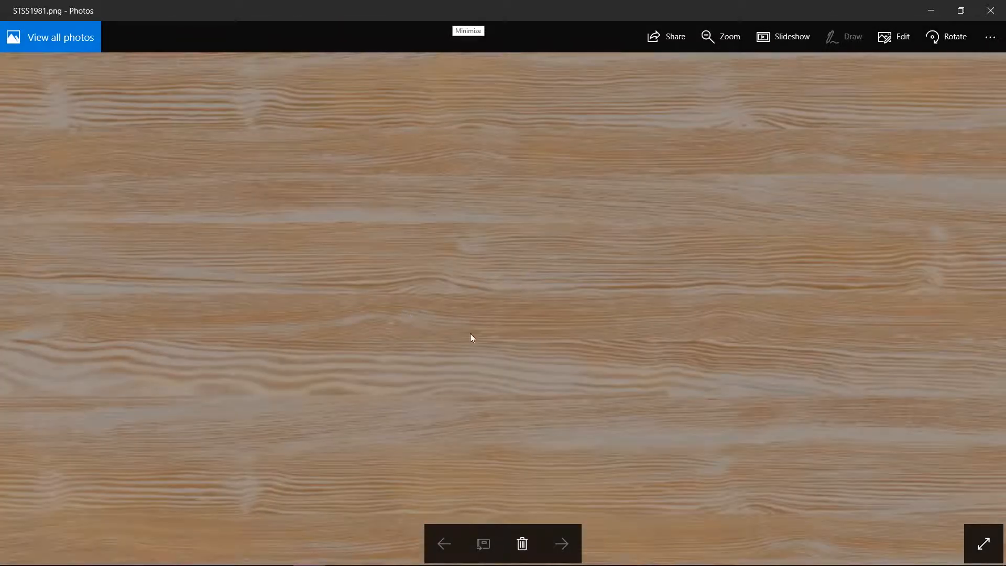
{"action": "right_click", "coordinate": [475, 318]}
{"action": "left_click", "coordinate": [487, 294]}
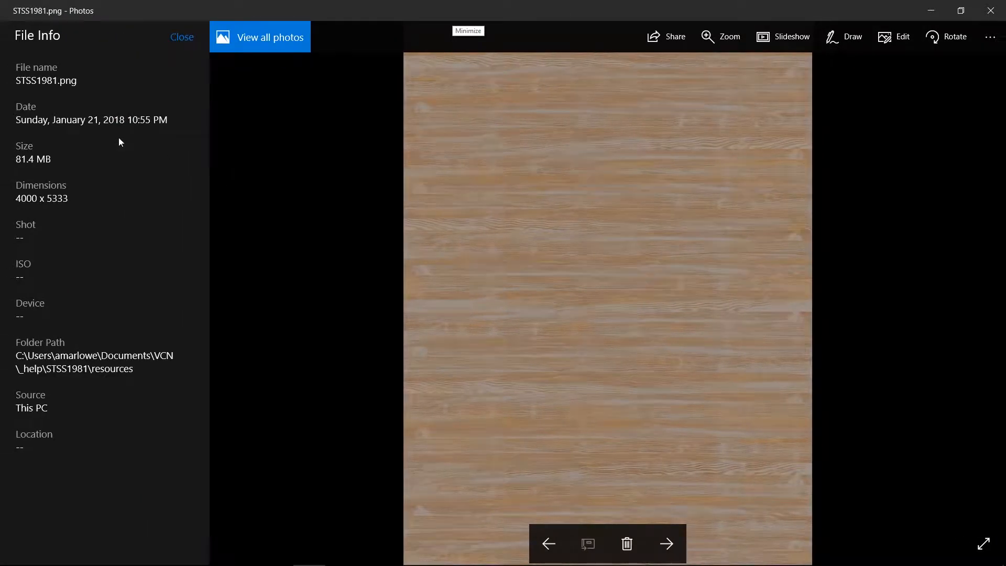
{"action": "key", "text": "super+Right"}
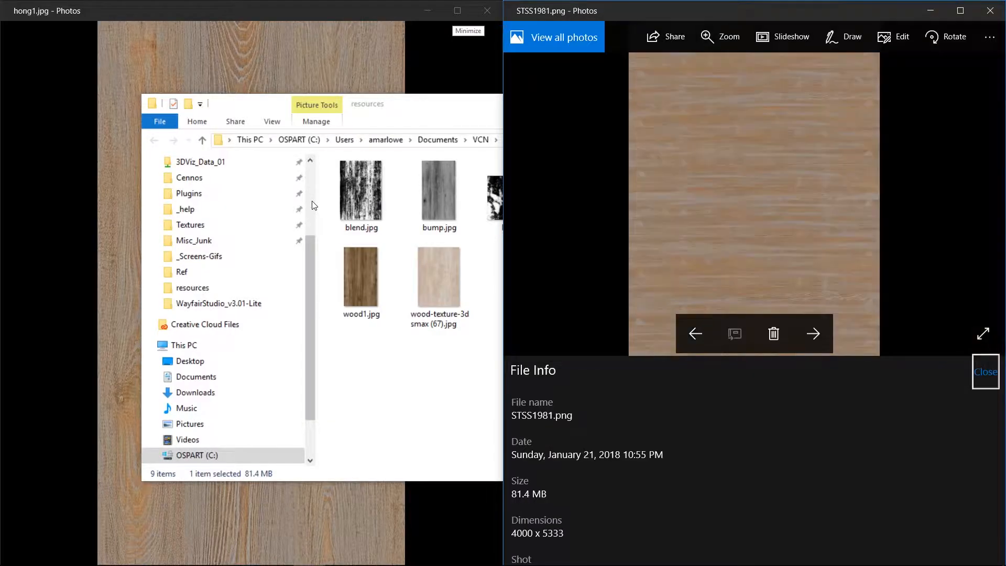
Step: Show the file info of hong1.jpg and compare its pixel dimensions with those of STSS1981.png by highlighting both values
{"action": "left_click", "coordinate": [716, 167]}
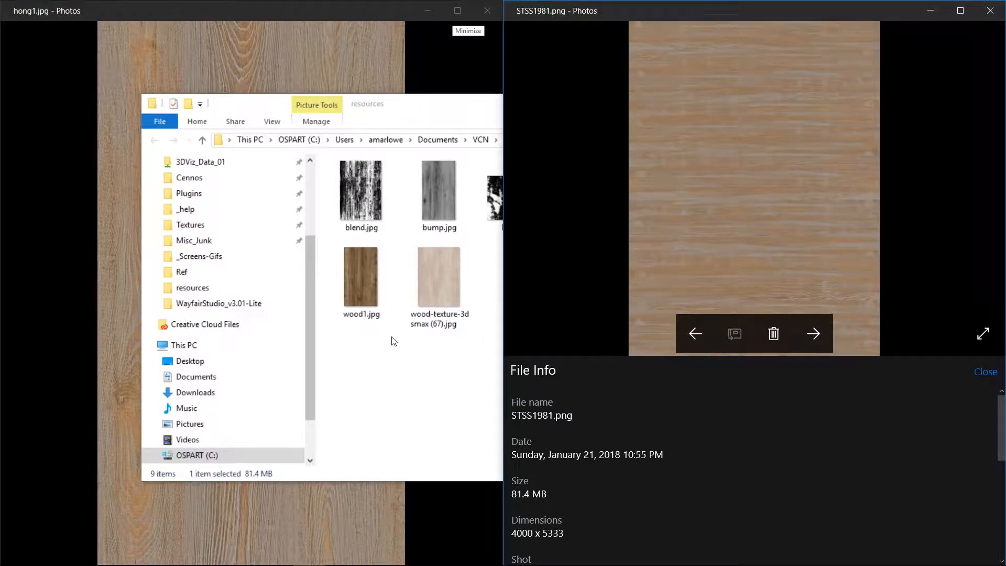
{"action": "scroll", "coordinate": [624, 467], "scroll_direction": "down", "scroll_amount": 2}
{"action": "right_click", "coordinate": [246, 76]}
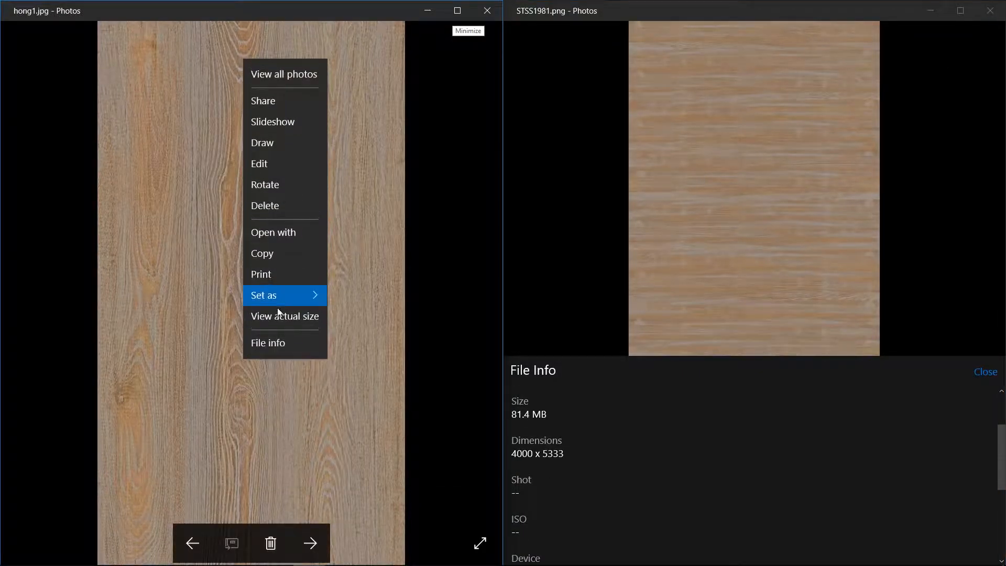
{"action": "left_click", "coordinate": [274, 351]}
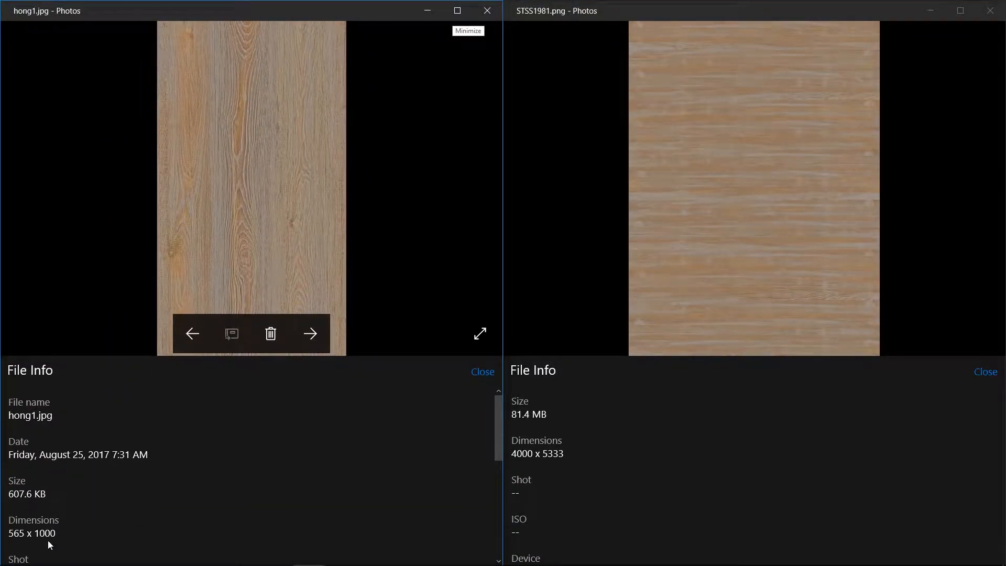
{"action": "left_click_drag", "start_coordinate": [56, 533], "coordinate": [9, 533]}
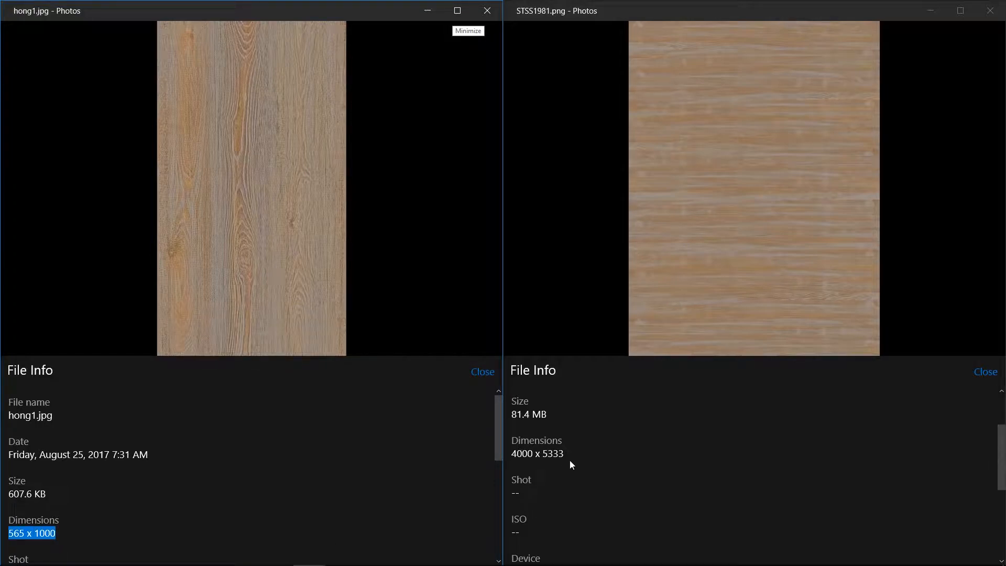
{"action": "left_click_drag", "start_coordinate": [565, 454], "coordinate": [511, 454]}
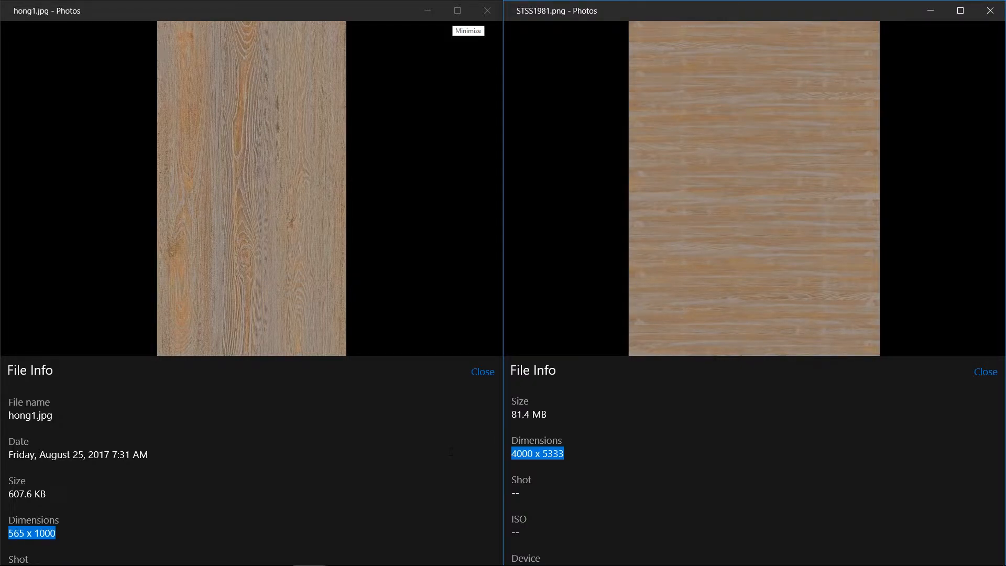
Step: Close both texture image viewers and return to the checker-mapped boxes in 3ds Max
{"action": "left_click", "coordinate": [997, 10]}
{"action": "left_click", "coordinate": [486, 11]}
{"action": "left_click", "coordinate": [487, 10]}
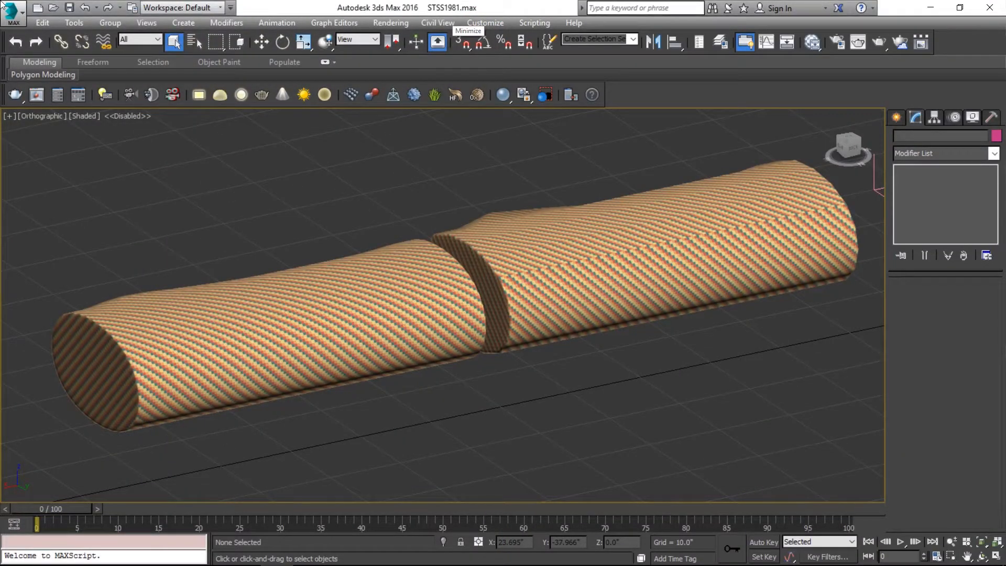
Step: Cancel the prompt to save the modified scene and open the application menu with the file commands
{"action": "left_click", "coordinate": [14, 8]}
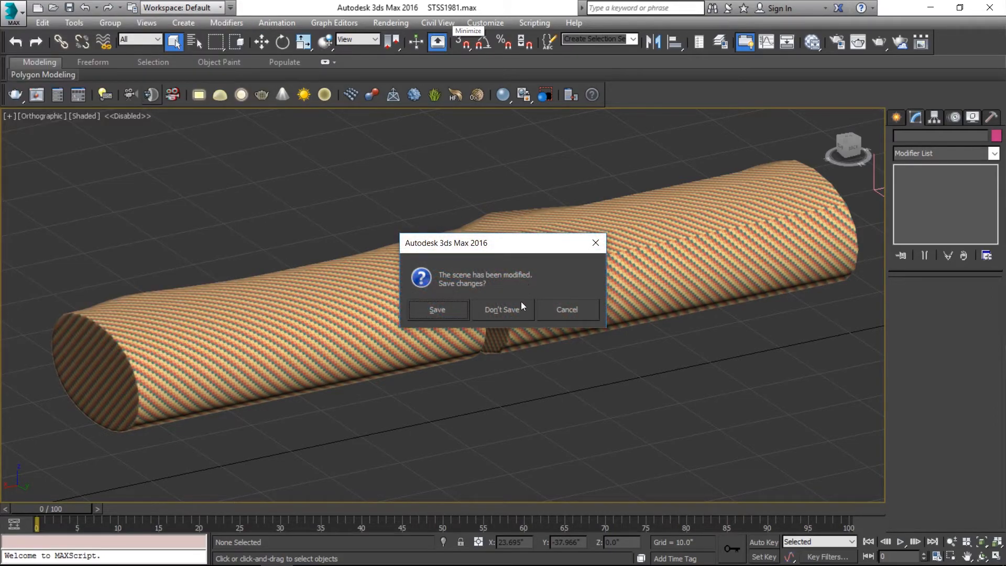
{"action": "left_click", "coordinate": [566, 309]}
{"action": "left_click", "coordinate": [11, 10]}
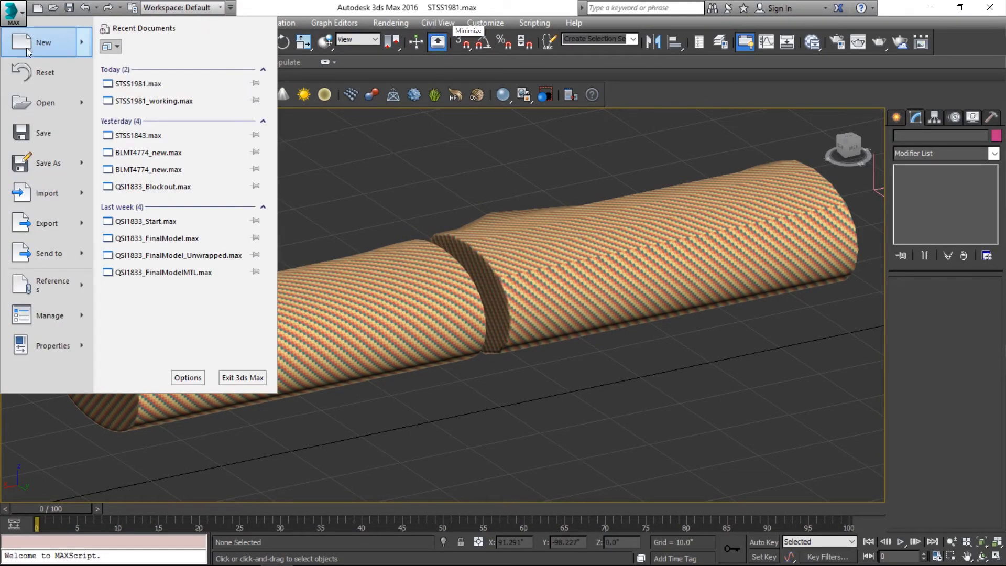